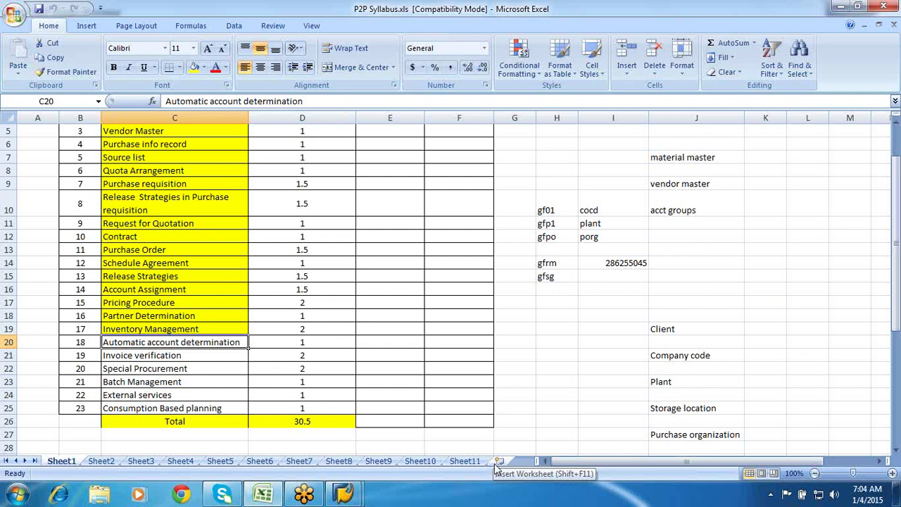
Step: Add a new worksheet, enter "Automatic PO" in cell B4 and widen column B to fit the text
{"action": "left_click", "coordinate": [499, 461]}
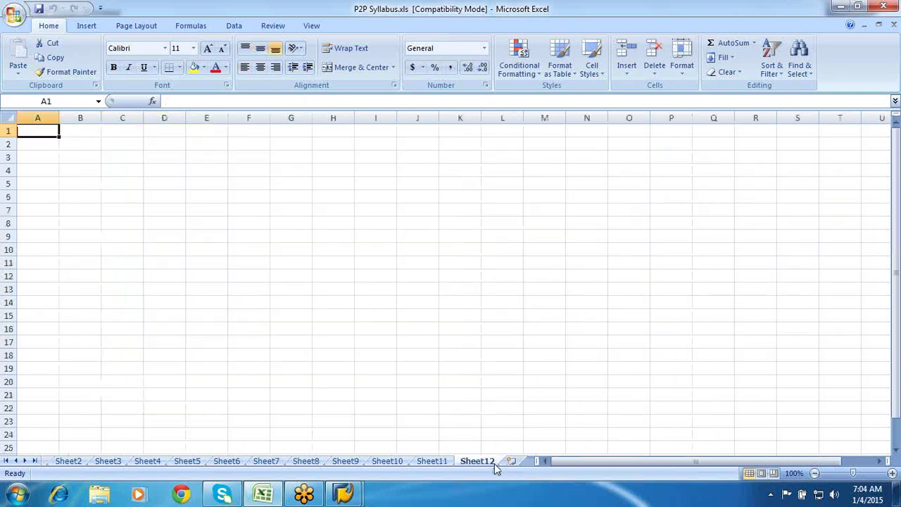
{"action": "left_click", "coordinate": [91, 171]}
{"action": "type", "text": "Autom"}
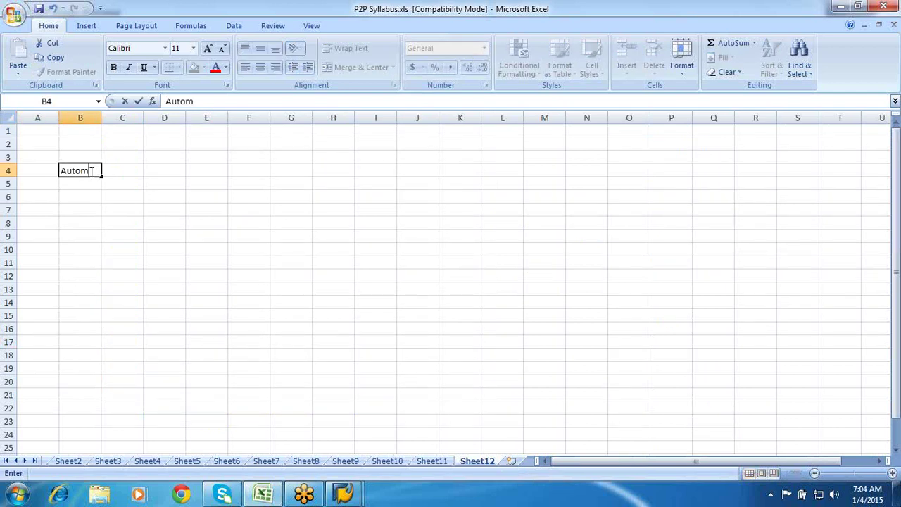
{"action": "type", "text": "atic PO"}
{"action": "left_click", "coordinate": [140, 196]}
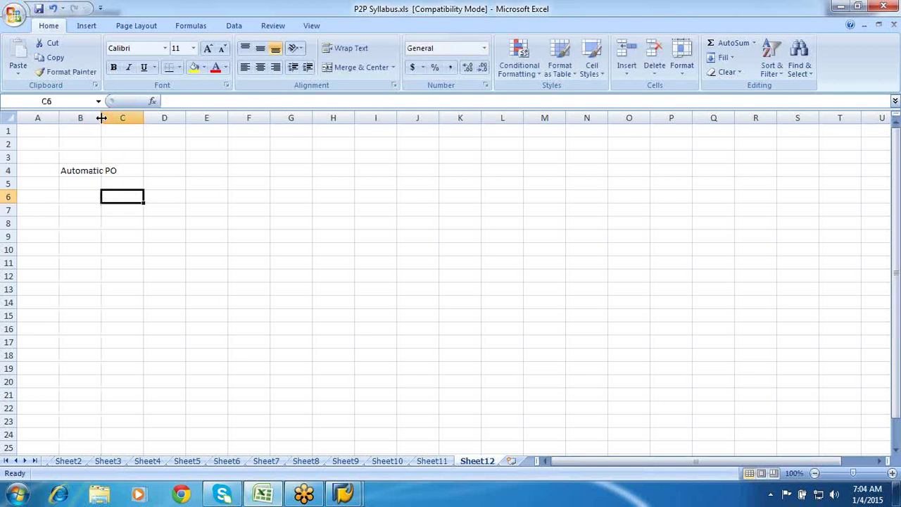
{"action": "left_click_drag", "start_coordinate": [102, 117], "coordinate": [120, 117]}
Step: Enter "Cycle count" in cell B6
{"action": "left_click", "coordinate": [92, 197]}
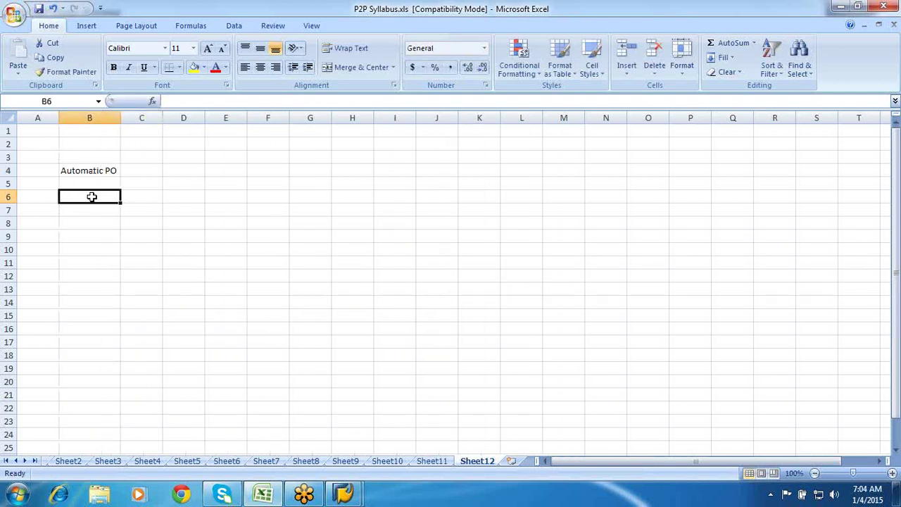
{"action": "type", "text": "C"}
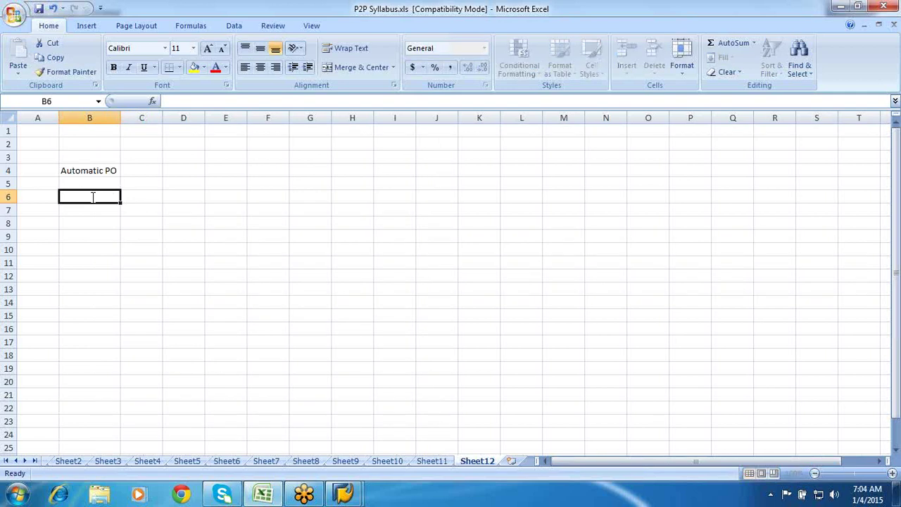
{"action": "type", "text": "y"}
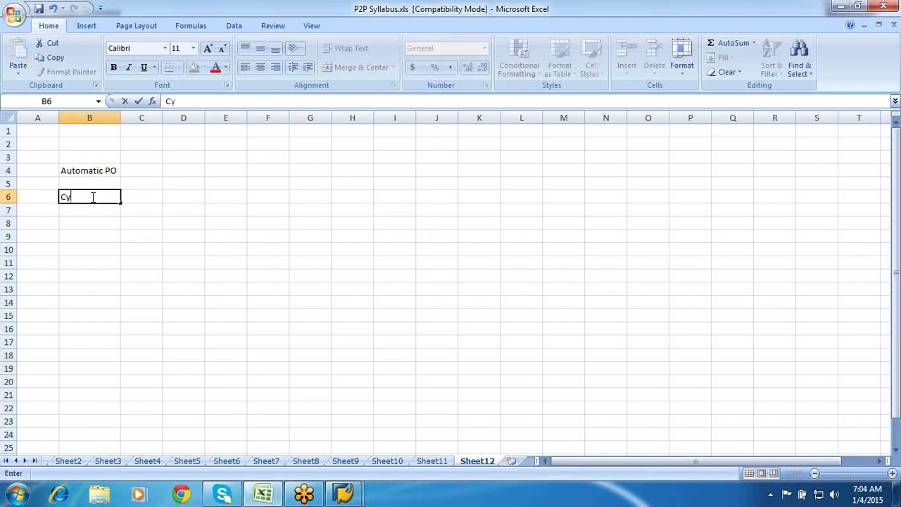
{"action": "type", "text": "cle count"}
{"action": "left_click", "coordinate": [142, 219]}
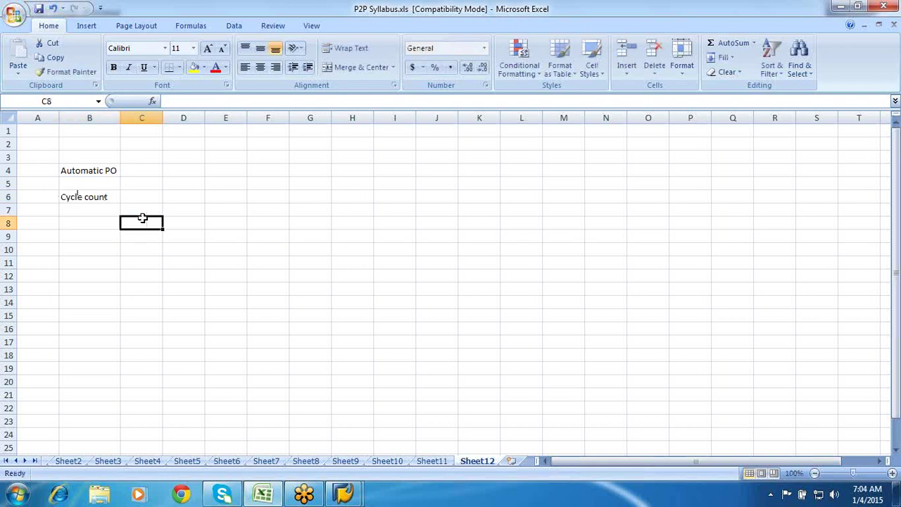
Step: Review the automatic account determination topic in the Sheet1 syllabus and return to Sheet12
{"action": "left_click", "coordinate": [86, 172]}
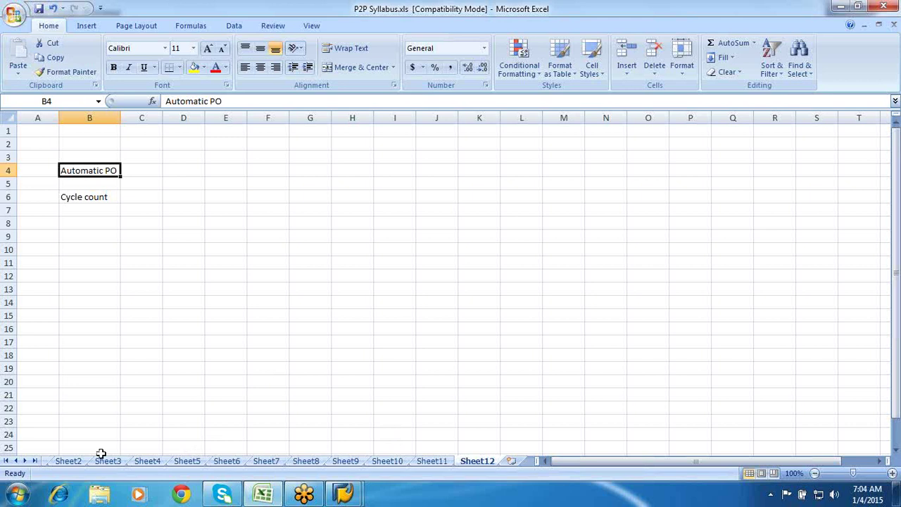
{"action": "left_click", "coordinate": [15, 460]}
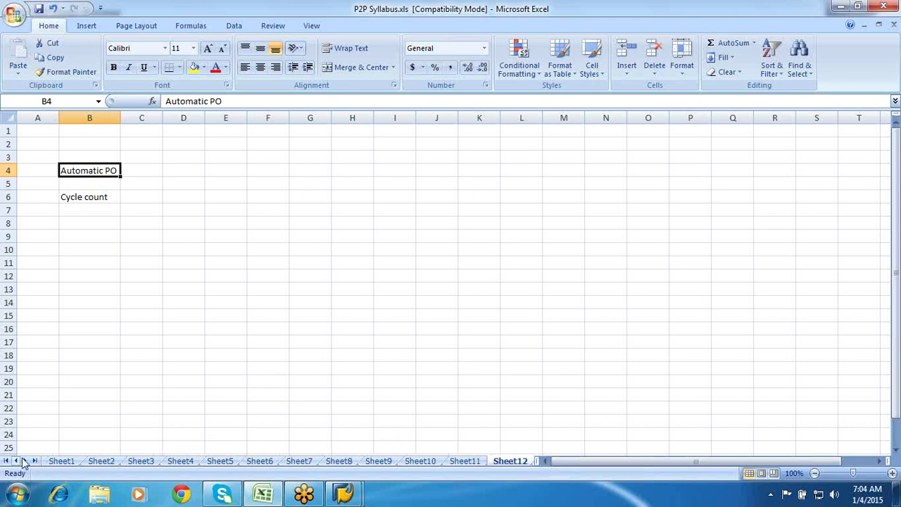
{"action": "left_click", "coordinate": [62, 461]}
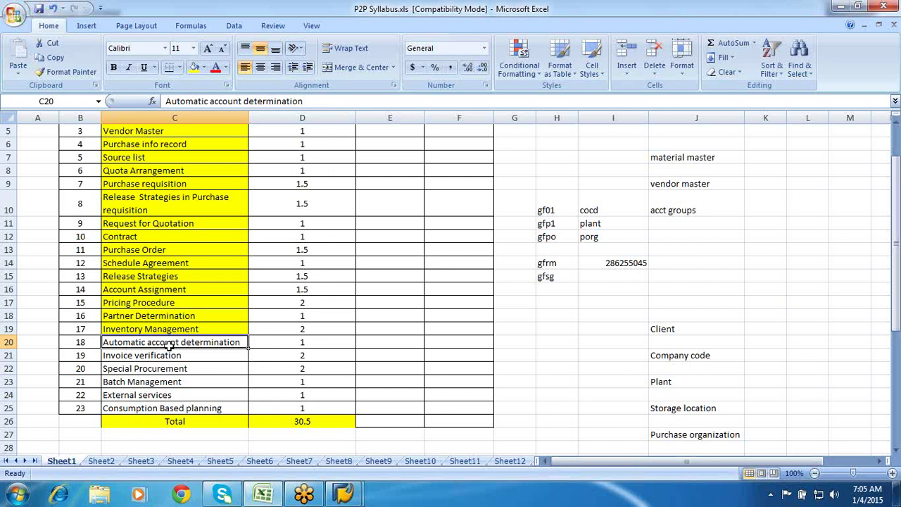
{"action": "left_click", "coordinate": [508, 462]}
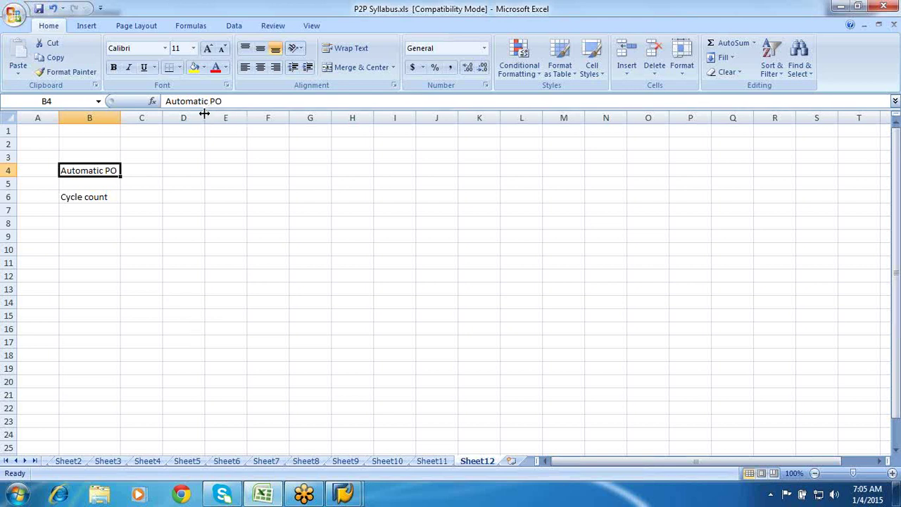
Step: Widen columns D and E on Sheet12 and enter "Automatic posting" in cell D13
{"action": "left_click_drag", "start_coordinate": [205, 114], "coordinate": [504, 154]}
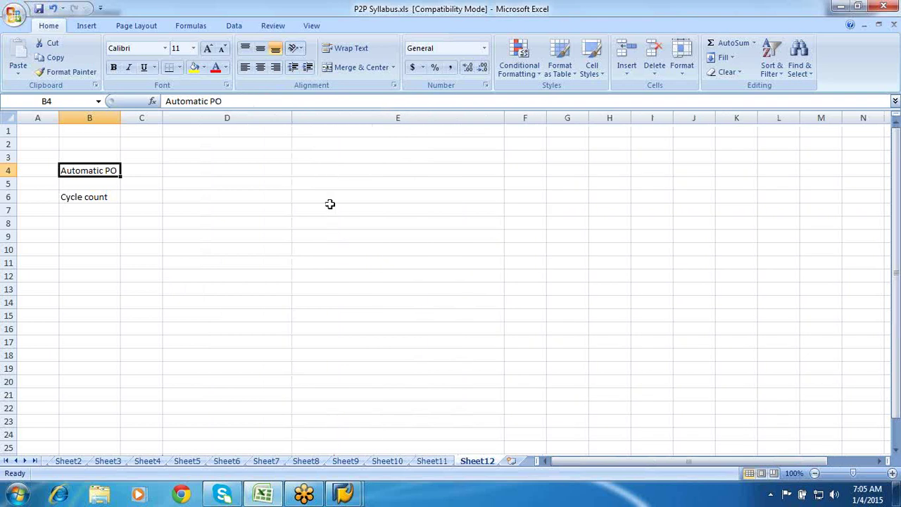
{"action": "left_click", "coordinate": [181, 288]}
{"action": "type", "text": "Auto"}
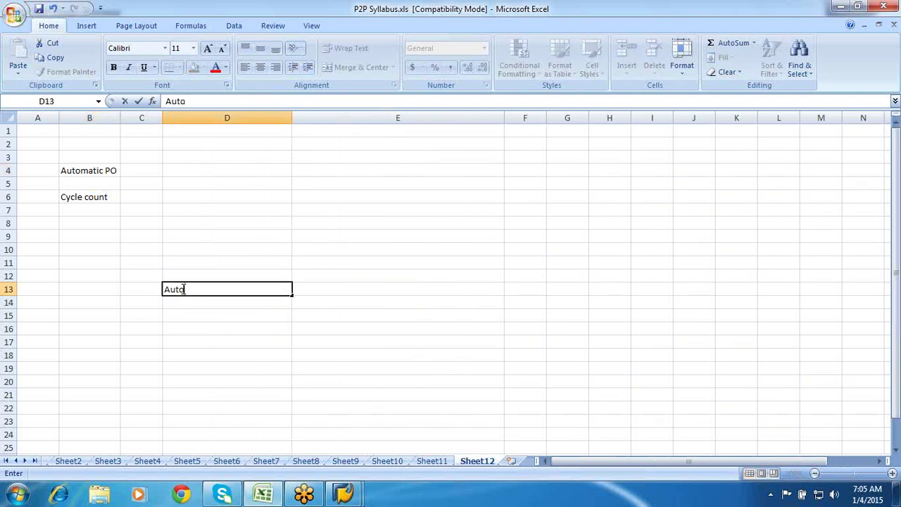
{"action": "type", "text": "matic posting"}
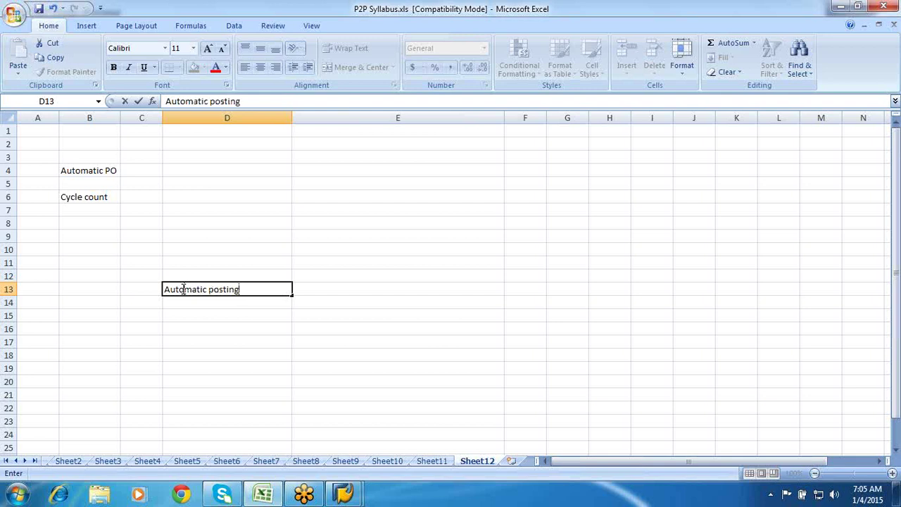
Step: Enter "Postings are made to G/L acct automatically in case of IM & IV" in cell E13 and widen column E to fit it
{"action": "left_click", "coordinate": [308, 294]}
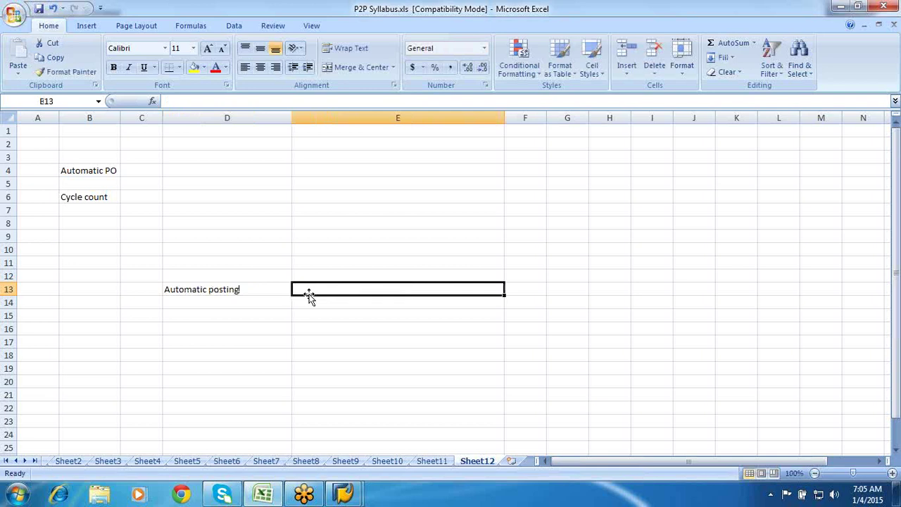
{"action": "type", "text": "Postings"}
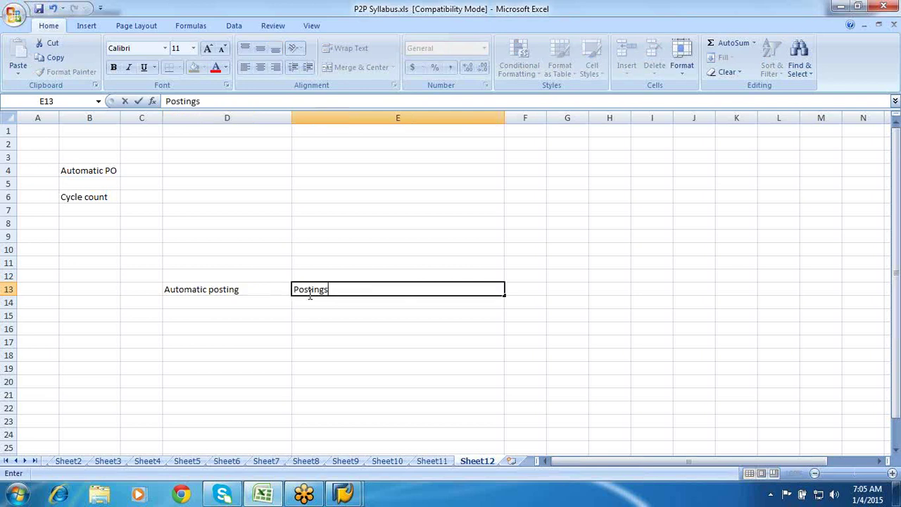
{"action": "type", "text": " are made "}
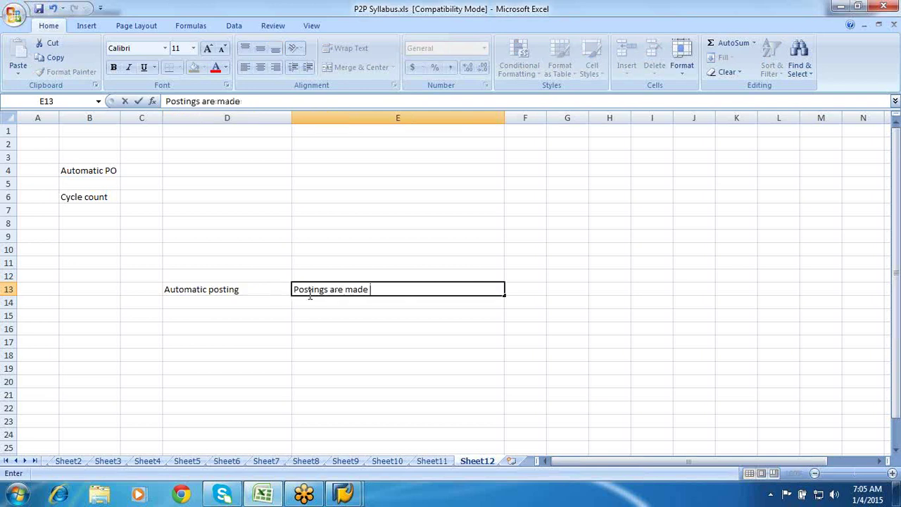
{"action": "type", "text": "to G/L acct auy"}
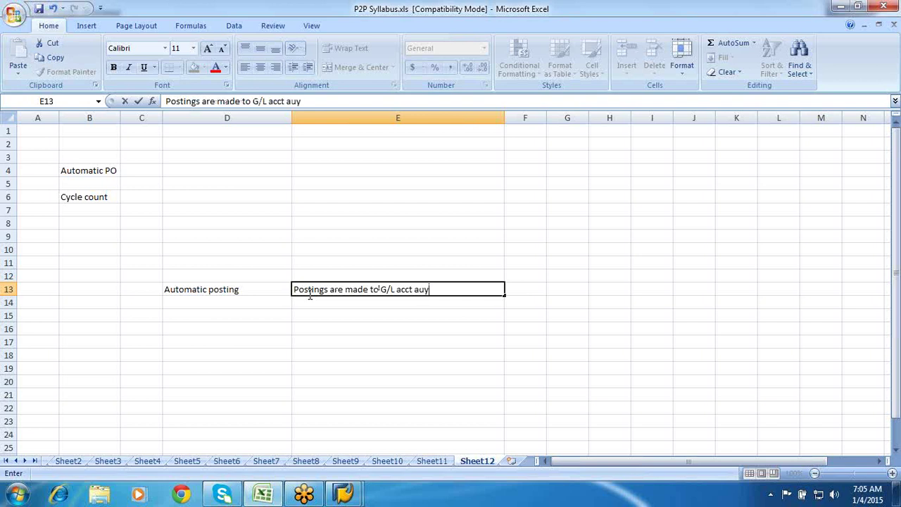
{"action": "key", "text": "BackSpace"}
{"action": "type", "text": "tomaticall"}
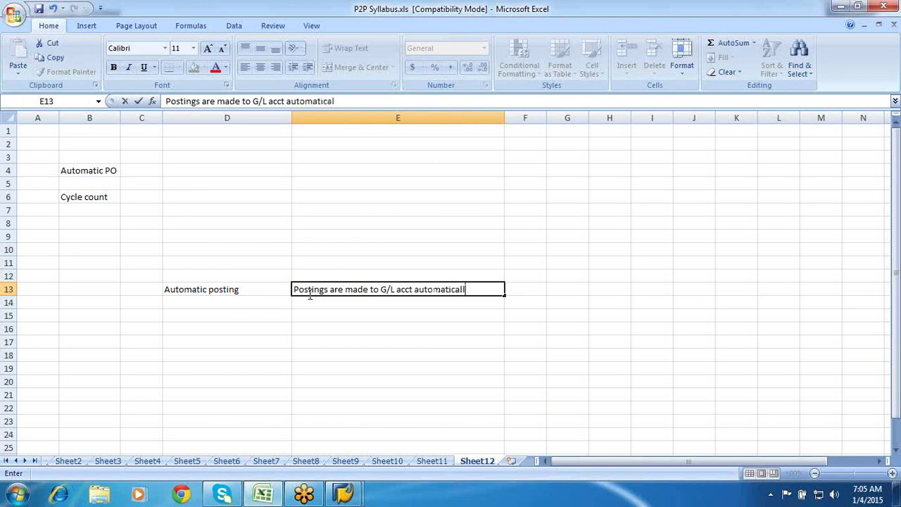
{"action": "type", "text": "y in case o"}
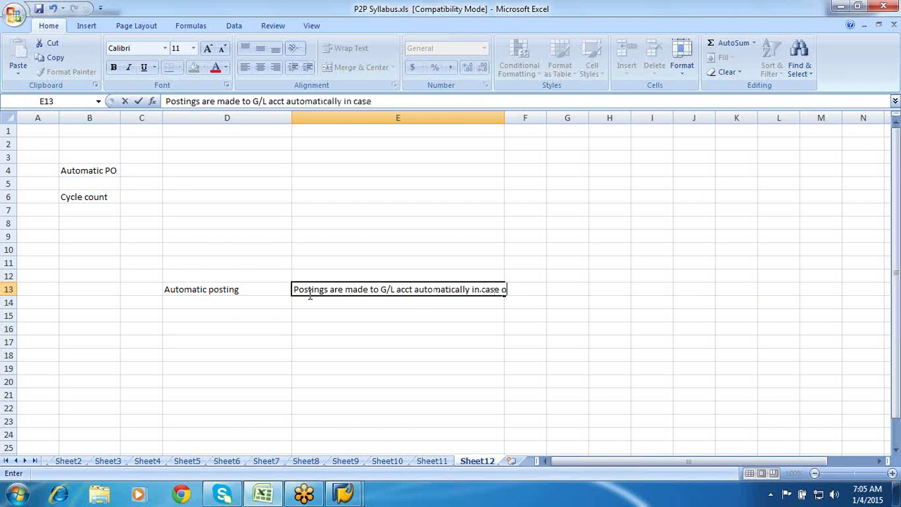
{"action": "type", "text": "f l"}
{"action": "type", "text": "M"}
{"action": "type", "text": " &"}
{"action": "type", "text": " IV"}
{"action": "left_click", "coordinate": [289, 326]}
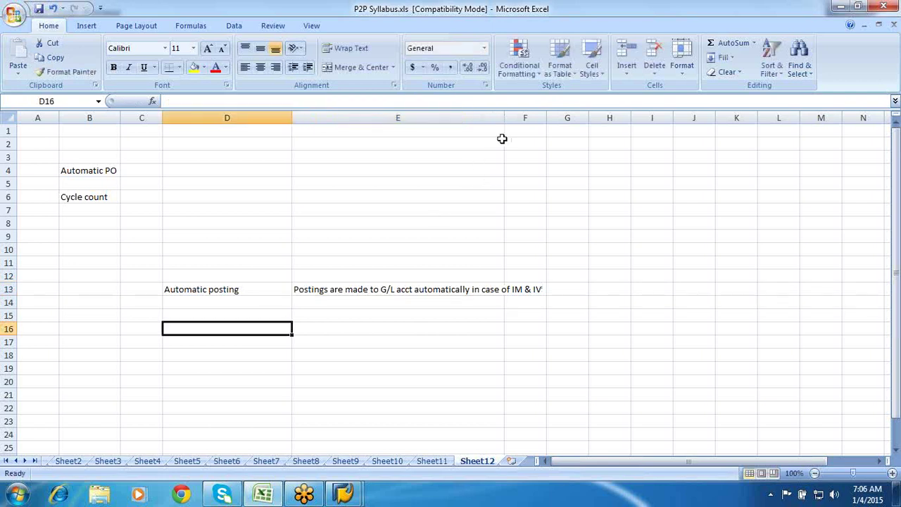
{"action": "double_click", "coordinate": [504, 118]}
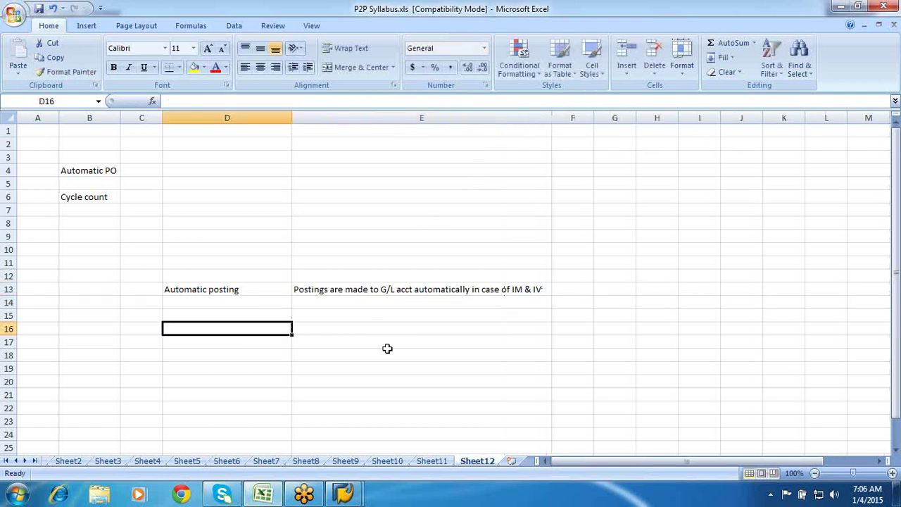
{"action": "left_click", "coordinate": [363, 291]}
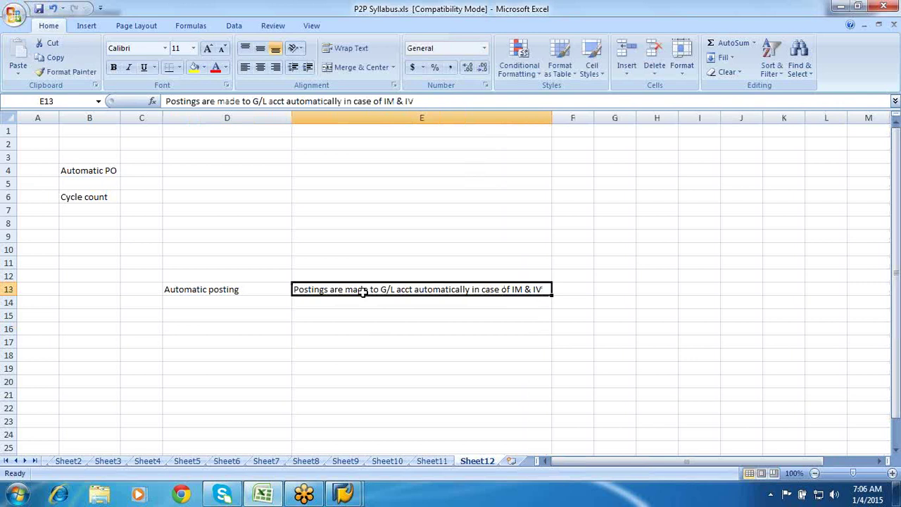
Step: Enter "Stock acct" in cell E15, beneath the description of automatic postings
{"action": "left_click", "coordinate": [896, 449]}
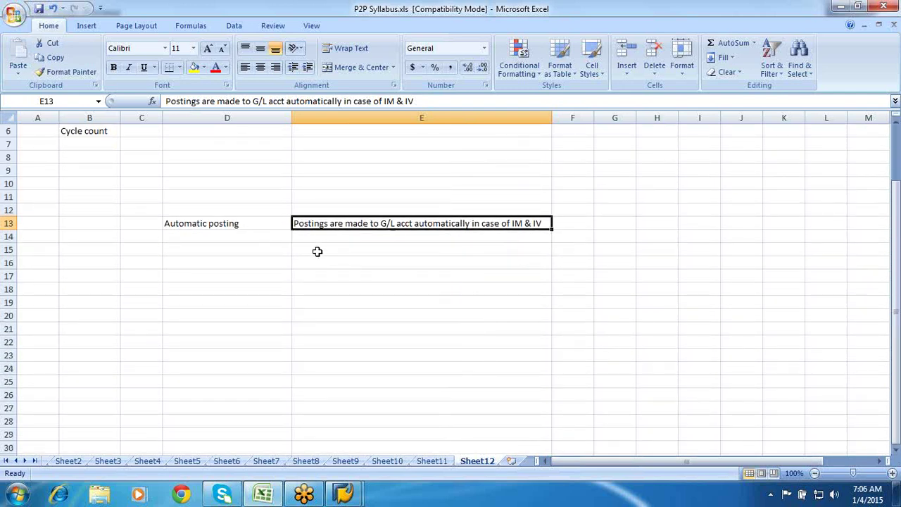
{"action": "left_click", "coordinate": [317, 254]}
{"action": "type", "text": "Atock acc"}
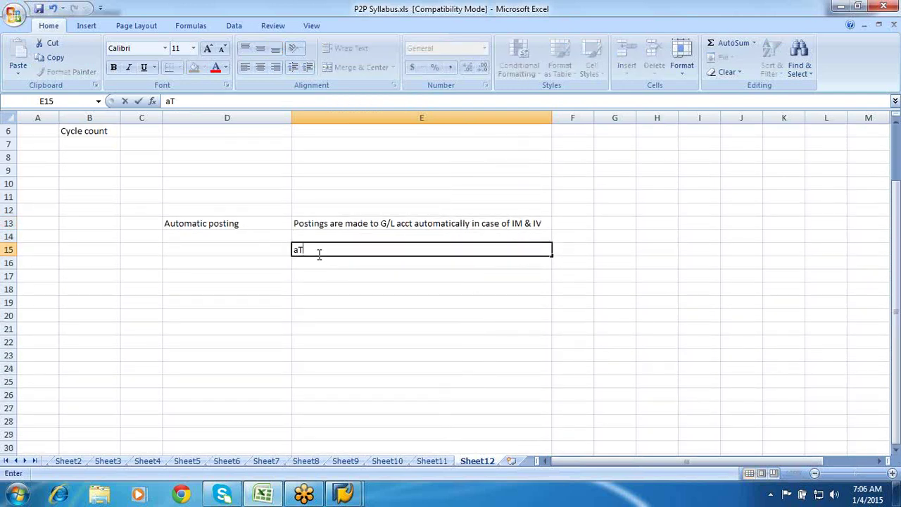
{"action": "type", "text": "t"}
{"action": "key", "text": "BackSpace"}
{"action": "key", "text": "BackSpace"}
{"action": "key", "text": "BackSpace"}
{"action": "key", "text": "BackSpace"}
{"action": "key", "text": "BackSpace"}
{"action": "key", "text": "BackSpace"}
{"action": "key", "text": "BackSpace"}
{"action": "key", "text": "BackSpace"}
{"action": "key", "text": "BackSpace"}
{"action": "key", "text": "BackSpace"}
{"action": "type", "text": "Stock acct"}
{"action": "key", "text": "Return"}
Step: Enter "Consumption acct" in cell E17, leaving one blank row below the stock account entry
{"action": "key", "text": "Return"}
{"action": "type", "text": "Consumption"}
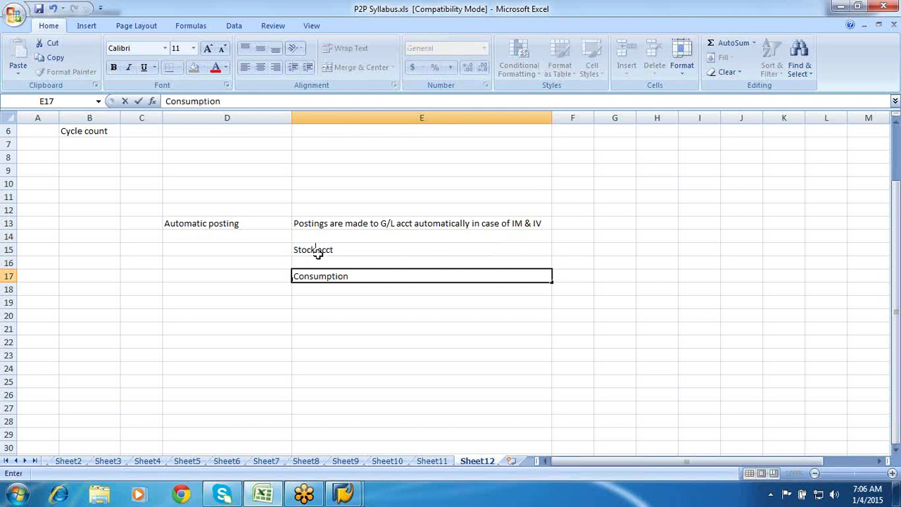
{"action": "type", "text": " acct"}
{"action": "key", "text": "Return"}
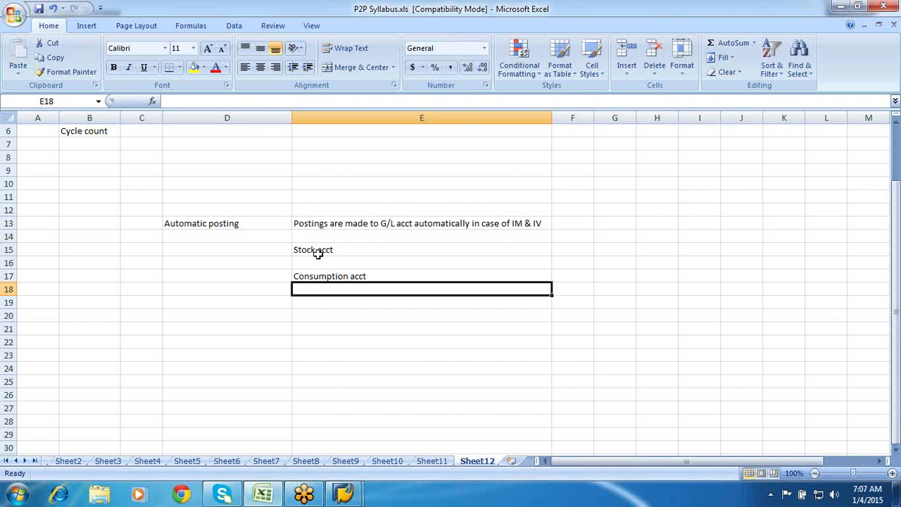
{"action": "left_click", "coordinate": [223, 221]}
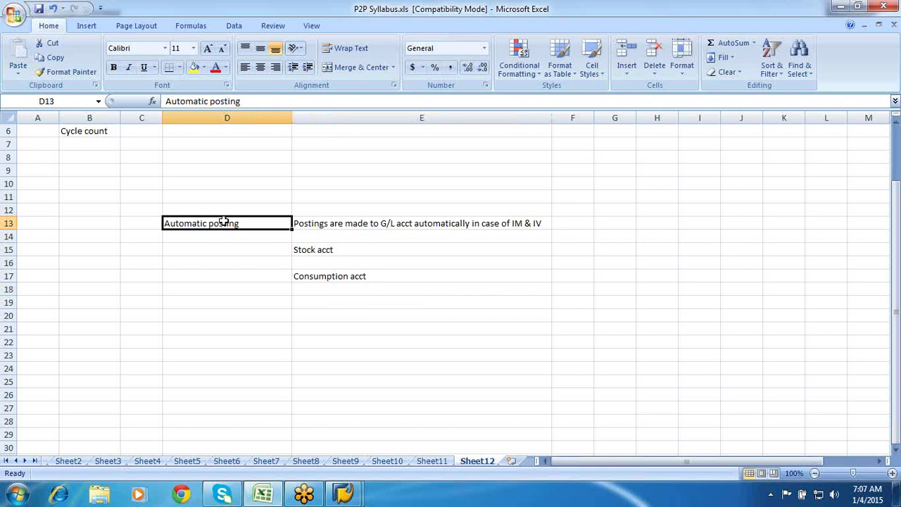
{"action": "left_click", "coordinate": [337, 255]}
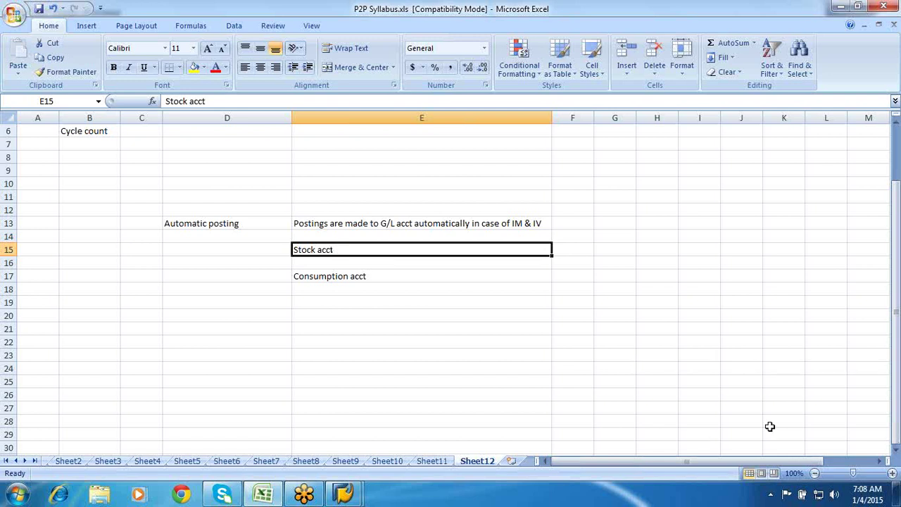
Step: Enter "Chart of accounts" in cell D21, below the automatic posting notes
{"action": "scroll", "coordinate": [896, 452], "scroll_direction": "down", "scroll_amount": 2}
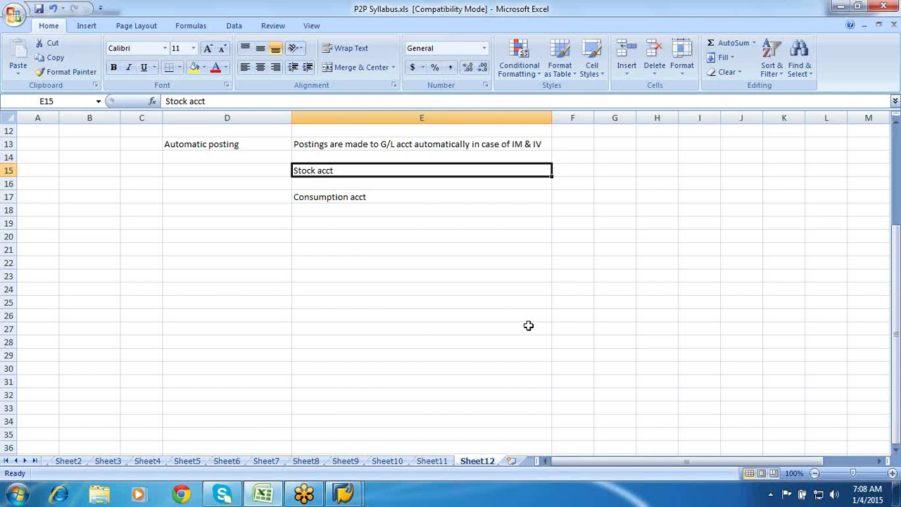
{"action": "left_click", "coordinate": [202, 250]}
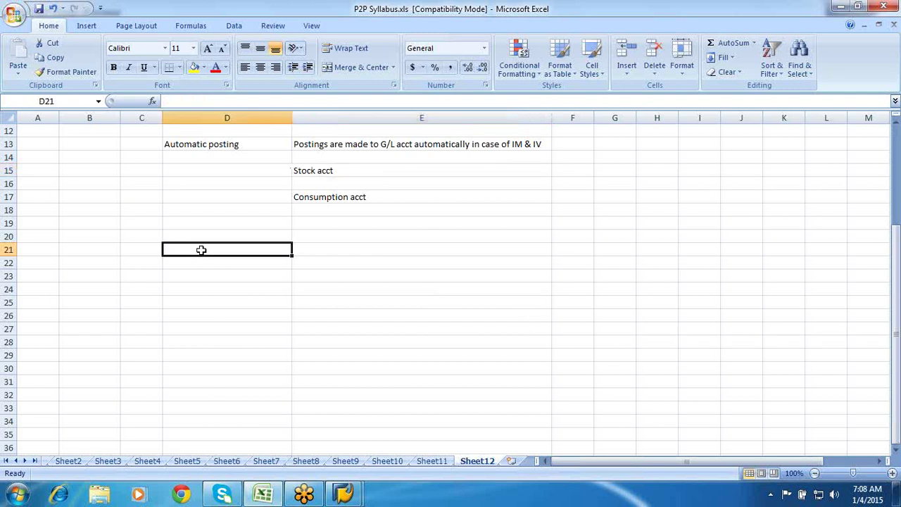
{"action": "type", "text": "Char"}
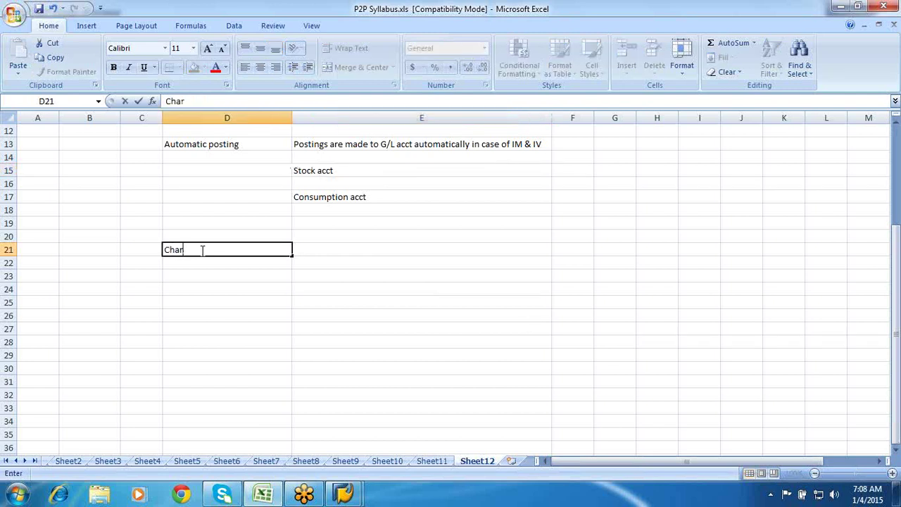
{"action": "type", "text": "t of accounts"}
{"action": "left_click", "coordinate": [157, 252]}
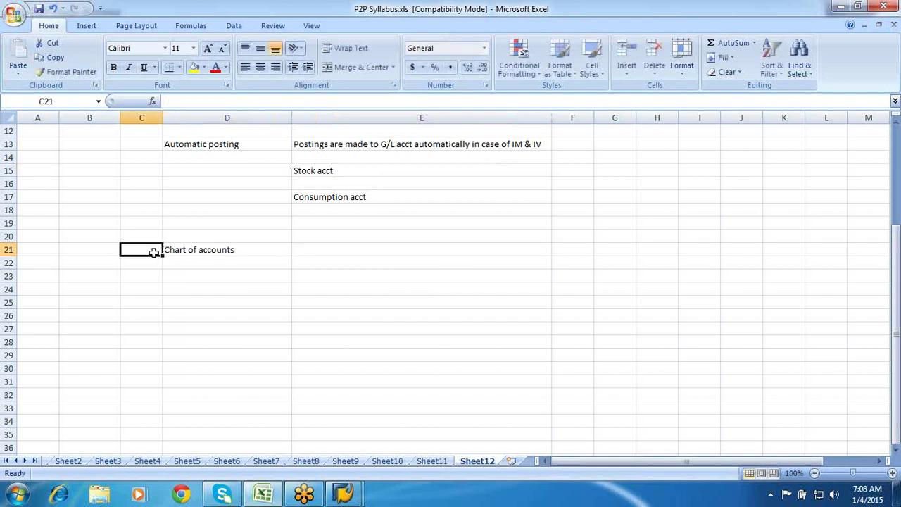
Step: Enter "Valuation grouping code of val area" in cell D24 and widen column D to fit it
{"action": "left_click", "coordinate": [174, 292]}
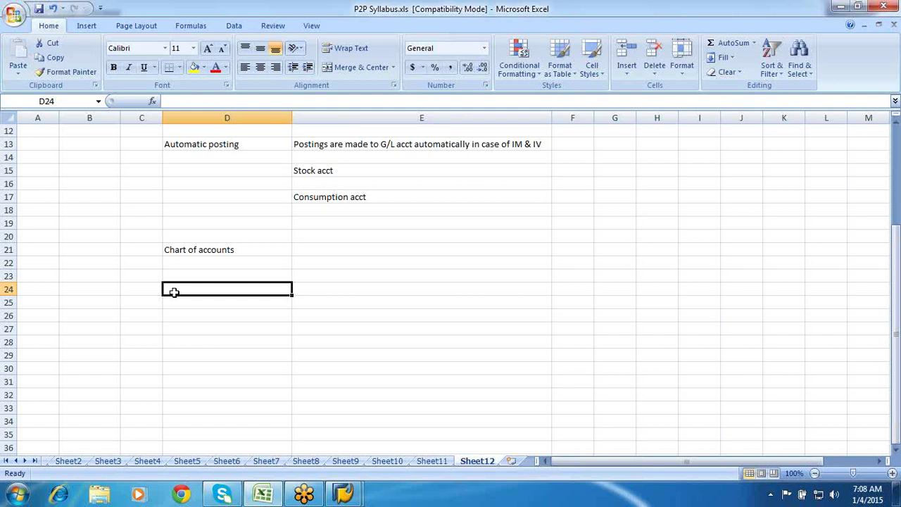
{"action": "type", "text": "Valu"}
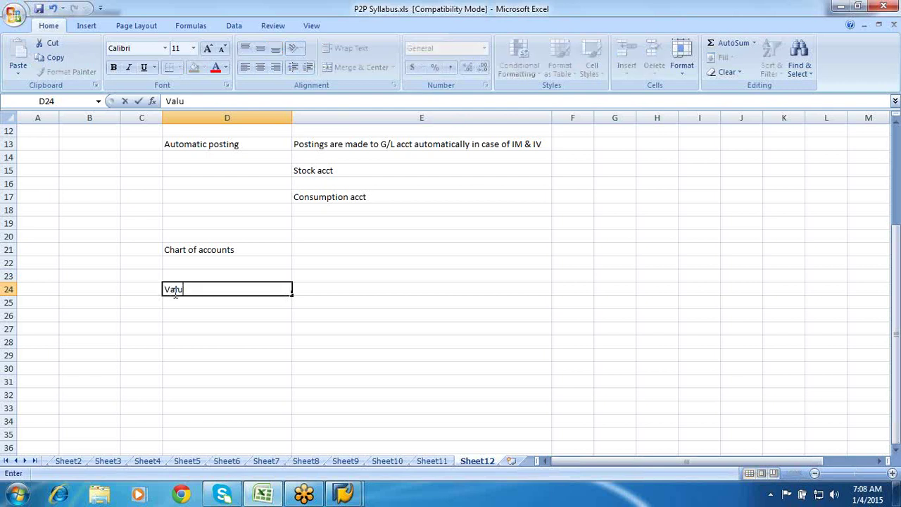
{"action": "type", "text": "ation gro"}
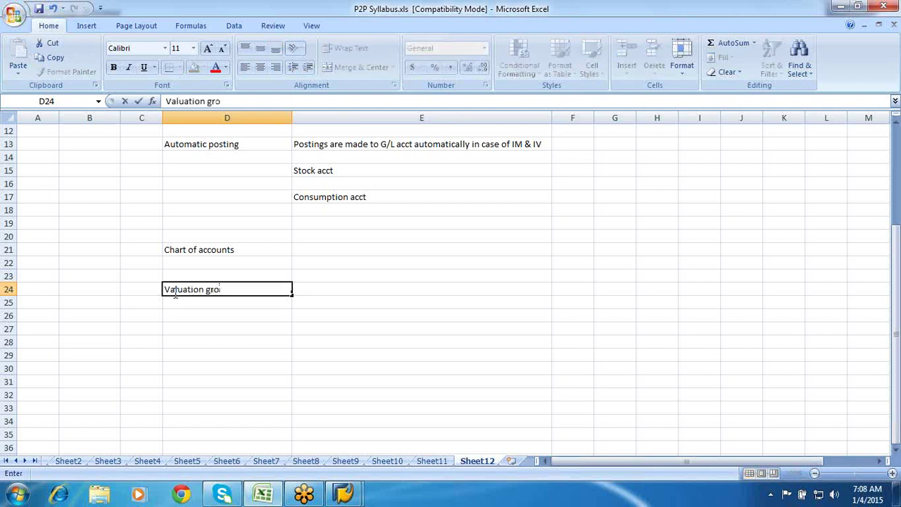
{"action": "type", "text": "uping code"}
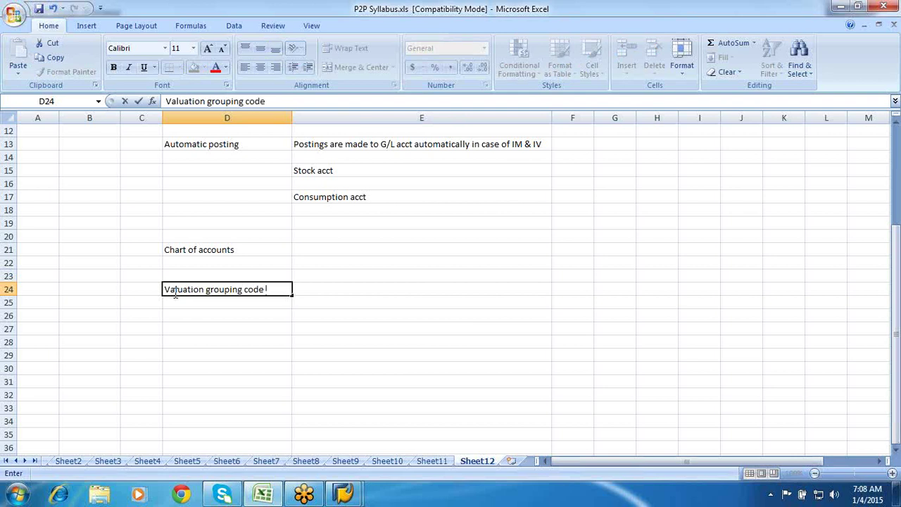
{"action": "type", "text": " of val area"}
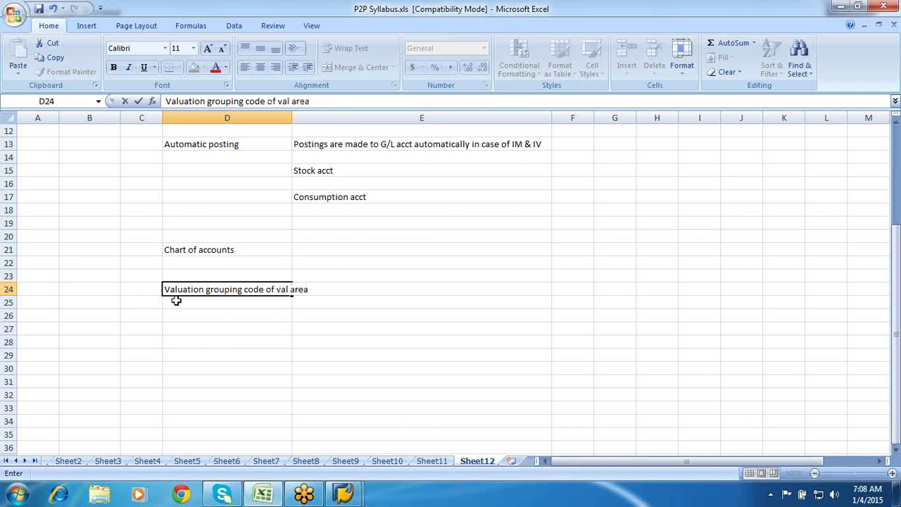
{"action": "left_click", "coordinate": [179, 326]}
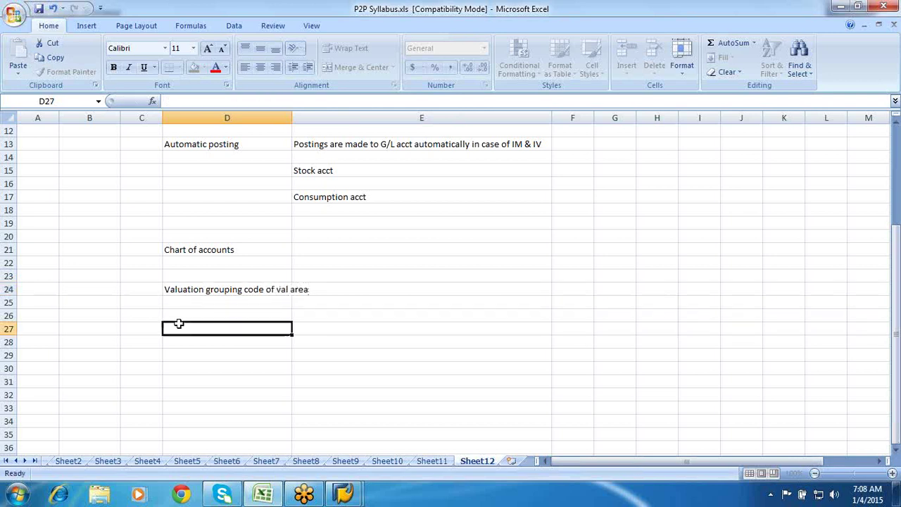
{"action": "double_click", "coordinate": [292, 118]}
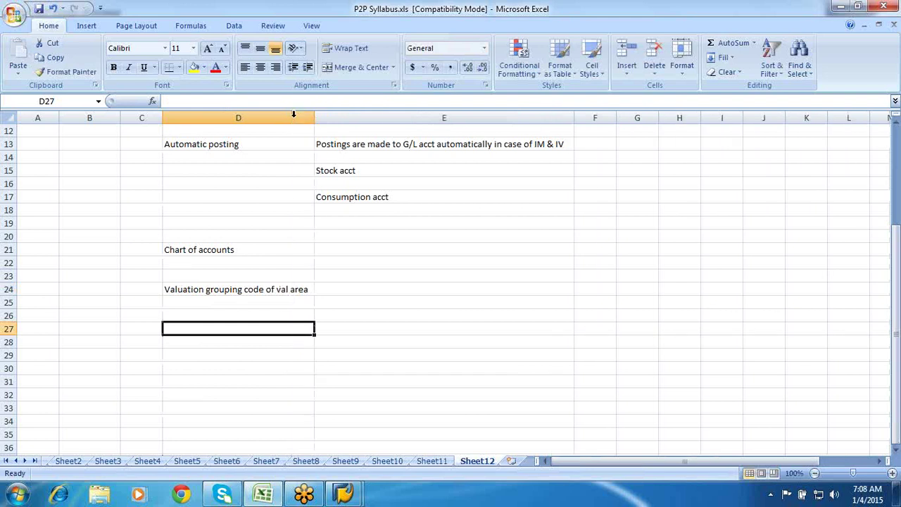
Step: Enter "Val area = Co code" in cell D26 and "Val area =Plant" in cell D28, below the valuation grouping code
{"action": "left_click", "coordinate": [195, 312]}
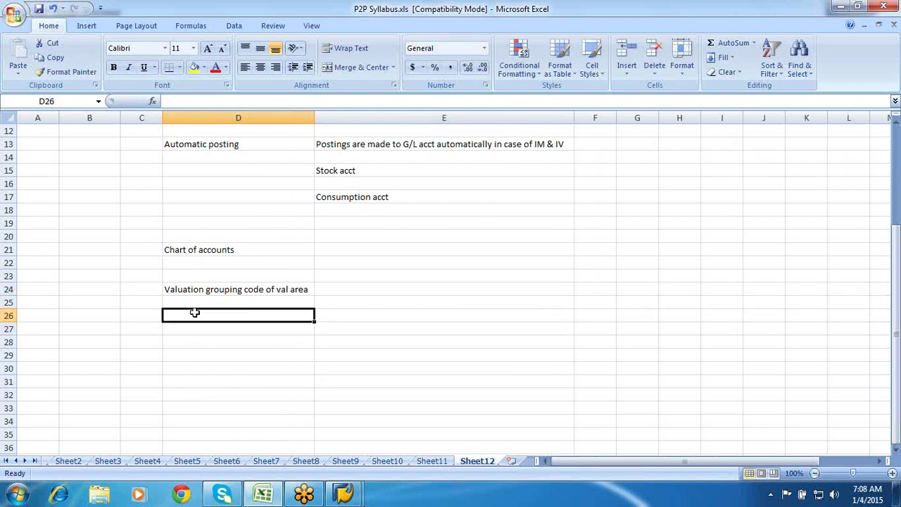
{"action": "type", "text": "V"}
{"action": "key", "text": "BackSpace"}
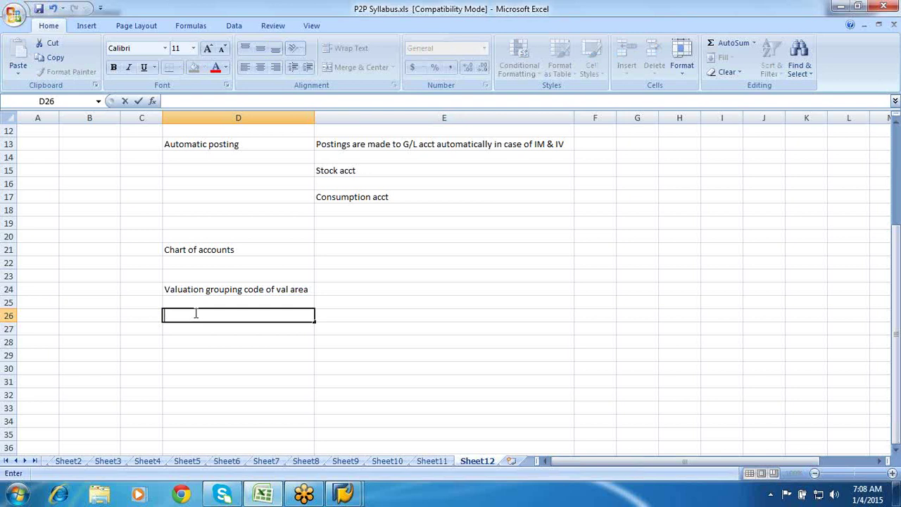
{"action": "type", "text": "Val area = Co code"}
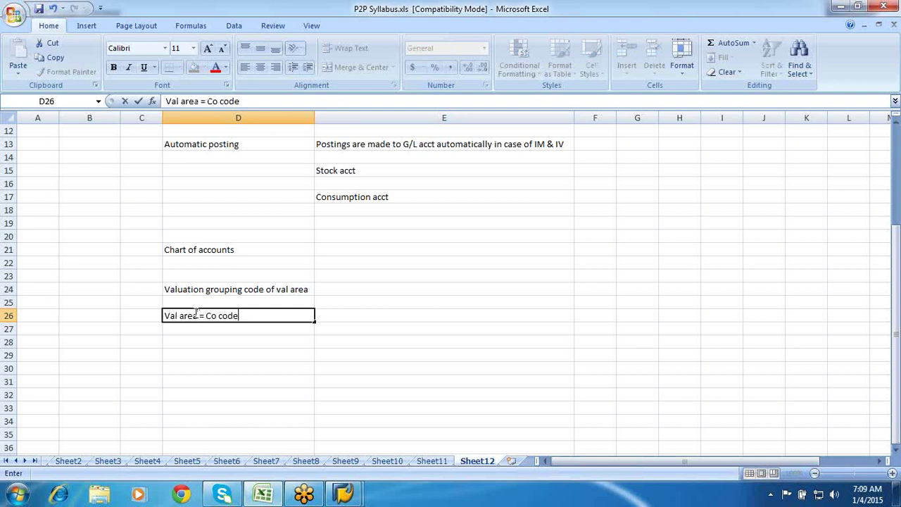
{"action": "left_click", "coordinate": [179, 338]}
{"action": "type", "text": "V"}
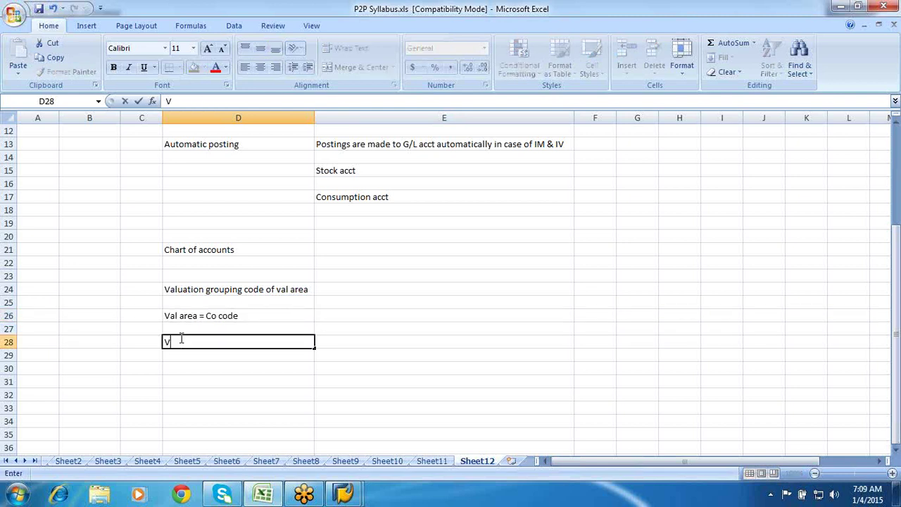
{"action": "type", "text": "al area =Plant"}
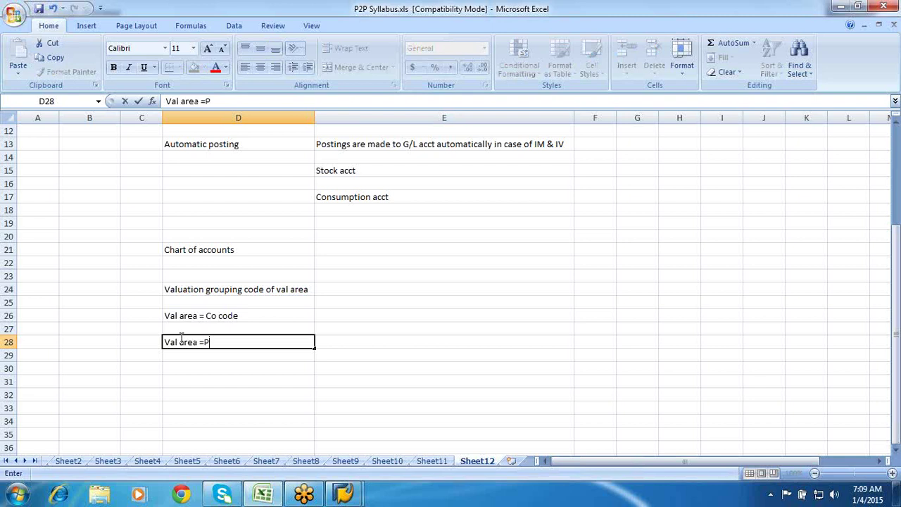
{"action": "left_click", "coordinate": [383, 331]}
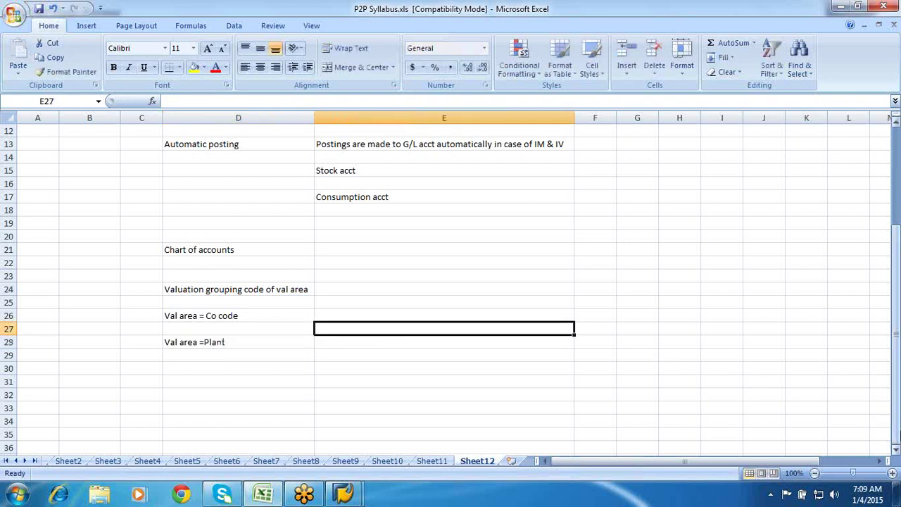
Step: Enter "Matrl a" in cell B28 and 10 in cell C28, beside the plant-level valuation area note
{"action": "left_click", "coordinate": [896, 451]}
{"action": "left_click", "coordinate": [896, 451]}
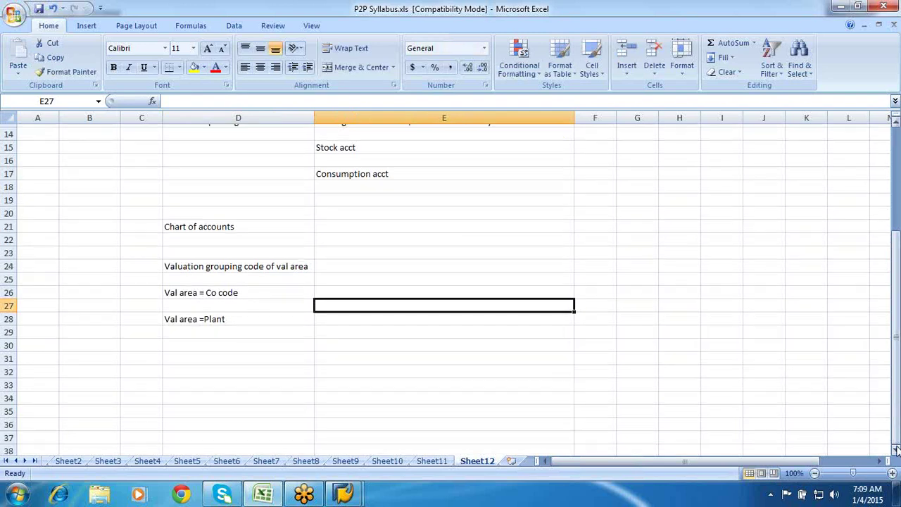
{"action": "left_click", "coordinate": [896, 451]}
{"action": "left_click", "coordinate": [896, 451]}
{"action": "left_click", "coordinate": [897, 451]}
{"action": "left_click", "coordinate": [896, 450]}
{"action": "left_click", "coordinate": [896, 450]}
{"action": "left_click", "coordinate": [896, 450]}
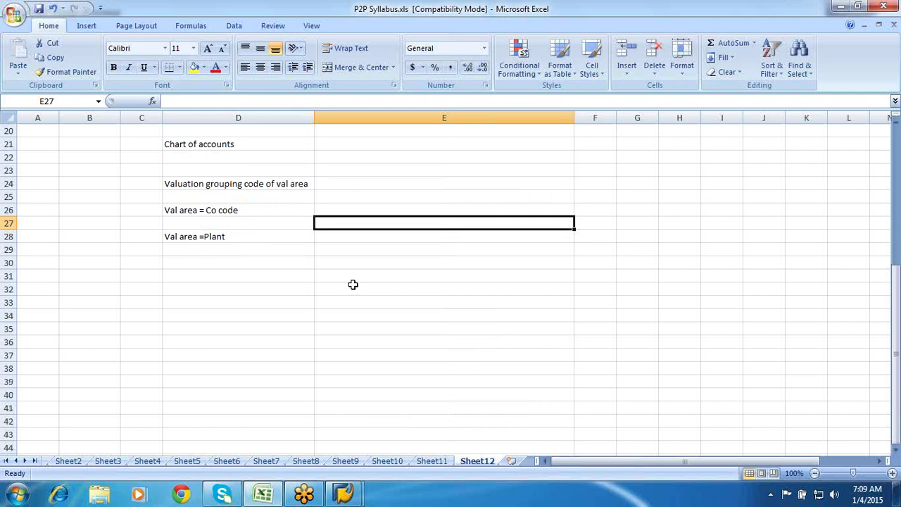
{"action": "left_click", "coordinate": [254, 209]}
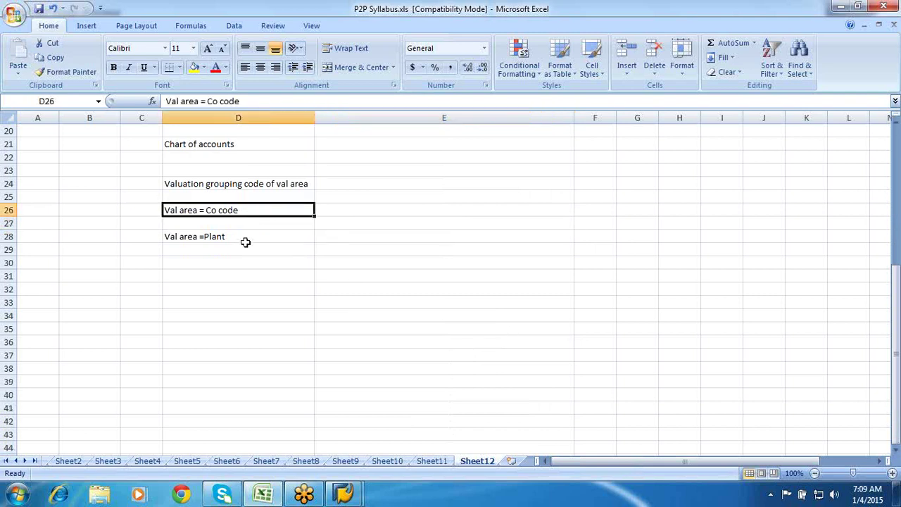
{"action": "left_click", "coordinate": [246, 242]}
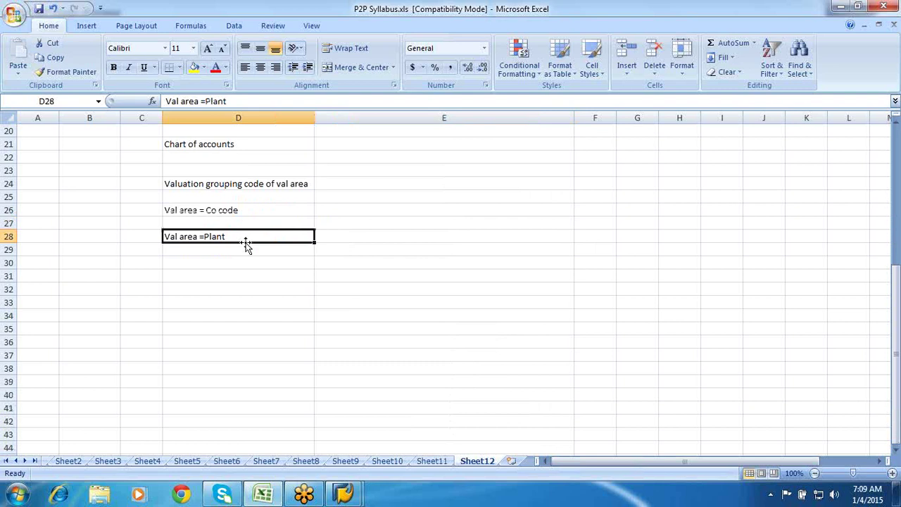
{"action": "left_click", "coordinate": [74, 238]}
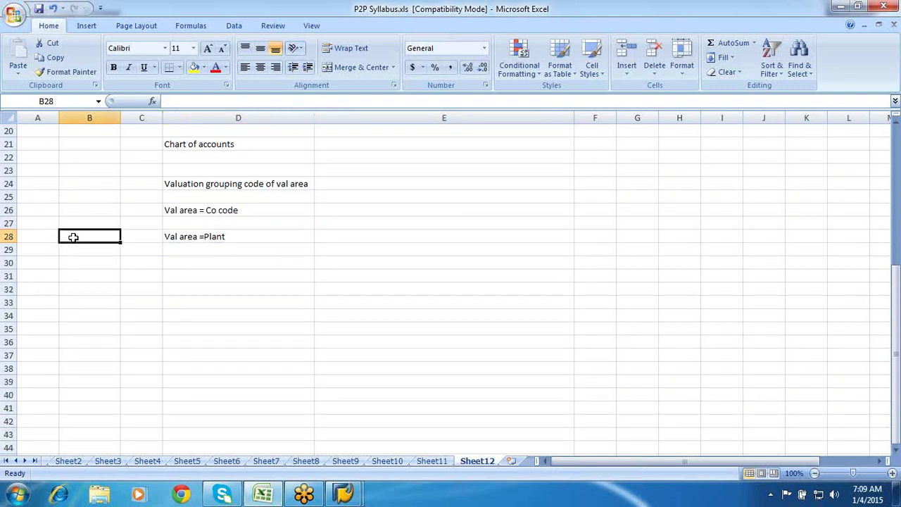
{"action": "type", "text": "Matrl a"}
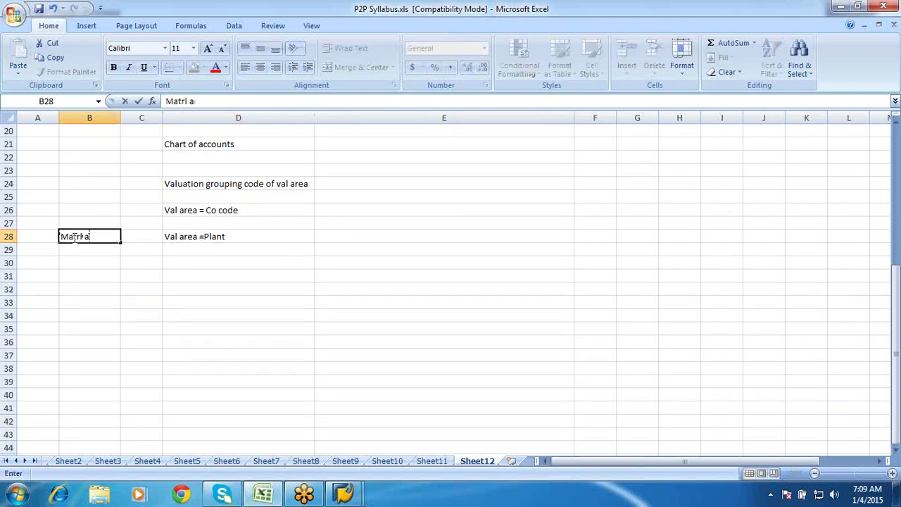
{"action": "left_click", "coordinate": [144, 238]}
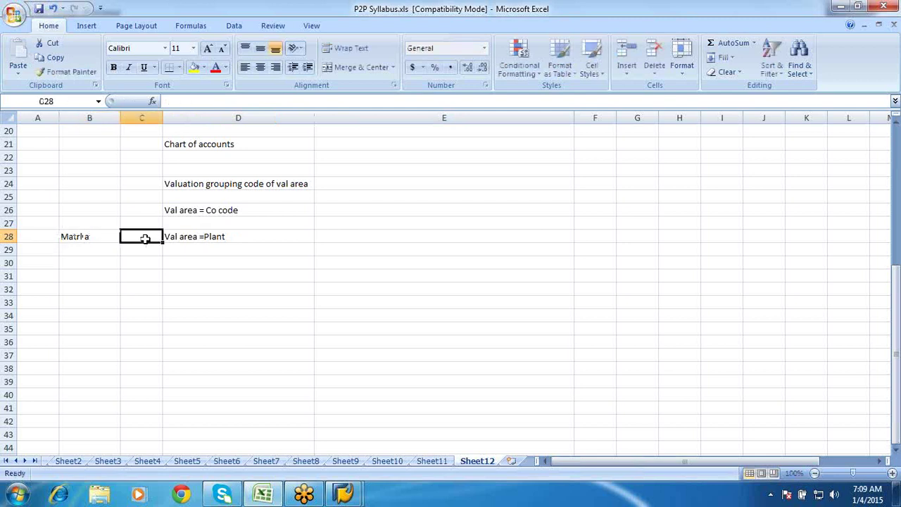
{"action": "type", "text": "10"}
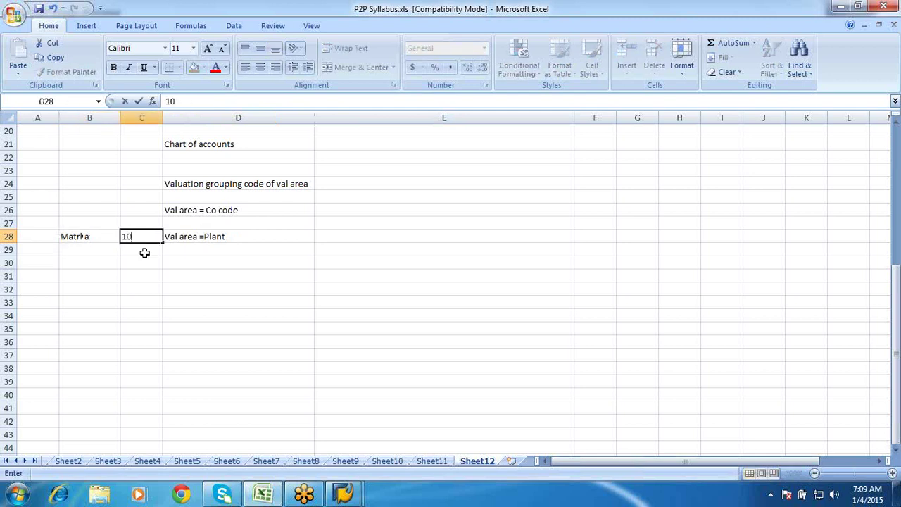
{"action": "left_click", "coordinate": [70, 262]}
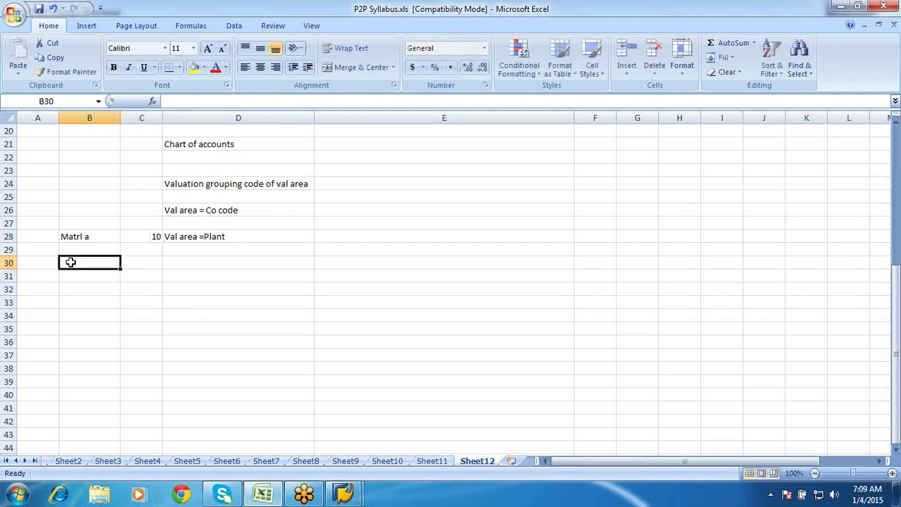
{"action": "left_click", "coordinate": [139, 269]}
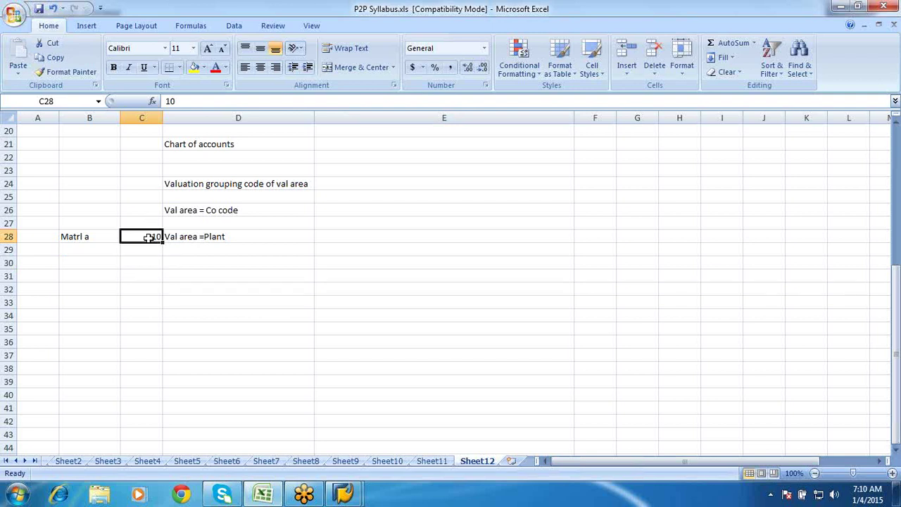
{"action": "left_click", "coordinate": [185, 238]}
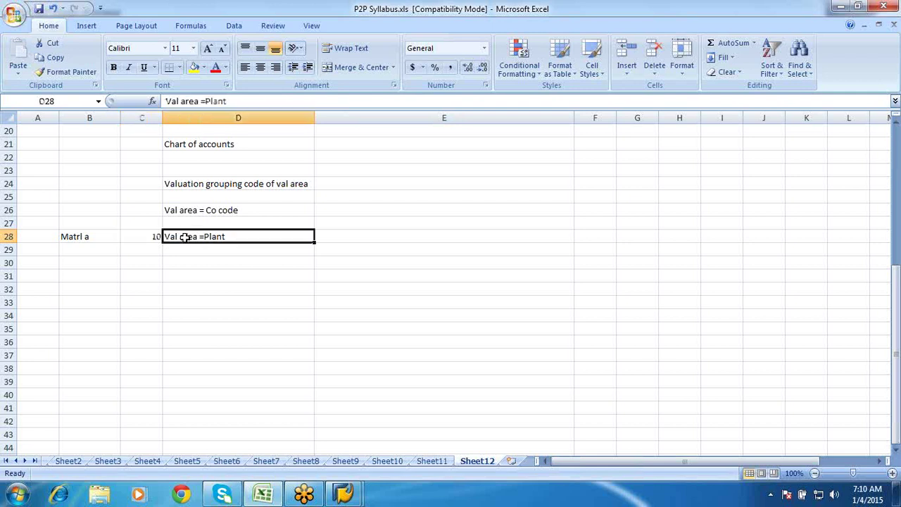
{"action": "left_click", "coordinate": [80, 235]}
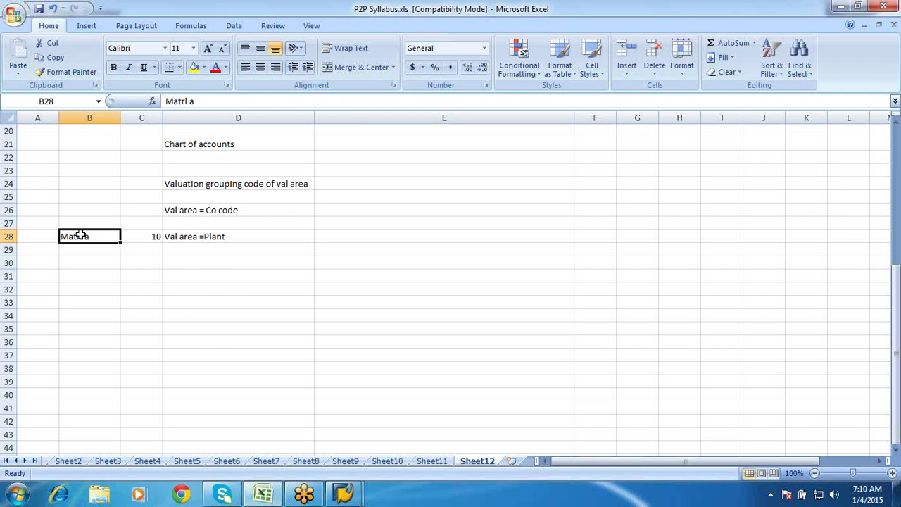
Step: Enter "Transaction even key" in cell D31, below the valuation area notes
{"action": "left_click", "coordinate": [198, 278]}
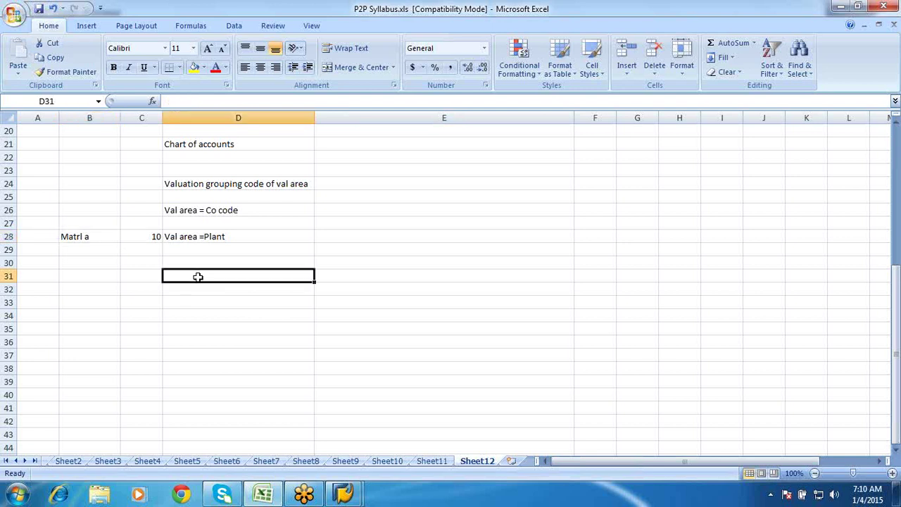
{"action": "type", "text": "Tran"}
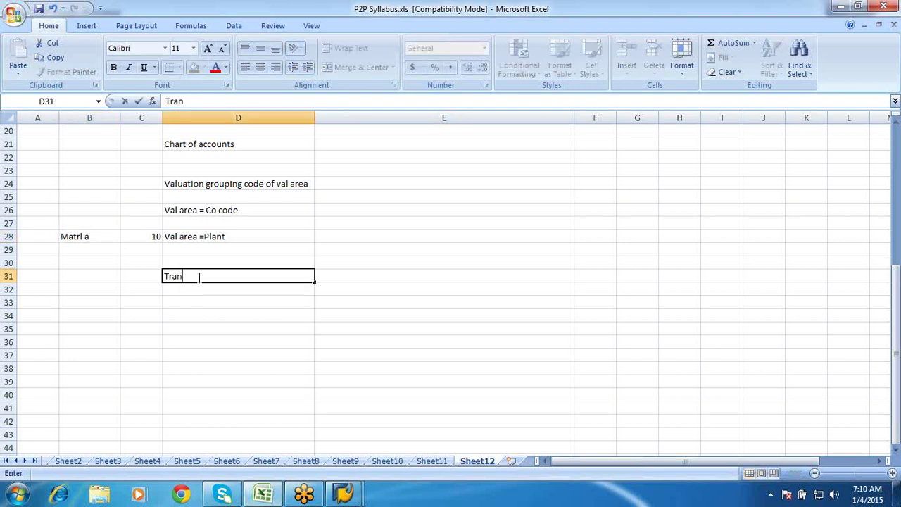
{"action": "type", "text": "saction even key"}
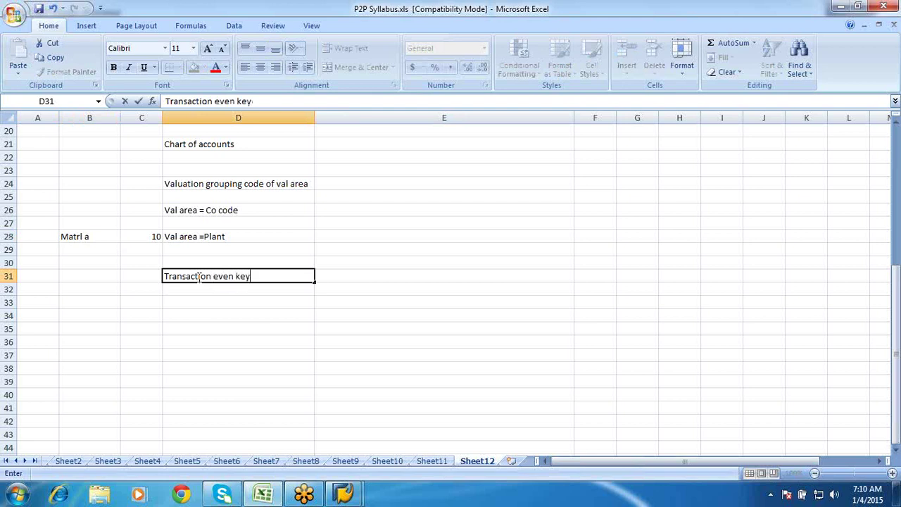
{"action": "left_click", "coordinate": [208, 327]}
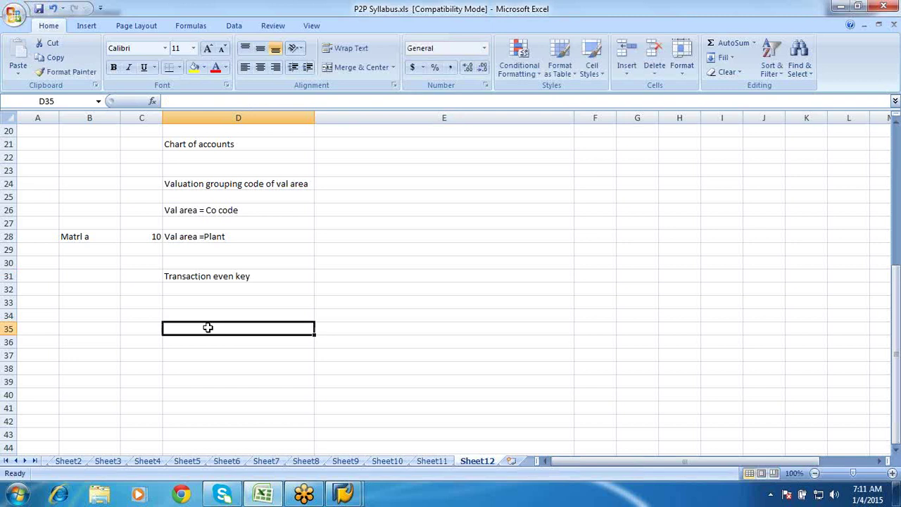
Step: Number the main topics in column C with 1 in C21, 2 in C24, 3 in C31 and 4 in C34
{"action": "left_click", "coordinate": [144, 146]}
{"action": "type", "text": "1"}
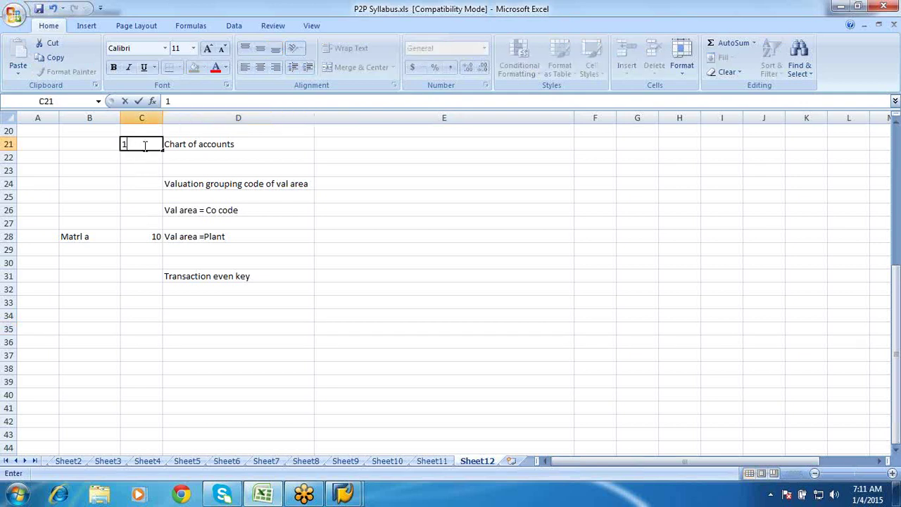
{"action": "left_click", "coordinate": [149, 186]}
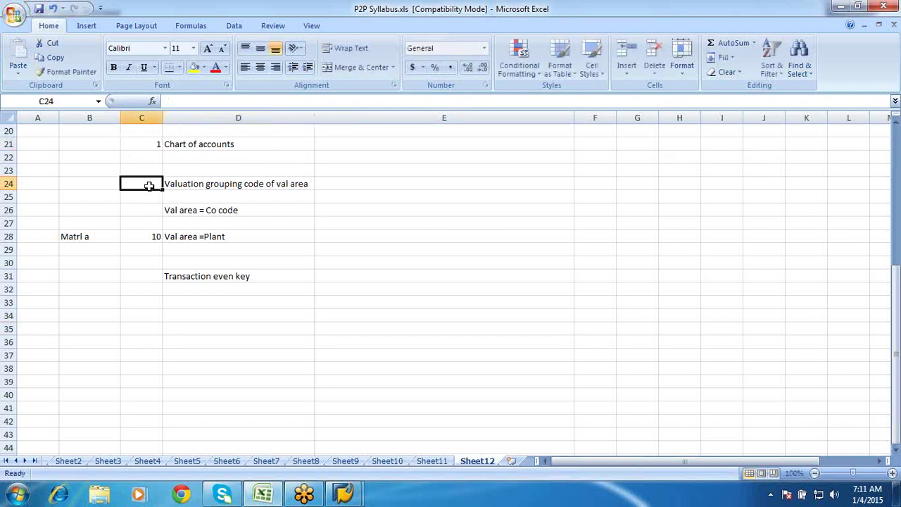
{"action": "type", "text": "2"}
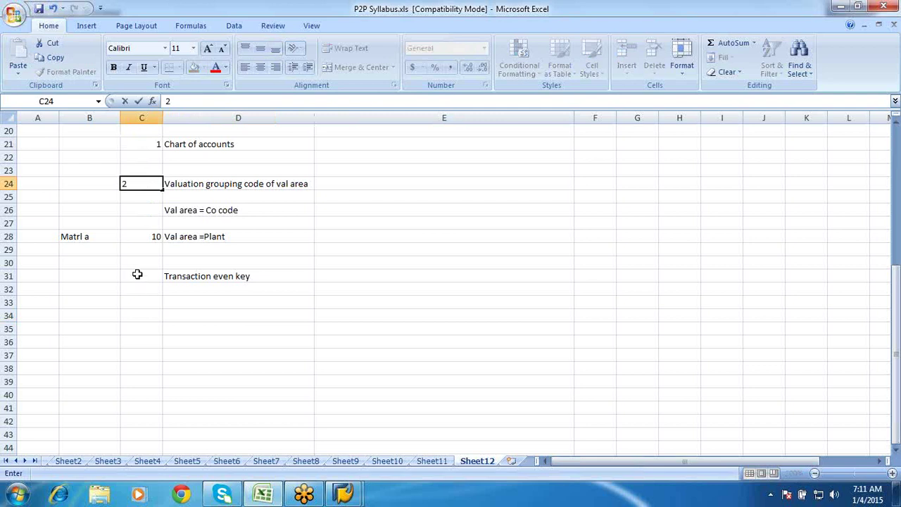
{"action": "left_click", "coordinate": [137, 274]}
{"action": "type", "text": "3"}
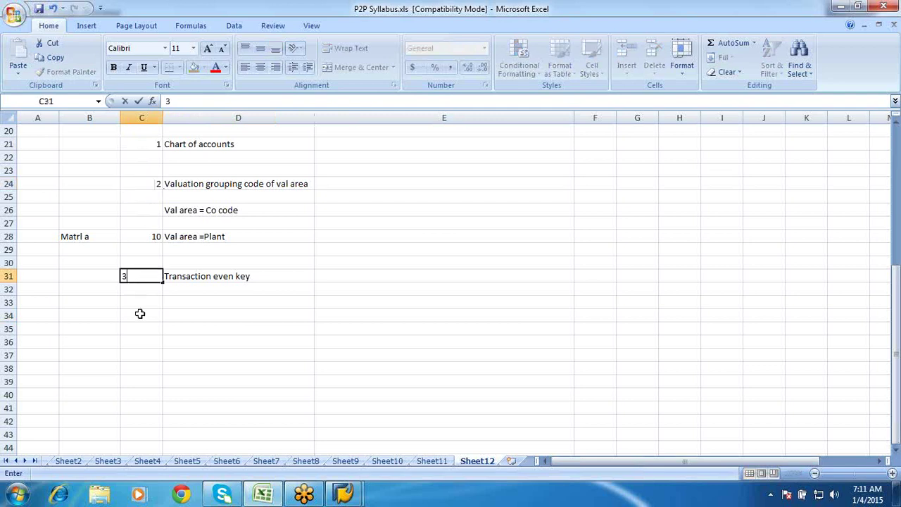
{"action": "left_click", "coordinate": [140, 338]}
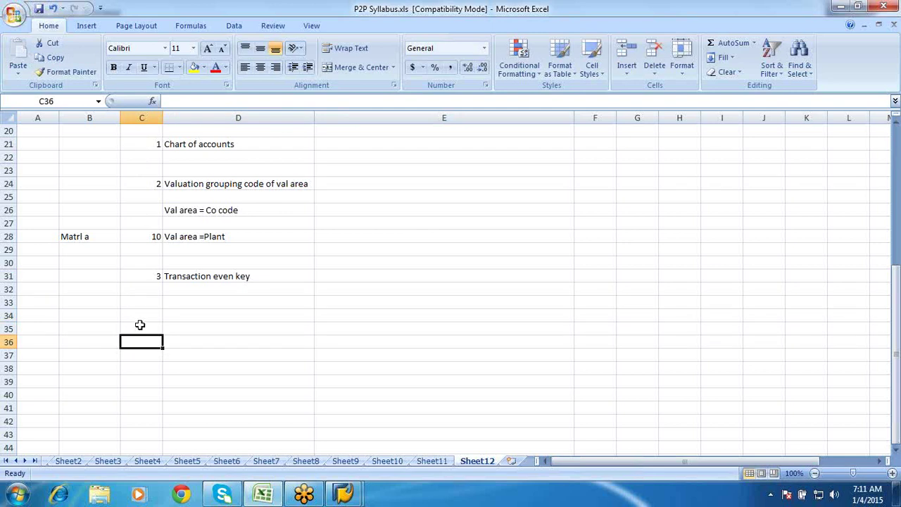
{"action": "left_click", "coordinate": [140, 320]}
{"action": "type", "text": "4"}
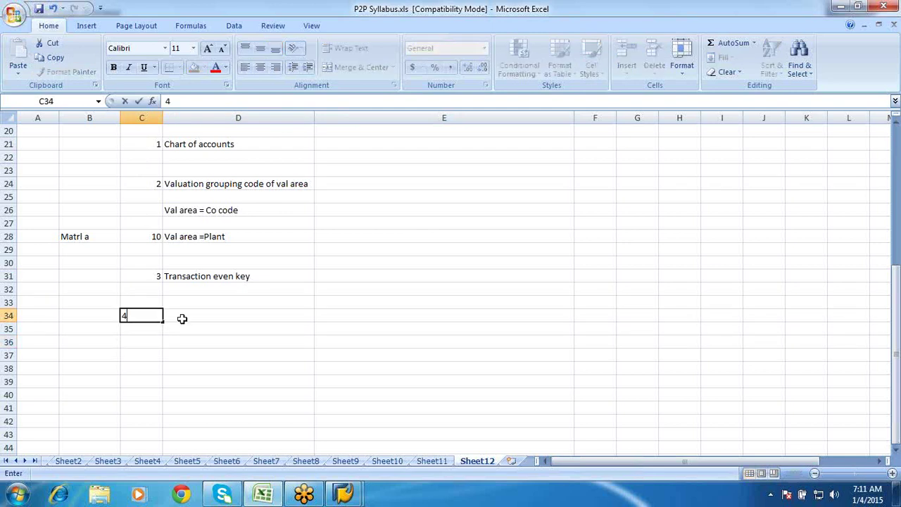
Step: Enter "Account grouping" in cell D34 as the fourth influencing factor
{"action": "left_click", "coordinate": [182, 319]}
{"action": "type", "text": "Acco"}
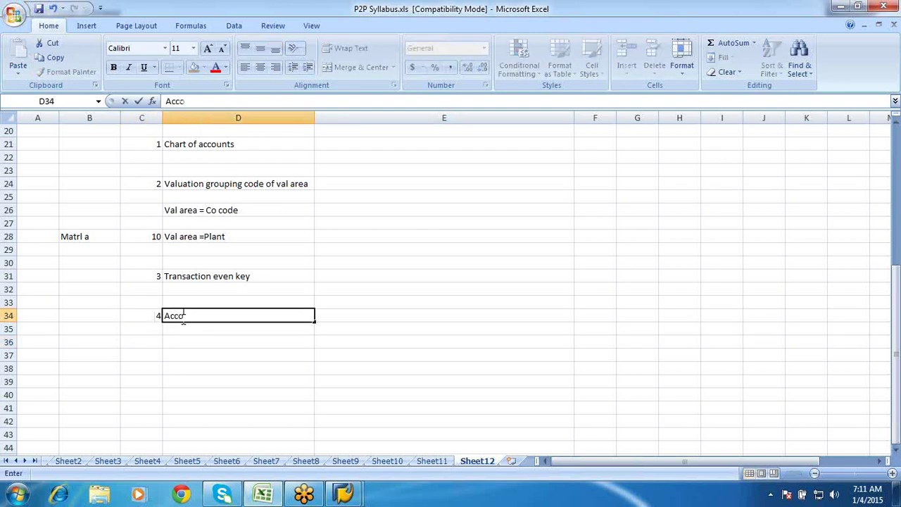
{"action": "type", "text": "unt grouping"}
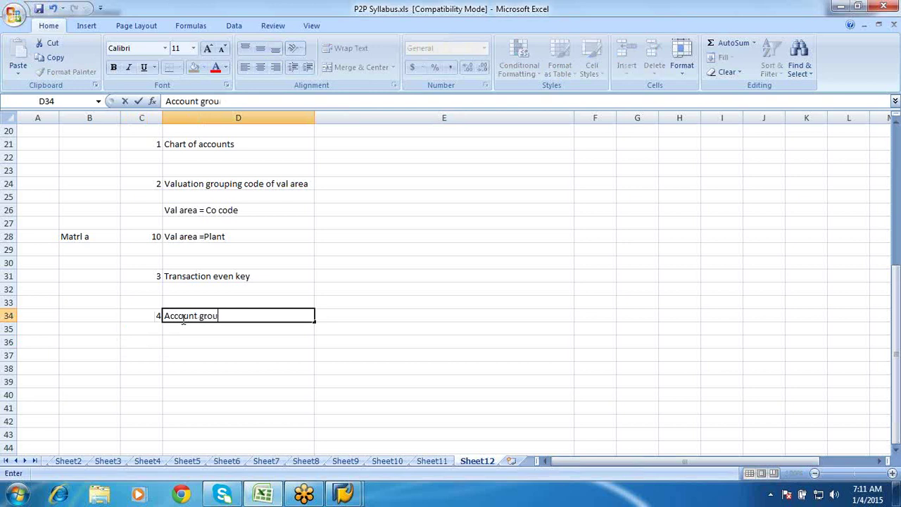
Step: Begin a note in cell D36 under Account grouping reading "Offsetting entries are triggered when"
{"action": "left_click", "coordinate": [181, 344]}
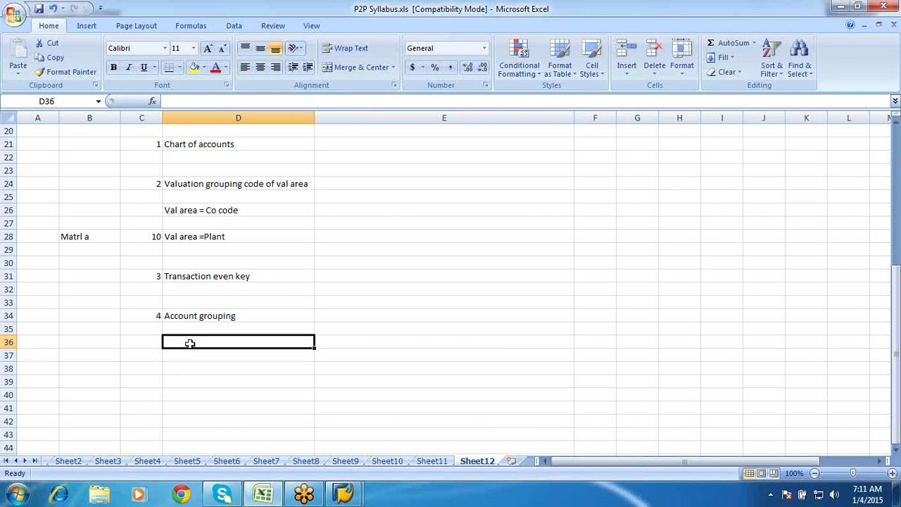
{"action": "type", "text": "Offsetting"}
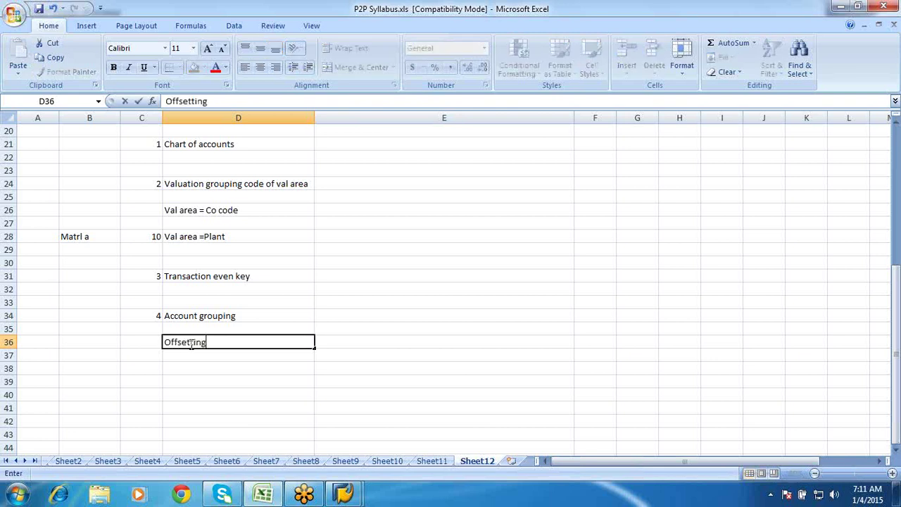
{"action": "type", "text": " entries are trigge"}
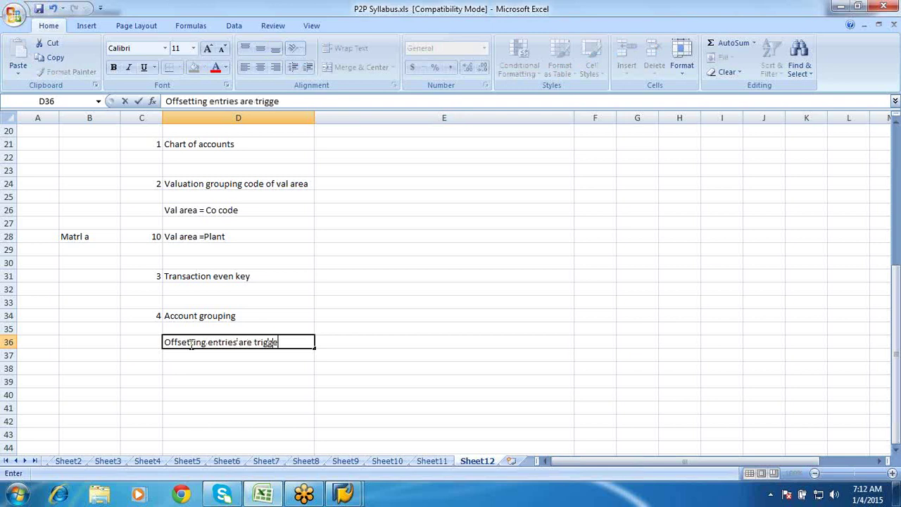
{"action": "type", "text": "red when you issue"}
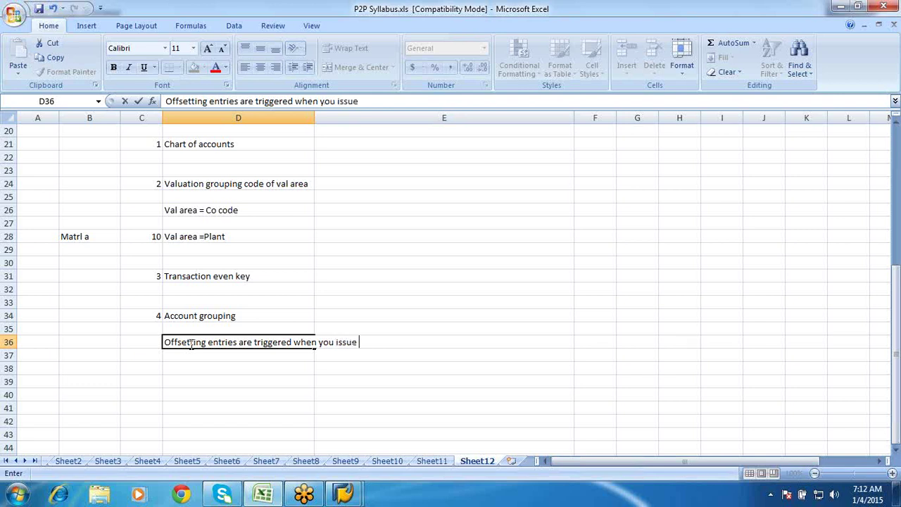
{"action": "key", "text": "BackSpace"}
{"action": "key", "text": "BackSpace"}
{"action": "key", "text": "BackSpace"}
{"action": "key", "text": "BackSpace"}
{"action": "key", "text": "BackSpace"}
{"action": "key", "text": "BackSpace"}
{"action": "key", "text": "BackSpace"}
{"action": "key", "text": "BackSpace"}
{"action": "key", "text": "BackSpace"}
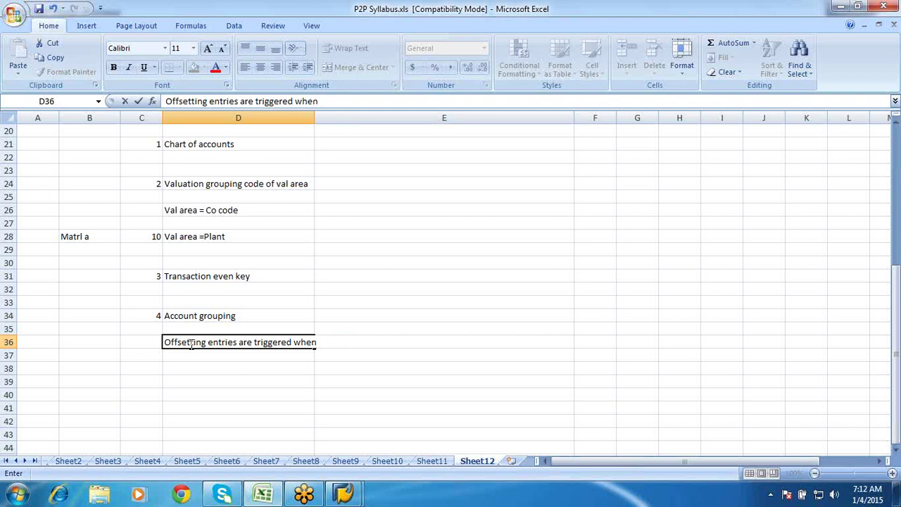
Step: Continue the offsetting entries note in D36 with "GI,SCRAPPING Physcial"
{"action": "type", "text": "G"}
{"action": "left_click", "coordinate": [191, 345]}
{"action": "type", "text": "I"}
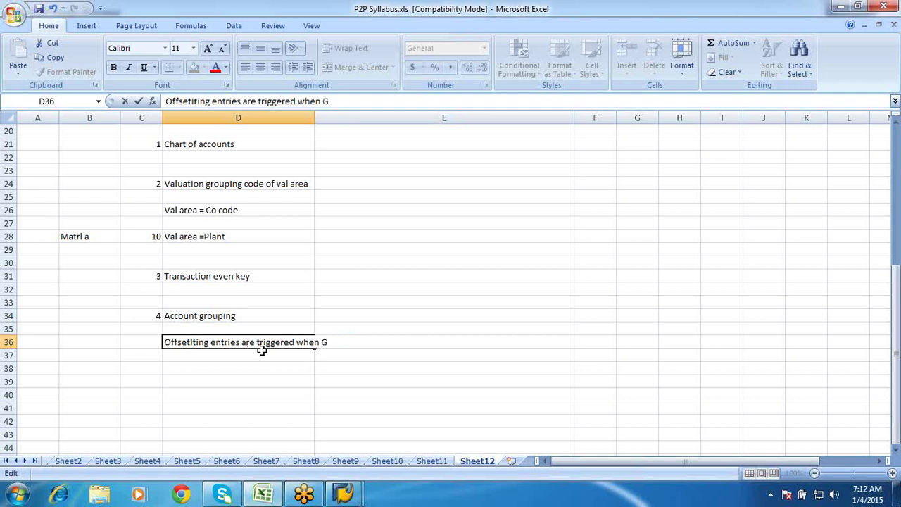
{"action": "type", "text": "="}
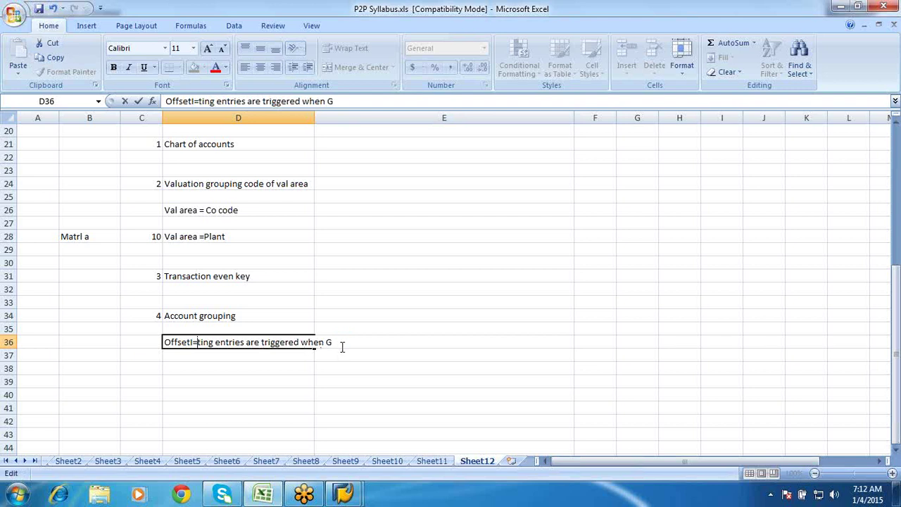
{"action": "type", "text": "l"}
{"action": "type", "text": ",SCRAPPI"}
{"action": "type", "text": "NG "}
{"action": "type", "text": "Physc"}
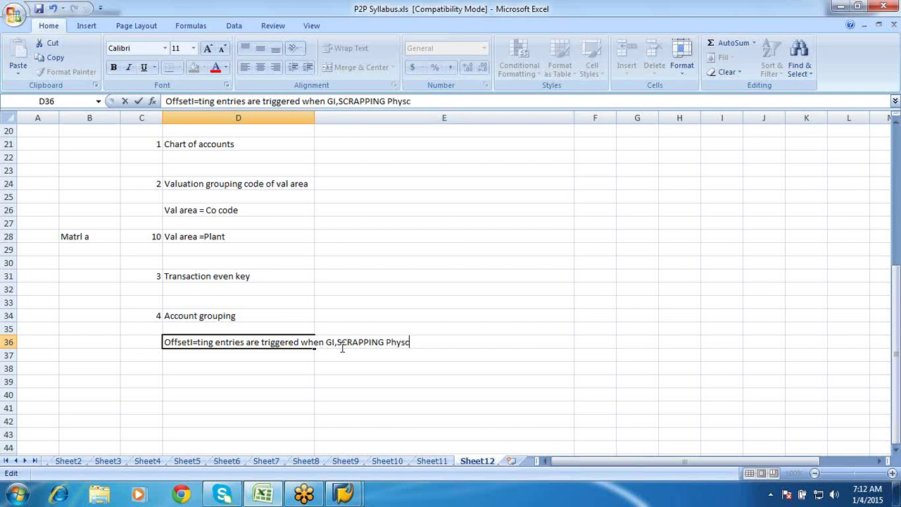
{"action": "type", "text": "ial"}
{"action": "left_click", "coordinate": [329, 379]}
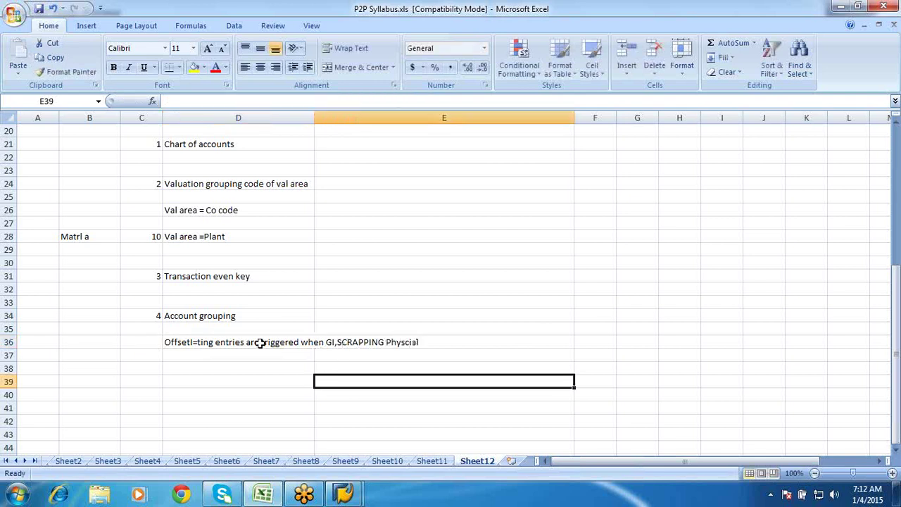
Step: Append "inventory" to the end of the offsetting entries note in D36
{"action": "double_click", "coordinate": [429, 344]}
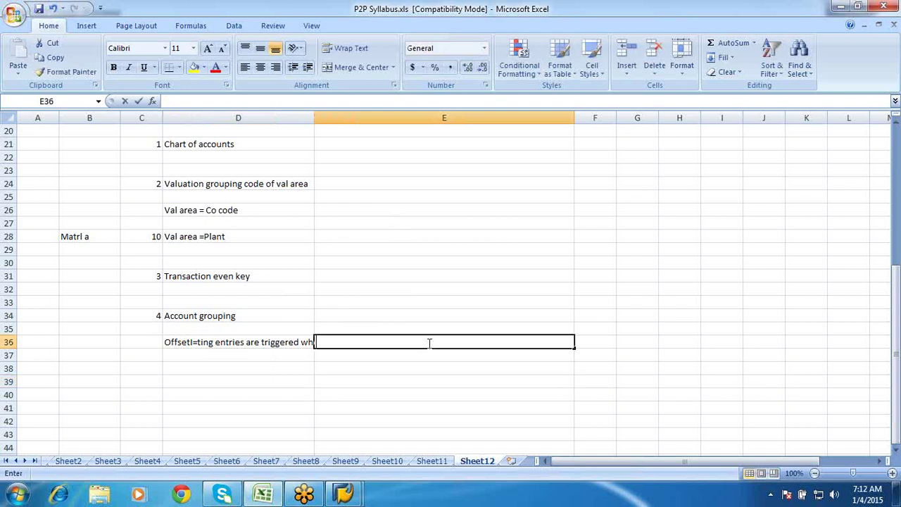
{"action": "left_click", "coordinate": [270, 342]}
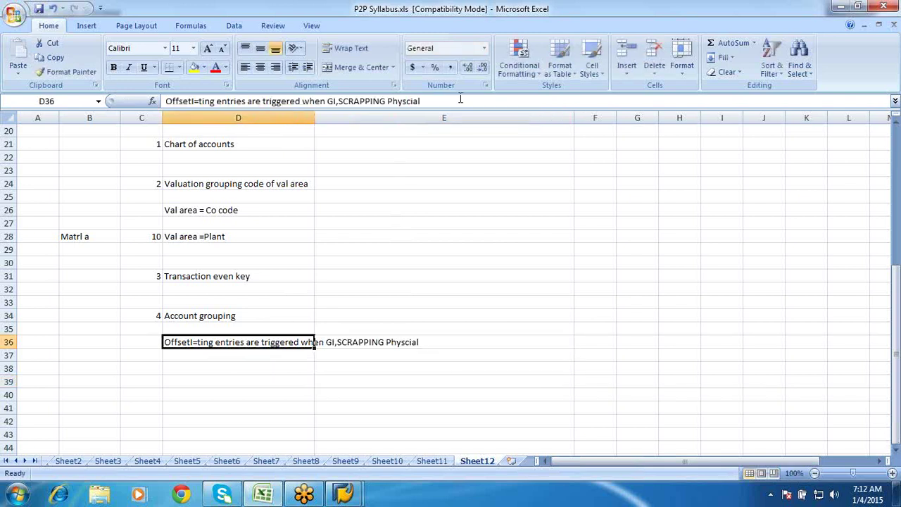
{"action": "left_click", "coordinate": [425, 101]}
{"action": "type", "text": "in"}
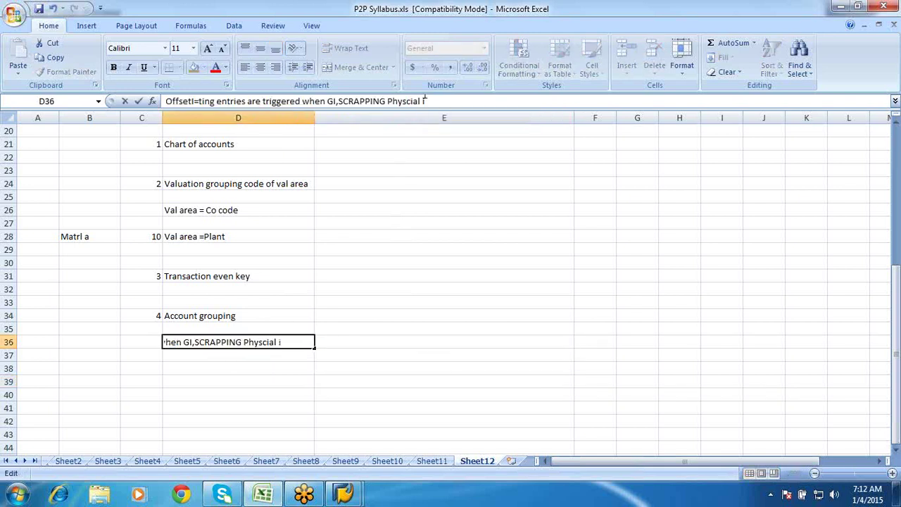
{"action": "type", "text": "ventory"}
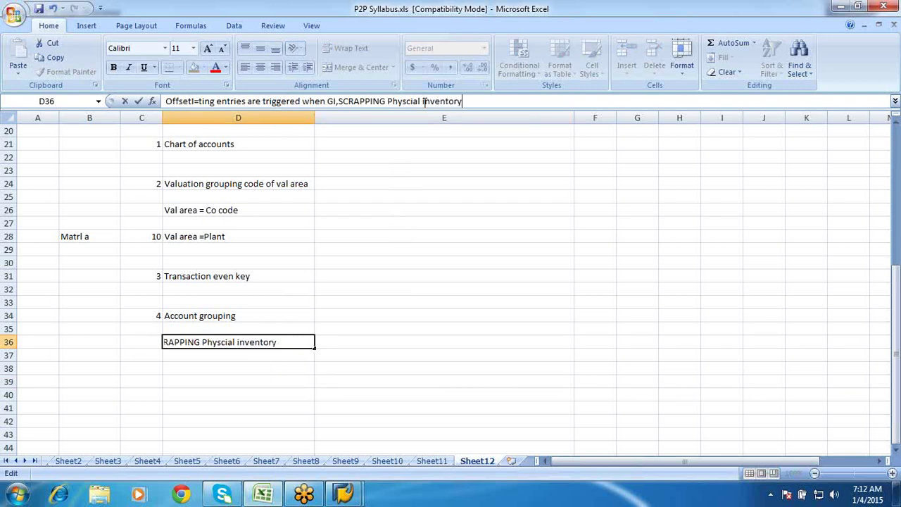
{"action": "key", "text": "Return"}
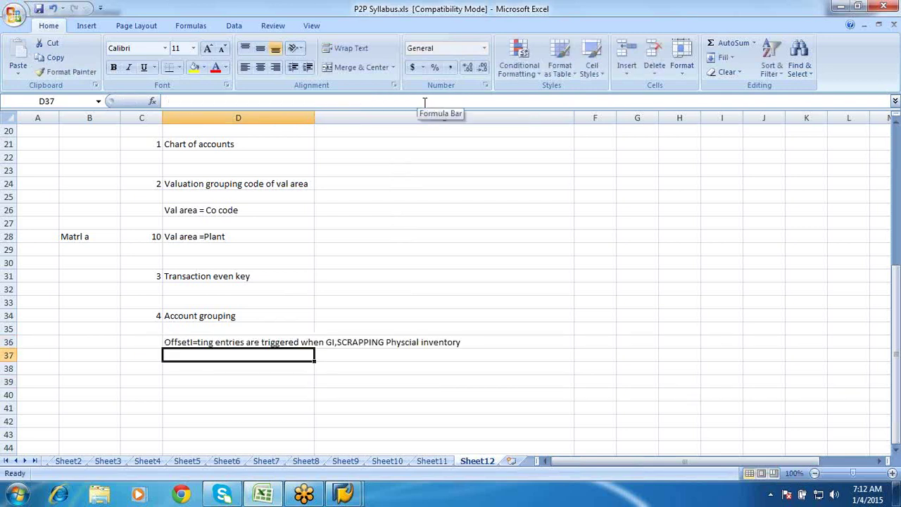
Step: Turn on text wrapping for the offsetting entries note in cell D36
{"action": "left_click", "coordinate": [216, 342]}
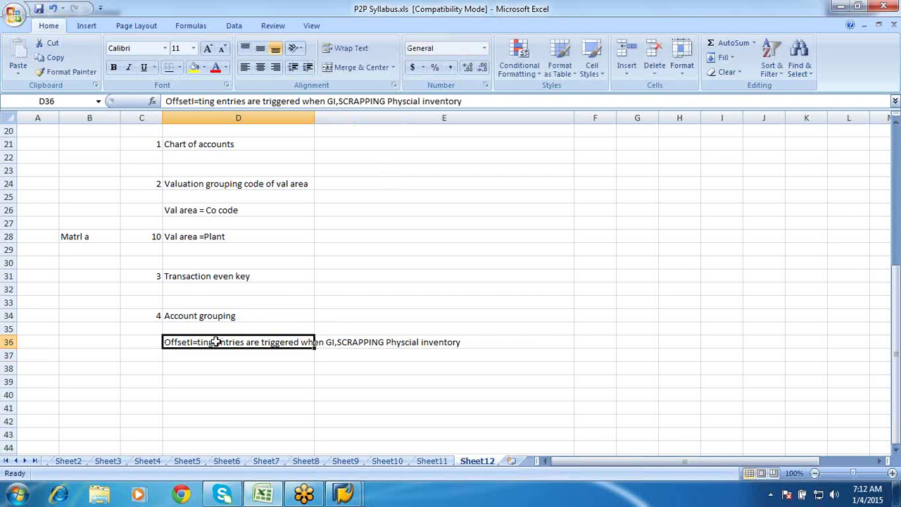
{"action": "right_click", "coordinate": [216, 342]}
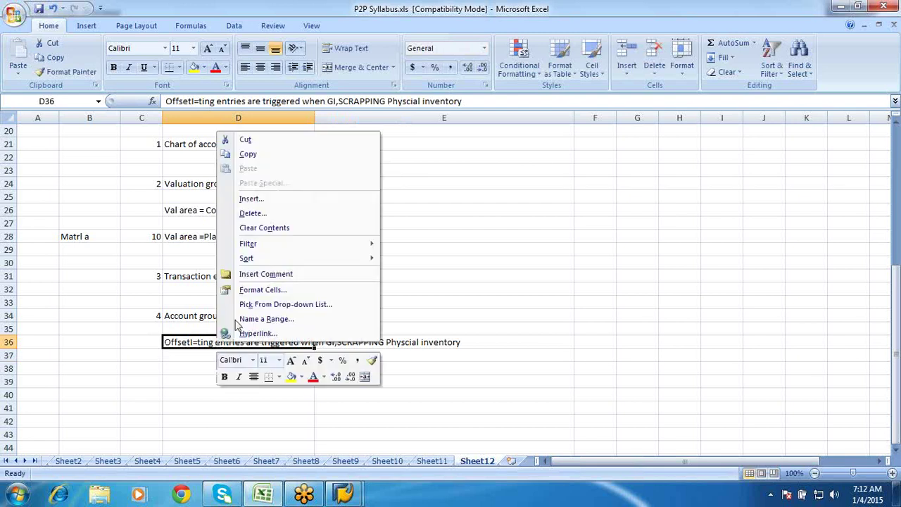
{"action": "left_click", "coordinate": [241, 289]}
{"action": "left_click", "coordinate": [129, 158]}
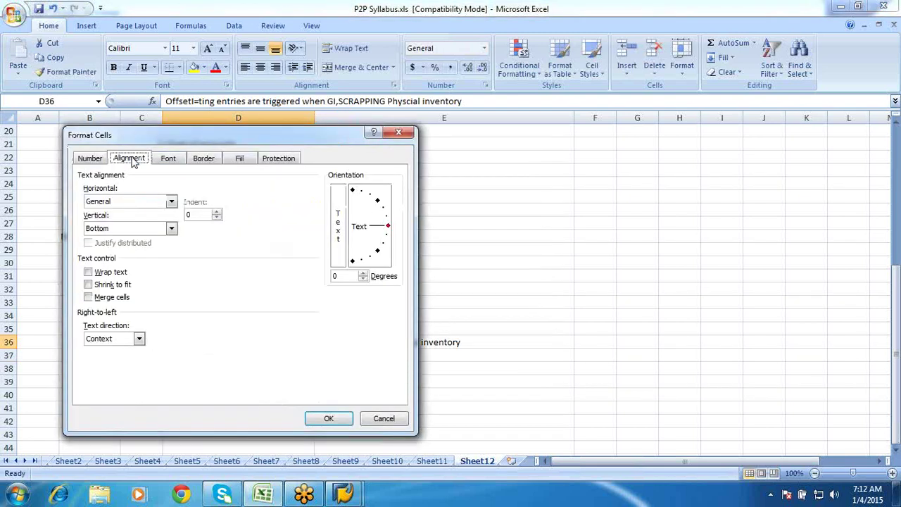
{"action": "left_click", "coordinate": [88, 271]}
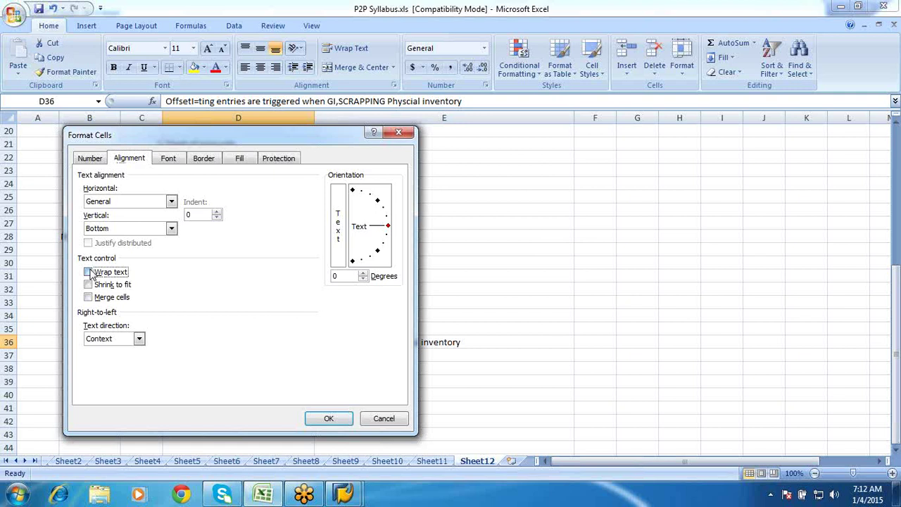
{"action": "left_click", "coordinate": [332, 420]}
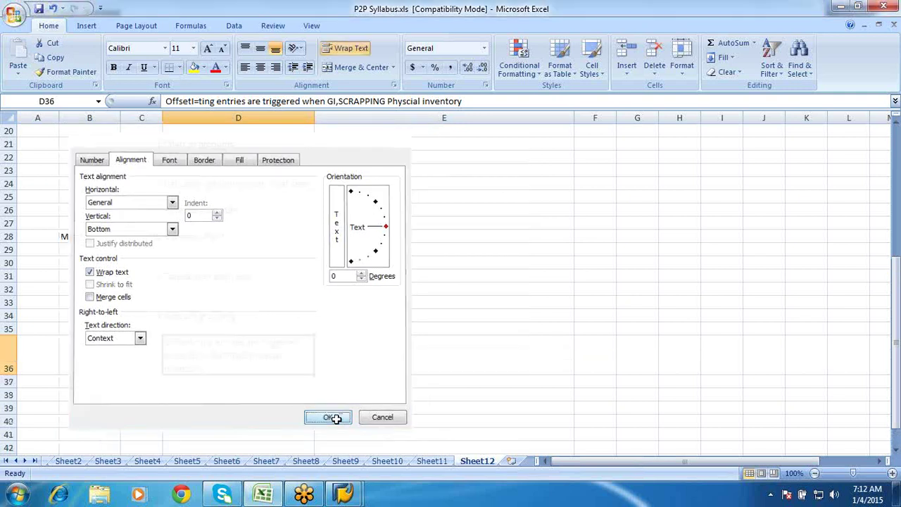
{"action": "left_click", "coordinate": [209, 325]}
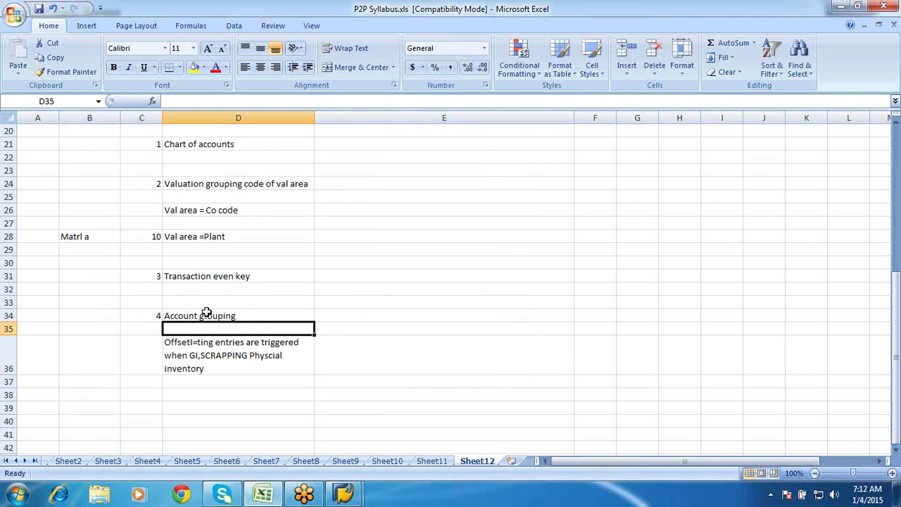
{"action": "left_click", "coordinate": [208, 317]}
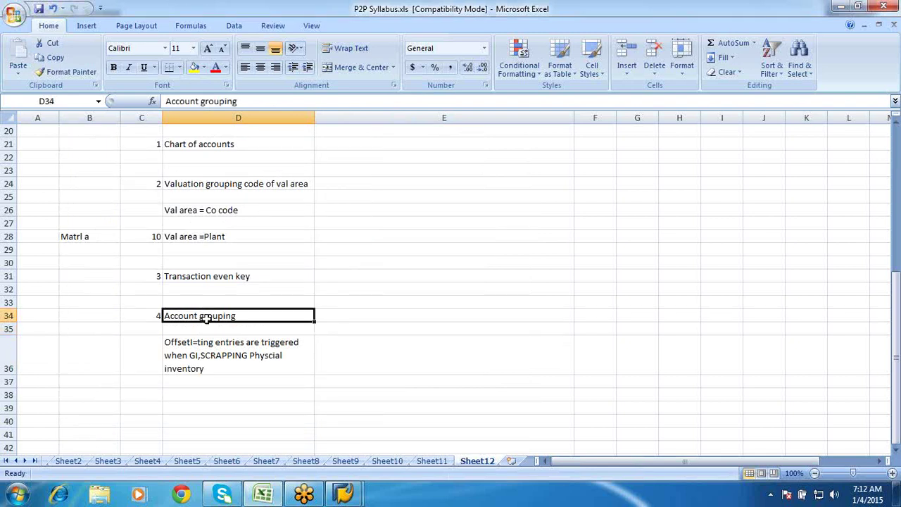
Step: Add the fifth factor with 5 in cell C40 and "Valuation class of the matrl" in cell D40
{"action": "left_click", "coordinate": [896, 451]}
{"action": "left_click", "coordinate": [897, 450]}
{"action": "left_click", "coordinate": [897, 450]}
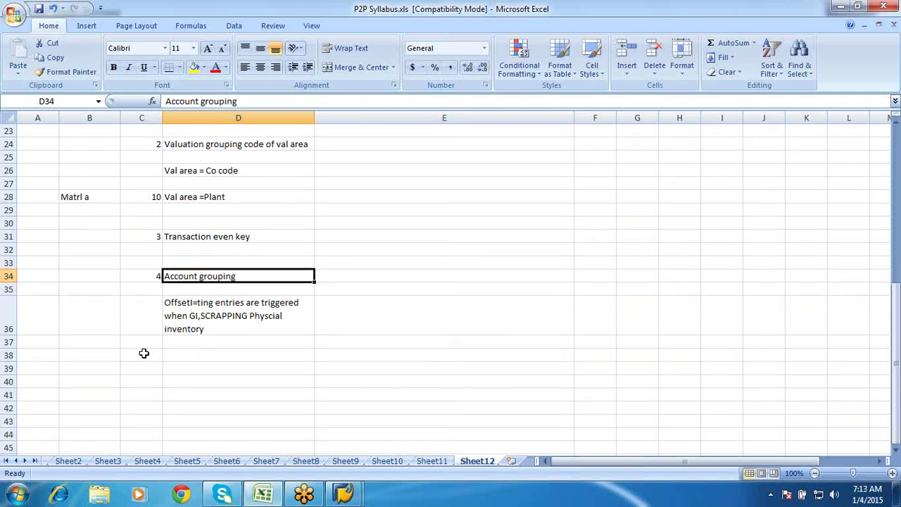
{"action": "left_click", "coordinate": [143, 352]}
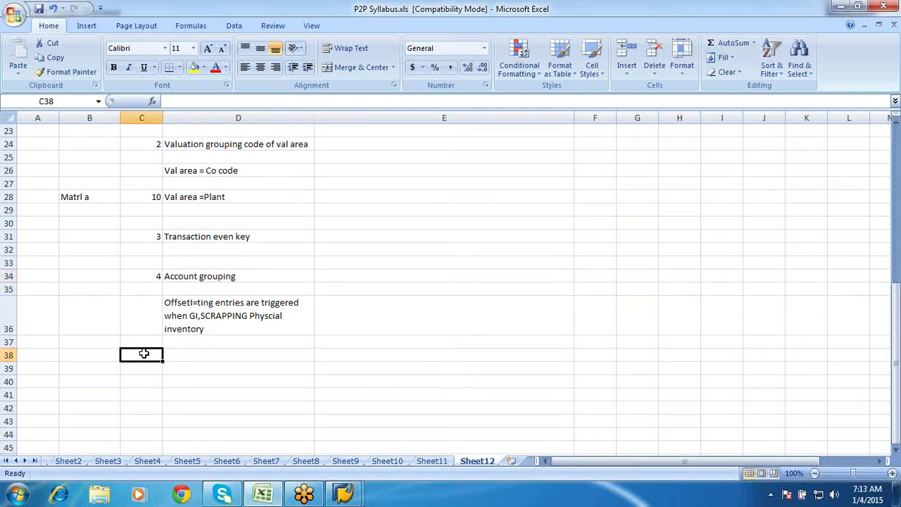
{"action": "left_click", "coordinate": [137, 389]}
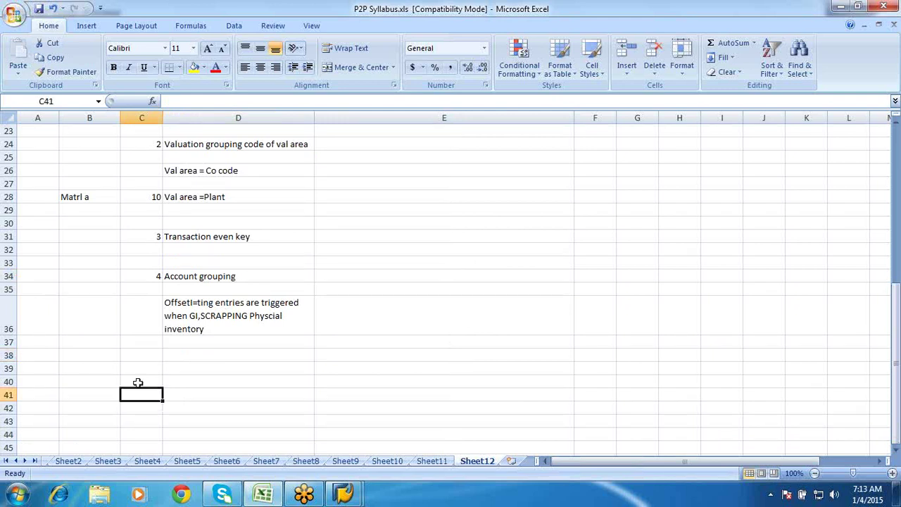
{"action": "left_click", "coordinate": [137, 382]}
{"action": "type", "text": "5"}
{"action": "left_click", "coordinate": [184, 381]}
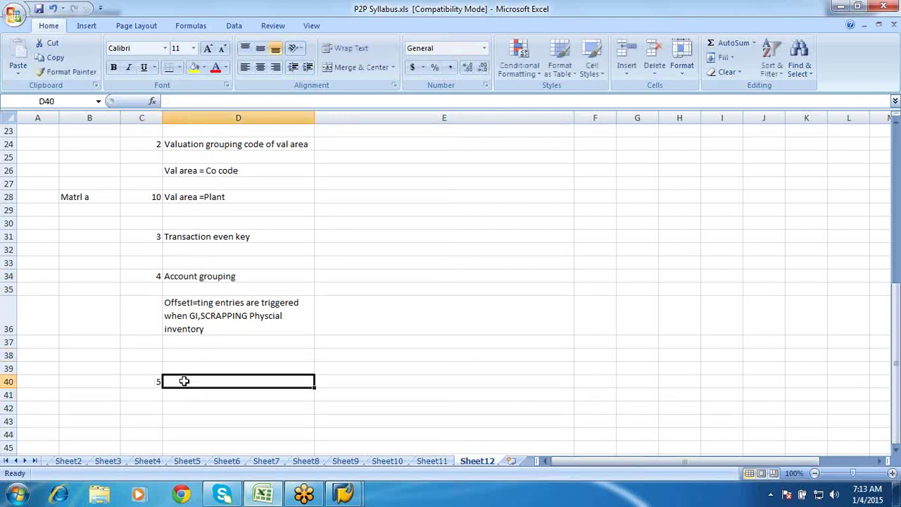
{"action": "type", "text": "Valuati"}
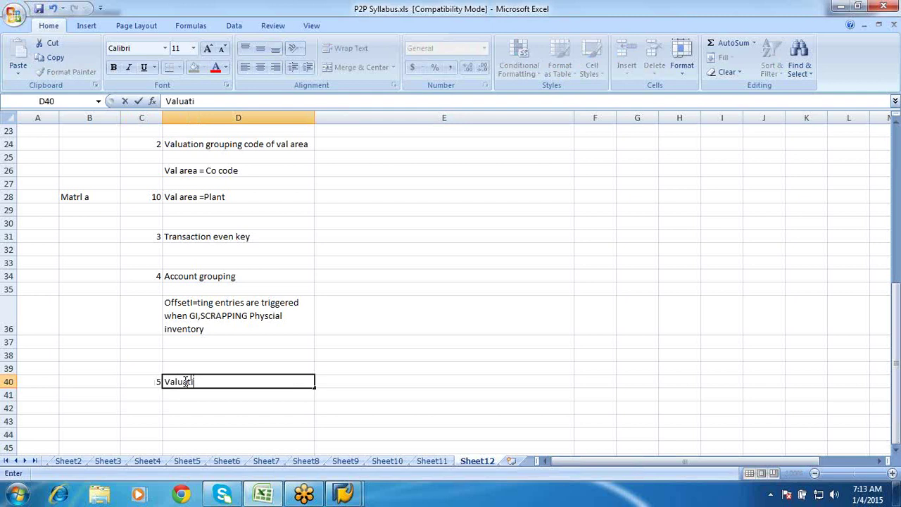
{"action": "type", "text": "on class of the matrl"}
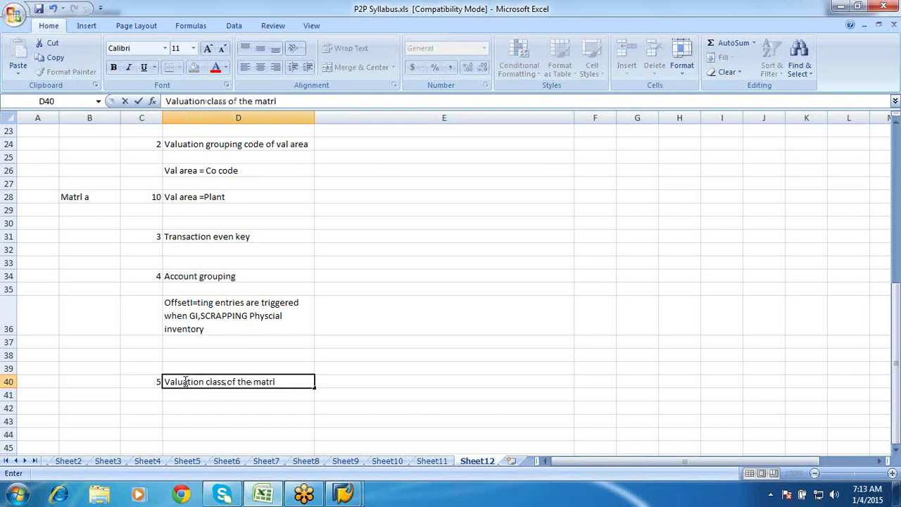
{"action": "left_click", "coordinate": [369, 358]}
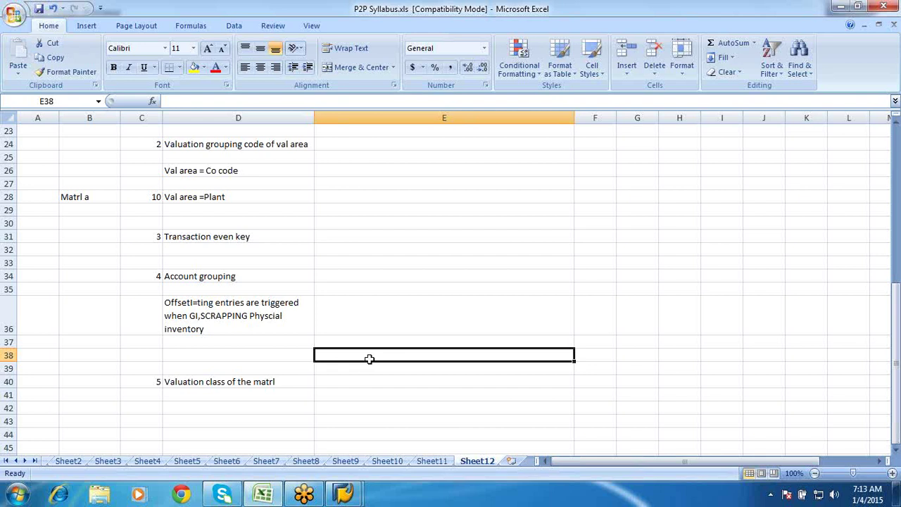
{"action": "left_click", "coordinate": [249, 379]}
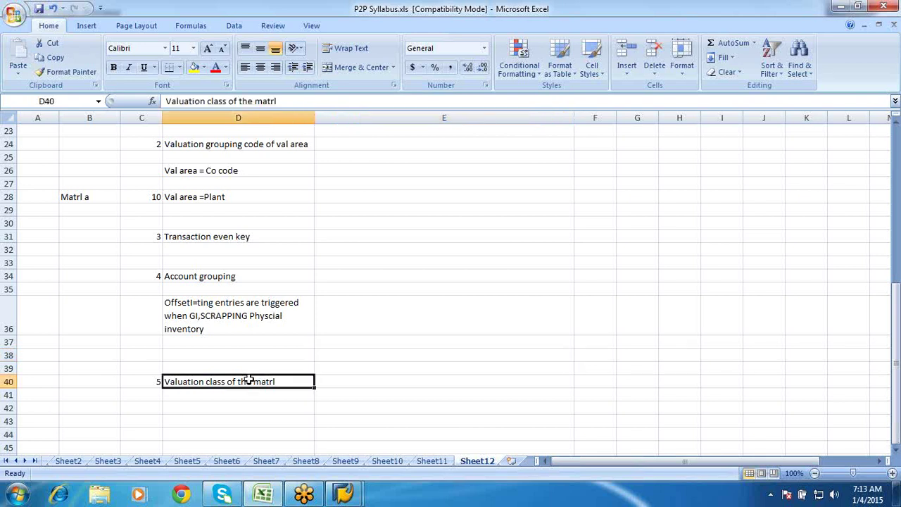
Step: Clear cell C28 beside the plant-level valuation area note and select cell E21 beside Chart of accounts
{"action": "left_click", "coordinate": [145, 196]}
{"action": "key", "text": "Delete"}
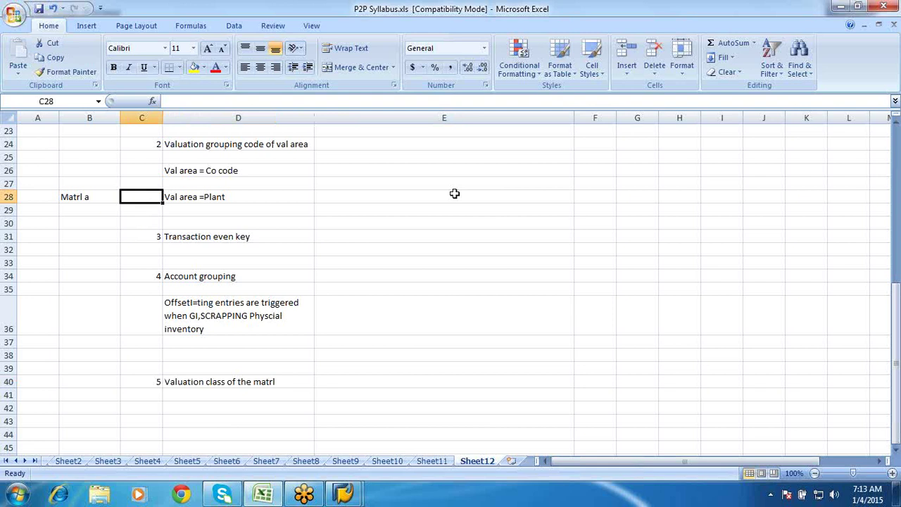
{"action": "scroll", "coordinate": [454, 194], "scroll_direction": "up", "scroll_amount": 1}
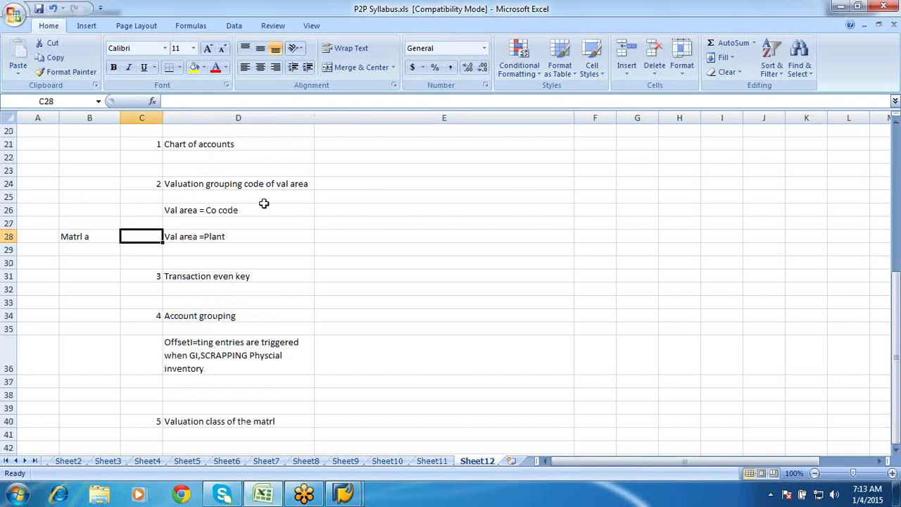
{"action": "scroll", "coordinate": [264, 204], "scroll_direction": "up", "scroll_amount": 1}
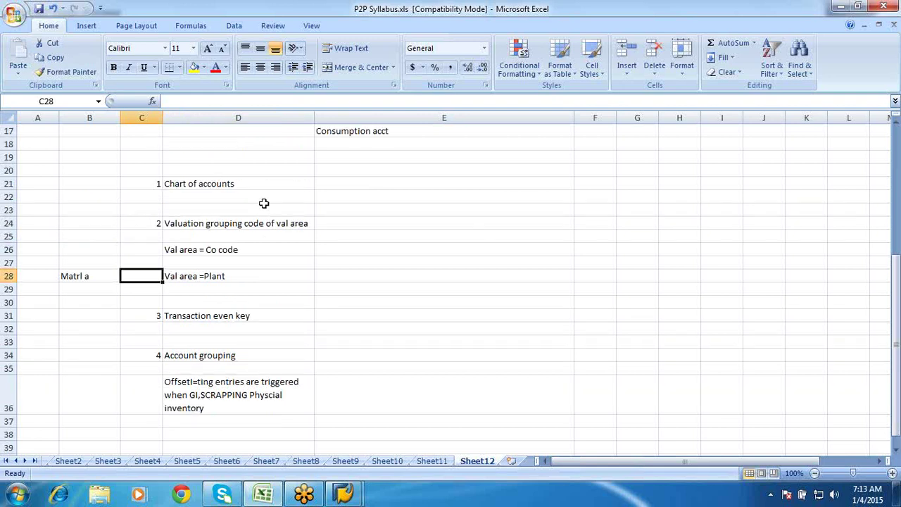
{"action": "left_click", "coordinate": [333, 187]}
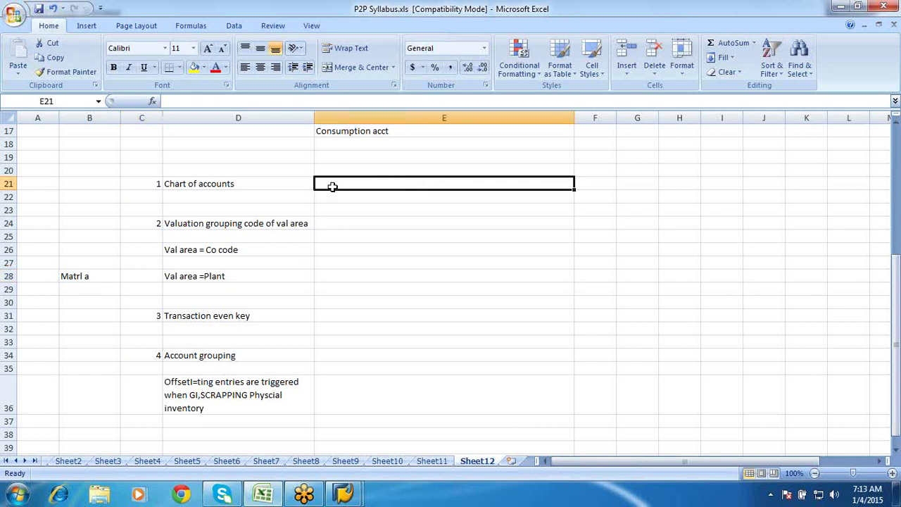
Step: Enter "INT list of G/L Acct" in cell E21 beside Chart of accounts
{"action": "type", "text": "INT"}
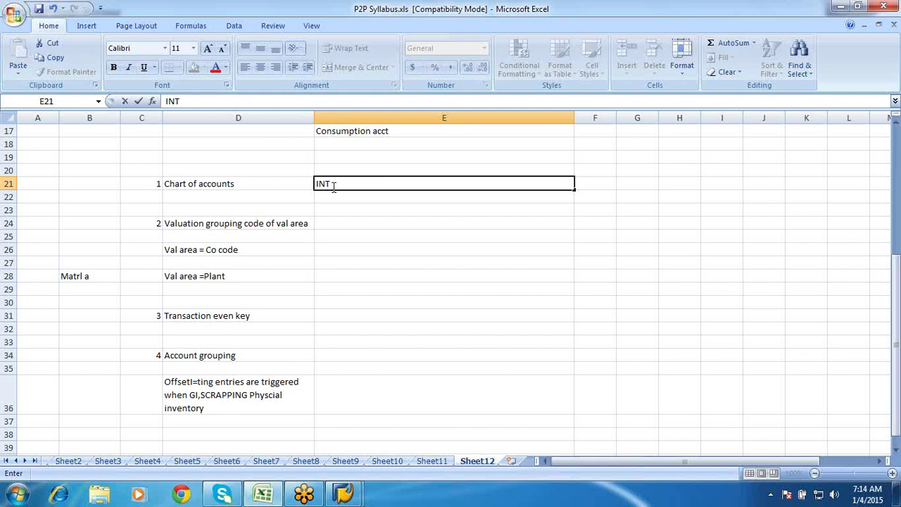
{"action": "type", "text": "G/L accot"}
{"action": "key", "text": "BackSpace"}
{"action": "key", "text": "BackSpace"}
{"action": "type", "text": "t"}
{"action": "key", "text": "BackSpace"}
{"action": "key", "text": "BackSpace"}
{"action": "key", "text": "BackSpace"}
{"action": "key", "text": "BackSpace"}
{"action": "key", "text": "BackSpace"}
{"action": "key", "text": "BackSpace"}
{"action": "key", "text": "BackSpace"}
{"action": "key", "text": "BackSpace"}
{"action": "key", "text": "BackSpace"}
{"action": "key", "text": "BackSpace"}
{"action": "type", "text": "list of G/L A"}
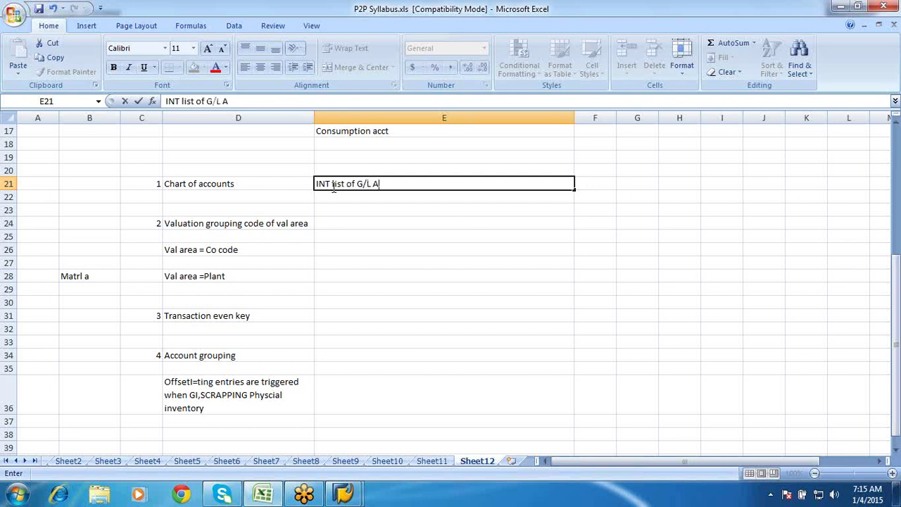
{"action": "type", "text": "cct"}
{"action": "key", "text": "Return"}
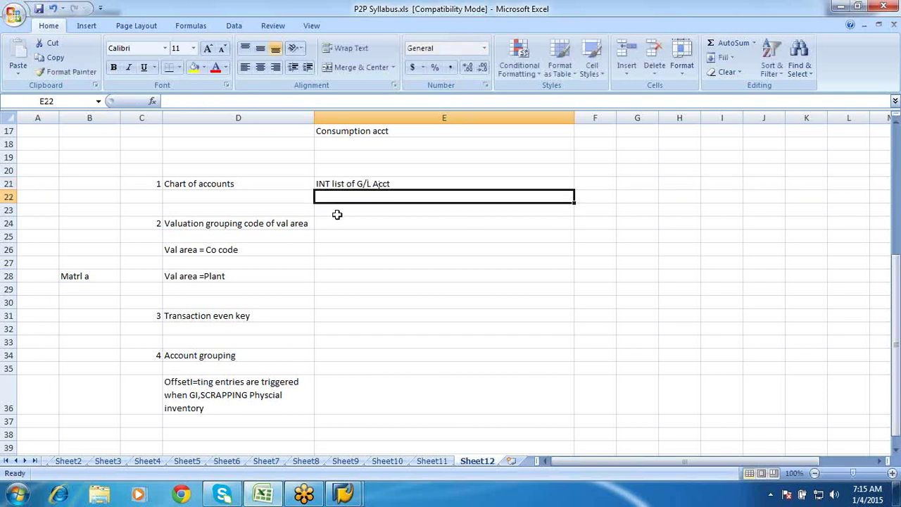
Step: Enter "Chart of acct" in cell E24 beside the valuation grouping code factor
{"action": "left_click", "coordinate": [337, 214]}
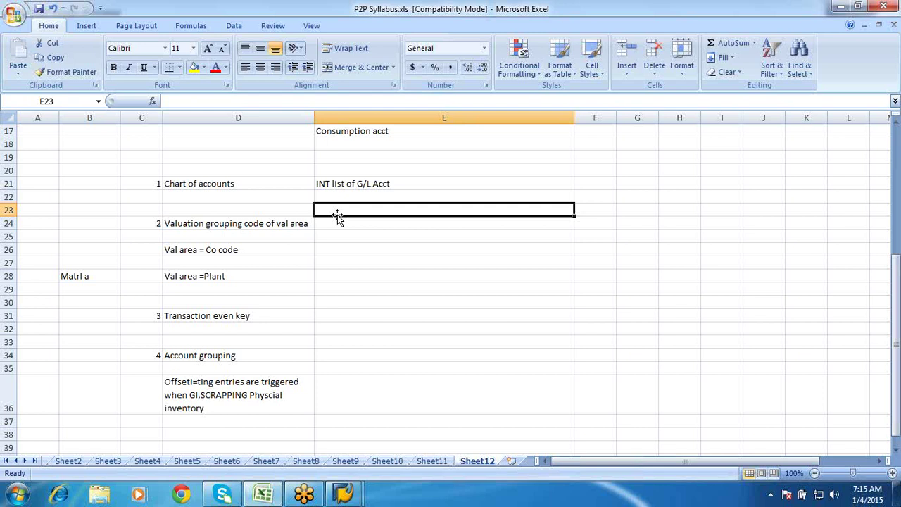
{"action": "left_click", "coordinate": [342, 231]}
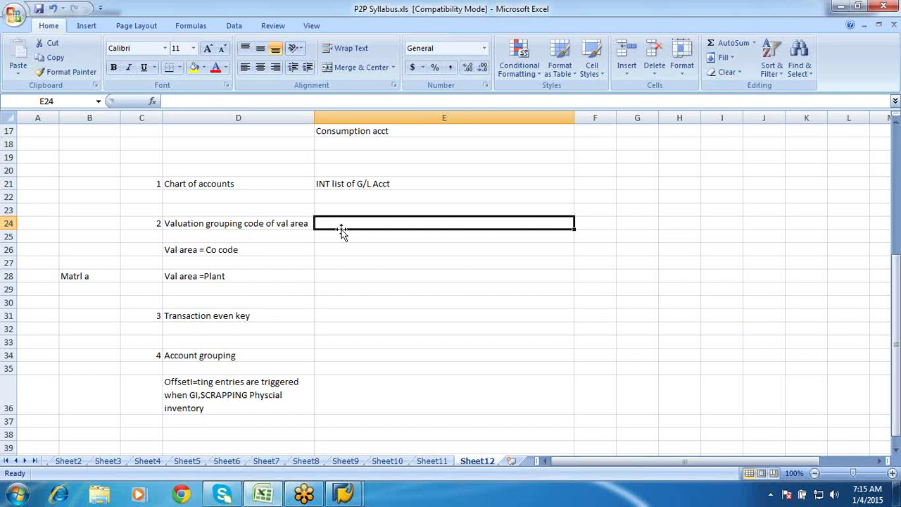
{"action": "left_click", "coordinate": [264, 249]}
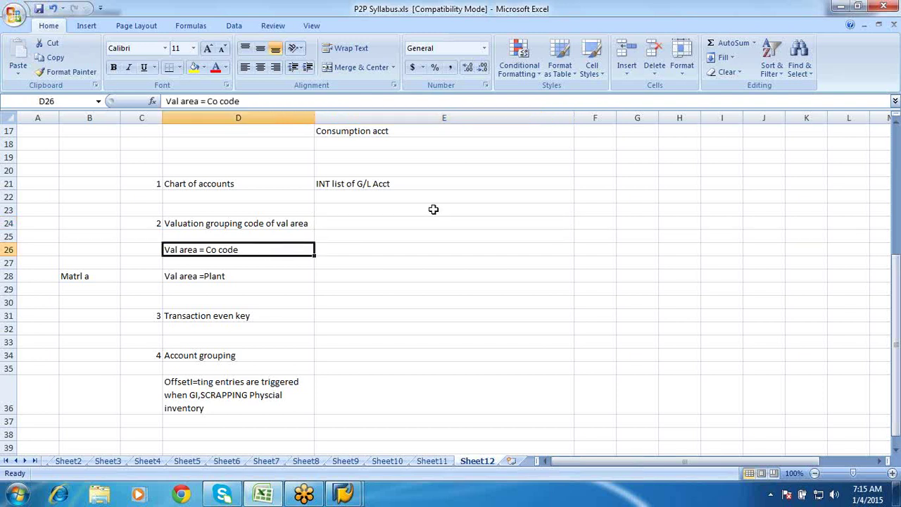
{"action": "left_click", "coordinate": [384, 227]}
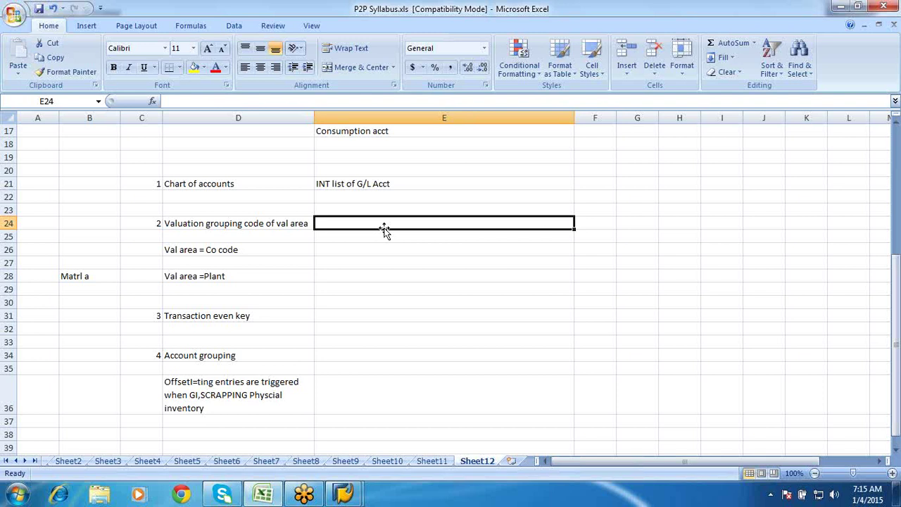
{"action": "type", "text": "C"}
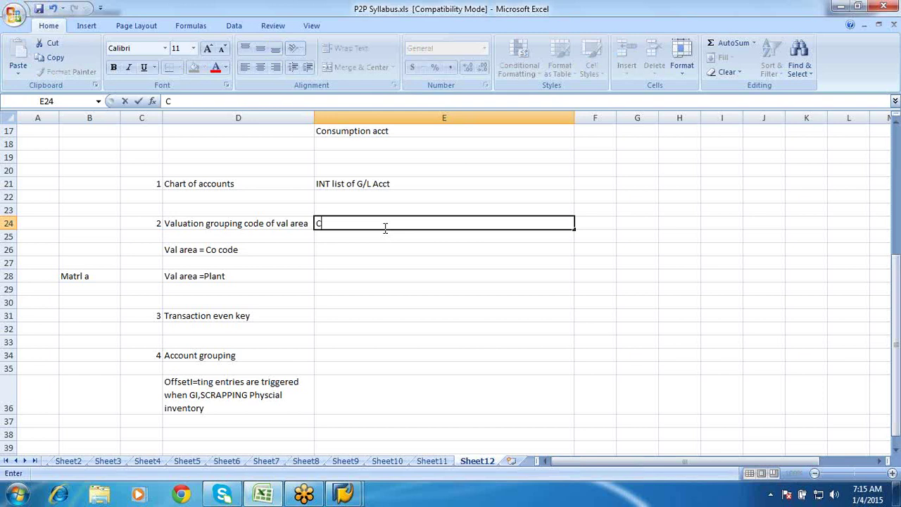
{"action": "type", "text": "hart of acct"}
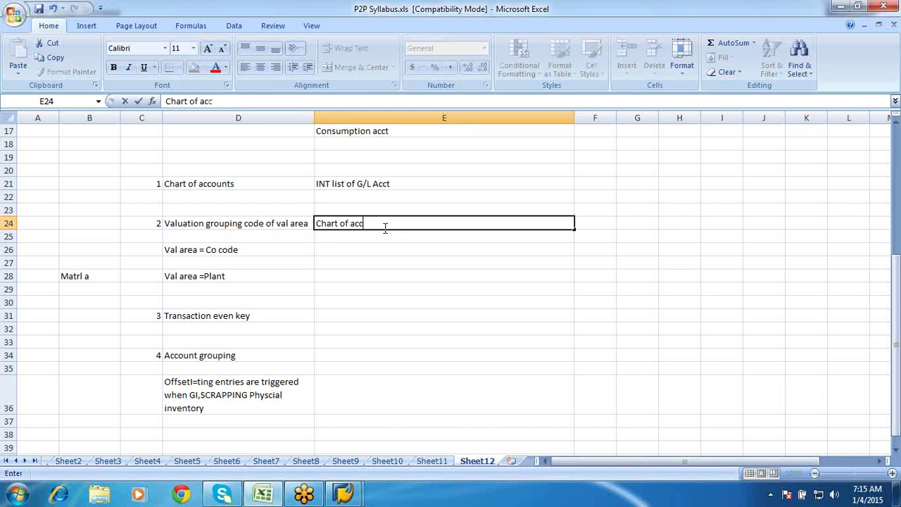
{"action": "left_click", "coordinate": [385, 245]}
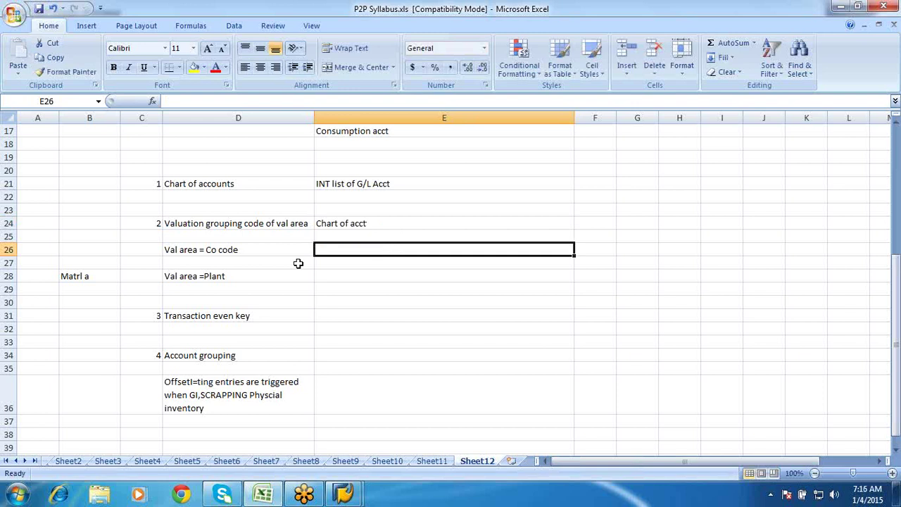
Step: Narrow column E to just fit its notes and widen column F to about three times its width
{"action": "left_click", "coordinate": [258, 249]}
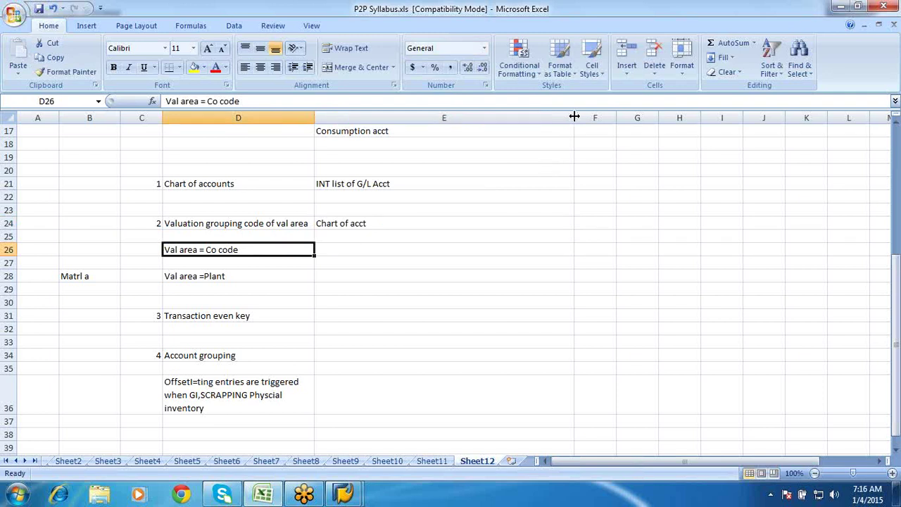
{"action": "left_click_drag", "start_coordinate": [574, 116], "coordinate": [402, 147]}
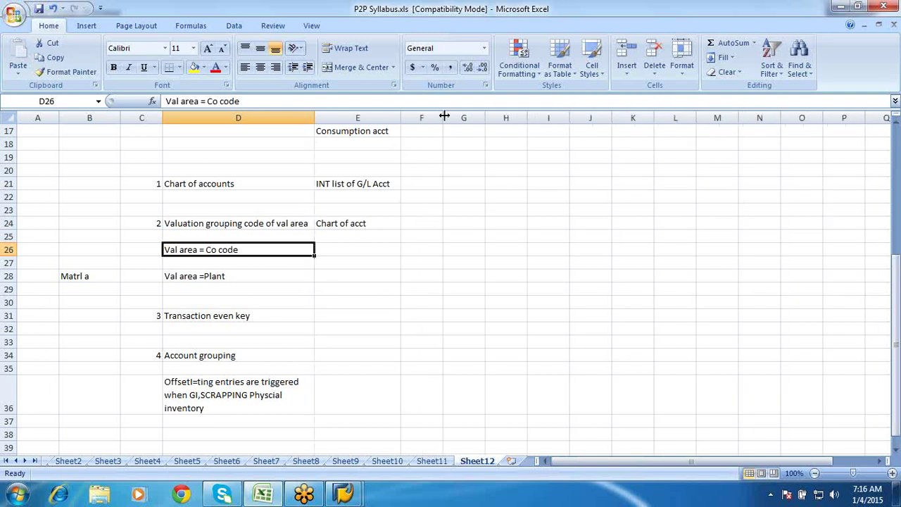
{"action": "left_click_drag", "start_coordinate": [444, 118], "coordinate": [528, 131]}
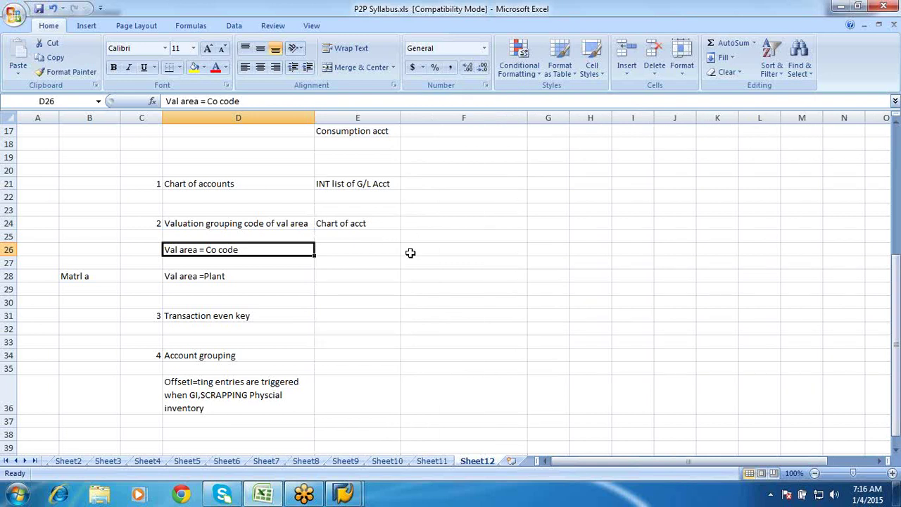
Step: List the company codes 1000, 2000 and 3000 in cells F26 to F28
{"action": "left_click", "coordinate": [411, 250]}
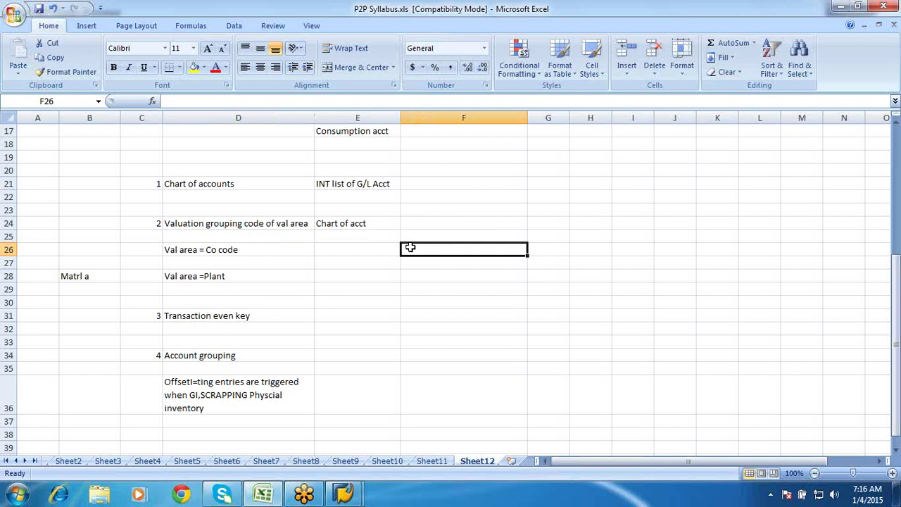
{"action": "type", "text": "1000"}
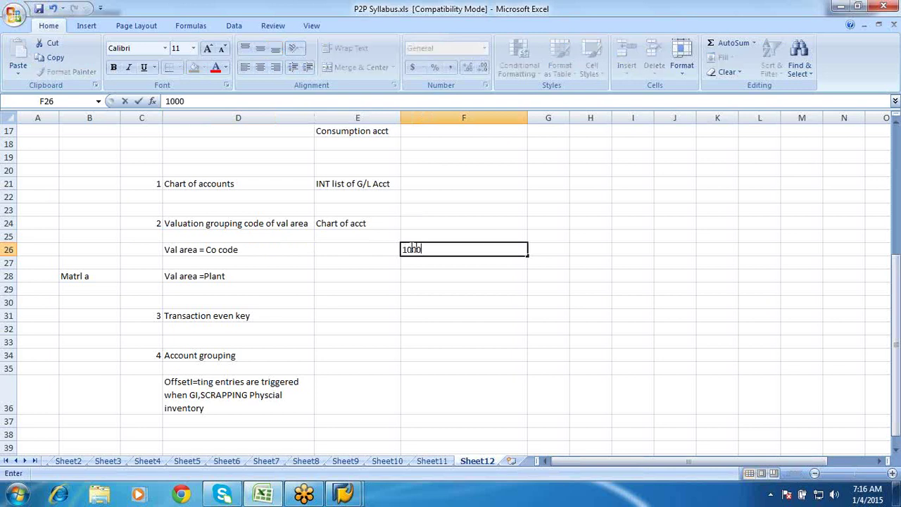
{"action": "key", "text": "Return"}
{"action": "type", "text": "200"}
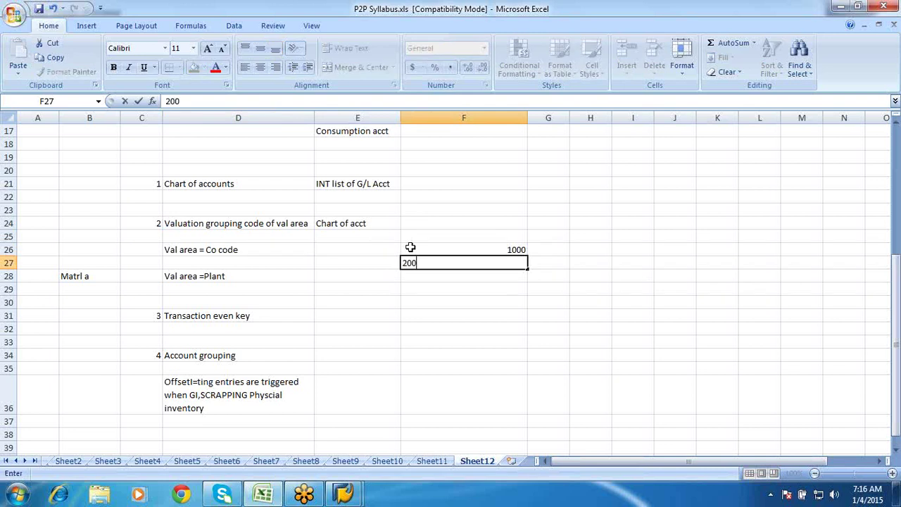
{"action": "type", "text": "0"}
{"action": "key", "text": "Return"}
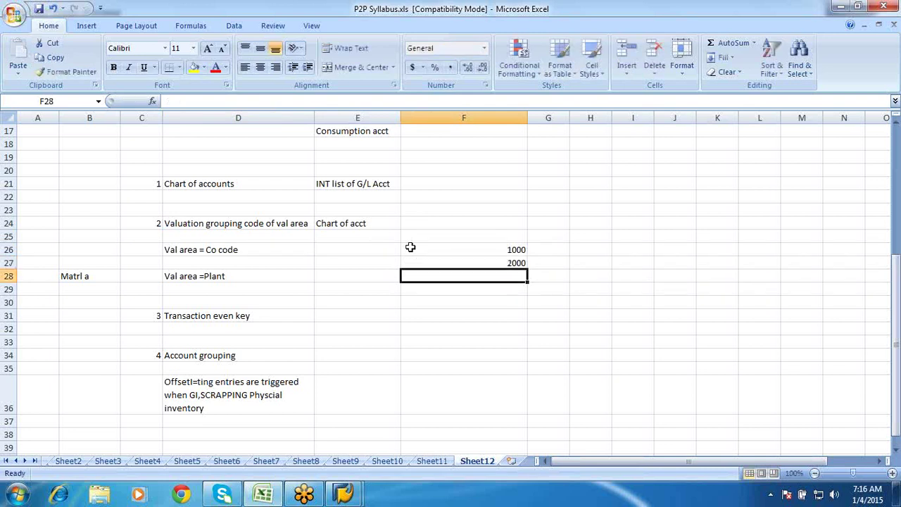
{"action": "type", "text": "3000"}
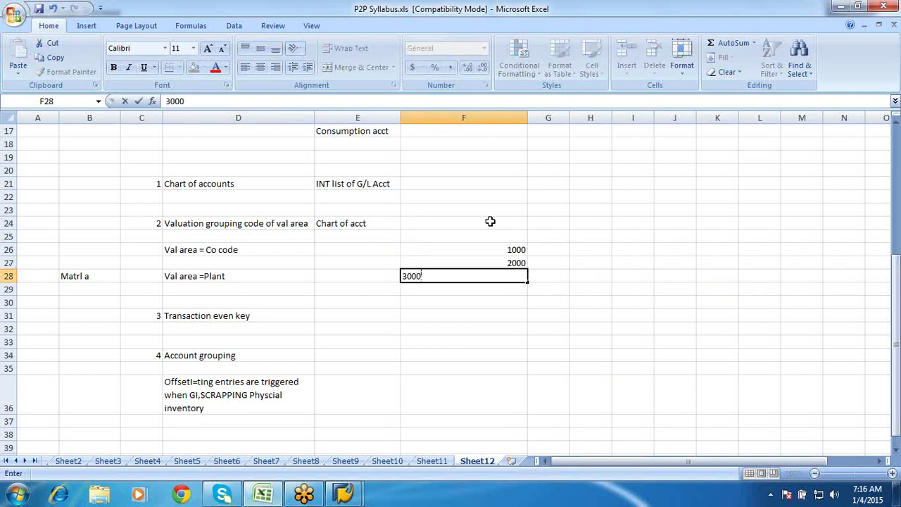
{"action": "key", "text": "Return"}
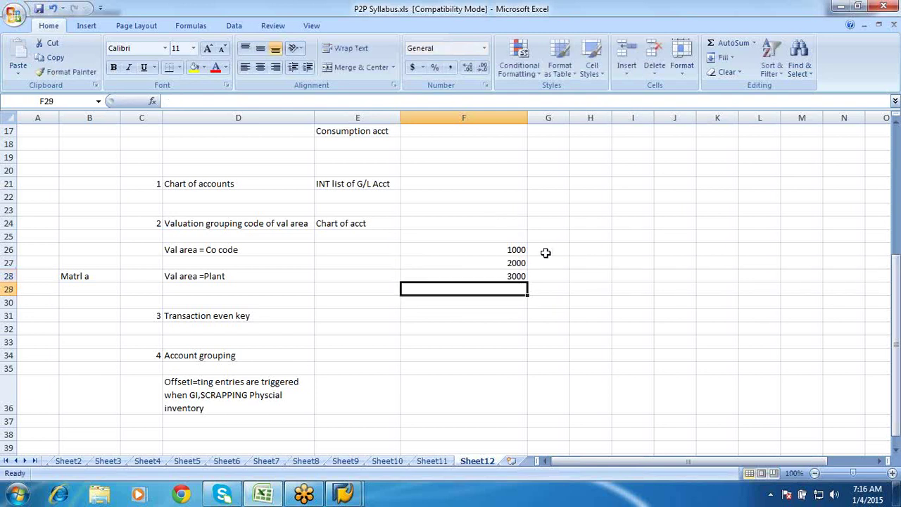
Step: Add the headings "Co cd" in cell F25 and "Grp code" in cell G25
{"action": "left_click", "coordinate": [512, 233]}
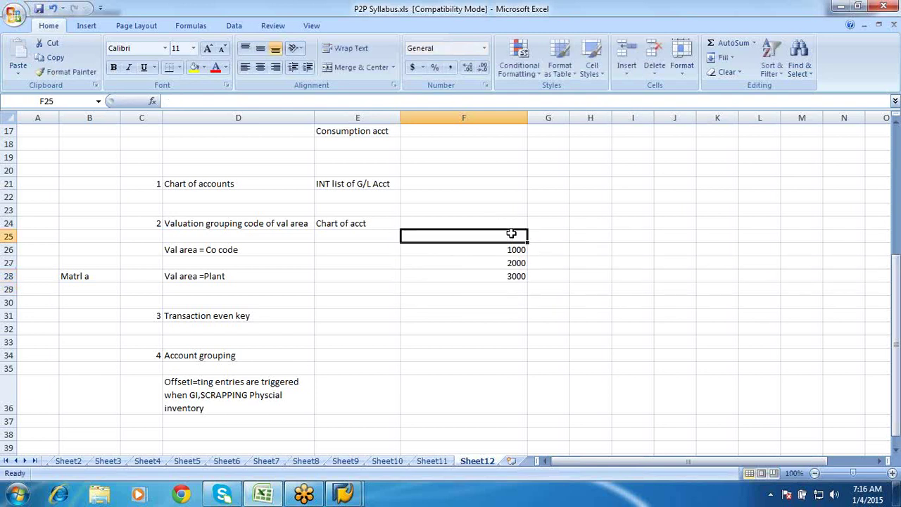
{"action": "type", "text": "Co"}
{"action": "type", "text": "cd"}
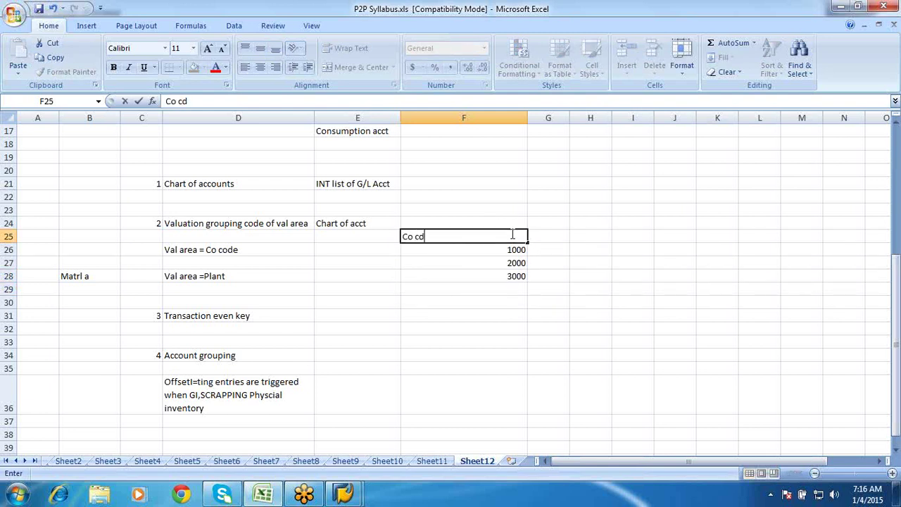
{"action": "left_click", "coordinate": [550, 234]}
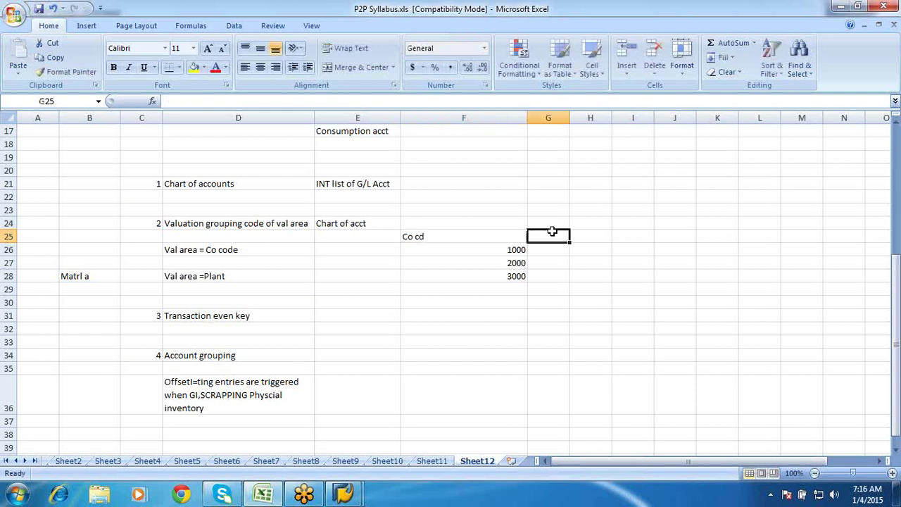
{"action": "type", "text": "Grp code"}
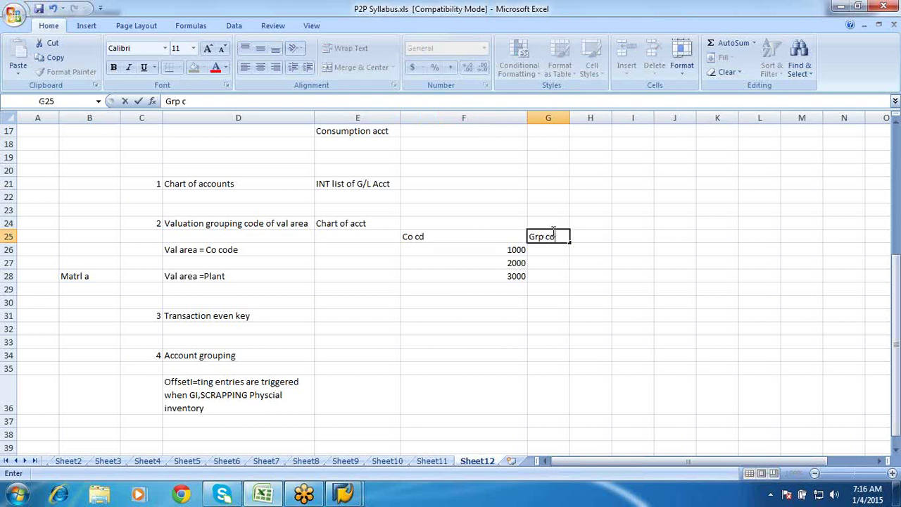
{"action": "left_click", "coordinate": [556, 258]}
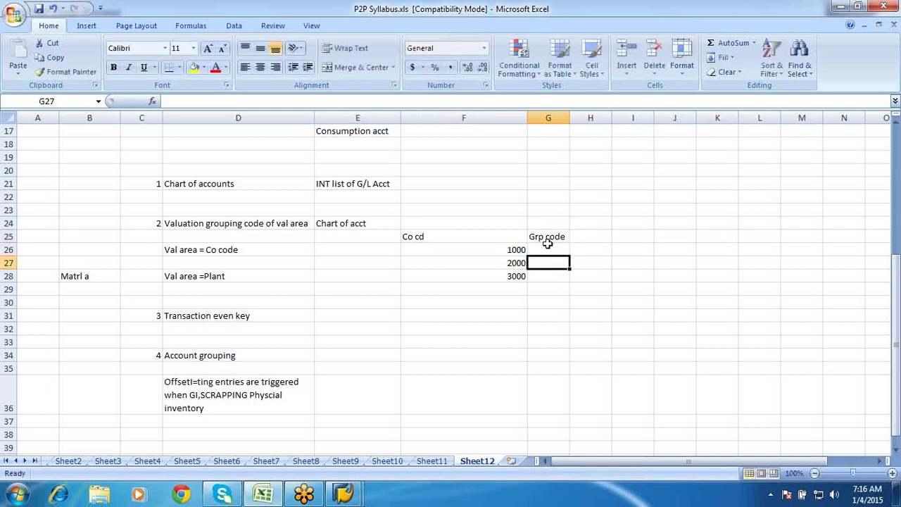
Step: Enter group codes 0001 in G26 and 0002 in G27 beside company codes 1000 and 2000
{"action": "left_click", "coordinate": [550, 248]}
{"action": "type", "text": "0001"}
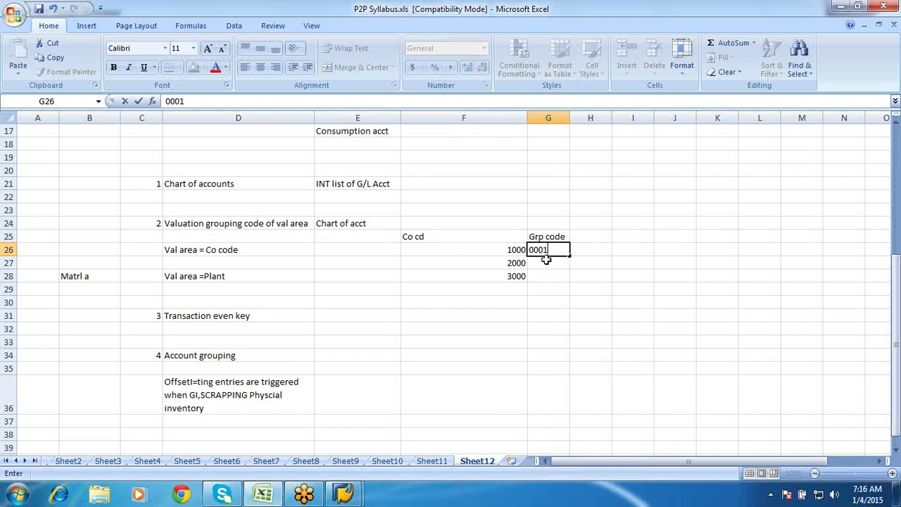
{"action": "left_click", "coordinate": [546, 259]}
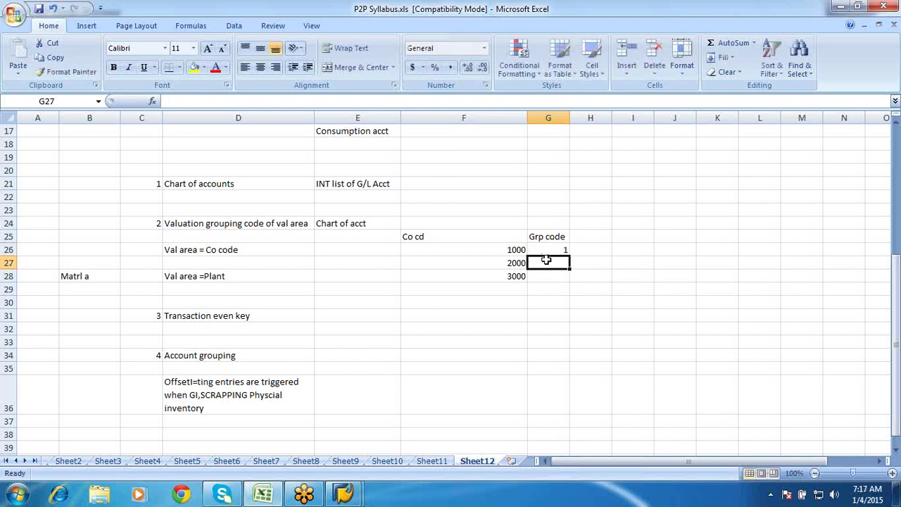
{"action": "type", "text": "0002"}
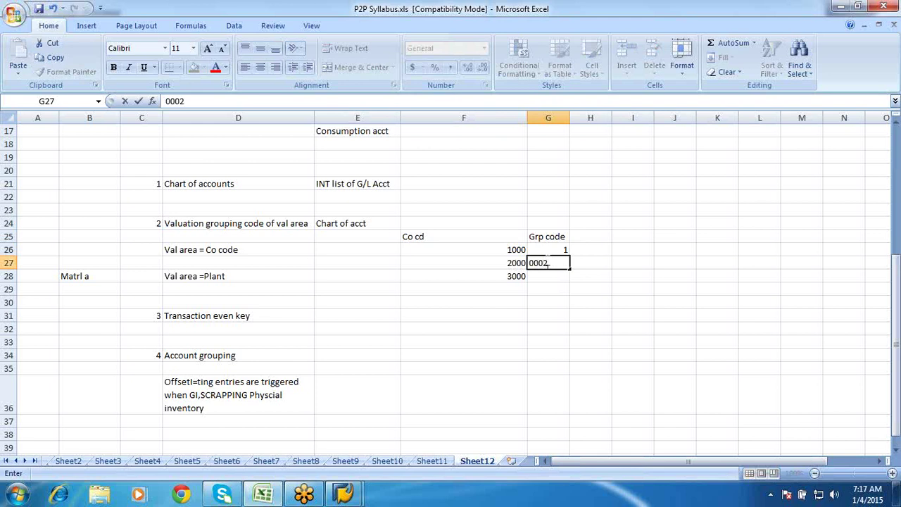
{"action": "key", "text": "Return"}
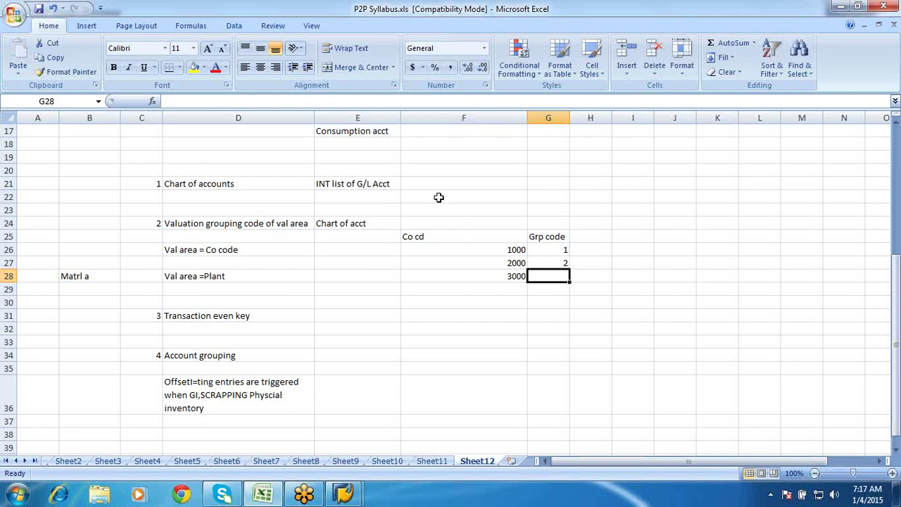
{"action": "left_click", "coordinate": [438, 239]}
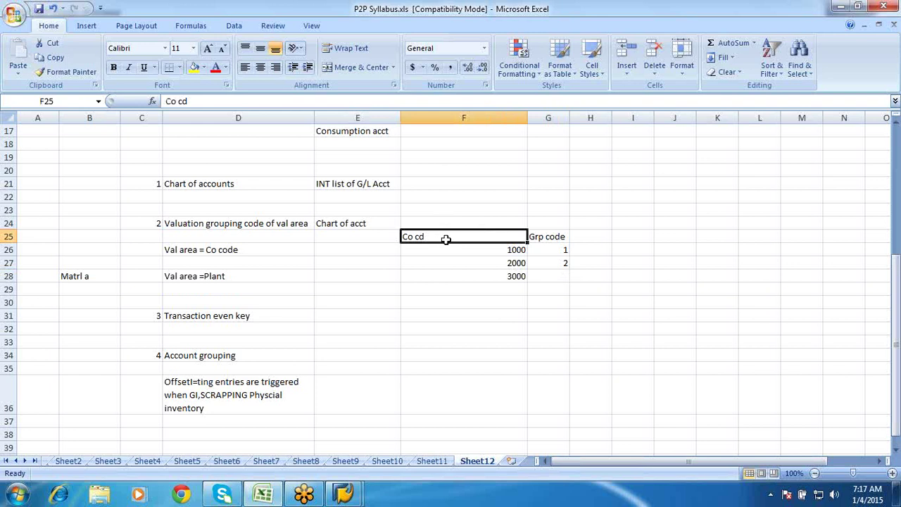
{"action": "left_click", "coordinate": [517, 252]}
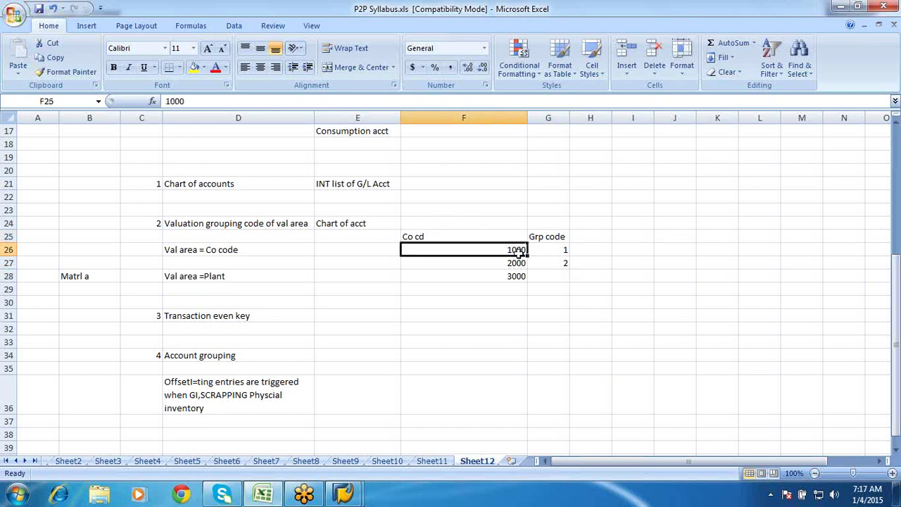
{"action": "left_click", "coordinate": [559, 252]}
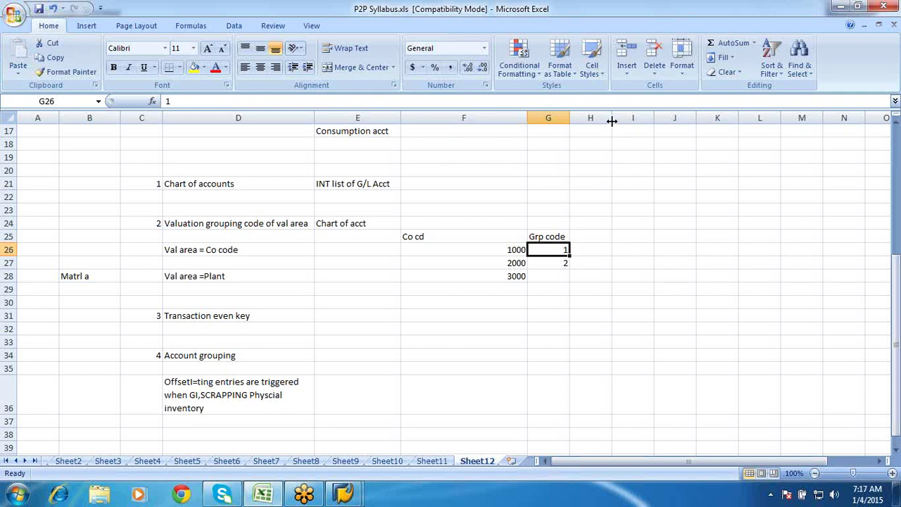
Step: Widen column H to about five times its width and write "one co cd can have one val grp code" in H26
{"action": "left_click_drag", "start_coordinate": [611, 121], "coordinate": [781, 164]}
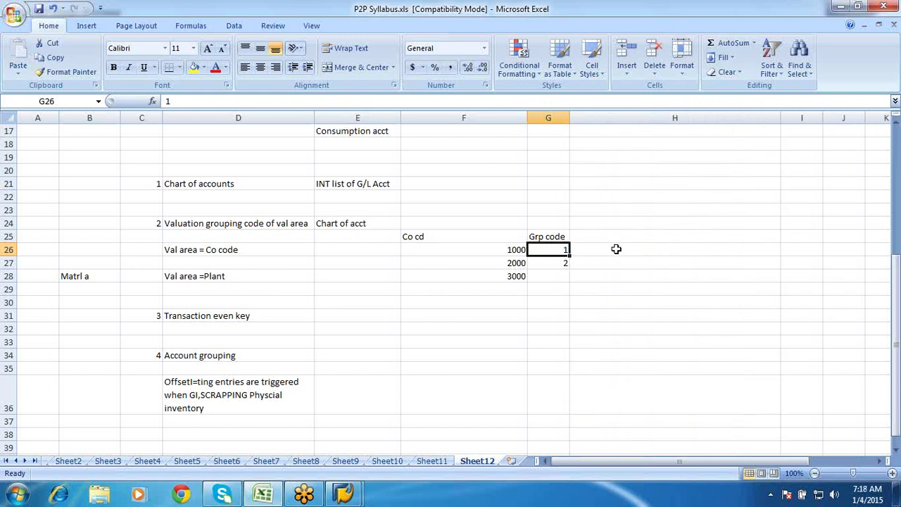
{"action": "left_click", "coordinate": [616, 249]}
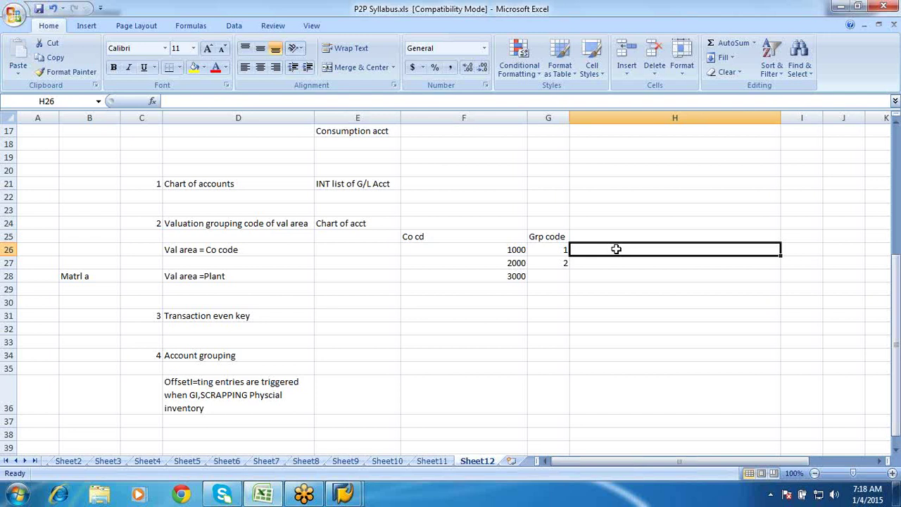
{"action": "type", "text": "one co"}
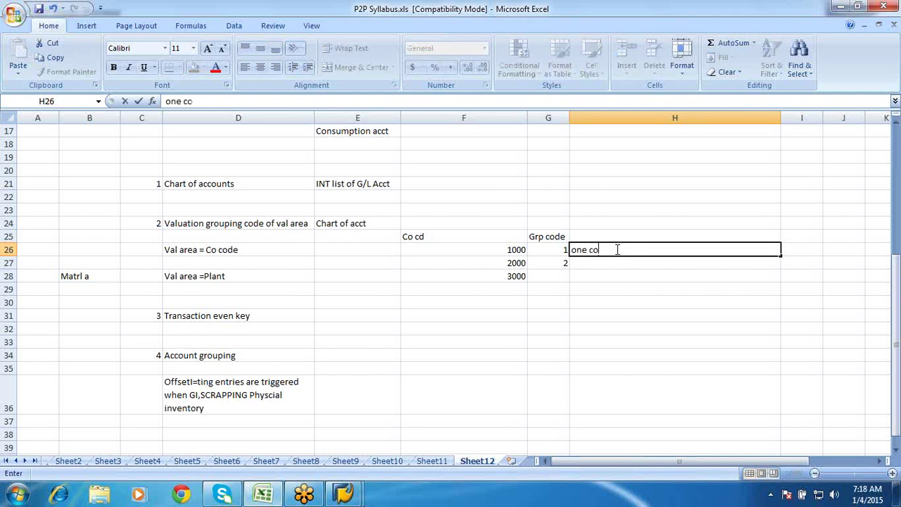
{"action": "type", "text": " cd can v"}
{"action": "key", "text": "BackSpace"}
{"action": "type", "text": "have one"}
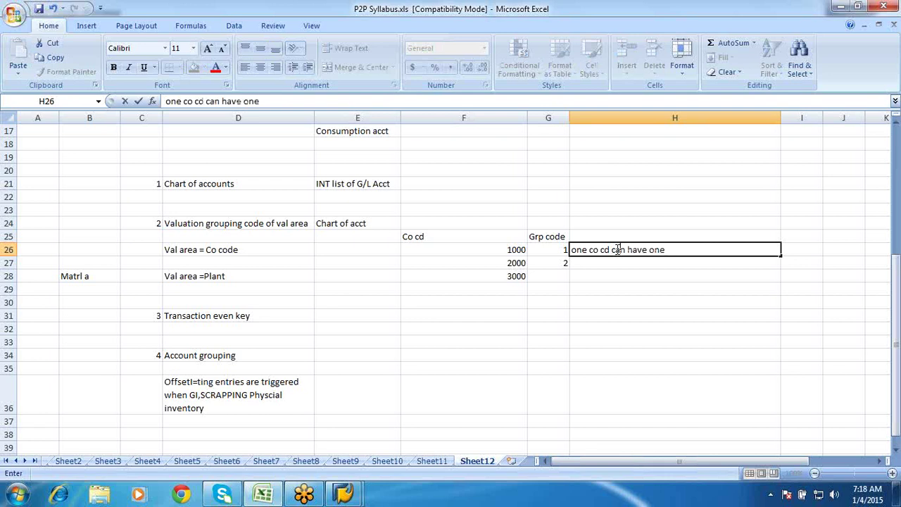
{"action": "type", "text": " val grp code"}
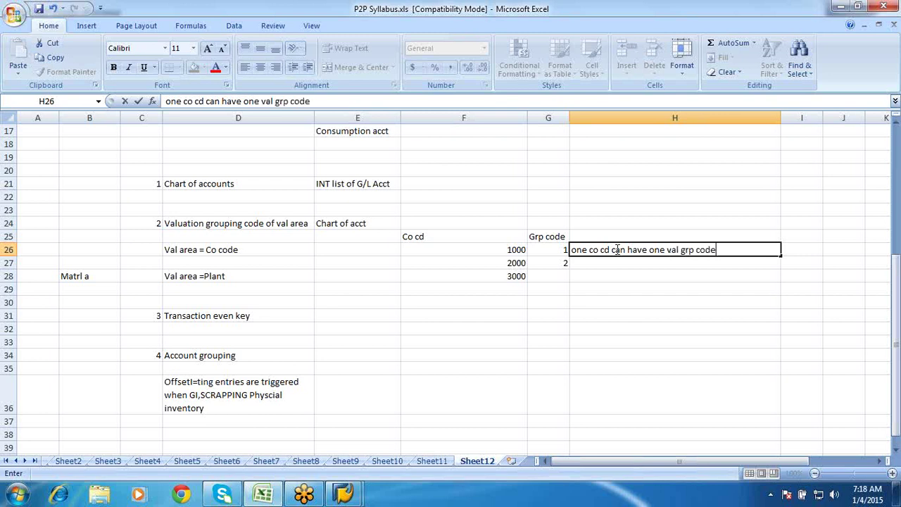
Step: Write the note "one val grp code can be assigned to different co cd" in cell H27
{"action": "left_click", "coordinate": [611, 261]}
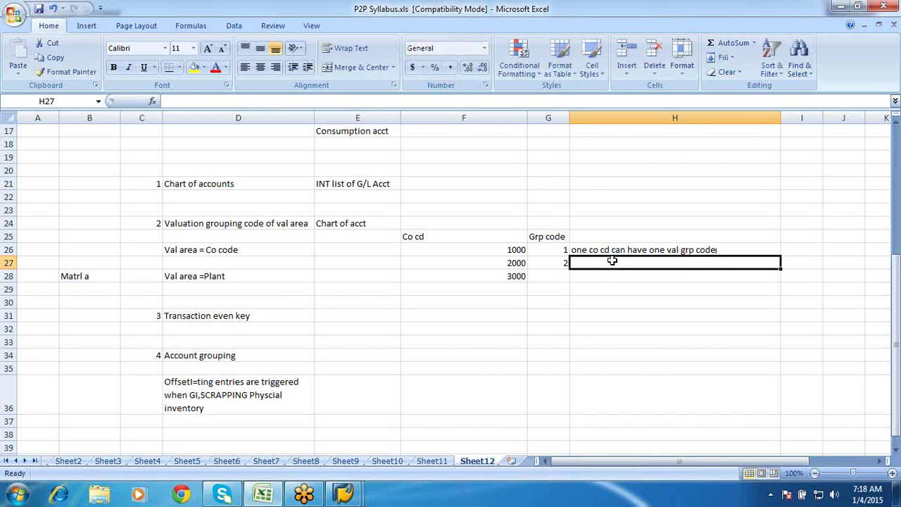
{"action": "type", "text": "one val ge"}
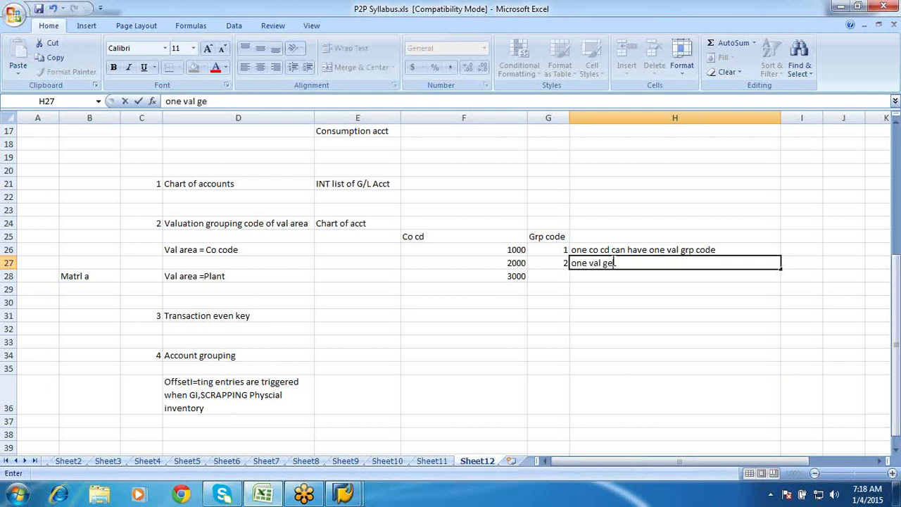
{"action": "key", "text": "BackSpace"}
{"action": "type", "text": "rp code c"}
{"action": "type", "text": "an be"}
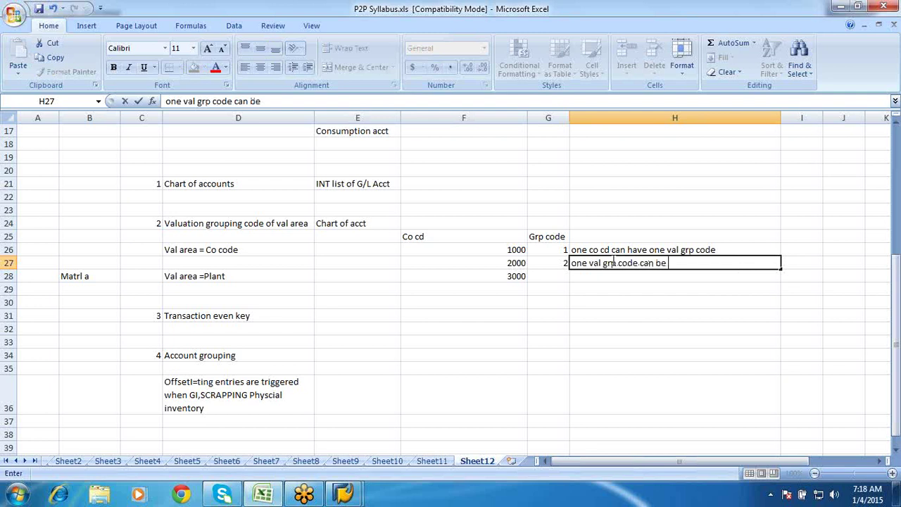
{"action": "type", "text": " assigned"}
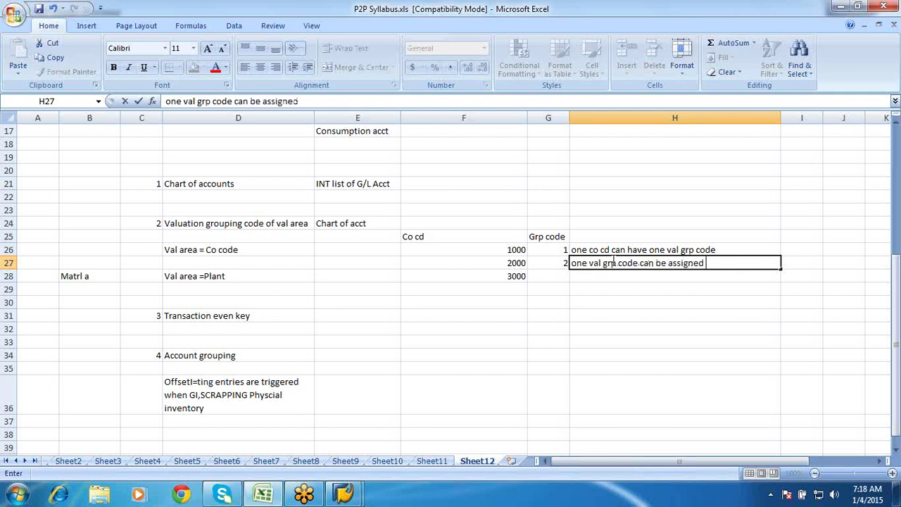
{"action": "type", "text": " to do"}
{"action": "key", "text": "BackSpace"}
{"action": "type", "text": "ifferent"}
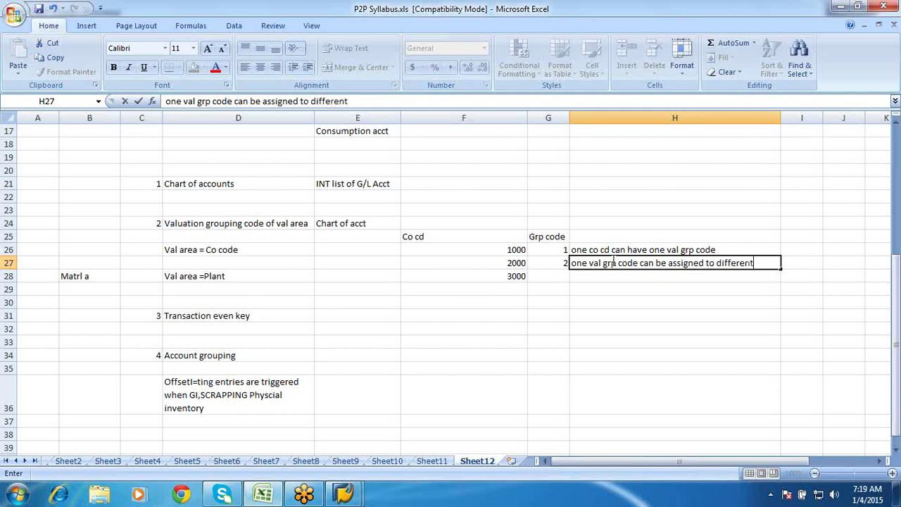
{"action": "type", "text": " co cd"}
{"action": "key", "text": "Return"}
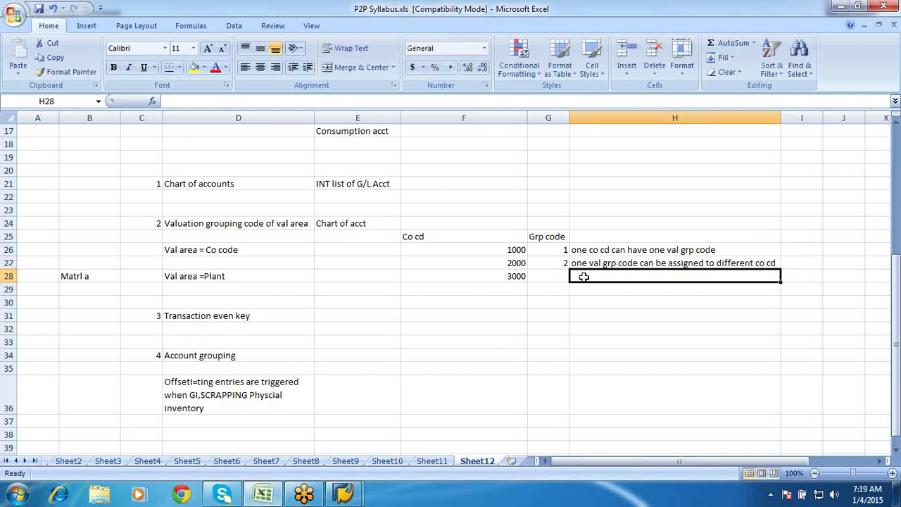
Step: Write the note "one chart of acct can be assigned to different co cd" in cell H28
{"action": "type", "text": "one chart"}
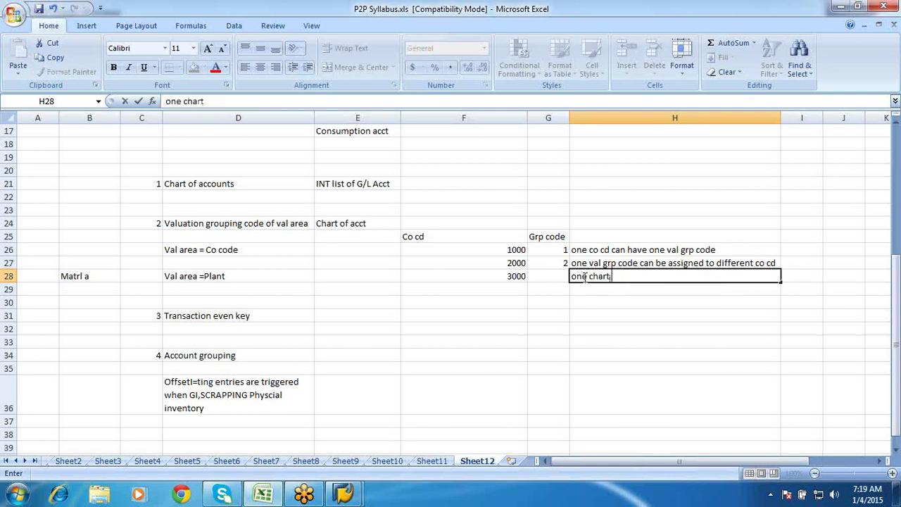
{"action": "type", "text": " of acct can be ass"}
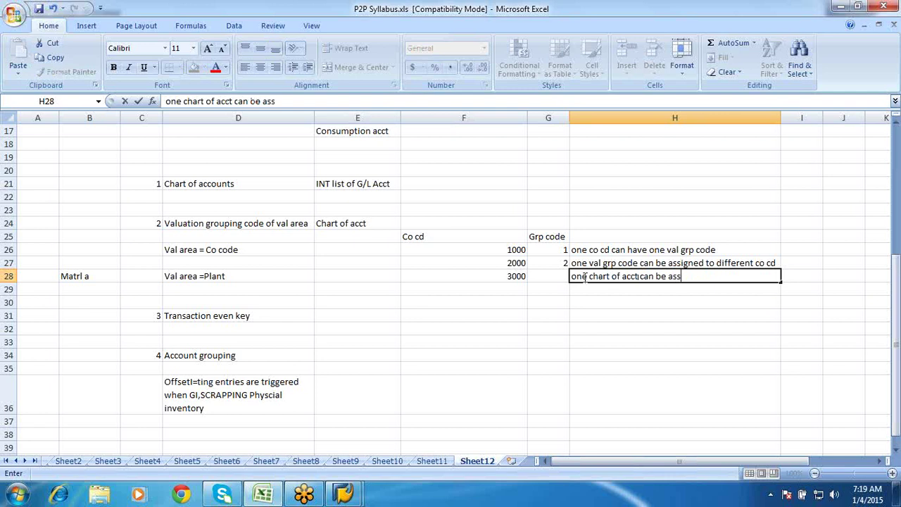
{"action": "type", "text": "igned to di"}
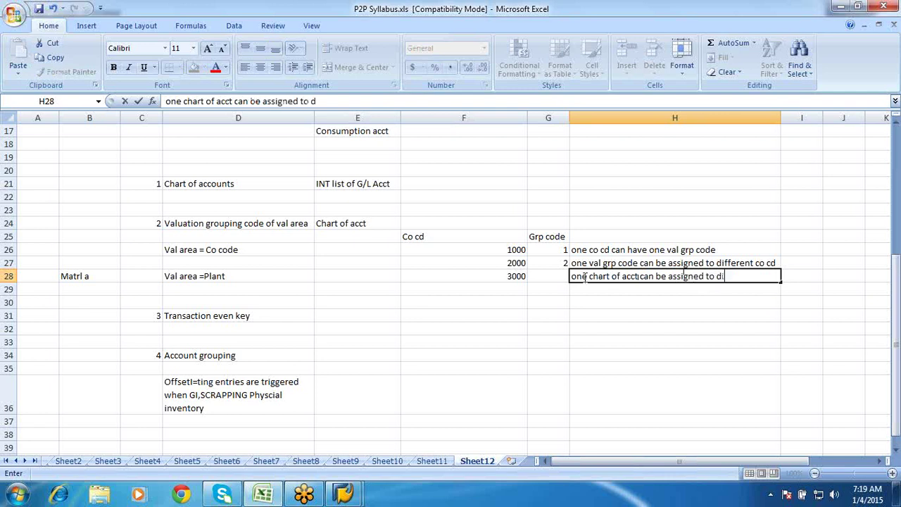
{"action": "type", "text": "fferent co"}
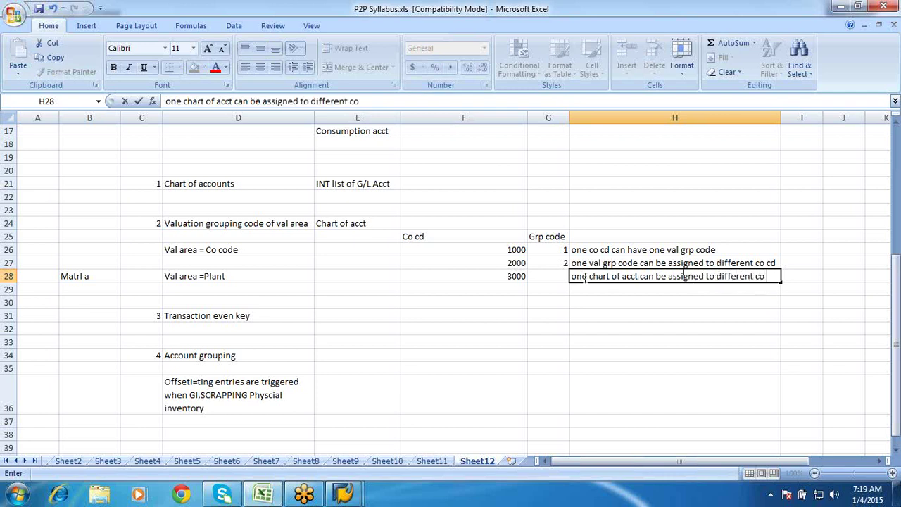
{"action": "type", "text": " cd"}
{"action": "left_click", "coordinate": [582, 307]}
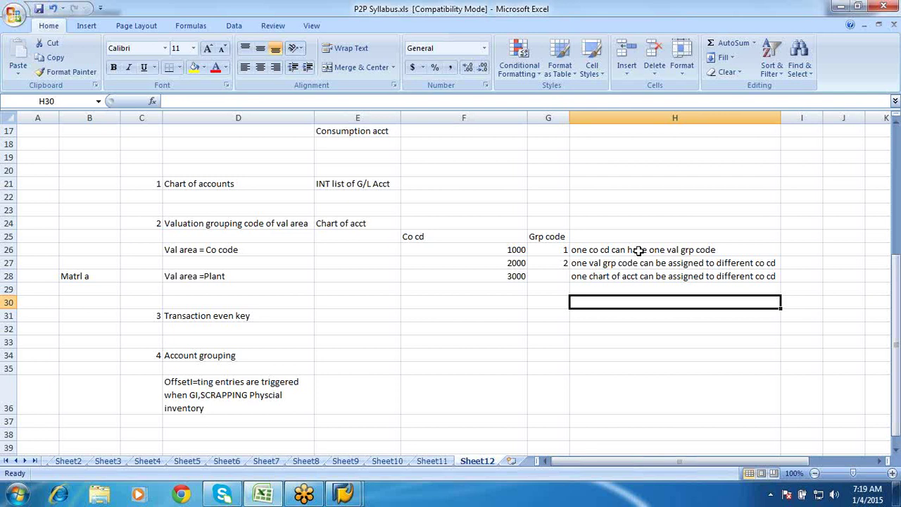
Step: Insert two blank rows at row 30, above the "Transaction even key" entry
{"action": "left_click", "coordinate": [638, 250]}
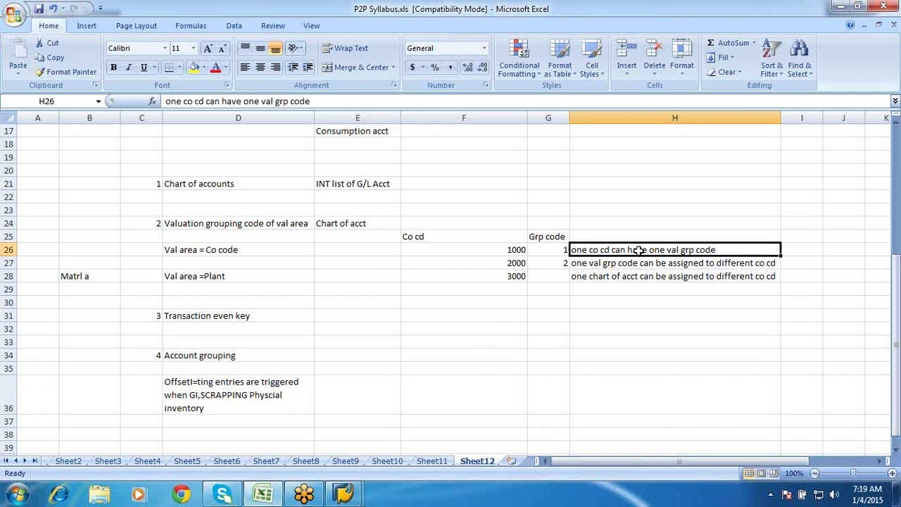
{"action": "left_click", "coordinate": [427, 314]}
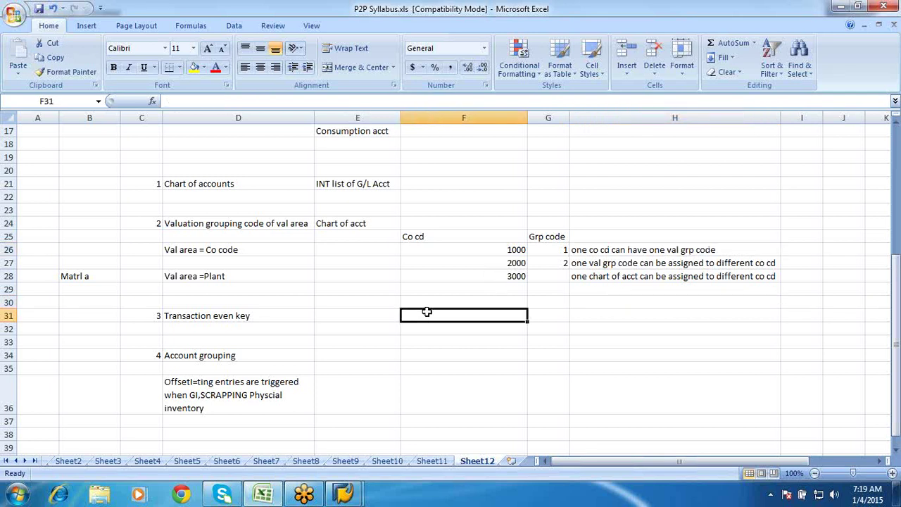
{"action": "left_click", "coordinate": [8, 303]}
{"action": "right_click", "coordinate": [8, 303]}
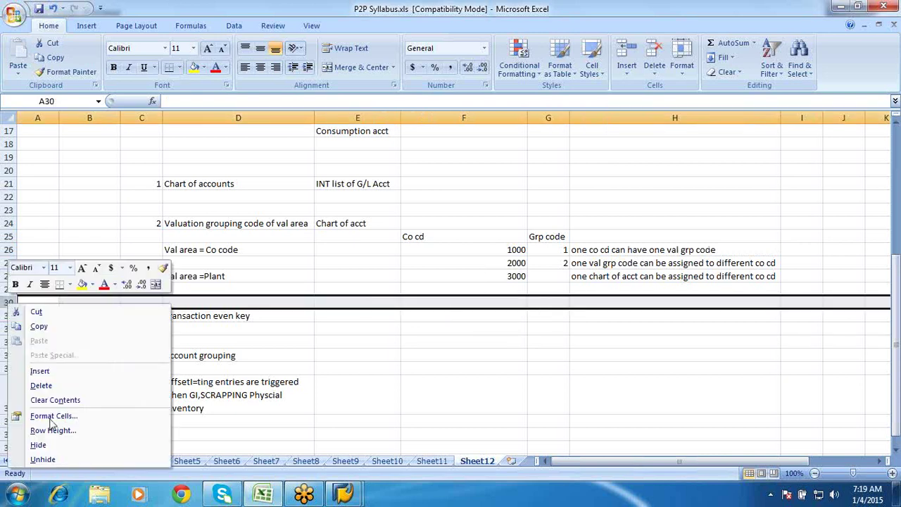
{"action": "left_click", "coordinate": [40, 371]}
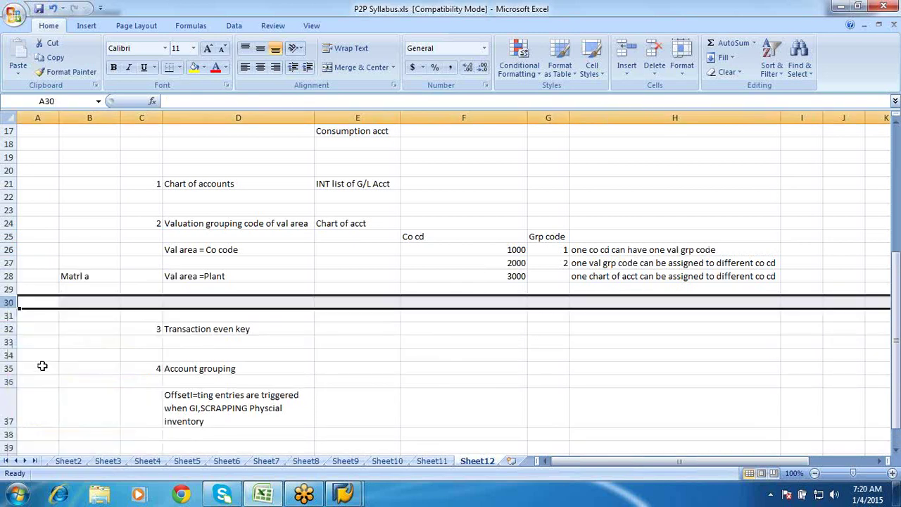
{"action": "right_click", "coordinate": [8, 302]}
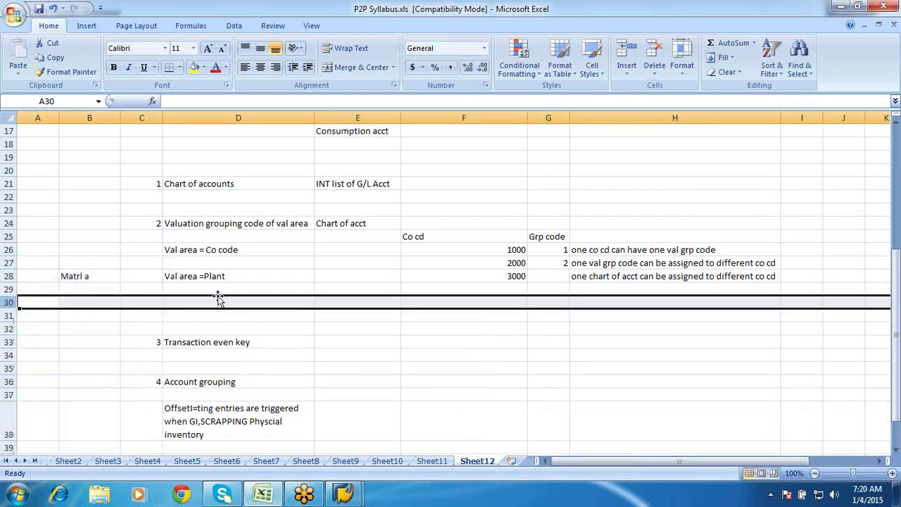
Step: Add the heading "Chart of acct" in cell E29 and enter INT below it in E30
{"action": "left_click", "coordinate": [216, 300]}
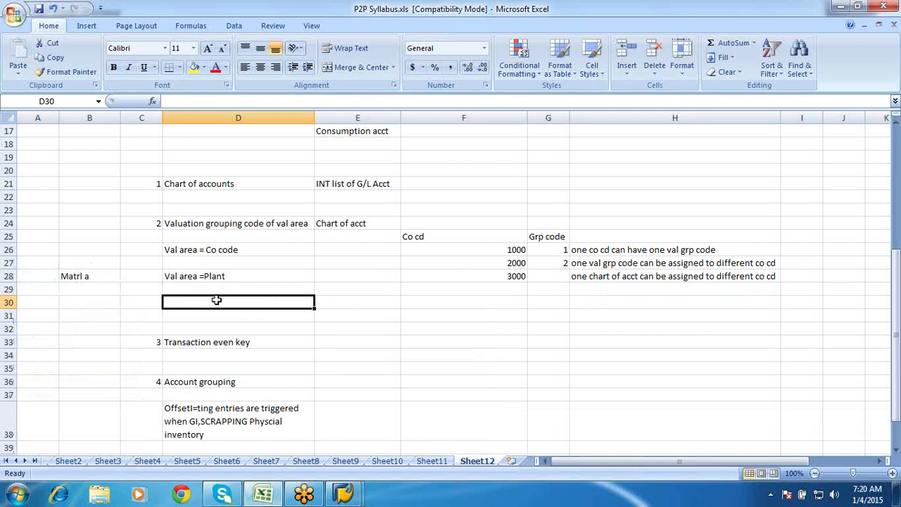
{"action": "left_click", "coordinate": [439, 303]}
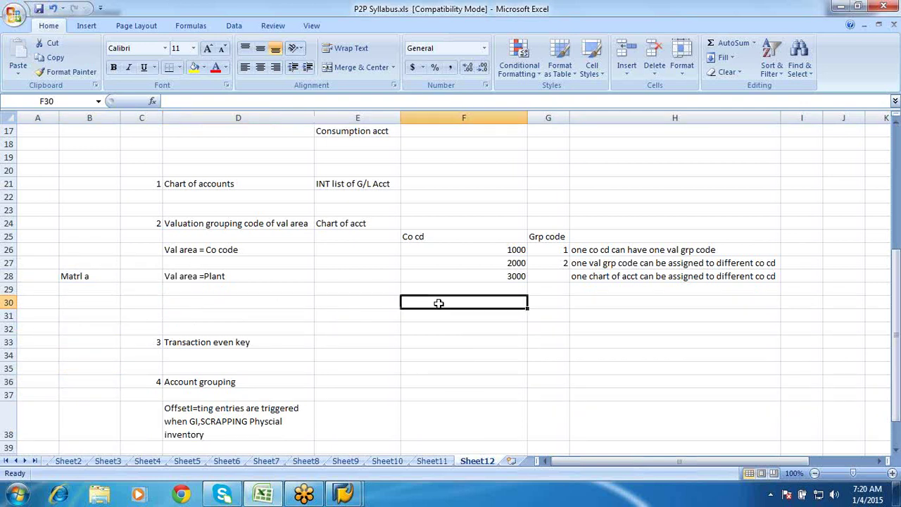
{"action": "left_click", "coordinate": [358, 294]}
{"action": "type", "text": "Chart od"}
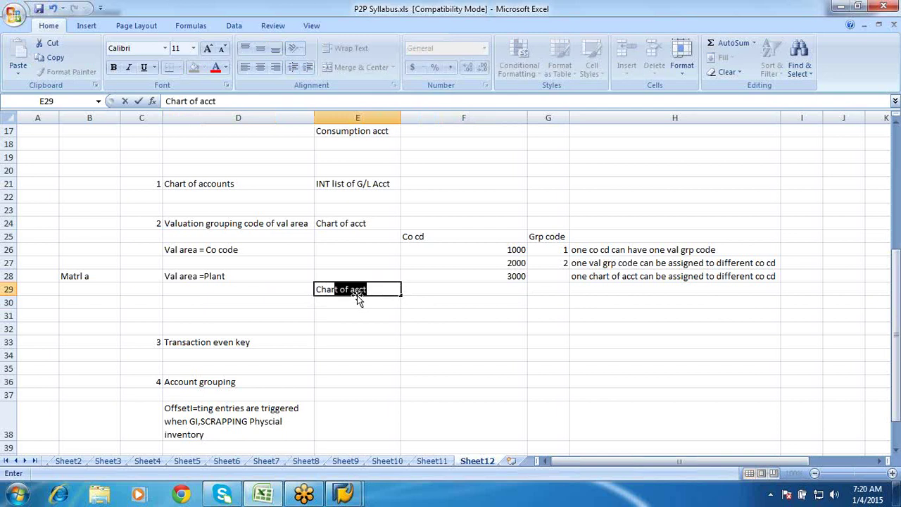
{"action": "type", "text": "f"}
{"action": "key", "text": "BackSpace"}
{"action": "key", "text": "BackSpace"}
{"action": "type", "text": "f acct"}
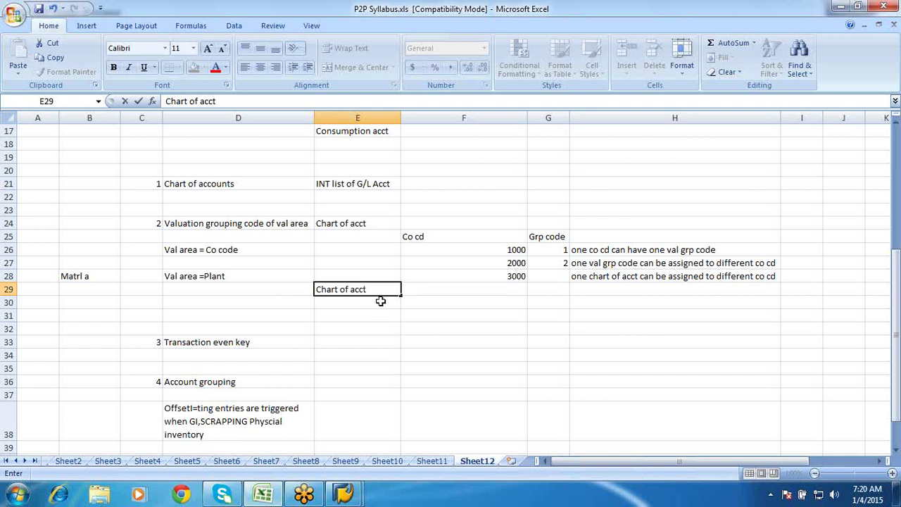
{"action": "key", "text": "Return"}
{"action": "type", "text": "INT"}
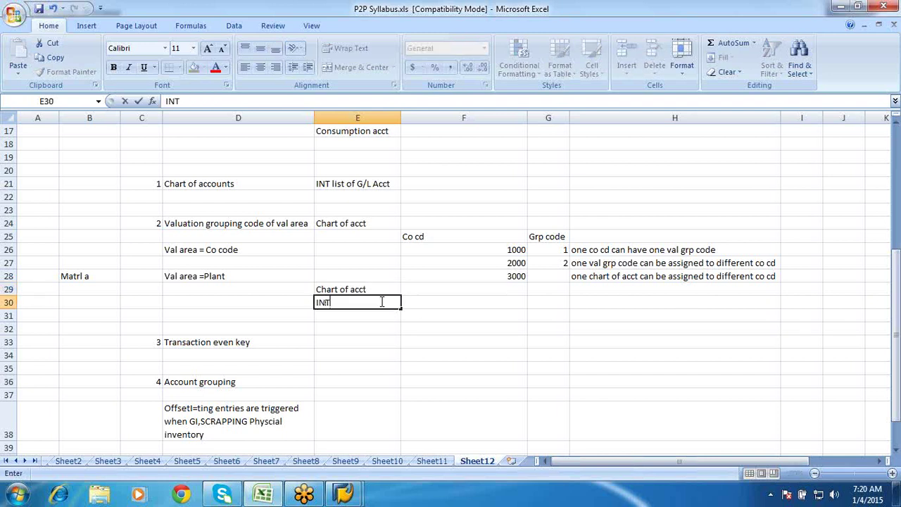
Step: Add the heading "Co code" in cell F29 beside the chart of accounts heading
{"action": "left_click", "coordinate": [427, 287]}
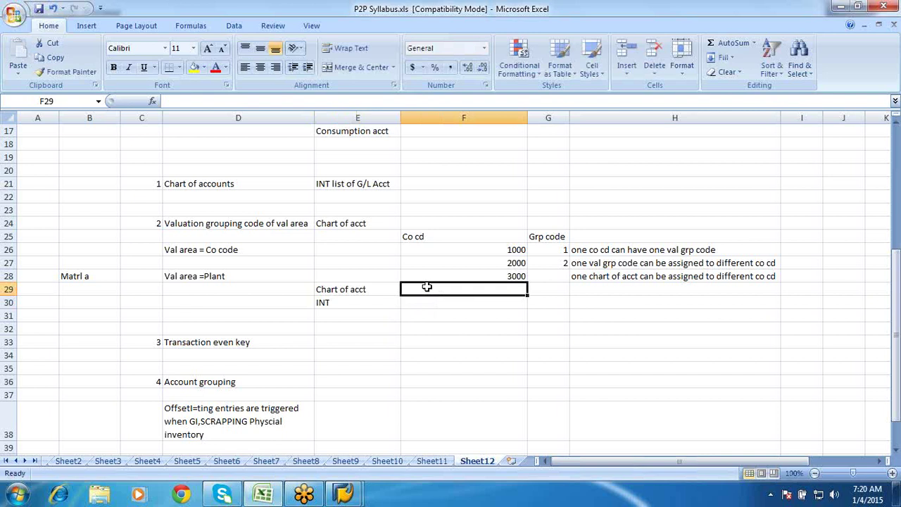
{"action": "type", "text": "pLANT"}
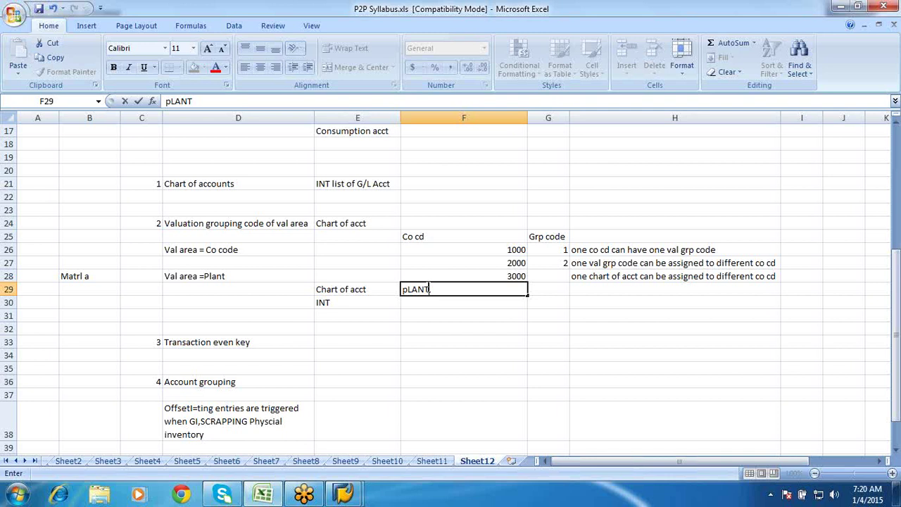
{"action": "key", "text": "BackSpace"}
{"action": "key", "text": "BackSpace"}
{"action": "key", "text": "BackSpace"}
{"action": "key", "text": "BackSpace"}
{"action": "key", "text": "BackSpace"}
{"action": "type", "text": "Co code"}
Step: Add the headings "Plant" in cell G29 and "Groupig code" in cell H29
{"action": "left_click", "coordinate": [542, 291]}
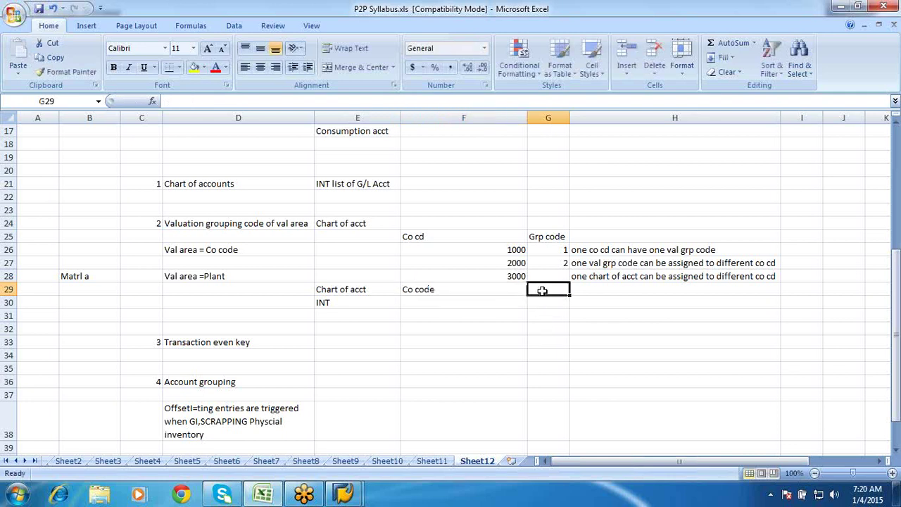
{"action": "type", "text": "Pla"}
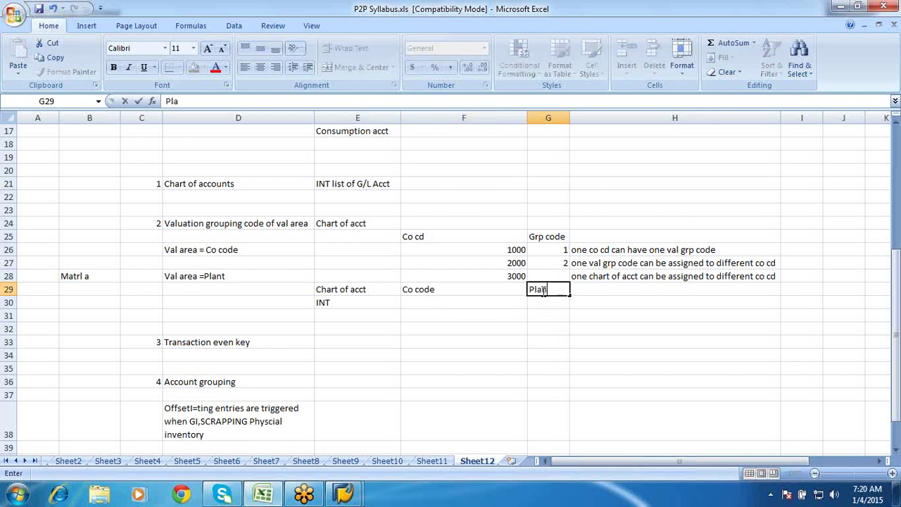
{"action": "type", "text": "nt"}
{"action": "left_click", "coordinate": [579, 289]}
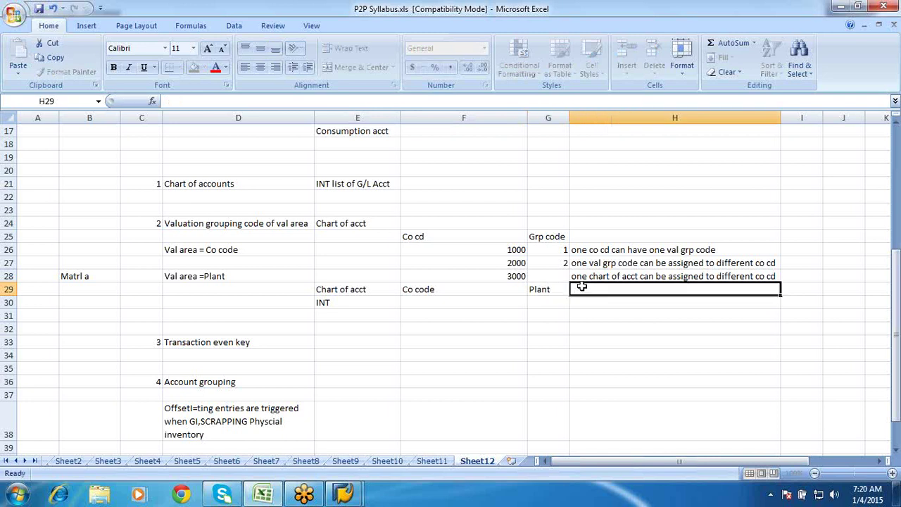
{"action": "type", "text": "Gr"}
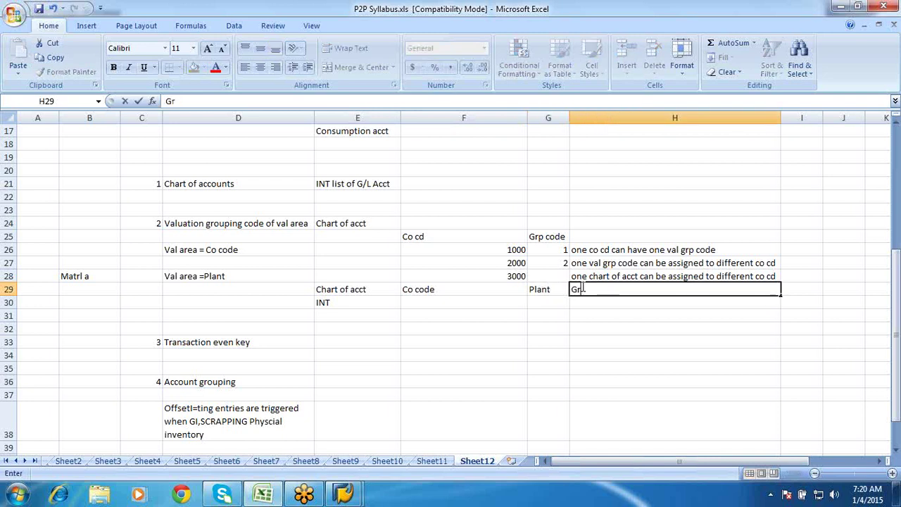
{"action": "type", "text": "oupig coode"}
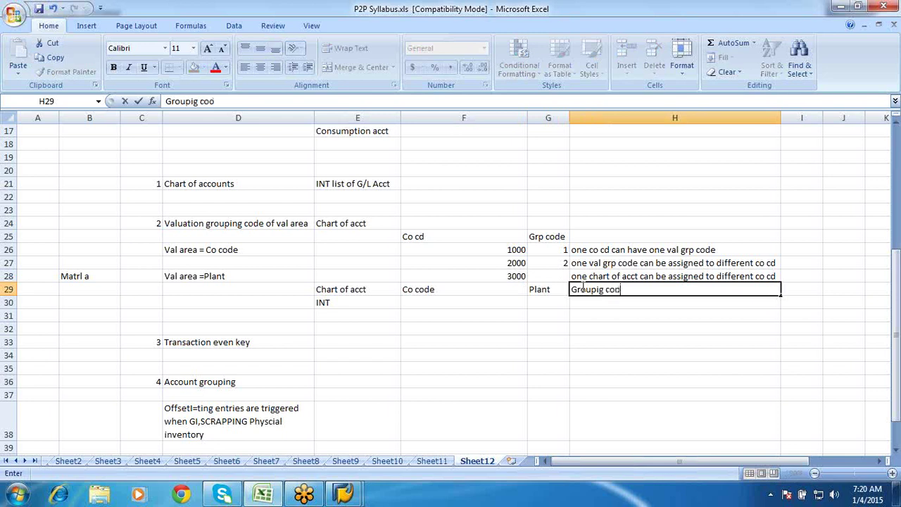
Step: Enter the company codes 1000, 2000, 3000 and 4000 in cells F30 to F33 under the "Co code" heading
{"action": "left_click", "coordinate": [407, 302]}
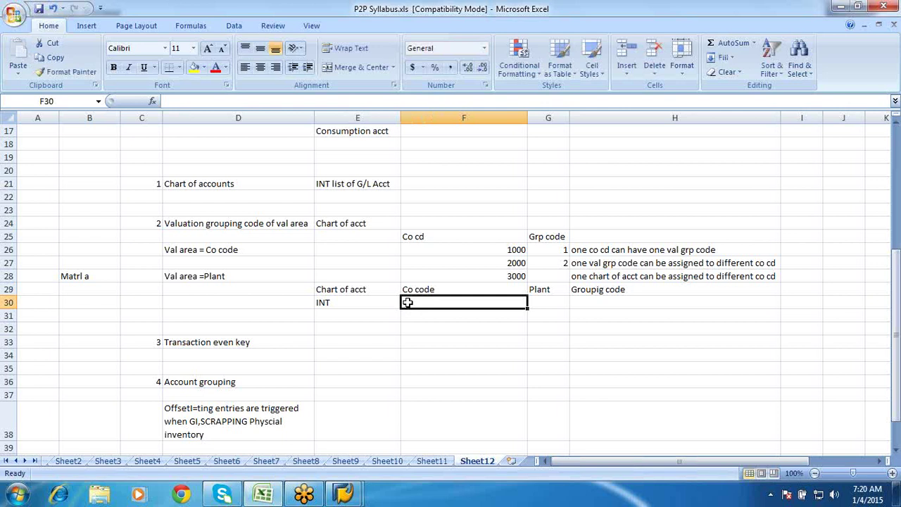
{"action": "type", "text": "1000"}
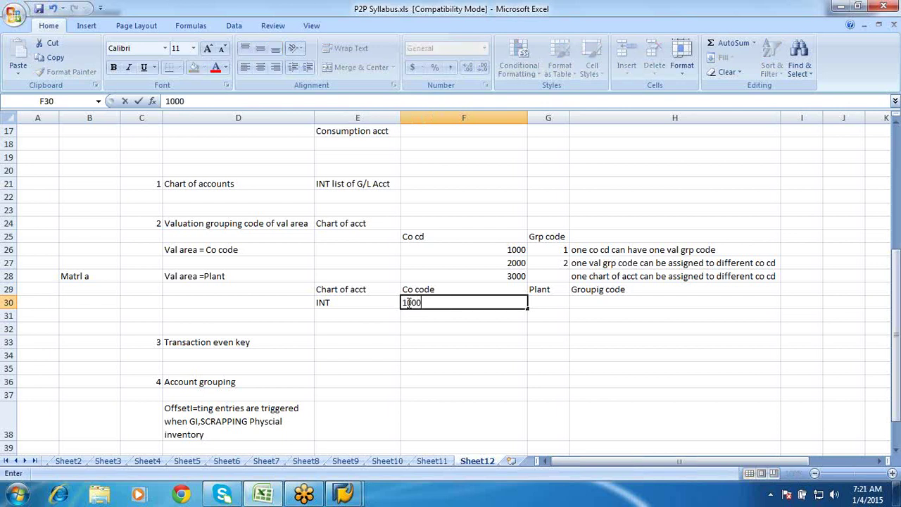
{"action": "key", "text": "Return"}
{"action": "type", "text": "2000"}
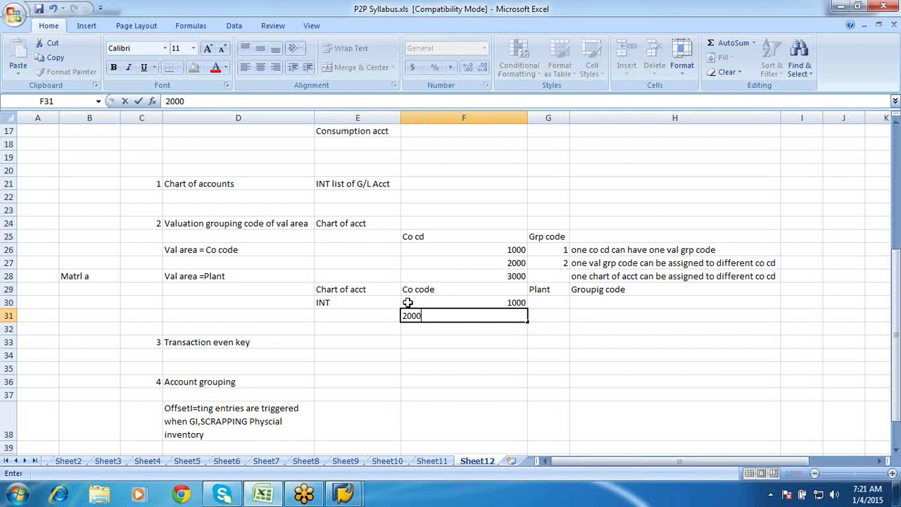
{"action": "key", "text": "Return"}
{"action": "type", "text": "3000"}
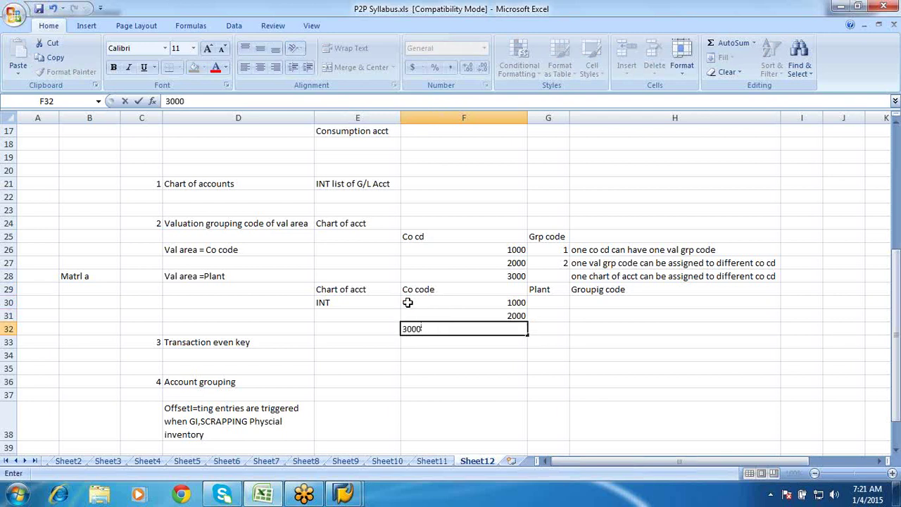
{"action": "key", "text": "Return"}
{"action": "type", "text": "4"}
{"action": "key", "text": "Tab"}
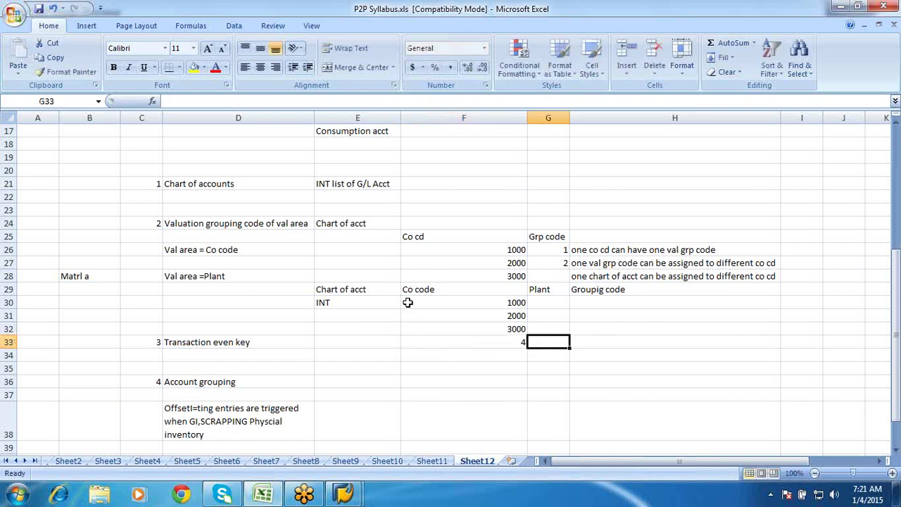
{"action": "key", "text": "shift+Tab"}
{"action": "key", "text": "Delete"}
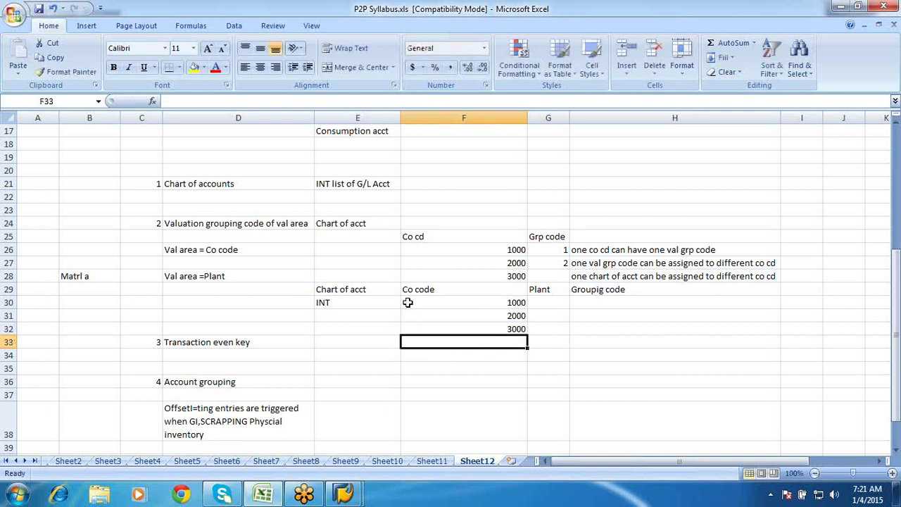
{"action": "type", "text": "4000"}
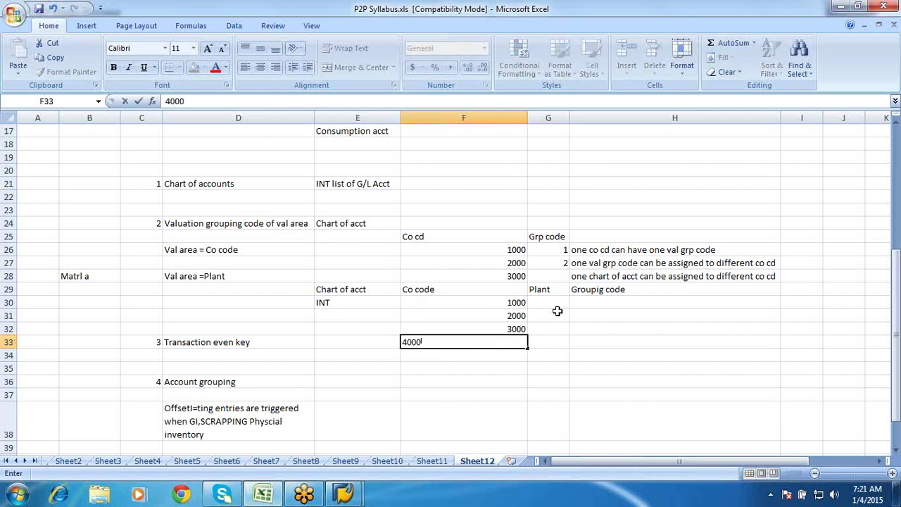
Step: Enter the plants 500, 600, 700 and 800 in cells G30 to G33 beside the company codes
{"action": "left_click", "coordinate": [549, 304]}
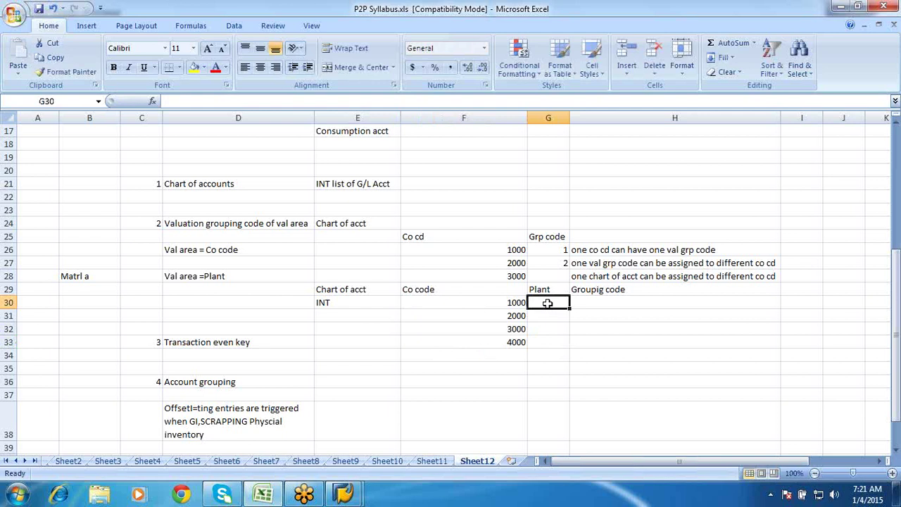
{"action": "type", "text": "1000"}
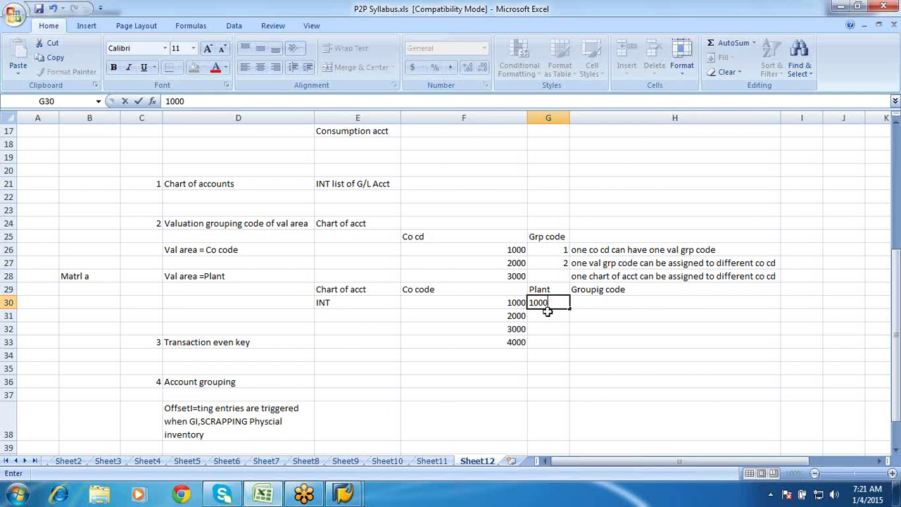
{"action": "key", "text": "Return"}
{"action": "left_click", "coordinate": [547, 303]}
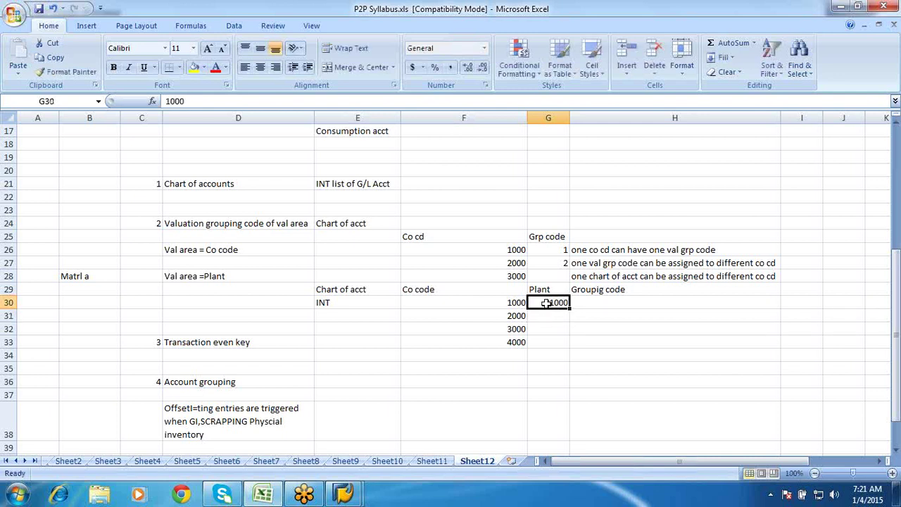
{"action": "key", "text": "Delete"}
{"action": "type", "text": "500"}
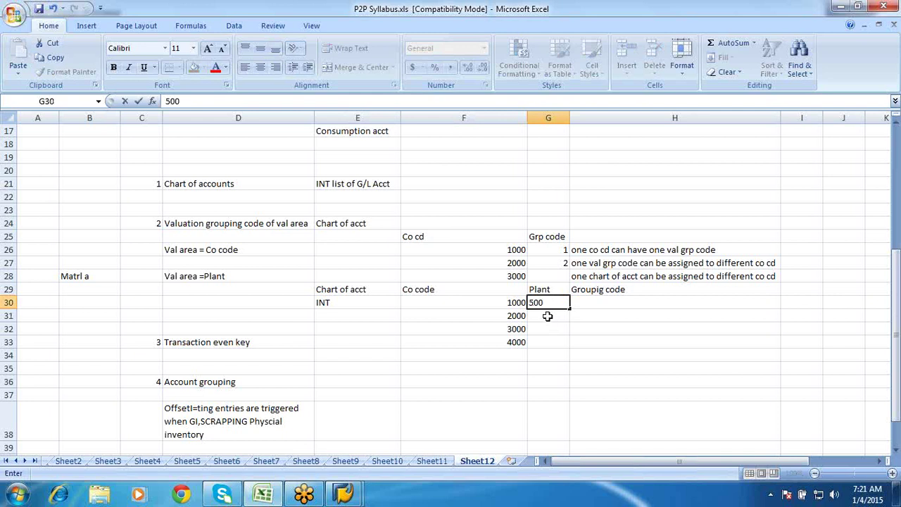
{"action": "left_click", "coordinate": [548, 316]}
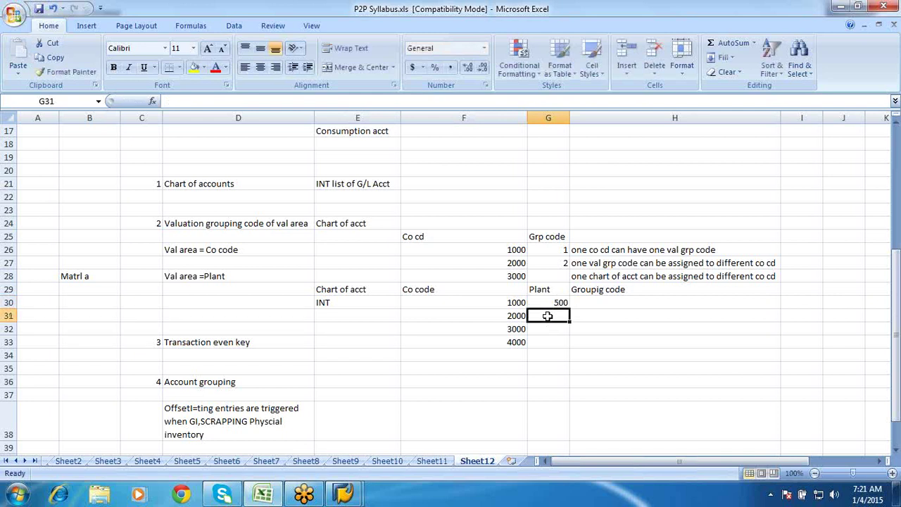
{"action": "type", "text": "600"}
{"action": "left_click", "coordinate": [547, 327]}
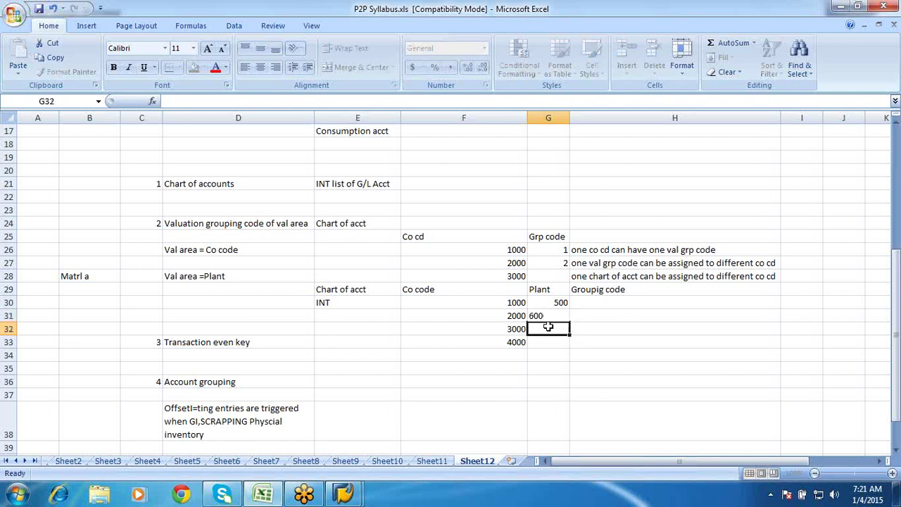
{"action": "type", "text": "700"}
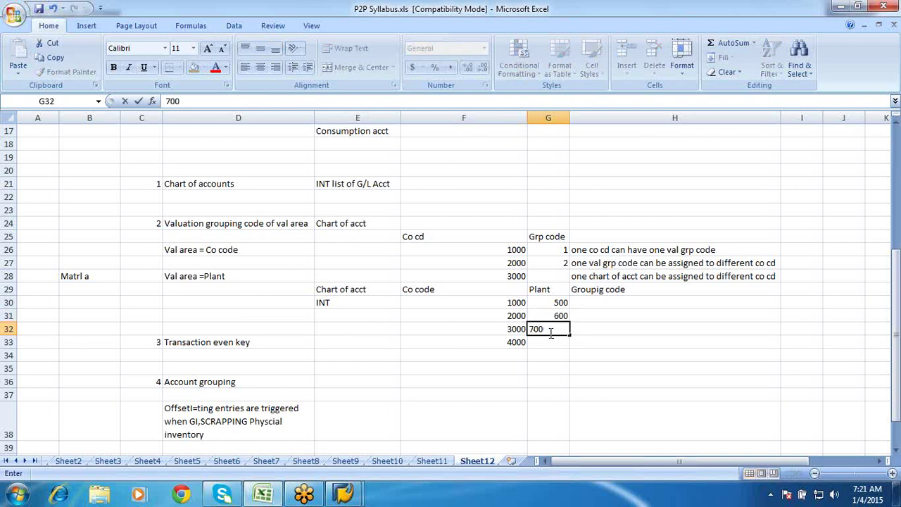
{"action": "left_click", "coordinate": [551, 341]}
{"action": "type", "text": "800"}
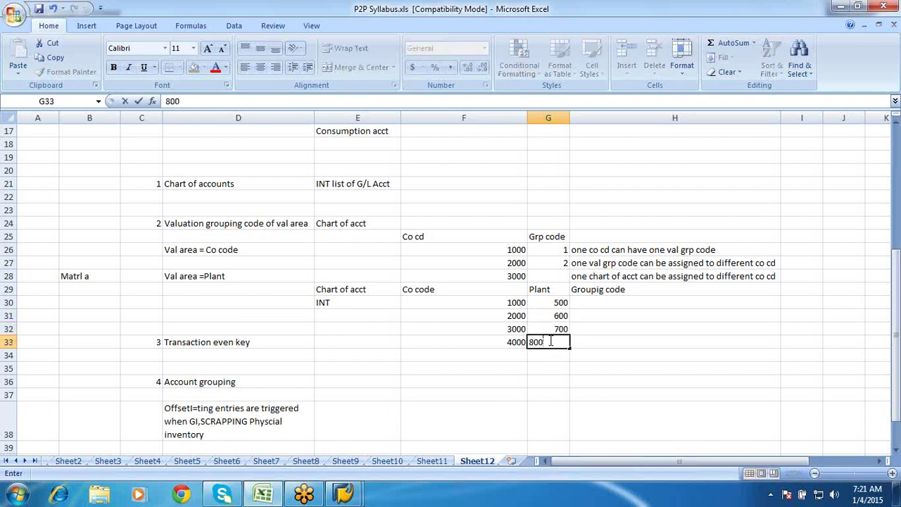
Step: Enter the grouping codes CB00 in cell H30 and AD00 in cell H32
{"action": "left_click", "coordinate": [673, 316]}
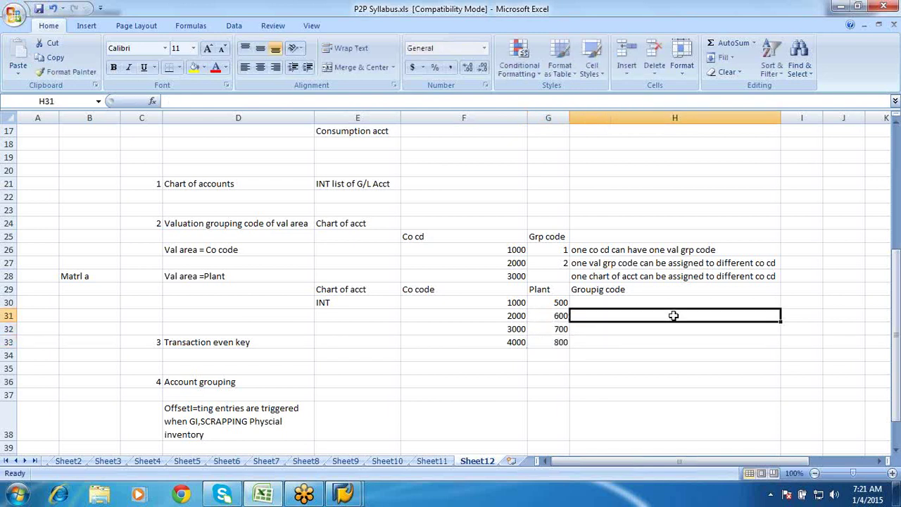
{"action": "left_click", "coordinate": [583, 304]}
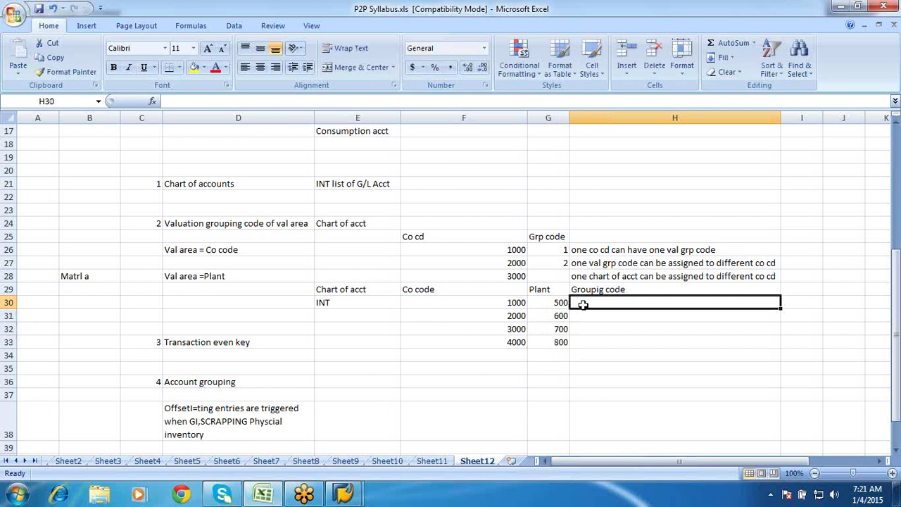
{"action": "type", "text": "co"}
{"action": "key", "text": "BackSpace"}
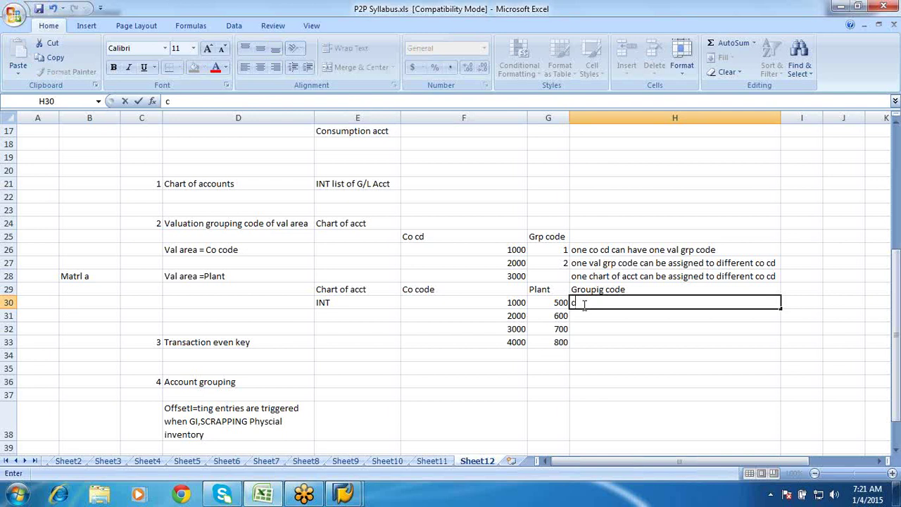
{"action": "key", "text": "BackSpace"}
{"action": "type", "text": "CB00"}
{"action": "left_click", "coordinate": [588, 316]}
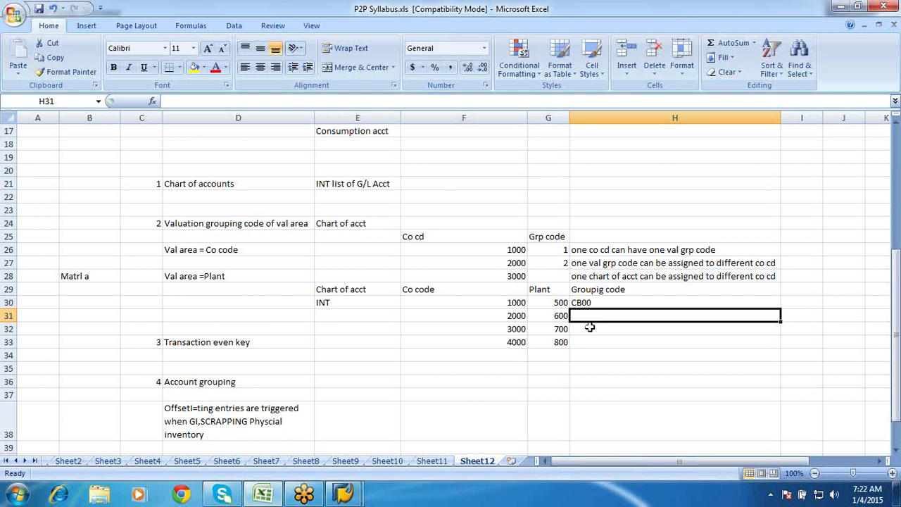
{"action": "left_click", "coordinate": [591, 328]}
{"action": "type", "text": "AD00"}
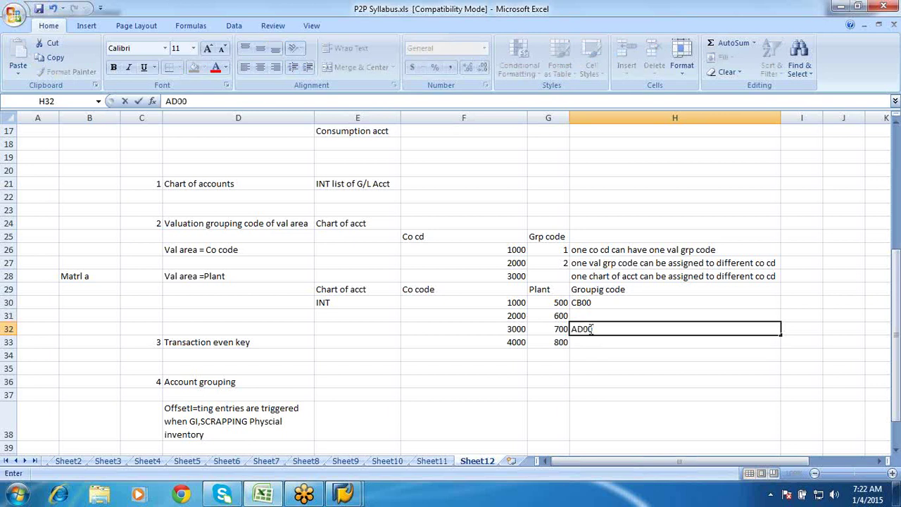
{"action": "left_click", "coordinate": [588, 342]}
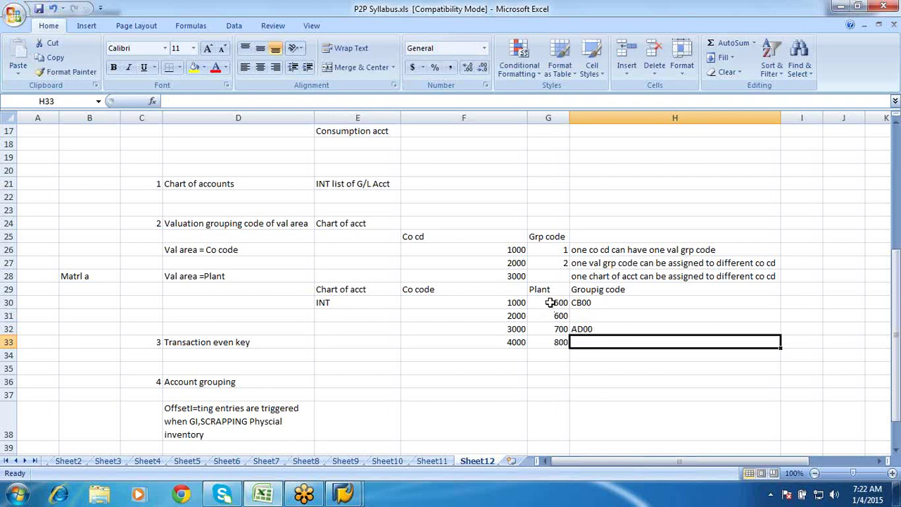
Step: Merge cells H30 and H31 holding CB00, and align the code to the vertical middle and horizontally left
{"action": "left_click_drag", "start_coordinate": [550, 302], "coordinate": [554, 316]}
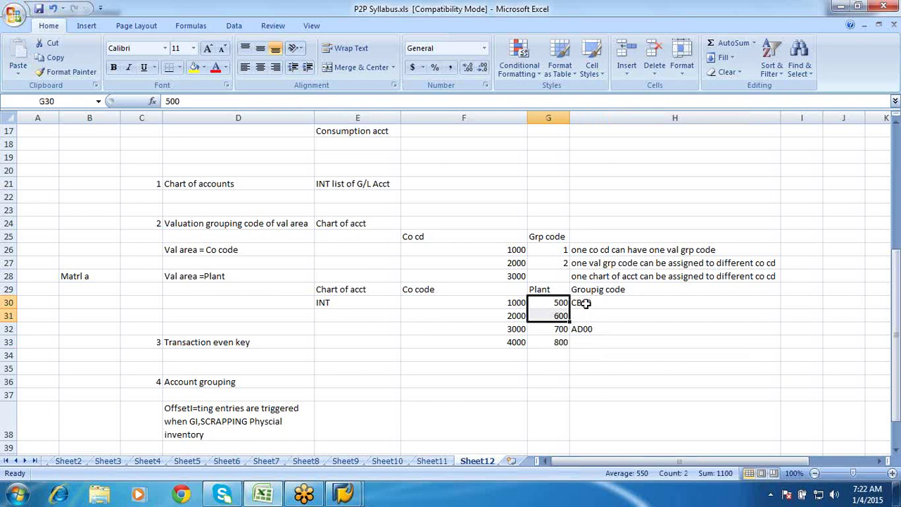
{"action": "left_click_drag", "start_coordinate": [585, 302], "coordinate": [584, 310]}
{"action": "left_click", "coordinate": [357, 67]}
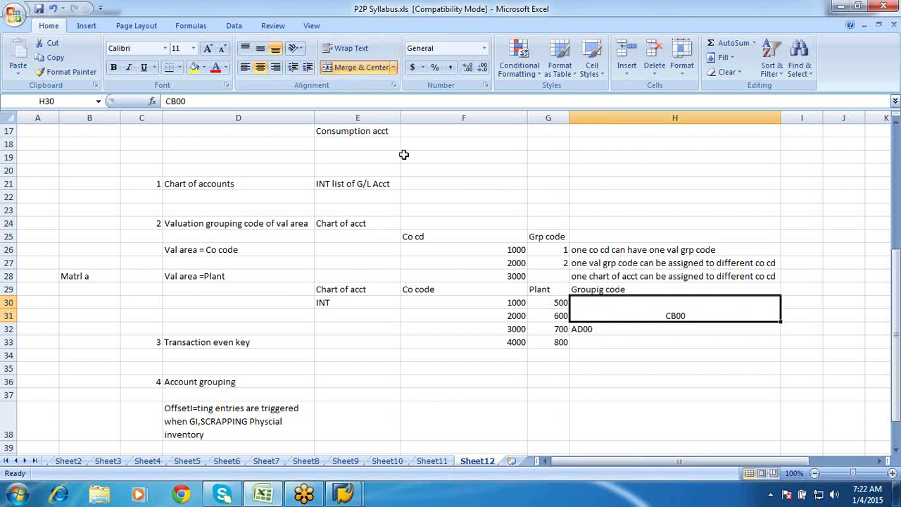
{"action": "left_click", "coordinate": [260, 49]}
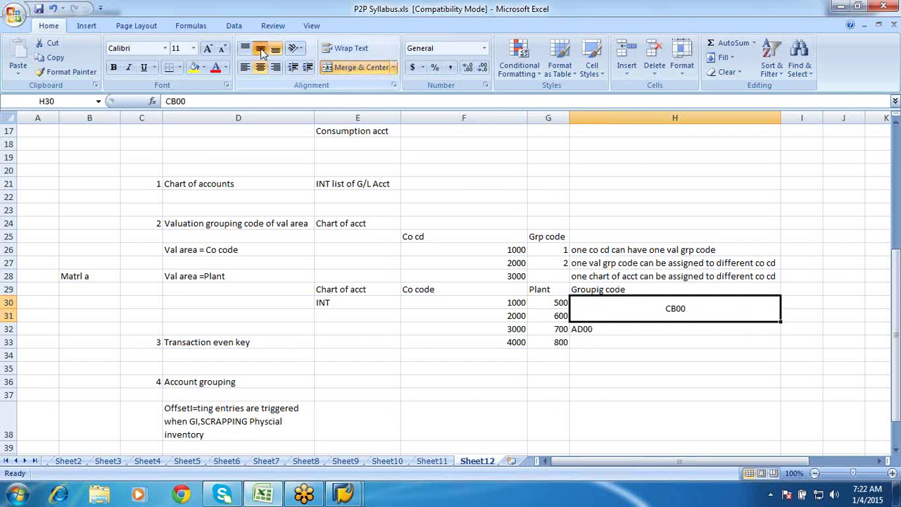
{"action": "left_click", "coordinate": [245, 67]}
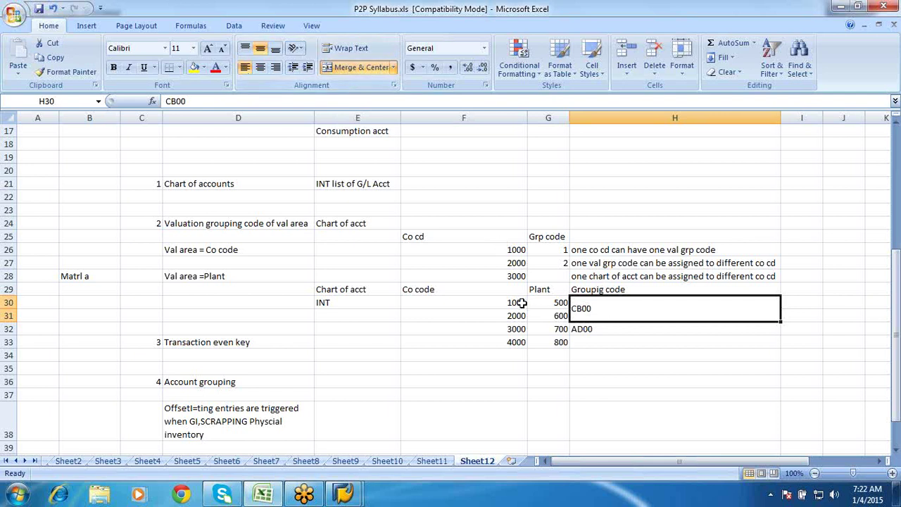
Step: Examine how the company codes and plants from row 30 relate to grouping code CB00, compared with the company-code example in row 26
{"action": "left_click_drag", "start_coordinate": [521, 302], "coordinate": [521, 315]}
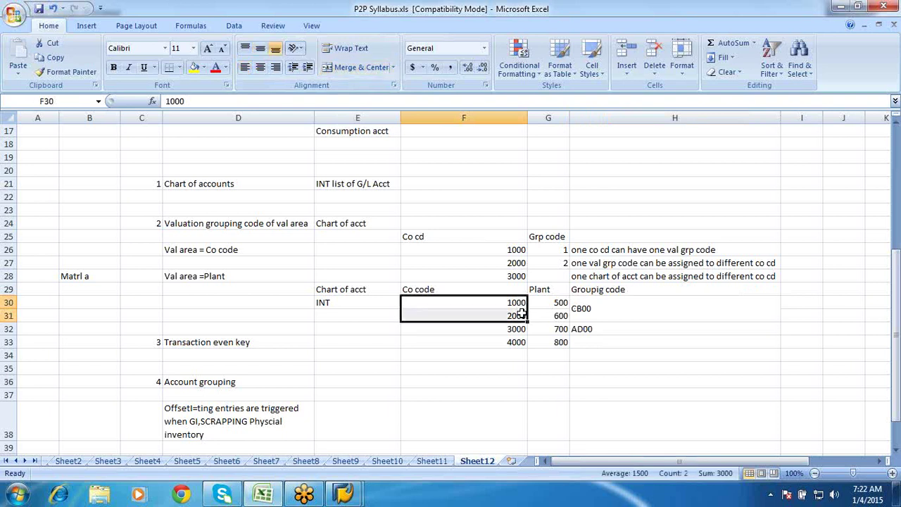
{"action": "left_click", "coordinate": [615, 311]}
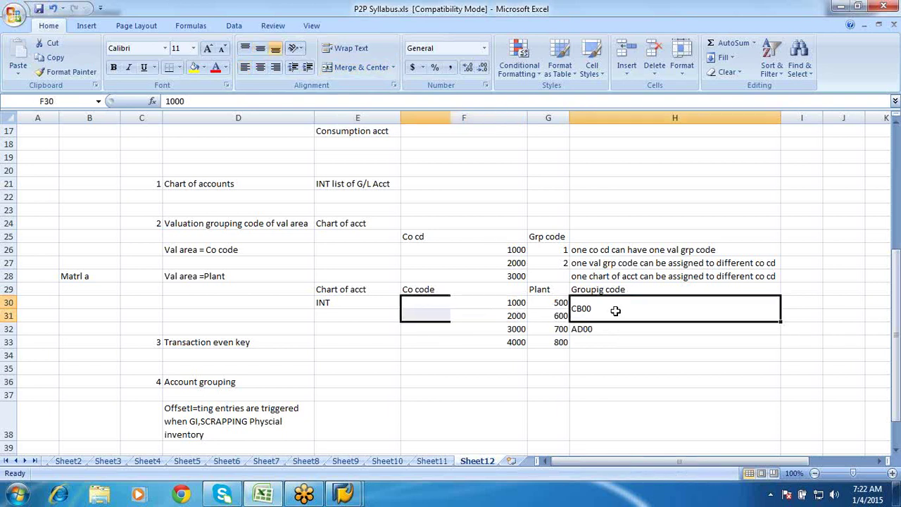
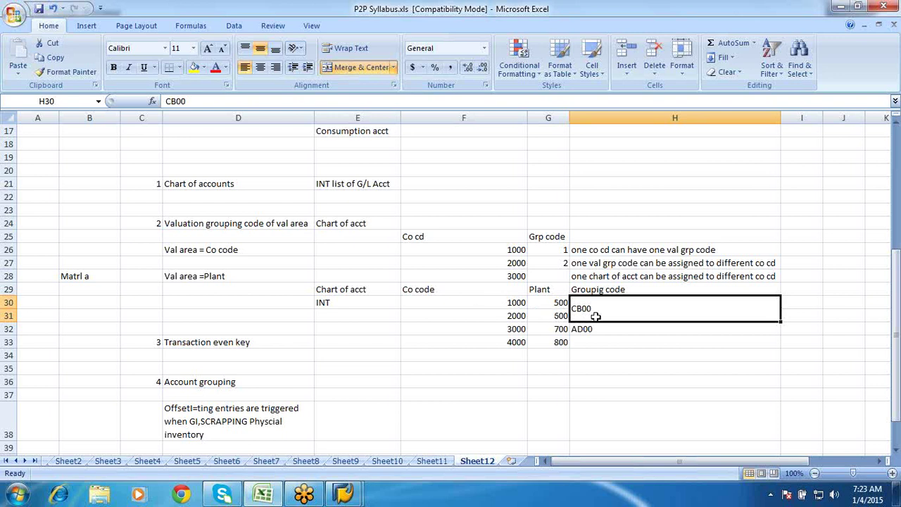
{"action": "left_click", "coordinate": [491, 304]}
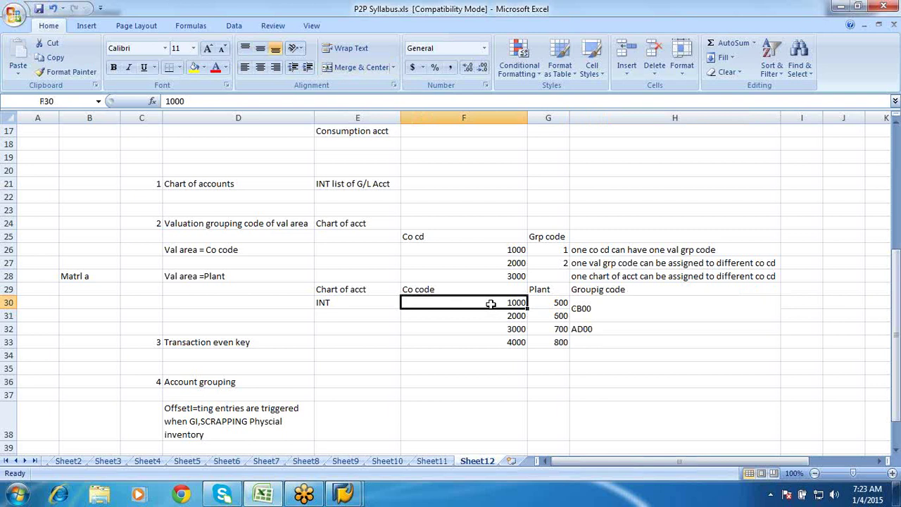
{"action": "left_click", "coordinate": [517, 251]}
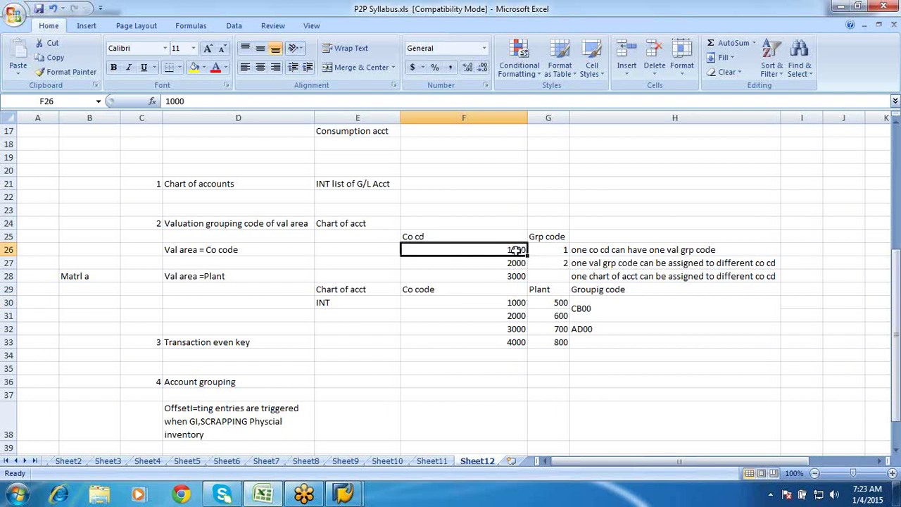
{"action": "left_click", "coordinate": [549, 305]}
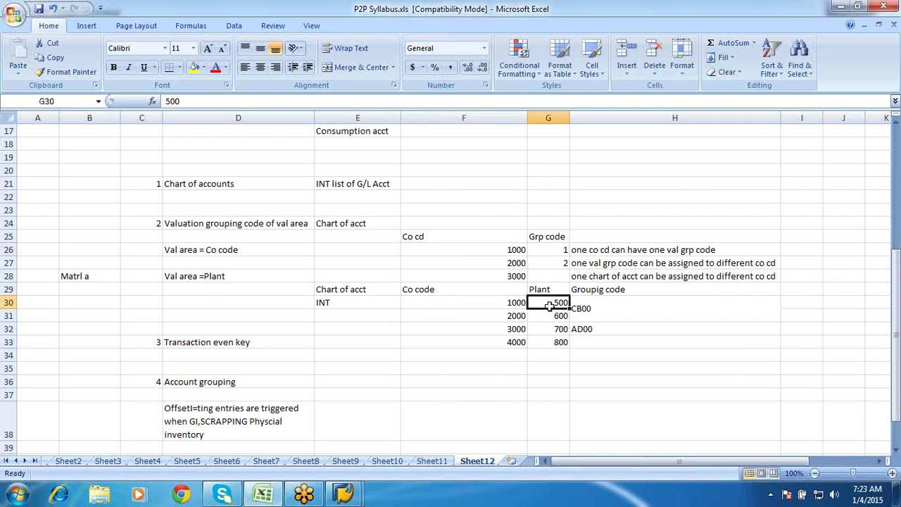
{"action": "left_click", "coordinate": [501, 301]}
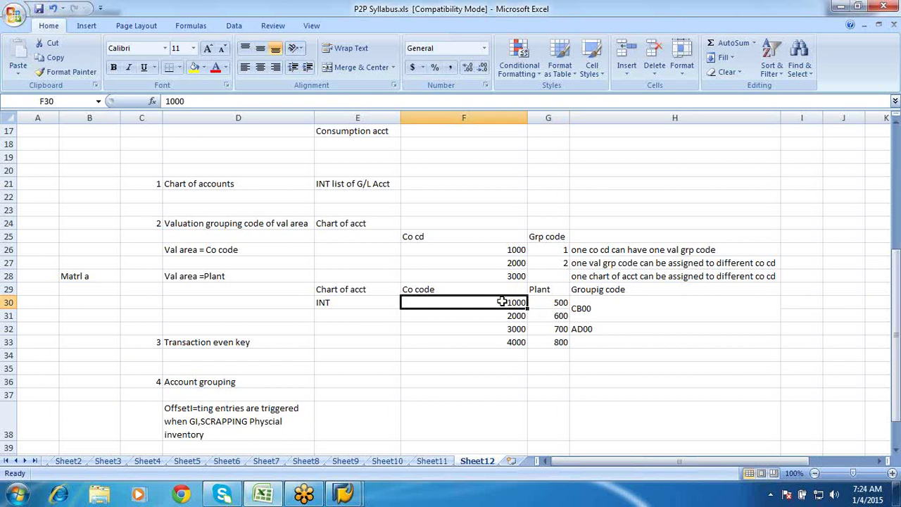
{"action": "left_click", "coordinate": [896, 451]}
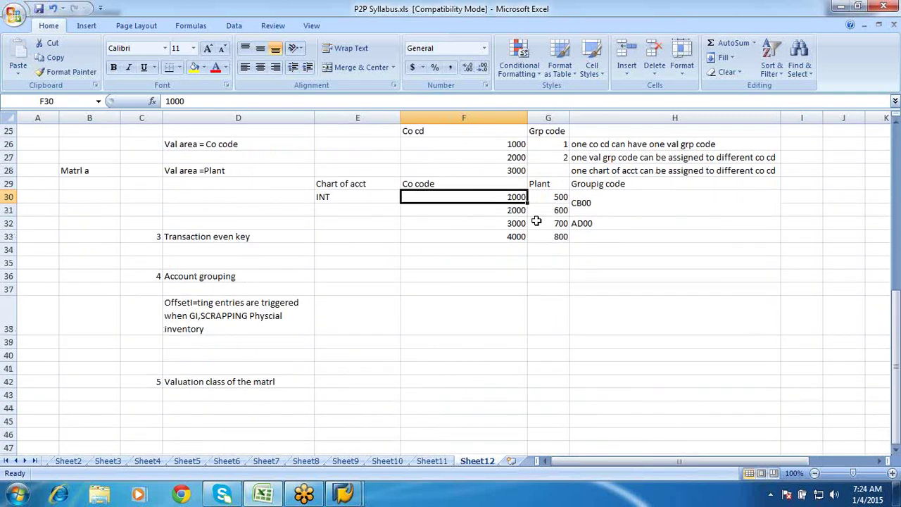
{"action": "left_click", "coordinate": [583, 209]}
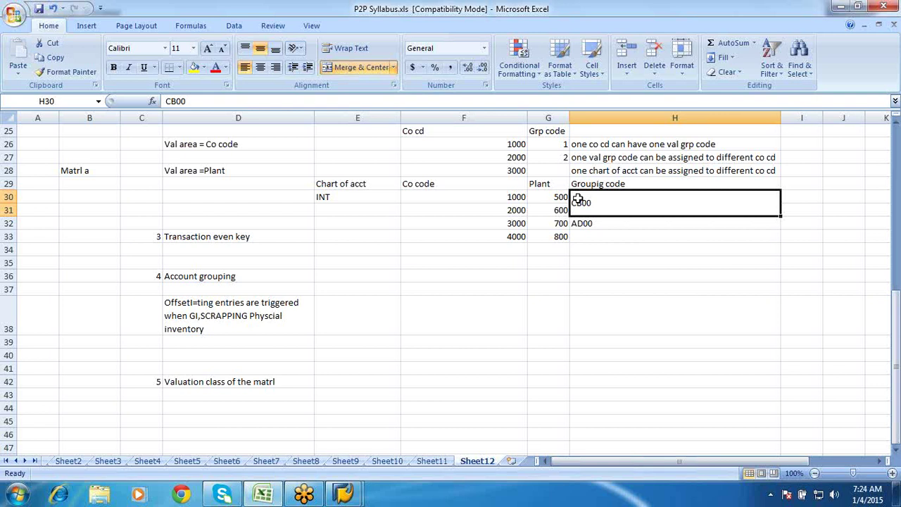
{"action": "left_click", "coordinate": [364, 236]}
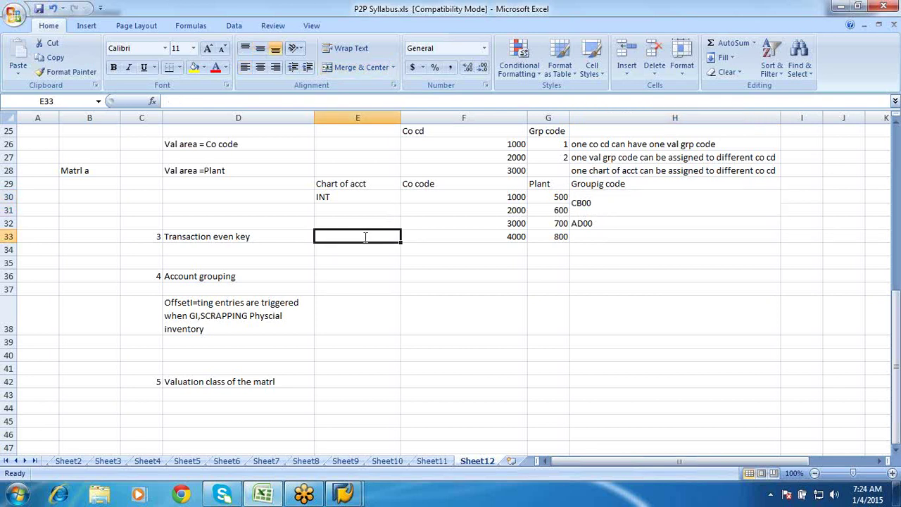
Step: Enter "Pre defined keys for your inventory and invoice process insystem" in cell E33 beside Transaction even key
{"action": "type", "text": "Pe"}
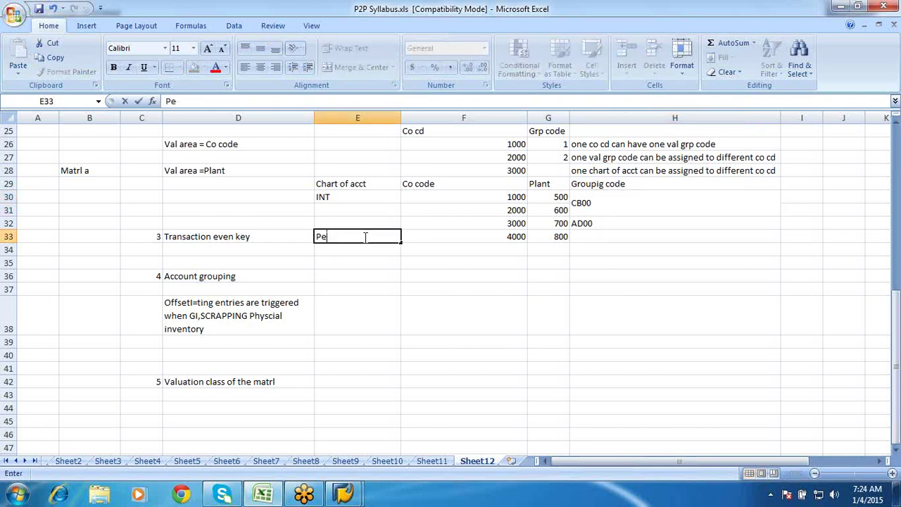
{"action": "key", "text": "BackSpace"}
{"action": "type", "text": "re defined key"}
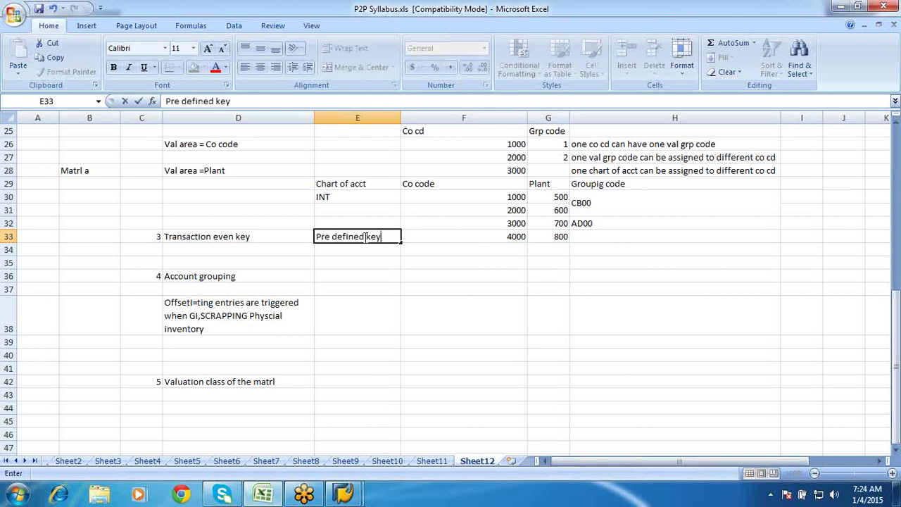
{"action": "type", "text": "s for you"}
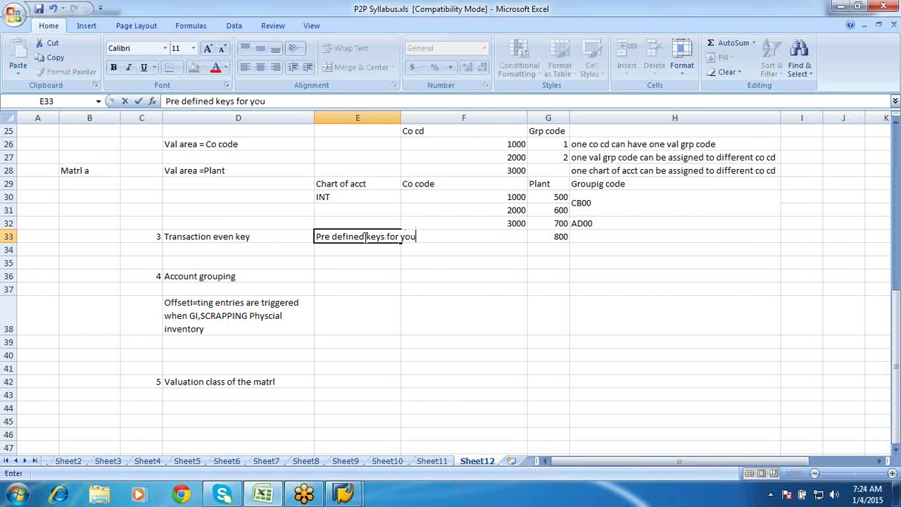
{"action": "type", "text": "r inventory"}
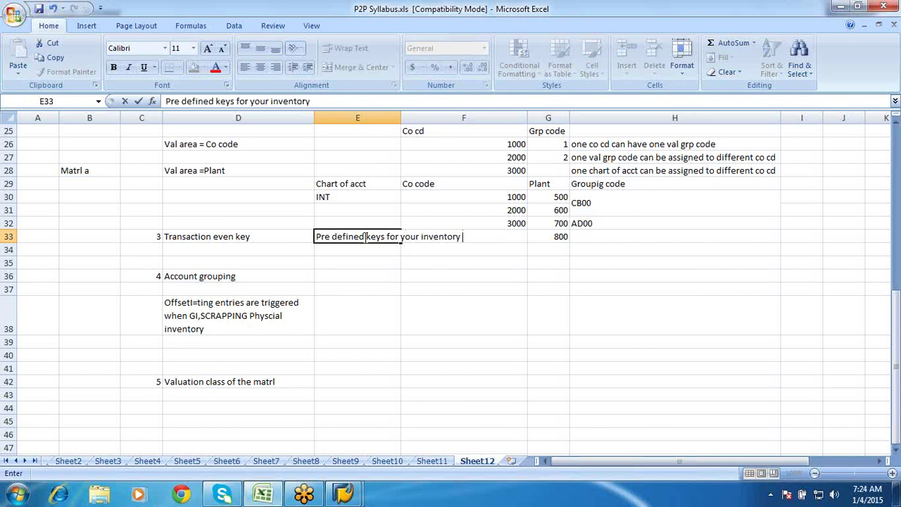
{"action": "type", "text": " and invi"}
{"action": "key", "text": "BackSpace"}
{"action": "type", "text": "oc"}
{"action": "type", "text": "ice p"}
{"action": "type", "text": "roc"}
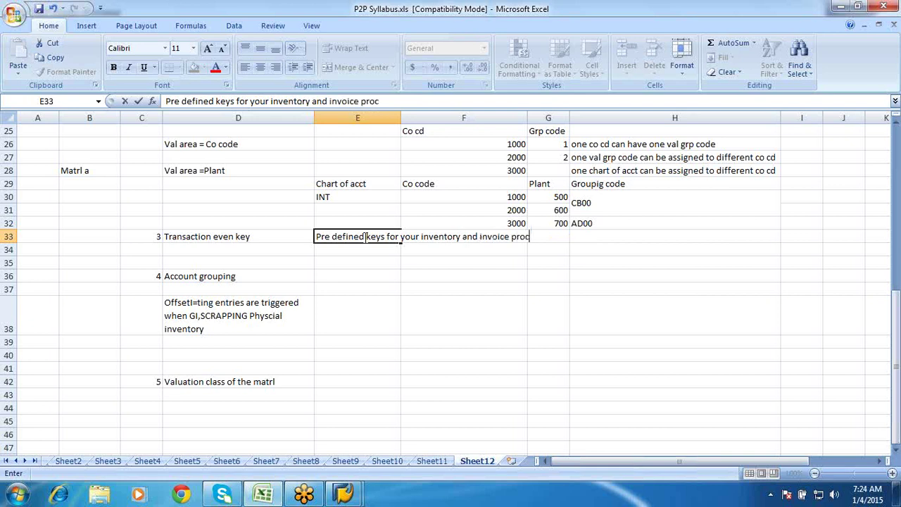
{"action": "type", "text": "ess insystem"}
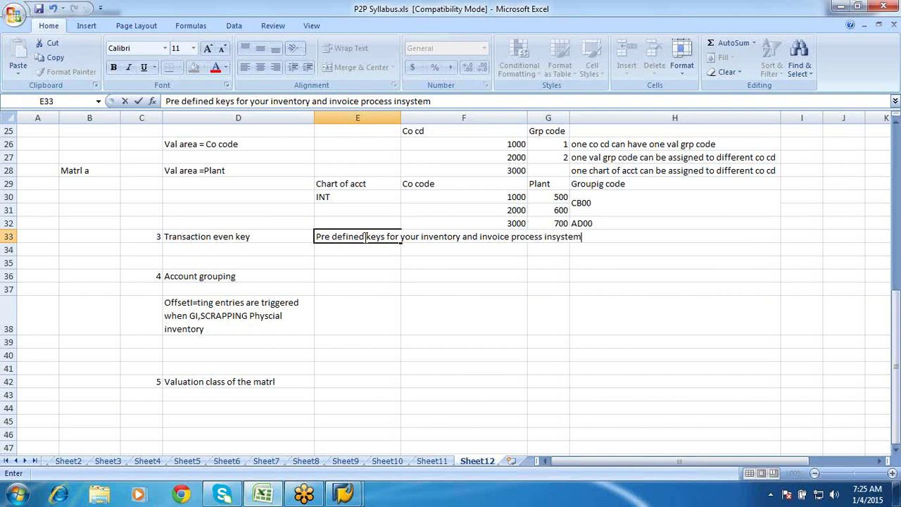
Step: Enter the example transaction keys "BSX,WRX" in cell E34
{"action": "left_click", "coordinate": [347, 254]}
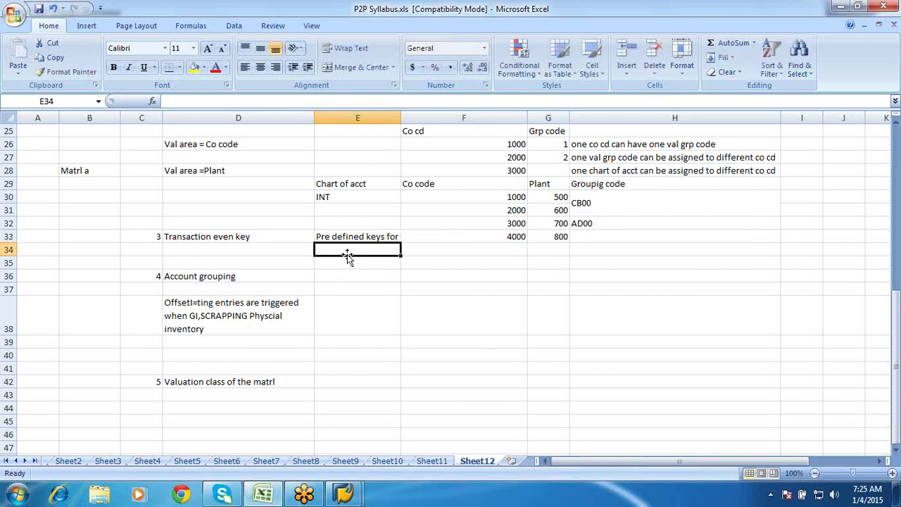
{"action": "type", "text": "BSX"}
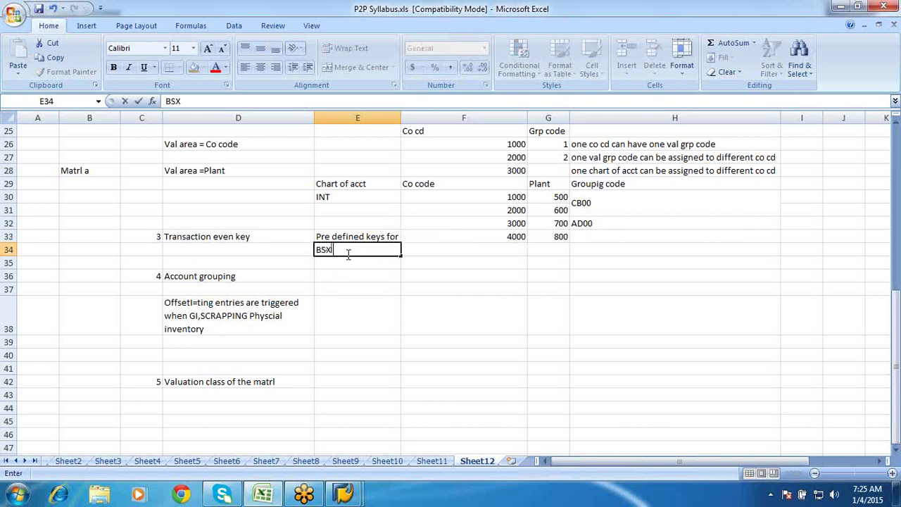
{"action": "type", "text": ",WRC"}
{"action": "key", "text": "BackSpace"}
{"action": "type", "text": "X"}
Step: Enter "Determined based on value strings and mvt type" in cell E35
{"action": "left_click", "coordinate": [348, 263]}
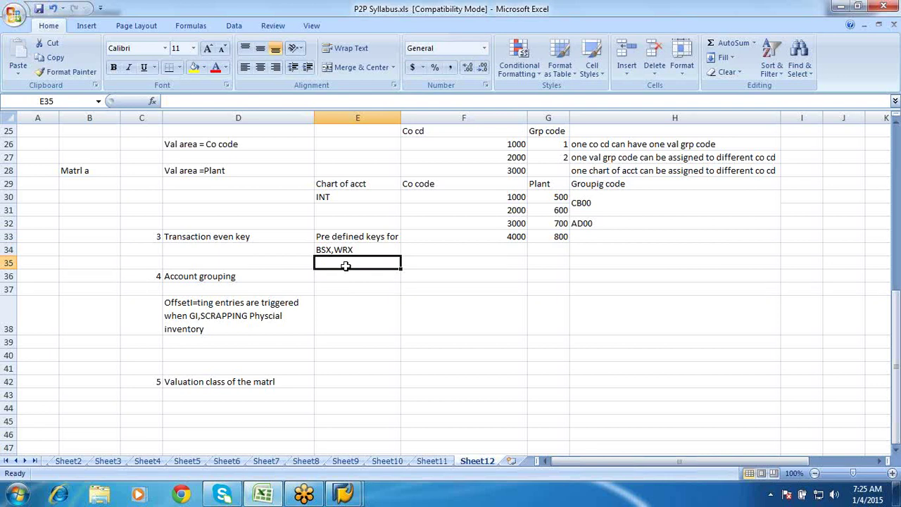
{"action": "type", "text": "DETE"}
{"action": "key", "text": "BackSpace"}
{"action": "key", "text": "BackSpace"}
{"action": "key", "text": "BackSpace"}
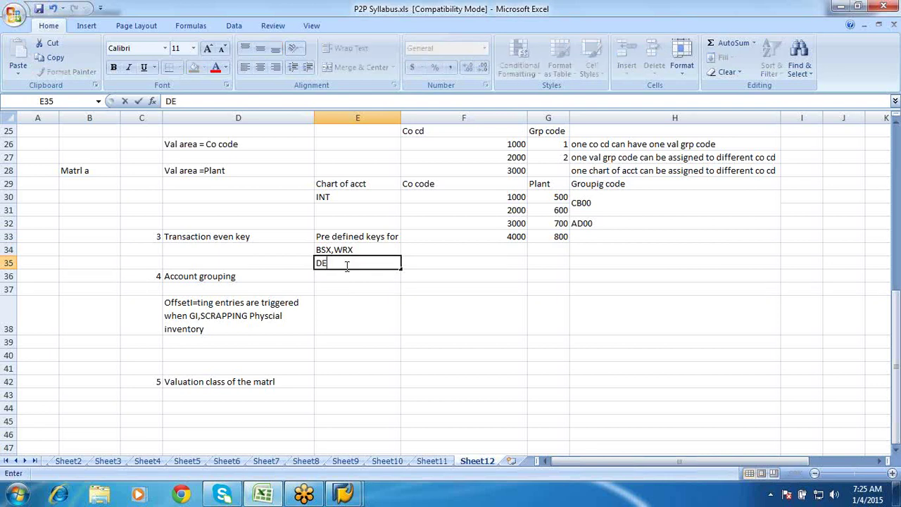
{"action": "type", "text": "etermined based on val"}
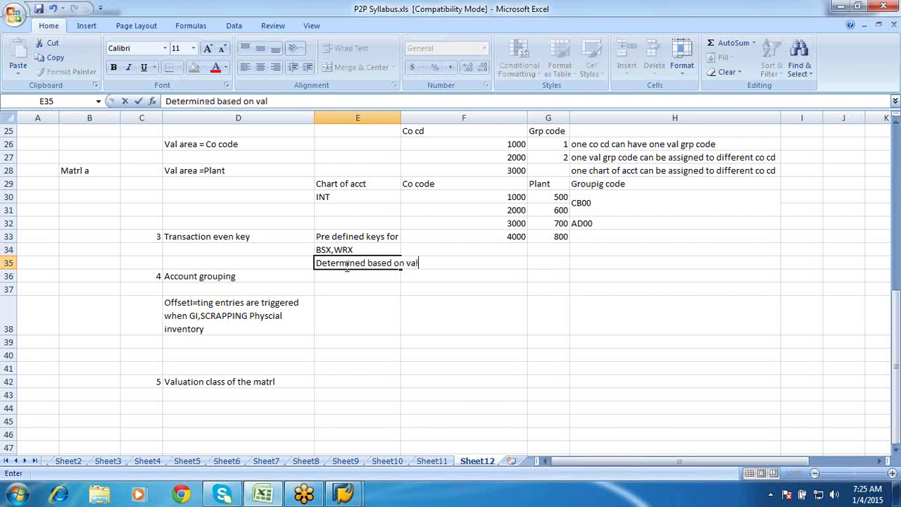
{"action": "type", "text": "ue strings"}
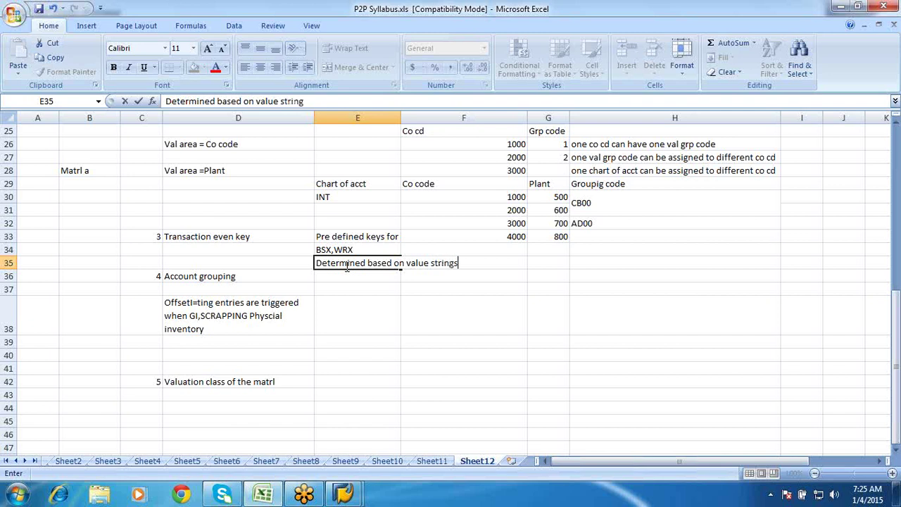
{"action": "type", "text": " and mvt type"}
Step: Turn on text wrapping for the value strings note in cell E35
{"action": "left_click", "coordinate": [369, 318]}
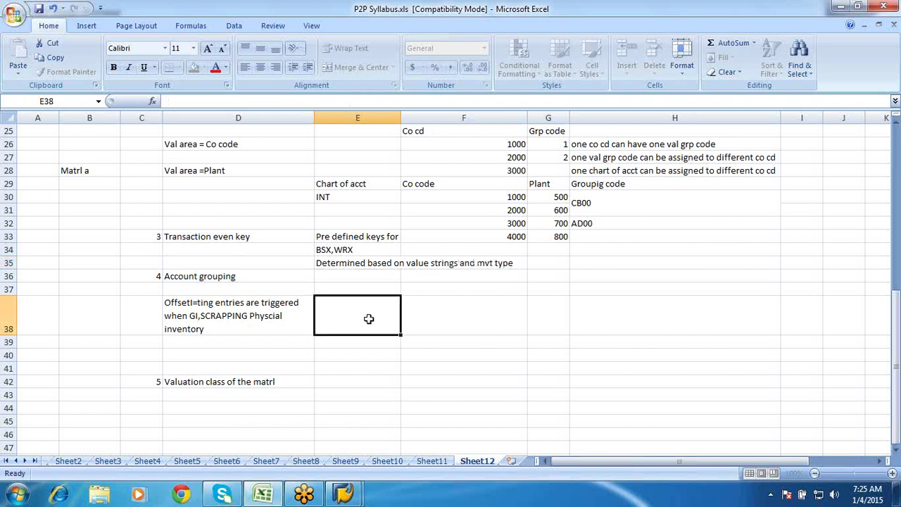
{"action": "left_click", "coordinate": [356, 263]}
{"action": "right_click", "coordinate": [357, 263]}
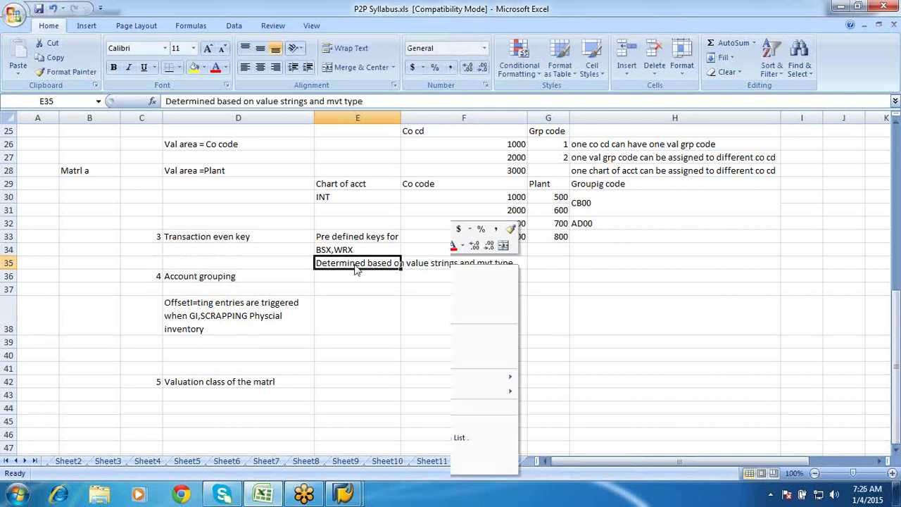
{"action": "left_click", "coordinate": [414, 422]}
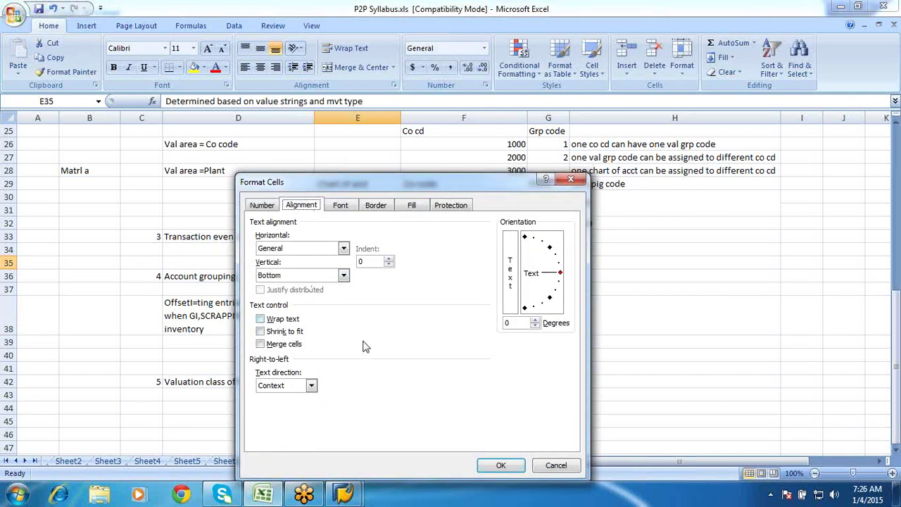
{"action": "left_click", "coordinate": [285, 320]}
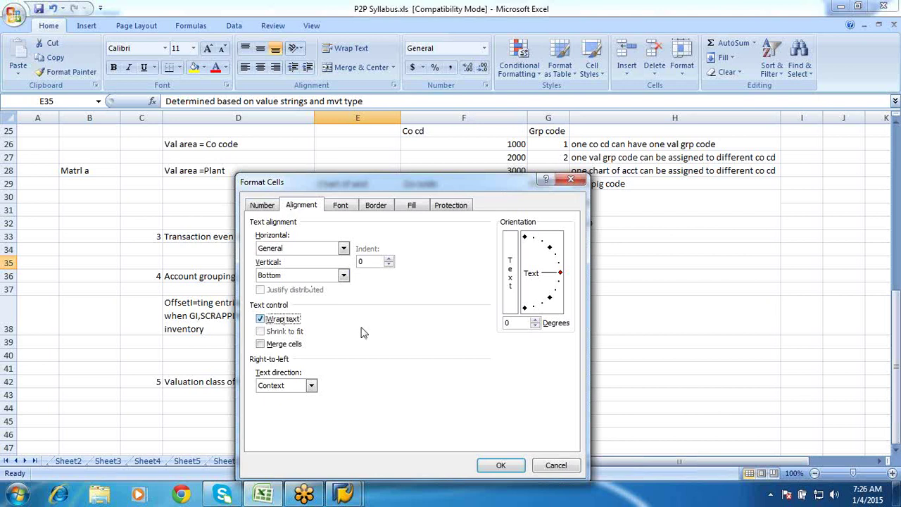
{"action": "left_click", "coordinate": [496, 464]}
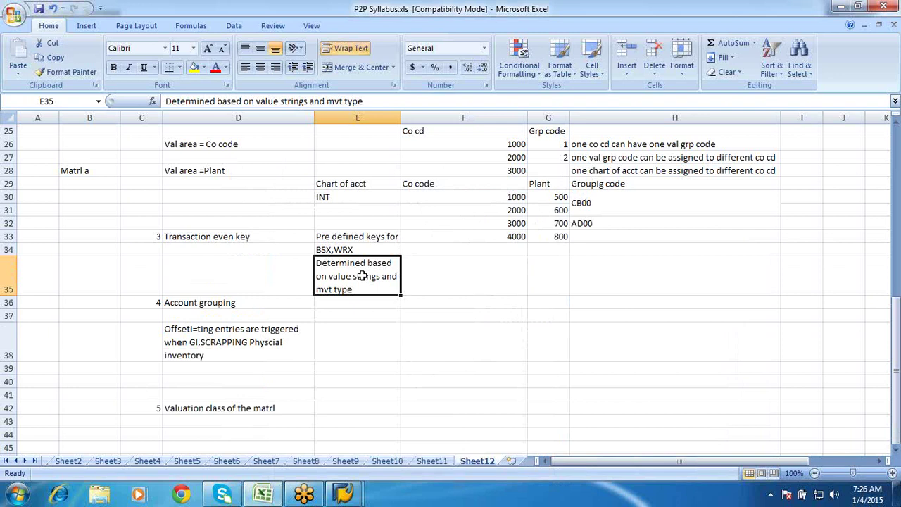
Step: Enter "each value string is linked to a mvt type" in cell F35 and widen column F to fit it
{"action": "left_click", "coordinate": [429, 269]}
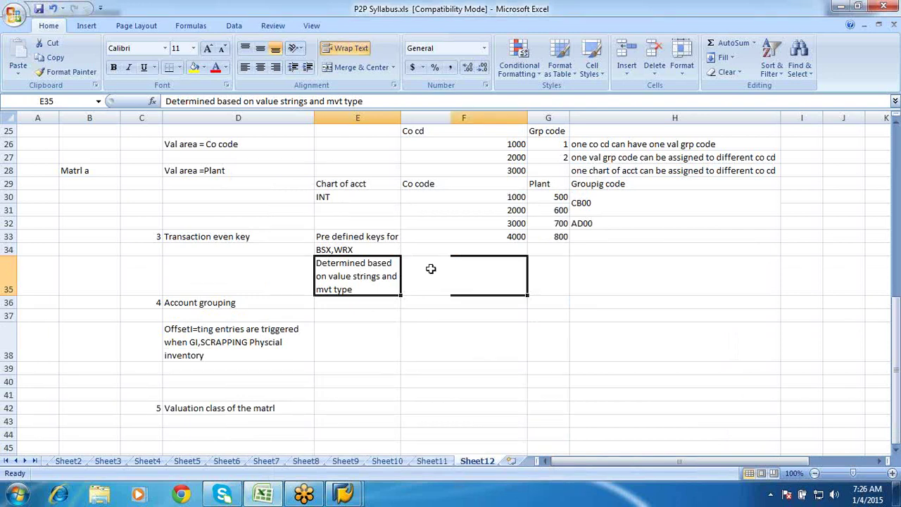
{"action": "double_click", "coordinate": [432, 269]}
{"action": "type", "text": "eac"}
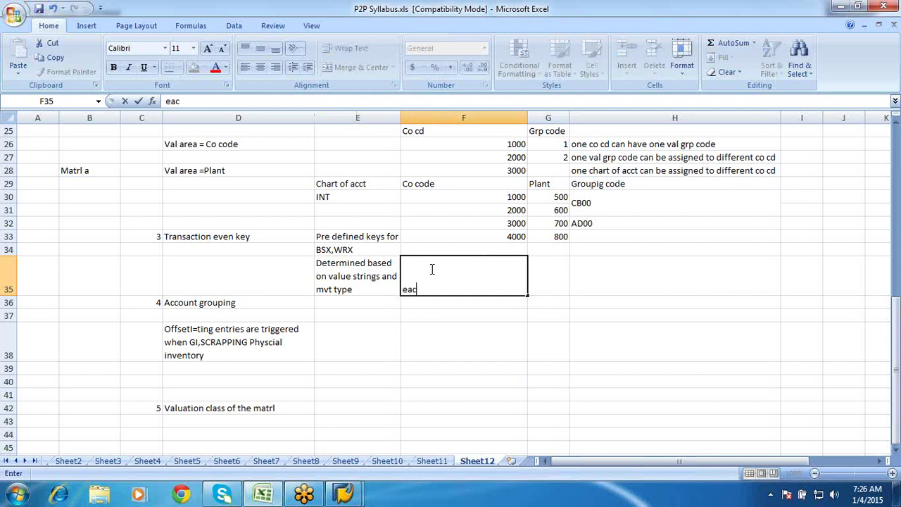
{"action": "type", "text": "h value string is linked"}
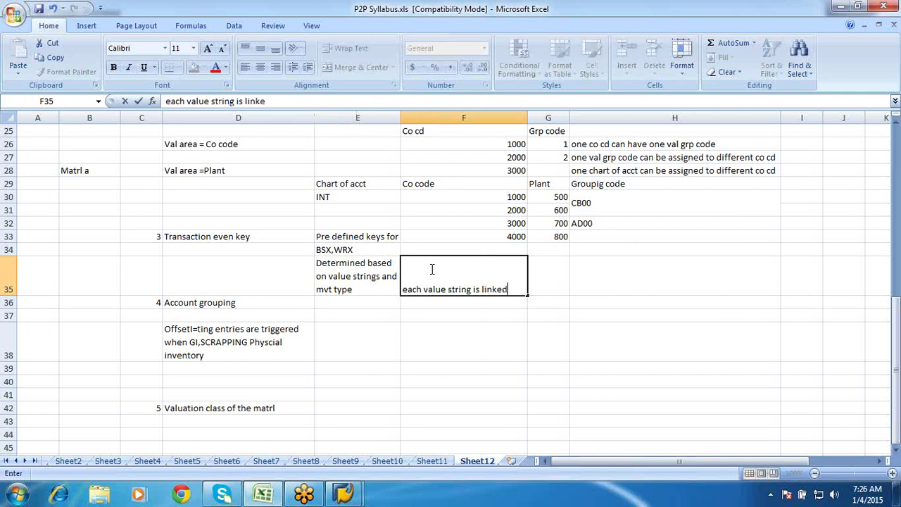
{"action": "type", "text": " to a mvt type"}
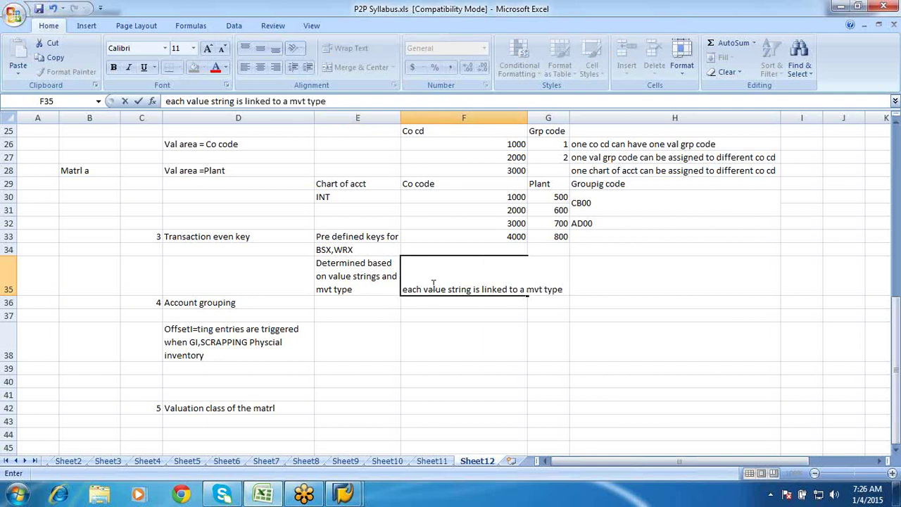
{"action": "left_click", "coordinate": [438, 314]}
{"action": "left_click_drag", "start_coordinate": [527, 118], "coordinate": [569, 117]}
{"action": "left_click", "coordinate": [505, 278]}
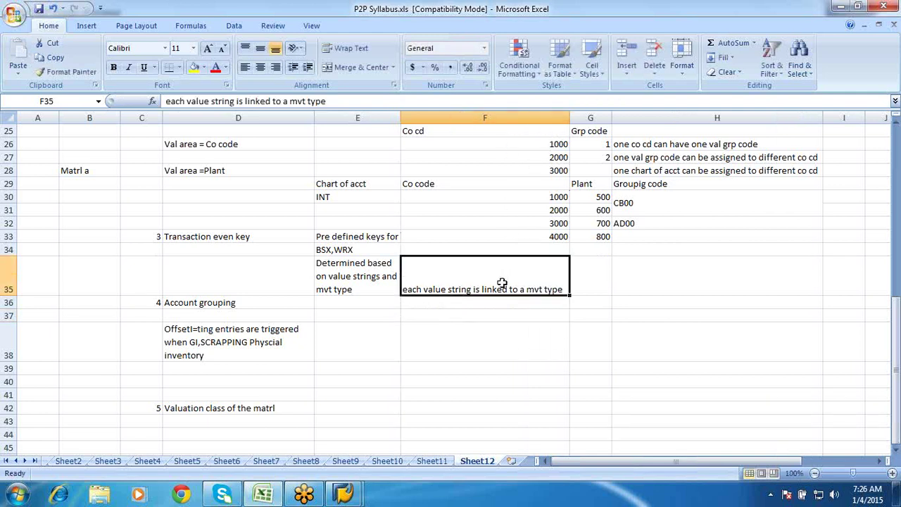
Step: Enter the value strings "WA01,WE01" in cell G35 and widen column G to fit them
{"action": "left_click", "coordinate": [588, 285]}
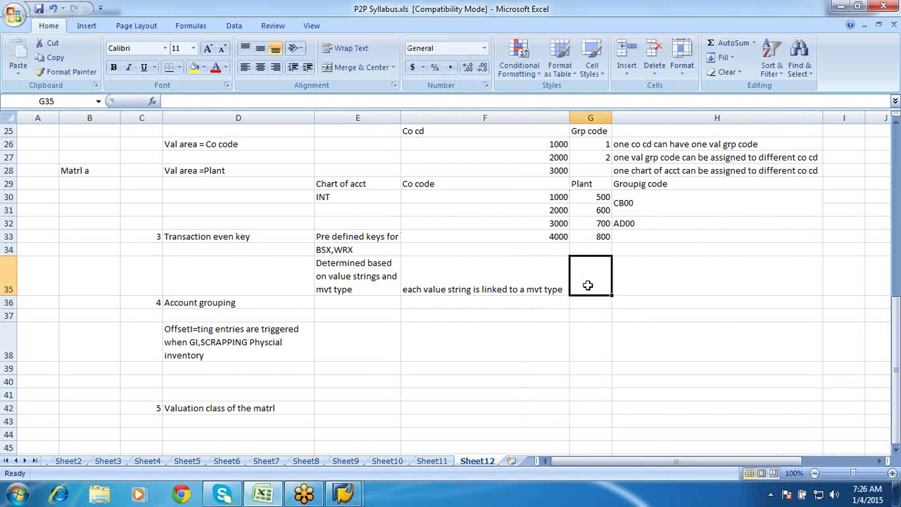
{"action": "type", "text": "WA01"}
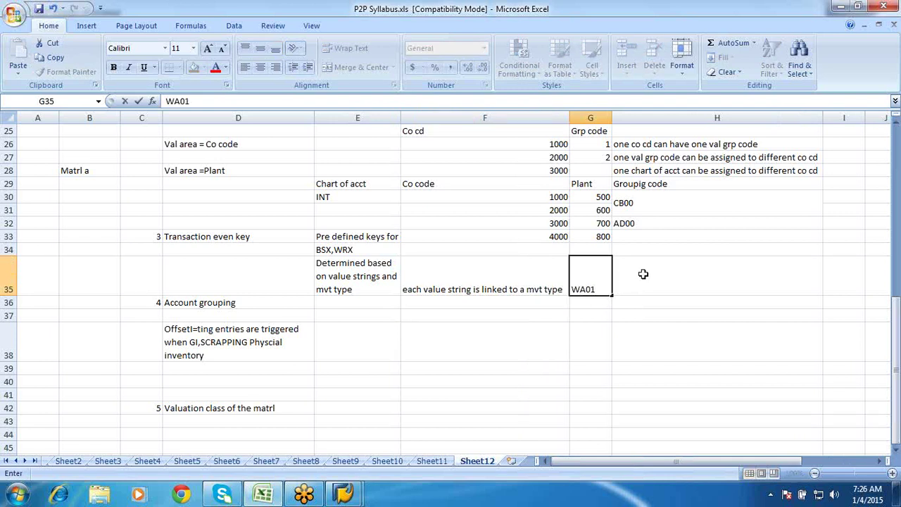
{"action": "type", "text": ",WE01"}
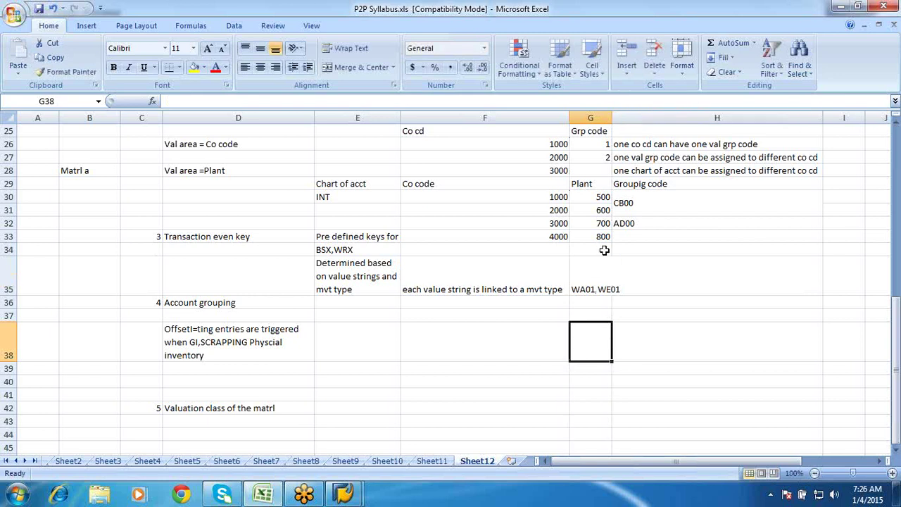
{"action": "left_click_drag", "start_coordinate": [612, 118], "coordinate": [623, 118]}
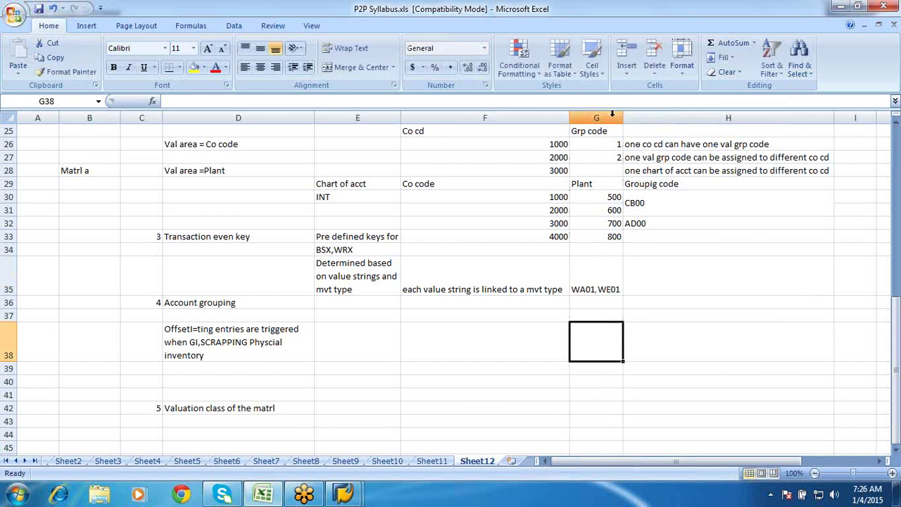
{"action": "left_click", "coordinate": [587, 281]}
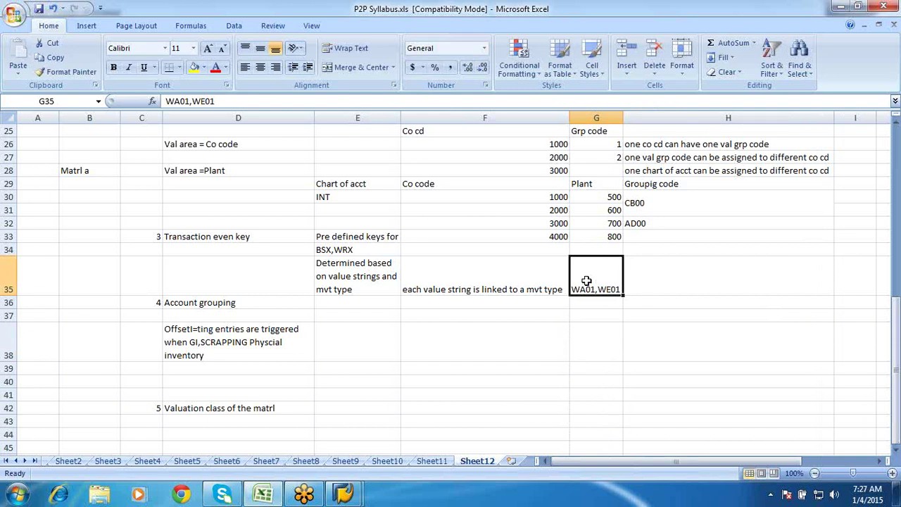
Step: Enter "Offsetting entries" in cell E36 beside Account grouping and fit column E's width to its contents
{"action": "left_click", "coordinate": [371, 304]}
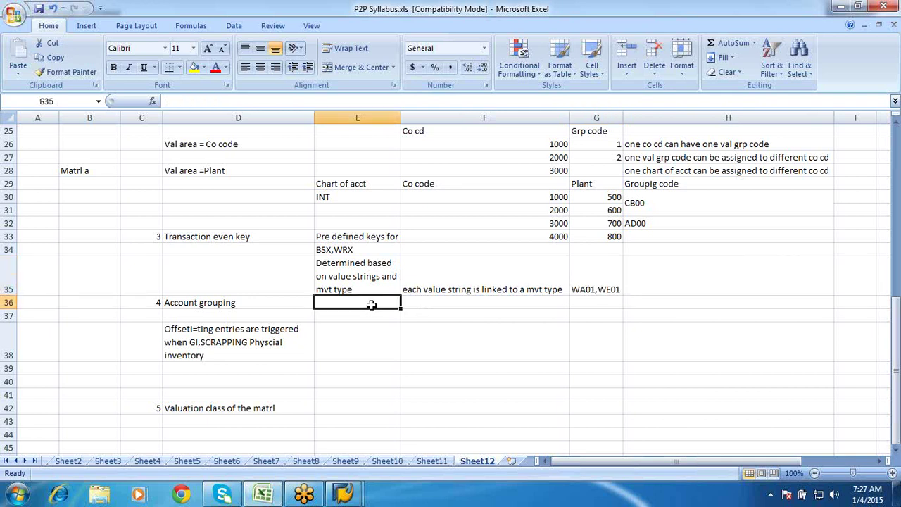
{"action": "type", "text": "Offsett"}
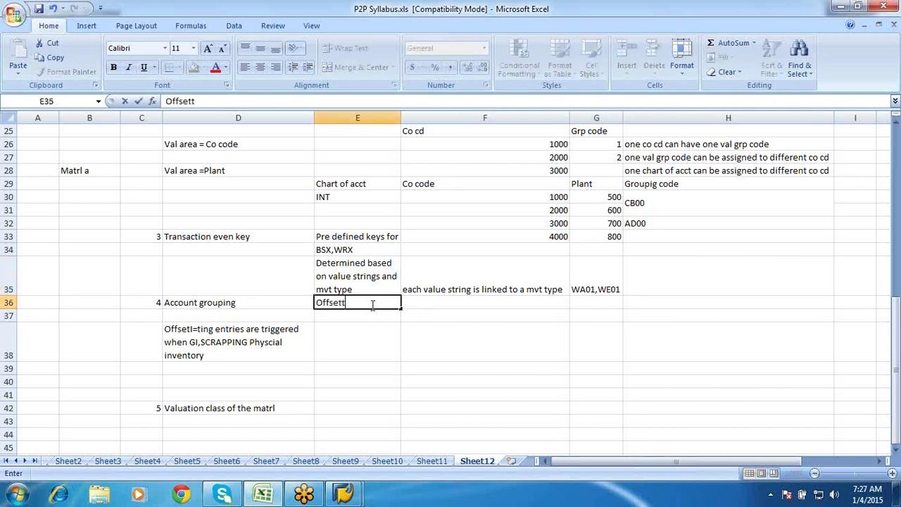
{"action": "type", "text": "ing entries"}
{"action": "left_click", "coordinate": [374, 345]}
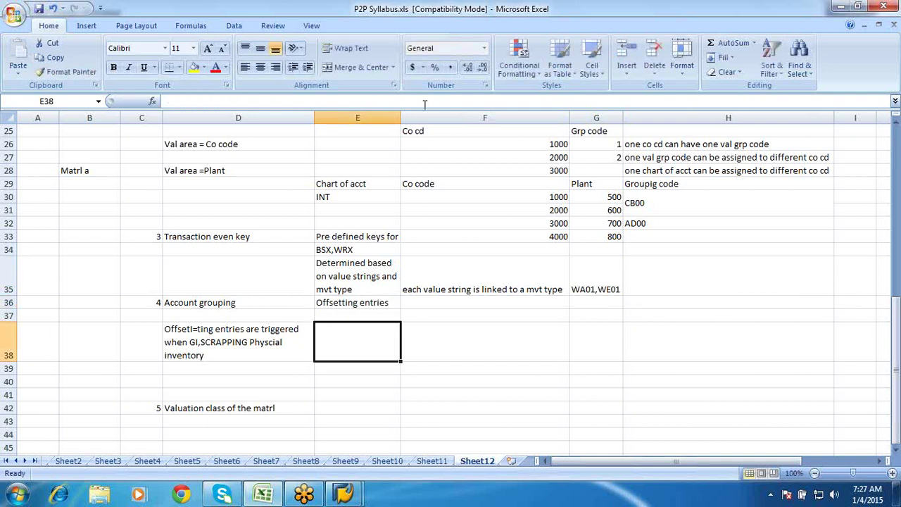
{"action": "double_click", "coordinate": [402, 112]}
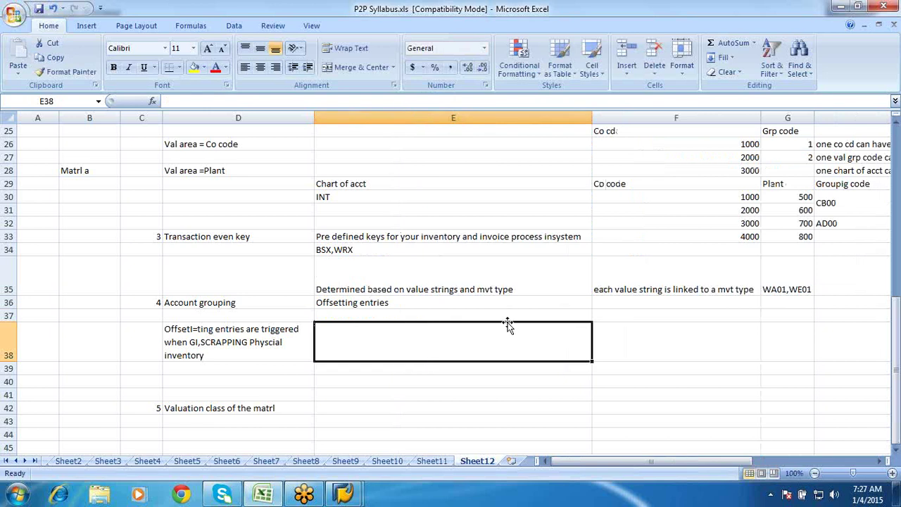
Step: Extend the note in cell E36 to "Offsetting entries GI,Scrapping ofd matrl,physcial inventory,price descrepancy" and widen column E to fit it
{"action": "double_click", "coordinate": [409, 302]}
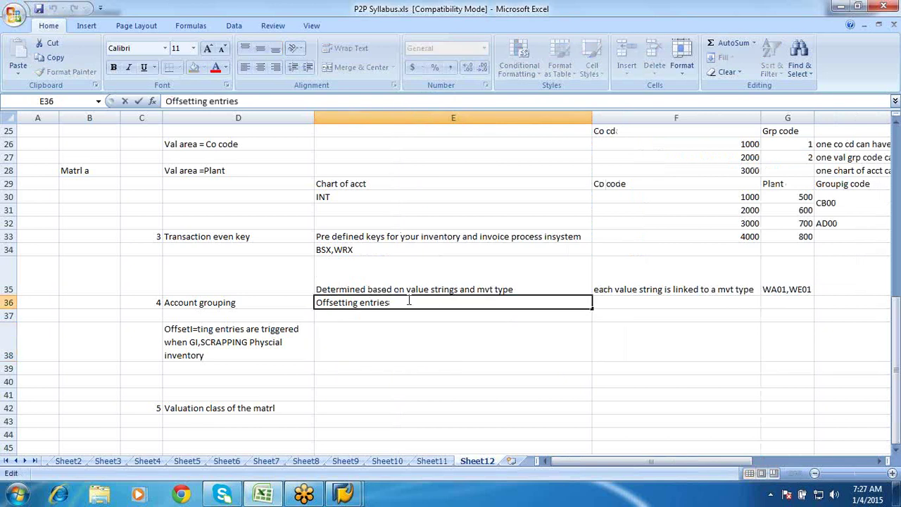
{"action": "type", "text": "GI,SCRAPP"}
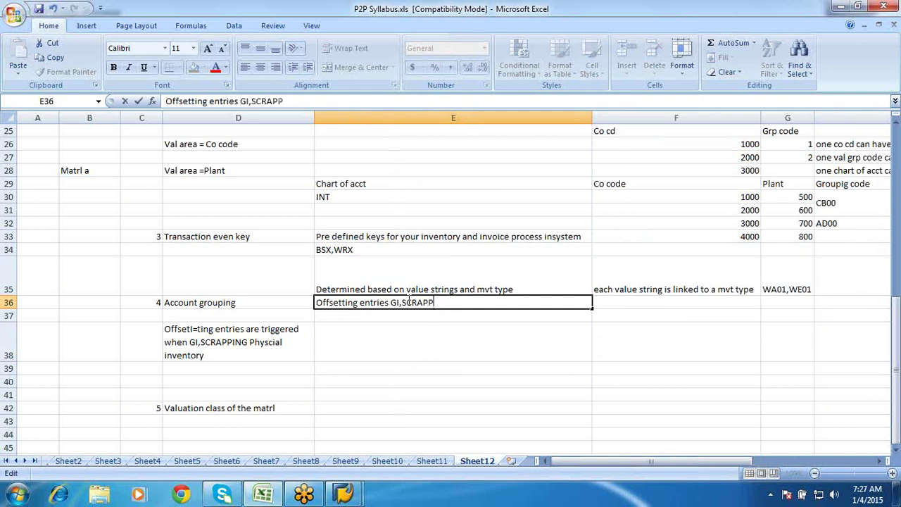
{"action": "key", "text": "BackSpace"}
{"action": "key", "text": "BackSpace"}
{"action": "key", "text": "BackSpace"}
{"action": "key", "text": "BackSpace"}
{"action": "key", "text": "BackSpace"}
{"action": "type", "text": "crapping ofd matrl"}
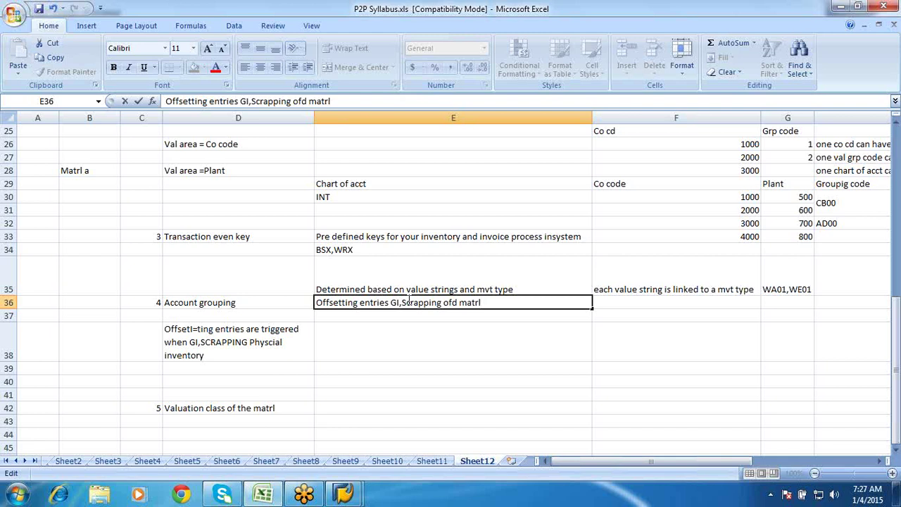
{"action": "type", "text": ",physcial inve"}
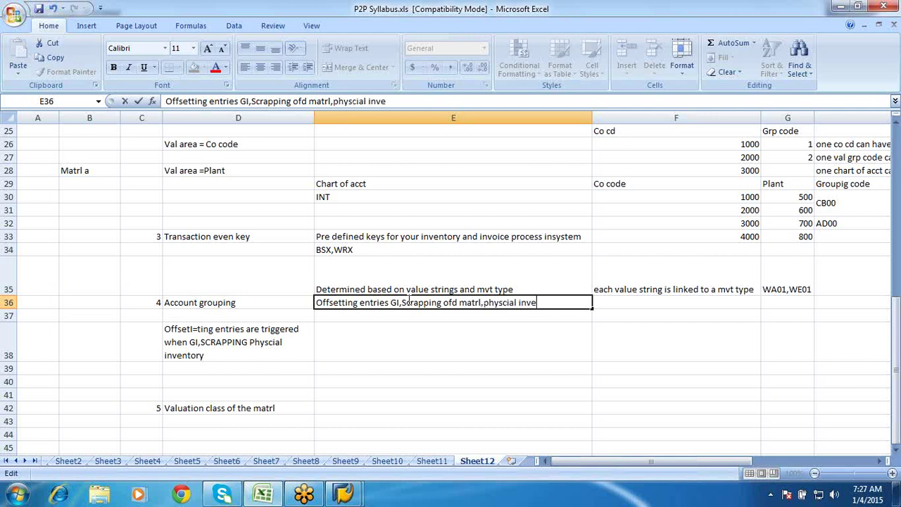
{"action": "type", "text": "ntory"}
{"action": "type", "text": ","}
{"action": "type", "text": "price d"}
{"action": "type", "text": "es"}
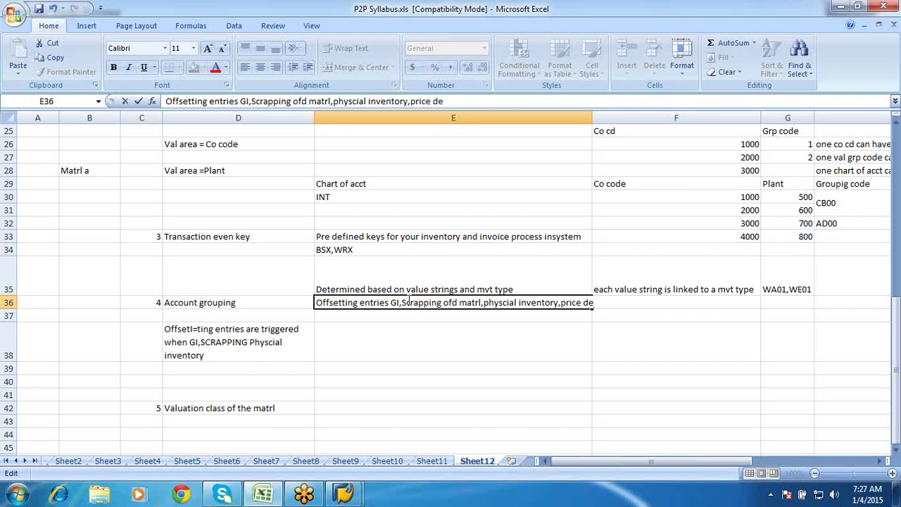
{"action": "type", "text": "crepam"}
{"action": "key", "text": "BackSpace"}
{"action": "type", "text": "ncy"}
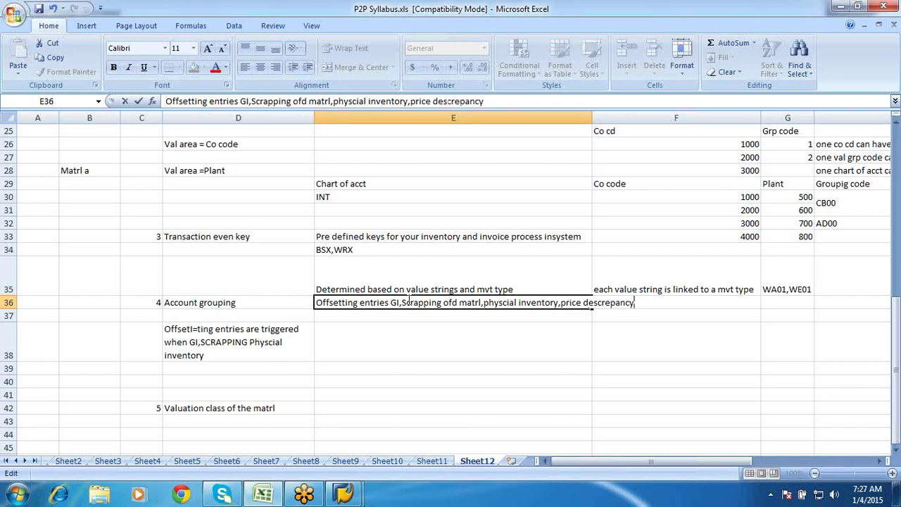
{"action": "key", "text": "Return"}
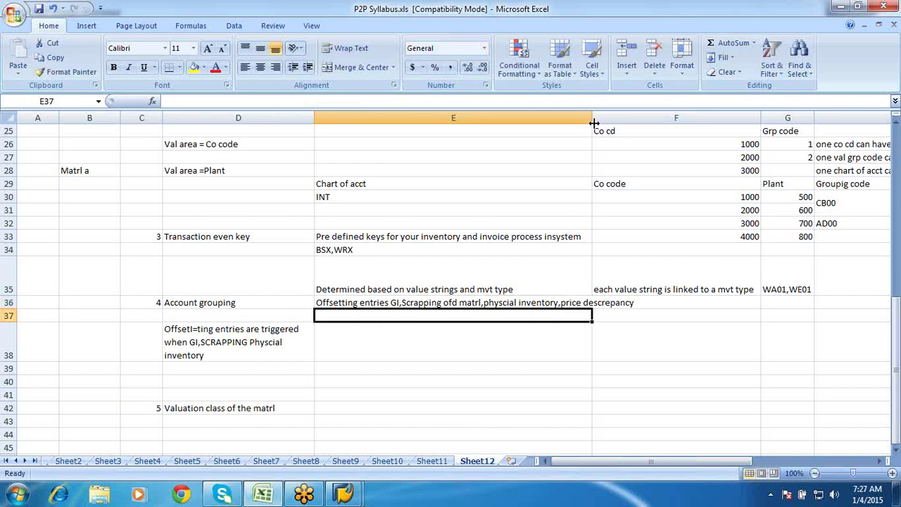
{"action": "left_click_drag", "start_coordinate": [594, 123], "coordinate": [647, 124]}
{"action": "left_click", "coordinate": [527, 303]}
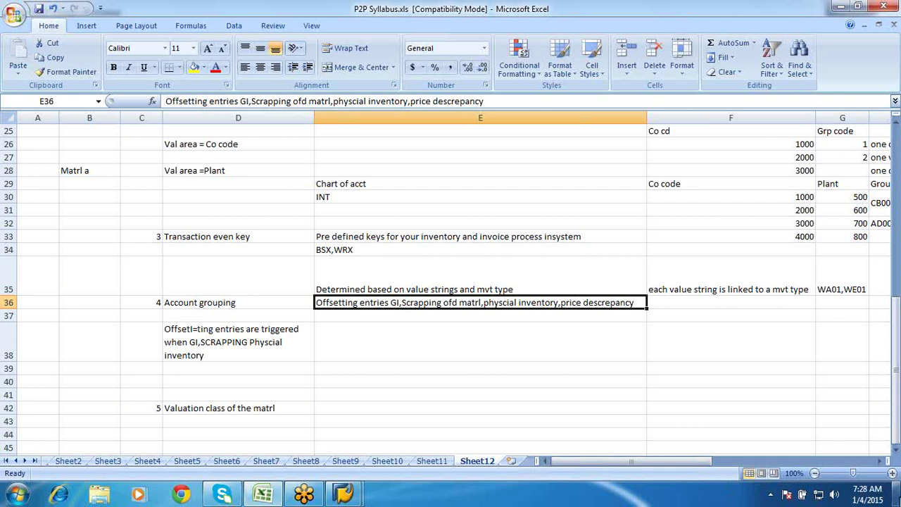
Step: Enter "val class given to matrl type and your acct category refernce will identify the G/L acct" in cell E42 beside Valuation class
{"action": "left_click", "coordinate": [895, 449]}
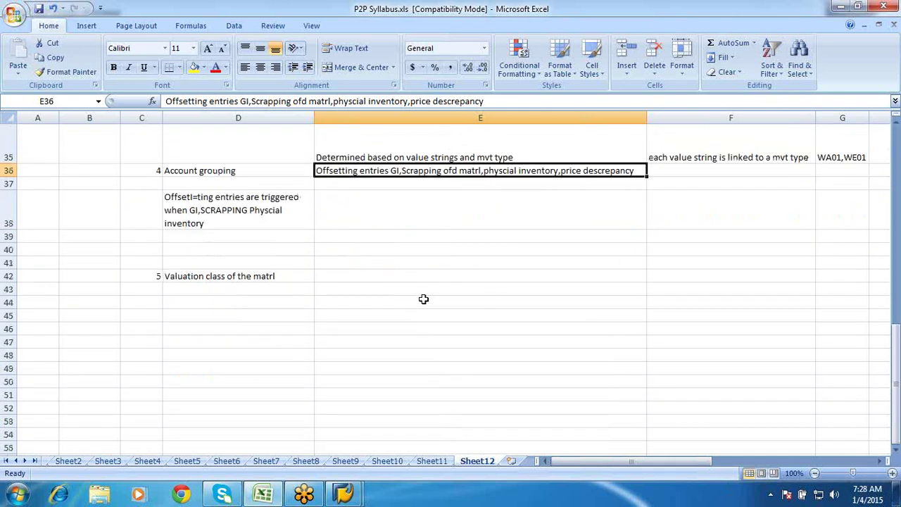
{"action": "left_click", "coordinate": [343, 271]}
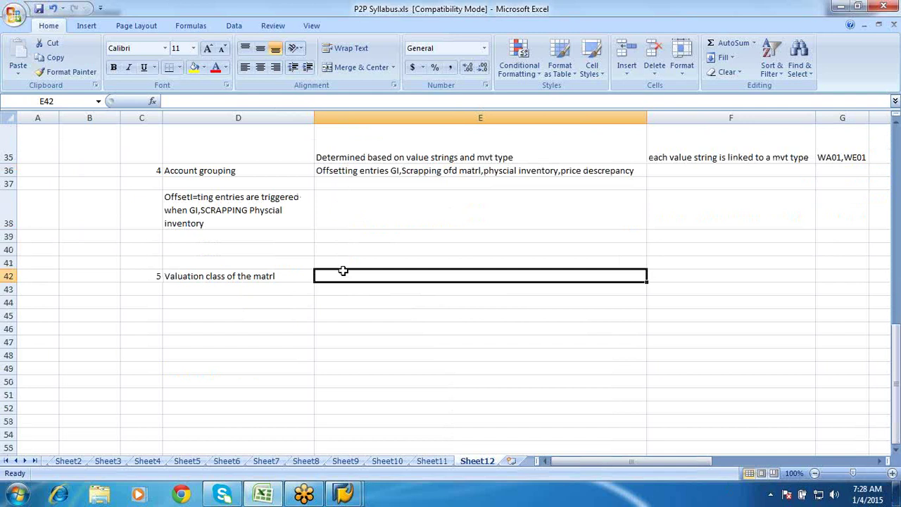
{"action": "type", "text": "m"}
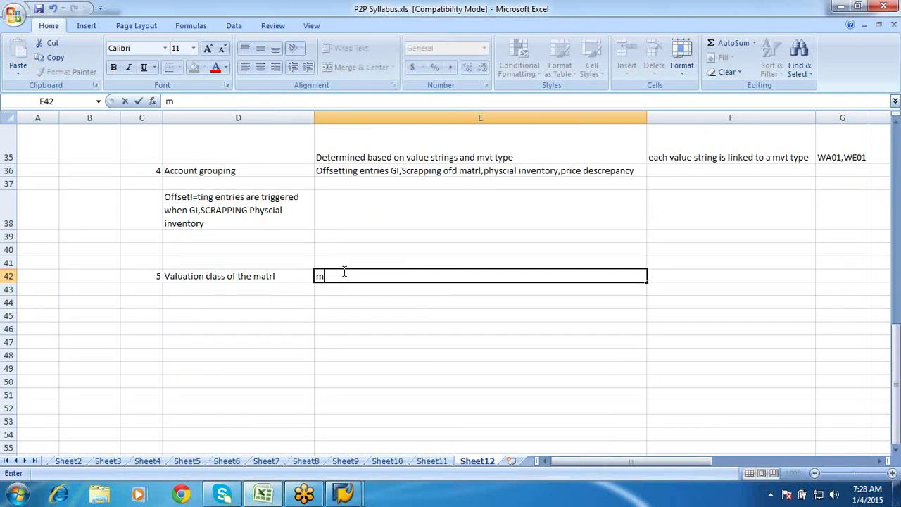
{"action": "key", "text": "BackSpace"}
{"action": "type", "text": "val class given to"}
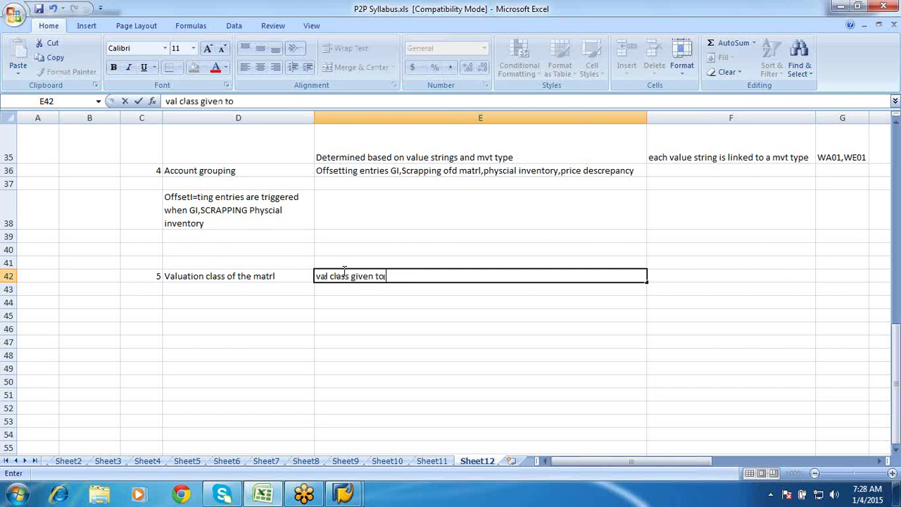
{"action": "type", "text": " matrl type a"}
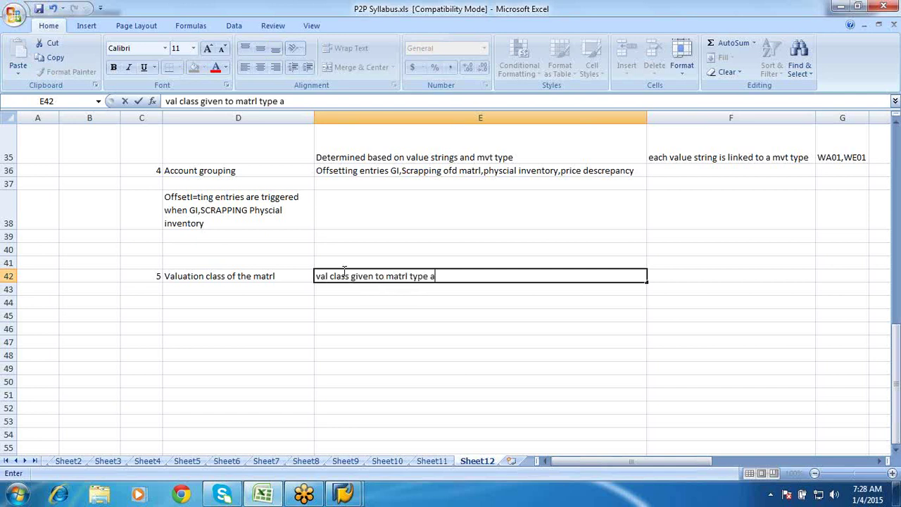
{"action": "type", "text": "nd your acct ca"}
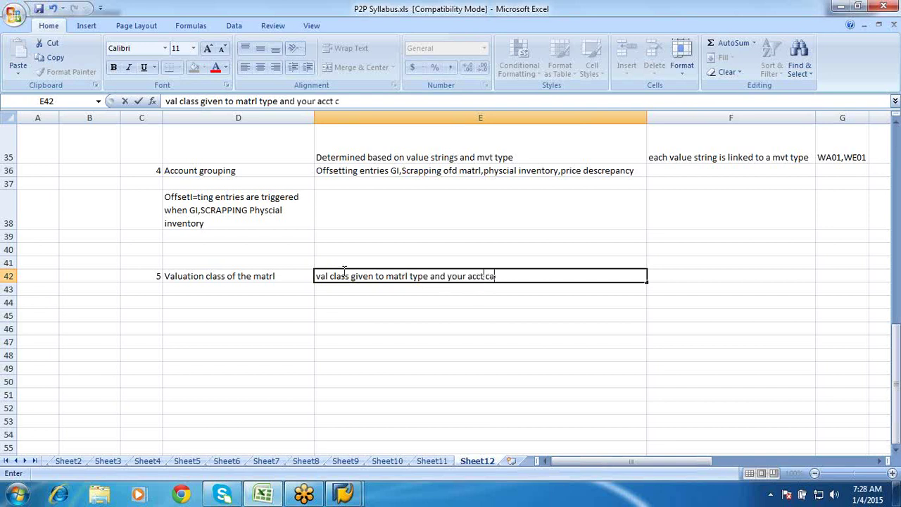
{"action": "type", "text": "tegory re"}
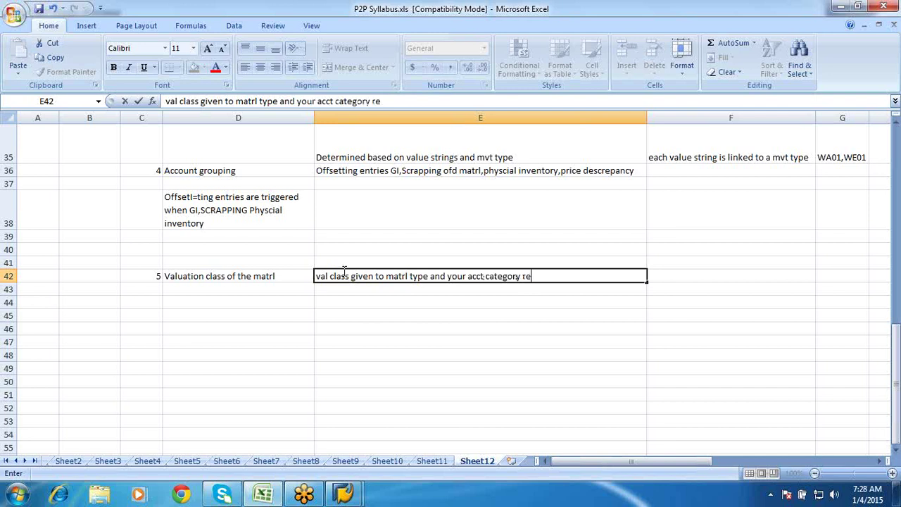
{"action": "type", "text": "fernce will ide"}
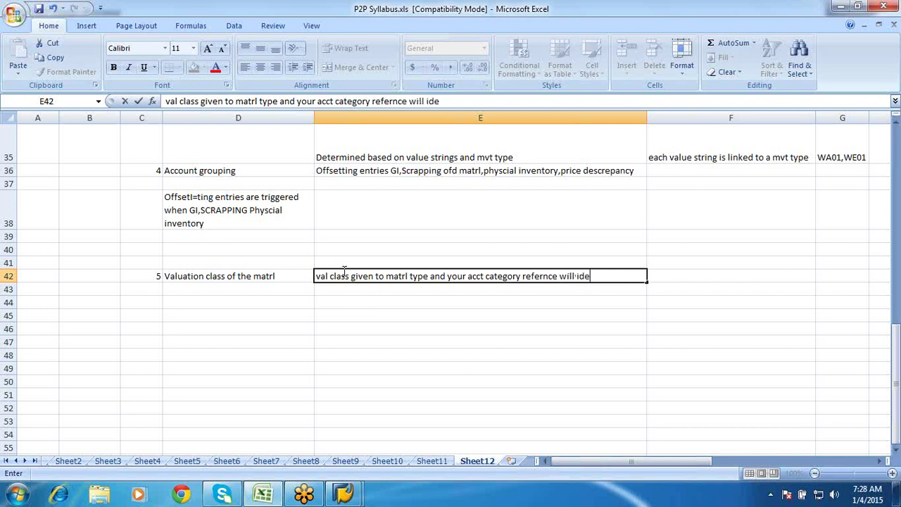
{"action": "type", "text": "ntify the G/L a"}
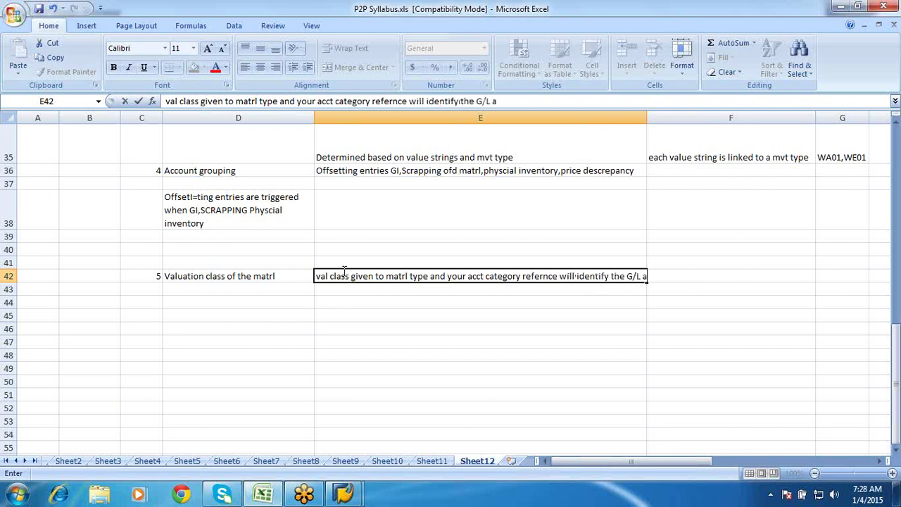
{"action": "type", "text": "cct"}
{"action": "left_click", "coordinate": [363, 286]}
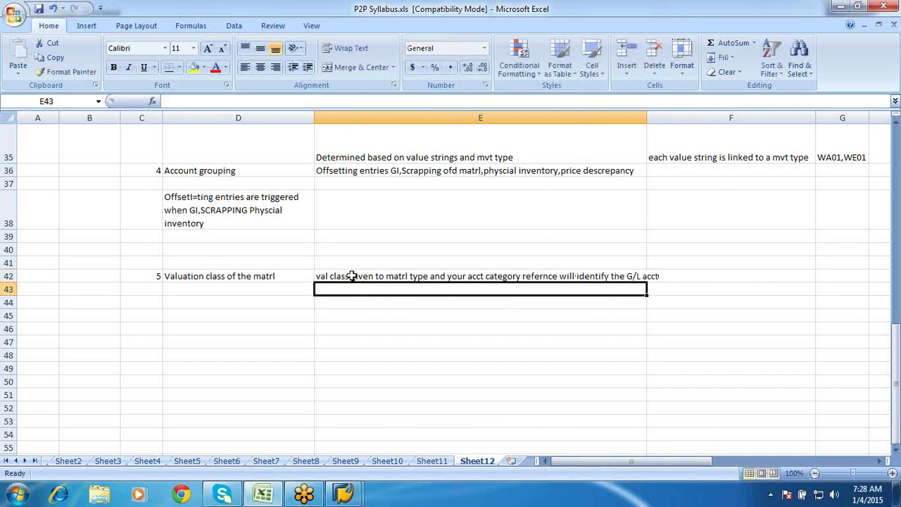
{"action": "left_click", "coordinate": [351, 276]}
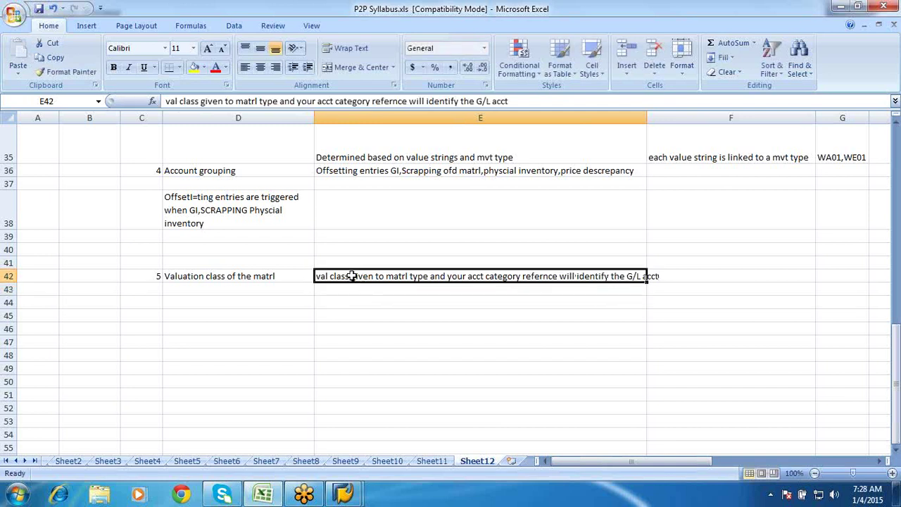
Step: Enter "Val class" in cell D45 and "Matrl type,acct cat refernce" in cell E45
{"action": "left_click", "coordinate": [290, 271]}
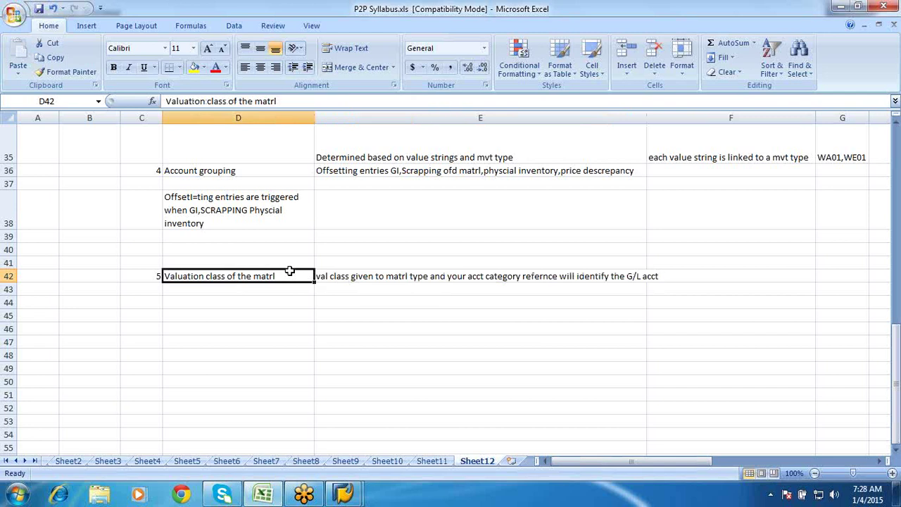
{"action": "left_click", "coordinate": [287, 315]}
{"action": "double_click", "coordinate": [288, 314]}
{"action": "type", "text": "Val class"}
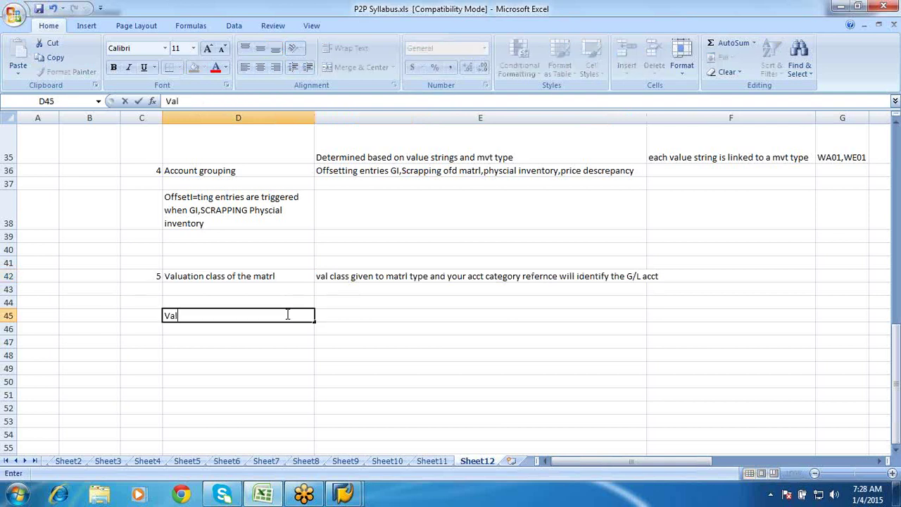
{"action": "left_click", "coordinate": [368, 313]}
{"action": "type", "text": "Matrl type"}
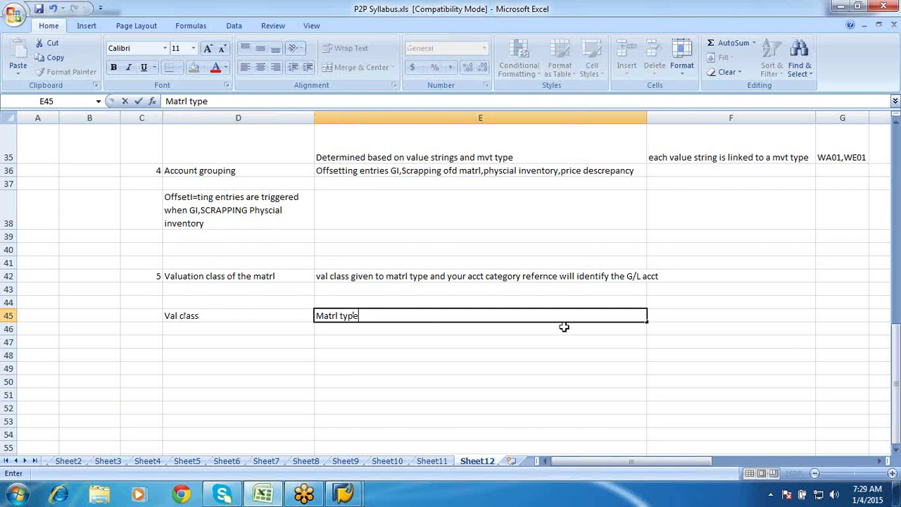
{"action": "type", "text": ",acct cat refernce"}
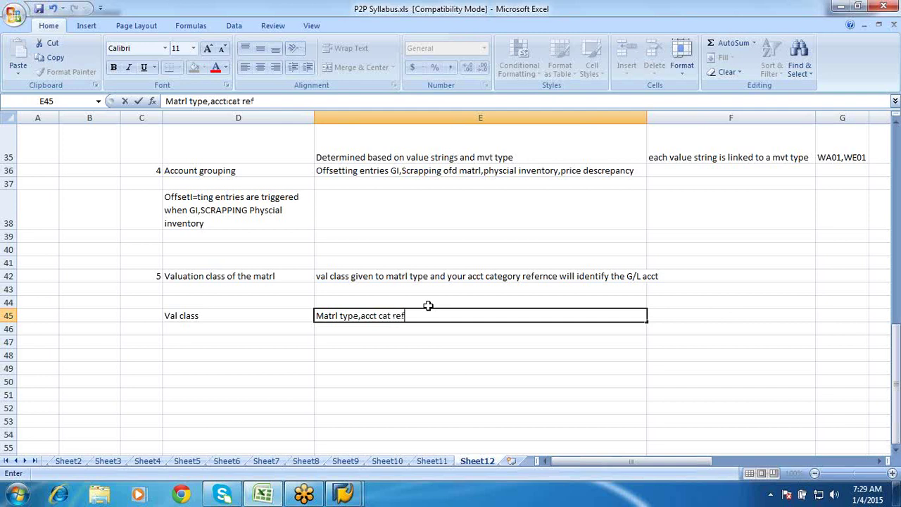
{"action": "key", "text": "Return"}
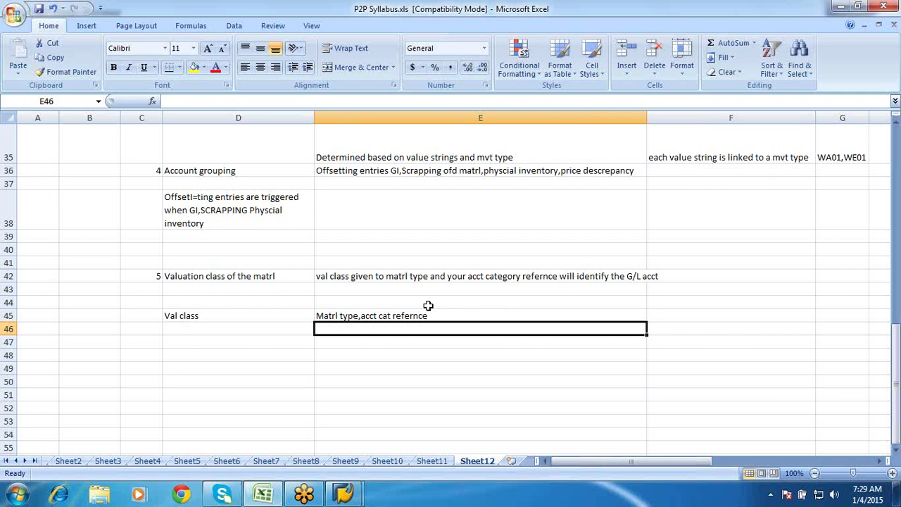
{"action": "scroll", "coordinate": [428, 305], "scroll_direction": "up", "scroll_amount": 3}
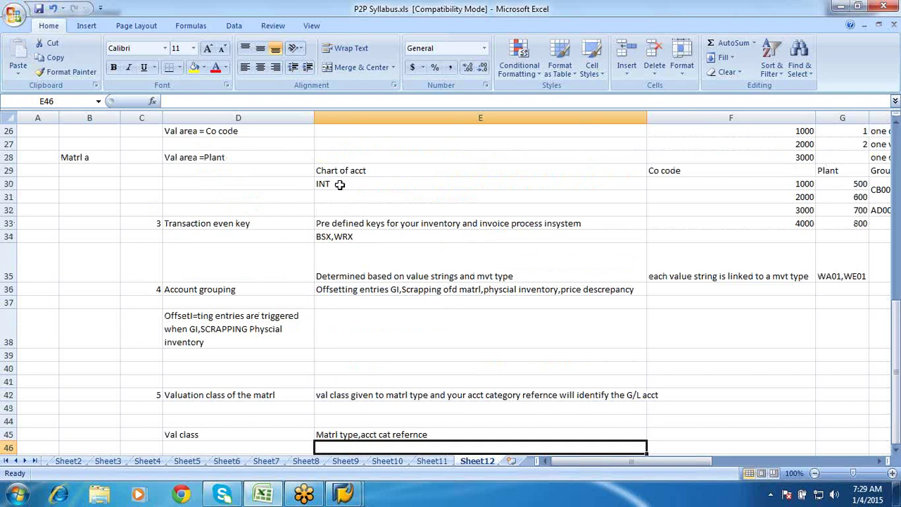
{"action": "scroll", "coordinate": [339, 184], "scroll_direction": "up", "scroll_amount": 2}
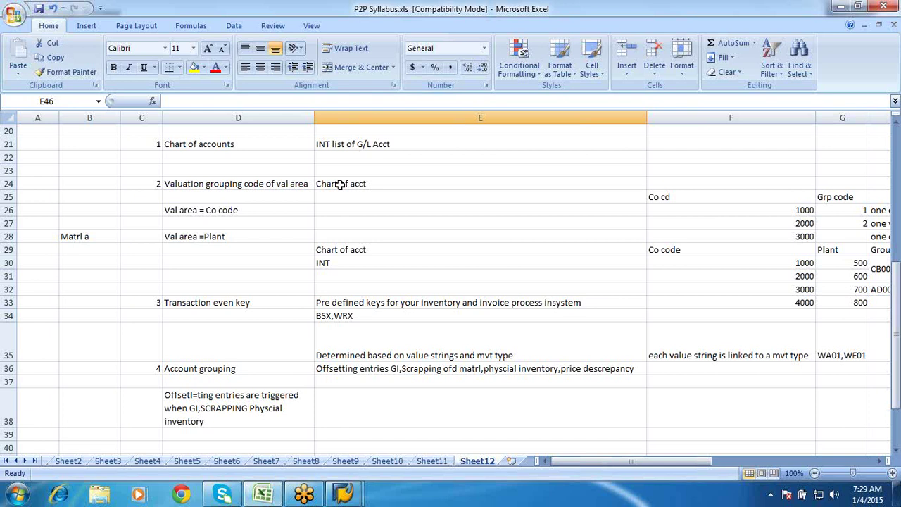
{"action": "scroll", "coordinate": [340, 185], "scroll_direction": "down", "scroll_amount": 1}
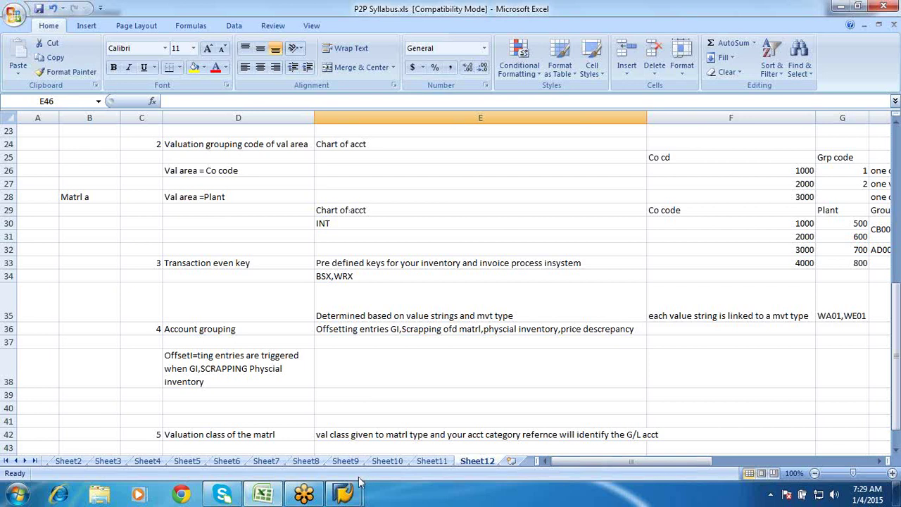
Step: Switch to SAP, run transaction SPRO and display the SAP Reference IMG
{"action": "left_click", "coordinate": [345, 492]}
{"action": "left_click", "coordinate": [380, 433]}
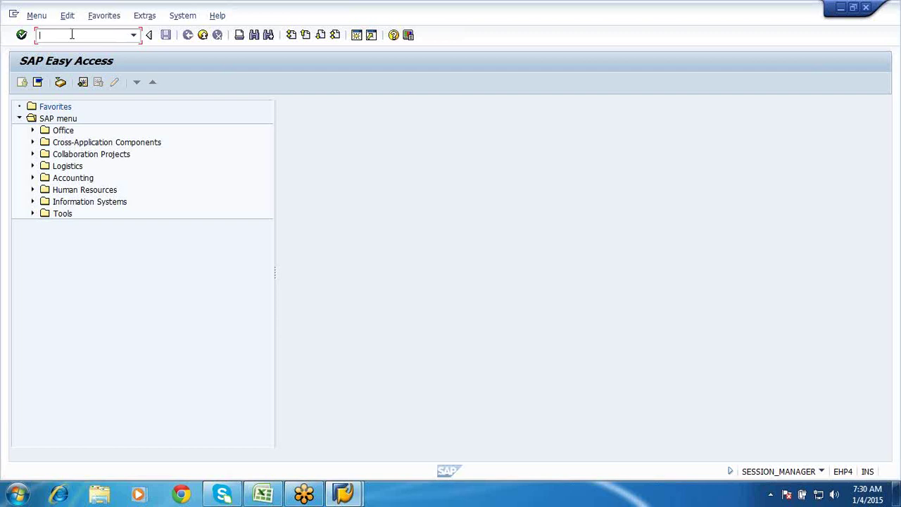
{"action": "key", "text": "Return"}
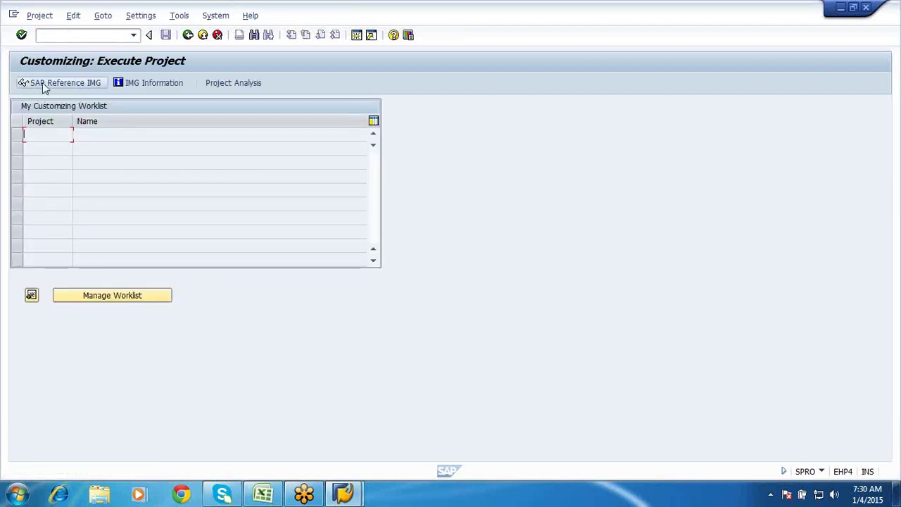
{"action": "left_click", "coordinate": [42, 82]}
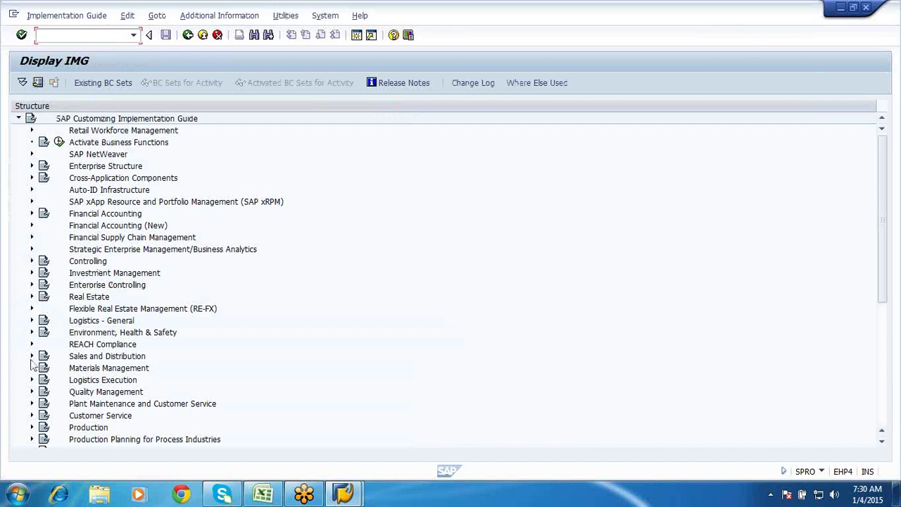
Step: Open the Define Price Control for Material Types activity under Materials Management, Valuation and Account Assignment
{"action": "left_click", "coordinate": [31, 369]}
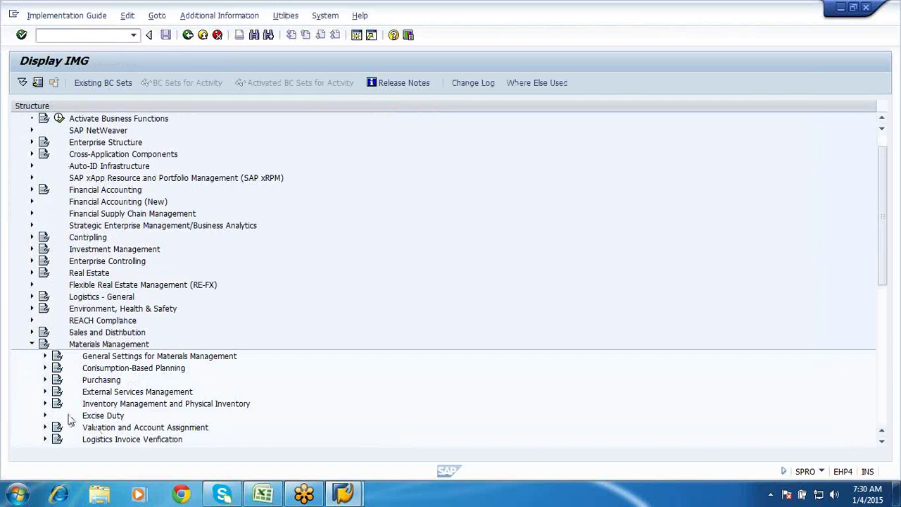
{"action": "scroll", "coordinate": [63, 440], "scroll_direction": "down", "scroll_amount": 2}
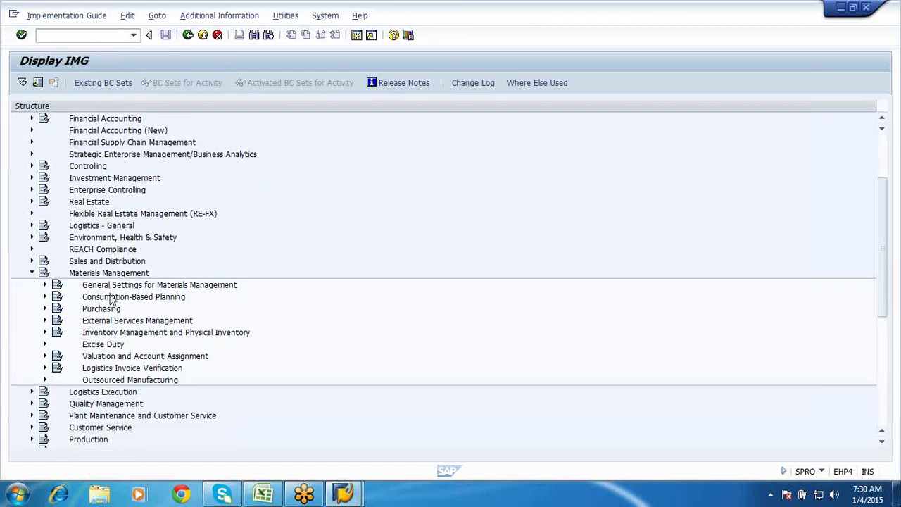
{"action": "left_click", "coordinate": [44, 356]}
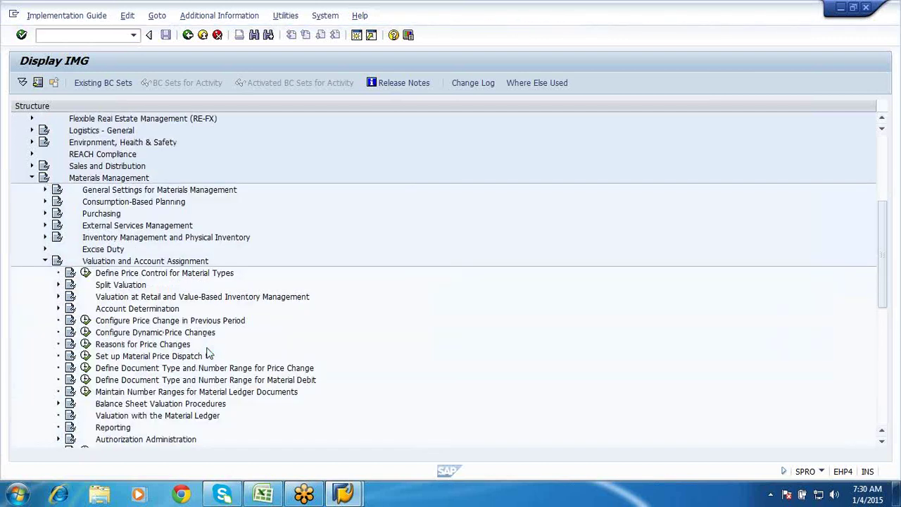
{"action": "scroll", "coordinate": [207, 354], "scroll_direction": "down", "scroll_amount": 4}
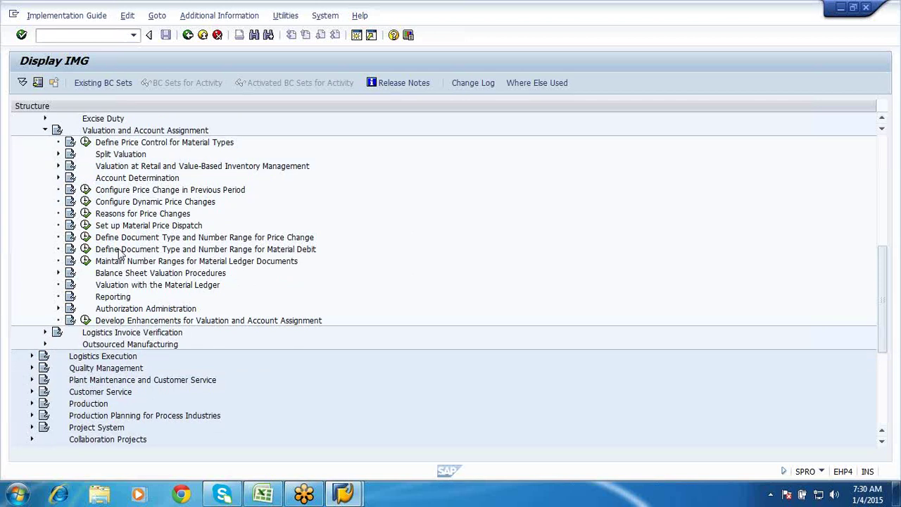
{"action": "left_click", "coordinate": [85, 143]}
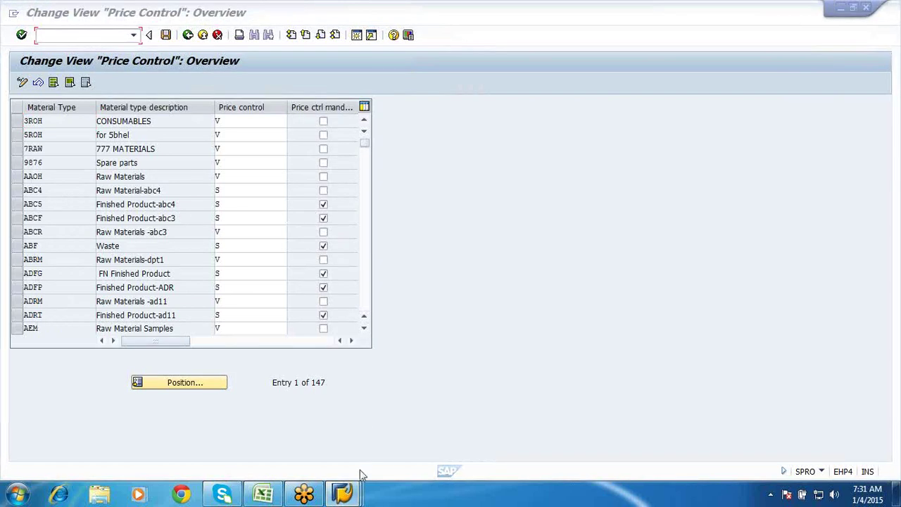
Step: In the free SAP session, run transaction MM02 for material 1556 and continue from the view selection to its organizational levels
{"action": "mouse_move", "coordinate": [342, 492]}
{"action": "left_click", "coordinate": [486, 423]}
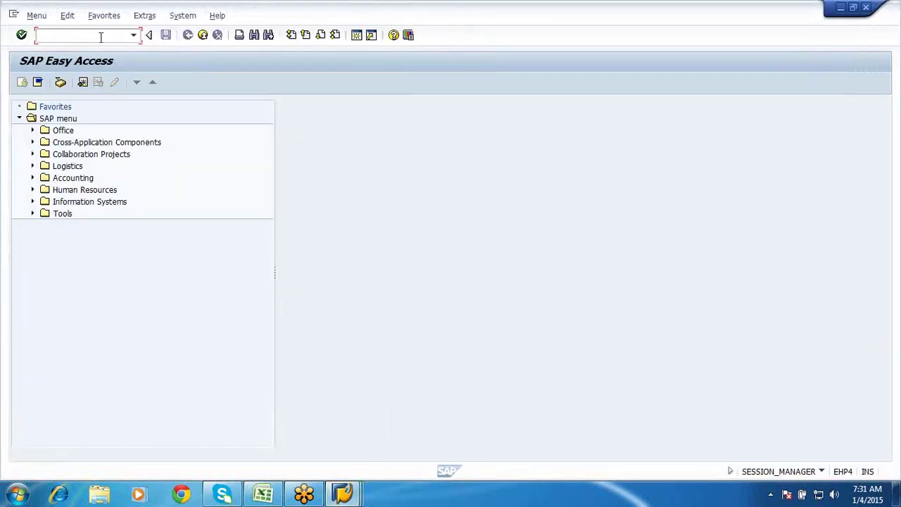
{"action": "key", "text": "Return"}
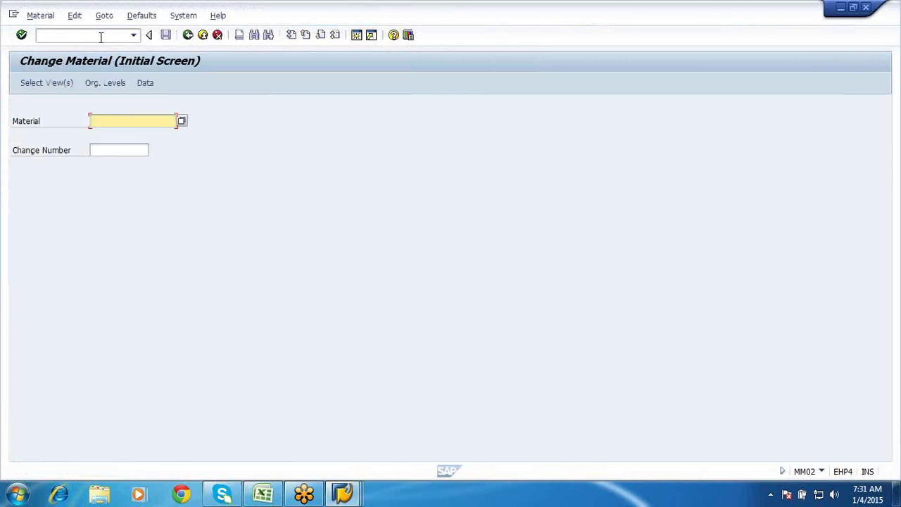
{"action": "type", "text": "1556"}
{"action": "key", "text": "Return"}
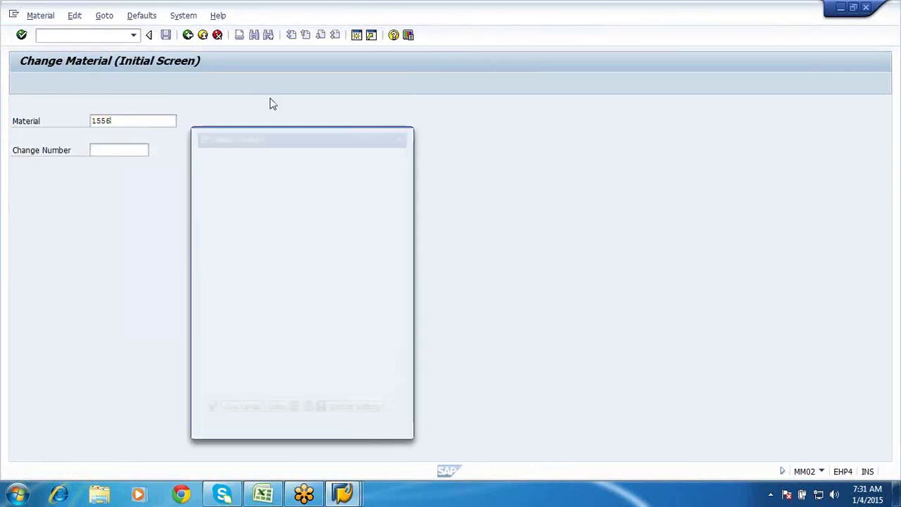
{"action": "left_click", "coordinate": [199, 170]}
{"action": "left_click", "coordinate": [199, 170]}
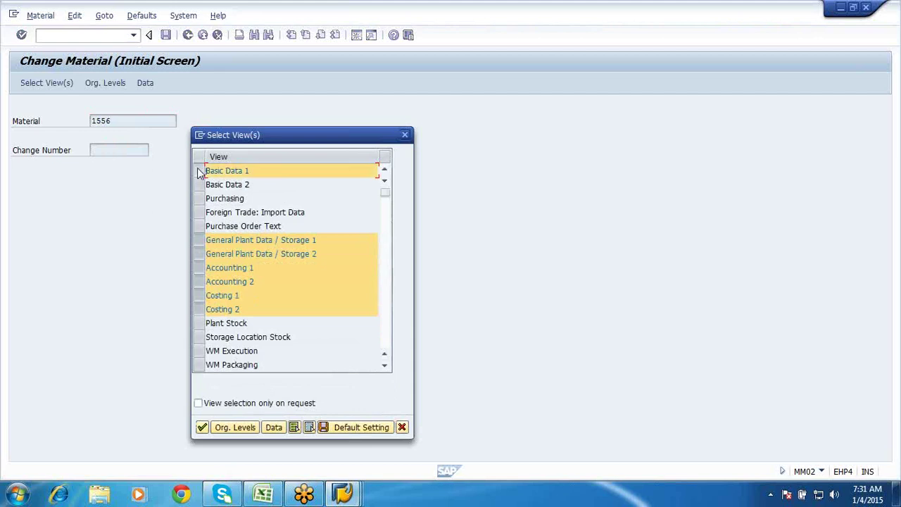
{"action": "left_click", "coordinate": [234, 427]}
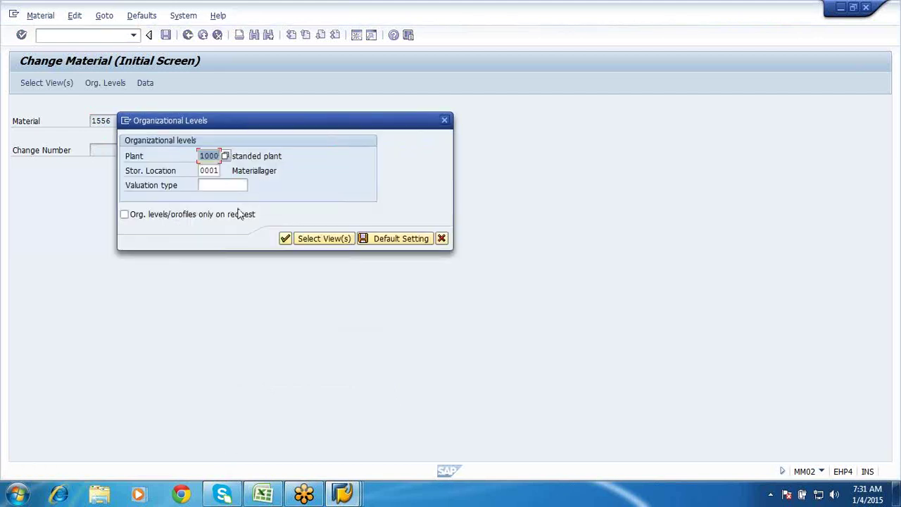
Step: Set the plant to SFP1 and the storage location to SFRM, and open the material for changing
{"action": "key", "text": "Delete"}
{"action": "type", "text": "S"}
{"action": "left_click", "coordinate": [209, 175]}
{"action": "left_click", "coordinate": [210, 171]}
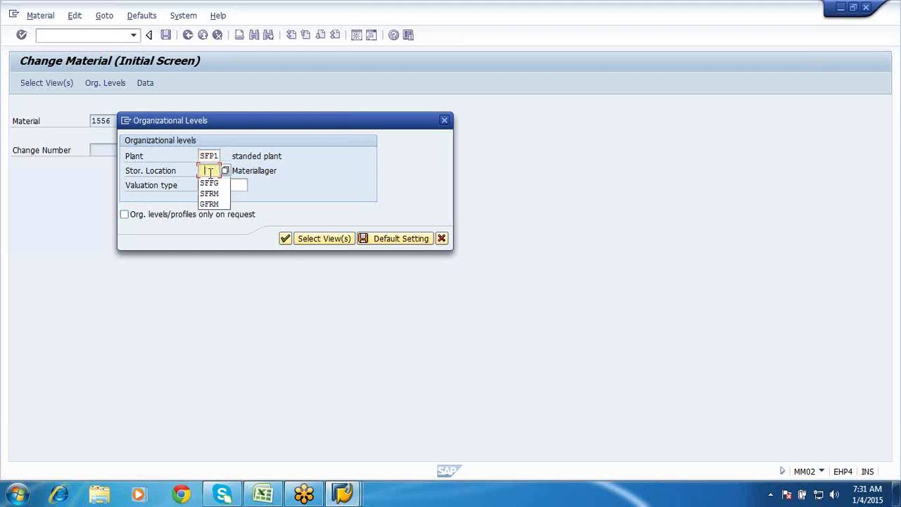
{"action": "key", "text": "Down"}
{"action": "key", "text": "Down"}
{"action": "key", "text": "Return"}
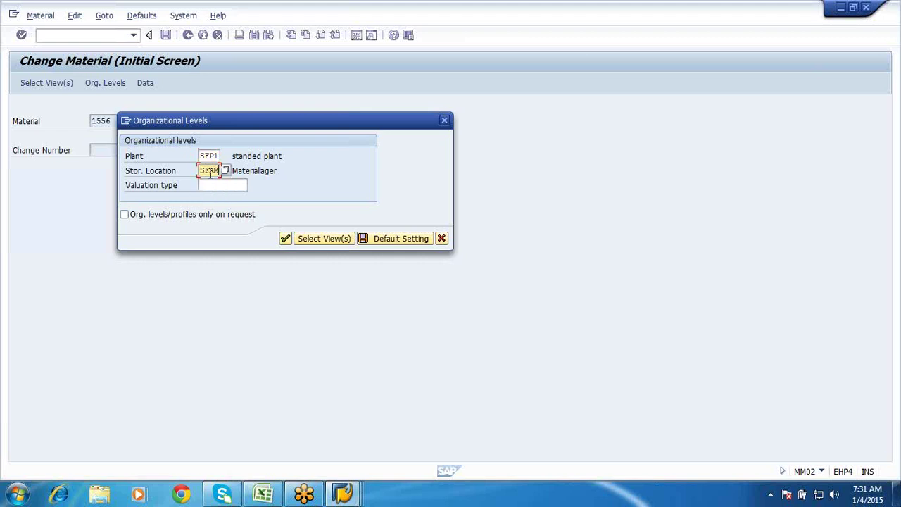
{"action": "left_click", "coordinate": [285, 239]}
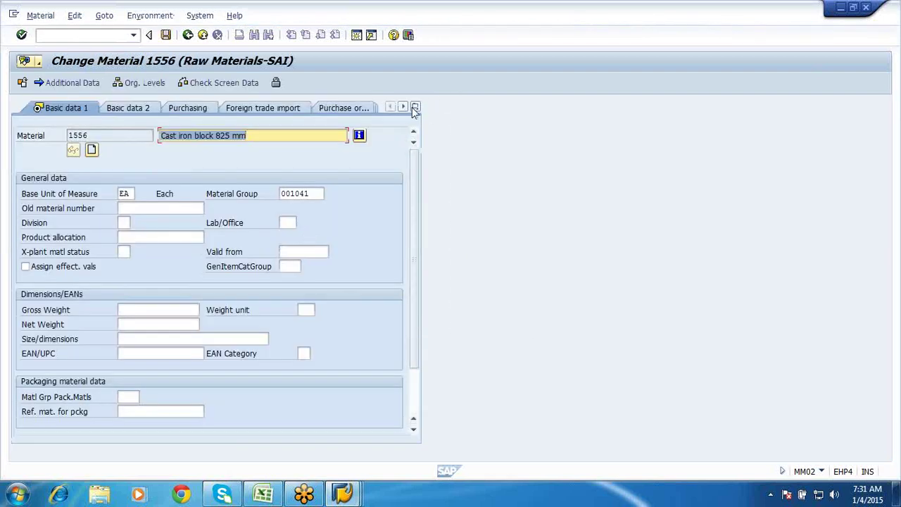
Step: Open the Accounting 1 view of material 1556, and check its price control and its material type in the information window
{"action": "left_click", "coordinate": [416, 107]}
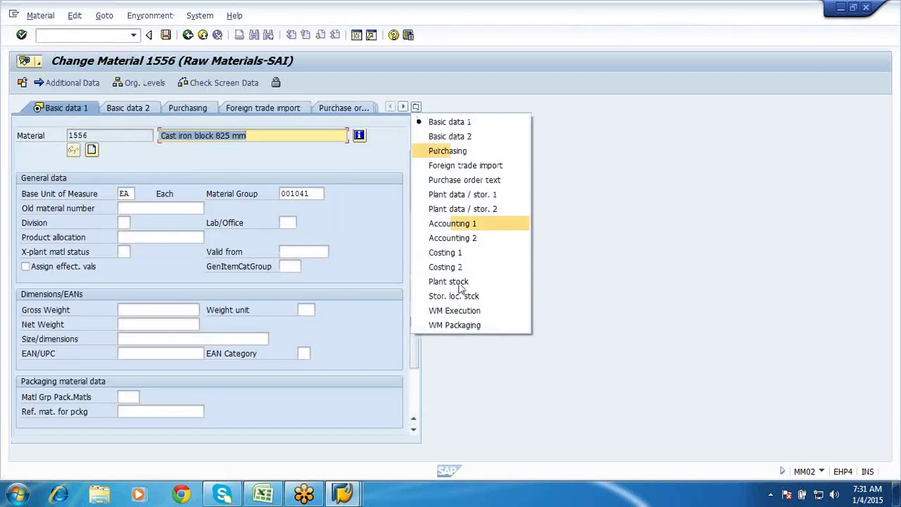
{"action": "left_click", "coordinate": [447, 227]}
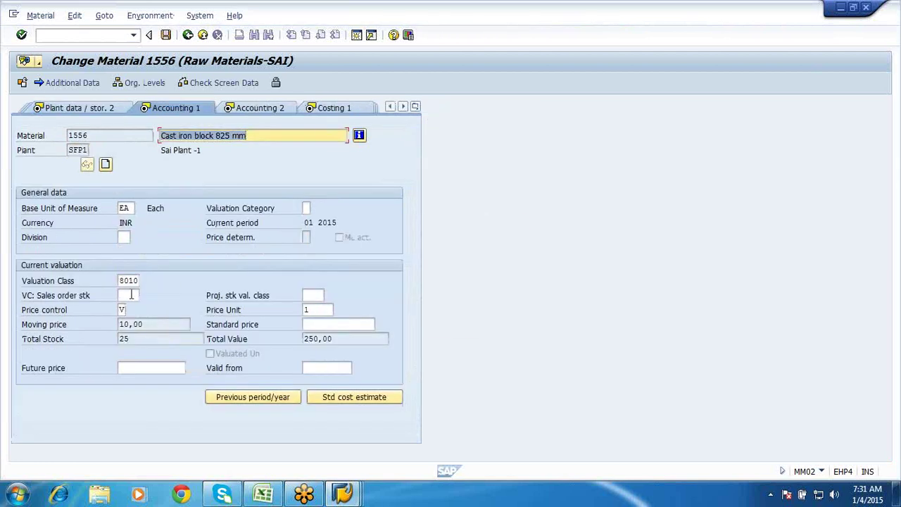
{"action": "left_click", "coordinate": [122, 309]}
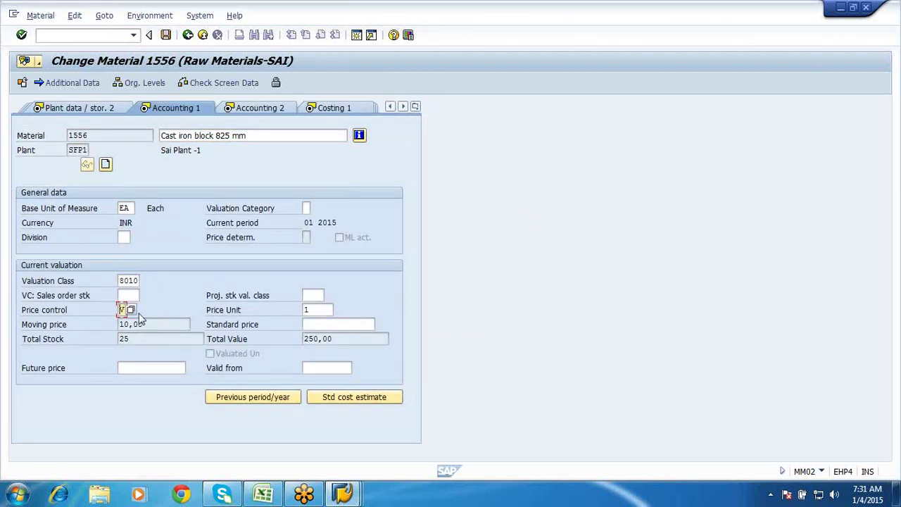
{"action": "left_click", "coordinate": [359, 135]}
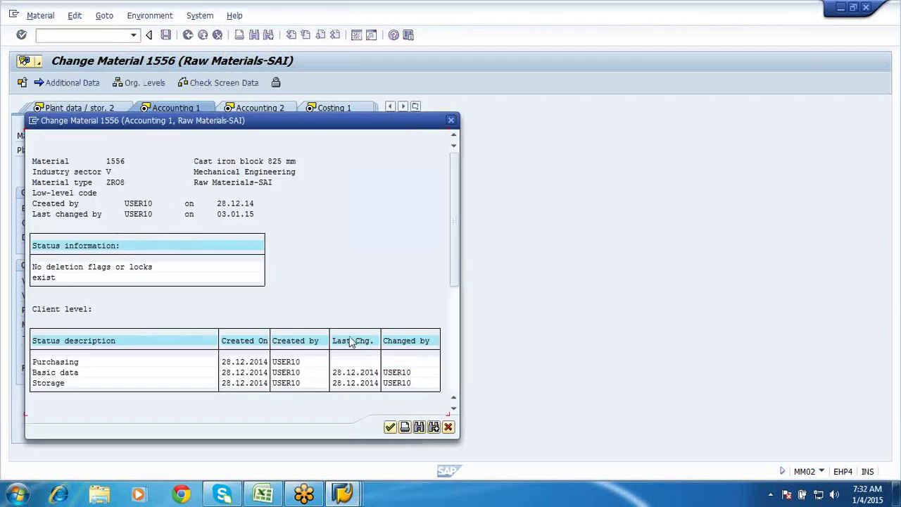
{"action": "left_click", "coordinate": [448, 427]}
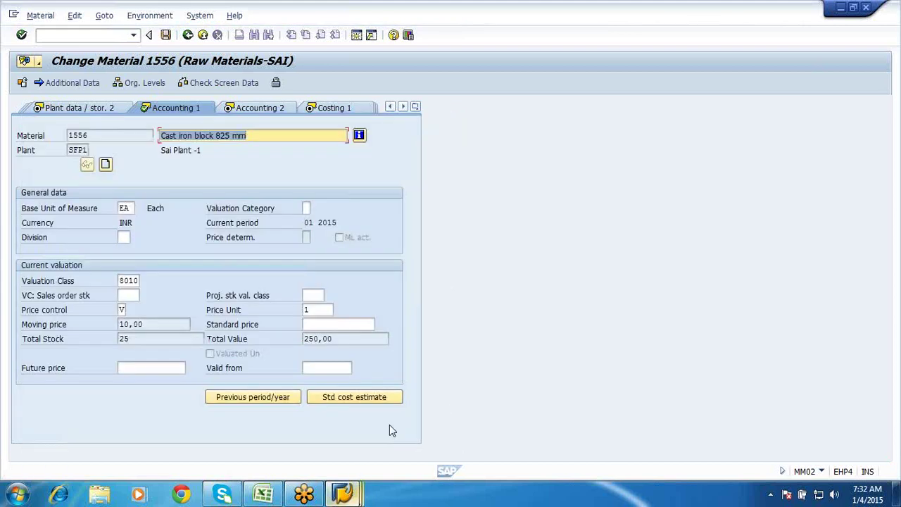
Step: Switch to the Price Control overview, position the list on material type ZRO8 and check its price control
{"action": "left_click", "coordinate": [342, 493]}
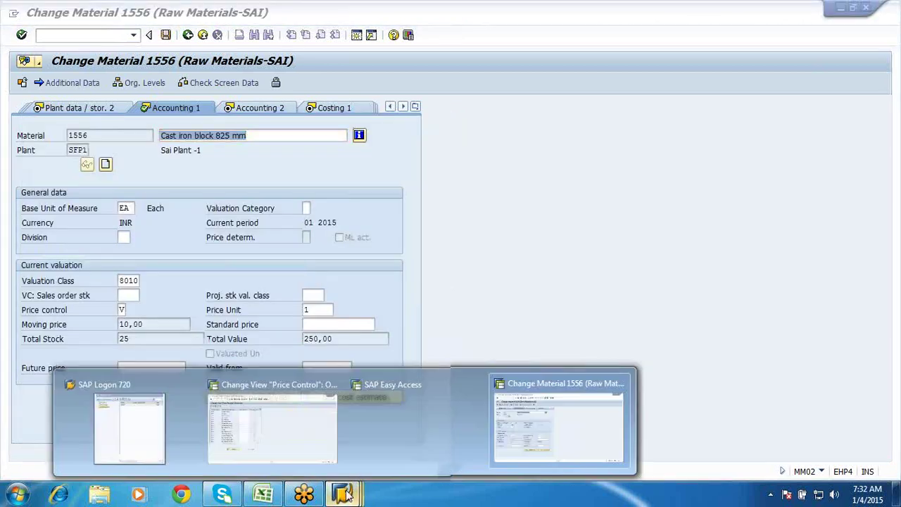
{"action": "left_click", "coordinate": [279, 400]}
{"action": "left_click", "coordinate": [211, 383]}
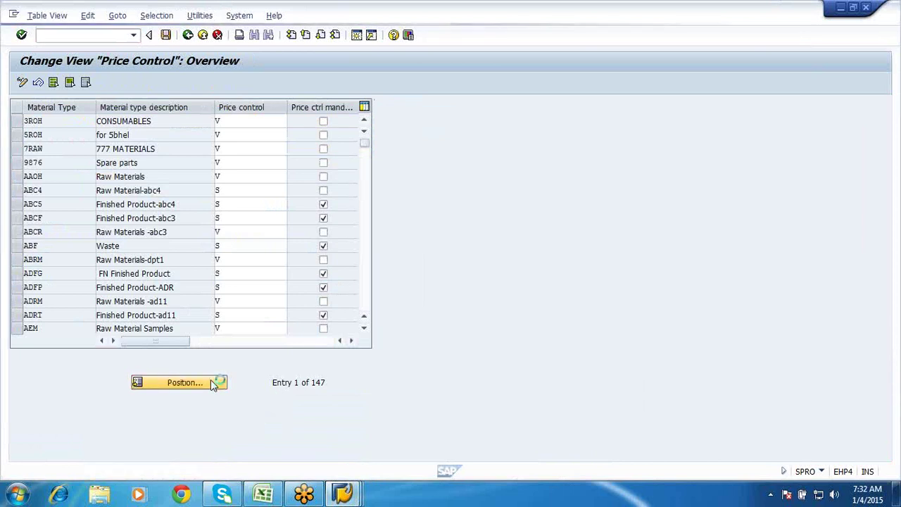
{"action": "type", "text": "zrc8"}
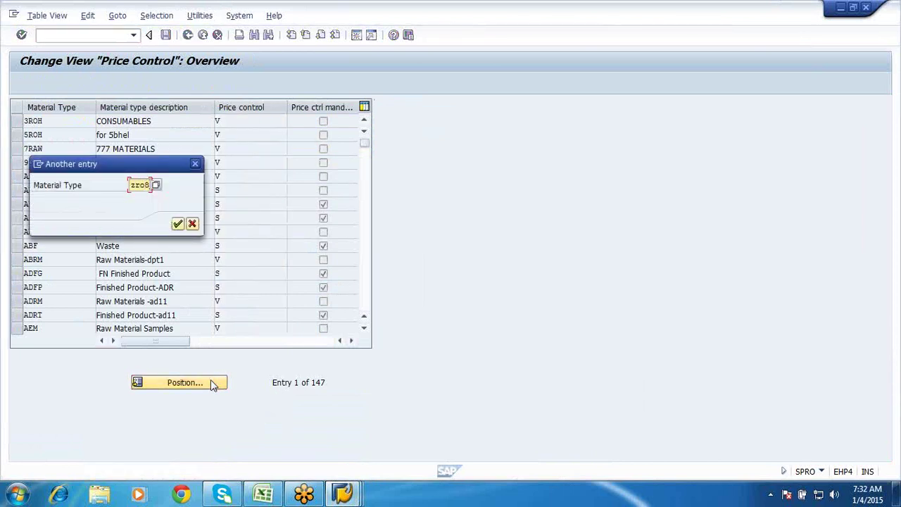
{"action": "key", "text": "Return"}
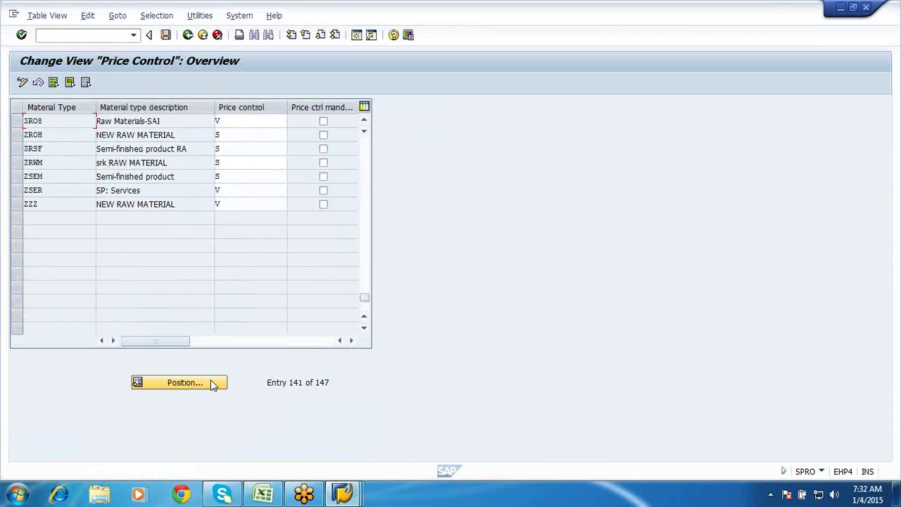
{"action": "left_click", "coordinate": [247, 120]}
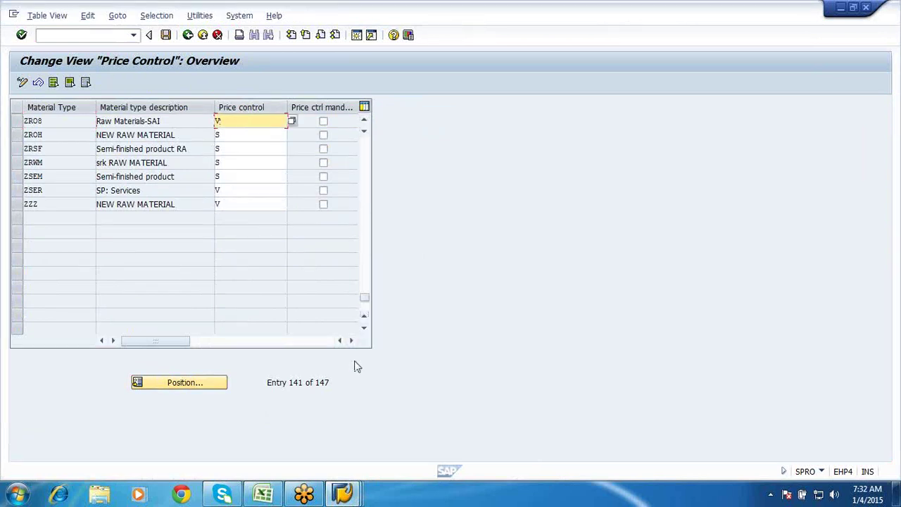
{"action": "mouse_move", "coordinate": [343, 493]}
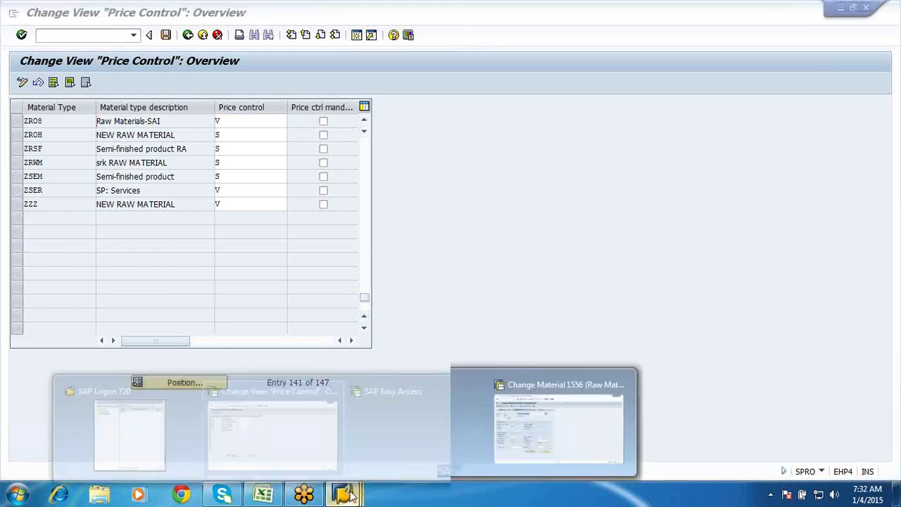
{"action": "left_click", "coordinate": [293, 432]}
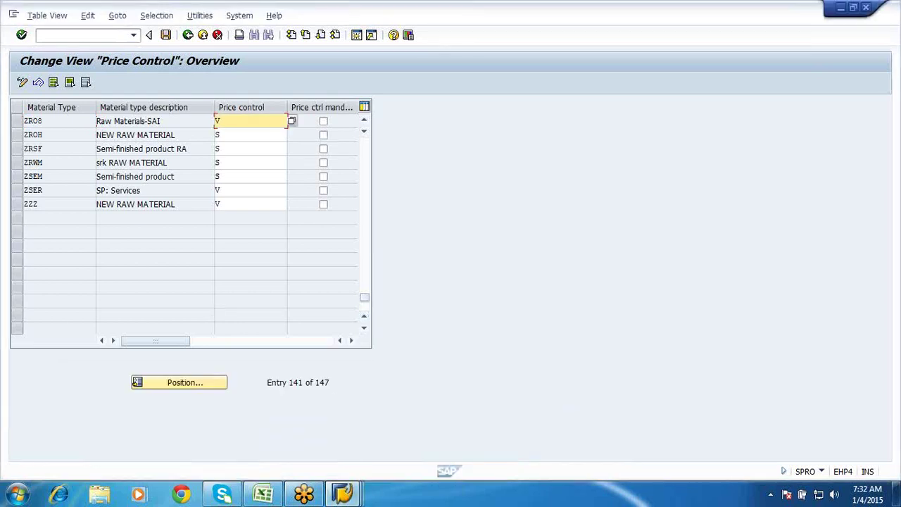
Step: Return to the Change Material session and enter S as the price control of material 1556
{"action": "mouse_move", "coordinate": [343, 493]}
{"action": "left_click", "coordinate": [556, 431]}
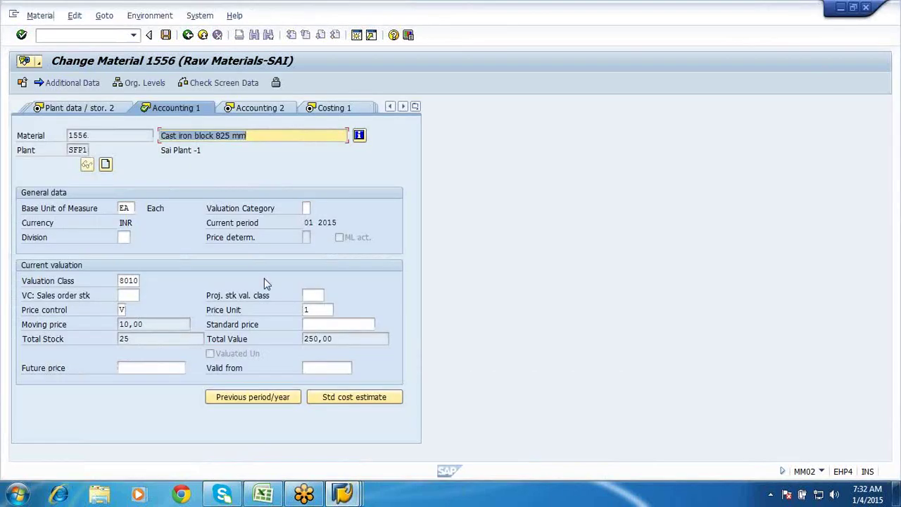
{"action": "left_click", "coordinate": [123, 310]}
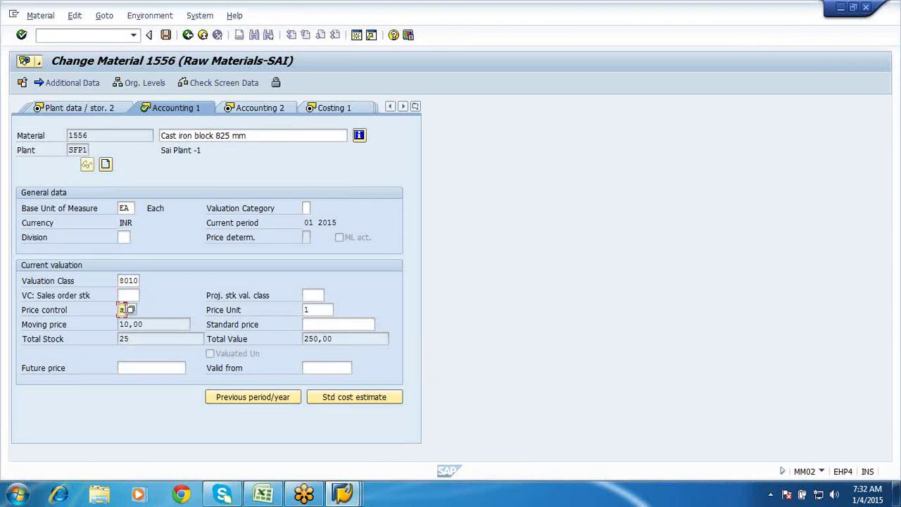
Step: Switch to the Price Control overview and check whether price control is mandatory for material type ZRO8
{"action": "mouse_move", "coordinate": [343, 493]}
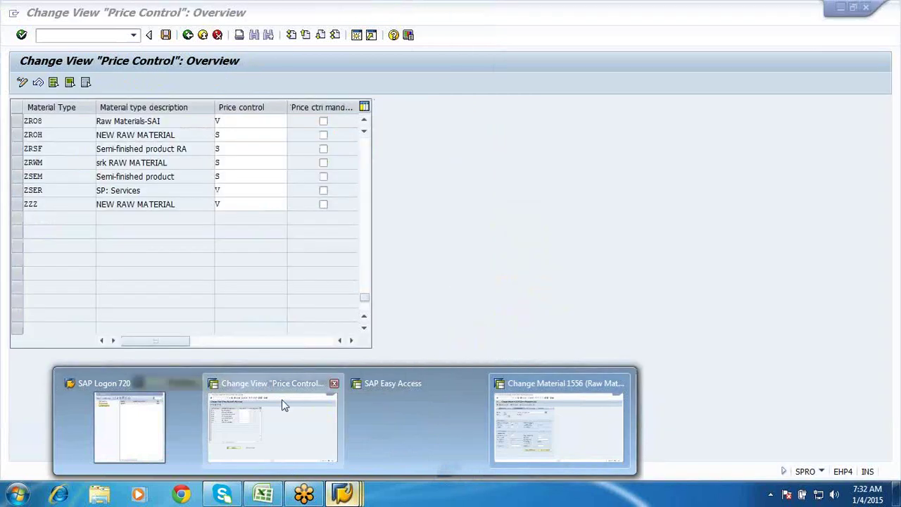
{"action": "left_click", "coordinate": [282, 399]}
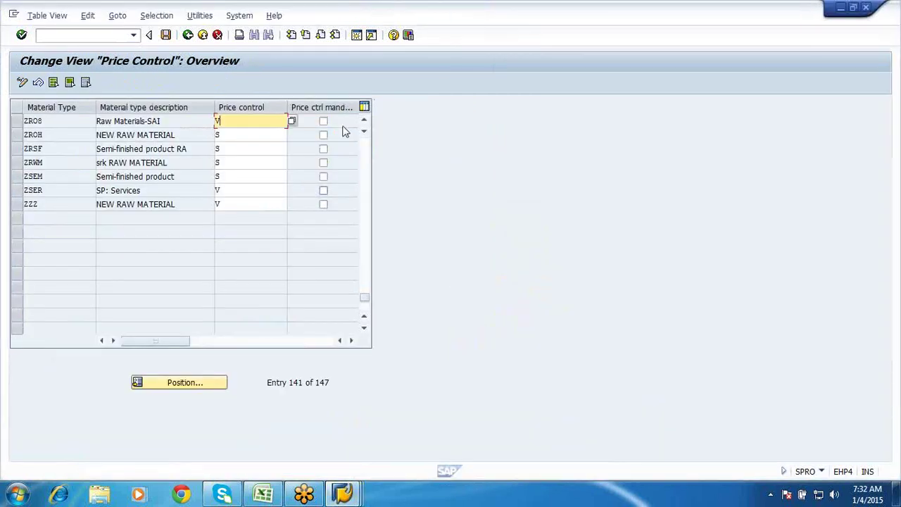
{"action": "left_click", "coordinate": [322, 124]}
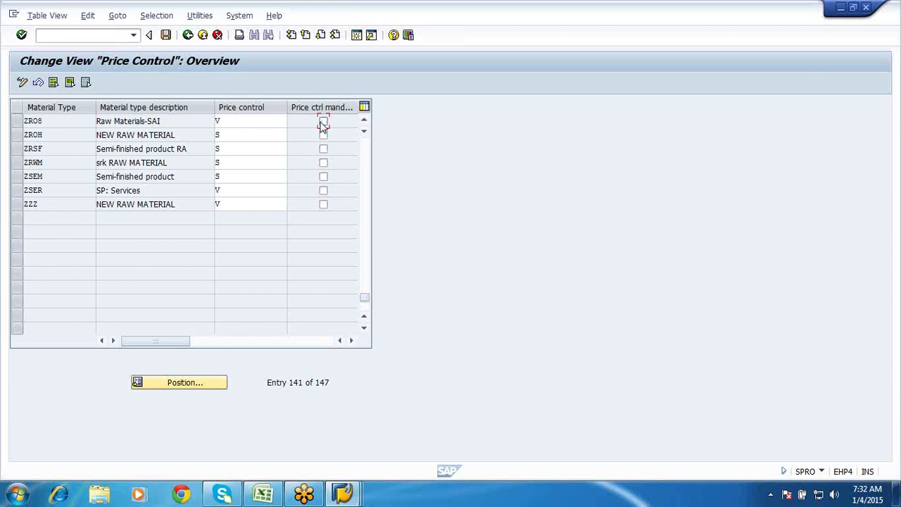
{"action": "left_click", "coordinate": [345, 491]}
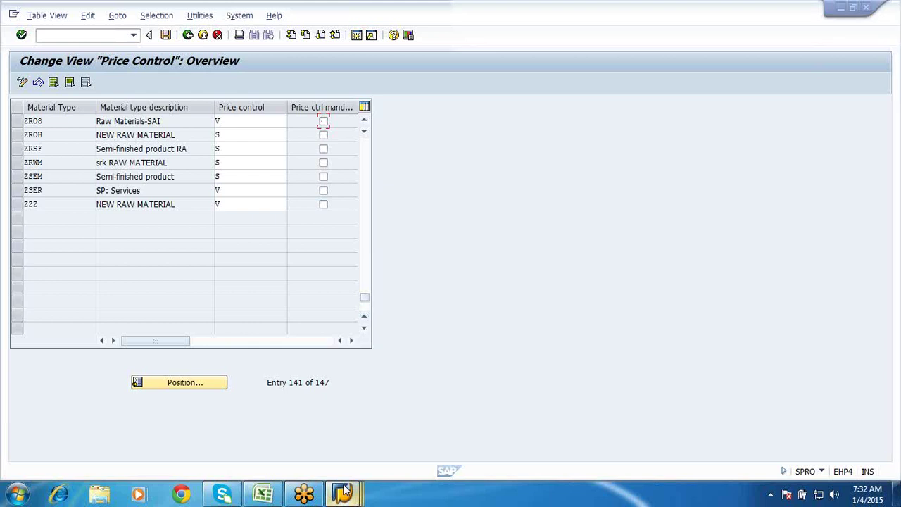
{"action": "left_click", "coordinate": [283, 429]}
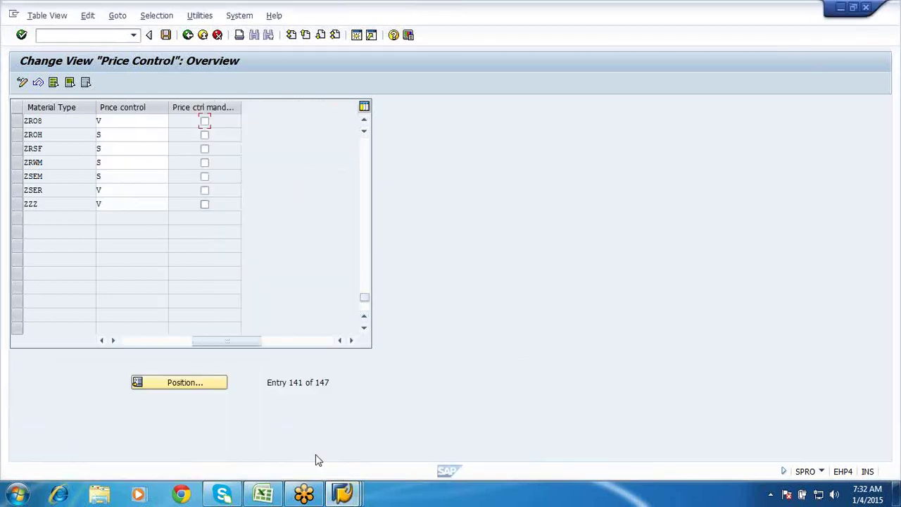
Step: Return to material 1556 and confirm the changed price control so that its prices are recalculated
{"action": "left_click", "coordinate": [343, 493]}
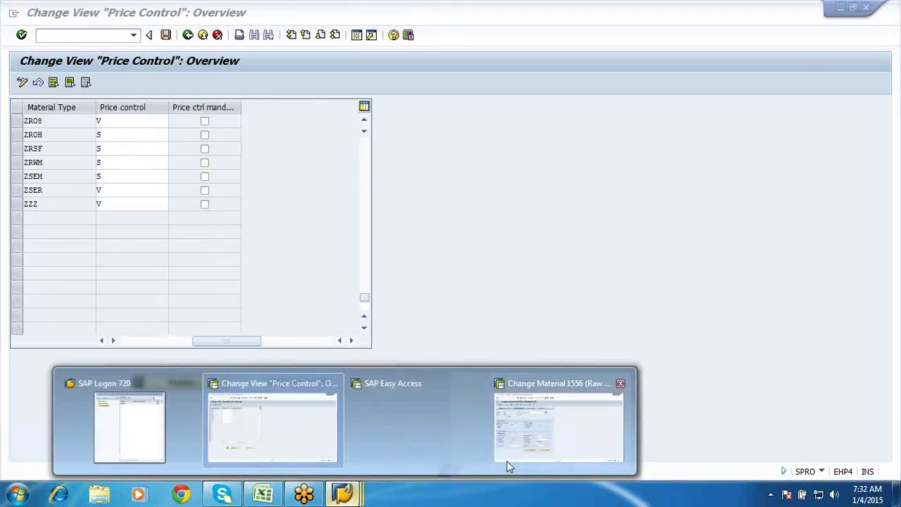
{"action": "left_click", "coordinate": [507, 462]}
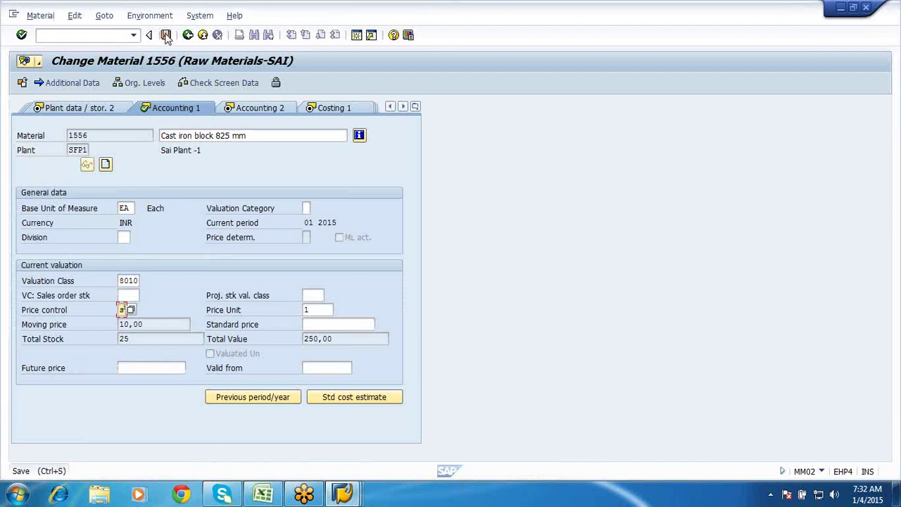
{"action": "key", "text": "Return"}
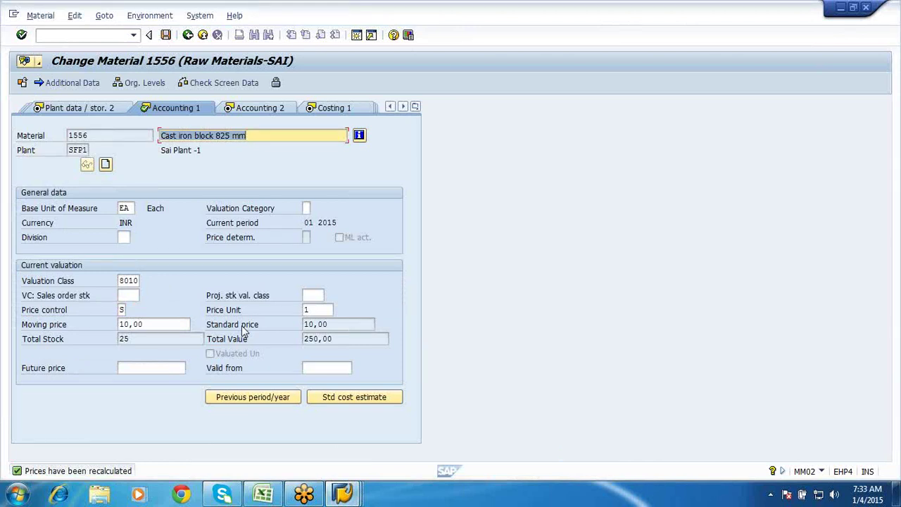
Step: Switch back to the Price Control overview, review the ZRO8 entry and leave the activity for the IMG structure
{"action": "left_click", "coordinate": [338, 495]}
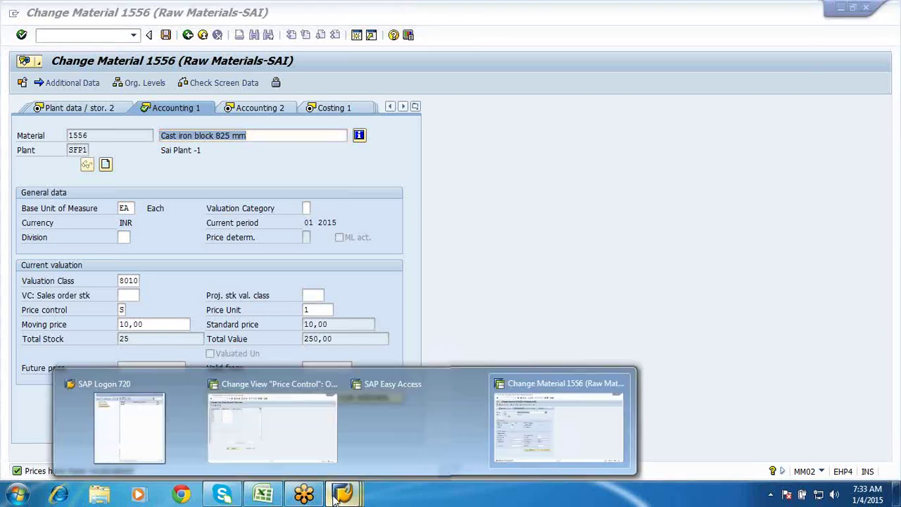
{"action": "left_click", "coordinate": [495, 442]}
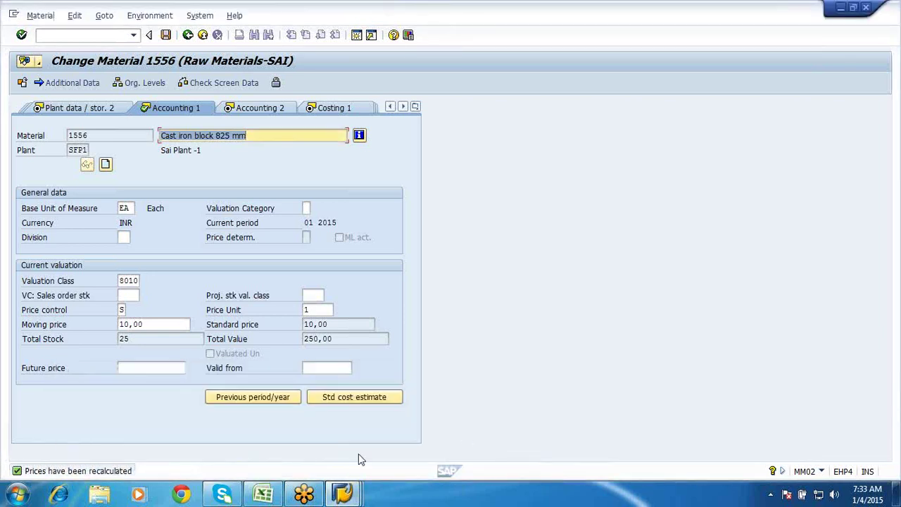
{"action": "left_click", "coordinate": [343, 495]}
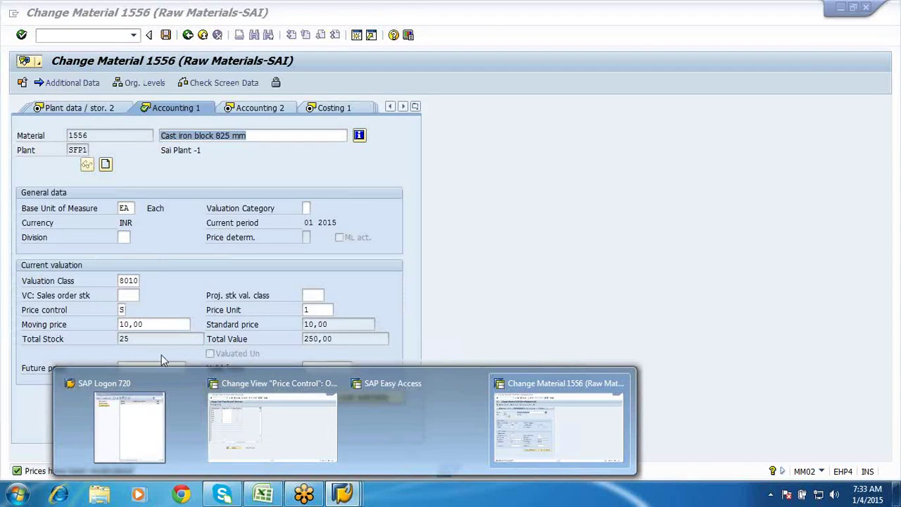
{"action": "left_click", "coordinate": [225, 395]}
{"action": "left_click", "coordinate": [129, 342]}
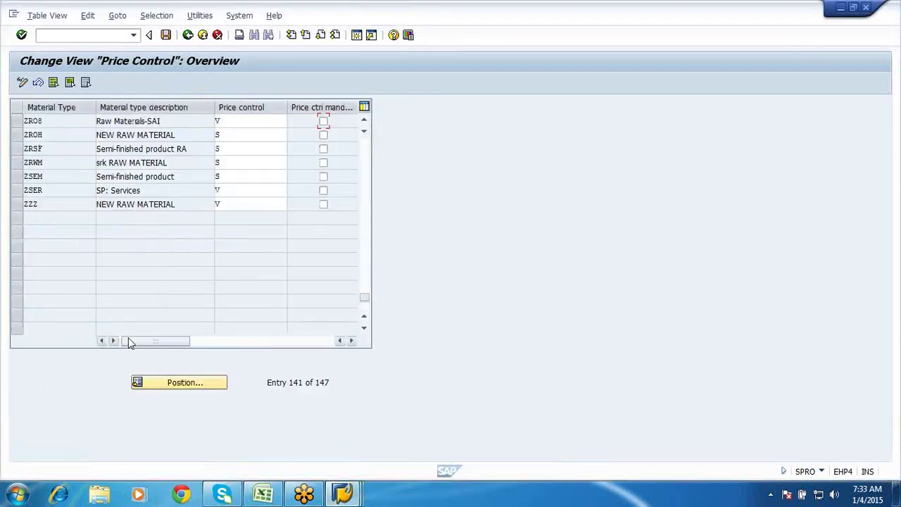
{"action": "left_click", "coordinate": [188, 36]}
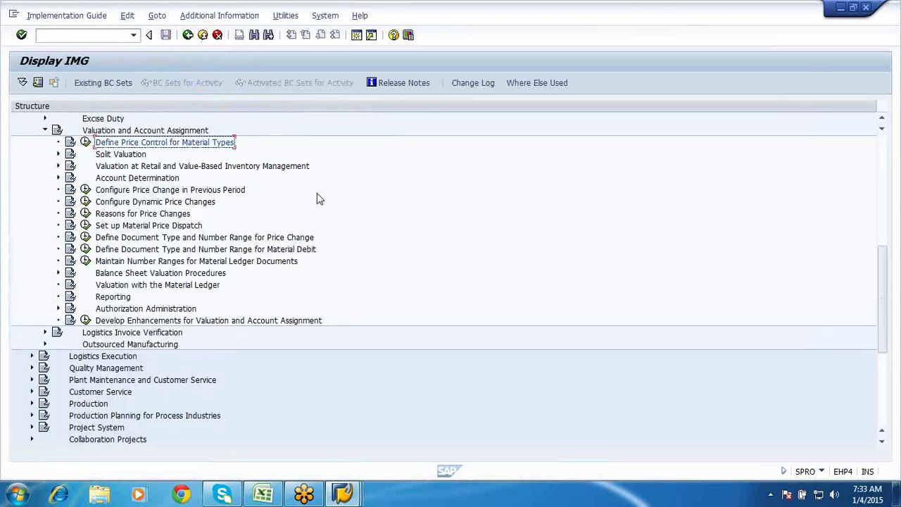
Step: Open the Define Attributes of Material Types activity under Logistics - General, Material Master, Basic Settings, Material Types
{"action": "scroll", "coordinate": [316, 197], "scroll_direction": "up", "scroll_amount": 5}
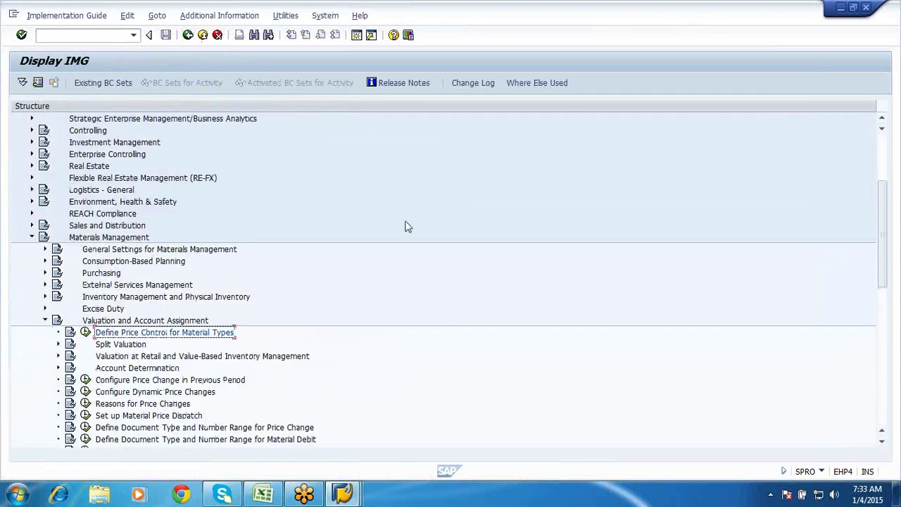
{"action": "left_click", "coordinate": [33, 192]}
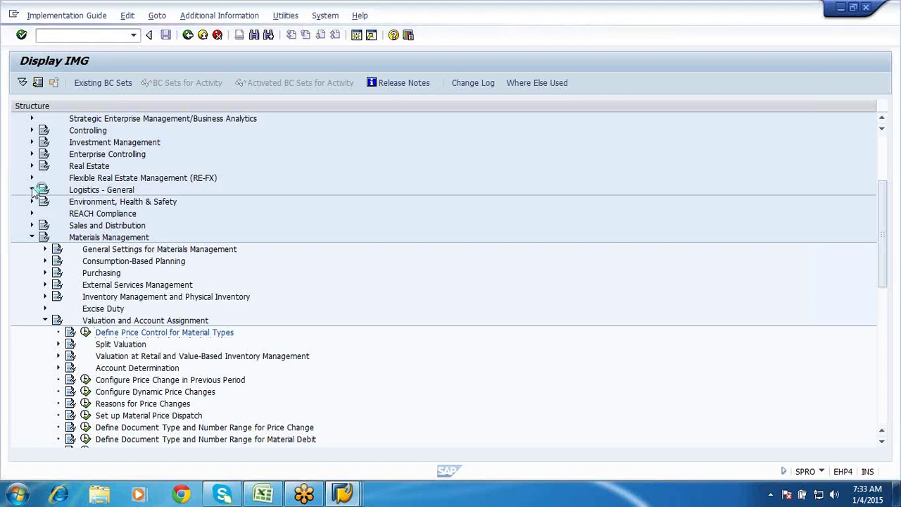
{"action": "left_click", "coordinate": [31, 190]}
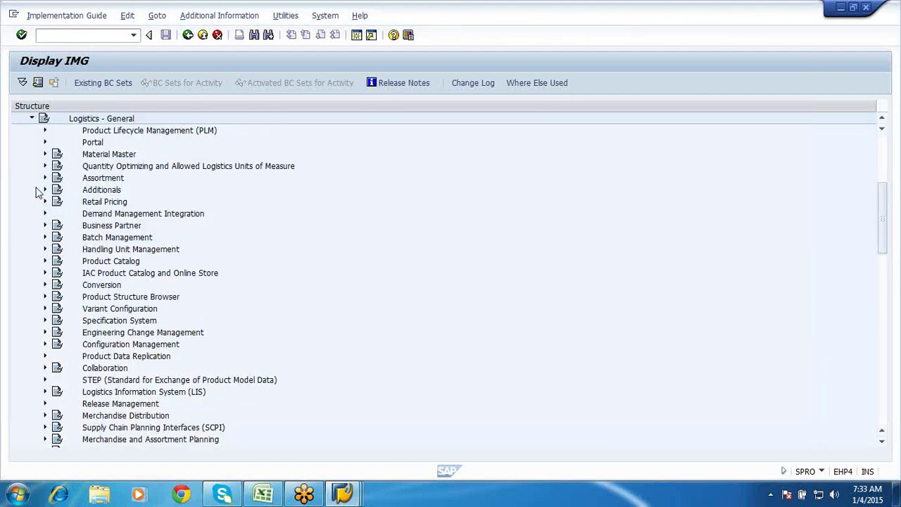
{"action": "left_click", "coordinate": [45, 154]}
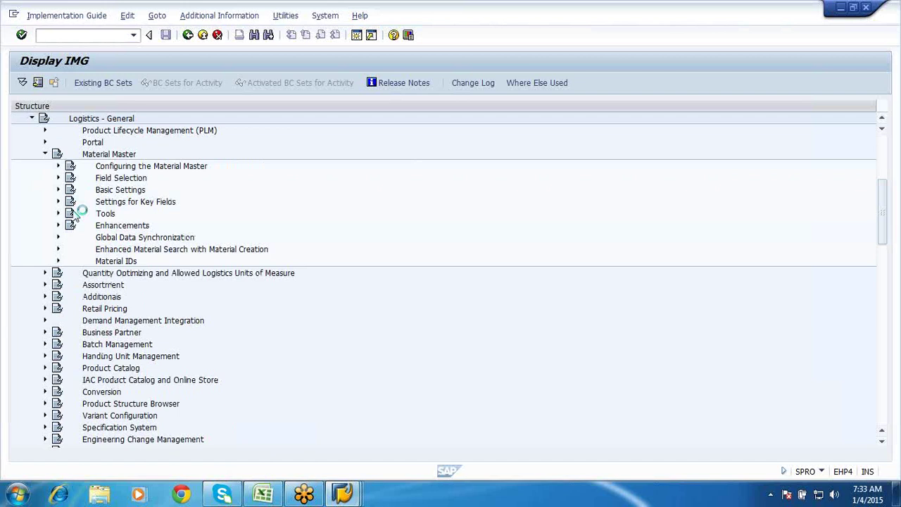
{"action": "left_click", "coordinate": [58, 190]}
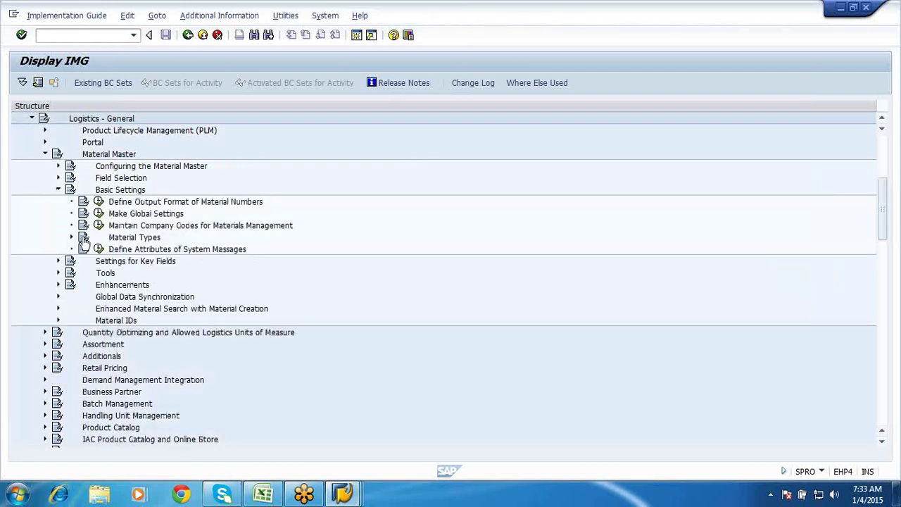
{"action": "left_click", "coordinate": [71, 238]}
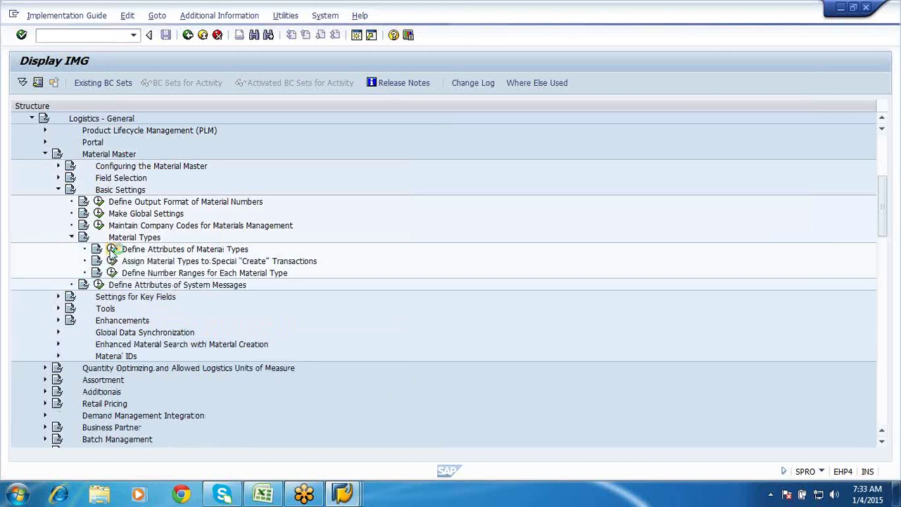
{"action": "left_click", "coordinate": [111, 250]}
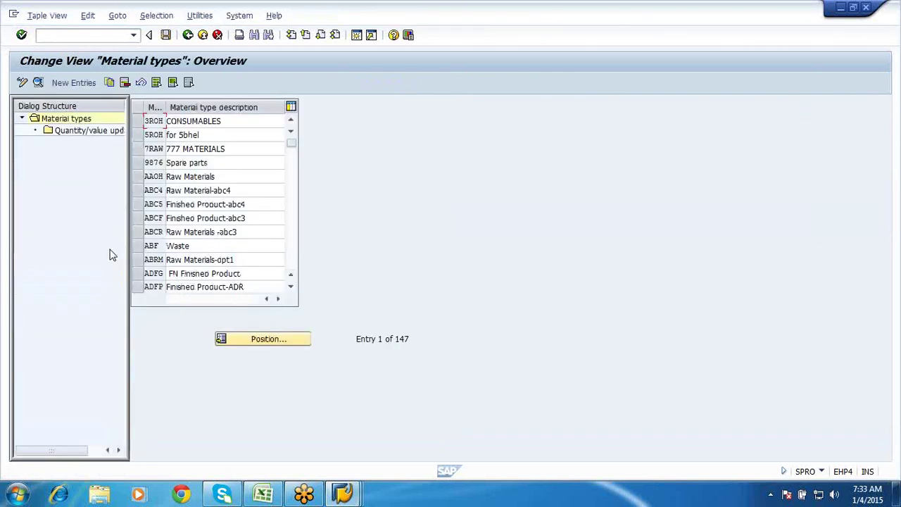
Step: Find material type ZRO8 in the Material types overview and open its details
{"action": "left_click", "coordinate": [274, 339]}
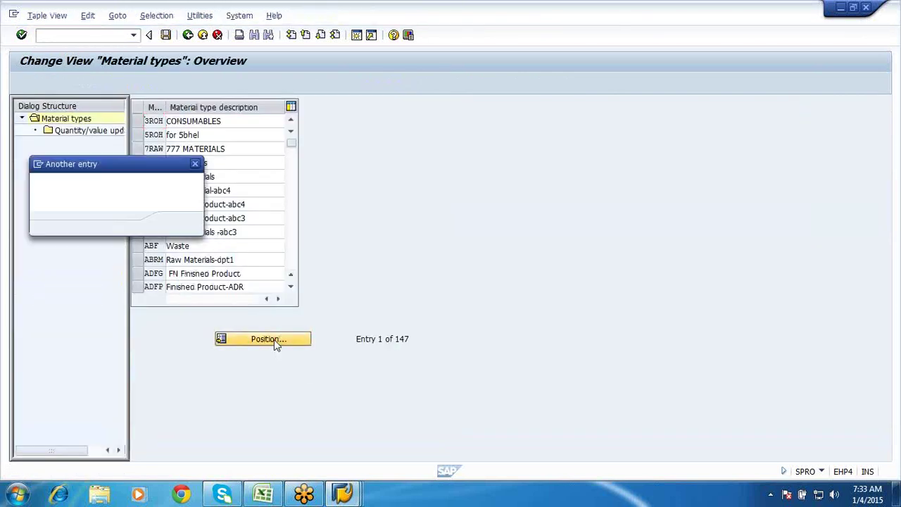
{"action": "type", "text": "zr01"}
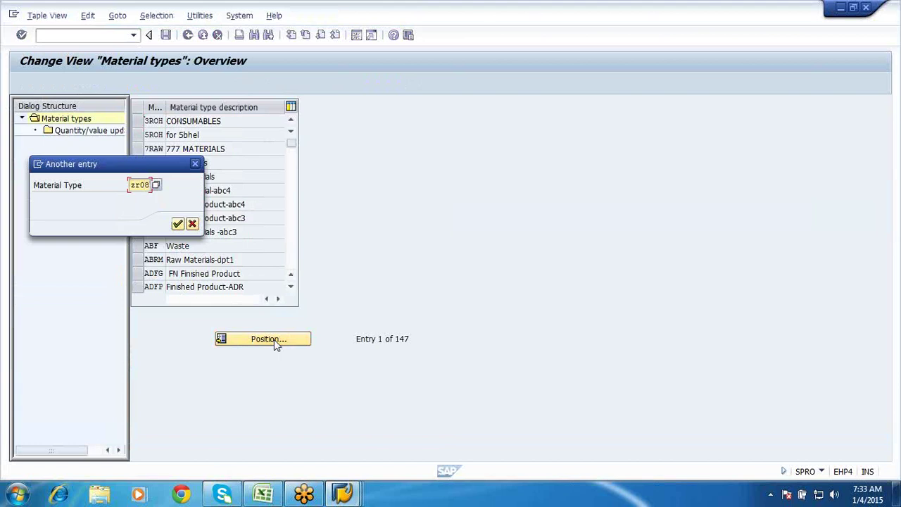
{"action": "key", "text": "Return"}
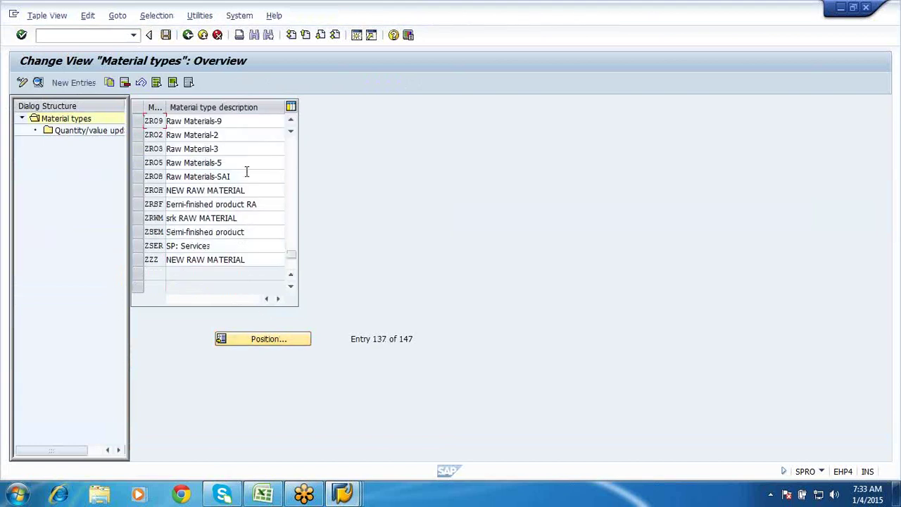
{"action": "left_click", "coordinate": [138, 177]}
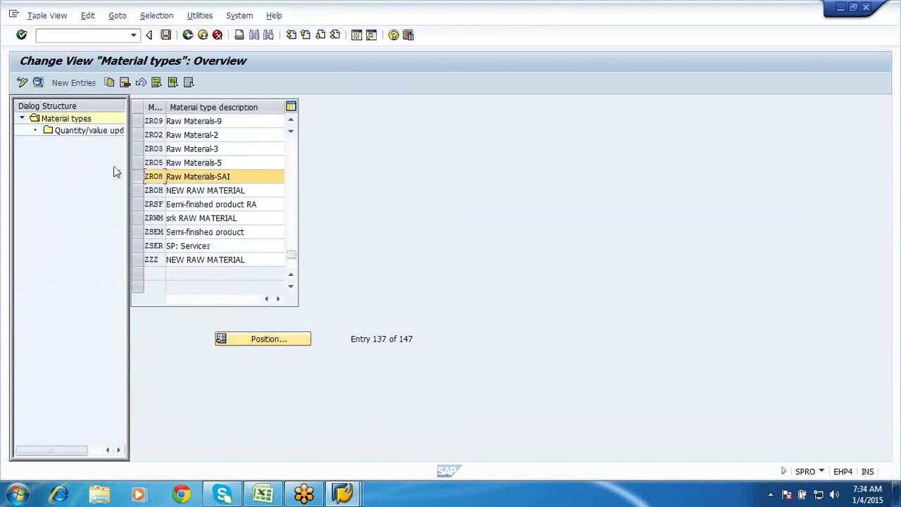
{"action": "left_click", "coordinate": [38, 83]}
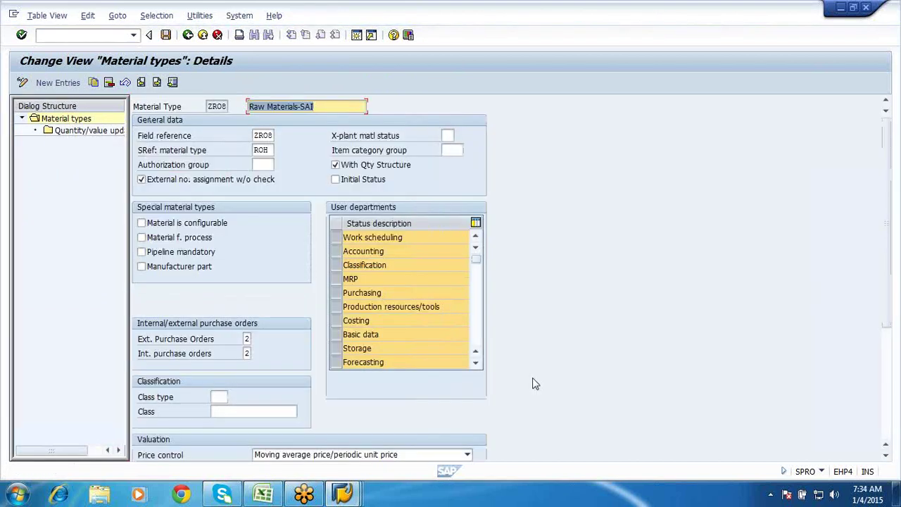
Step: Set the price control of material type ZRO8 to Standard price and save it under the proposed customizing request
{"action": "left_click", "coordinate": [889, 412]}
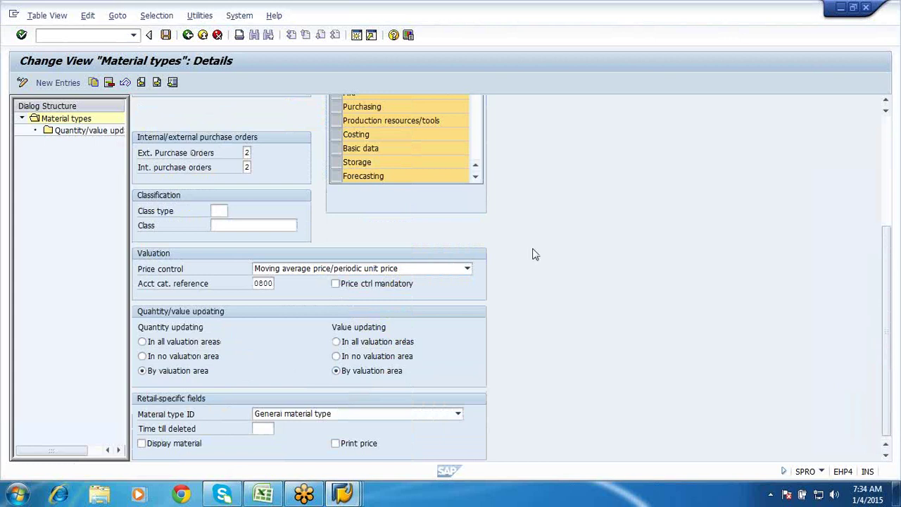
{"action": "left_click", "coordinate": [422, 268]}
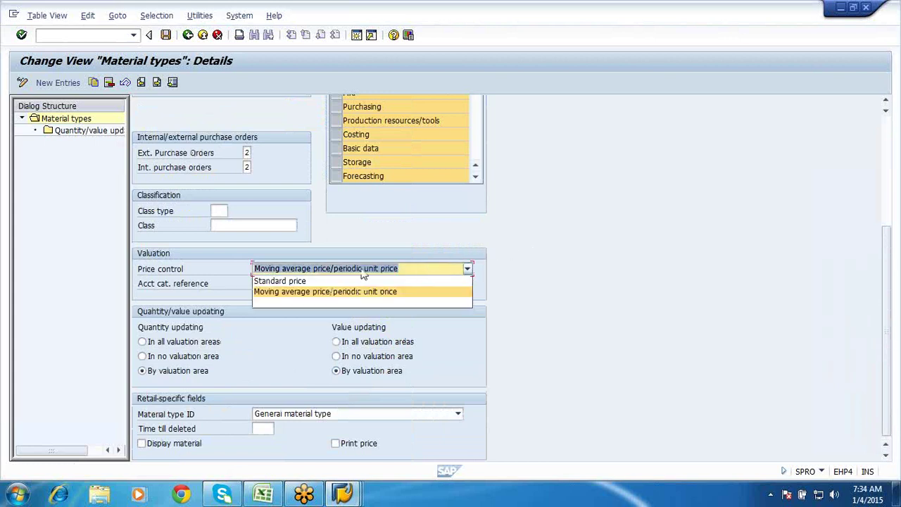
{"action": "left_click", "coordinate": [311, 282]}
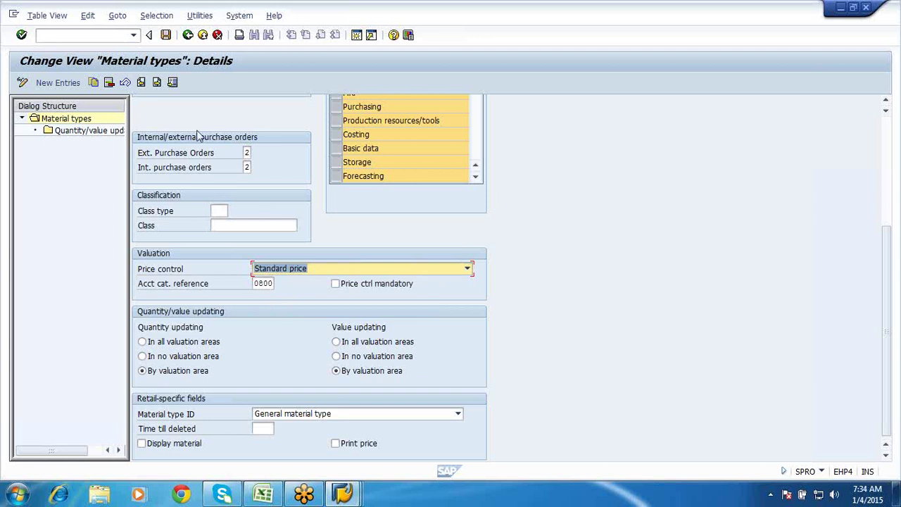
{"action": "left_click", "coordinate": [165, 35]}
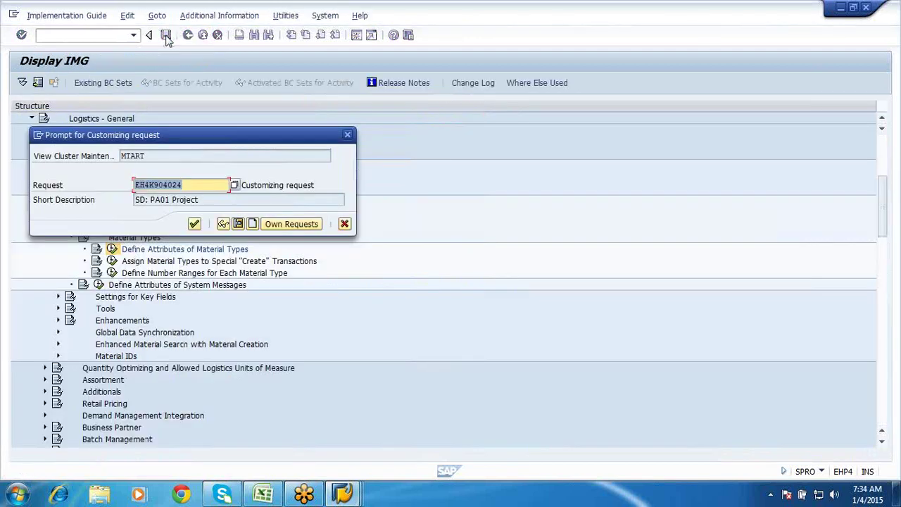
{"action": "left_click", "coordinate": [195, 224]}
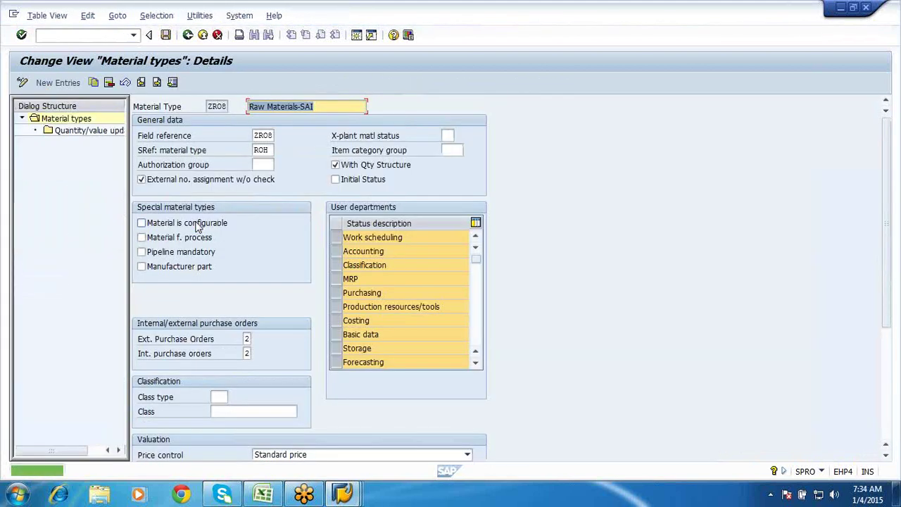
Step: Leave the material type activity for the IMG structure and collapse the Basic Settings and Material Master branches
{"action": "left_click", "coordinate": [187, 35]}
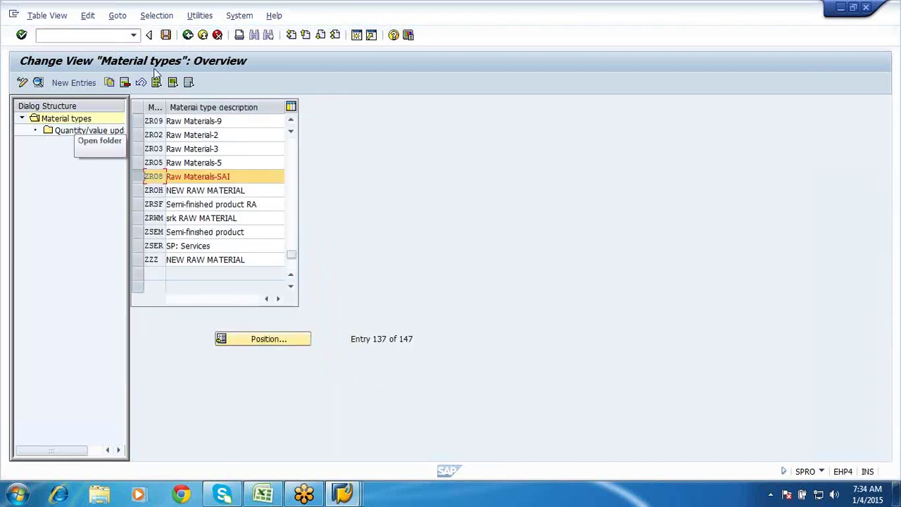
{"action": "left_click", "coordinate": [188, 37]}
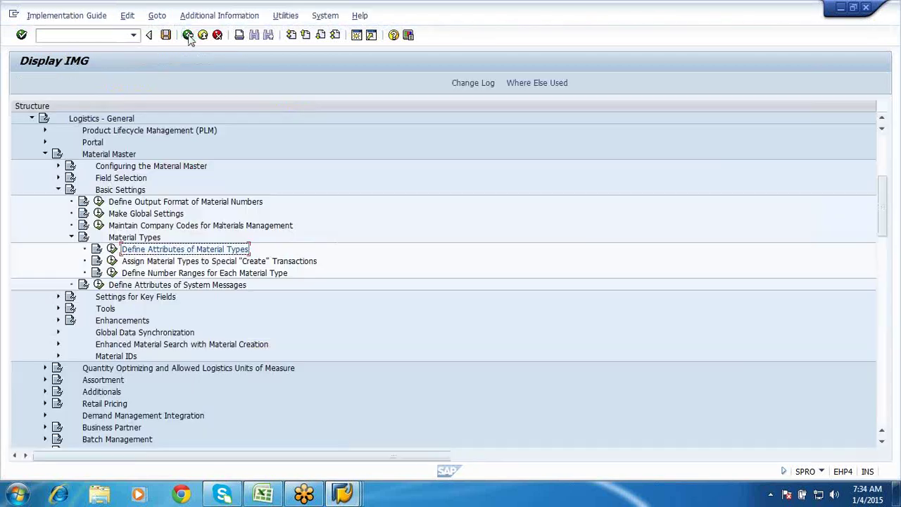
{"action": "left_click", "coordinate": [58, 190]}
{"action": "left_click", "coordinate": [45, 154]}
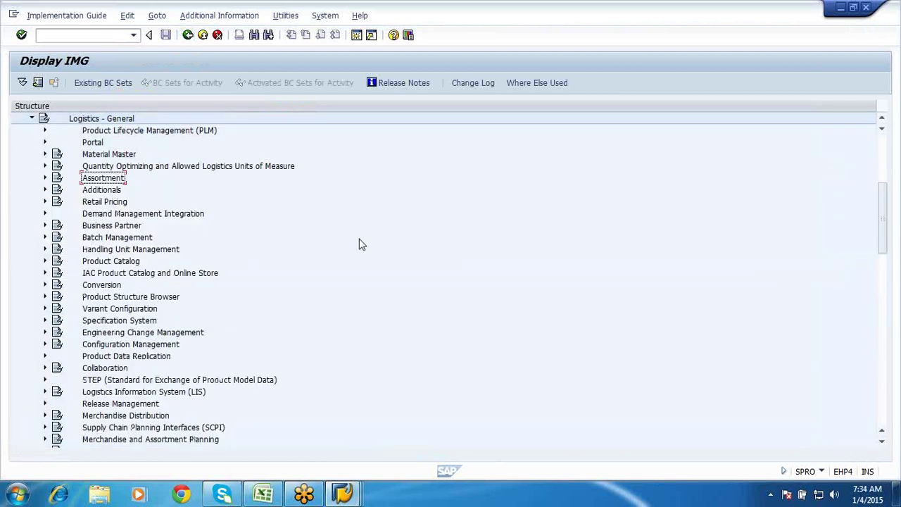
Step: Expand Account Determination Without Wizard and check in Define Valuation Control whether the valuation grouping code is active
{"action": "scroll", "coordinate": [359, 244], "scroll_direction": "down", "scroll_amount": 10}
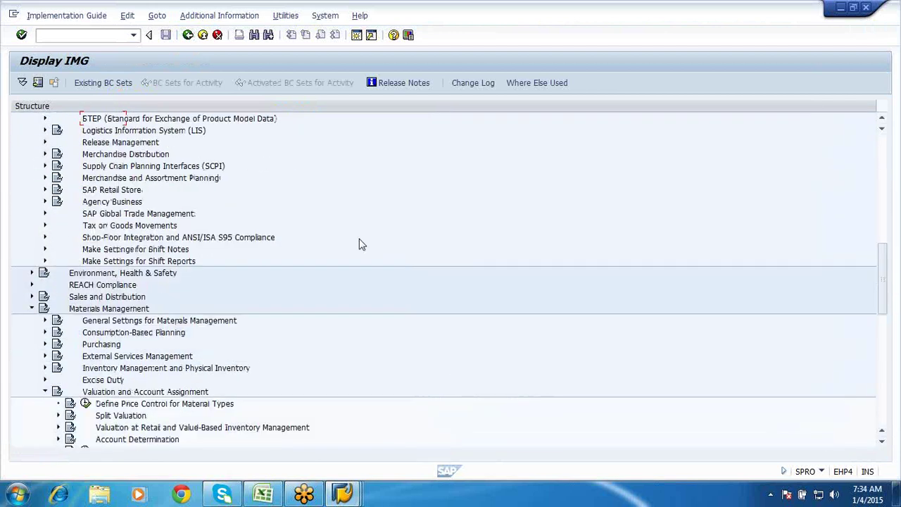
{"action": "scroll", "coordinate": [359, 244], "scroll_direction": "down", "scroll_amount": 3}
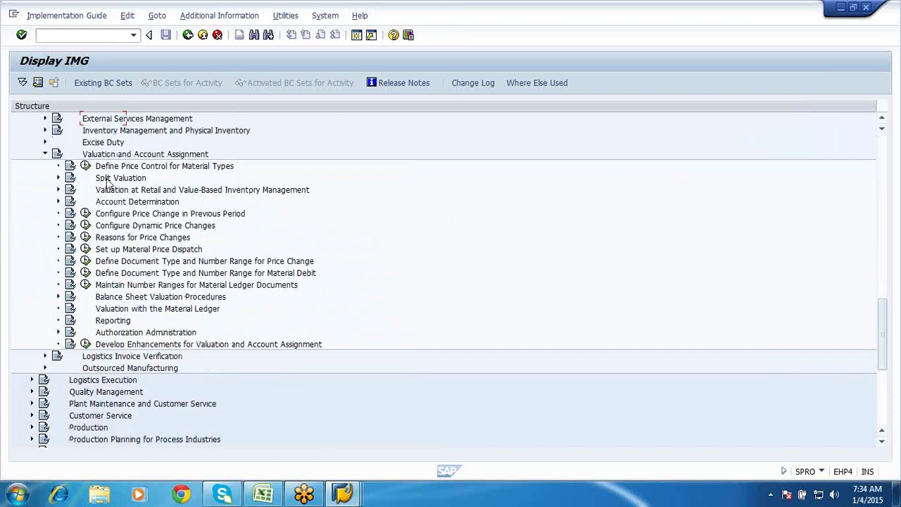
{"action": "left_click", "coordinate": [58, 201]}
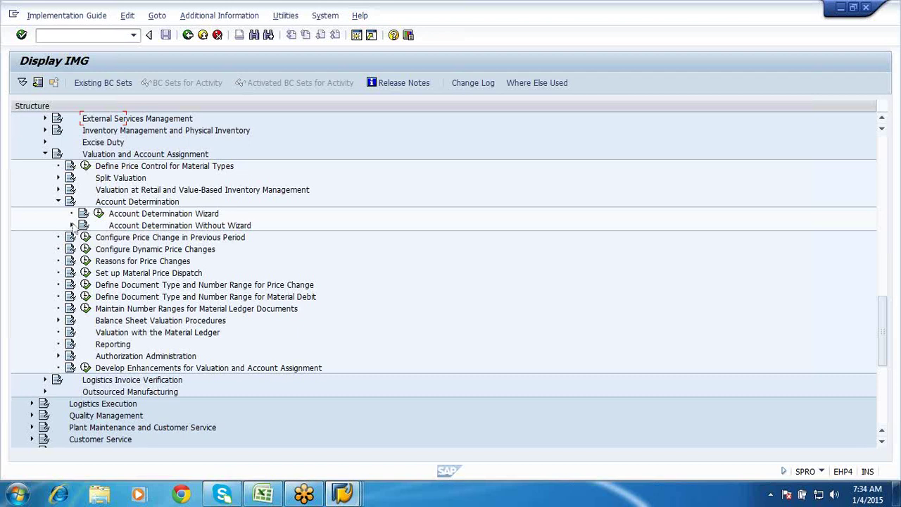
{"action": "left_click", "coordinate": [72, 226]}
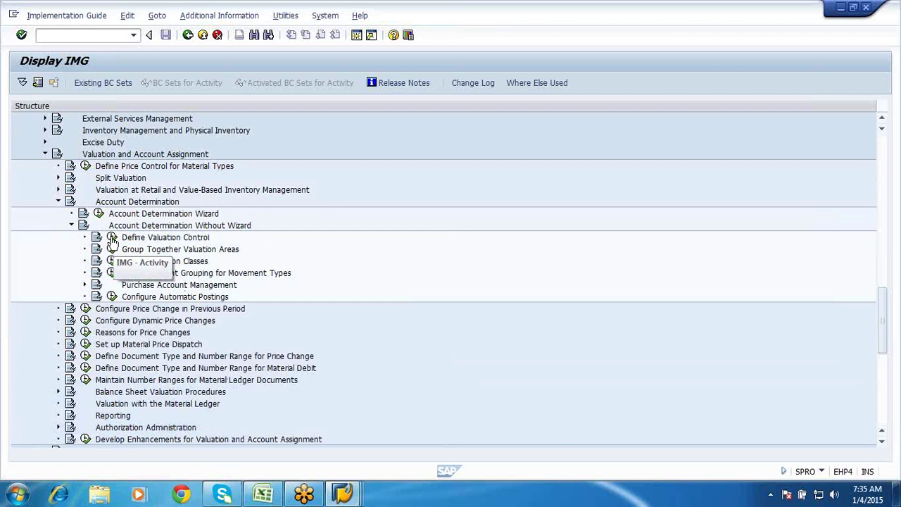
{"action": "left_click", "coordinate": [112, 239]}
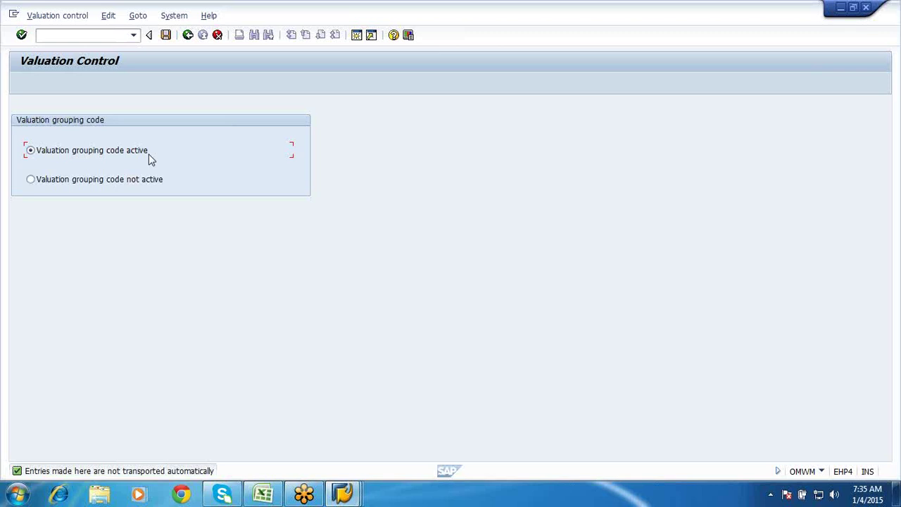
{"action": "left_click", "coordinate": [189, 37]}
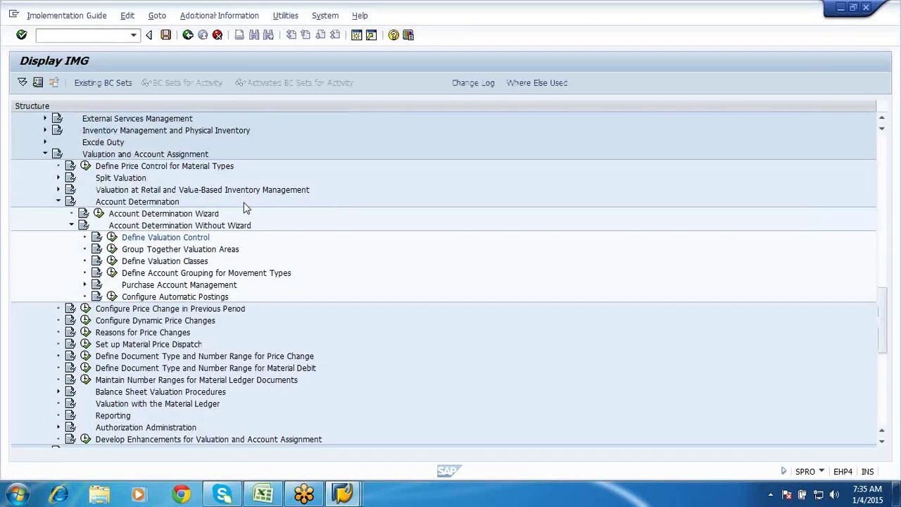
Step: Open Group Together Valuation Areas and compare the valuation grouping codes of valuation areas 0006 and 0008
{"action": "left_click", "coordinate": [111, 249]}
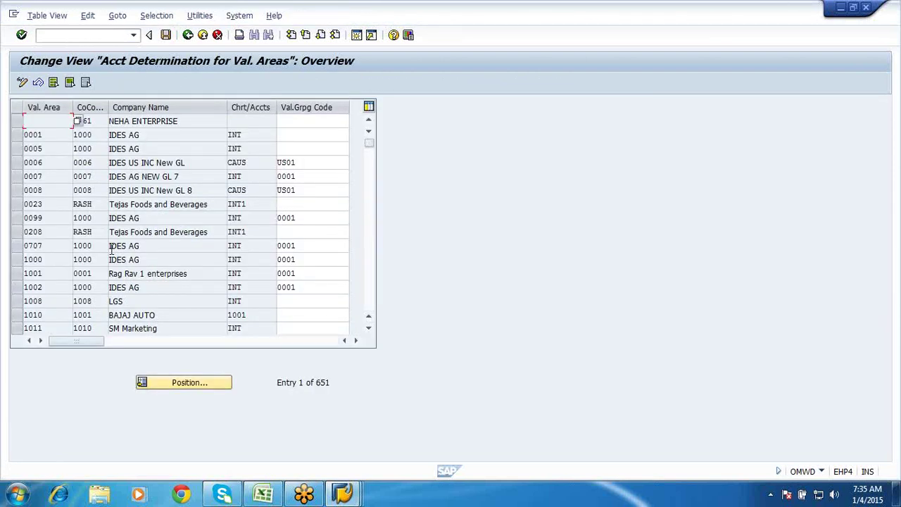
{"action": "left_click", "coordinate": [326, 159]}
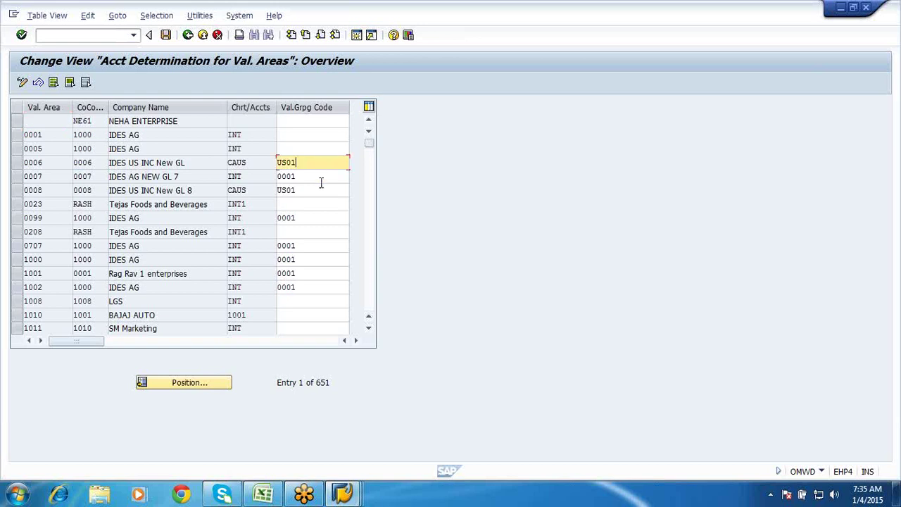
{"action": "left_click", "coordinate": [16, 193]}
{"action": "left_click", "coordinate": [16, 164]}
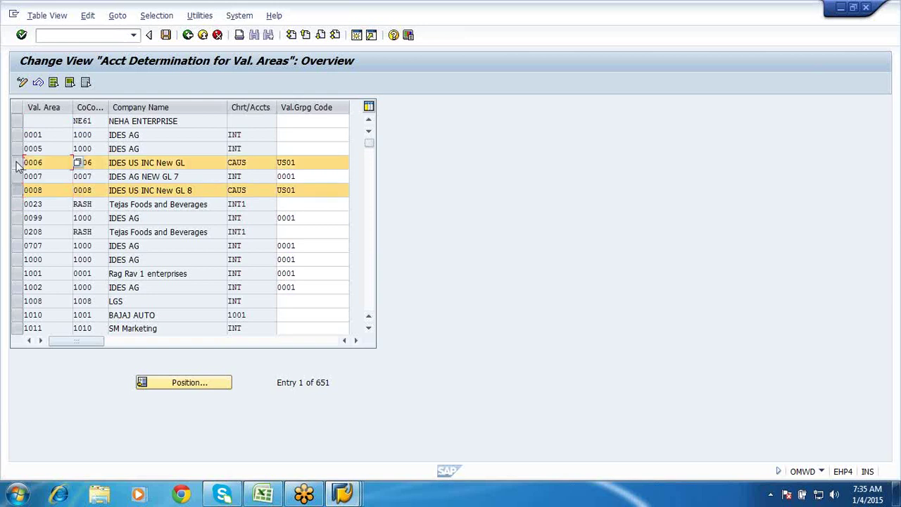
{"action": "left_click", "coordinate": [309, 190]}
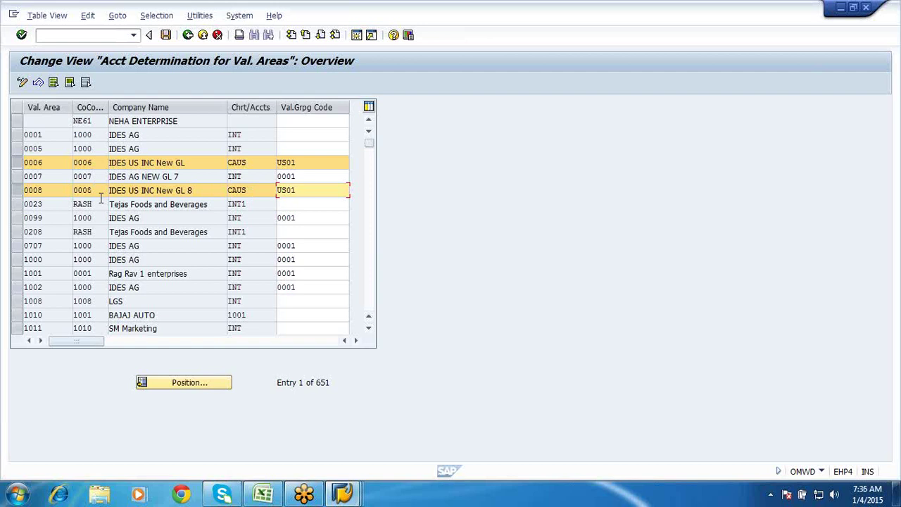
{"action": "left_click", "coordinate": [53, 189]}
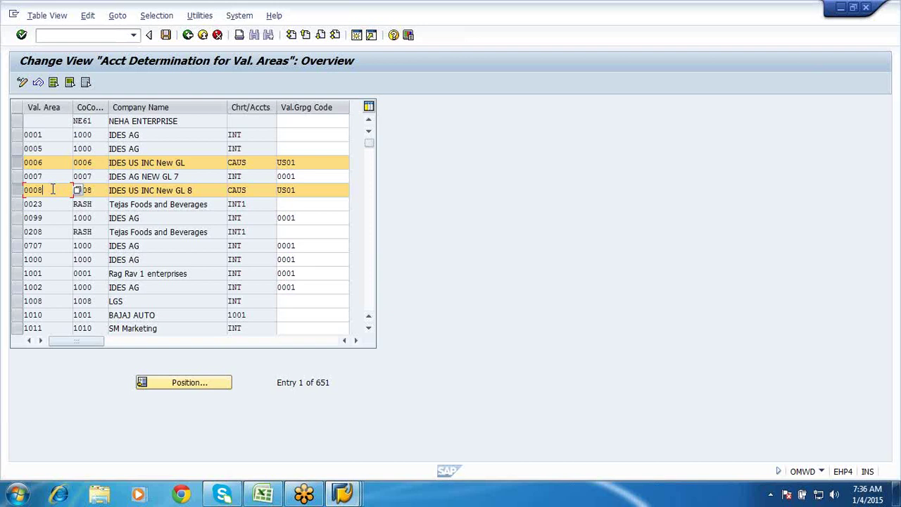
{"action": "left_click", "coordinate": [16, 191]}
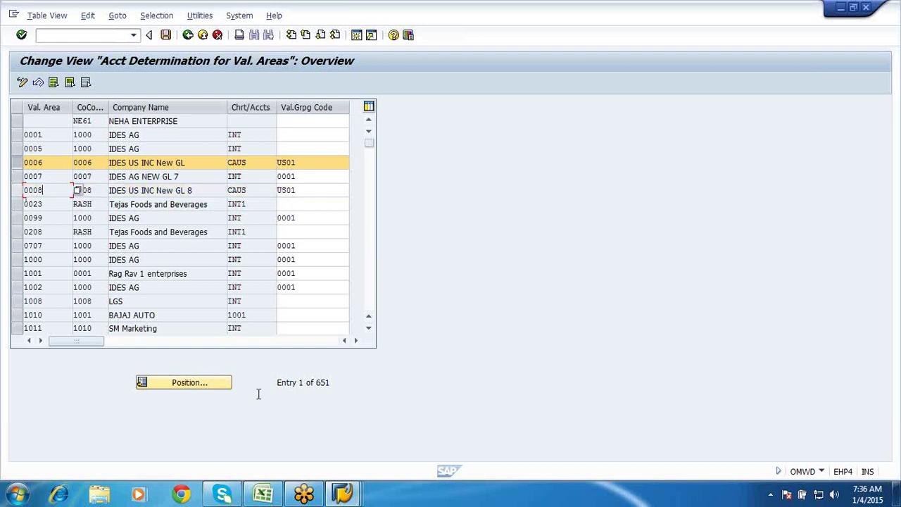
Step: Switch to the P2P Syllabus workbook in Excel, check company code 2000's group code, and return to SAP's valuation area overview
{"action": "left_click", "coordinate": [273, 491]}
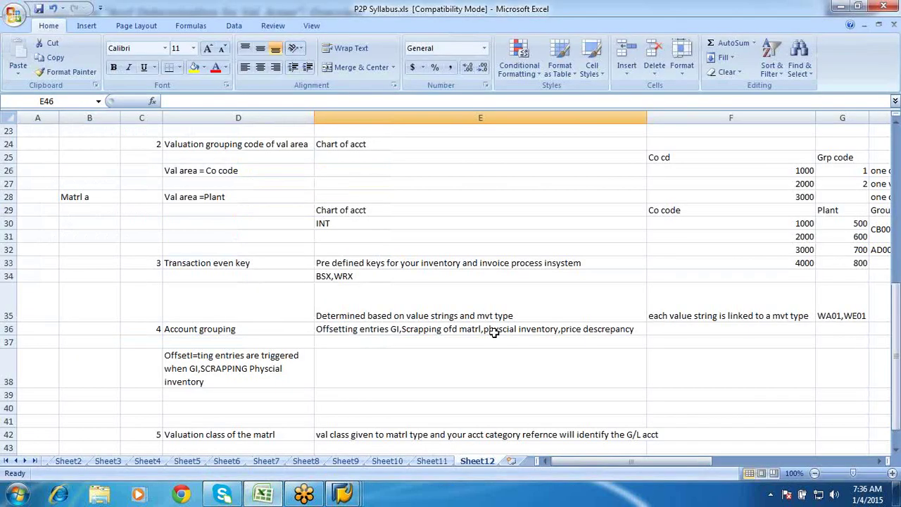
{"action": "left_click", "coordinate": [800, 183]}
{"action": "left_click", "coordinate": [824, 183]}
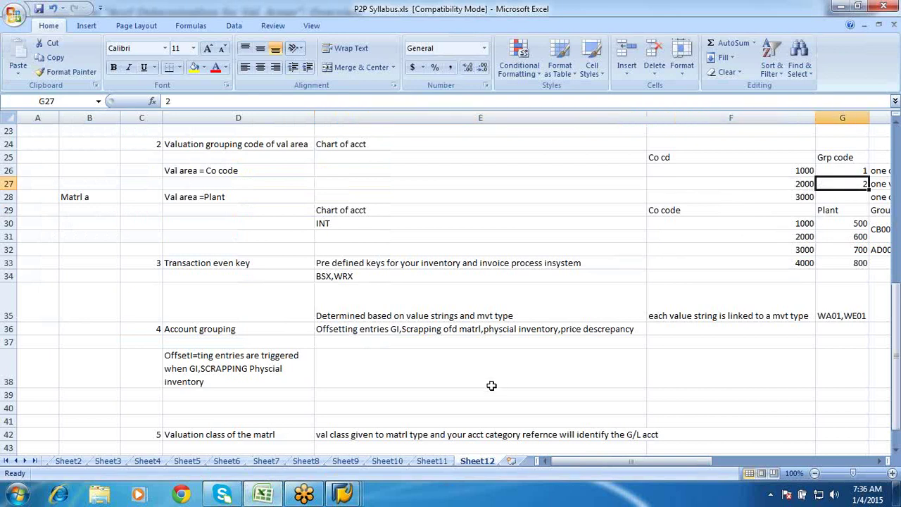
{"action": "left_click", "coordinate": [343, 493]}
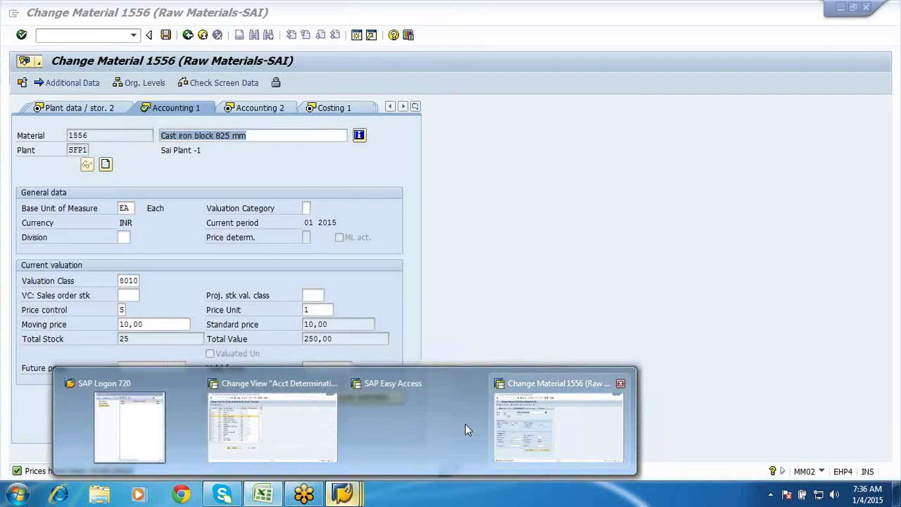
{"action": "left_click", "coordinate": [299, 423]}
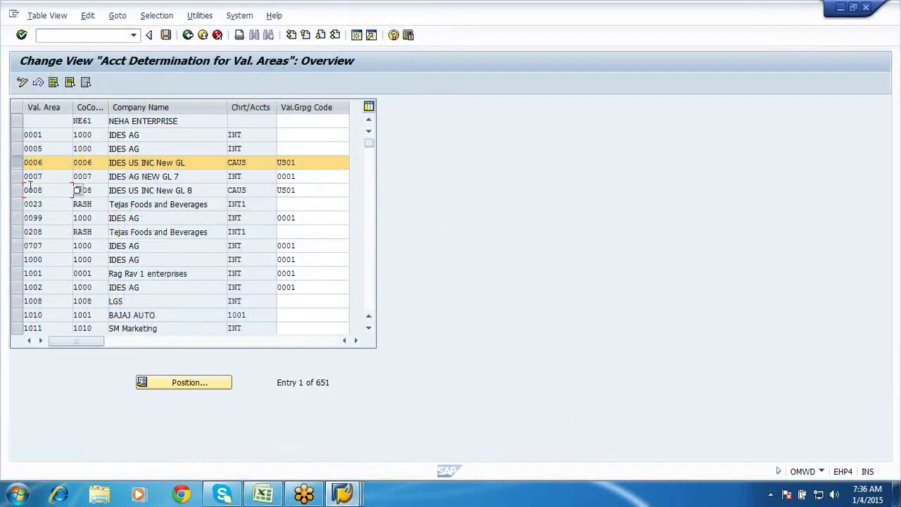
Step: Deselect valuation area 0006, position the list at valuation area SFP1 and select its row to check its company code and grouping code
{"action": "left_click", "coordinate": [18, 163]}
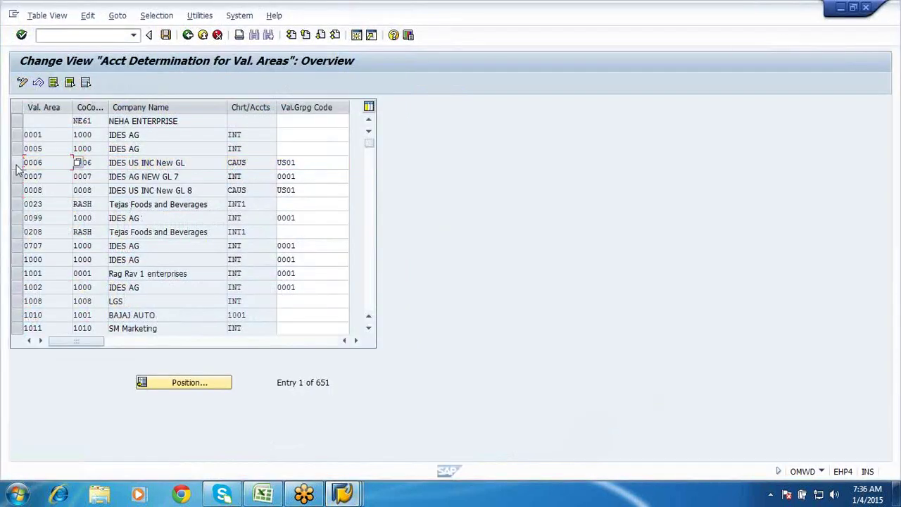
{"action": "left_click", "coordinate": [181, 384]}
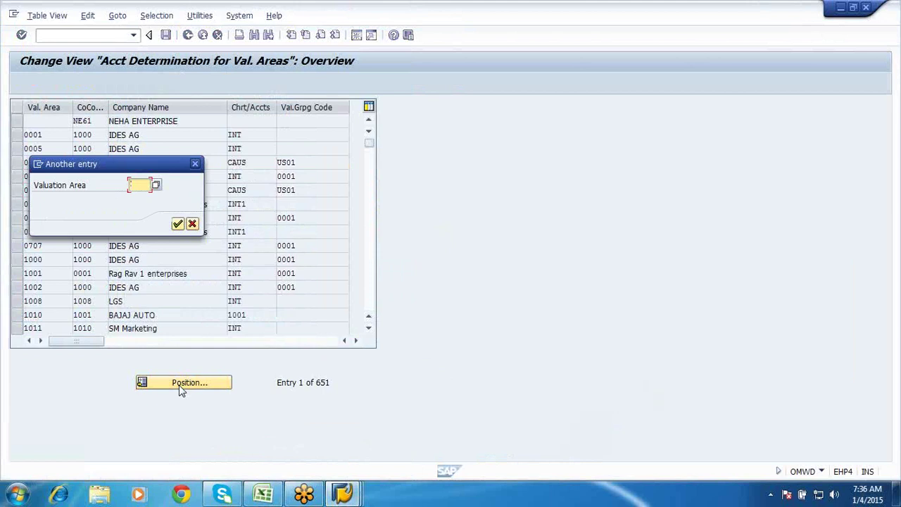
{"action": "type", "text": "sfp1"}
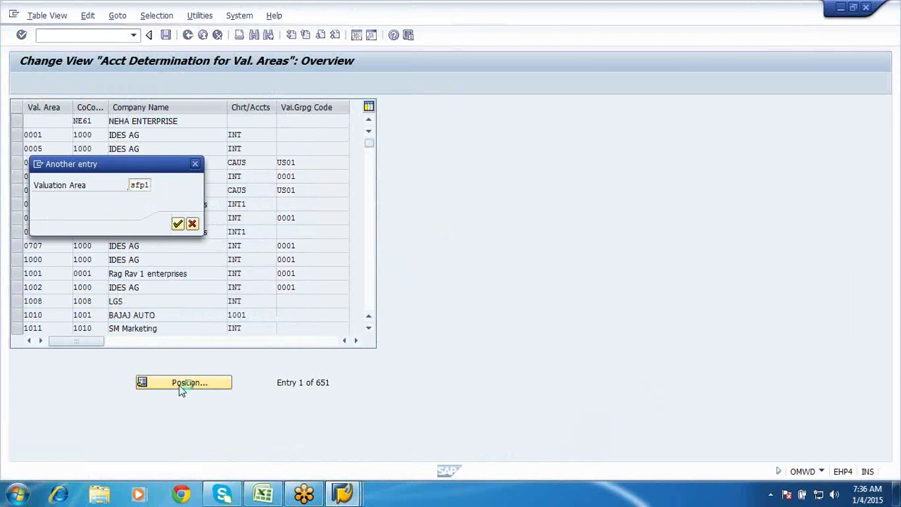
{"action": "key", "text": "Return"}
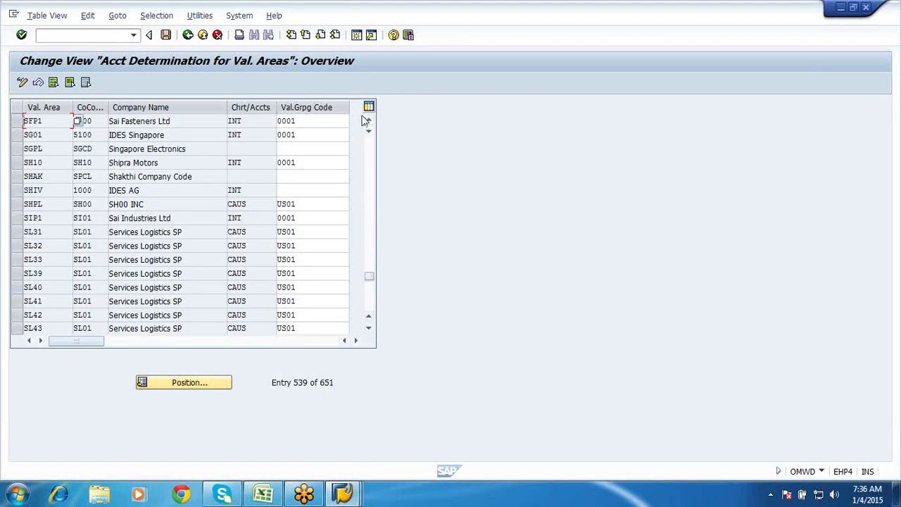
{"action": "left_click", "coordinate": [93, 121]}
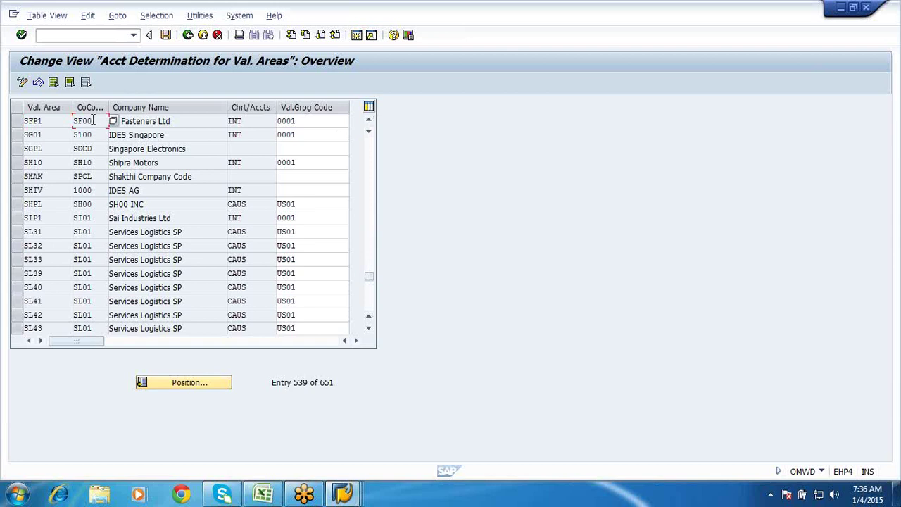
{"action": "left_click", "coordinate": [17, 122]}
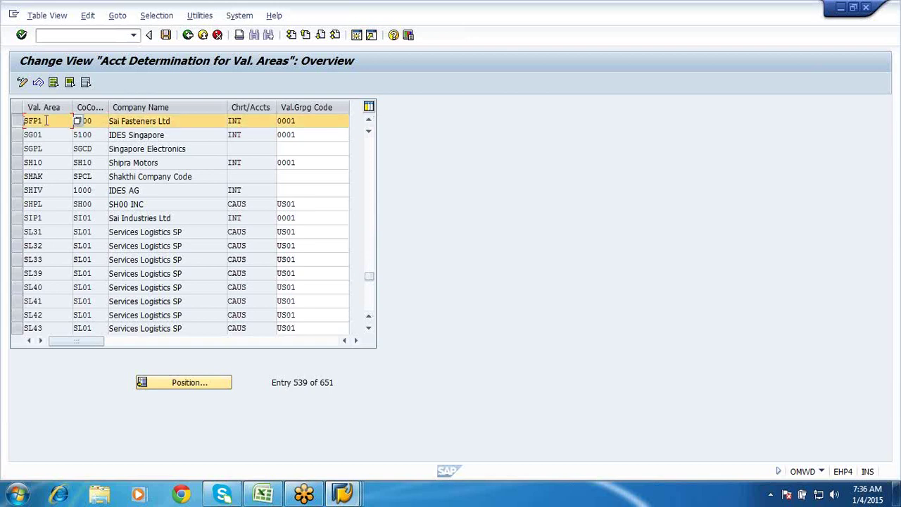
Step: Examine valuation area SFP1 and its neighbours, comparing company code, chart of accounts and valuation grouping code
{"action": "left_click", "coordinate": [99, 121]}
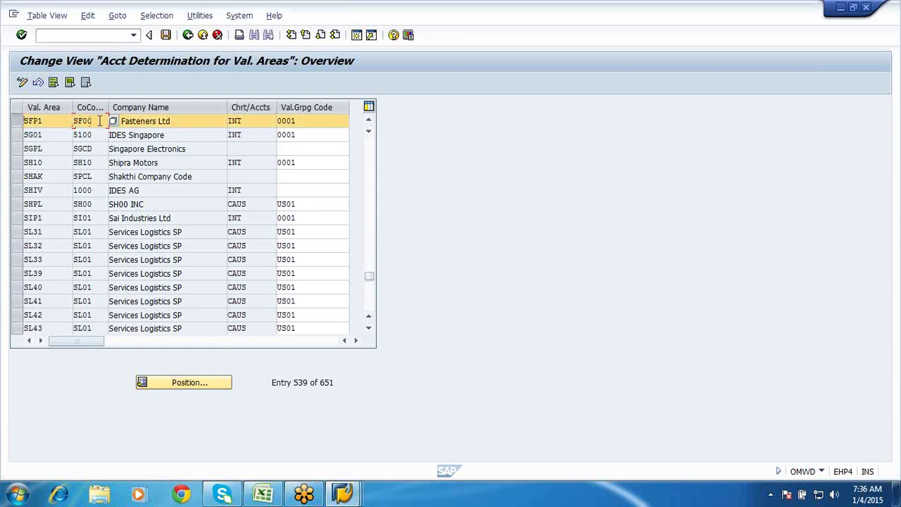
{"action": "left_click", "coordinate": [255, 121]}
{"action": "left_click", "coordinate": [306, 122]}
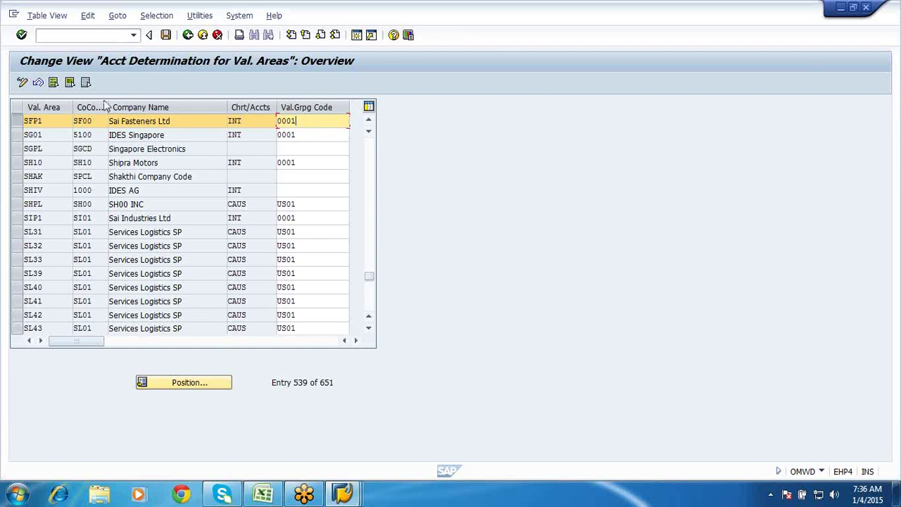
{"action": "left_click", "coordinate": [69, 121]}
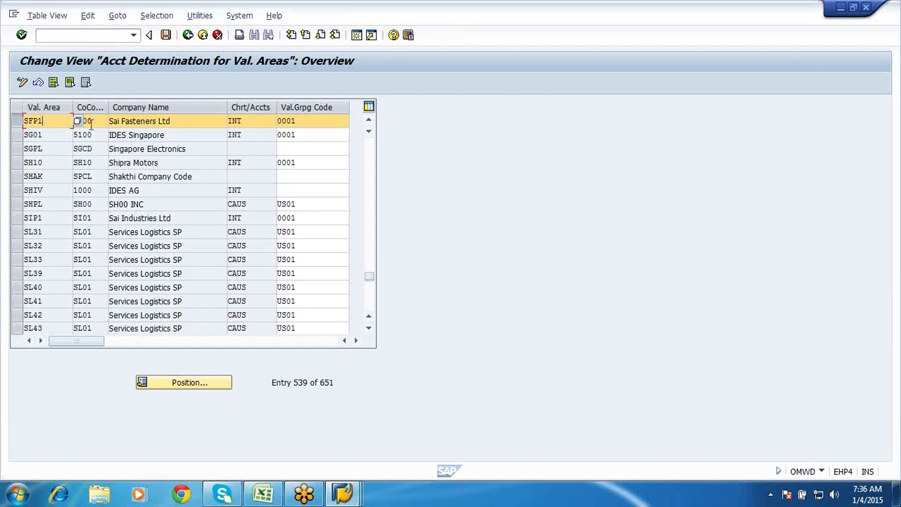
{"action": "left_click", "coordinate": [95, 124]}
{"action": "left_click", "coordinate": [369, 121]}
{"action": "left_click", "coordinate": [369, 121]}
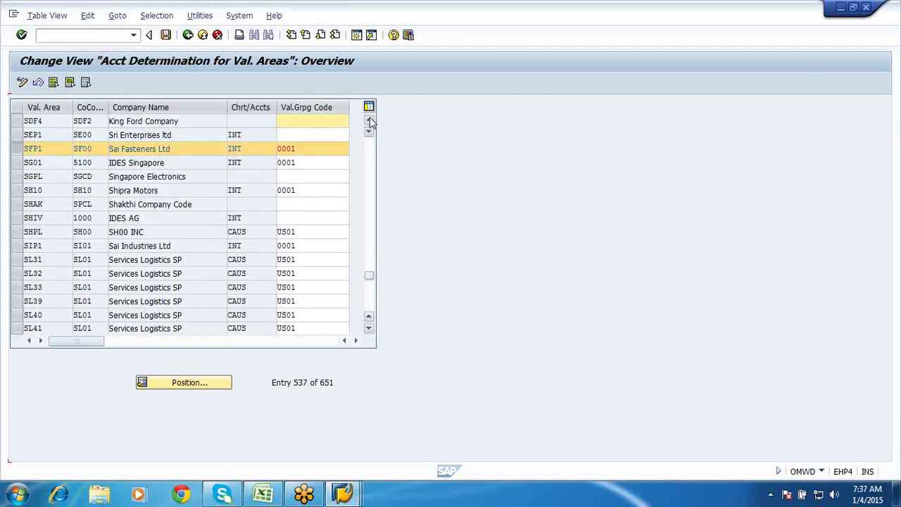
{"action": "left_click", "coordinate": [369, 121]}
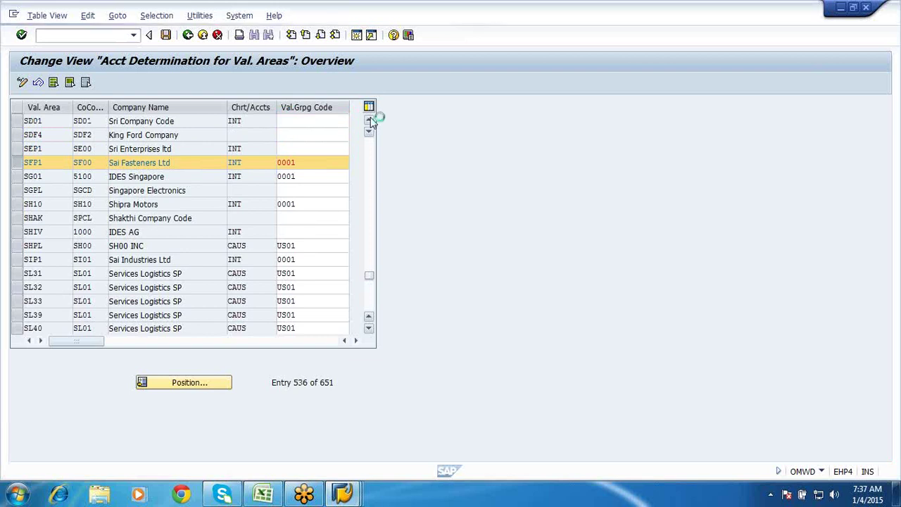
{"action": "left_click", "coordinate": [369, 122]}
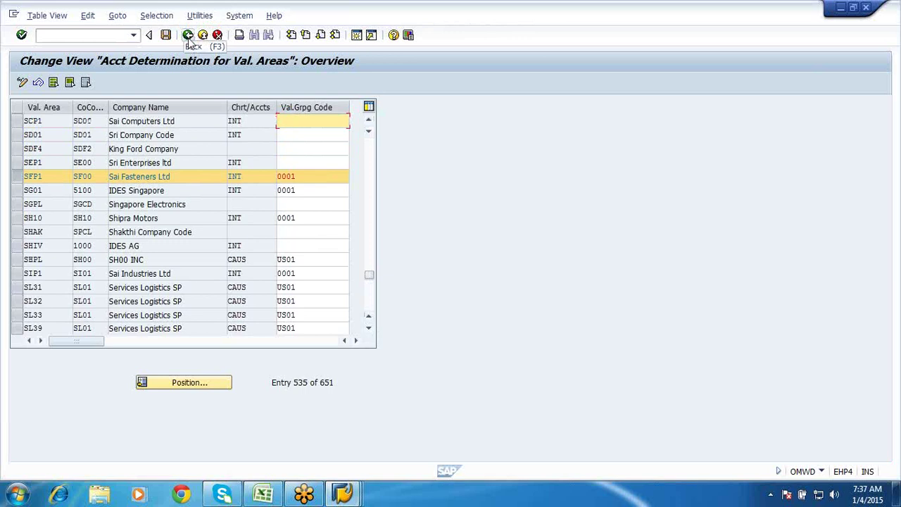
{"action": "left_click", "coordinate": [259, 175]}
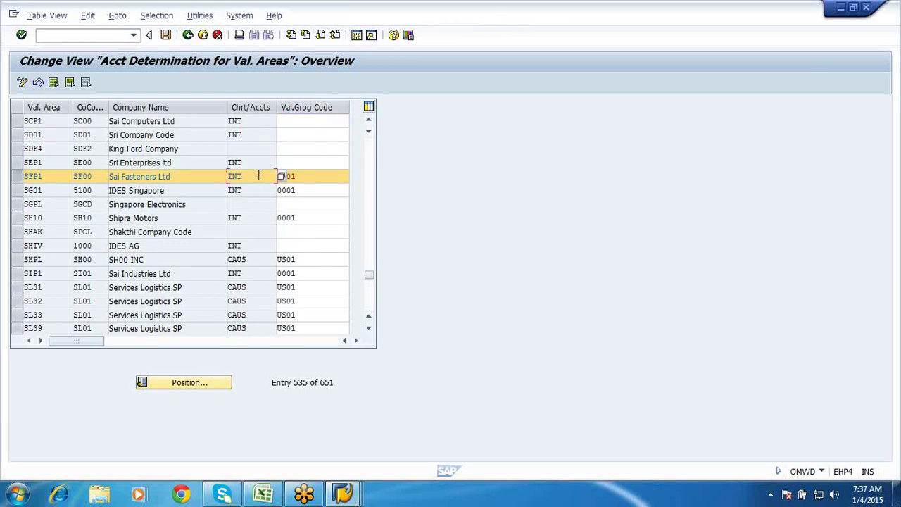
{"action": "left_click", "coordinate": [323, 177]}
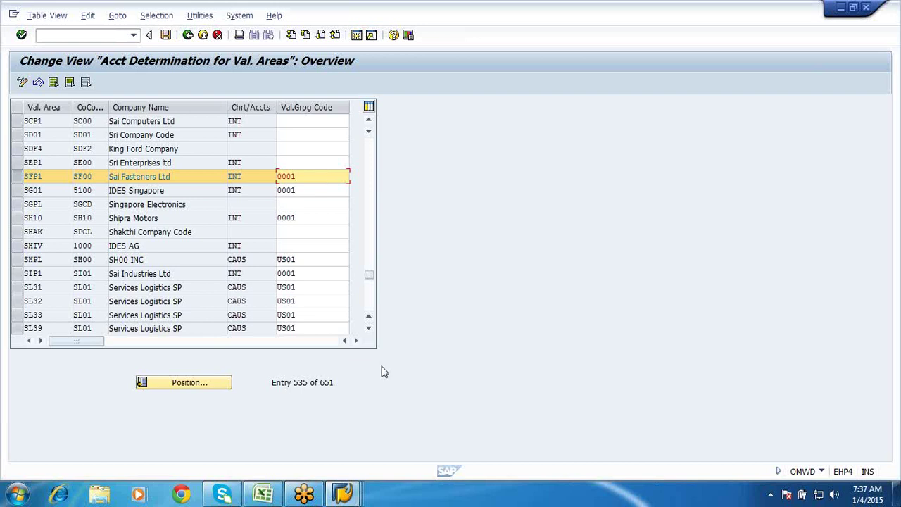
Step: Switch to the P2P Syllabus workbook in Excel and enter "Chart of acct" in cell E49 of Sheet12
{"action": "left_click", "coordinate": [262, 495]}
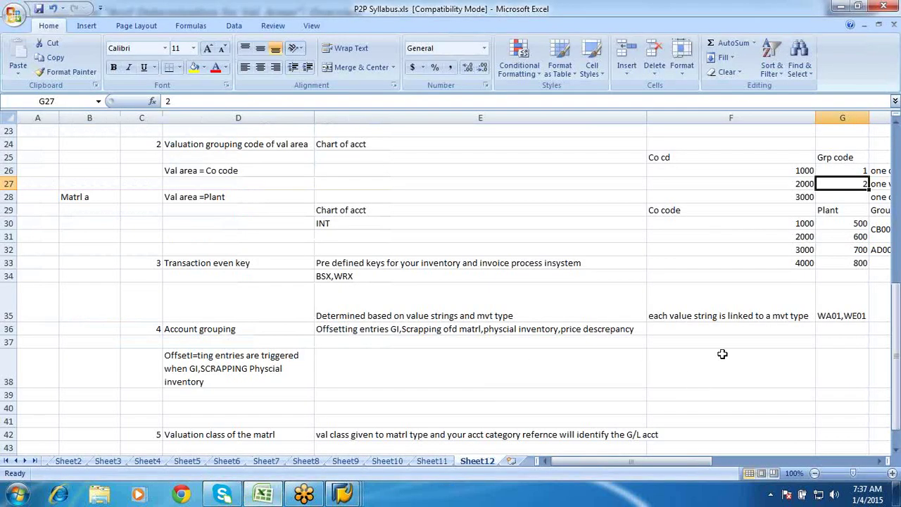
{"action": "scroll", "coordinate": [721, 353], "scroll_direction": "down", "scroll_amount": 6}
{"action": "left_click", "coordinate": [365, 236]}
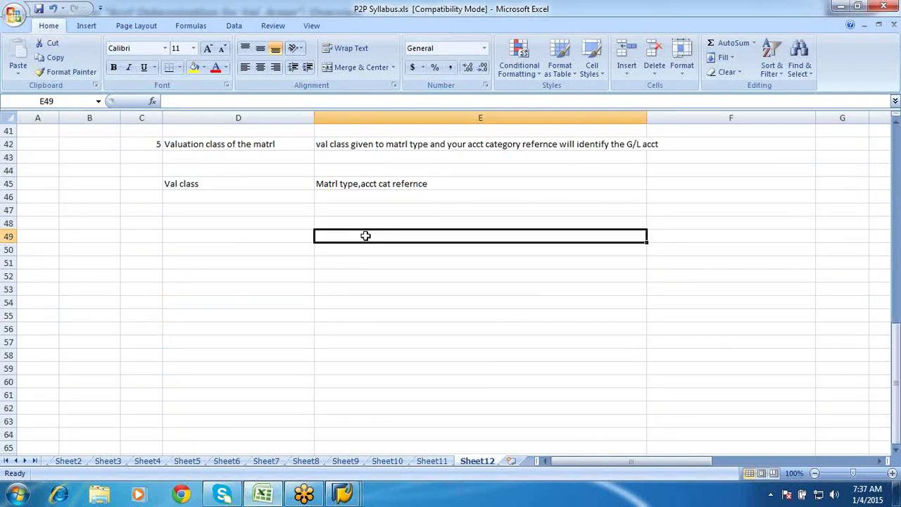
{"action": "type", "text": "Chart o"}
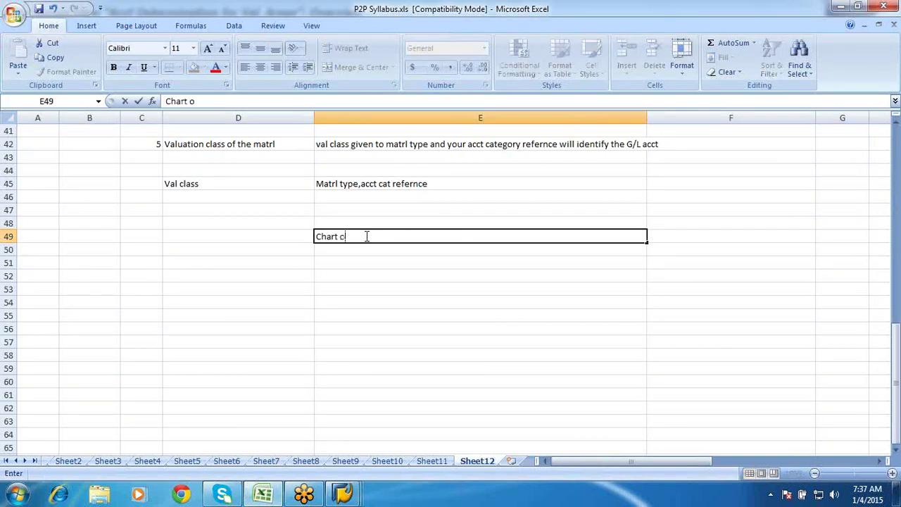
{"action": "type", "text": "f a"}
{"action": "key", "text": "BackSpace"}
{"action": "type", "text": "cct"}
{"action": "key", "text": "BackSpace"}
{"action": "key", "text": "BackSpace"}
{"action": "key", "text": "BackSpace"}
{"action": "type", "text": "acct"}
{"action": "key", "text": "Return"}
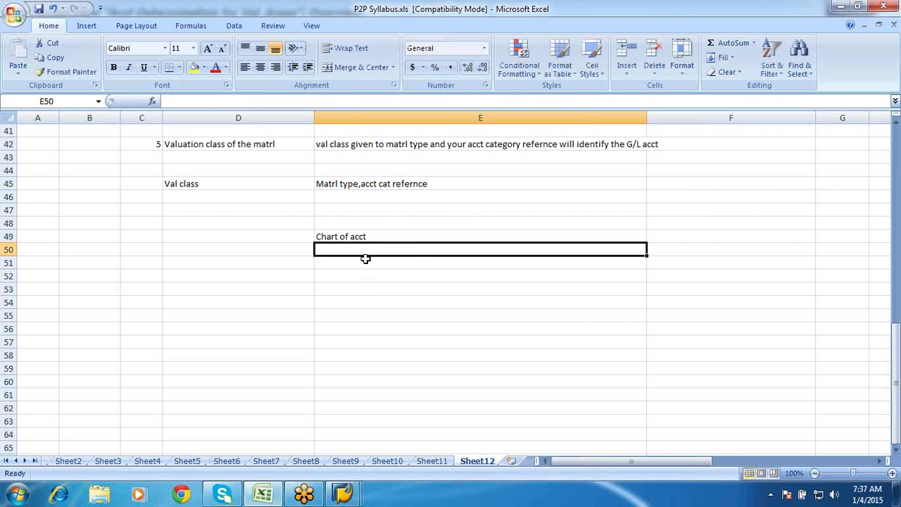
Step: Enter "Val grp code" in cell E51, two rows below the chart of accounts note
{"action": "left_click", "coordinate": [364, 266]}
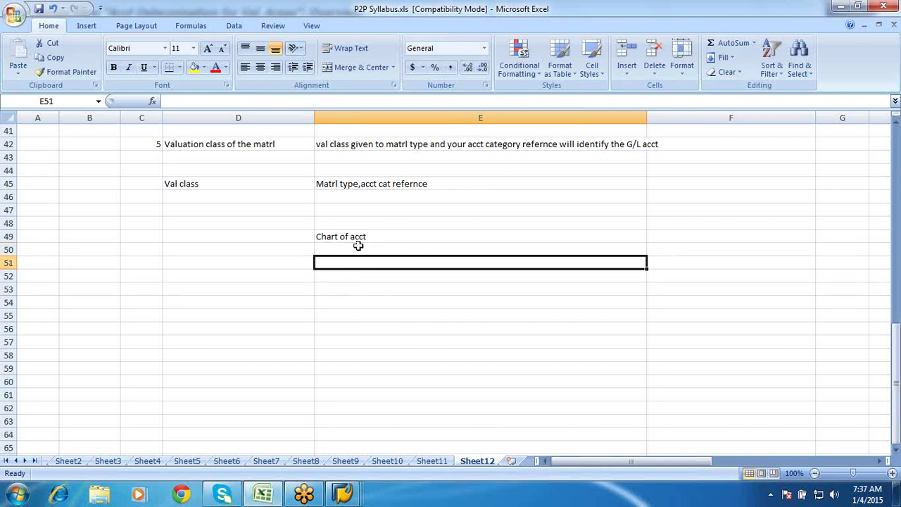
{"action": "left_click", "coordinate": [356, 236]}
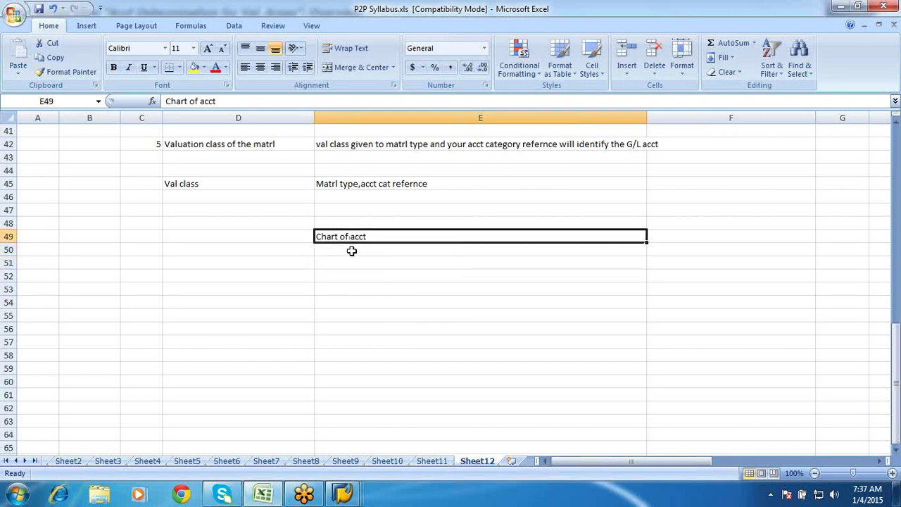
{"action": "left_click", "coordinate": [350, 259]}
{"action": "type", "text": "Va"}
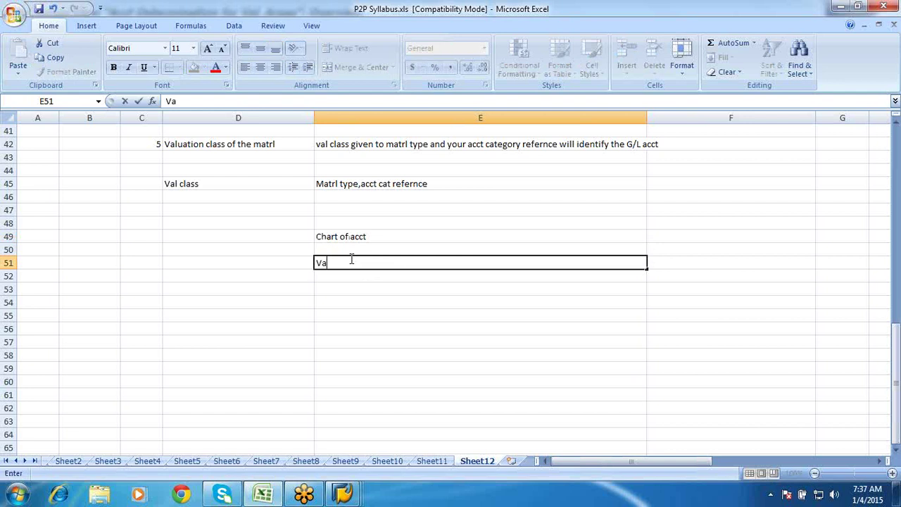
{"action": "type", "text": "l grp code"}
Step: Switch back to SAP, leave the valuation areas overview and open the account category references under Define Valuation Classes
{"action": "left_click", "coordinate": [354, 495]}
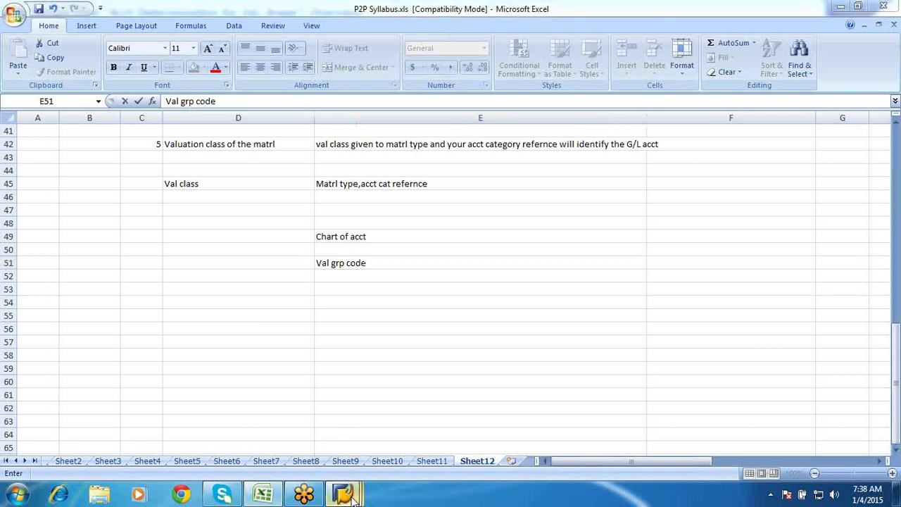
{"action": "left_click", "coordinate": [308, 416]}
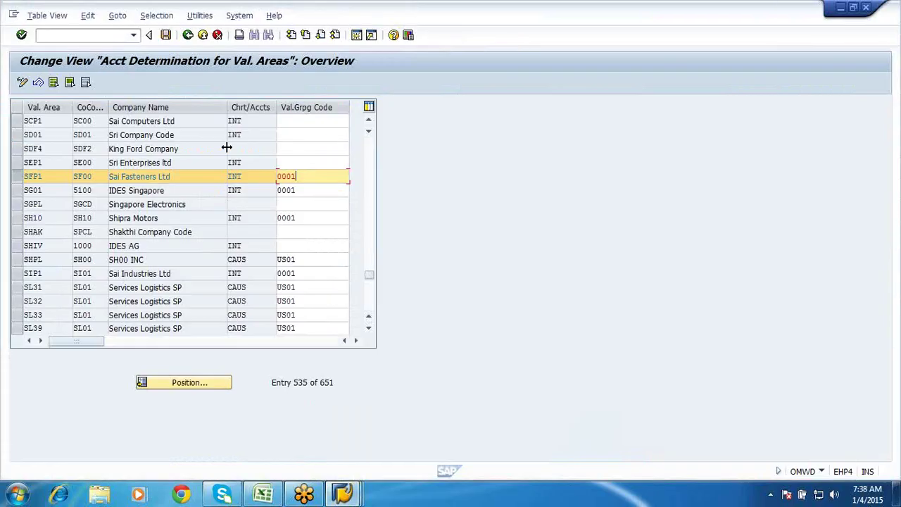
{"action": "left_click", "coordinate": [18, 176]}
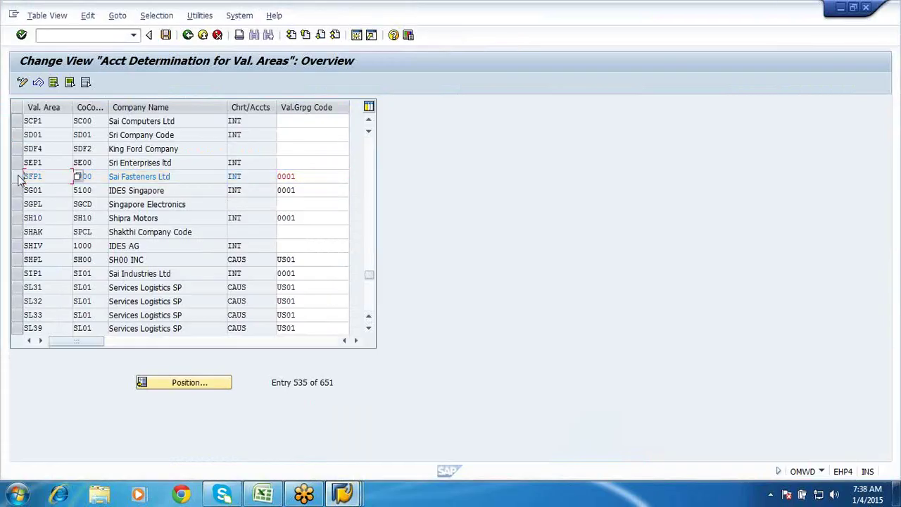
{"action": "left_click", "coordinate": [188, 35]}
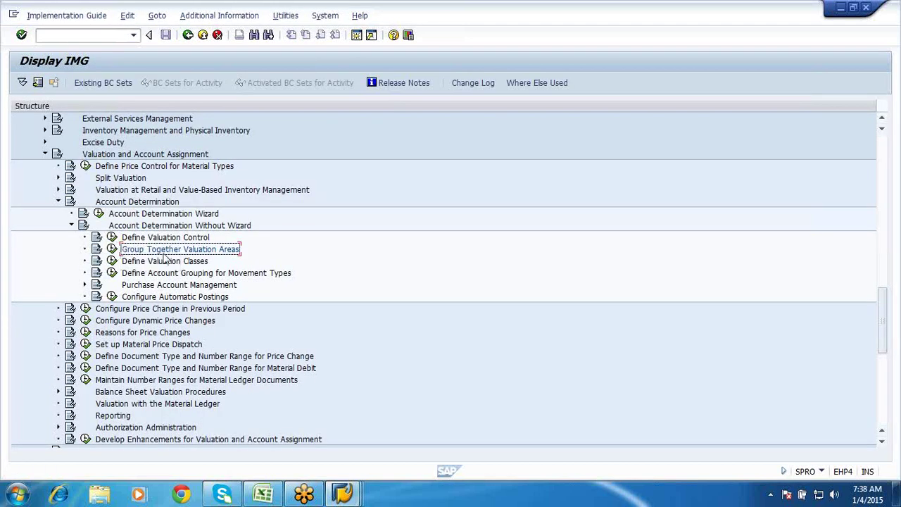
{"action": "left_click", "coordinate": [112, 261]}
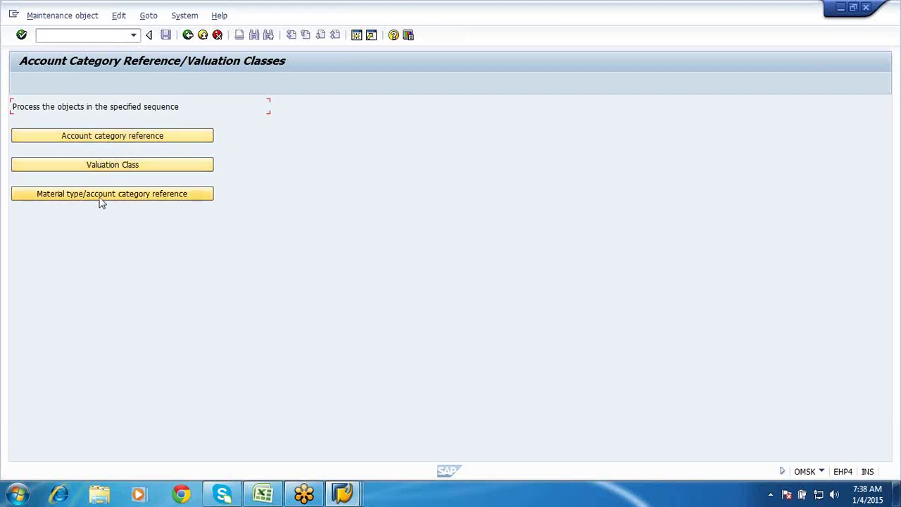
{"action": "left_click", "coordinate": [104, 141]}
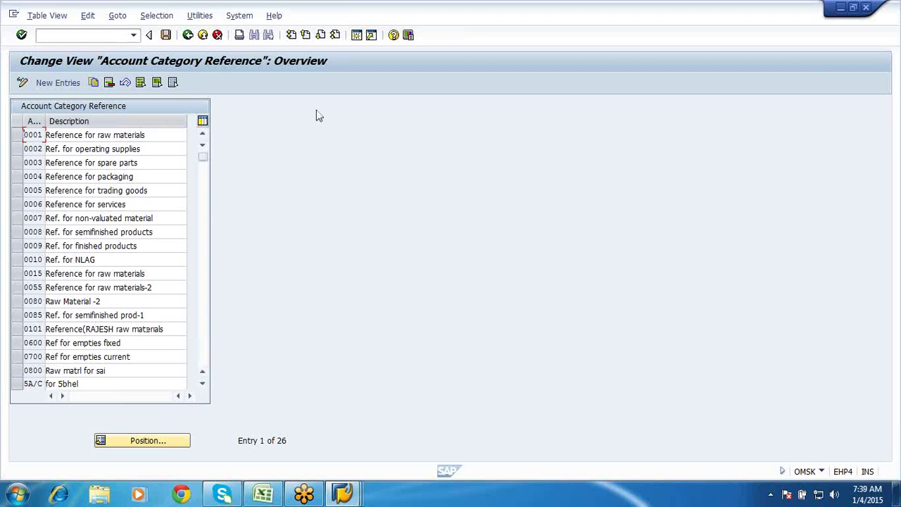
Step: Copy account category reference R900 and give the copy the key R910
{"action": "left_click", "coordinate": [320, 35]}
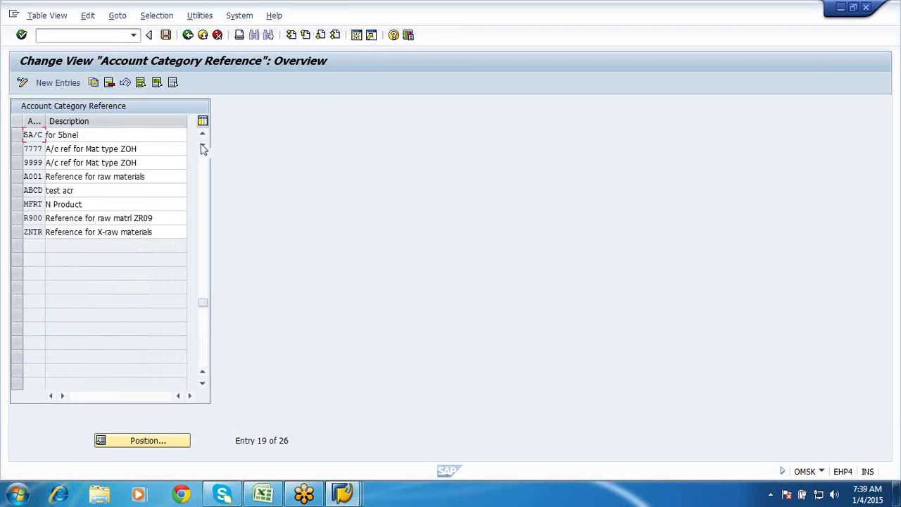
{"action": "left_click", "coordinate": [16, 218]}
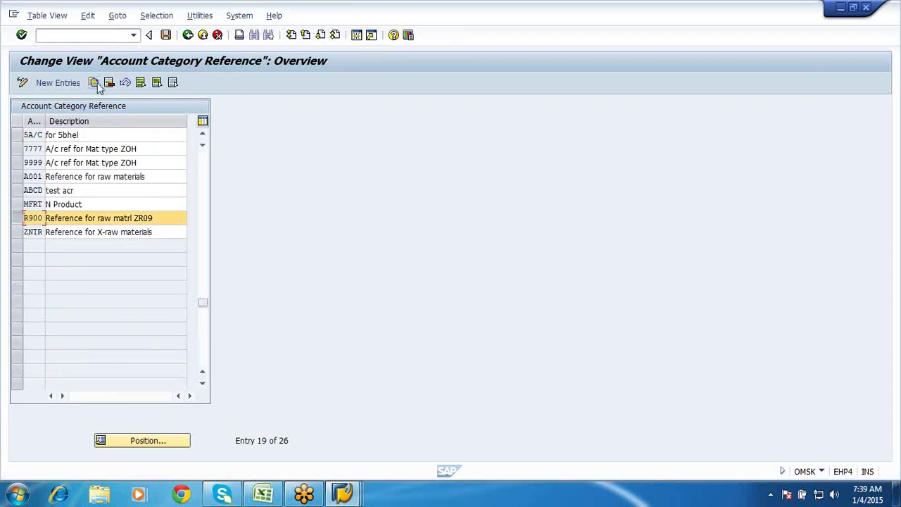
{"action": "left_click", "coordinate": [104, 83]}
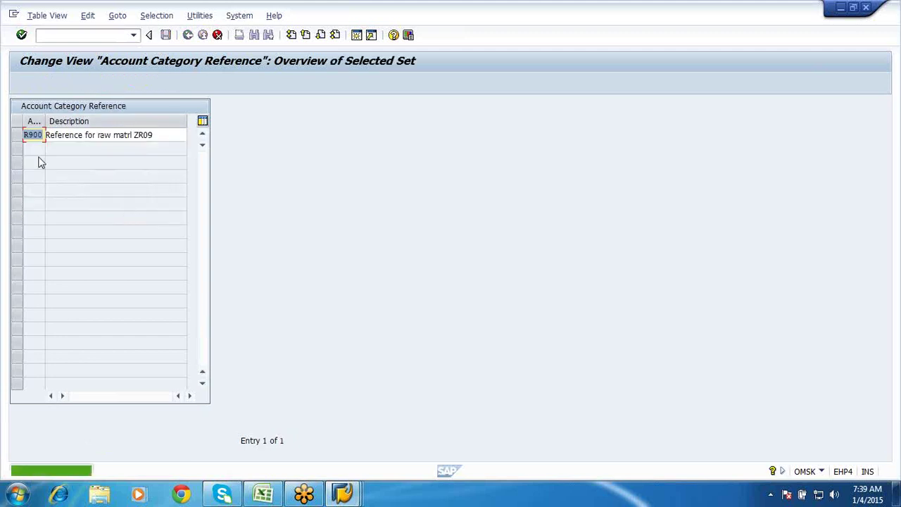
{"action": "left_click", "coordinate": [39, 135]}
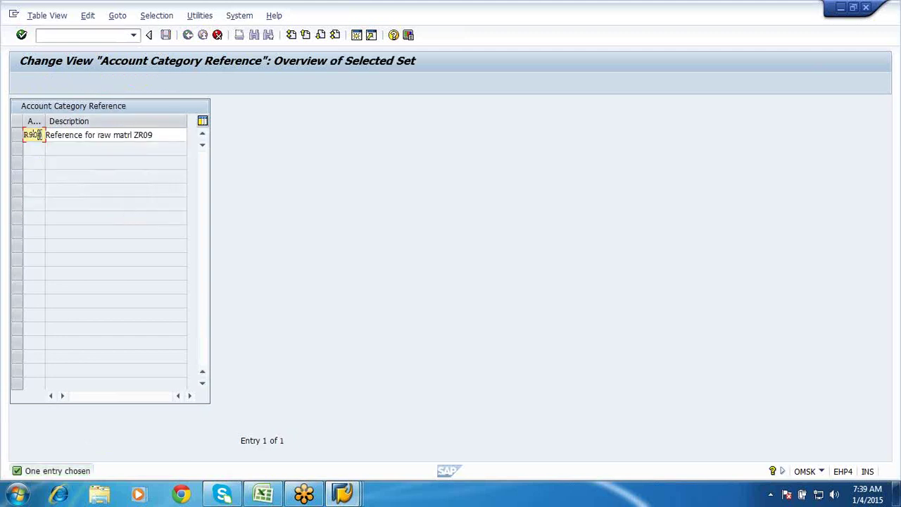
{"action": "key", "text": "BackSpace"}
{"action": "key", "text": "BackSpace"}
{"action": "type", "text": "10"}
Step: Set the copied reference's description to "Reference for raw matrl ZRO8" and confirm the copy
{"action": "left_click", "coordinate": [176, 138]}
{"action": "key", "text": "BackSpace"}
{"action": "key", "text": "BackSpace"}
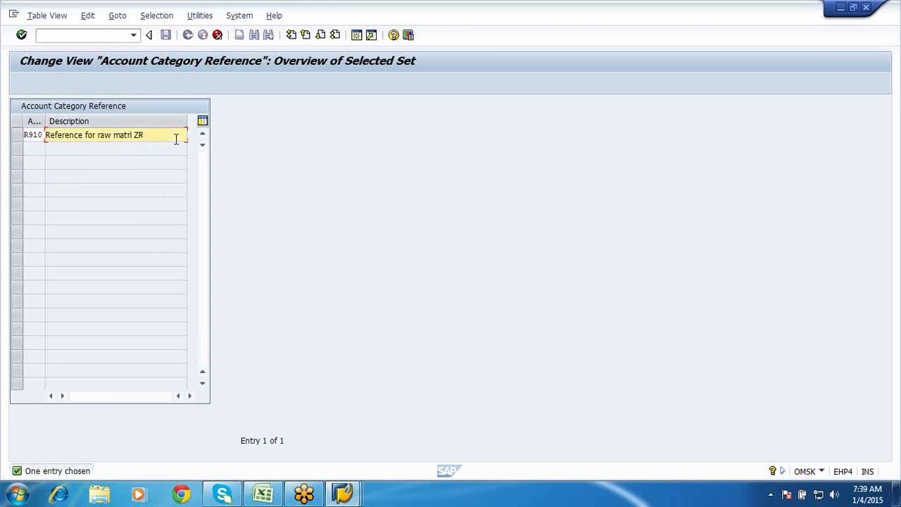
{"action": "type", "text": "o8"}
{"action": "key", "text": "BackSpace"}
{"action": "key", "text": "BackSpace"}
{"action": "type", "text": "O8"}
{"action": "key", "text": "Return"}
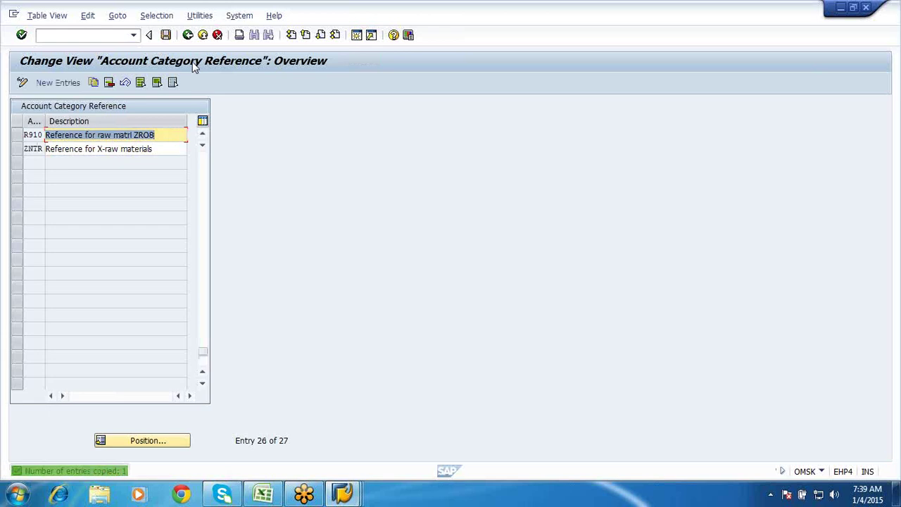
Step: Save the new account category reference and return to the Account Category Reference/Valuation Classes selection
{"action": "left_click", "coordinate": [166, 36]}
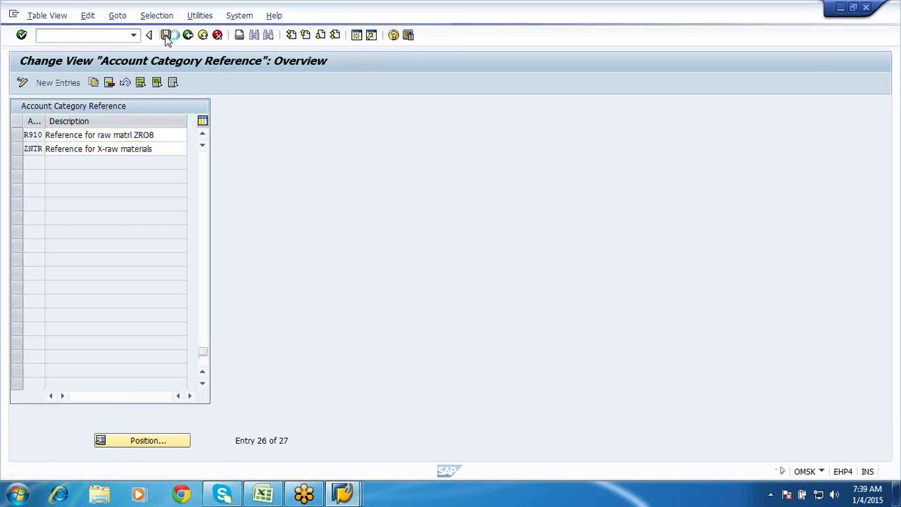
{"action": "left_click", "coordinate": [194, 224]}
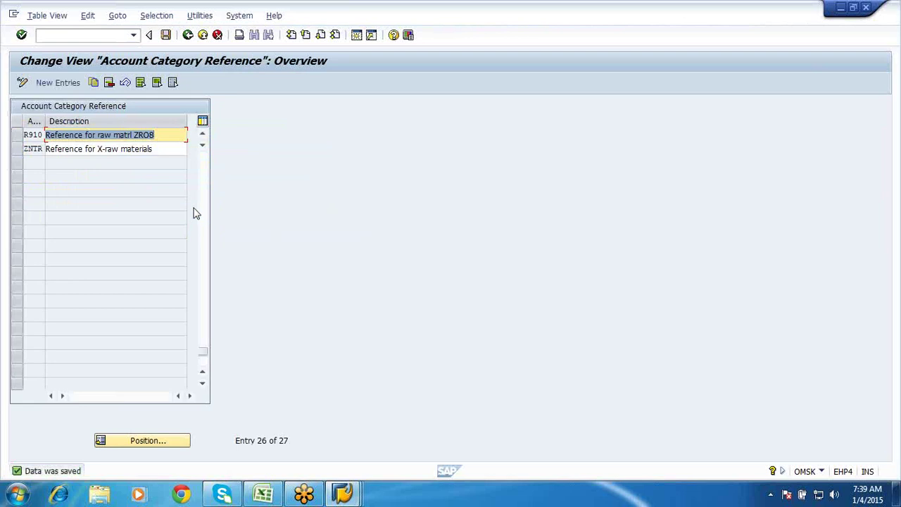
{"action": "left_click", "coordinate": [188, 36]}
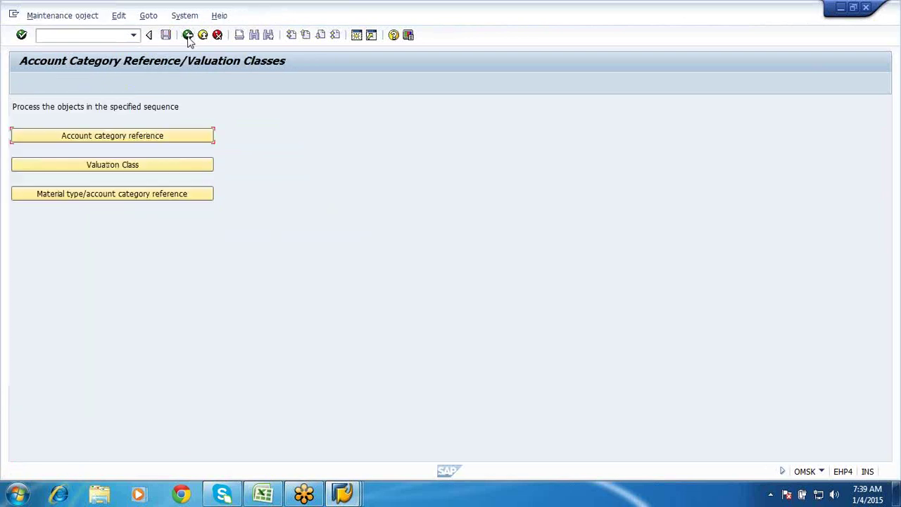
Step: Open the valuation classes and add new entry R300 with account category reference R910
{"action": "left_click", "coordinate": [127, 165]}
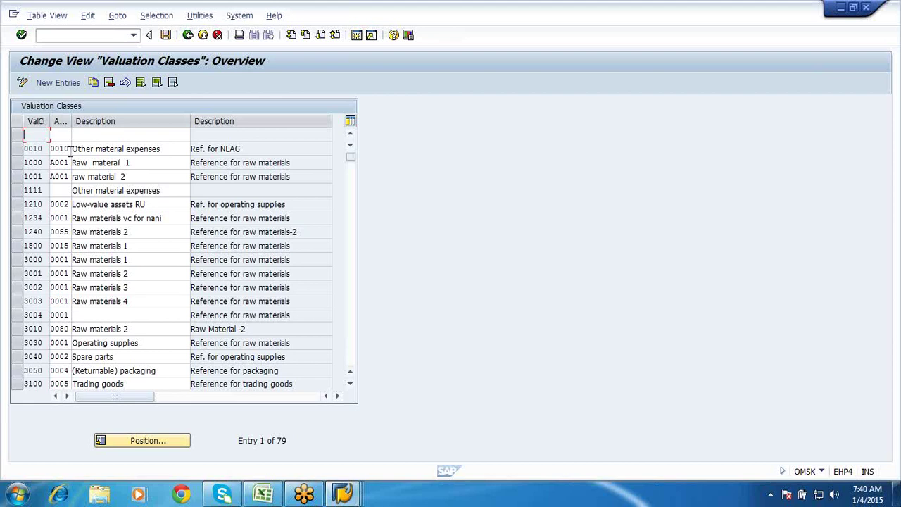
{"action": "left_click", "coordinate": [60, 84]}
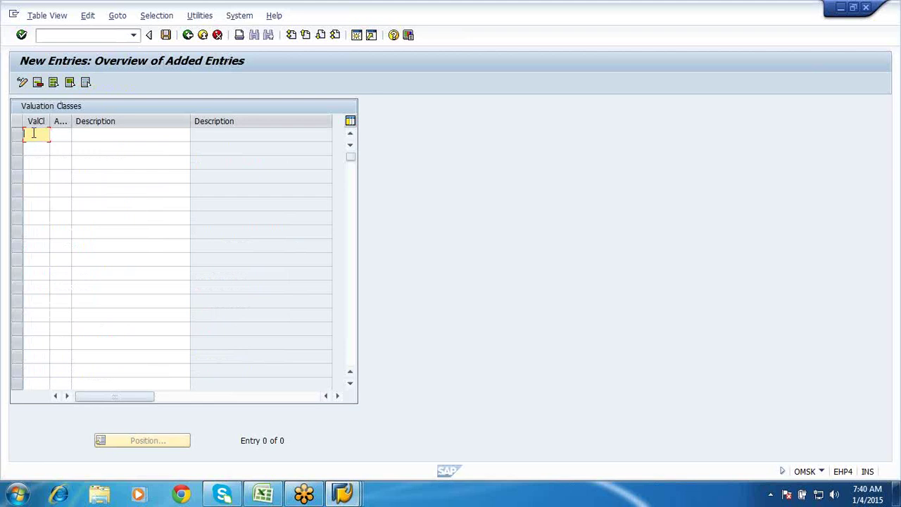
{"action": "type", "text": "B"}
{"action": "type", "text": "300"}
{"action": "left_click", "coordinate": [56, 137]}
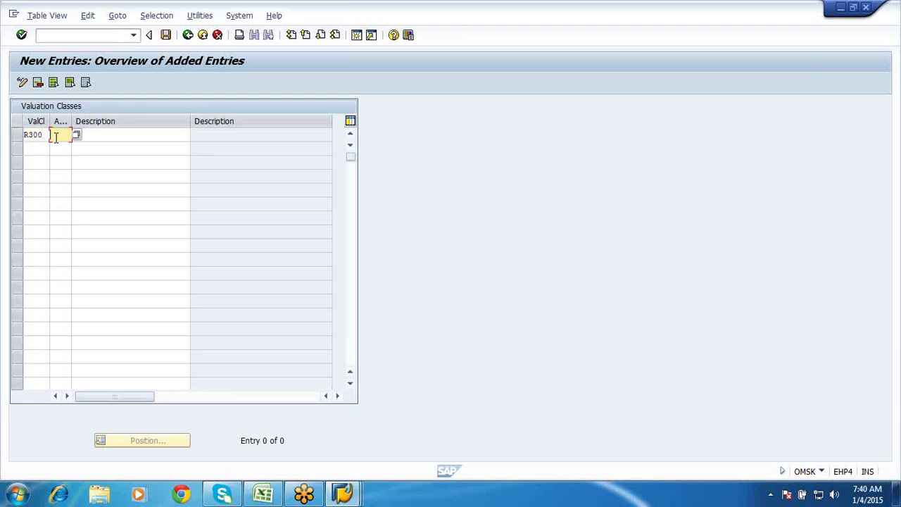
{"action": "type", "text": "R310"}
{"action": "key", "text": "Return"}
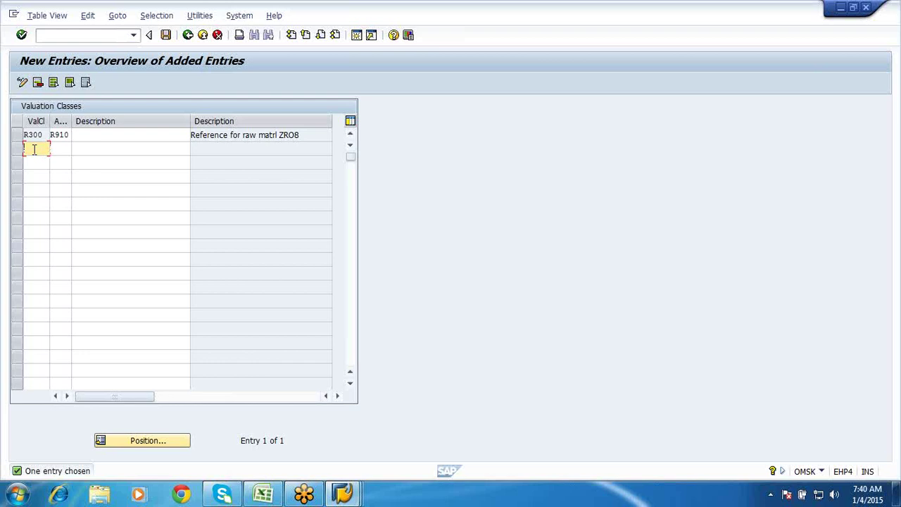
Step: Add a second valuation class R310 assigned to account category reference R910
{"action": "type", "text": "R310"}
{"action": "left_click", "coordinate": [69, 145]}
{"action": "type", "text": "R910"}
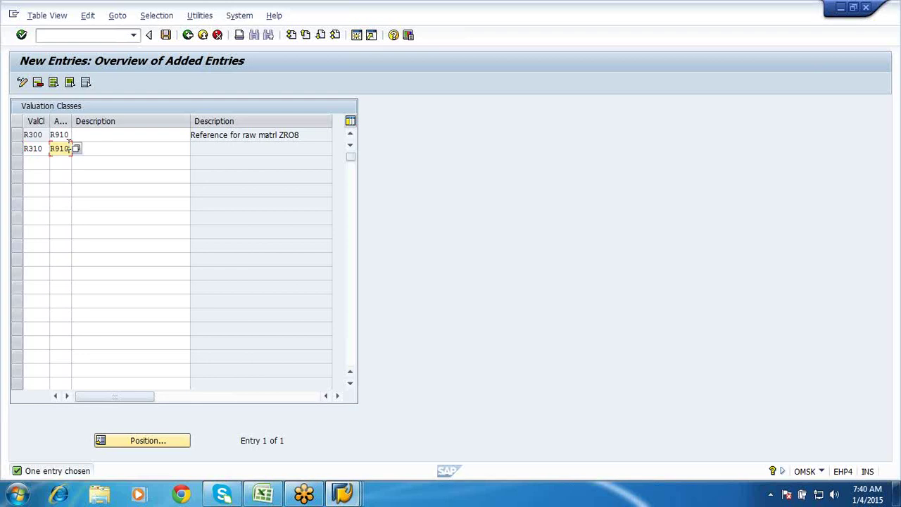
Step: Add a third valuation class R320 assigned to account category reference R910
{"action": "left_click", "coordinate": [31, 160]}
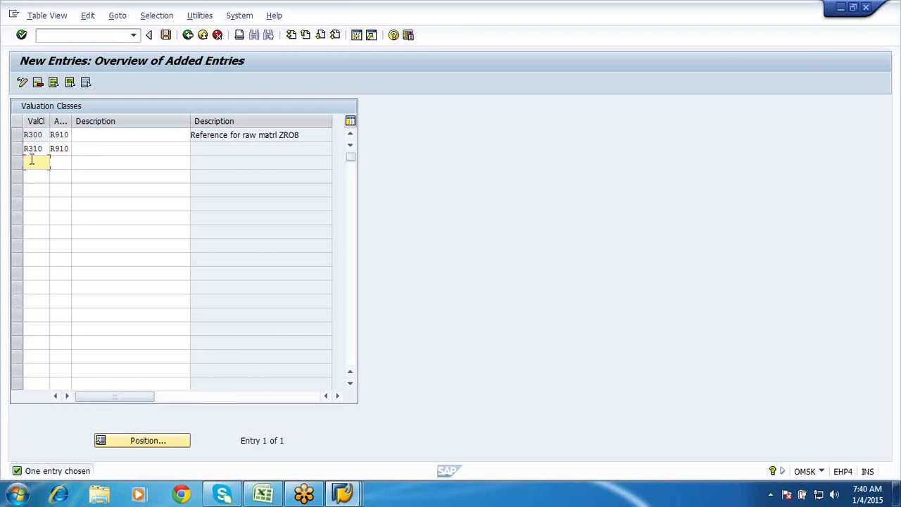
{"action": "type", "text": "R320"}
{"action": "key", "text": "BackSpace"}
{"action": "key", "text": "BackSpace"}
{"action": "key", "text": "BackSpace"}
{"action": "type", "text": "320"}
{"action": "left_click", "coordinate": [55, 165]}
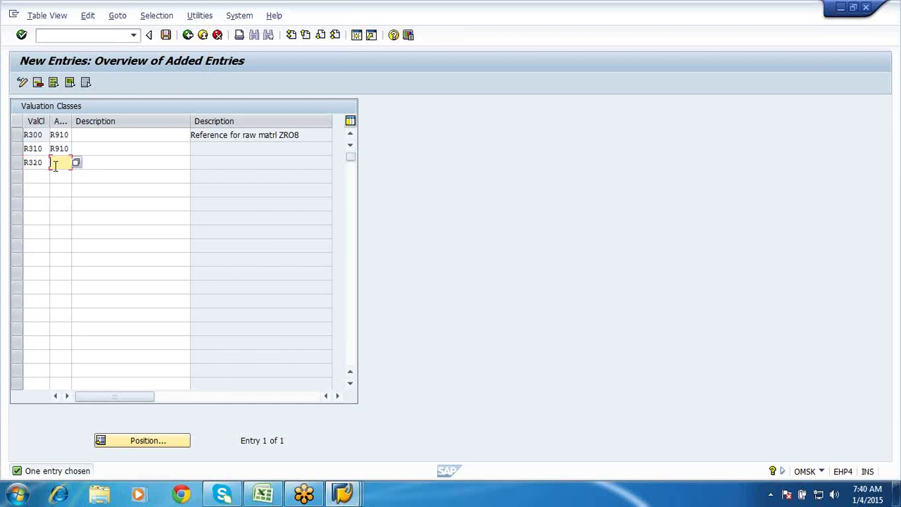
{"action": "type", "text": "R910"}
{"action": "key", "text": "Return"}
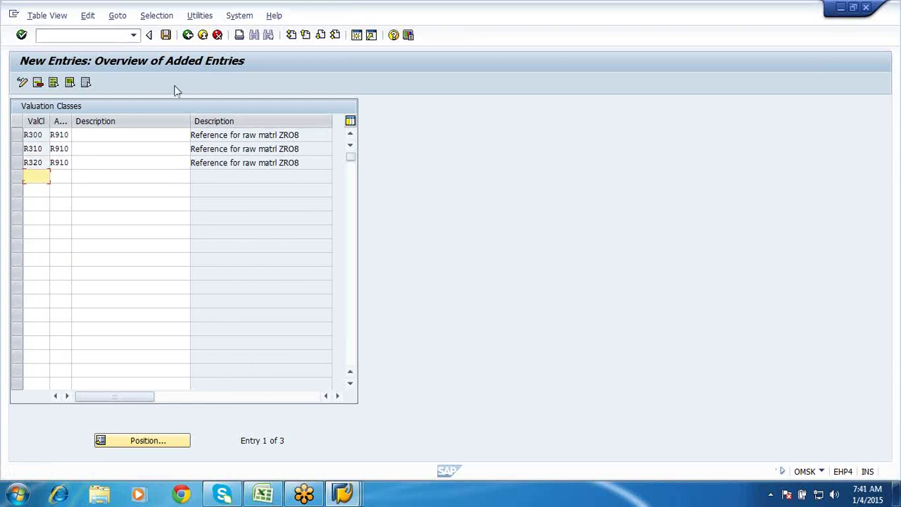
Step: Cancel the started save at the customizing request prompt and describe valuation class R300 as "For matrl typr ZRO8"
{"action": "left_click", "coordinate": [166, 35]}
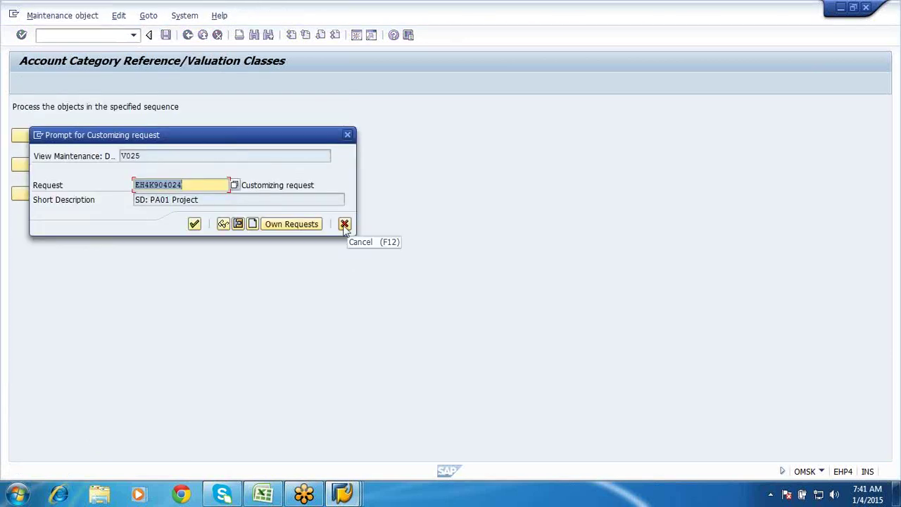
{"action": "left_click", "coordinate": [344, 225]}
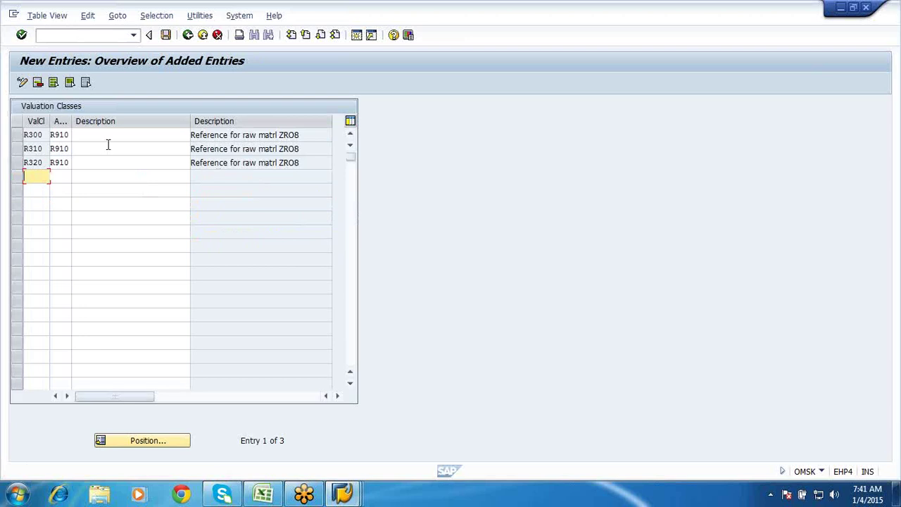
{"action": "left_click", "coordinate": [107, 143]}
{"action": "left_click", "coordinate": [101, 136]}
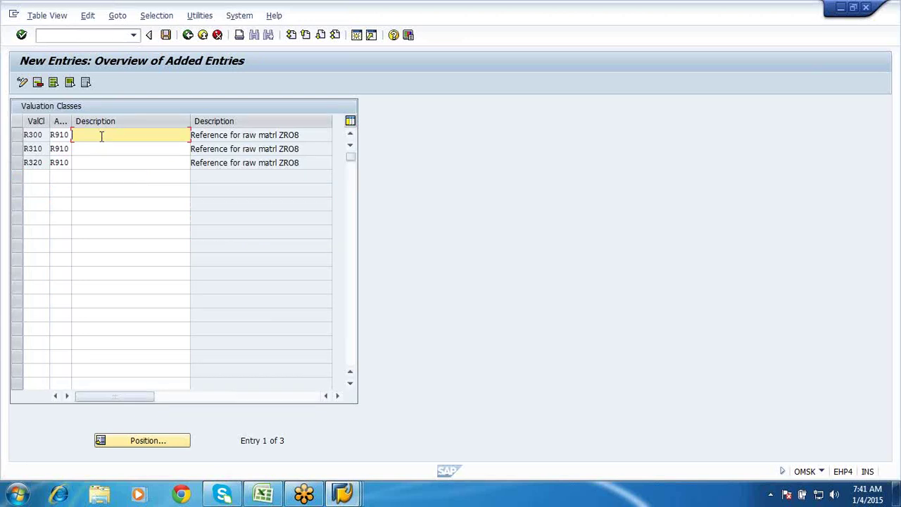
{"action": "type", "text": "H"}
{"action": "type", "text": "o"}
{"action": "type", "text": "r mat"}
{"action": "type", "text": "l ty"}
{"action": "type", "text": "pr "}
{"action": "type", "text": "R"}
{"action": "key", "text": "BackSpace"}
{"action": "type", "text": "ZRO8"}
Step: Describe valuation class R310 as "For matrl type ZR08" and R320 as "For matrl type ZRO8"
{"action": "left_click", "coordinate": [104, 151]}
{"action": "type", "text": "For matl"}
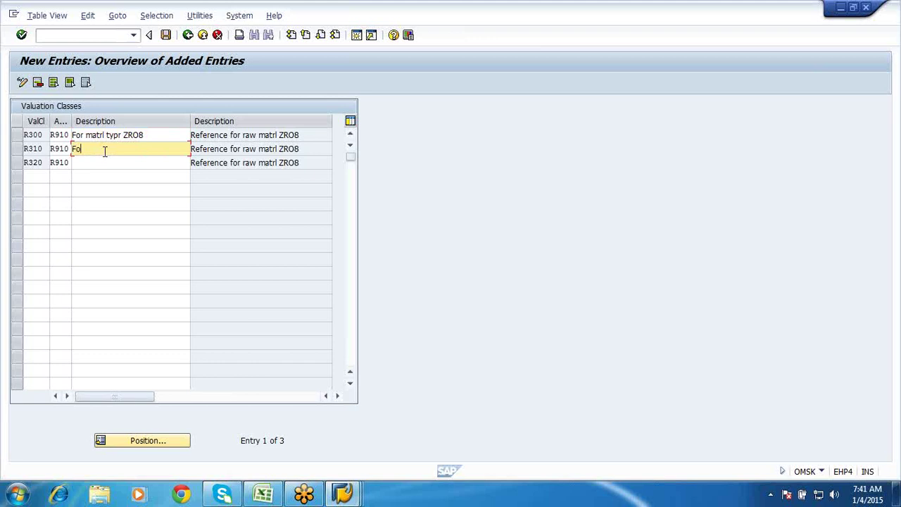
{"action": "type", "text": "l type ZR08"}
{"action": "left_click", "coordinate": [104, 162]}
{"action": "type", "text": "For ma"}
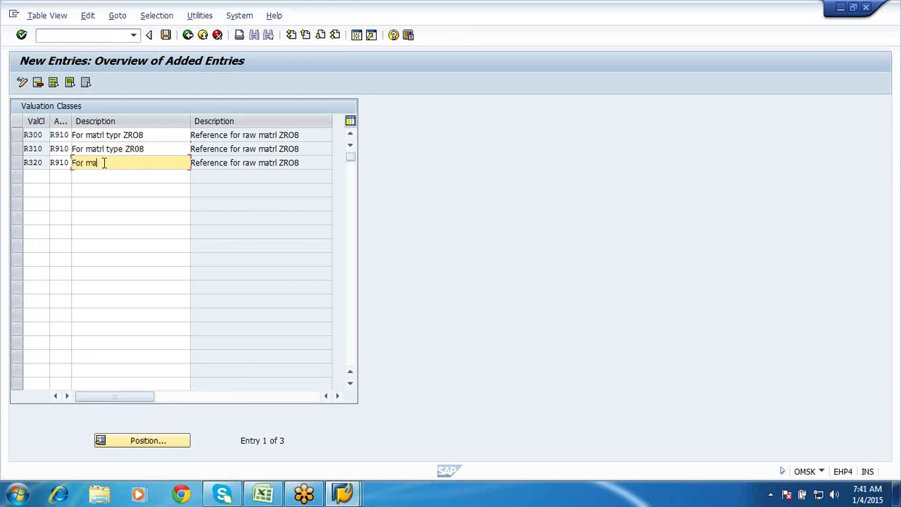
{"action": "type", "text": "trl type ZRO8"}
{"action": "key", "text": "Return"}
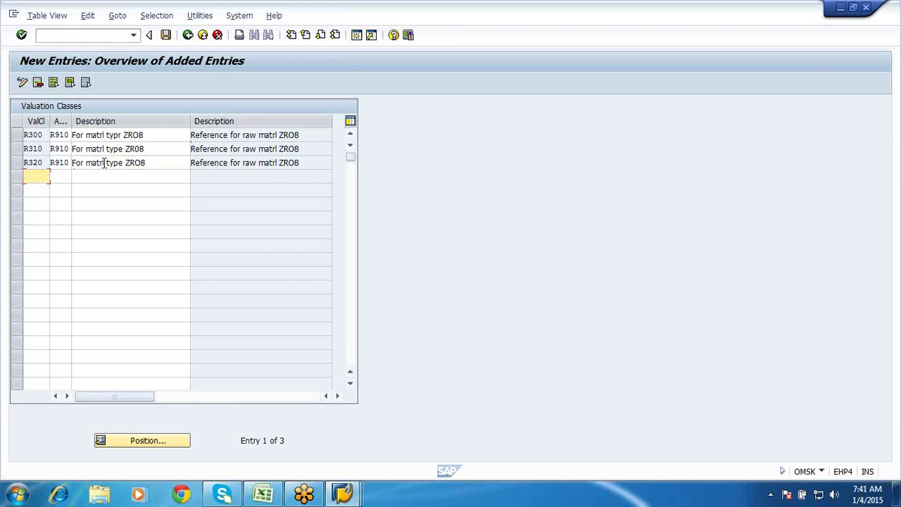
Step: Save the new valuation classes to the proposed customizing request and check them in the valuation classes overview before leaving it
{"action": "left_click", "coordinate": [164, 35]}
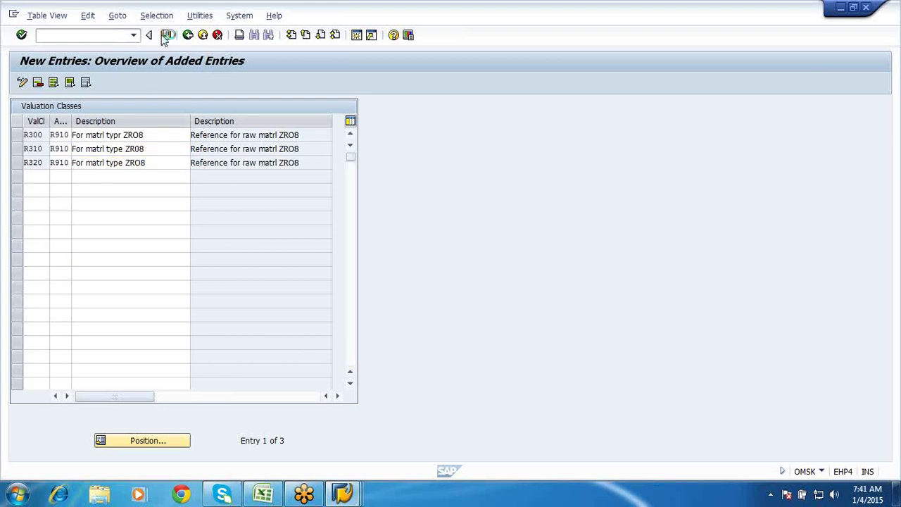
{"action": "left_click", "coordinate": [195, 223]}
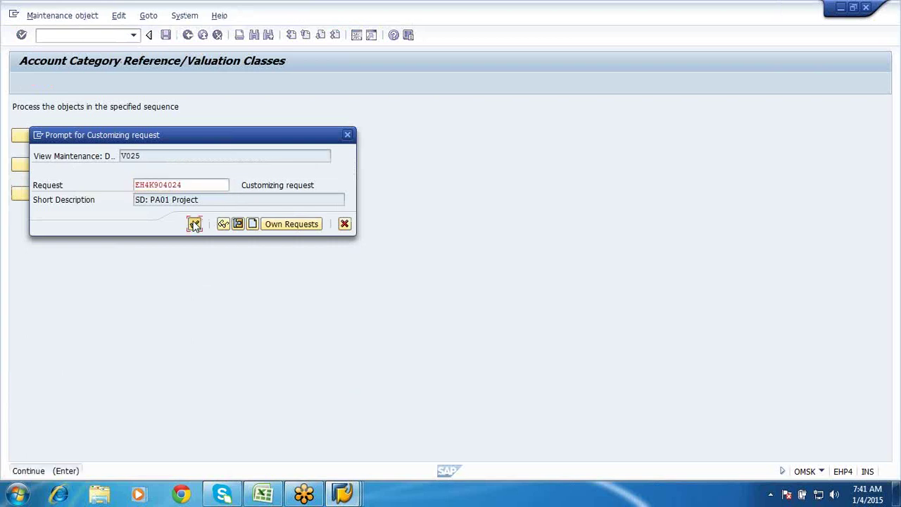
{"action": "left_click", "coordinate": [188, 39]}
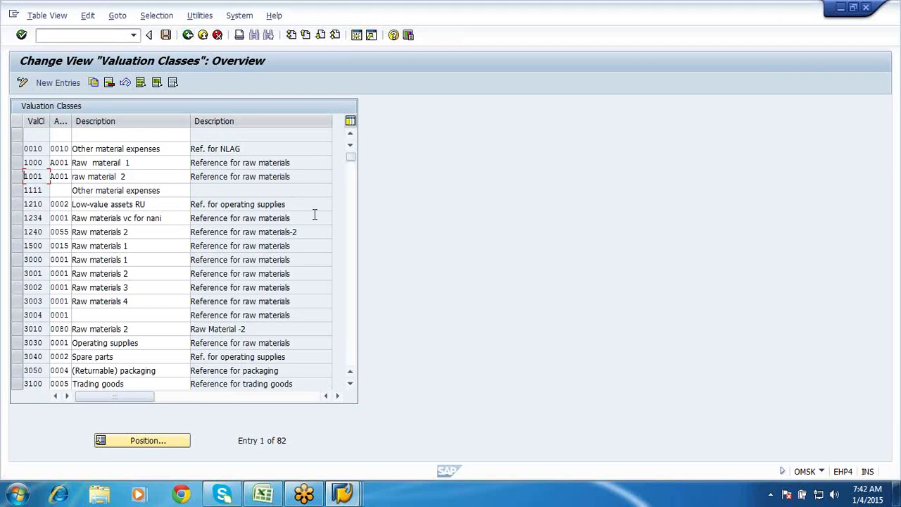
{"action": "left_click", "coordinate": [353, 315]}
{"action": "left_click", "coordinate": [352, 329]}
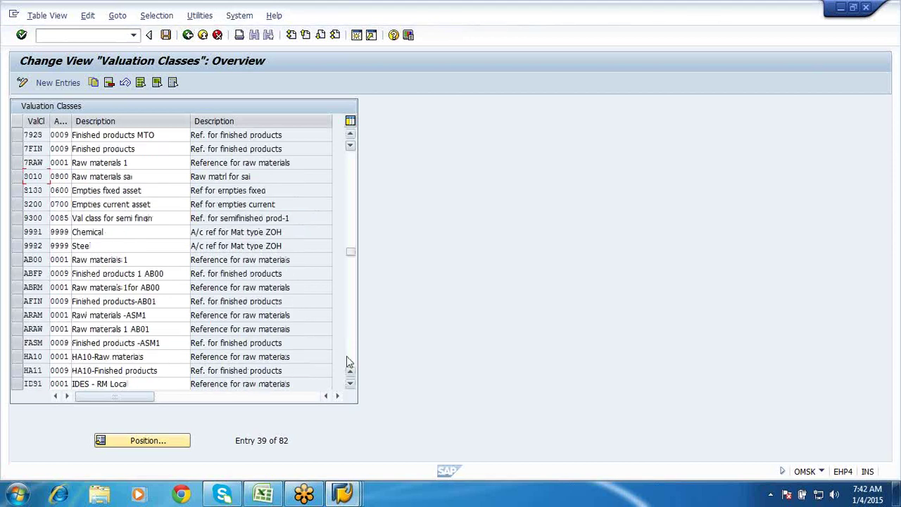
{"action": "left_click", "coordinate": [349, 362]}
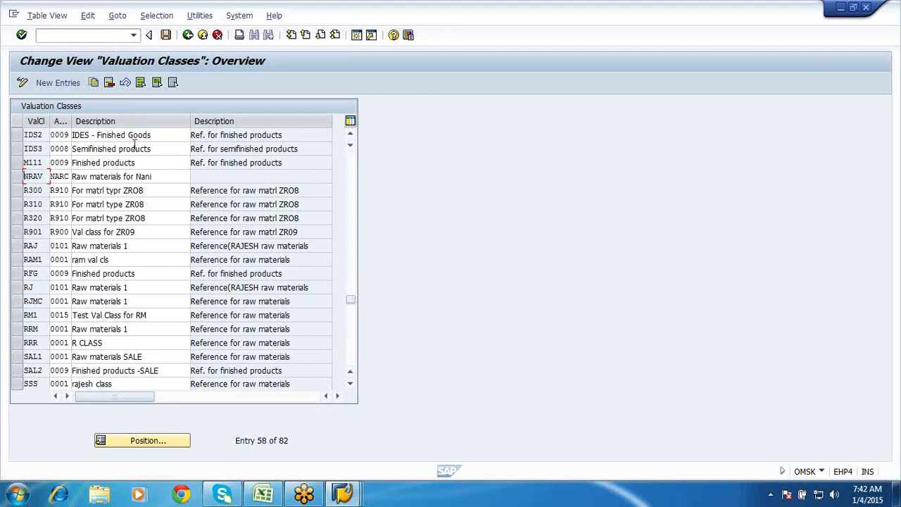
{"action": "left_click", "coordinate": [188, 35]}
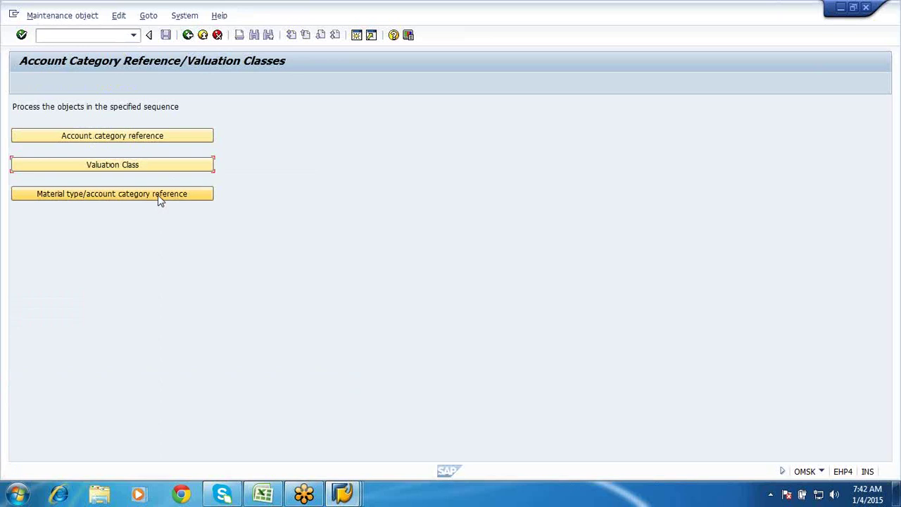
Step: In the material type/account category reference assignment, assign account category reference R910 to material type ZRO8
{"action": "left_click", "coordinate": [159, 195]}
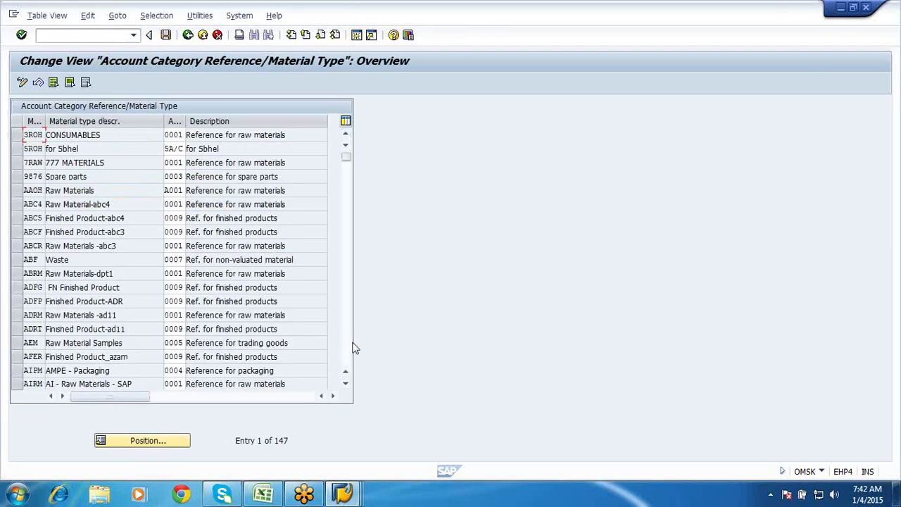
{"action": "left_click", "coordinate": [119, 440]}
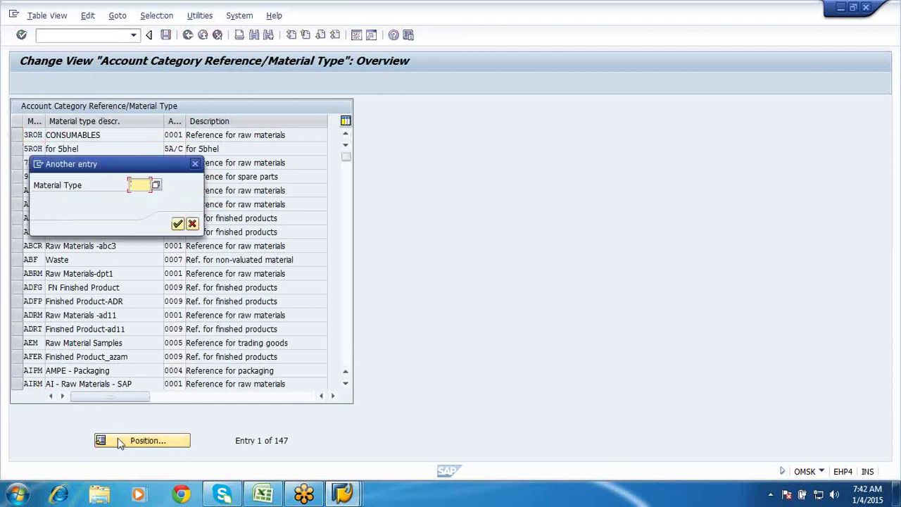
{"action": "type", "text": "ZR08"}
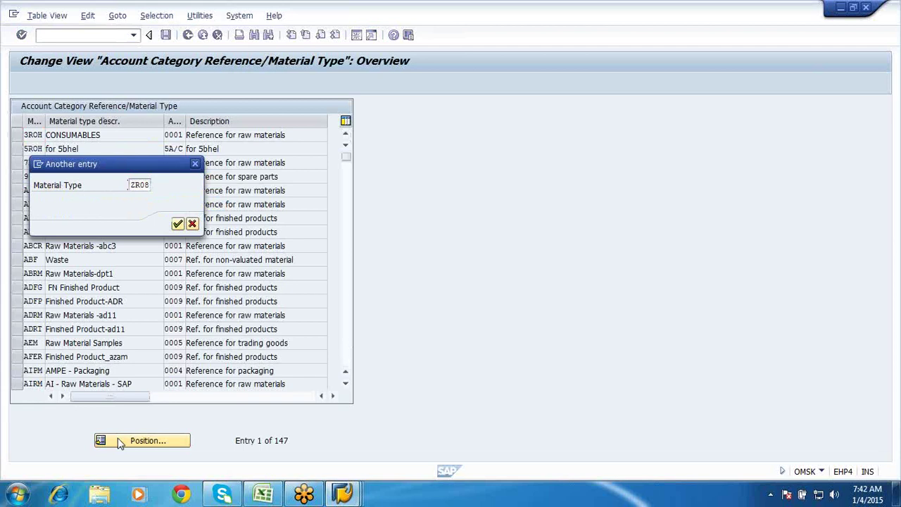
{"action": "key", "text": "Return"}
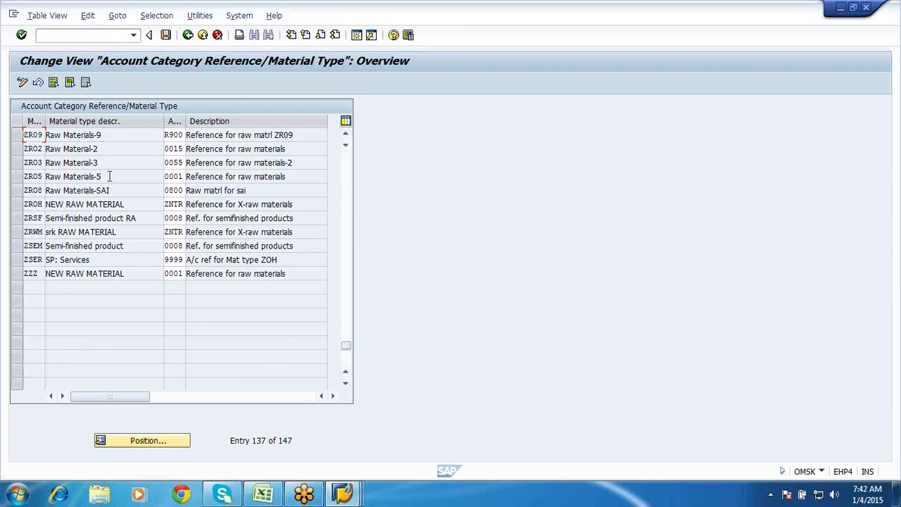
{"action": "left_click", "coordinate": [171, 190]}
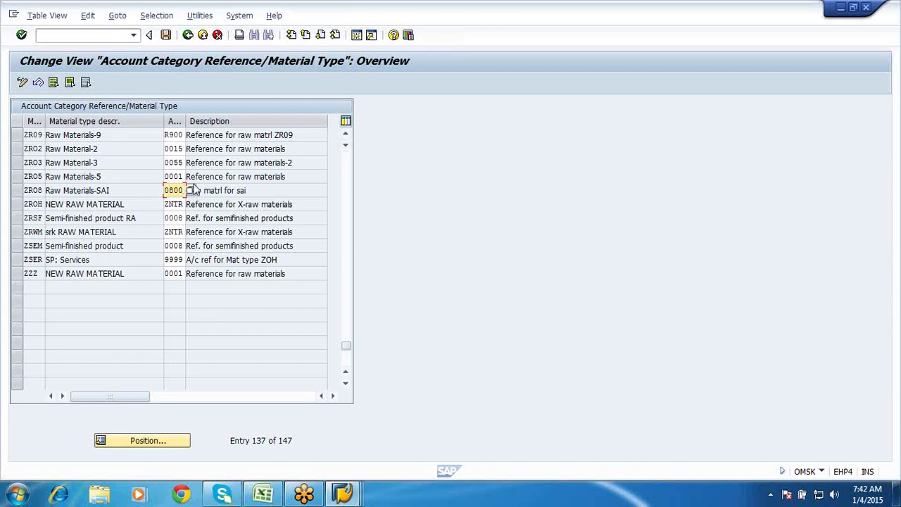
{"action": "left_click", "coordinate": [190, 190]}
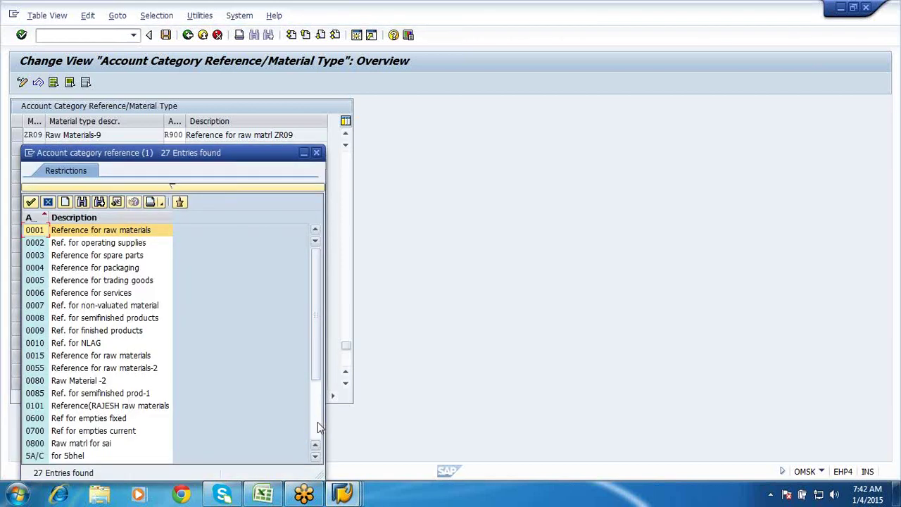
{"action": "left_click", "coordinate": [318, 422]}
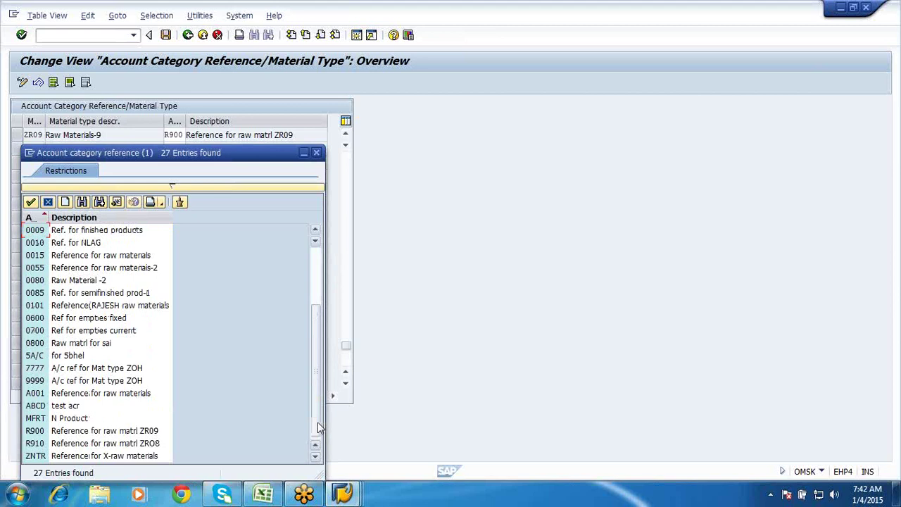
{"action": "double_click", "coordinate": [69, 444]}
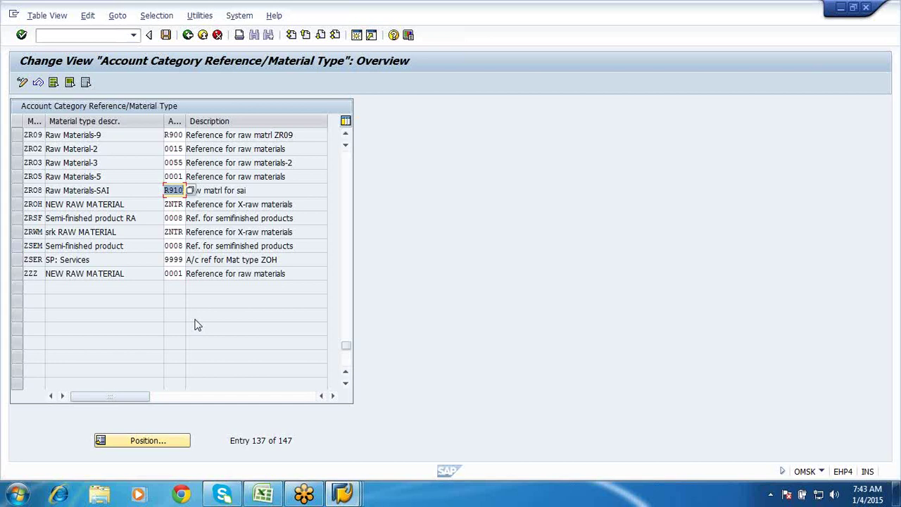
{"action": "key", "text": "Return"}
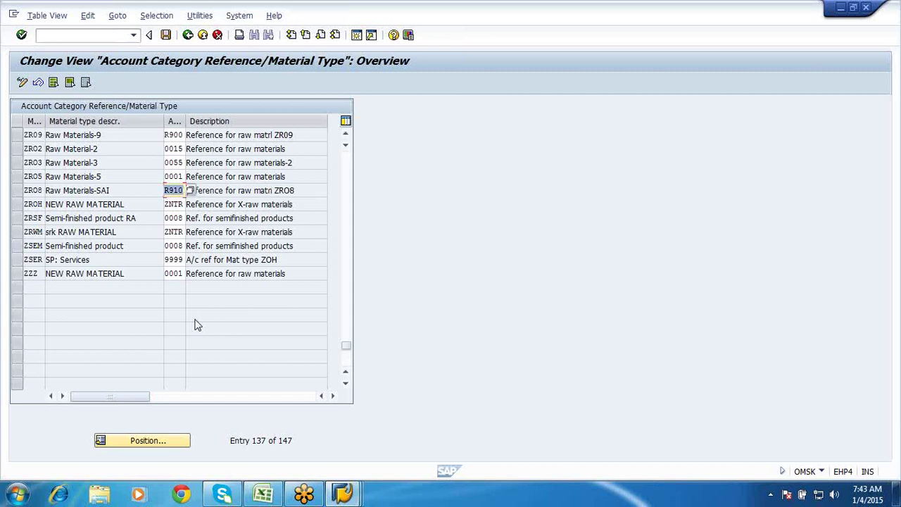
Step: Save the material type assignment to the proposed customizing request and return to the implementation guide structure
{"action": "left_click", "coordinate": [167, 35]}
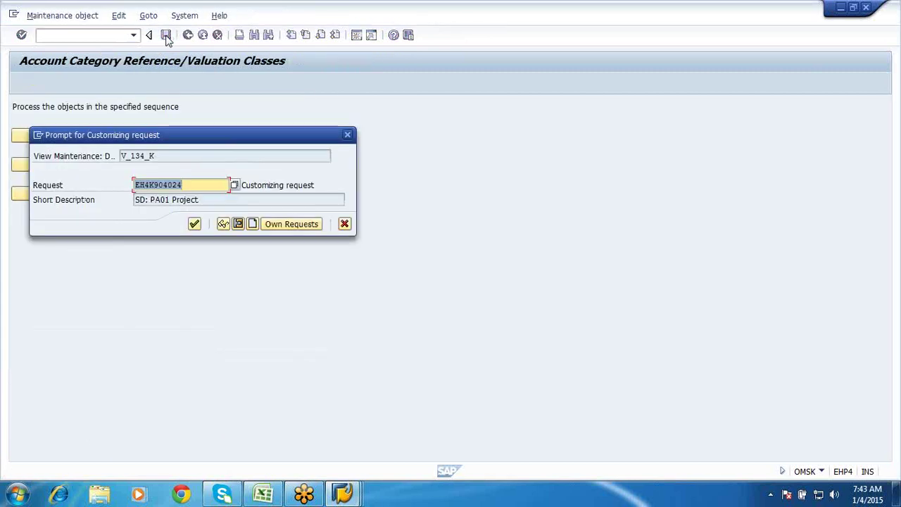
{"action": "left_click", "coordinate": [195, 224]}
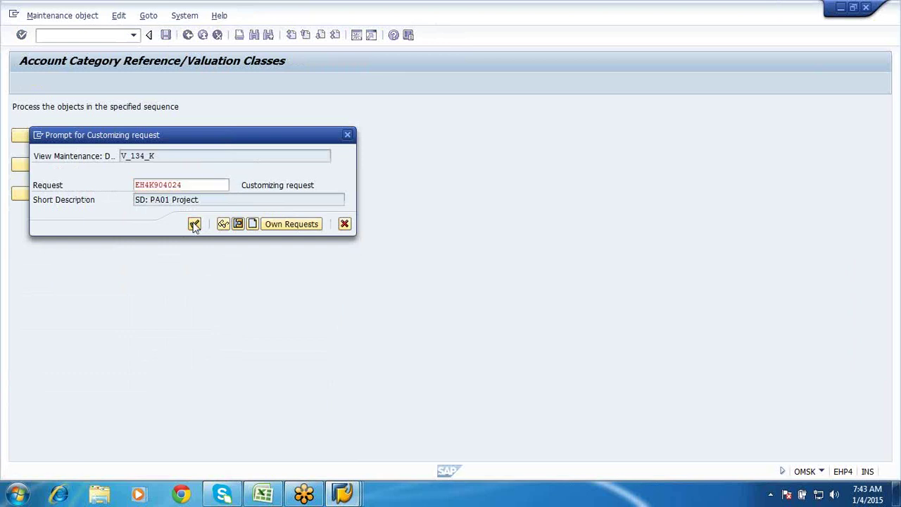
{"action": "left_click", "coordinate": [188, 35]}
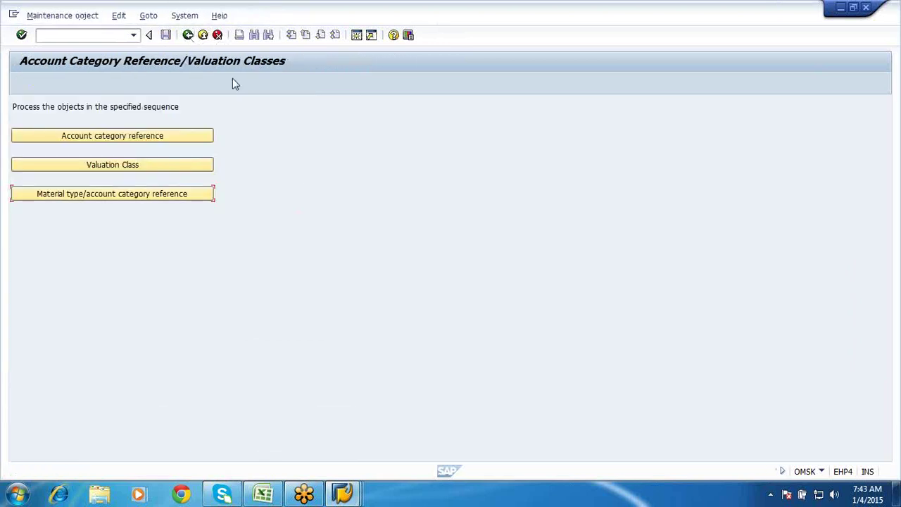
{"action": "left_click", "coordinate": [188, 35]}
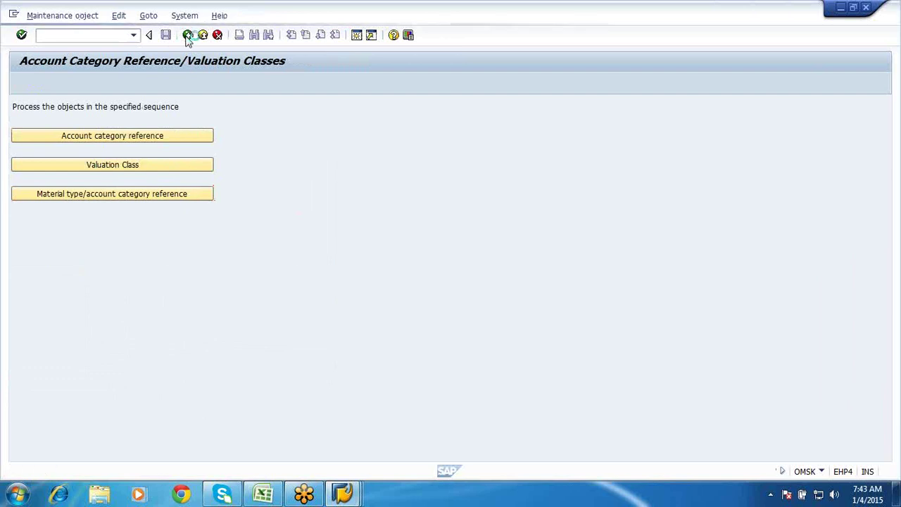
Step: Open the Define Attributes of Material Types activity under Logistics - General, Material Master, Basic Settings, Material Types
{"action": "scroll", "coordinate": [277, 230], "scroll_direction": "up", "scroll_amount": 10}
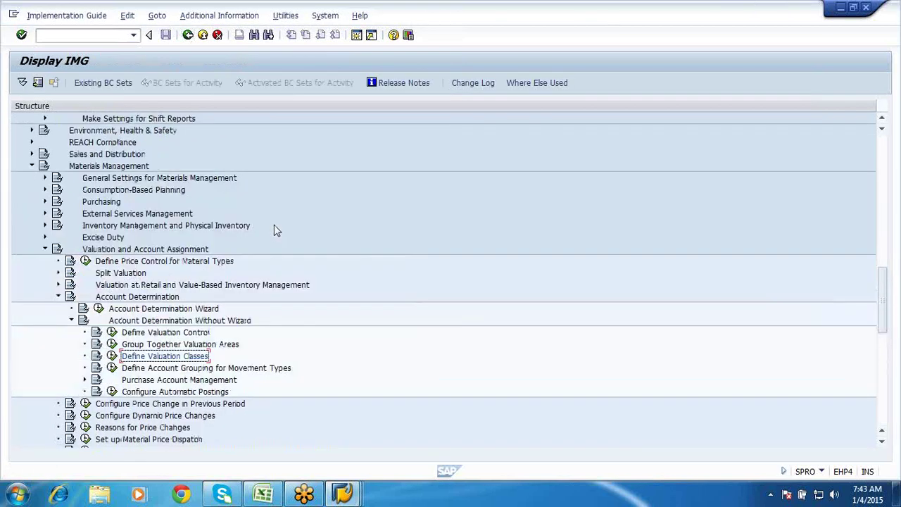
{"action": "scroll", "coordinate": [275, 228], "scroll_direction": "up", "scroll_amount": 6}
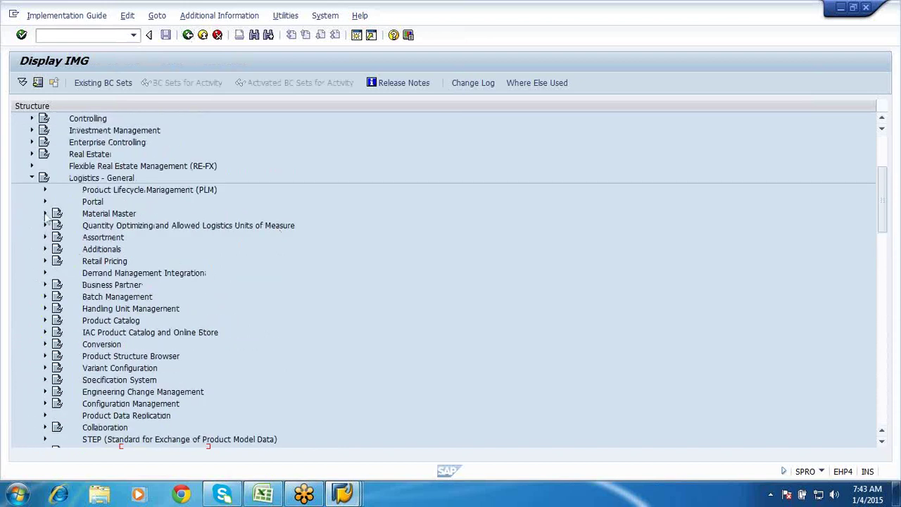
{"action": "left_click", "coordinate": [45, 214]}
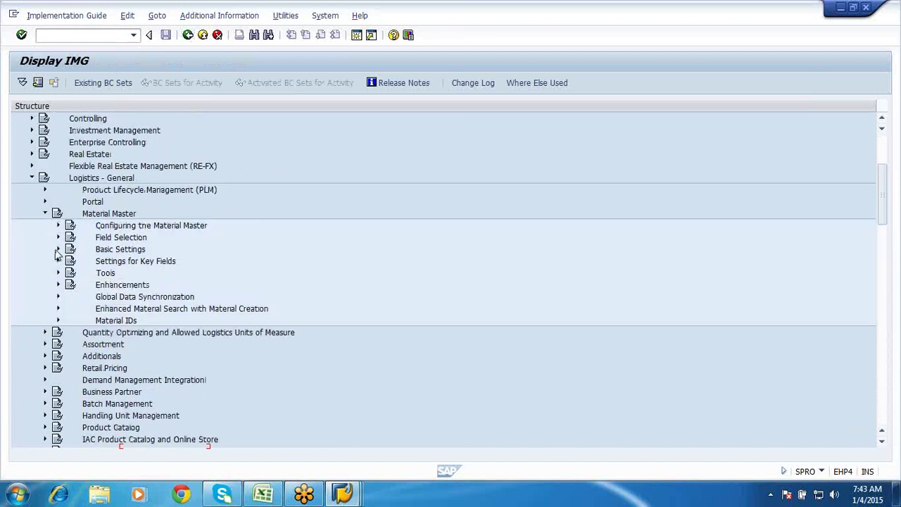
{"action": "left_click", "coordinate": [59, 250]}
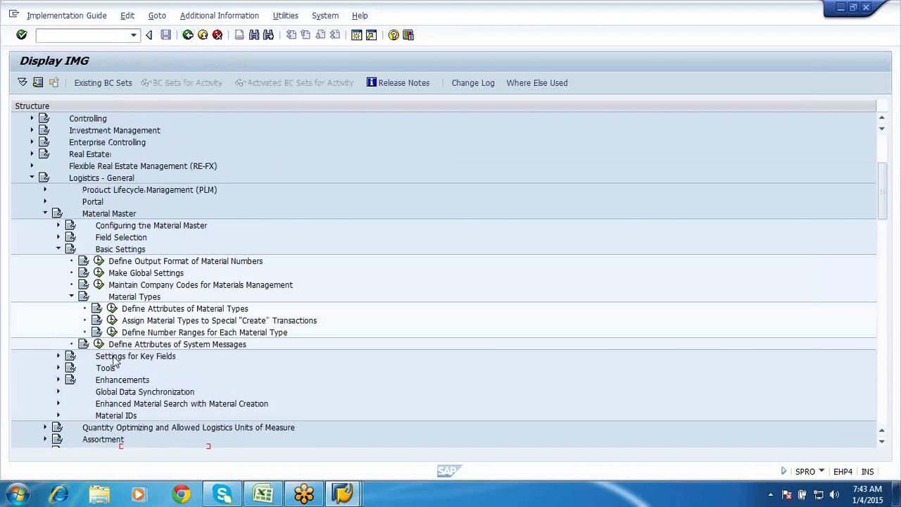
{"action": "left_click", "coordinate": [112, 308]}
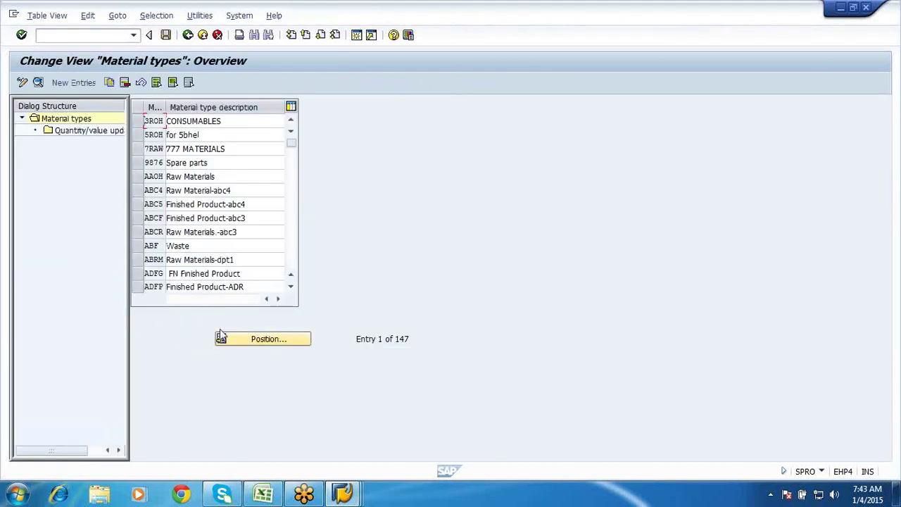
Step: Position the material types overview at zr08 and open the details of material type ZRO8, Raw Materials-SAI
{"action": "left_click", "coordinate": [255, 341]}
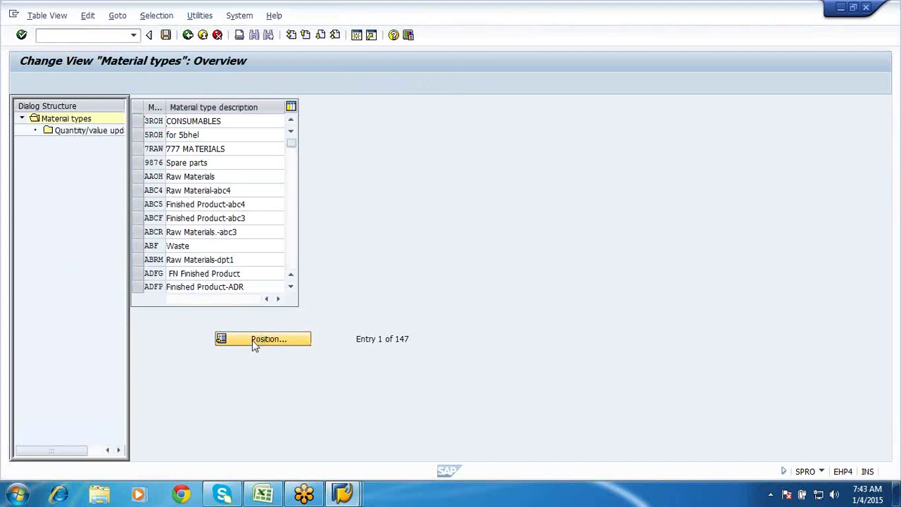
{"action": "type", "text": "z"}
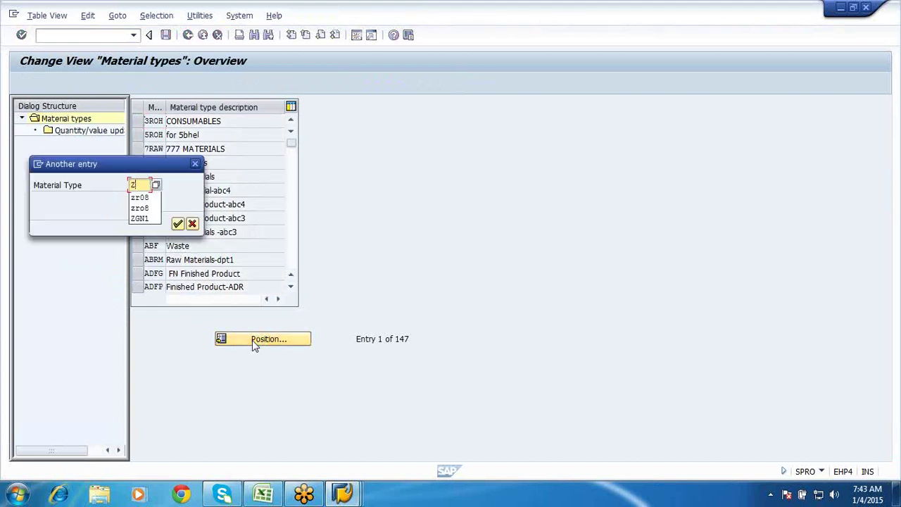
{"action": "type", "text": "R"}
{"action": "key", "text": "Down"}
{"action": "key", "text": "Return"}
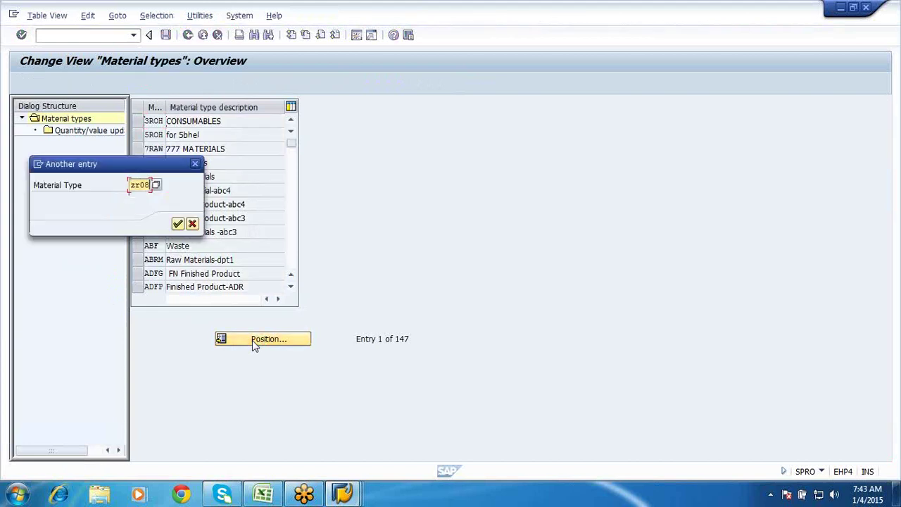
{"action": "left_click", "coordinate": [177, 223]}
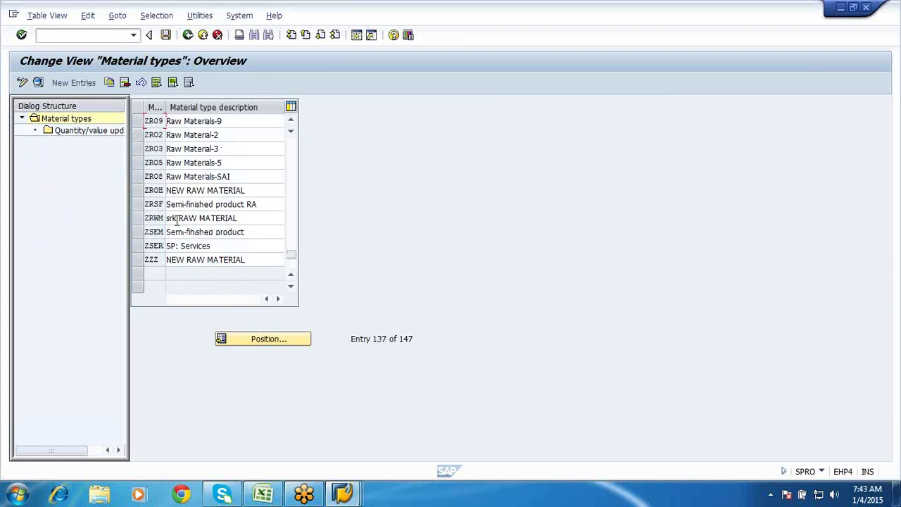
{"action": "left_click", "coordinate": [138, 179]}
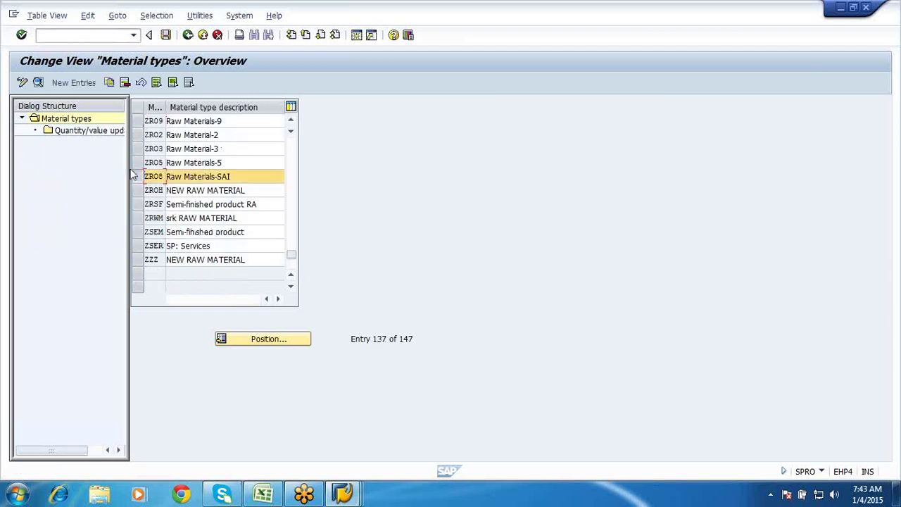
{"action": "left_click", "coordinate": [39, 83]}
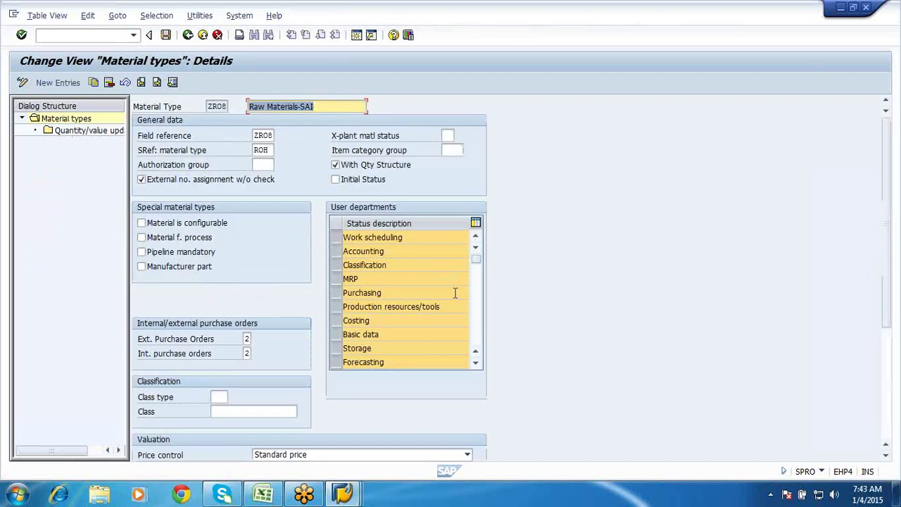
Step: Review the user departments of material type ZRO8 and check the account category reference in its Valuation section
{"action": "scroll", "coordinate": [458, 298], "scroll_direction": "down", "scroll_amount": 1}
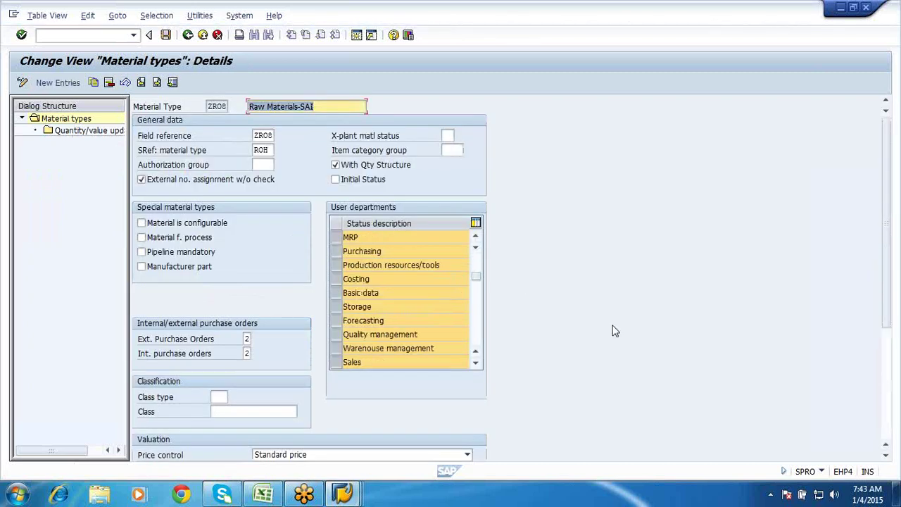
{"action": "left_click", "coordinate": [887, 459]}
{"action": "left_click", "coordinate": [887, 460]}
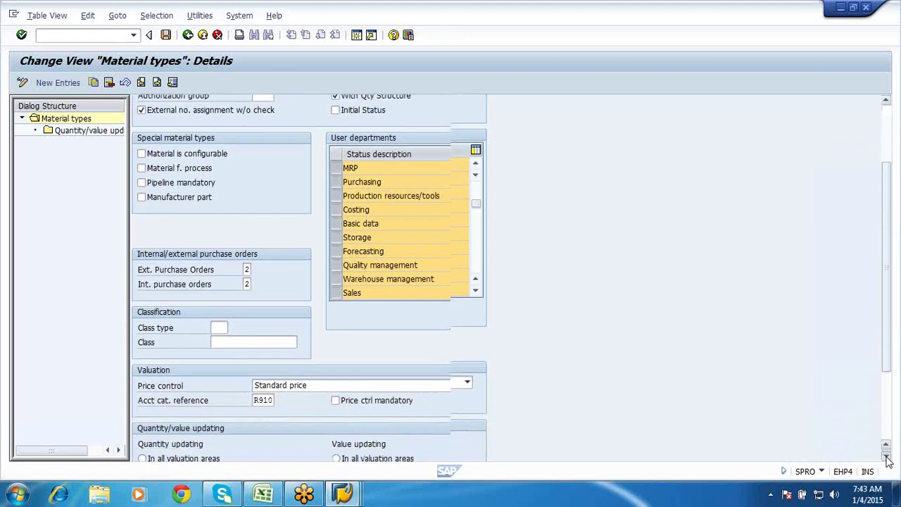
{"action": "left_click", "coordinate": [886, 457]}
{"action": "left_click", "coordinate": [886, 457]}
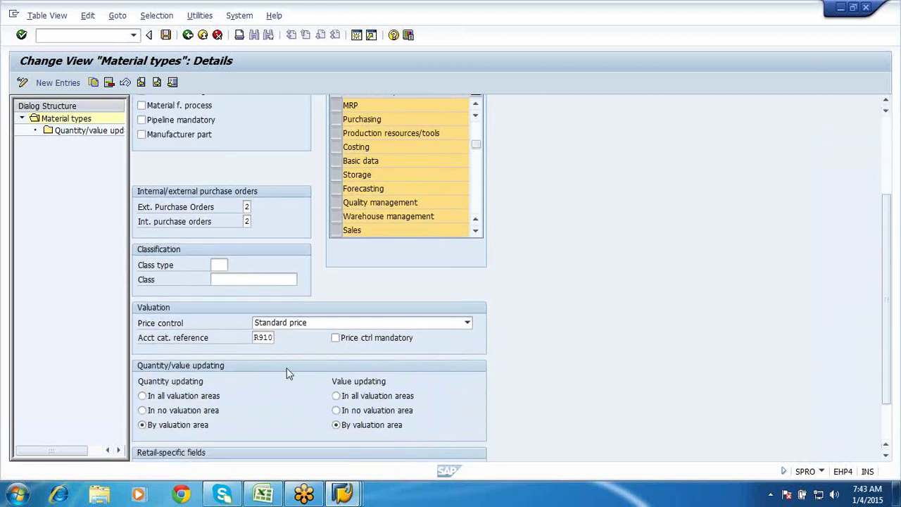
{"action": "left_click", "coordinate": [273, 339]}
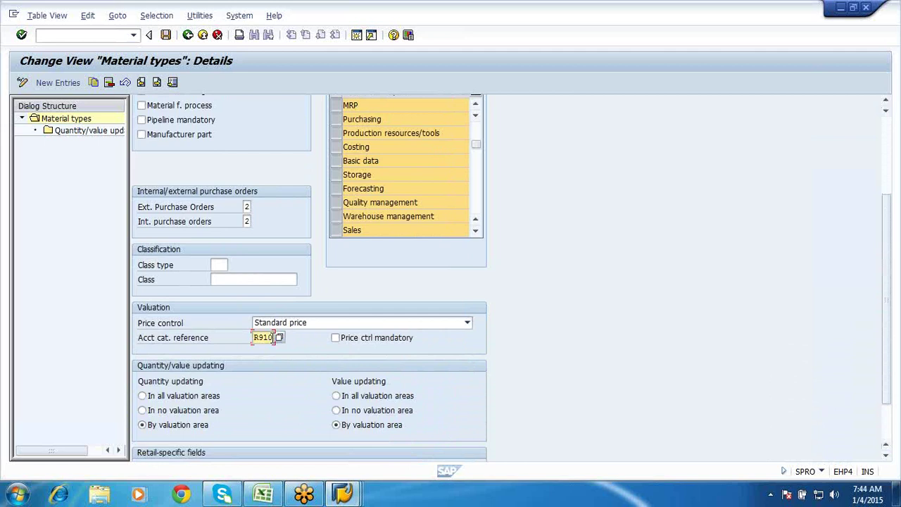
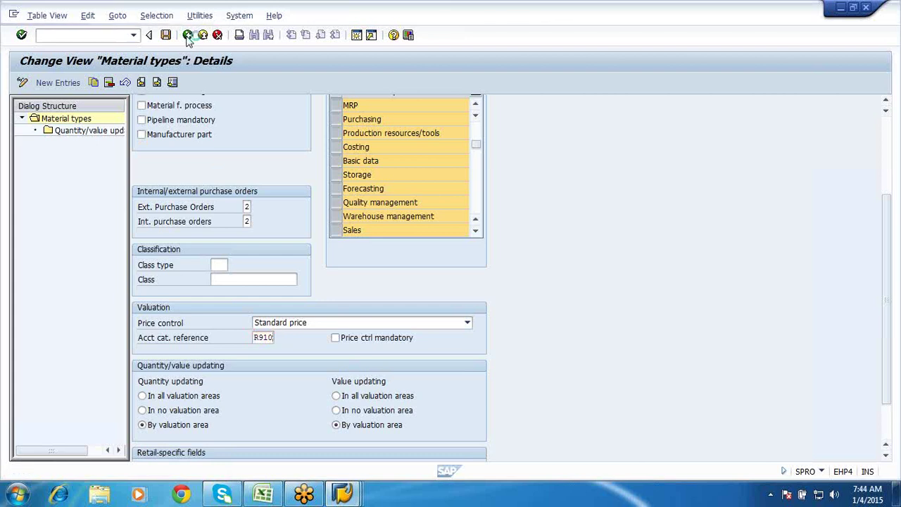
Step: Leave the material types activity and collapse the Material Types and Basic Settings nodes in the implementation guide
{"action": "left_click", "coordinate": [188, 35]}
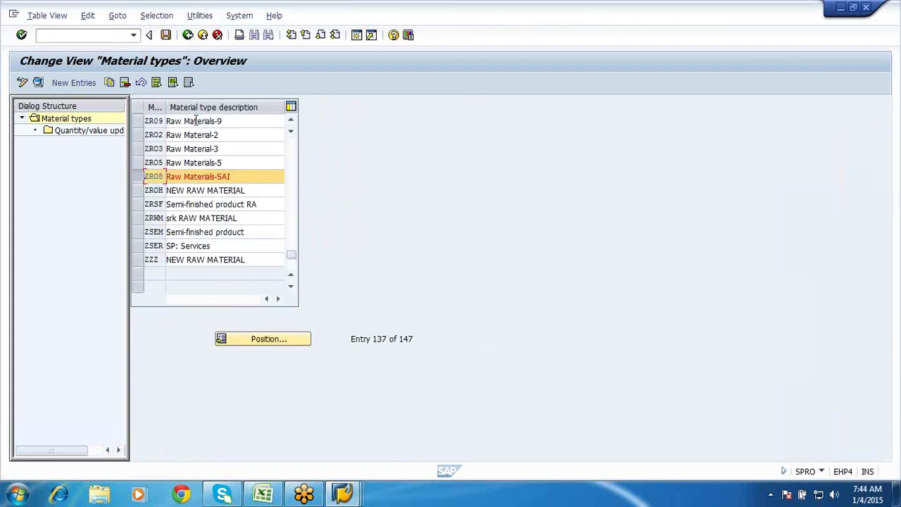
{"action": "left_click", "coordinate": [188, 35]}
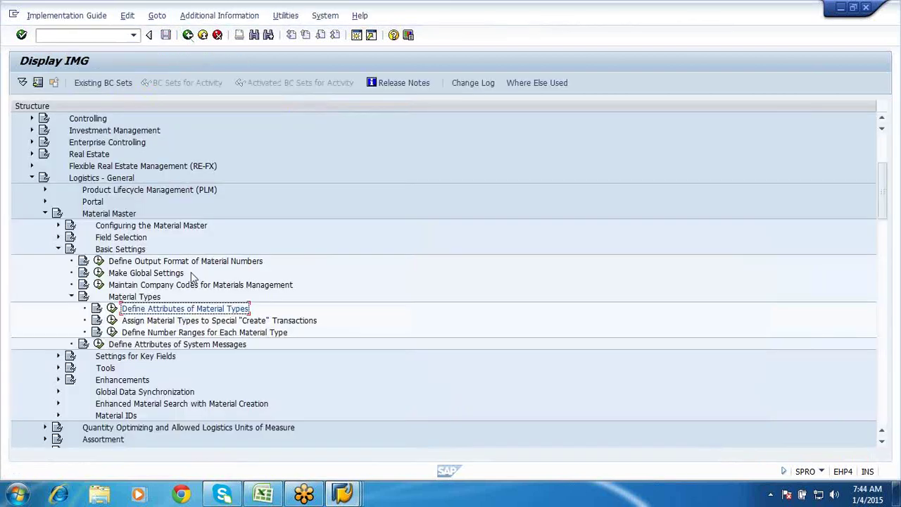
{"action": "left_click", "coordinate": [72, 297]}
{"action": "left_click", "coordinate": [58, 249]}
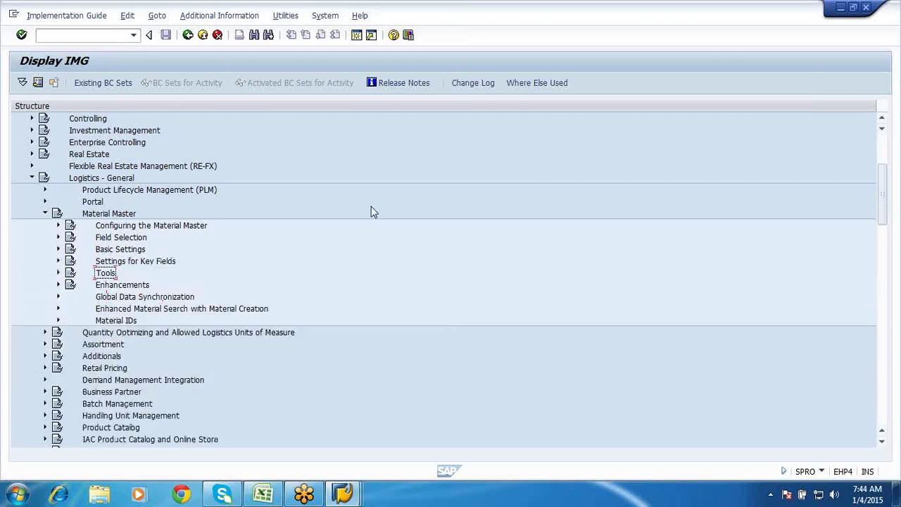
Step: Open Define Valuation Classes under Account Determination Without Wizard to review its three objects, and return to the implementation guide
{"action": "scroll", "coordinate": [374, 213], "scroll_direction": "down", "scroll_amount": 10}
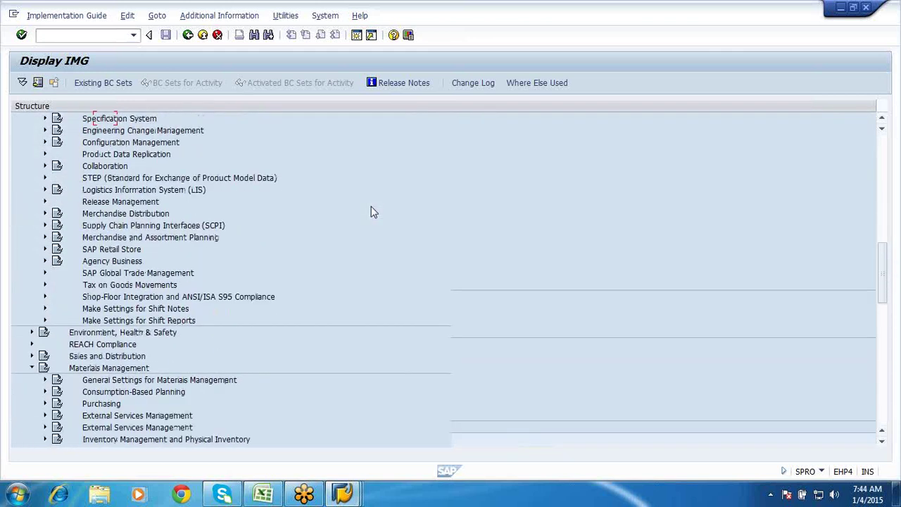
{"action": "scroll", "coordinate": [374, 212], "scroll_direction": "down", "scroll_amount": 7}
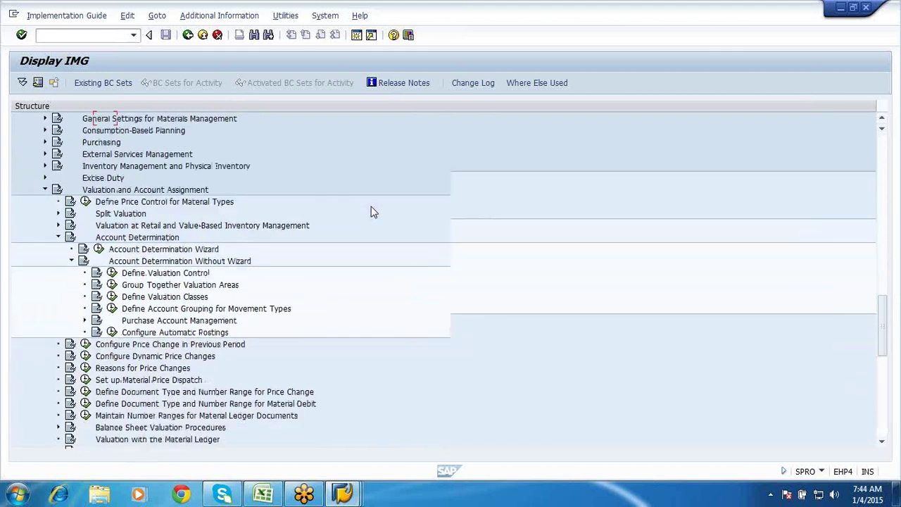
{"action": "scroll", "coordinate": [373, 212], "scroll_direction": "down", "scroll_amount": 2}
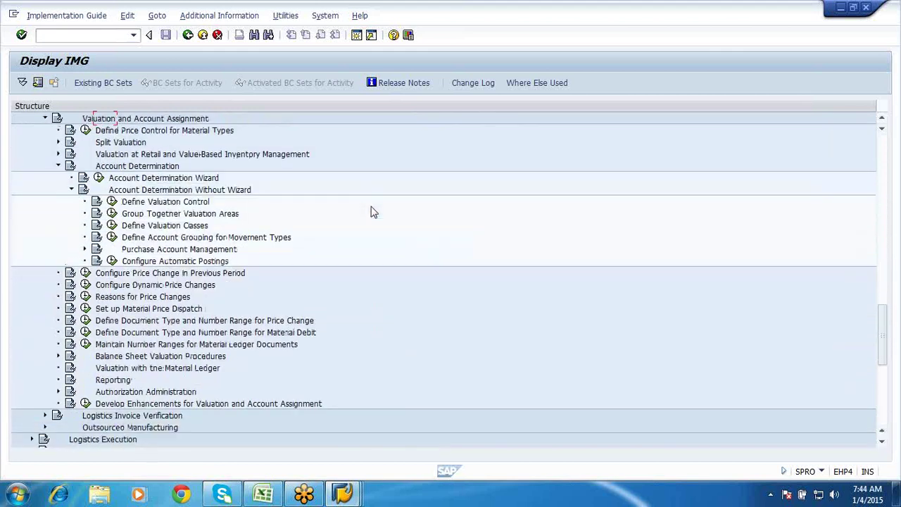
{"action": "left_click", "coordinate": [111, 226]}
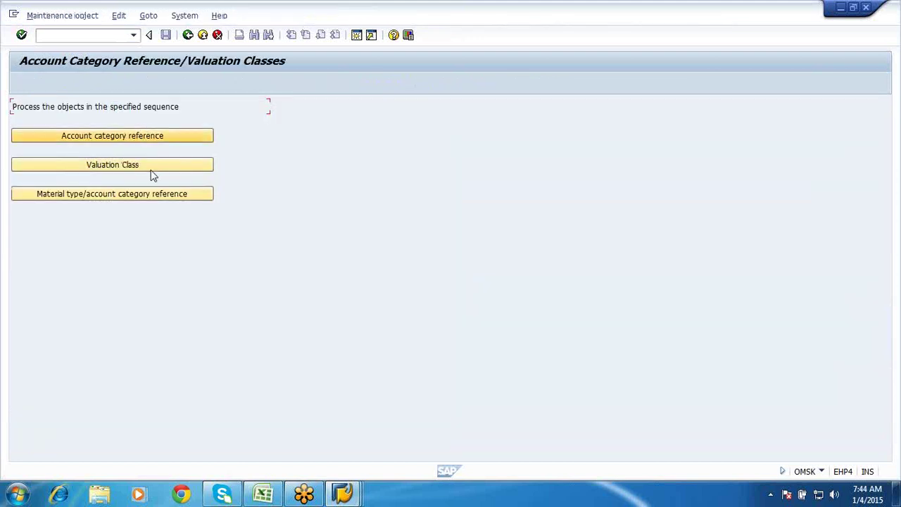
{"action": "left_click", "coordinate": [188, 36]}
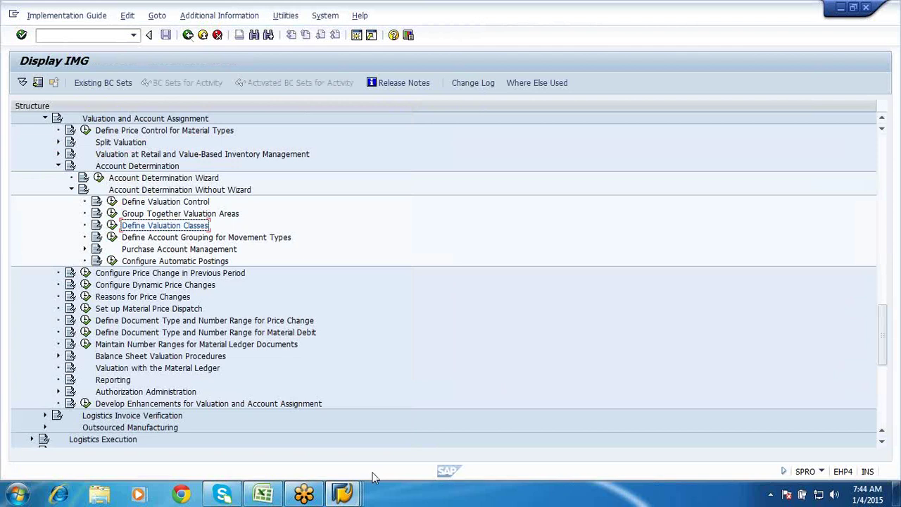
Step: Switch to the SAP Easy Access session, start transaction MM01, and set the industry sector to Mechanical Engineering
{"action": "left_click", "coordinate": [343, 493]}
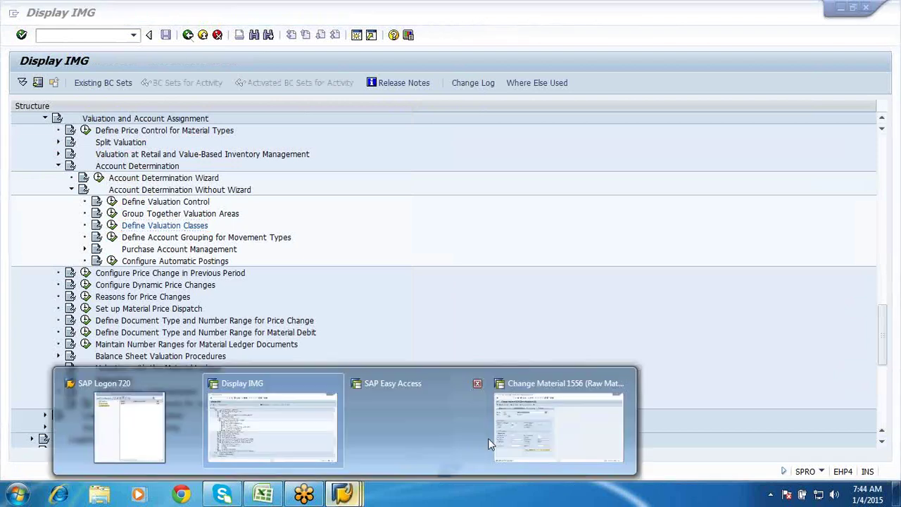
{"action": "left_click", "coordinate": [423, 405]}
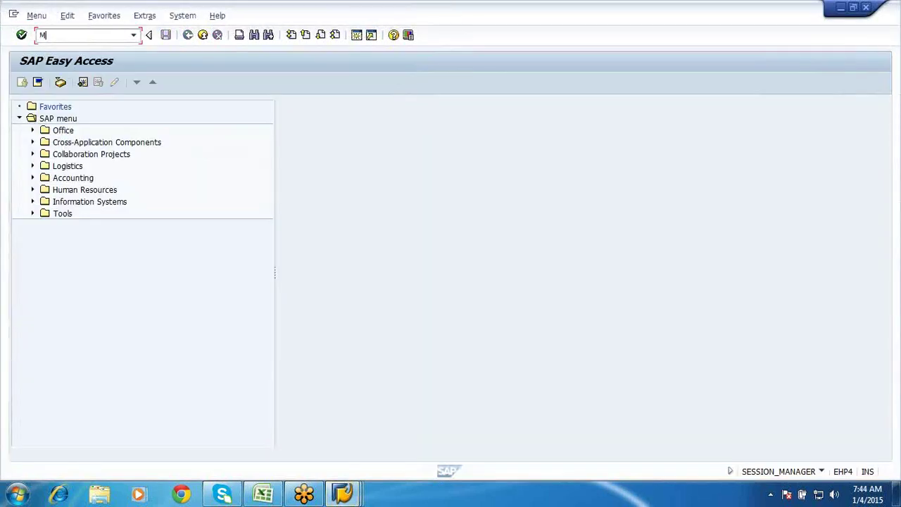
{"action": "key", "text": "Return"}
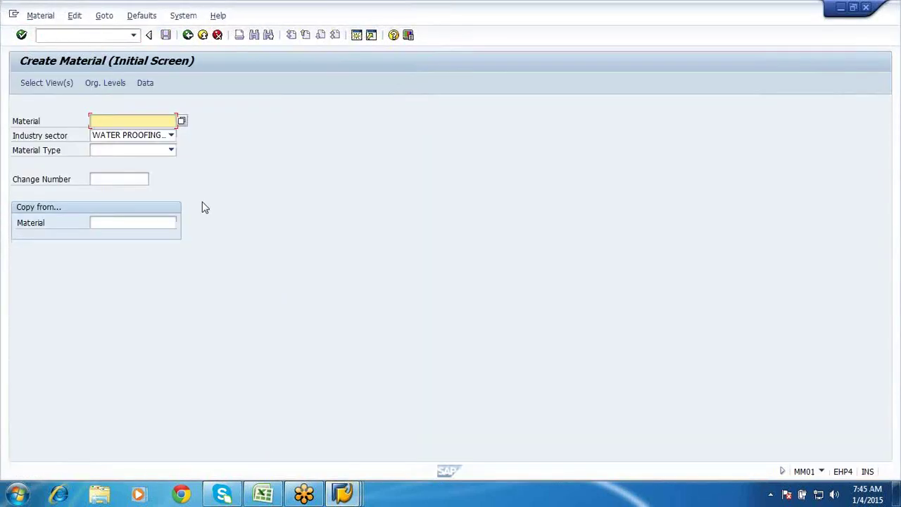
{"action": "left_click", "coordinate": [171, 136]}
{"action": "left_click", "coordinate": [171, 160]}
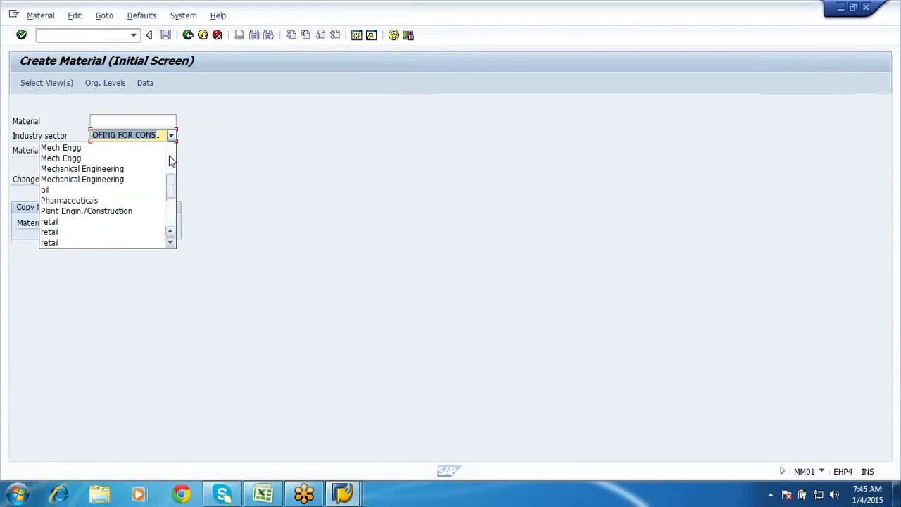
{"action": "left_click", "coordinate": [132, 170]}
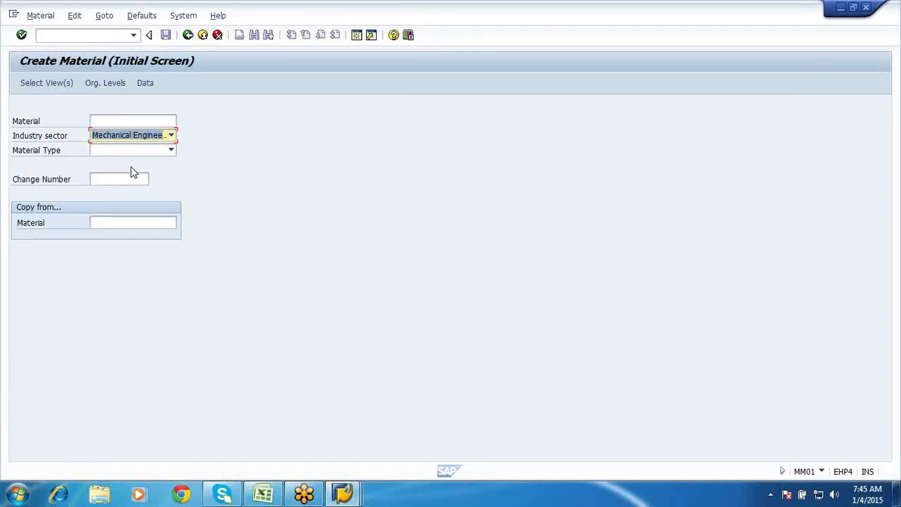
Step: Look through the available material types down to the Raw Materials-SAI entry and close the list without choosing one
{"action": "left_click", "coordinate": [171, 151]}
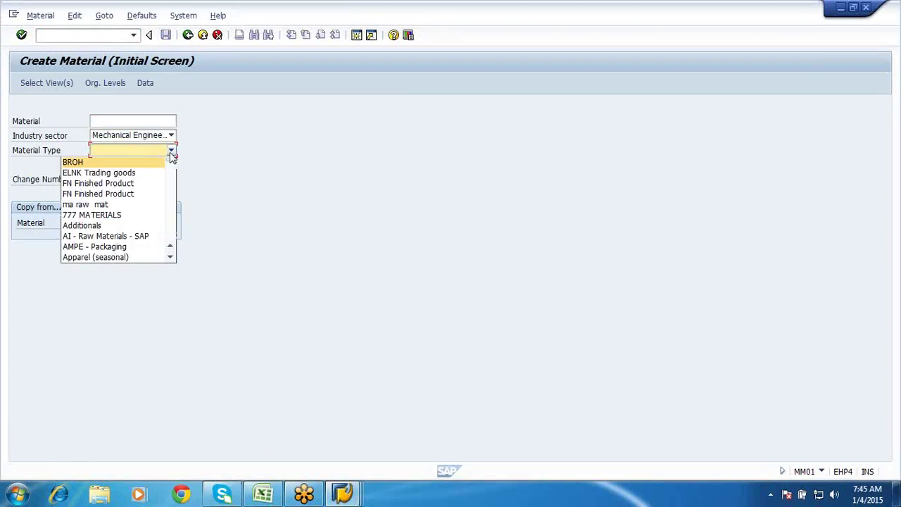
{"action": "left_click", "coordinate": [171, 258]}
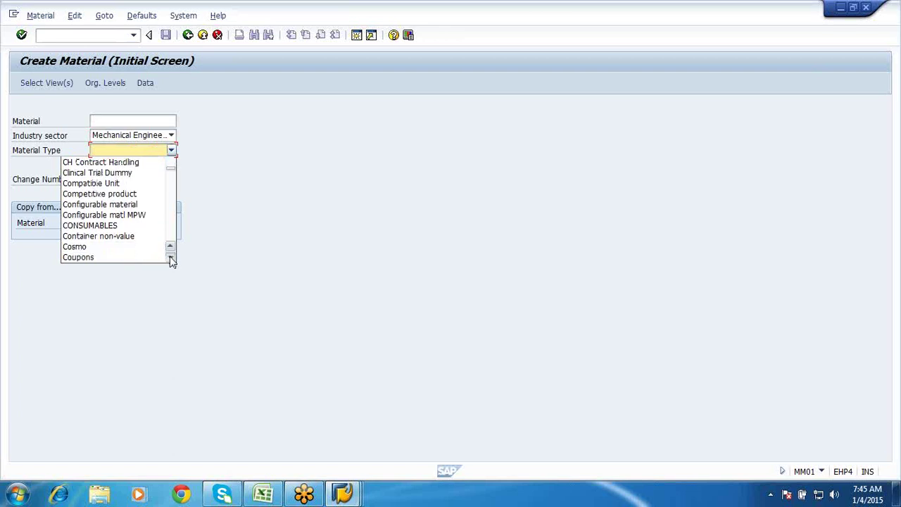
{"action": "left_click", "coordinate": [171, 258]}
{"action": "left_click", "coordinate": [171, 258]}
{"action": "left_click", "coordinate": [171, 258]}
{"action": "left_click", "coordinate": [171, 257]}
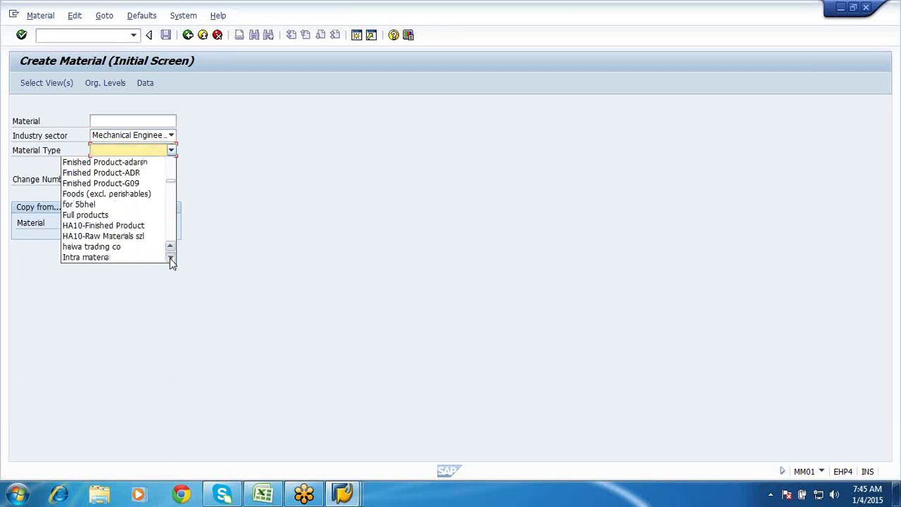
{"action": "left_click", "coordinate": [171, 258]}
{"action": "left_click", "coordinate": [171, 258]}
{"action": "left_click", "coordinate": [171, 258]}
{"action": "left_click", "coordinate": [171, 258]}
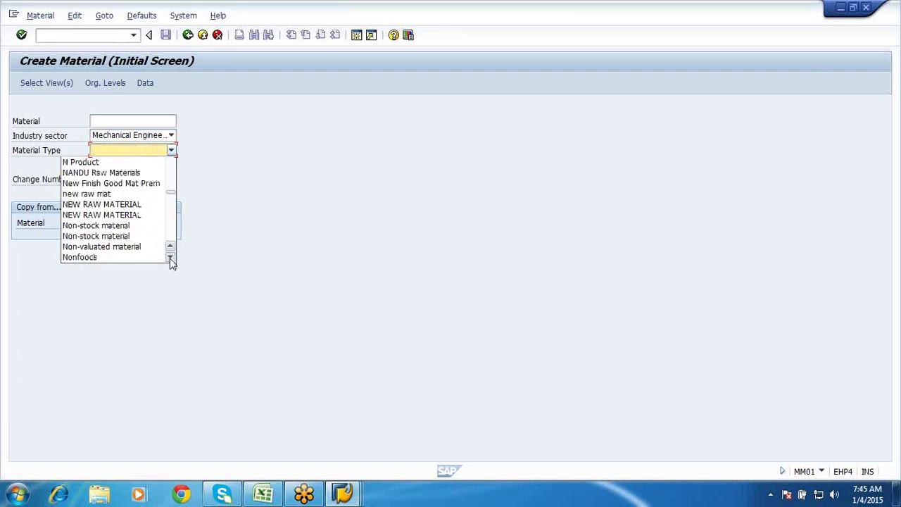
{"action": "left_click", "coordinate": [171, 257]}
{"action": "left_click", "coordinate": [171, 257]}
{"action": "left_click", "coordinate": [171, 257]}
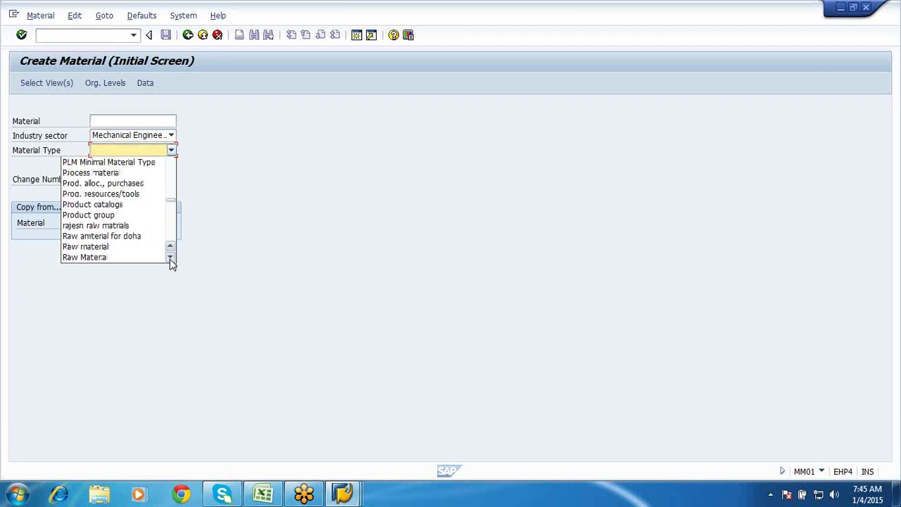
{"action": "left_click", "coordinate": [171, 257]}
{"action": "left_click", "coordinate": [171, 258]}
{"action": "left_click", "coordinate": [171, 258]}
{"action": "left_click", "coordinate": [171, 258]}
{"action": "left_click", "coordinate": [171, 258]}
{"action": "left_click", "coordinate": [171, 258]}
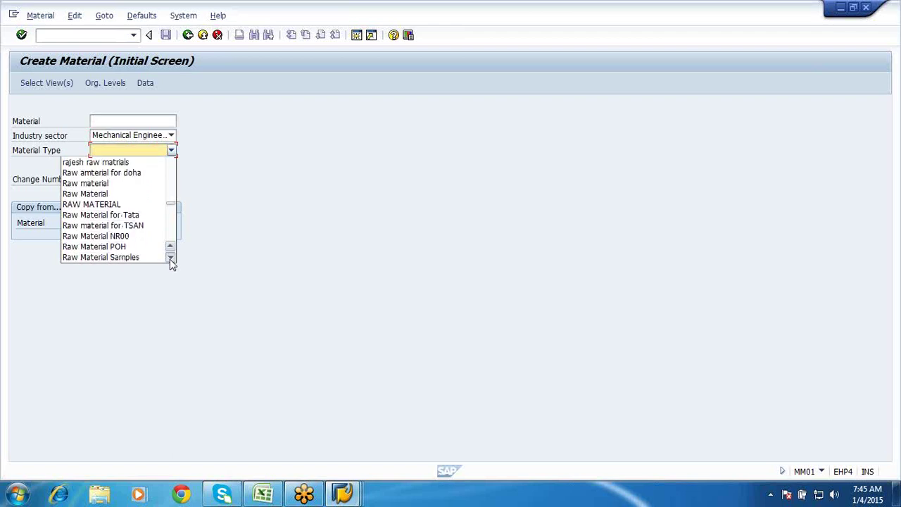
{"action": "left_click", "coordinate": [171, 257]}
{"action": "left_click", "coordinate": [171, 257]}
{"action": "left_click", "coordinate": [171, 258]}
{"action": "left_click", "coordinate": [171, 258]}
{"action": "left_click", "coordinate": [171, 258]}
{"action": "left_click", "coordinate": [171, 258]}
{"action": "left_click", "coordinate": [171, 257]}
{"action": "left_click", "coordinate": [171, 258]}
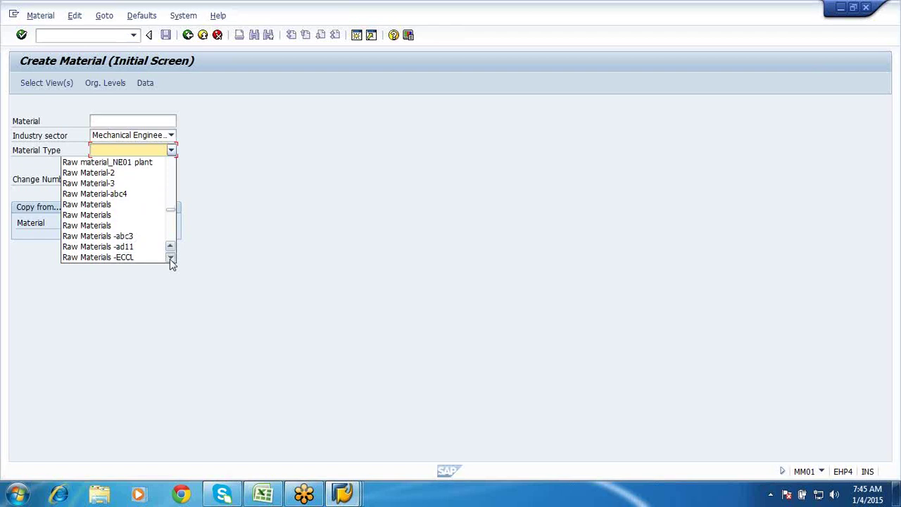
{"action": "left_click", "coordinate": [171, 258]}
{"action": "left_click", "coordinate": [171, 258]}
{"action": "left_click", "coordinate": [171, 258]}
{"action": "left_click", "coordinate": [171, 257]}
{"action": "left_click", "coordinate": [171, 258]}
{"action": "left_click", "coordinate": [171, 258]}
{"action": "left_click", "coordinate": [171, 257]}
{"action": "left_click", "coordinate": [171, 258]}
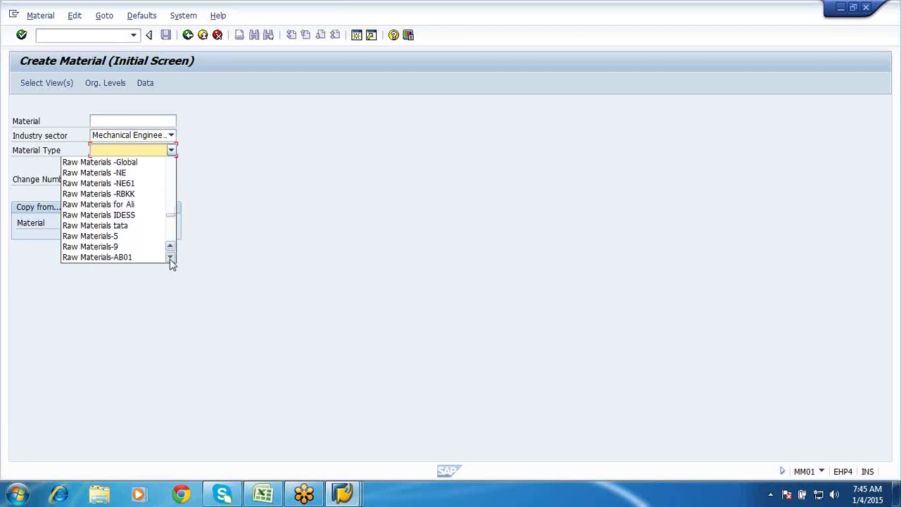
{"action": "left_click", "coordinate": [171, 258]}
{"action": "left_click", "coordinate": [171, 257]}
{"action": "left_click", "coordinate": [171, 258]}
{"action": "left_click", "coordinate": [171, 257]}
{"action": "left_click", "coordinate": [171, 258]}
{"action": "left_click", "coordinate": [171, 258]}
{"action": "left_click", "coordinate": [171, 258]}
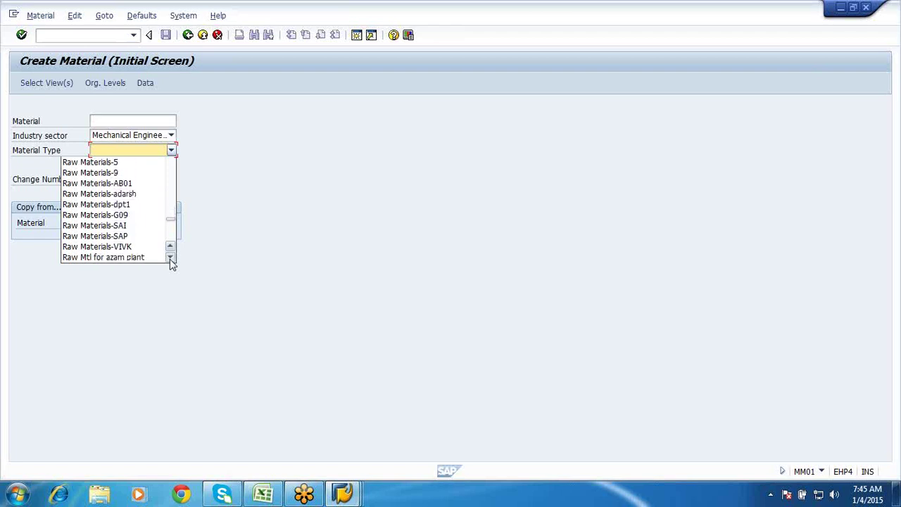
{"action": "left_click", "coordinate": [286, 213]}
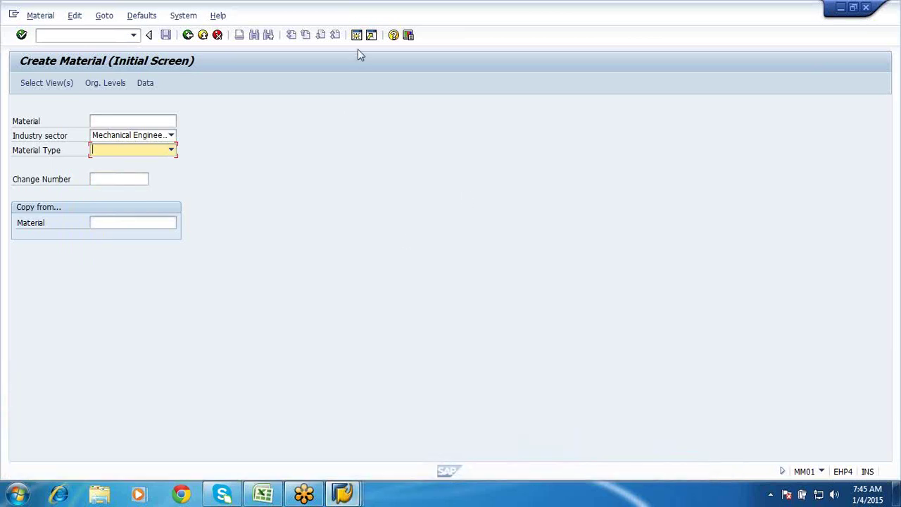
Step: Start transaction MM03 in a new session and call up the organizational levels for displaying material 1556
{"action": "left_click", "coordinate": [356, 36]}
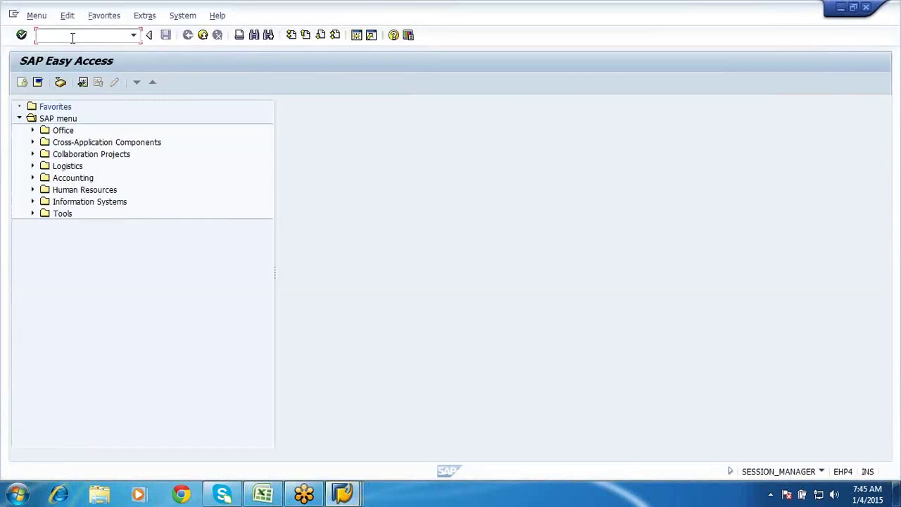
{"action": "key", "text": "Return"}
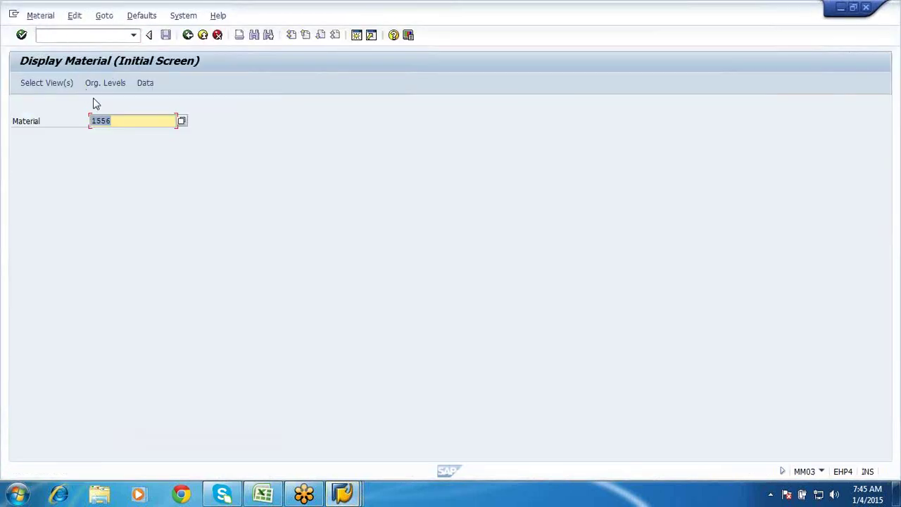
{"action": "left_click", "coordinate": [52, 82]}
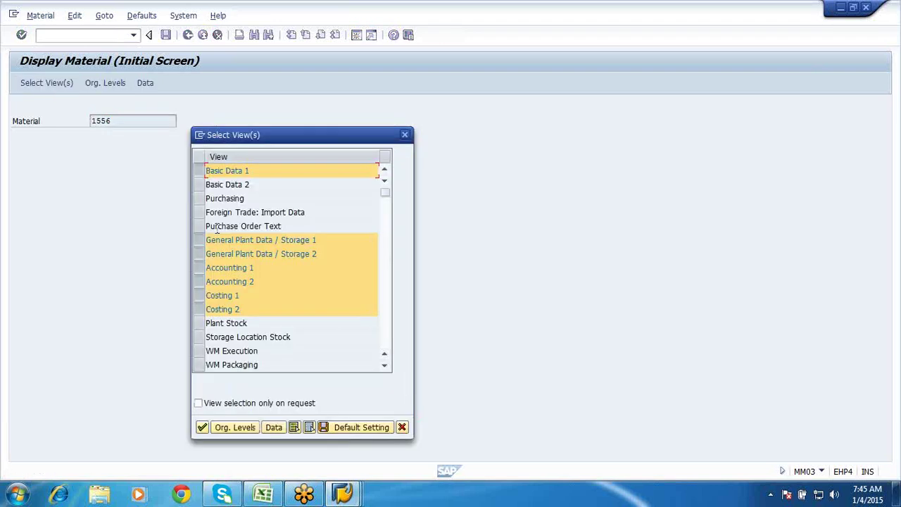
{"action": "left_click", "coordinate": [236, 427]}
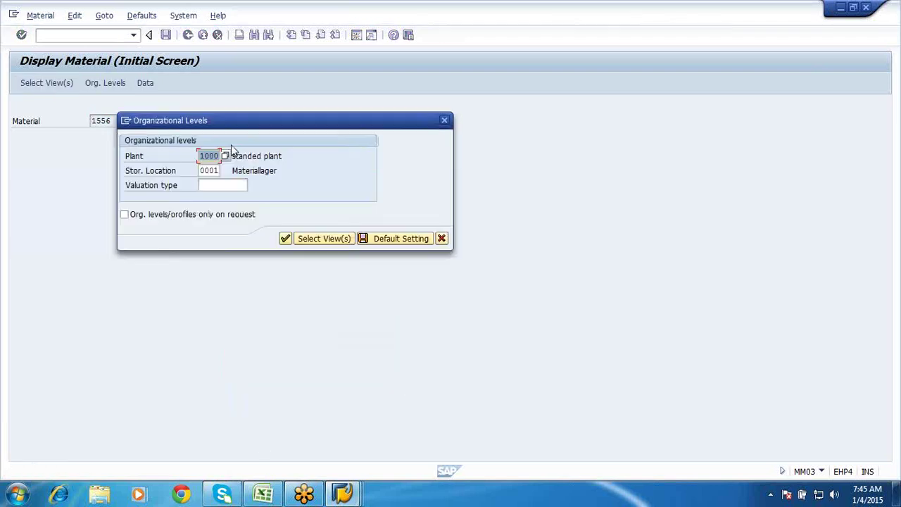
Step: Display material 1556 for plant SFP1 and storage location SFRM
{"action": "key", "text": "BackSpace"}
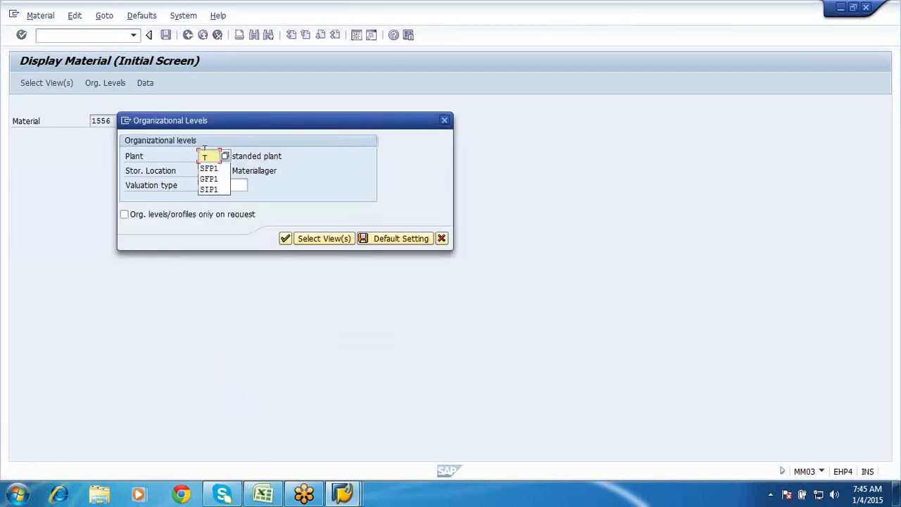
{"action": "left_click", "coordinate": [208, 169]}
{"action": "left_click", "coordinate": [204, 167]}
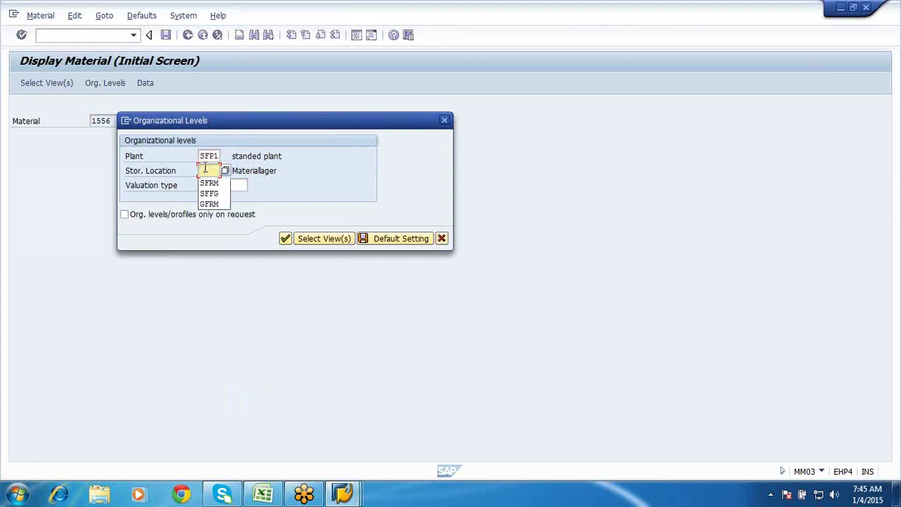
{"action": "key", "text": "Down"}
{"action": "key", "text": "Return"}
{"action": "key", "text": "Return"}
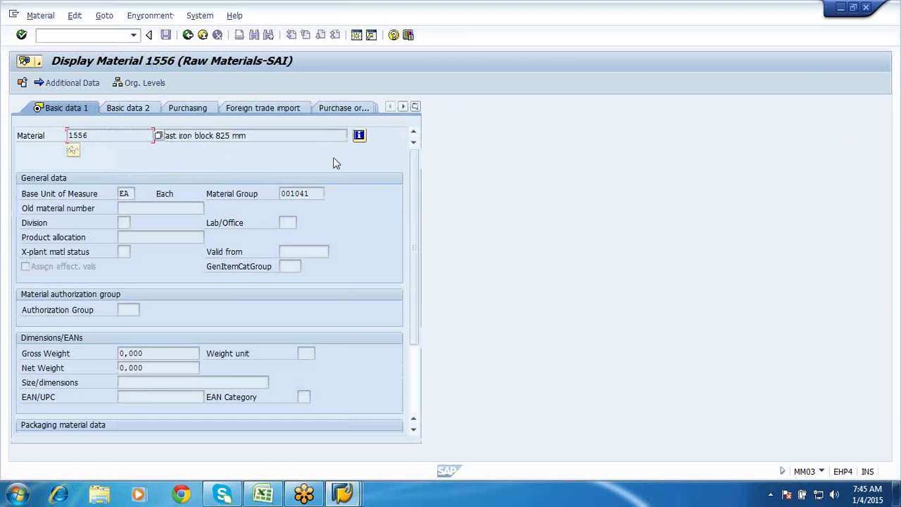
Step: Check the material type in the information details of material 1556, and return to the MM01 session
{"action": "left_click", "coordinate": [360, 135]}
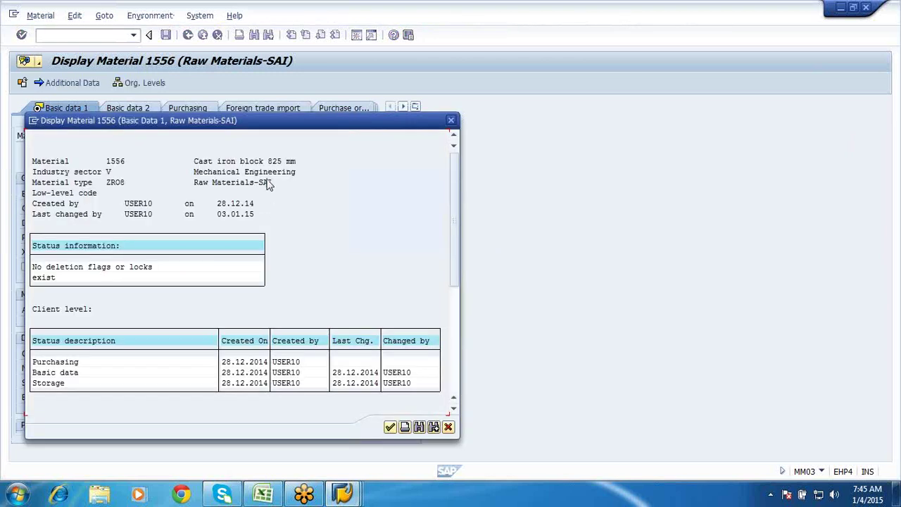
{"action": "left_click", "coordinate": [448, 427]}
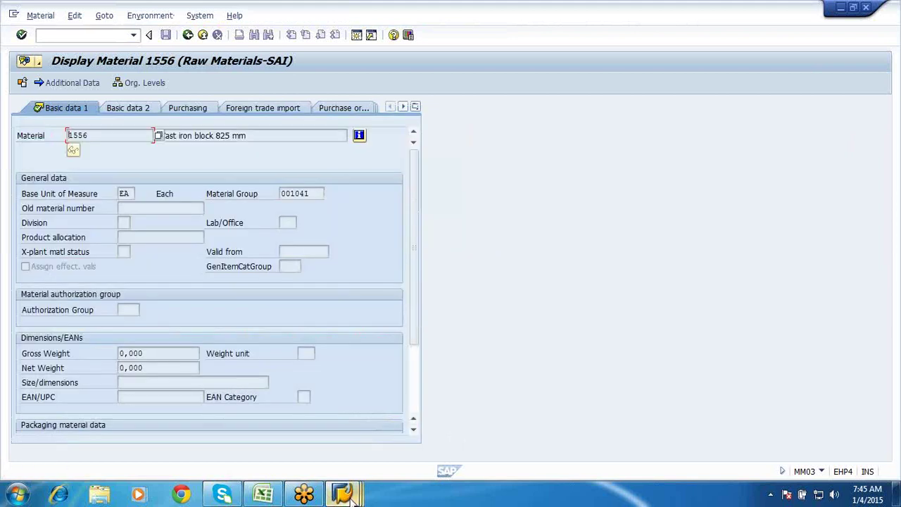
{"action": "mouse_move", "coordinate": [355, 496]}
{"action": "left_click", "coordinate": [652, 394]}
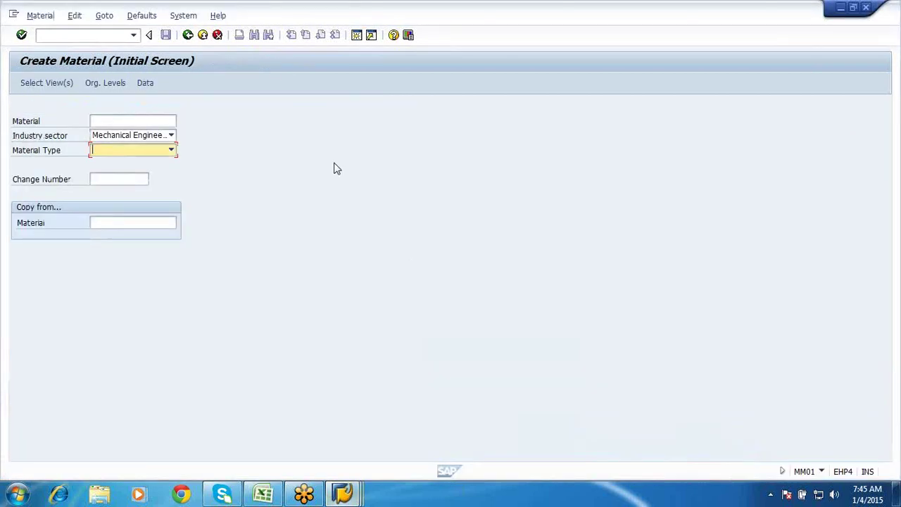
Step: Set the new material's type to Raw Materials-SAI and proceed to the view selection
{"action": "left_click", "coordinate": [171, 150]}
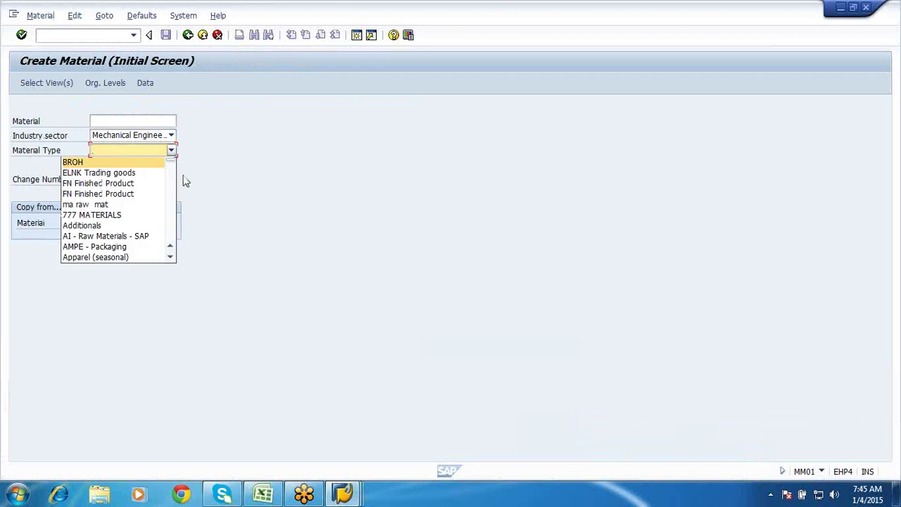
{"action": "left_click", "coordinate": [172, 258]}
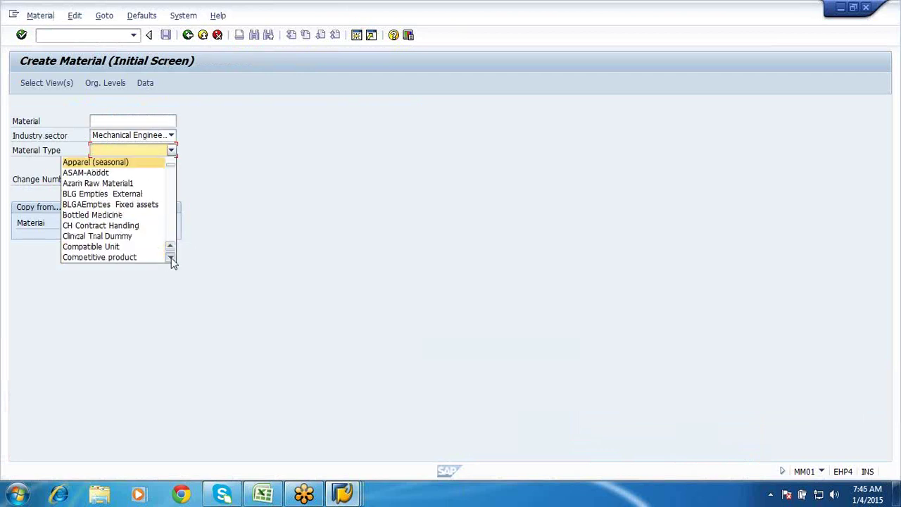
{"action": "mouse_move", "coordinate": [171, 259]}
{"action": "left_mouse_down"}
{"action": "mouse_move", "coordinate": [171, 249]}
{"action": "mouse_move", "coordinate": [171, 259]}
{"action": "left_mouse_up"}
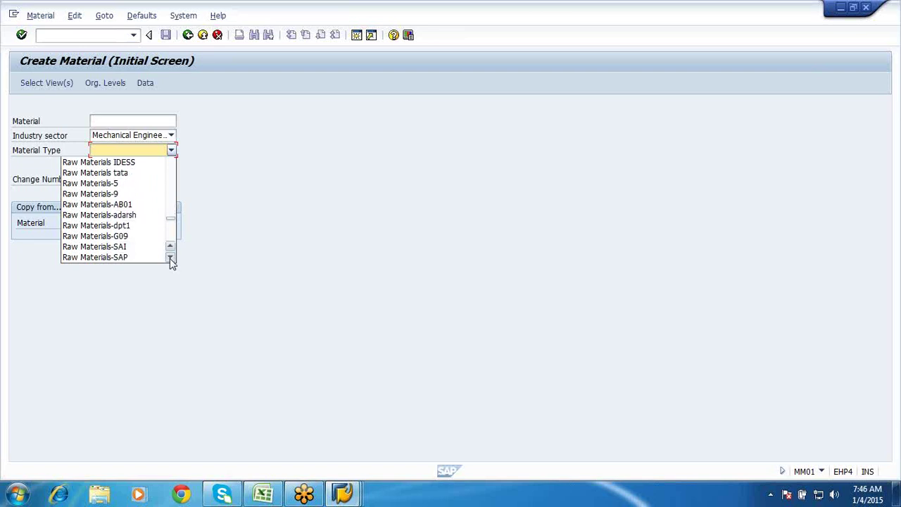
{"action": "left_click", "coordinate": [104, 248]}
{"action": "key", "text": "Return"}
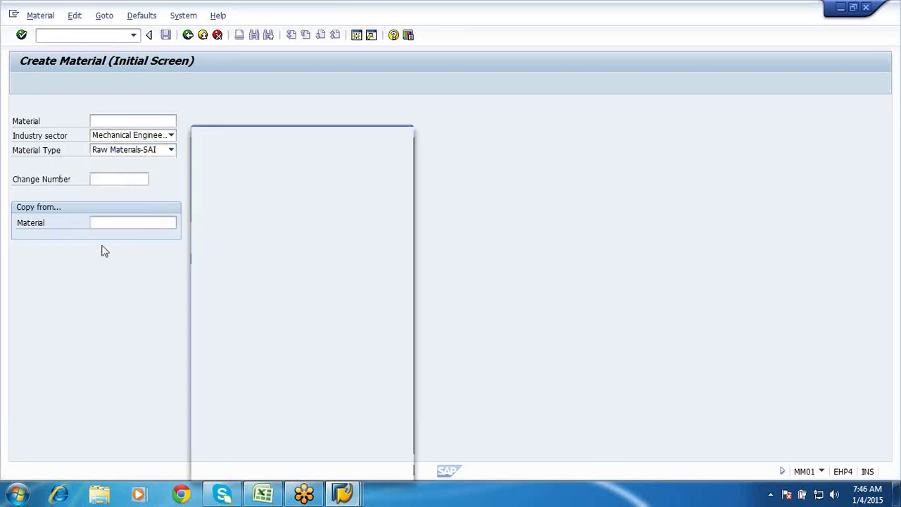
Step: Deselect the Sales Org. Data 1 and 2, Sales: General/Plant Data, MRP 1 to 4 and Work Scheduling views
{"action": "left_click", "coordinate": [199, 210]}
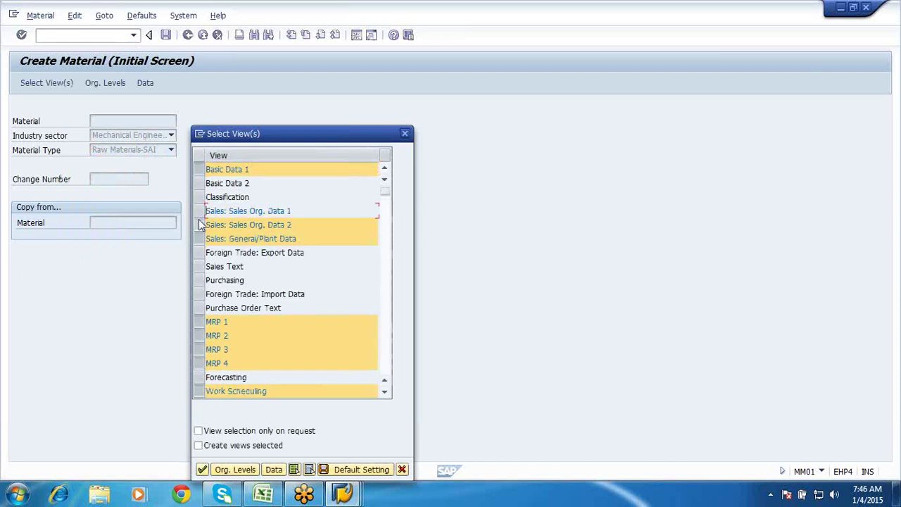
{"action": "left_click", "coordinate": [199, 224]}
{"action": "left_click", "coordinate": [199, 238]}
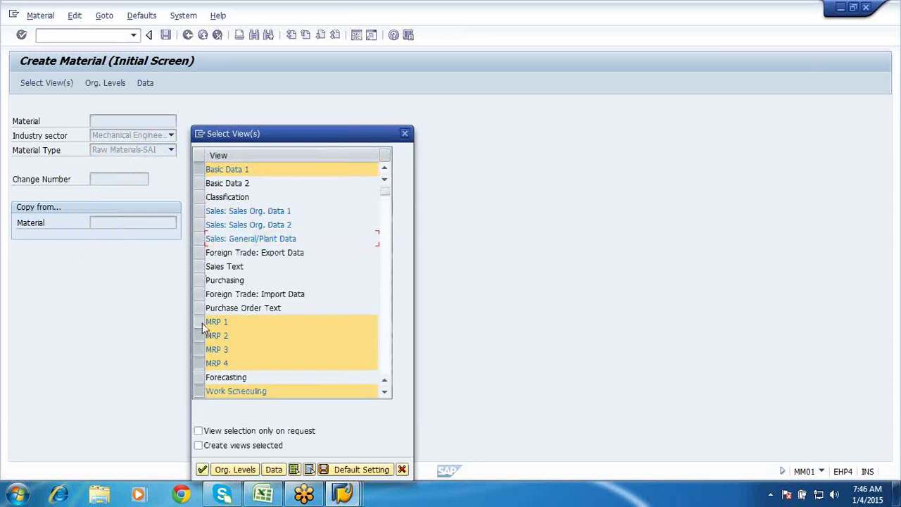
{"action": "left_click", "coordinate": [199, 322]}
{"action": "left_click", "coordinate": [201, 337]}
{"action": "left_click", "coordinate": [199, 349]}
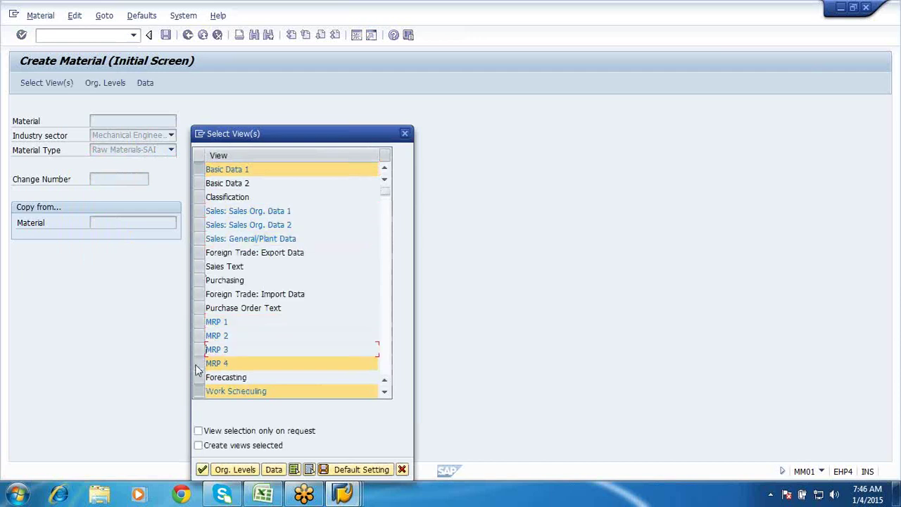
{"action": "left_click", "coordinate": [199, 363]}
{"action": "left_click", "coordinate": [199, 391]}
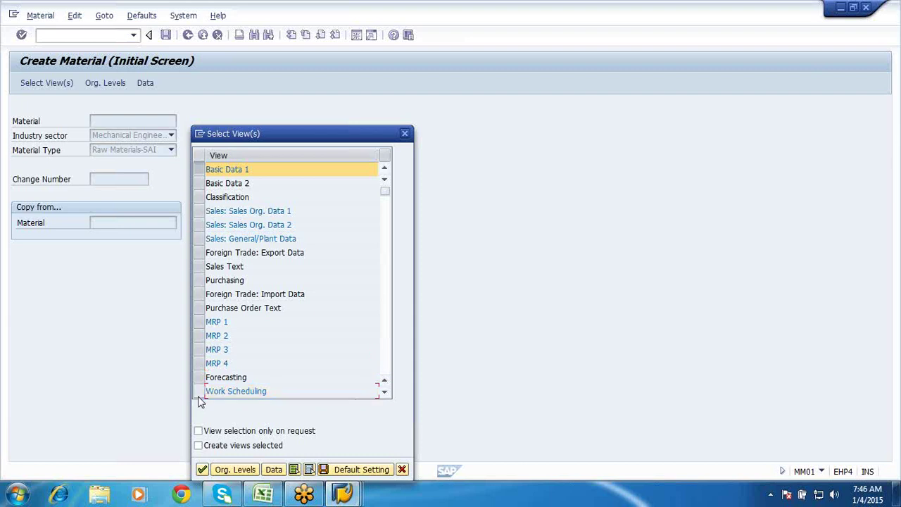
Step: Add the Purchasing view to the selection and deselect the Costing 1 and Costing 2 views
{"action": "left_click", "coordinate": [200, 280]}
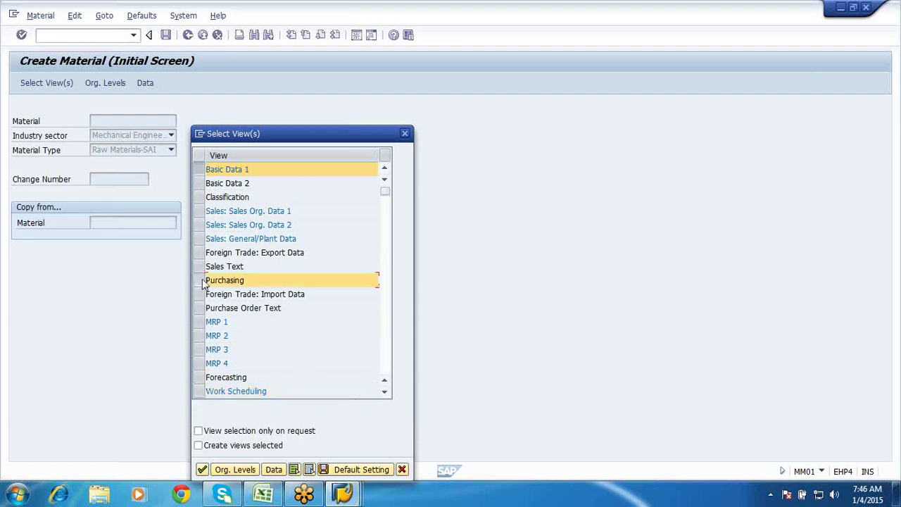
{"action": "left_click", "coordinate": [385, 393]}
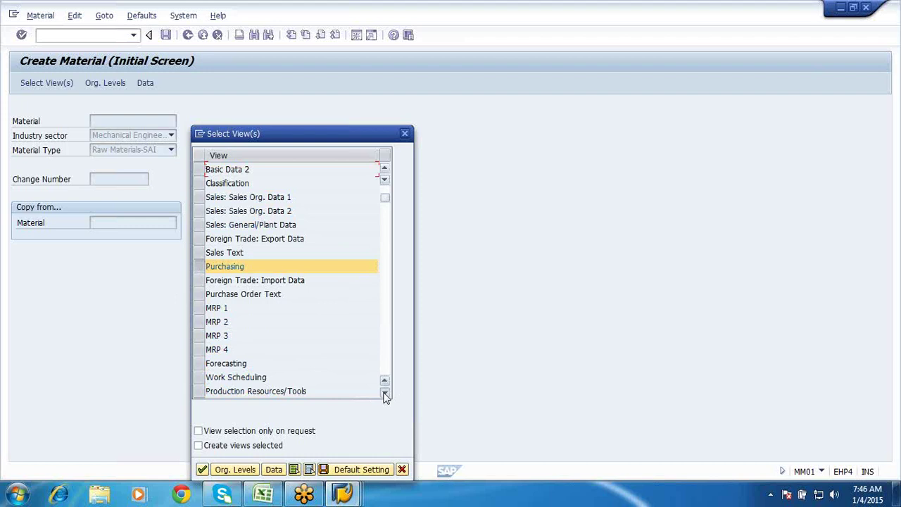
{"action": "left_click", "coordinate": [384, 393]}
{"action": "left_click", "coordinate": [385, 393]}
{"action": "left_click", "coordinate": [384, 393]}
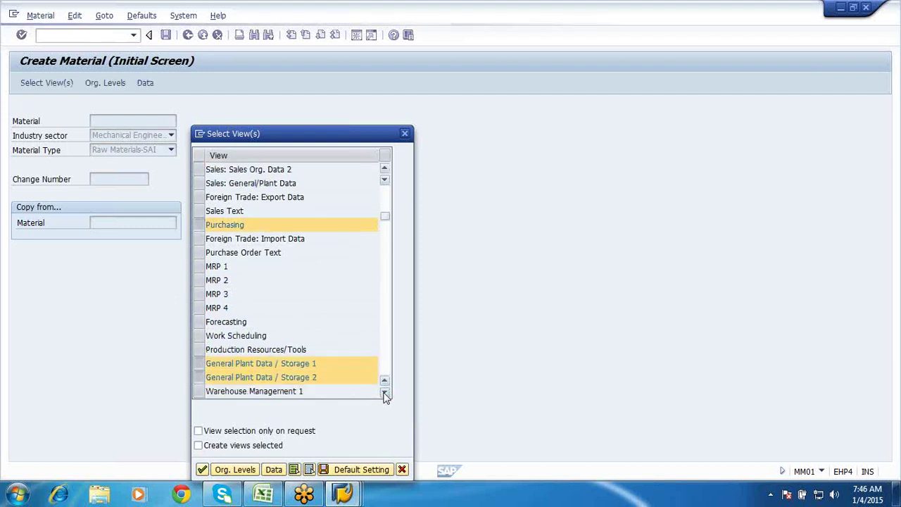
{"action": "left_click", "coordinate": [385, 393]}
{"action": "left_click", "coordinate": [384, 393]}
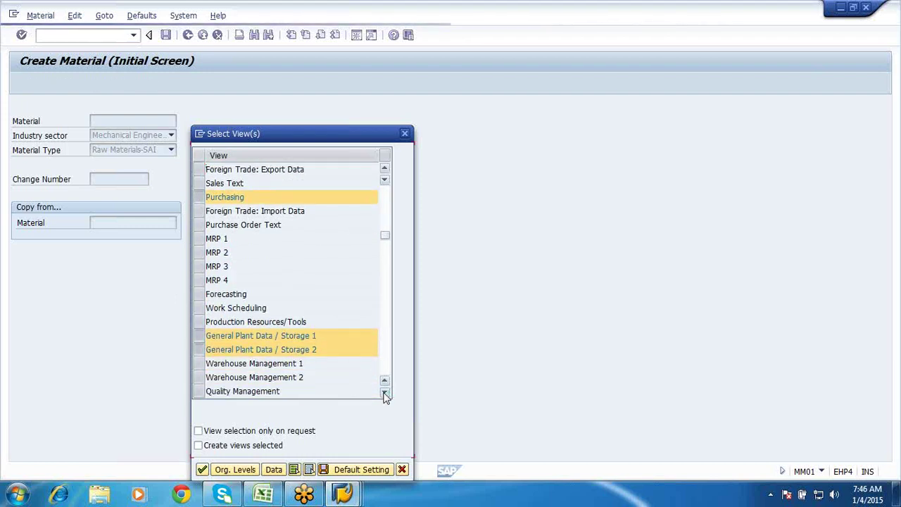
{"action": "left_click", "coordinate": [385, 393]}
{"action": "left_click", "coordinate": [384, 393]}
{"action": "left_click", "coordinate": [385, 393]}
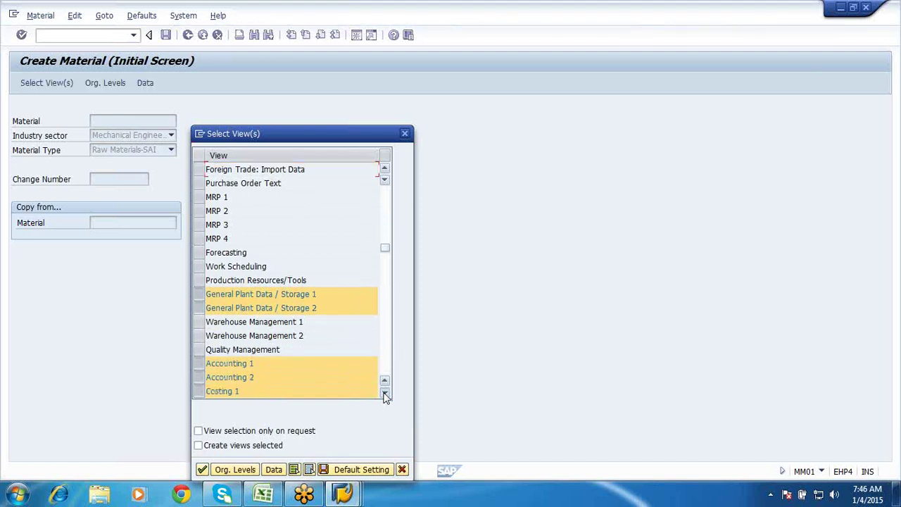
{"action": "left_click", "coordinate": [384, 393]}
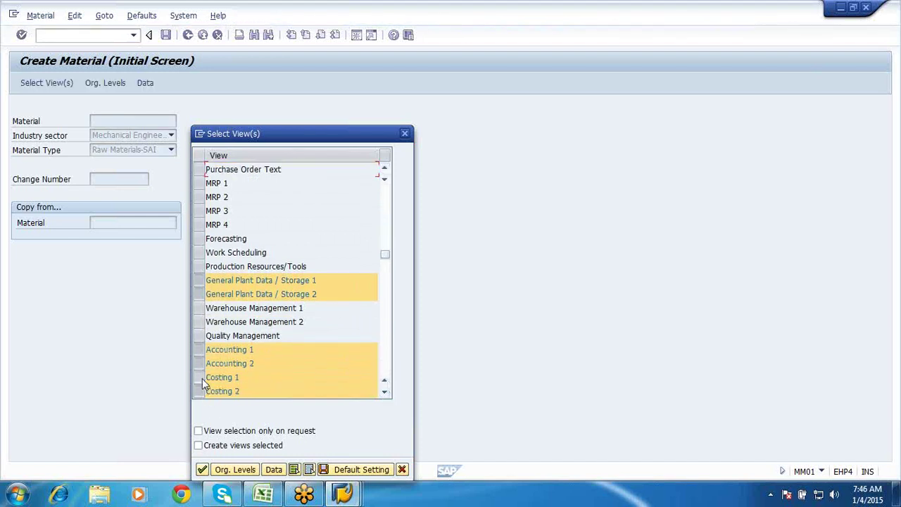
{"action": "left_click", "coordinate": [200, 378]}
{"action": "left_click", "coordinate": [199, 391]}
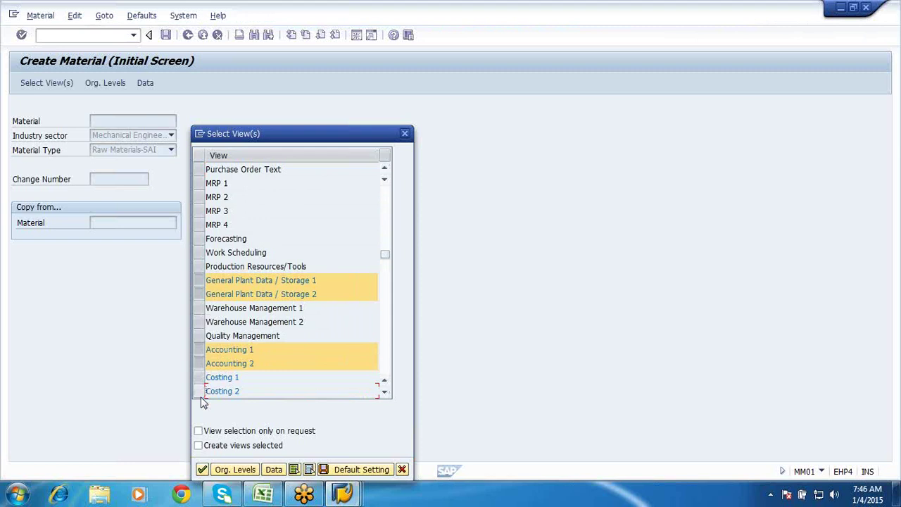
Step: Proceed to the organizational levels of the new material and set the plant to SFP1
{"action": "left_click", "coordinate": [232, 470]}
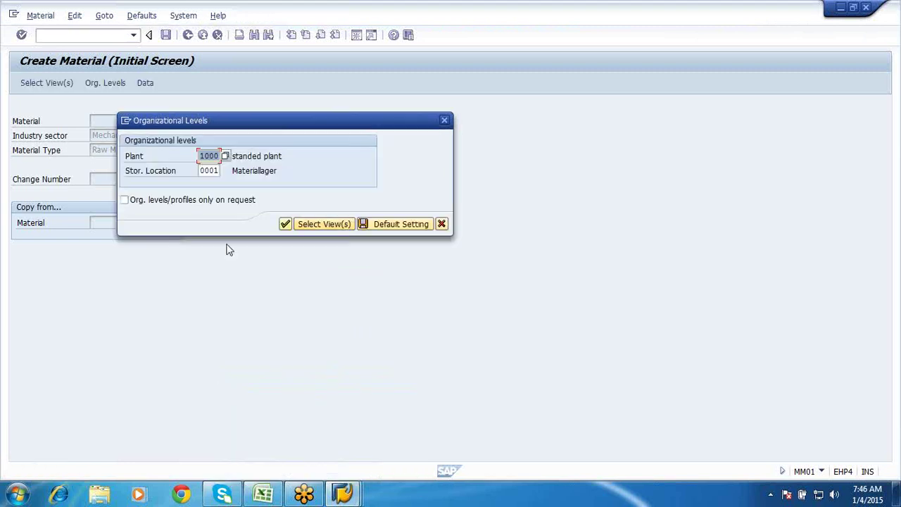
{"action": "key", "text": "BackSpace"}
{"action": "key", "text": "BackSpace"}
{"action": "key", "text": "BackSpace"}
{"action": "key", "text": "BackSpace"}
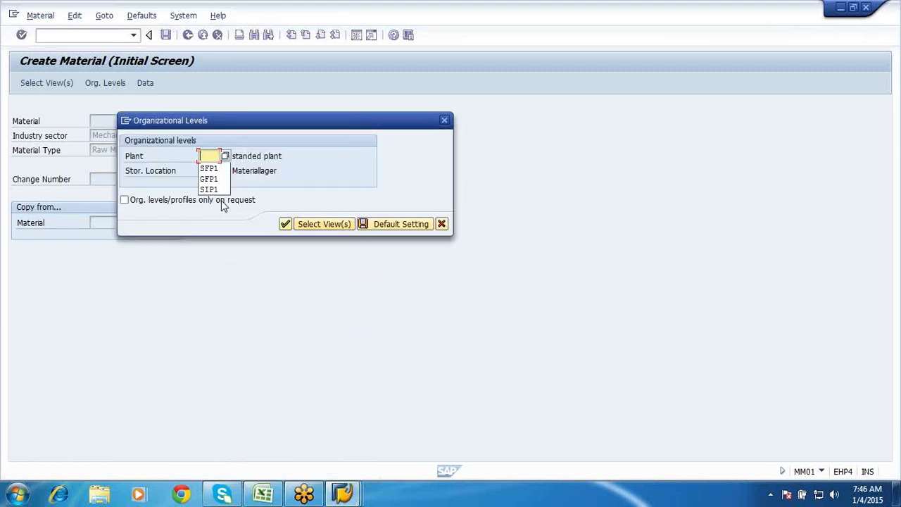
{"action": "key", "text": "Down"}
{"action": "key", "text": "Return"}
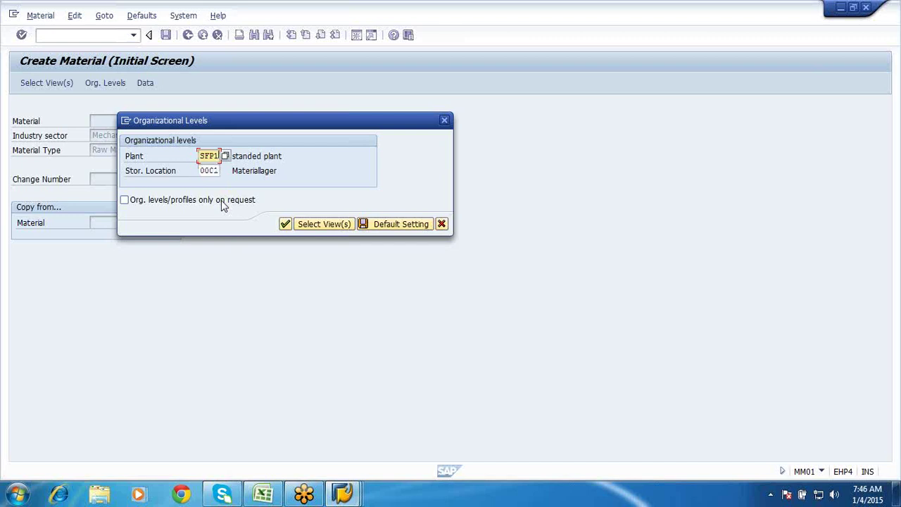
Step: Set the storage location to SFRM and confirm the organizational levels to reach the Basic data 1 view
{"action": "key", "text": "Tab"}
{"action": "key", "text": "BackSpace"}
{"action": "key", "text": "BackSpace"}
{"action": "key", "text": "BackSpace"}
{"action": "key", "text": "BackSpace"}
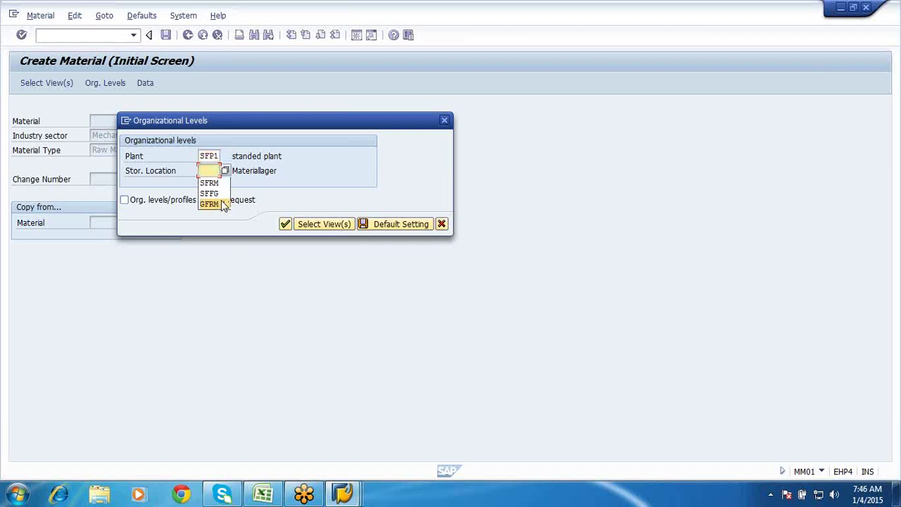
{"action": "key", "text": "Down"}
{"action": "key", "text": "Return"}
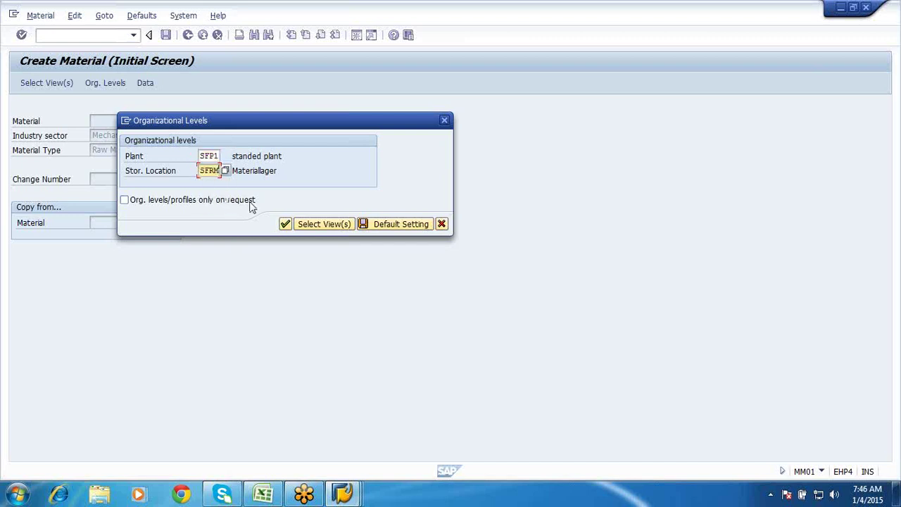
{"action": "left_click", "coordinate": [285, 224]}
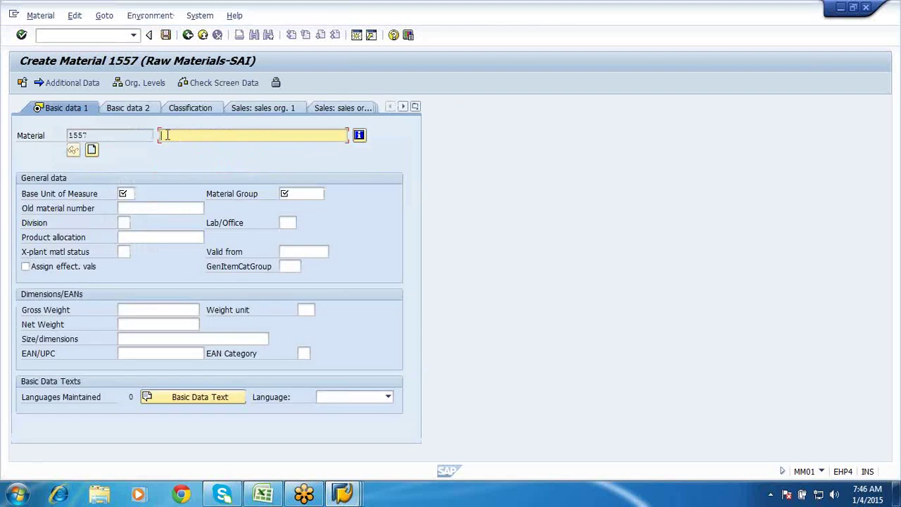
Step: Enter "Cast iron block 900 MM" as the description of the new material
{"action": "left_click", "coordinate": [166, 135]}
{"action": "left_click", "coordinate": [170, 146]}
{"action": "key", "text": "BackSpace"}
{"action": "key", "text": "BackSpace"}
{"action": "key", "text": "BackSpace"}
{"action": "key", "text": "BackSpace"}
{"action": "key", "text": "BackSpace"}
{"action": "key", "text": "BackSpace"}
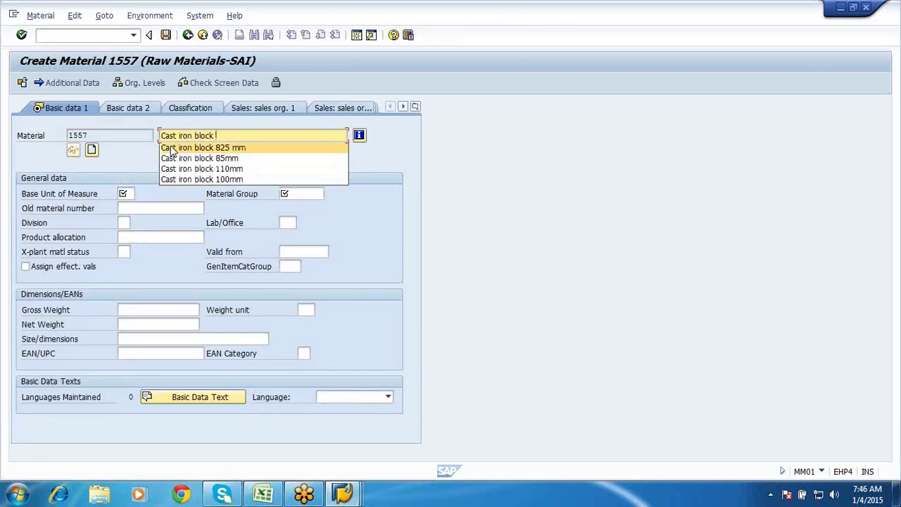
{"action": "type", "text": "900 MM"}
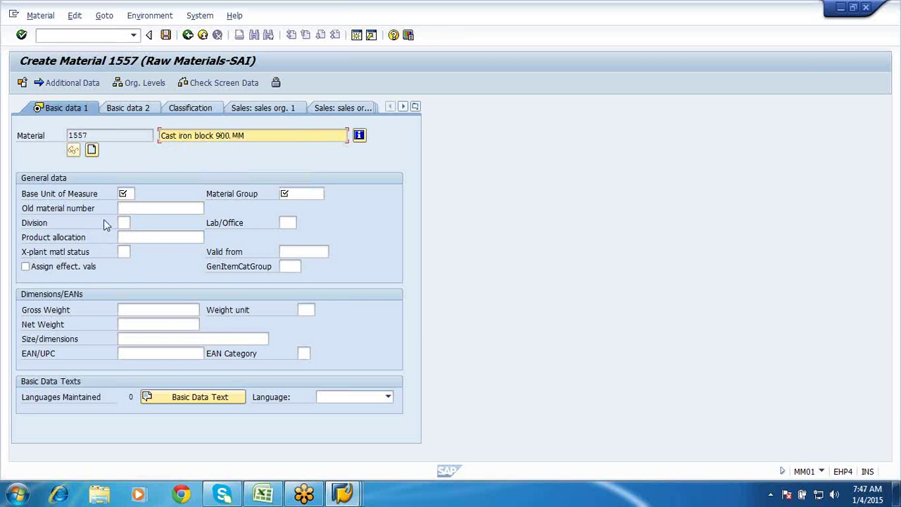
Step: Set the base unit of measure to EA and the material group to 001041, and continue to the Purchasing view
{"action": "left_click", "coordinate": [127, 193]}
{"action": "left_click", "coordinate": [132, 209]}
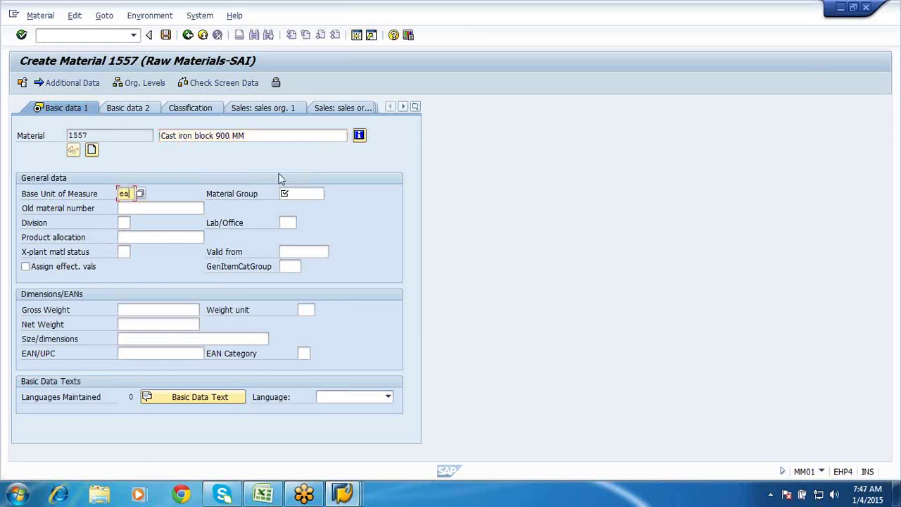
{"action": "left_click", "coordinate": [297, 194]}
{"action": "left_click", "coordinate": [296, 205]}
{"action": "key", "text": "Return"}
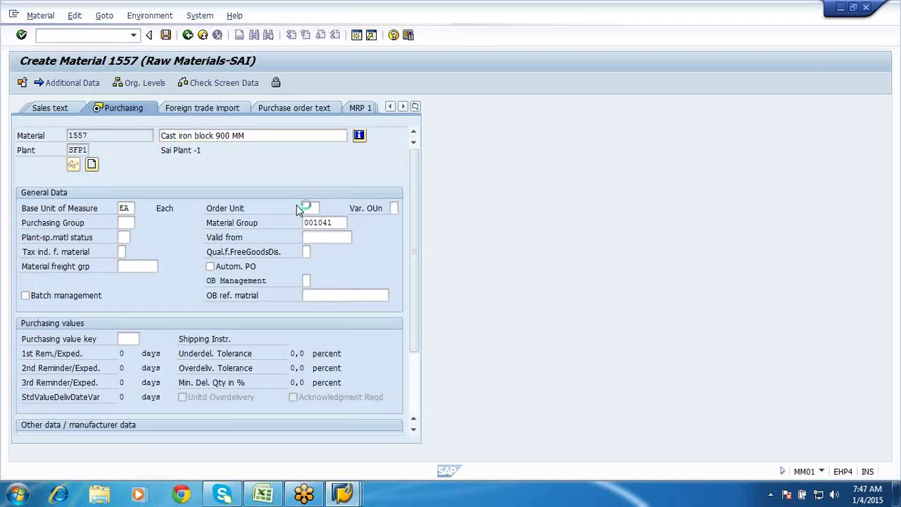
Step: Continue through the remaining views to Accounting 1 and set the valuation class to R300 from the list of possible values
{"action": "key", "text": "Return"}
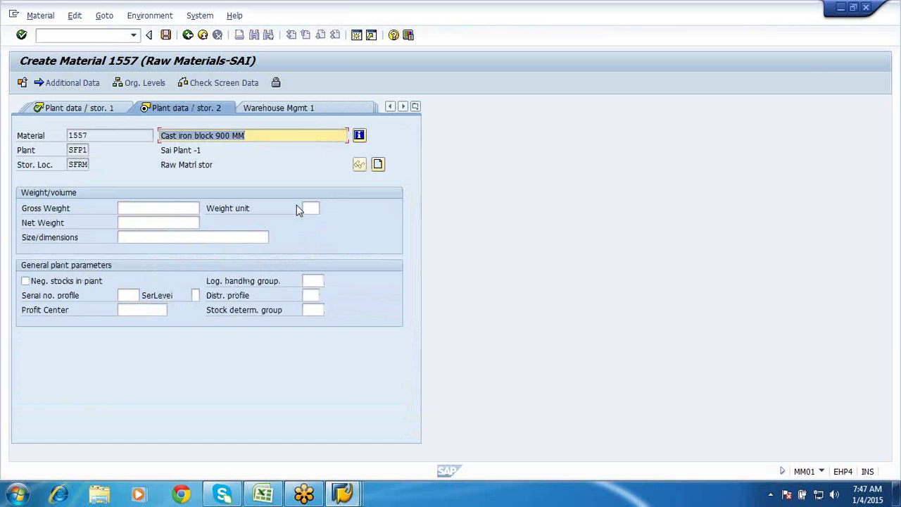
{"action": "key", "text": "Return"}
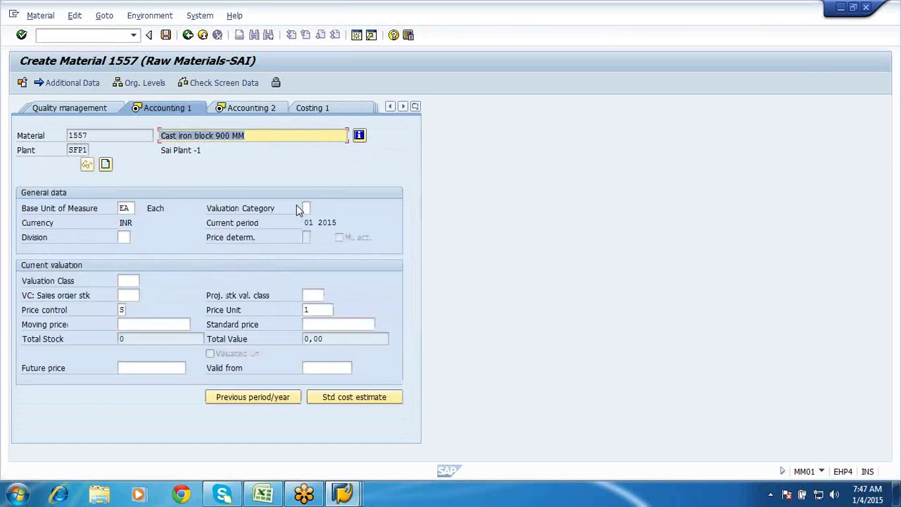
{"action": "left_click", "coordinate": [127, 281]}
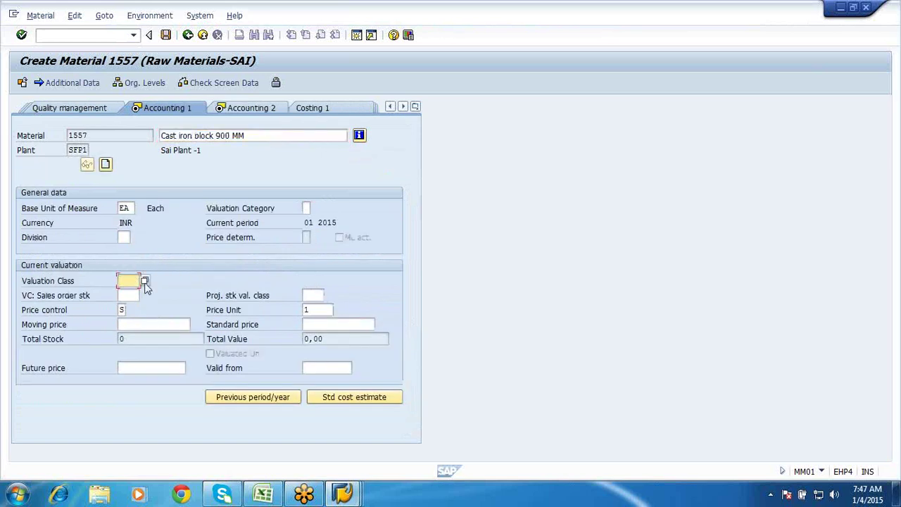
{"action": "left_click", "coordinate": [144, 281]}
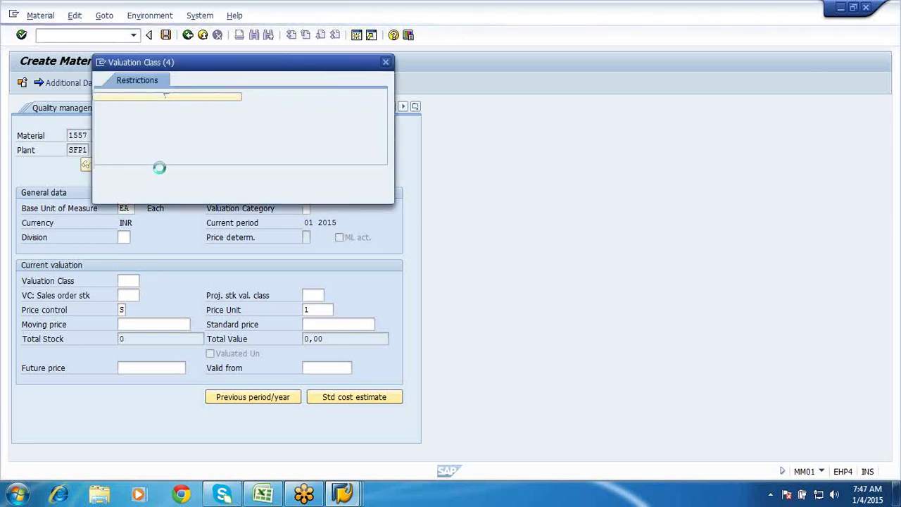
{"action": "double_click", "coordinate": [107, 140]}
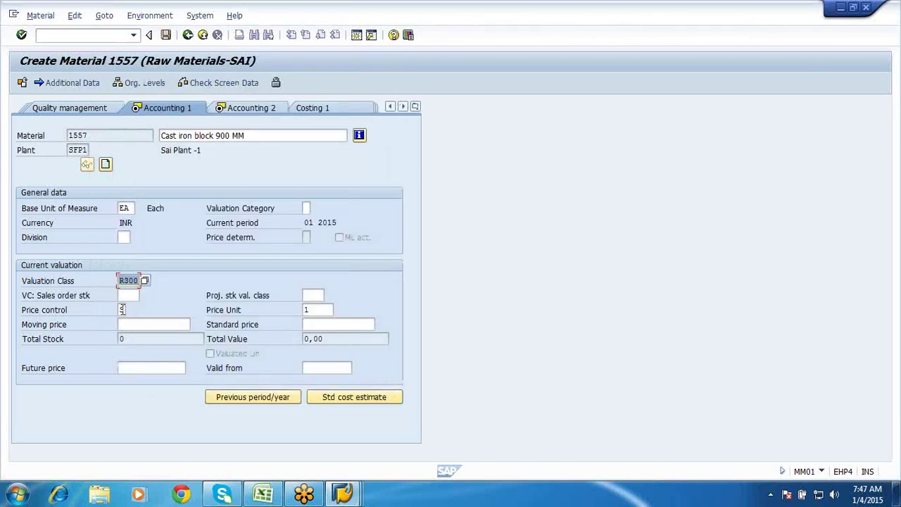
Step: Set the standard price to 10, continue past the Accounting 2 view and save the new material
{"action": "left_click", "coordinate": [136, 324]}
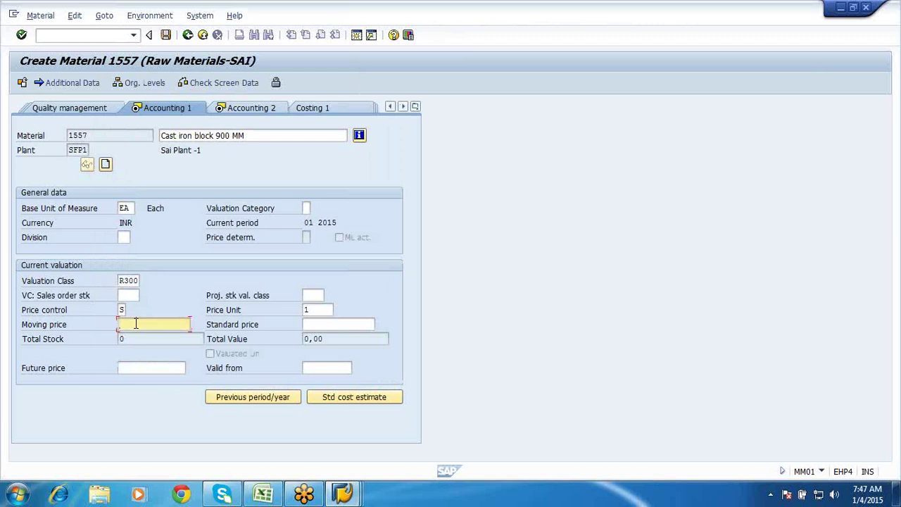
{"action": "left_click", "coordinate": [314, 324]}
{"action": "type", "text": "10"}
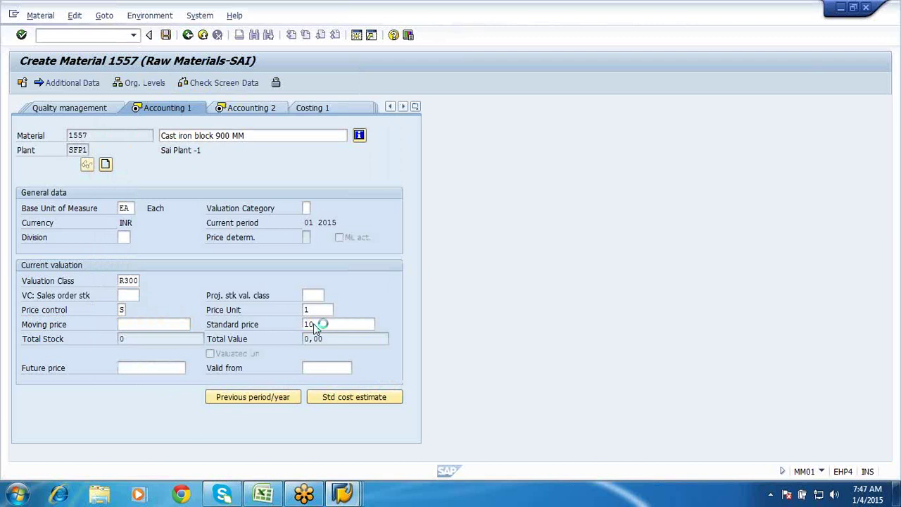
{"action": "key", "text": "Return"}
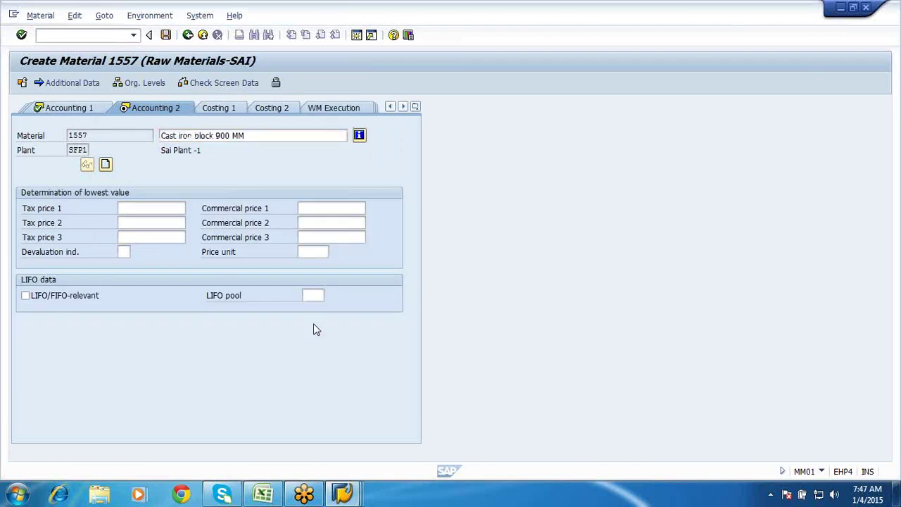
{"action": "key", "text": "Return"}
{"action": "left_click", "coordinate": [186, 272]}
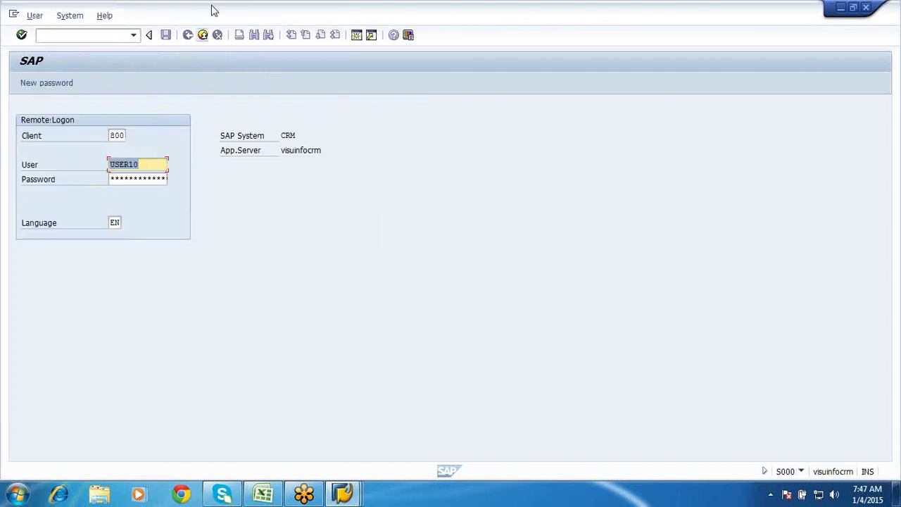
Step: Leave the CRM remote logon screen without logging on and return to the initial screen for creating a material
{"action": "left_click", "coordinate": [204, 37]}
{"action": "left_click", "coordinate": [74, 18]}
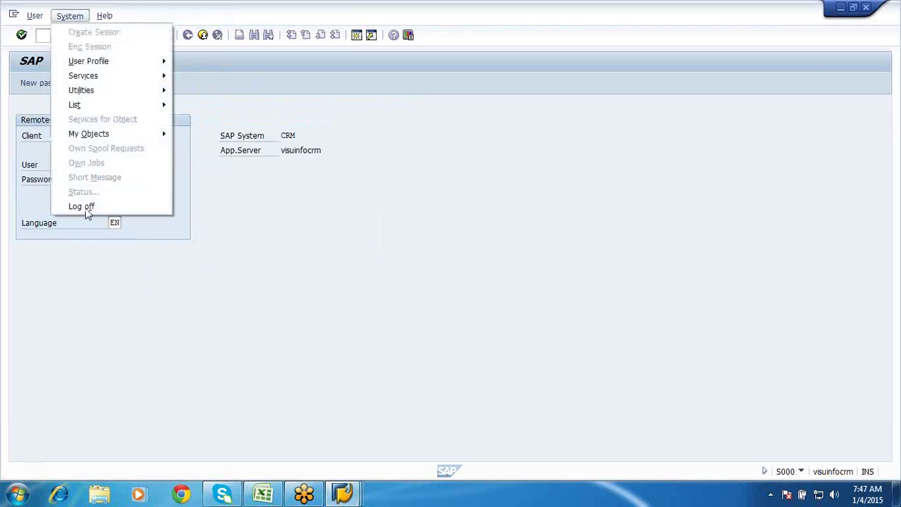
{"action": "left_click", "coordinate": [85, 207]}
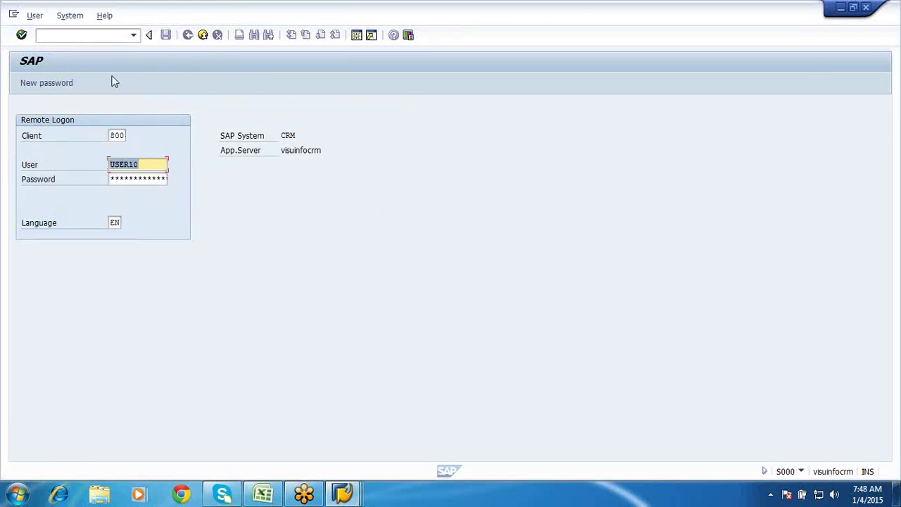
{"action": "left_click", "coordinate": [71, 33]}
{"action": "type", "text": "/n"}
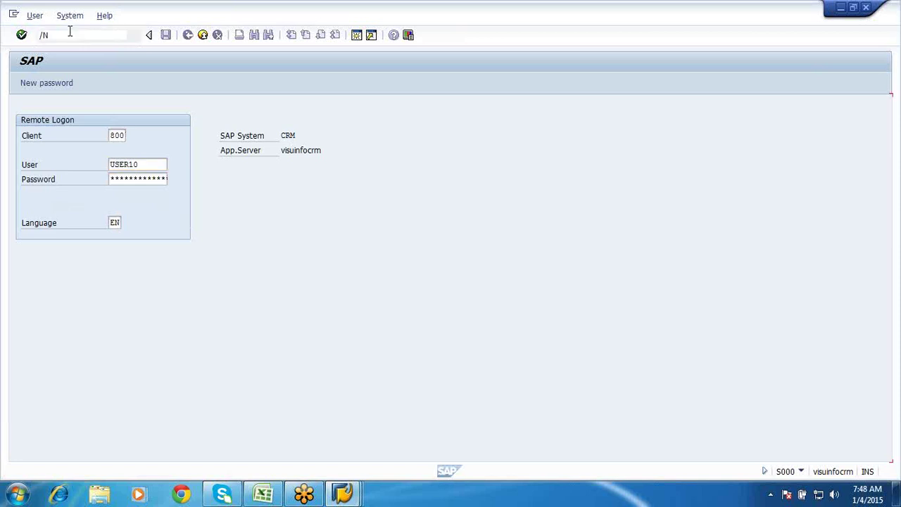
{"action": "key", "text": "Return"}
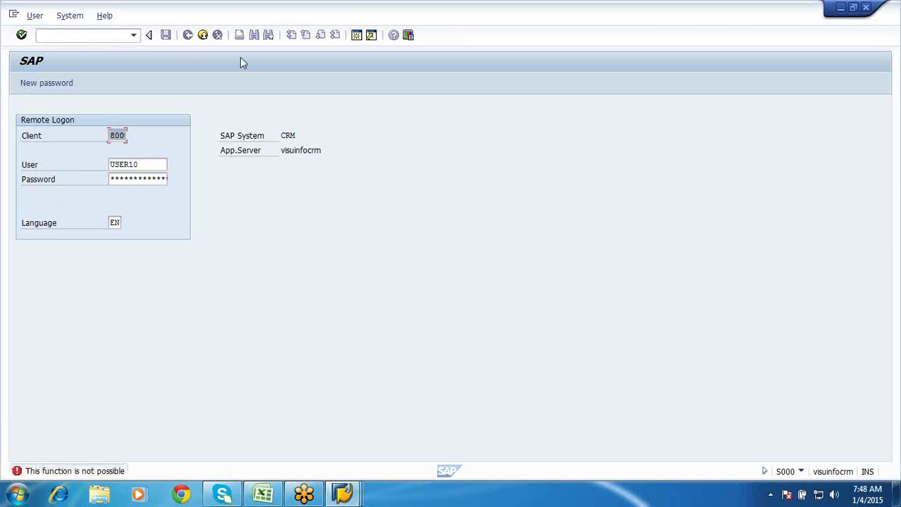
{"action": "left_click", "coordinate": [205, 37]}
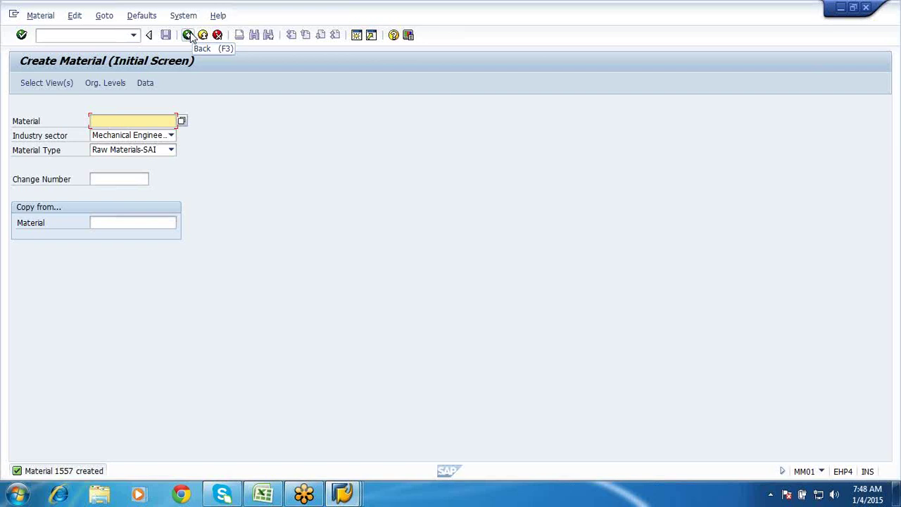
Step: Exit material creation, switch to the Display IMG session and open Define Account Grouping for Movement Types
{"action": "left_click", "coordinate": [188, 35]}
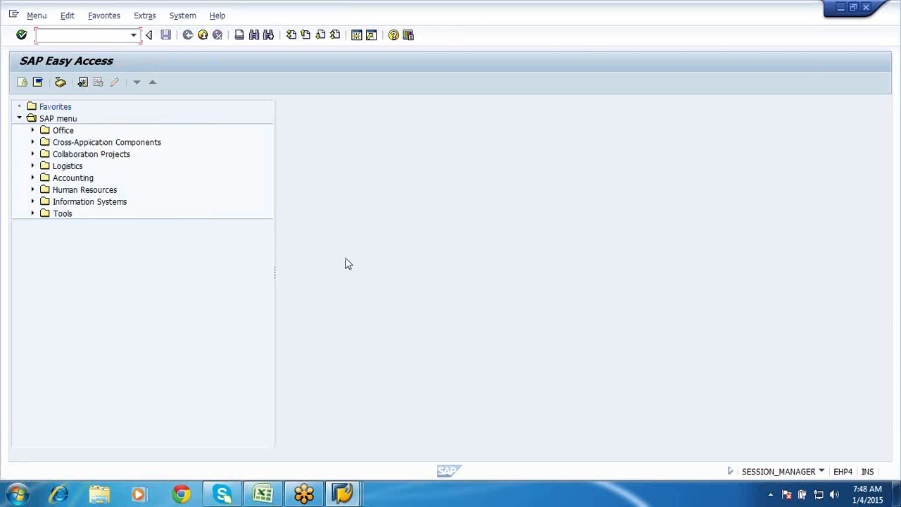
{"action": "left_click", "coordinate": [343, 495]}
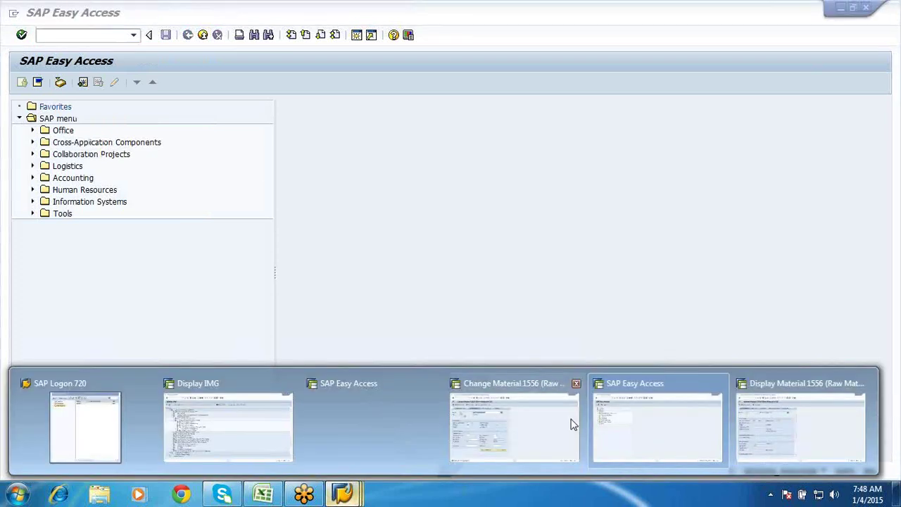
{"action": "left_click", "coordinate": [242, 401]}
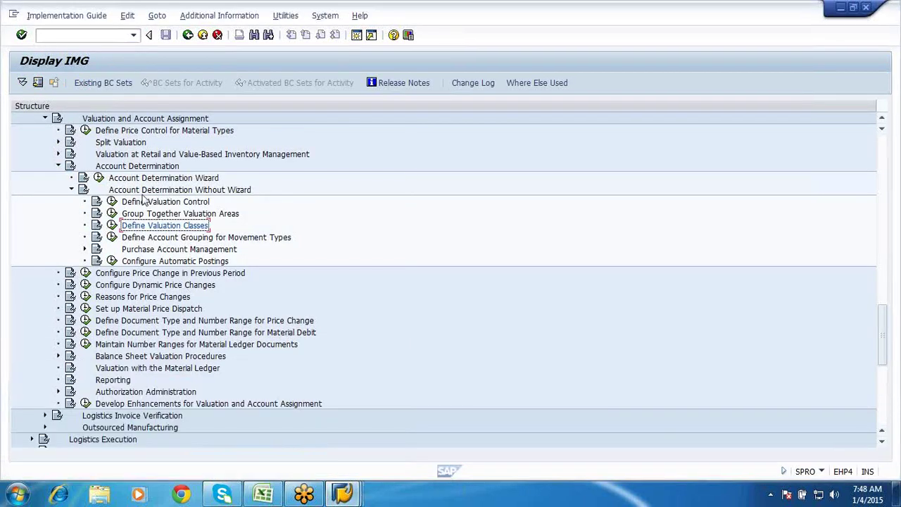
{"action": "left_click", "coordinate": [110, 238]}
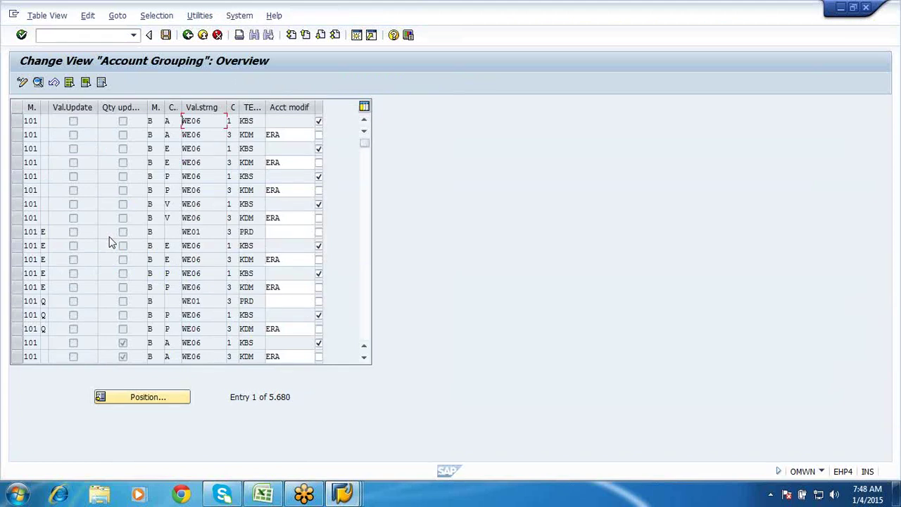
Step: Switch to the P2P Syllabus workbook in Excel and review the transaction event key and account grouping notes
{"action": "left_click", "coordinate": [263, 495]}
{"action": "scroll", "coordinate": [436, 342], "scroll_direction": "up", "scroll_amount": 6}
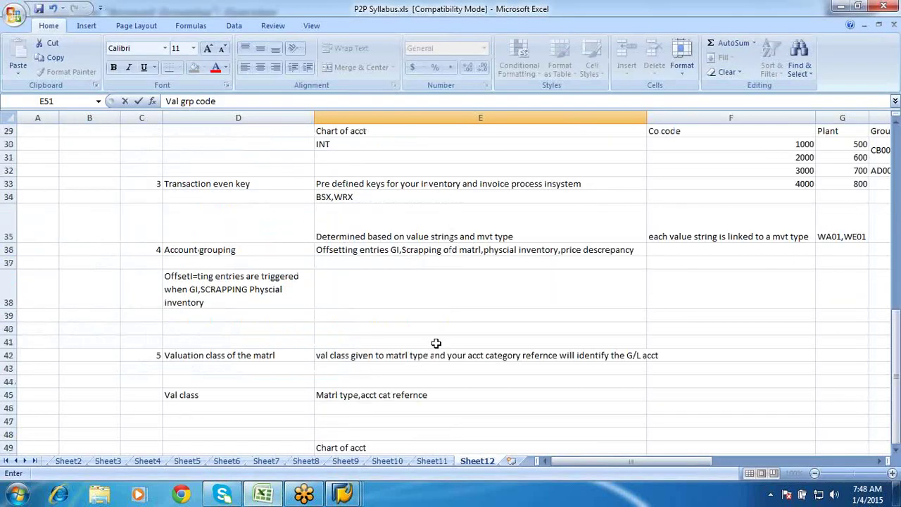
{"action": "scroll", "coordinate": [436, 343], "scroll_direction": "down", "scroll_amount": 1}
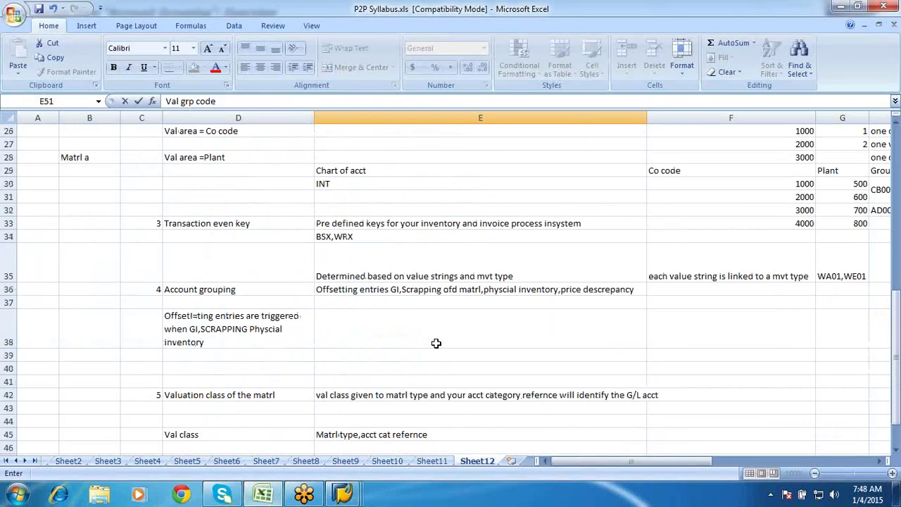
{"action": "left_click", "coordinate": [371, 222]}
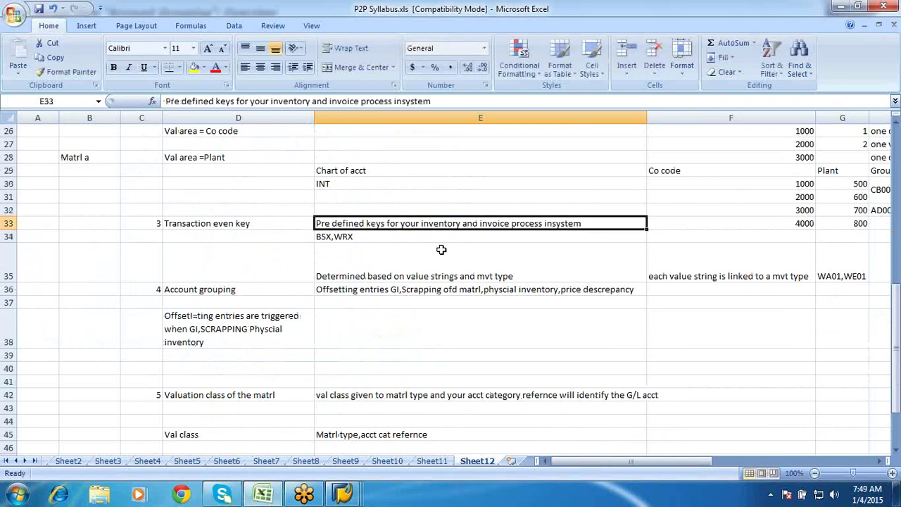
{"action": "left_click", "coordinate": [394, 236]}
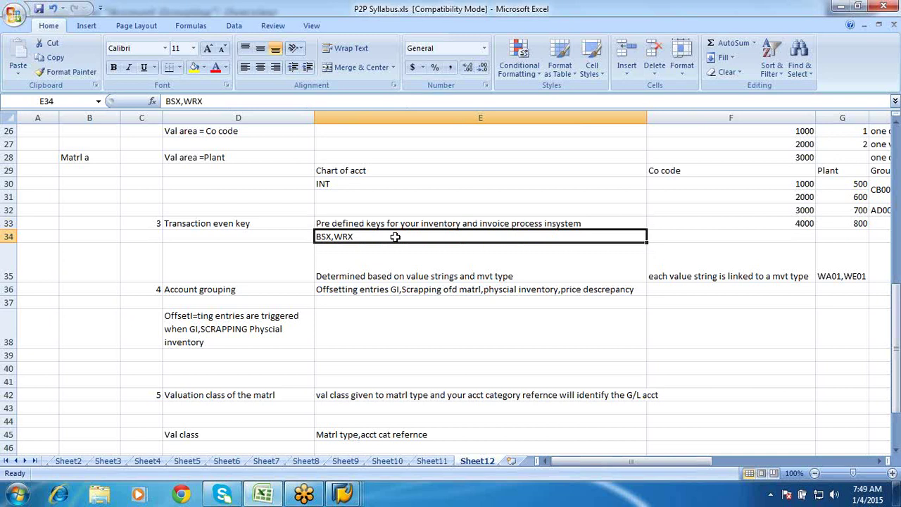
Step: Return to the Account Grouping overview in SAP and browse the movement type 101 entries down to value string WE01 with modifier ERN
{"action": "mouse_move", "coordinate": [345, 496]}
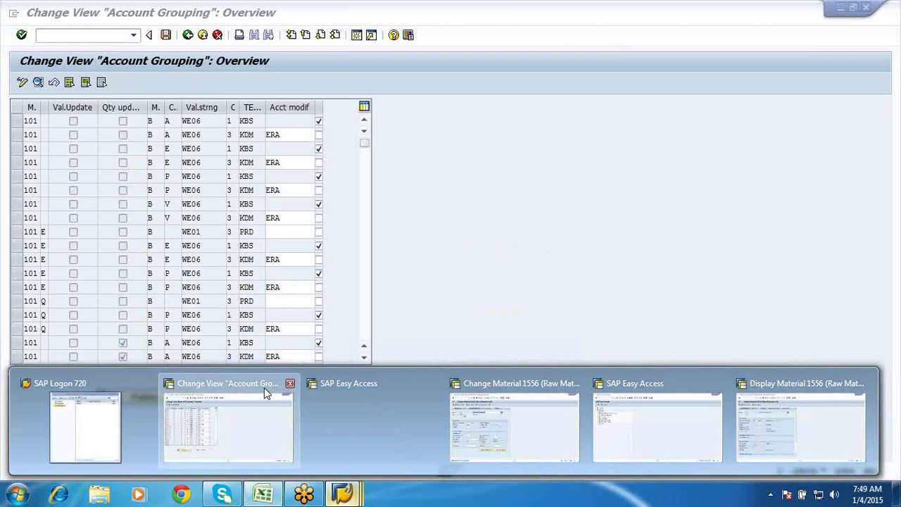
{"action": "left_click", "coordinate": [264, 388]}
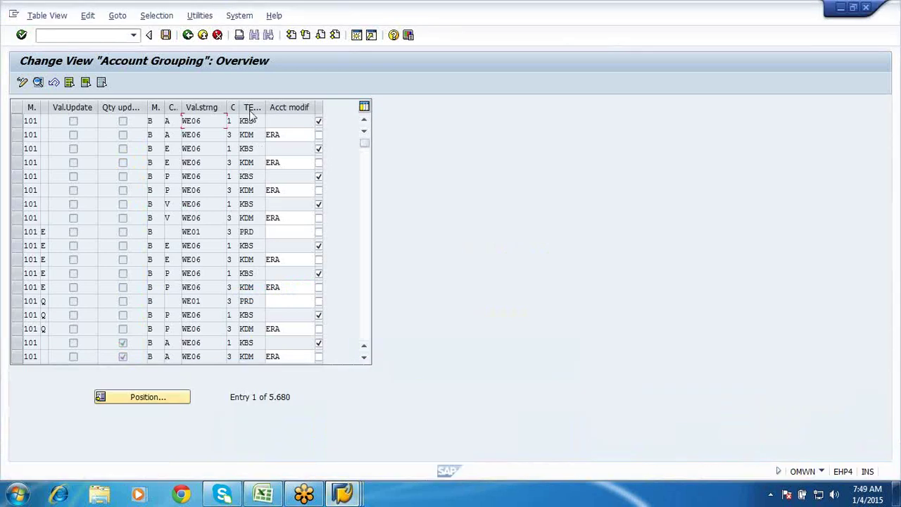
{"action": "left_click", "coordinate": [261, 121]}
{"action": "left_click", "coordinate": [280, 121]}
{"action": "left_click", "coordinate": [320, 35]}
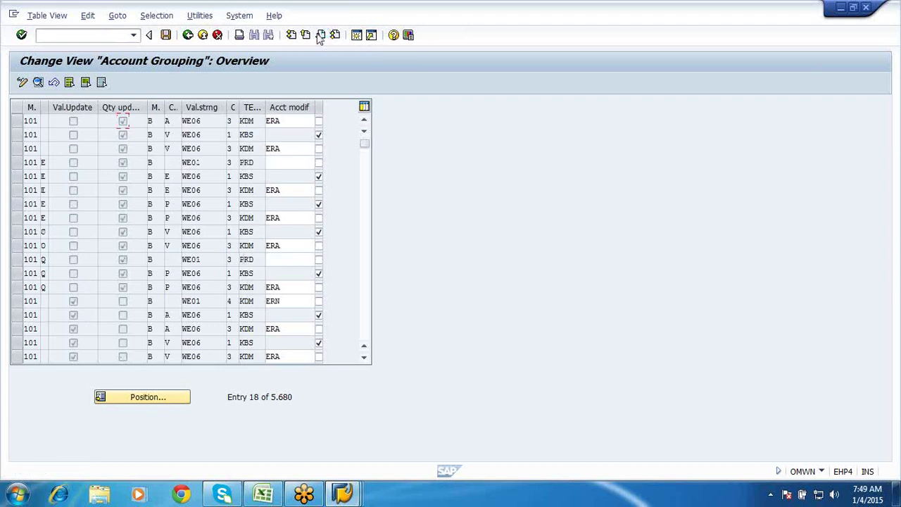
{"action": "left_click", "coordinate": [320, 35]}
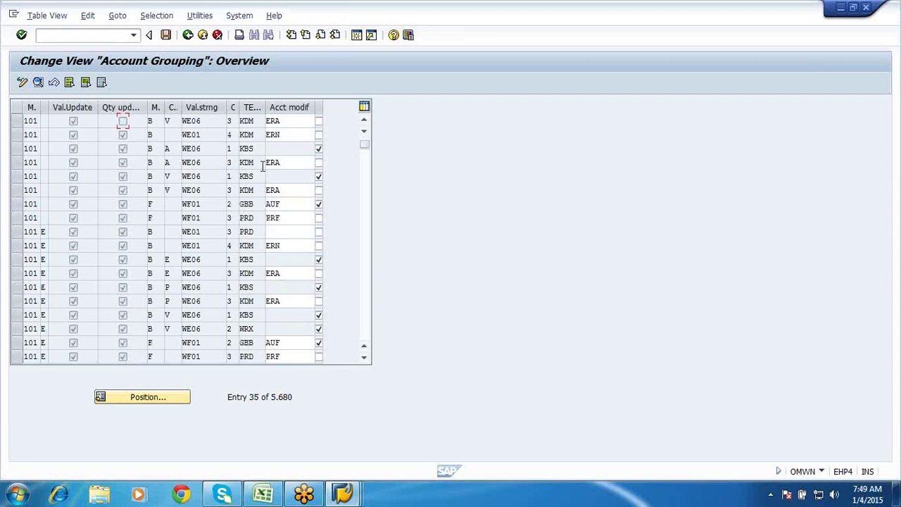
Step: Select the movement type 101 row with WE01, KDM and ERN, and examine the possible movement indicators, including B for purchase orders
{"action": "left_click", "coordinate": [16, 135]}
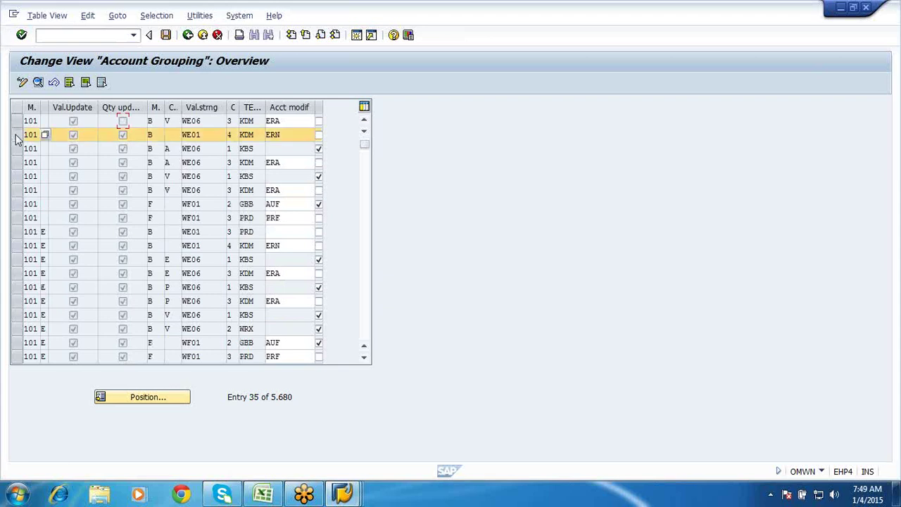
{"action": "left_click", "coordinate": [84, 134]}
{"action": "left_click", "coordinate": [151, 136]}
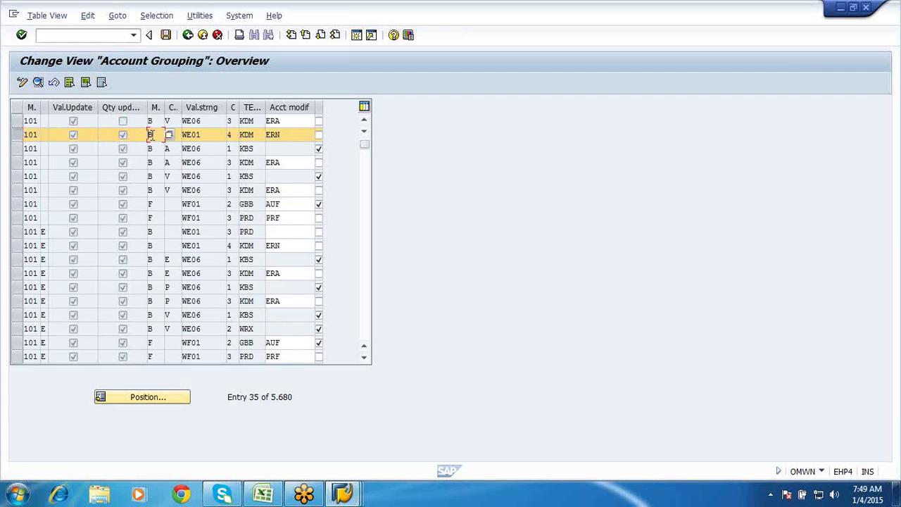
{"action": "left_click", "coordinate": [169, 136]}
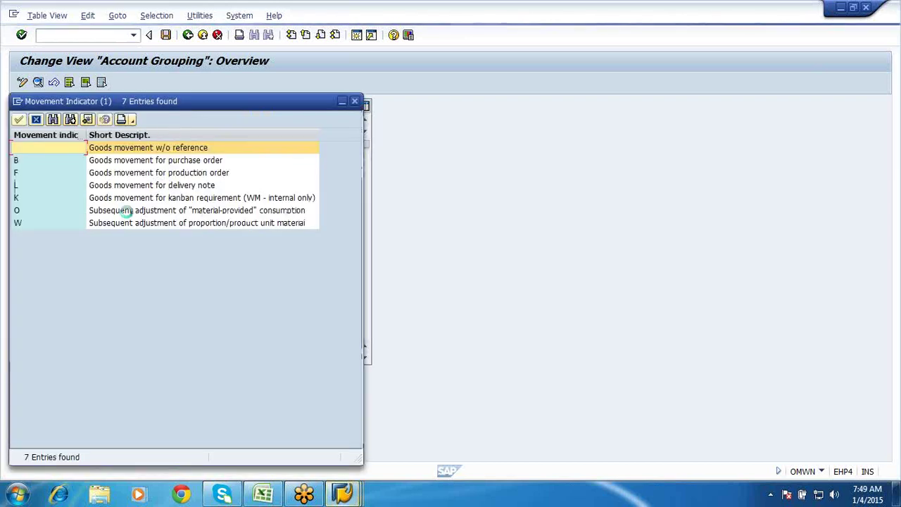
{"action": "left_click", "coordinate": [109, 162]}
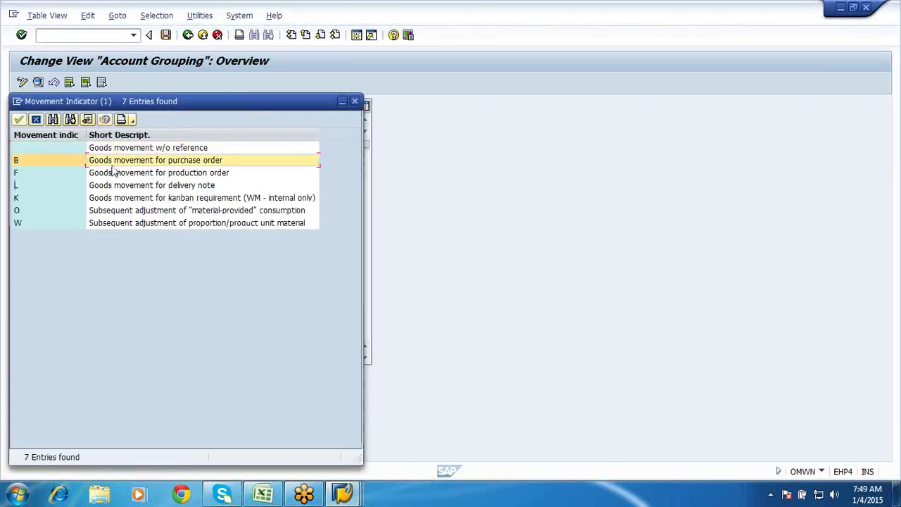
{"action": "left_click", "coordinate": [36, 119]}
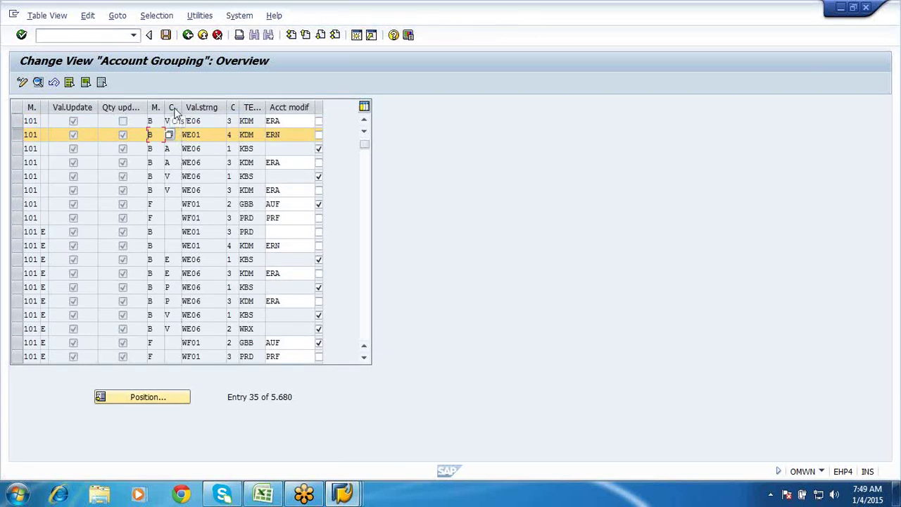
Step: Widen the consumption posting column, read its field help and display its possible values for the WE01 row
{"action": "left_click_drag", "start_coordinate": [181, 107], "coordinate": [195, 113]}
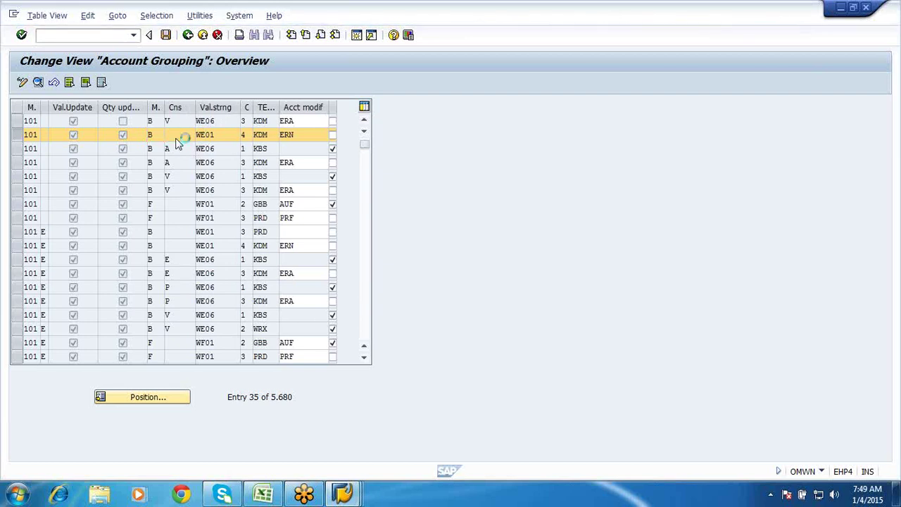
{"action": "key", "text": "F1"}
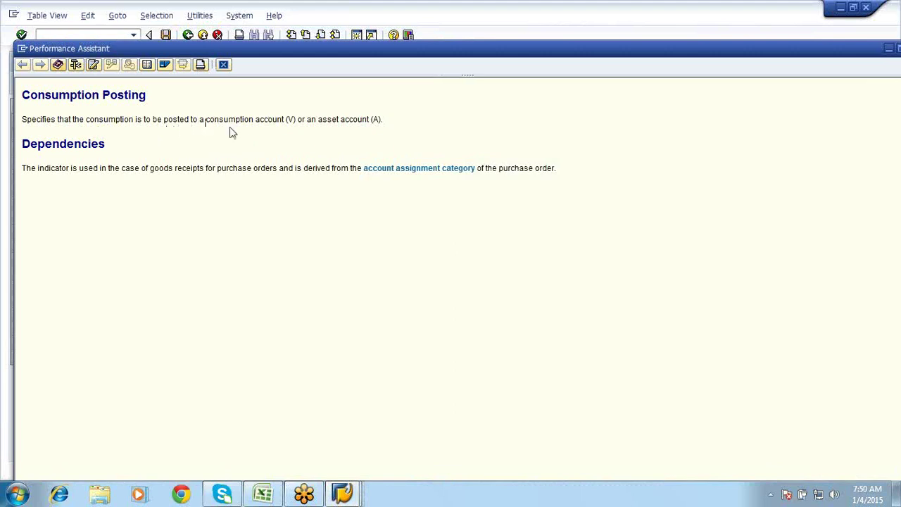
{"action": "left_click", "coordinate": [224, 64]}
{"action": "left_click", "coordinate": [181, 135]}
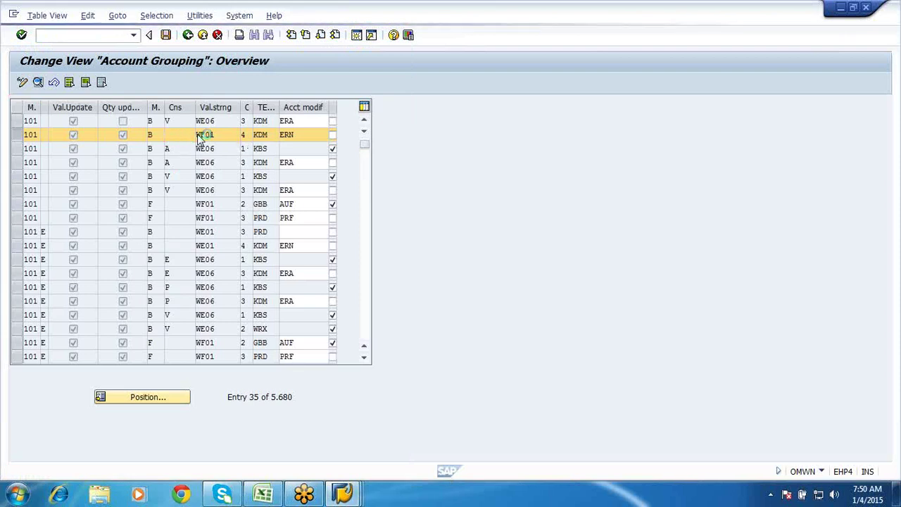
{"action": "key", "text": "F4"}
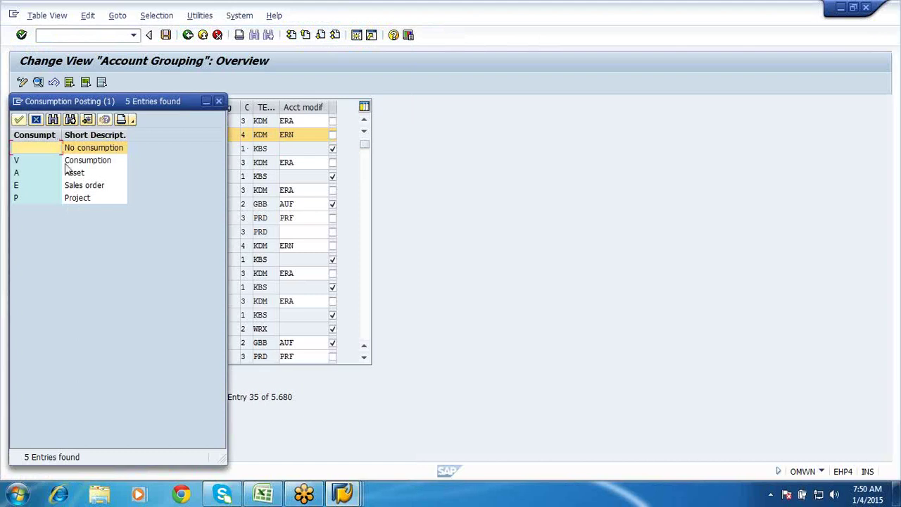
Step: Check the no-consumption value, close the value list and open the details of the movement type 101 WE01 entry with KDM and ERN
{"action": "left_click", "coordinate": [68, 152]}
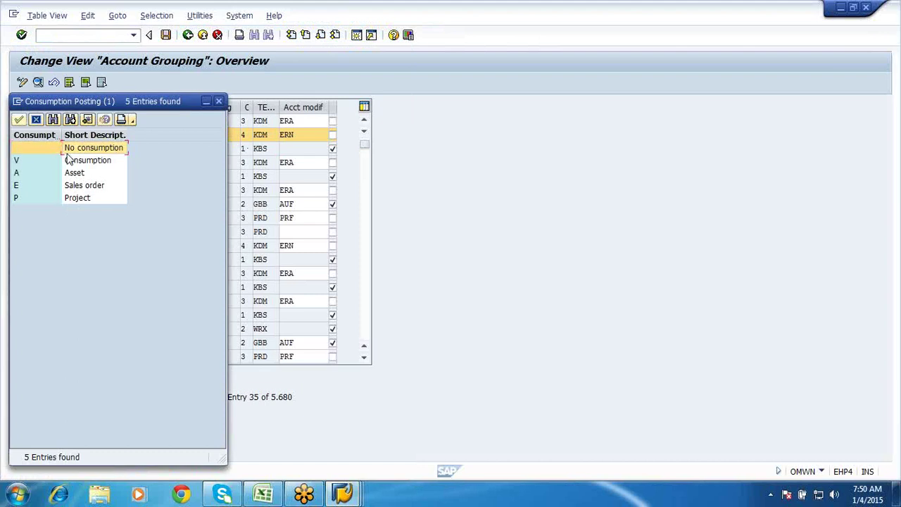
{"action": "left_click", "coordinate": [36, 119]}
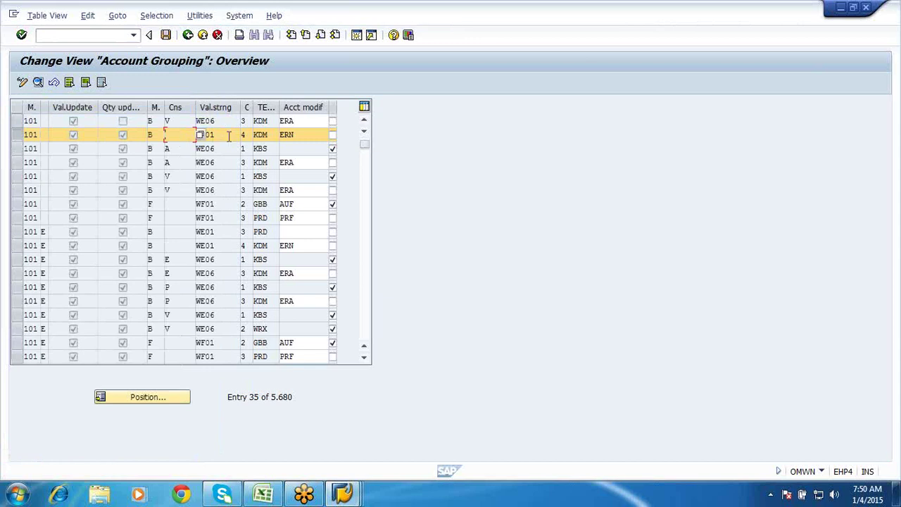
{"action": "left_click", "coordinate": [229, 136]}
{"action": "left_click", "coordinate": [38, 83]}
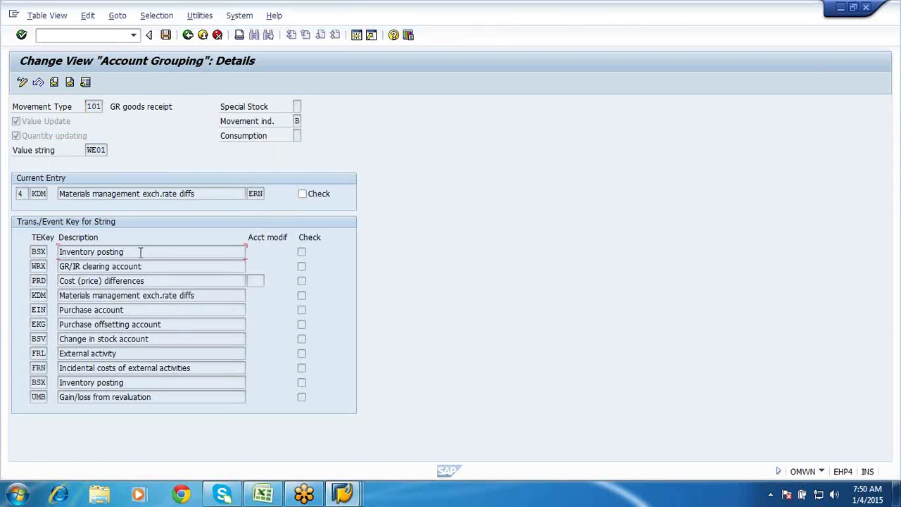
Step: Examine the transaction event keys BSX, WRX and PRD listed for value string WE01
{"action": "left_click", "coordinate": [163, 266]}
{"action": "left_click", "coordinate": [168, 282]}
{"action": "left_click", "coordinate": [107, 150]}
{"action": "left_click", "coordinate": [44, 251]}
Step: Open a new SAP session and start transaction MB03 to display material documents
{"action": "left_click", "coordinate": [358, 37]}
{"action": "type", "text": "MB"}
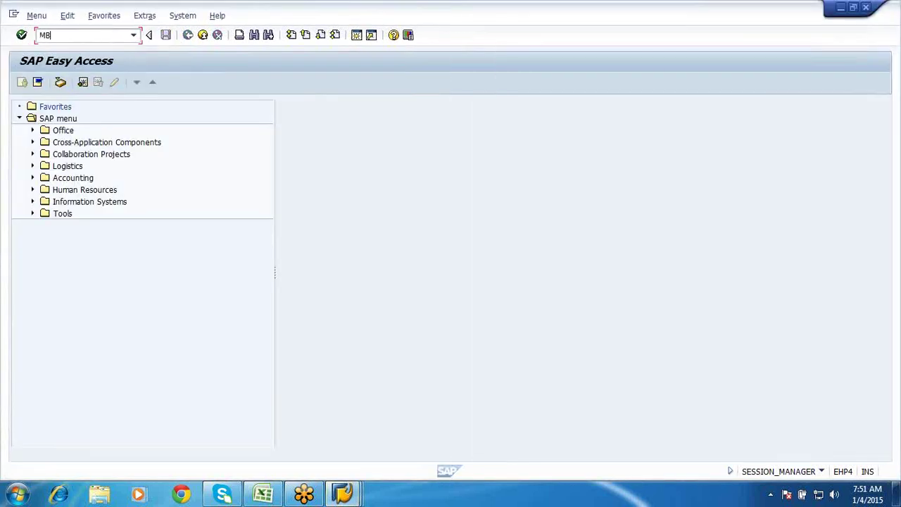
{"action": "type", "text": "03"}
{"action": "key", "text": "Return"}
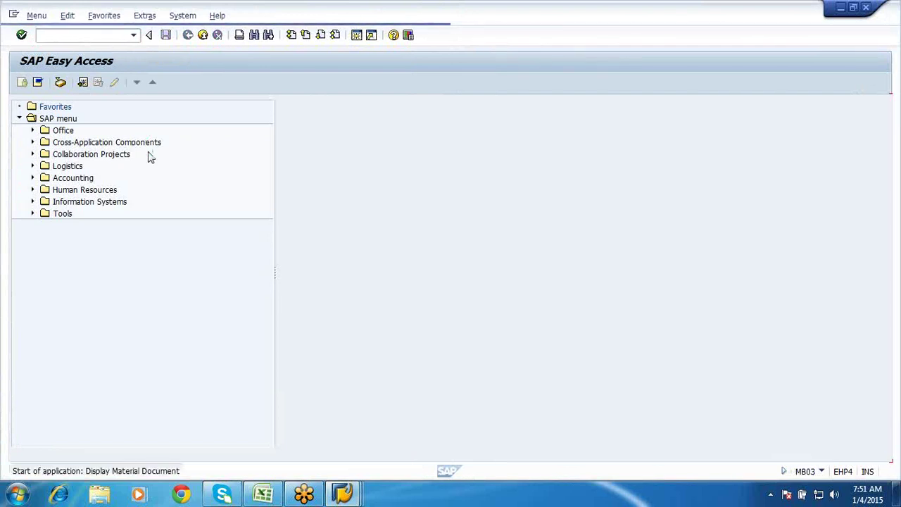
Step: Display material document 3100006 of year 2015, try to view its accounting documents and return to the initial screen
{"action": "left_click", "coordinate": [125, 135]}
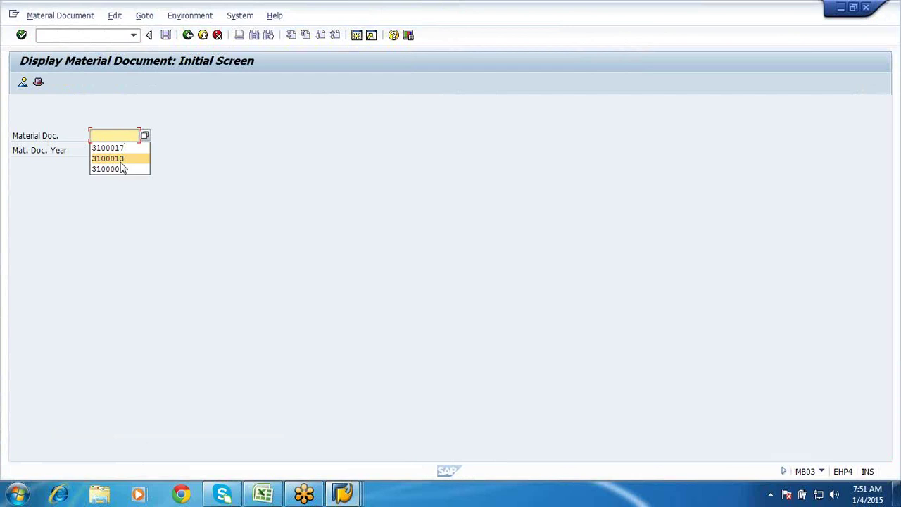
{"action": "left_click", "coordinate": [122, 170]}
{"action": "left_click", "coordinate": [101, 150]}
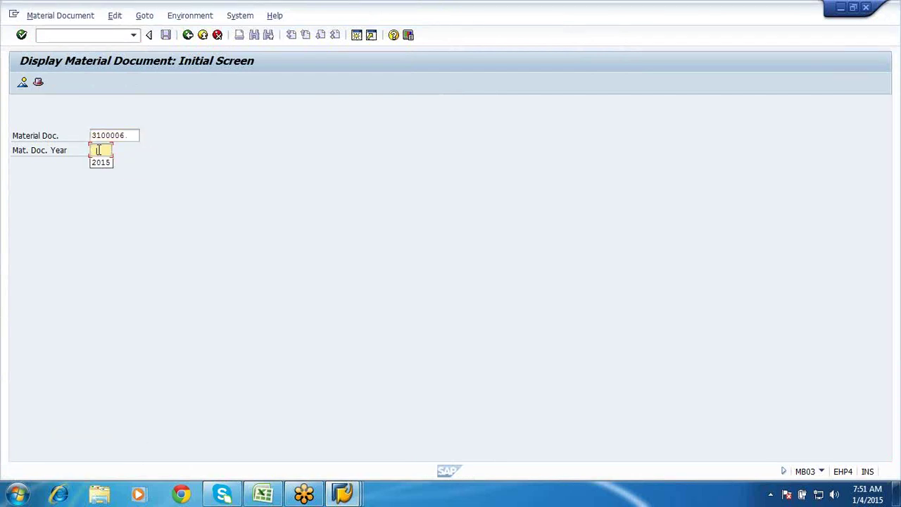
{"action": "left_click", "coordinate": [101, 163]}
{"action": "left_click", "coordinate": [23, 82]}
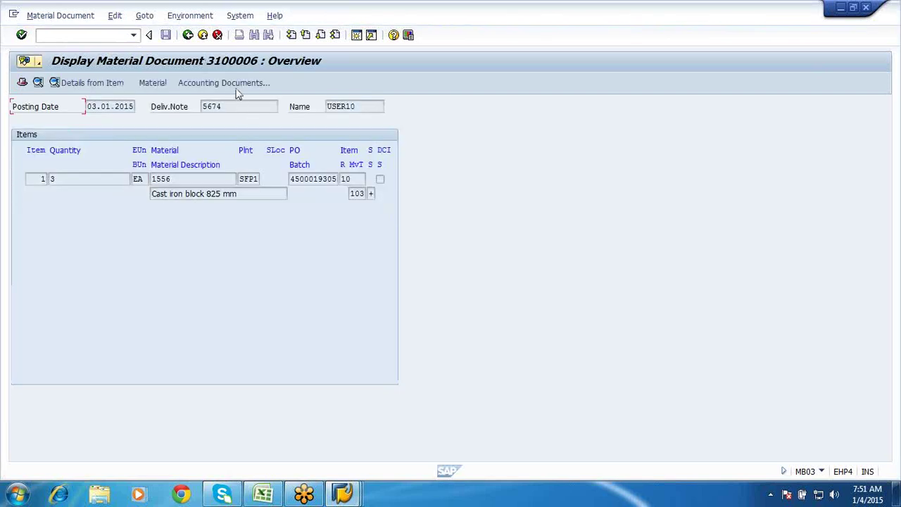
{"action": "left_click", "coordinate": [238, 88]}
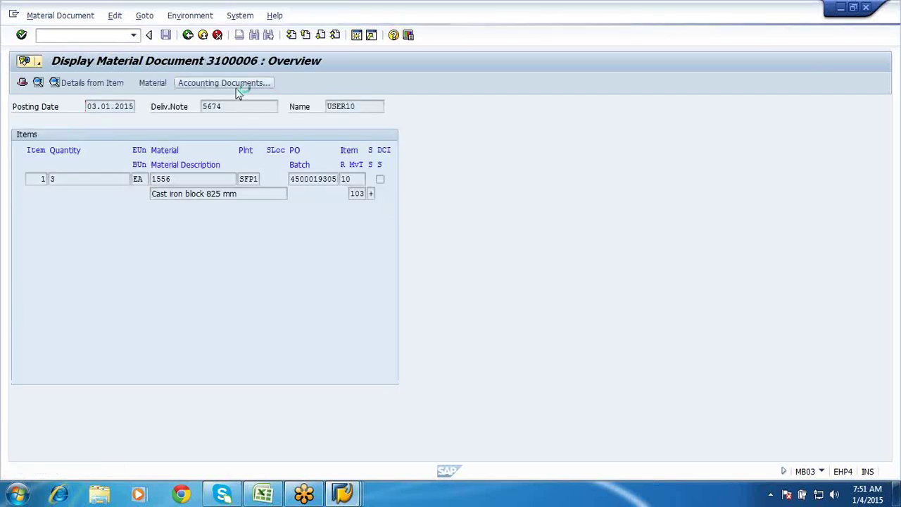
{"action": "left_click", "coordinate": [188, 36]}
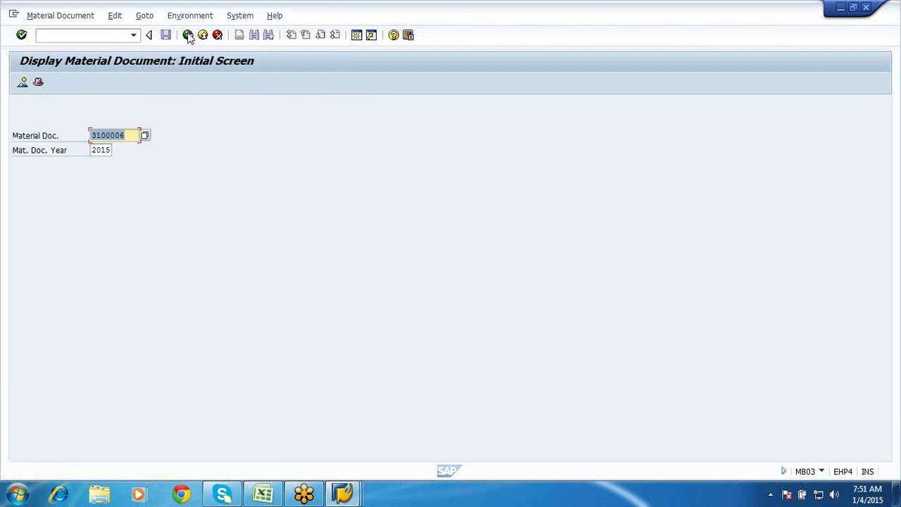
Step: Display material document 3100004, list its accounting documents and return to the initial screen
{"action": "type", "text": "3100004"}
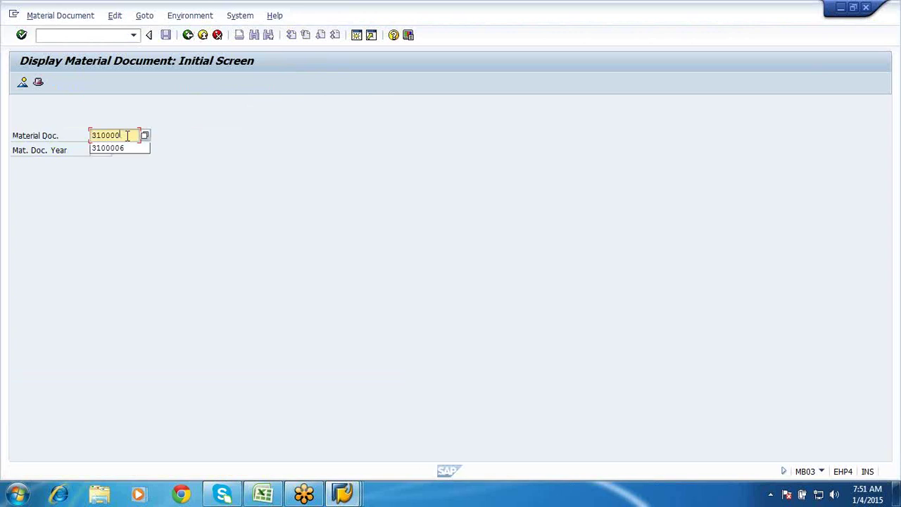
{"action": "left_click", "coordinate": [21, 84]}
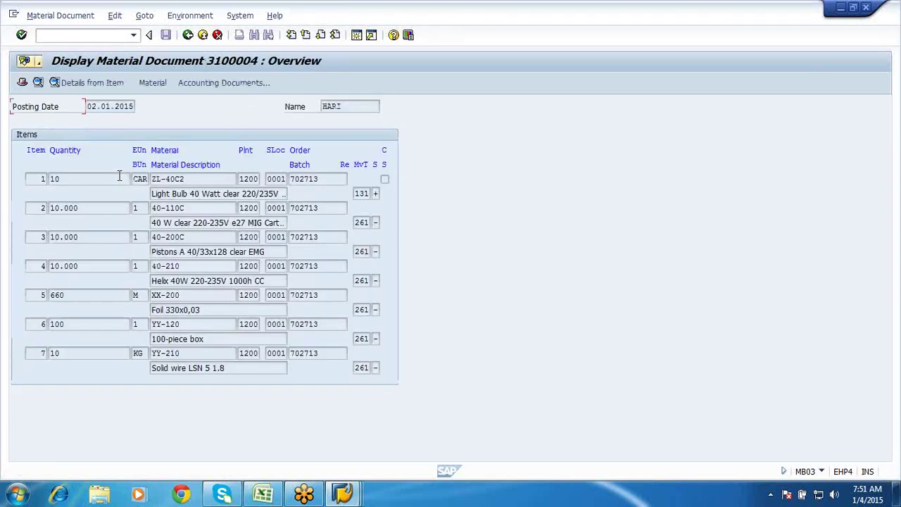
{"action": "left_click", "coordinate": [208, 82]}
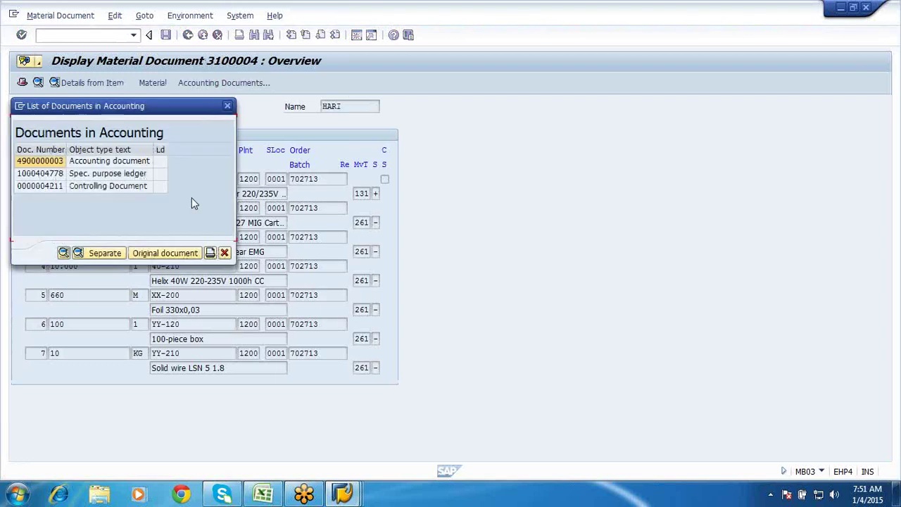
{"action": "key", "text": "Escape"}
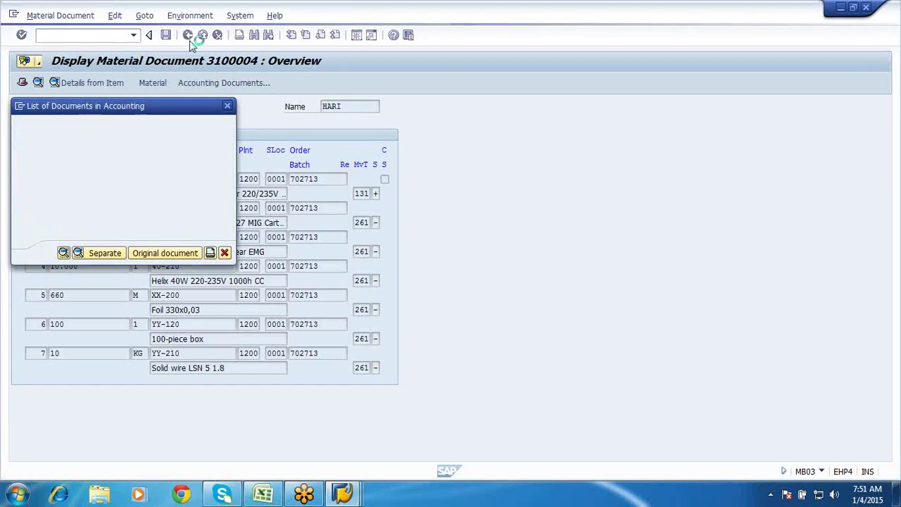
{"action": "left_click", "coordinate": [188, 37]}
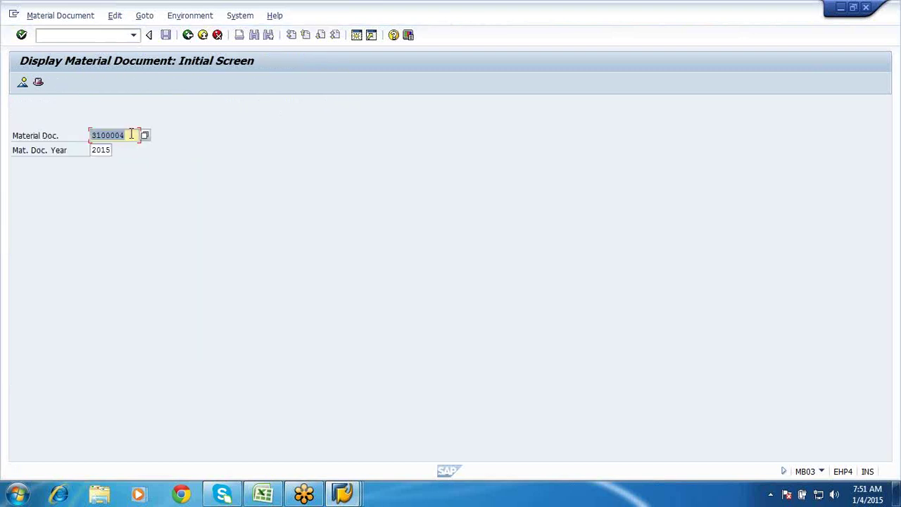
Step: Display material document 3100005 and open its related accounting document
{"action": "key", "text": "BackSpace"}
{"action": "type", "text": "5"}
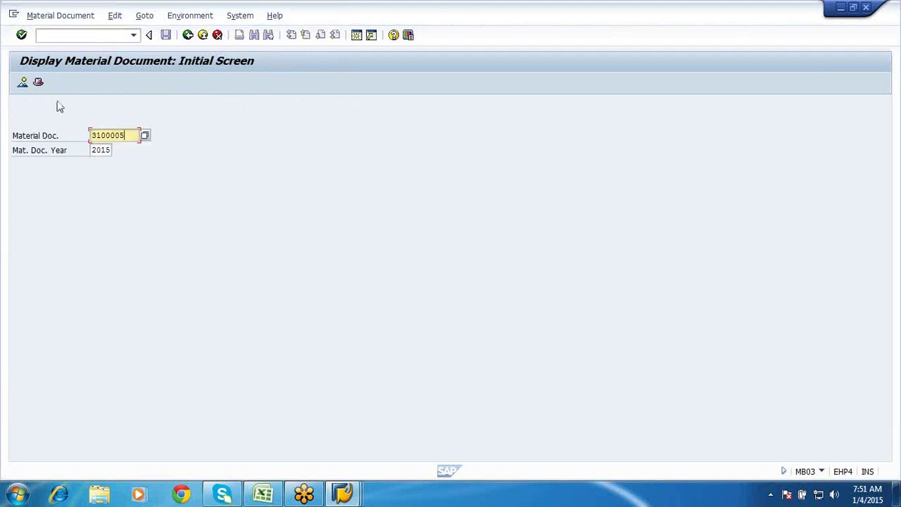
{"action": "left_click", "coordinate": [23, 82]}
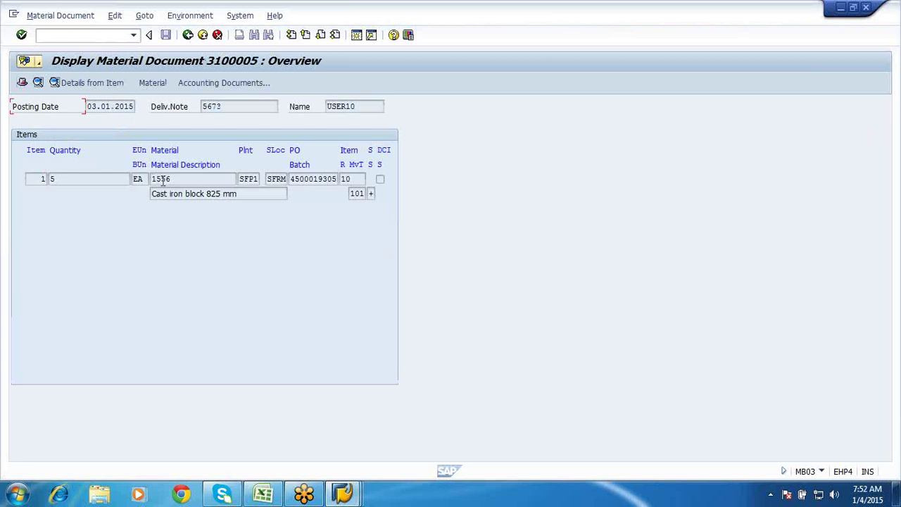
{"action": "left_click", "coordinate": [196, 88]}
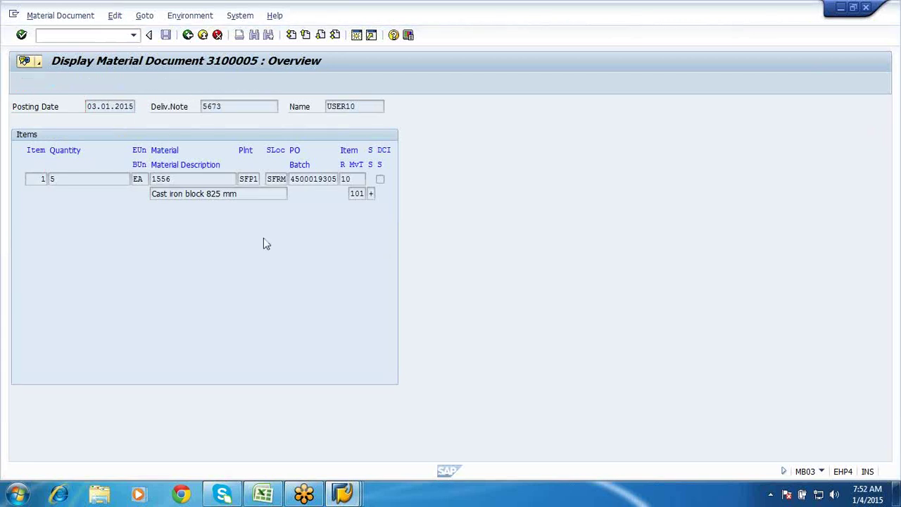
{"action": "double_click", "coordinate": [142, 164]}
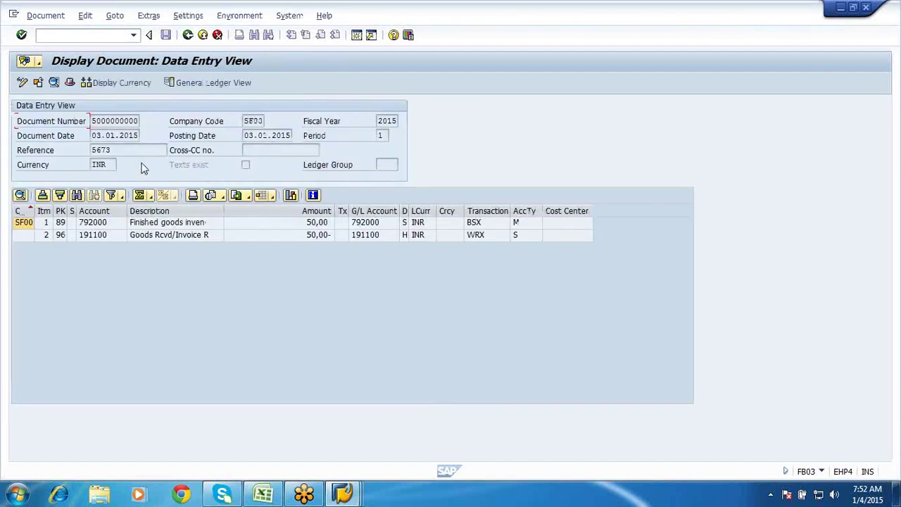
Step: Examine the accounting document's BSX and WRX transaction keys and compare them with the event keys in the Account Grouping details for WE01
{"action": "left_click", "coordinate": [503, 222]}
{"action": "left_click", "coordinate": [486, 236]}
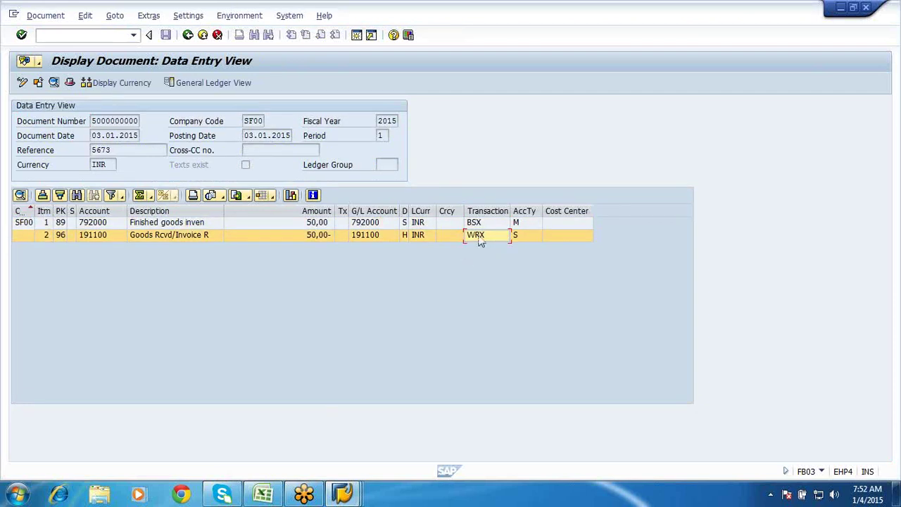
{"action": "left_click", "coordinate": [343, 492]}
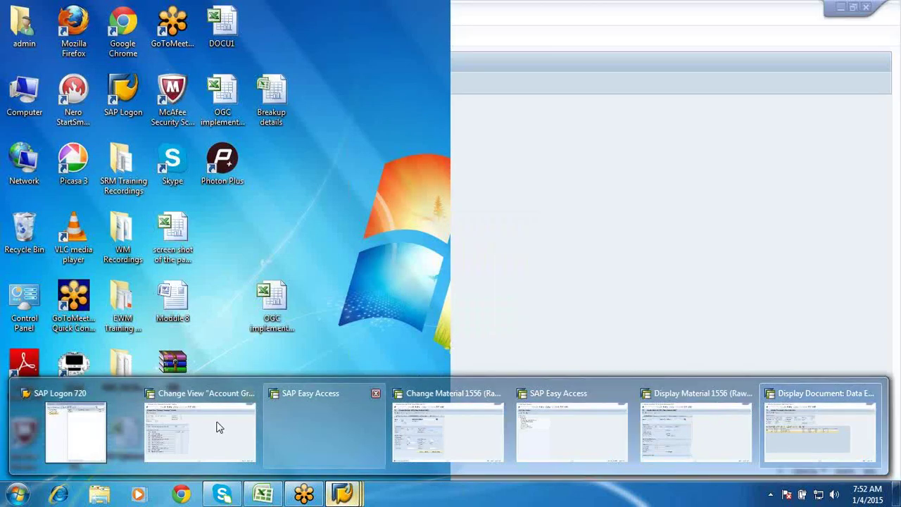
{"action": "left_click", "coordinate": [218, 427]}
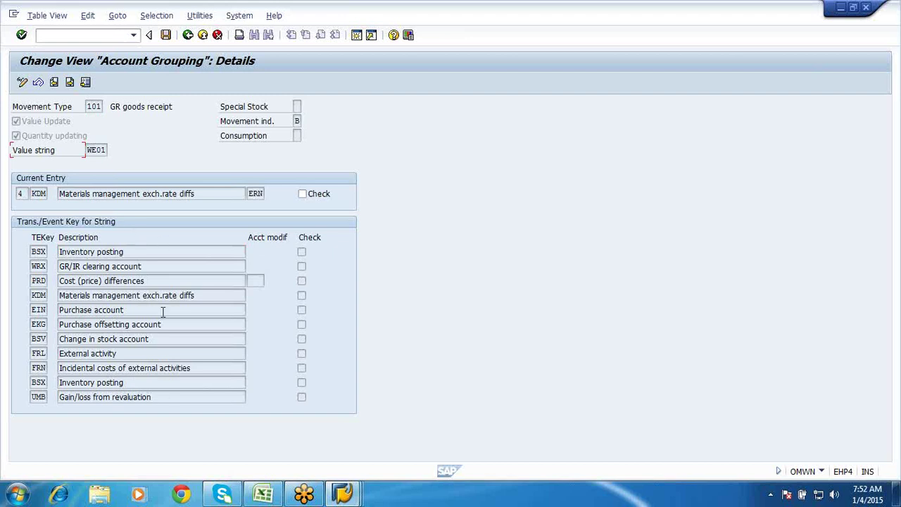
{"action": "left_click", "coordinate": [136, 253]}
Step: Return to the accounting document, widen its Transaction column and select the BSX key of the first line item
{"action": "mouse_move", "coordinate": [350, 493]}
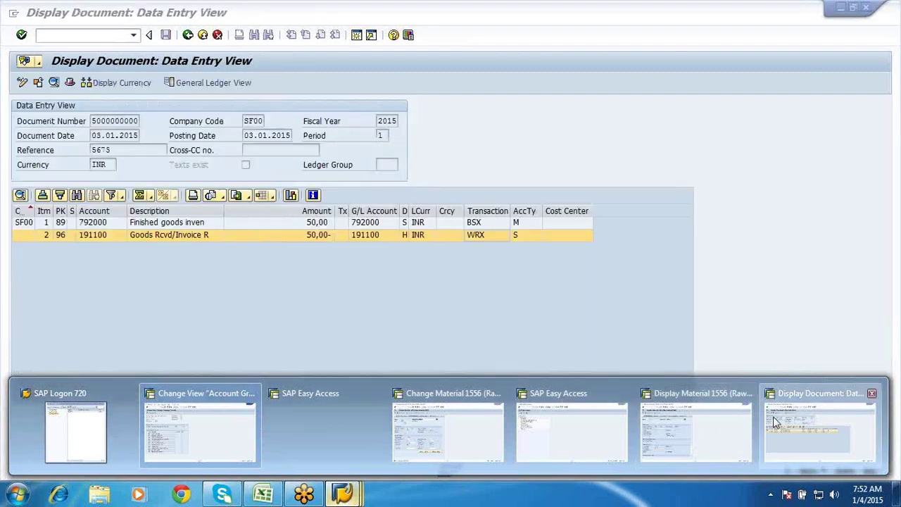
{"action": "left_click", "coordinate": [820, 430]}
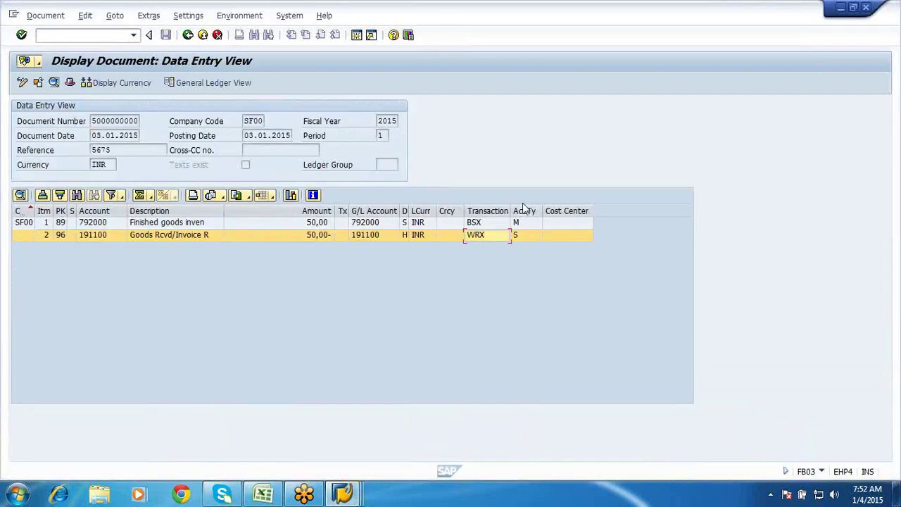
{"action": "left_click_drag", "start_coordinate": [511, 213], "coordinate": [556, 234]}
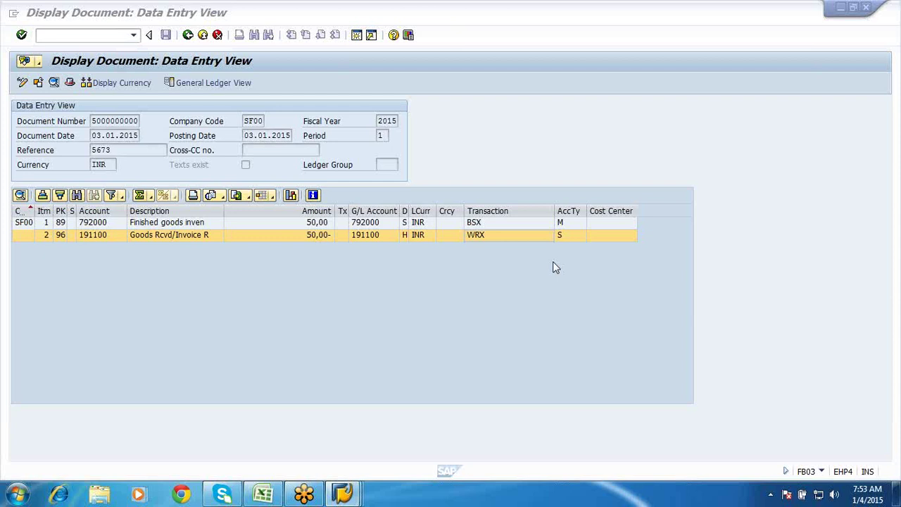
{"action": "left_click", "coordinate": [506, 232]}
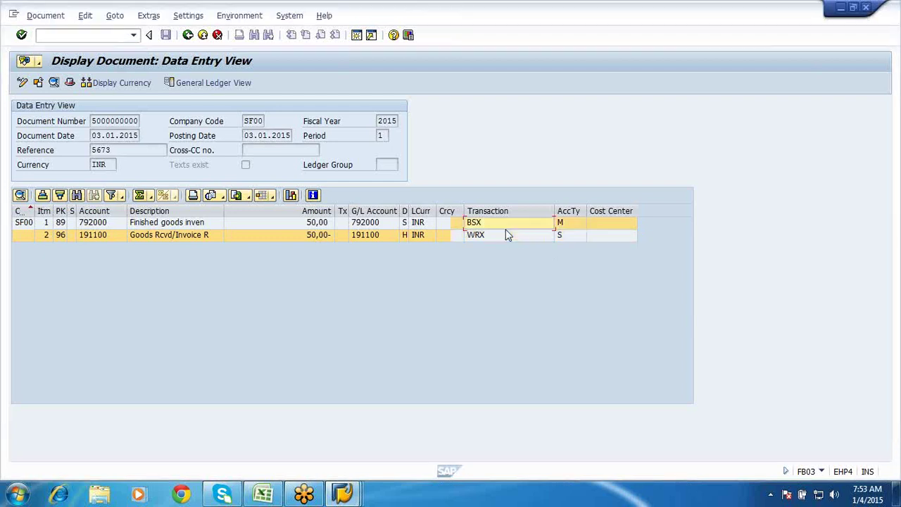
{"action": "key", "text": "Up"}
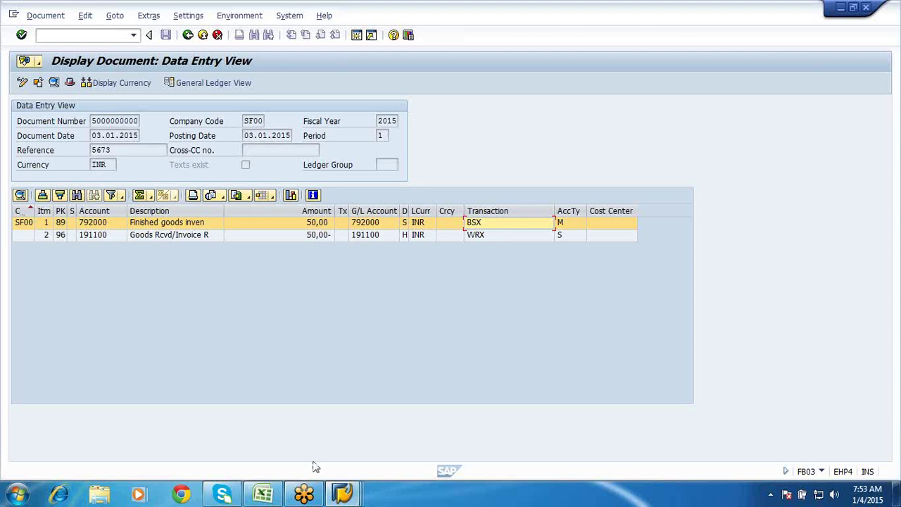
Step: Review the WE01 event keys in Account Grouping, check the BSX and WRX notes in the P2P Syllabus workbook, and return to SAP
{"action": "mouse_move", "coordinate": [339, 496]}
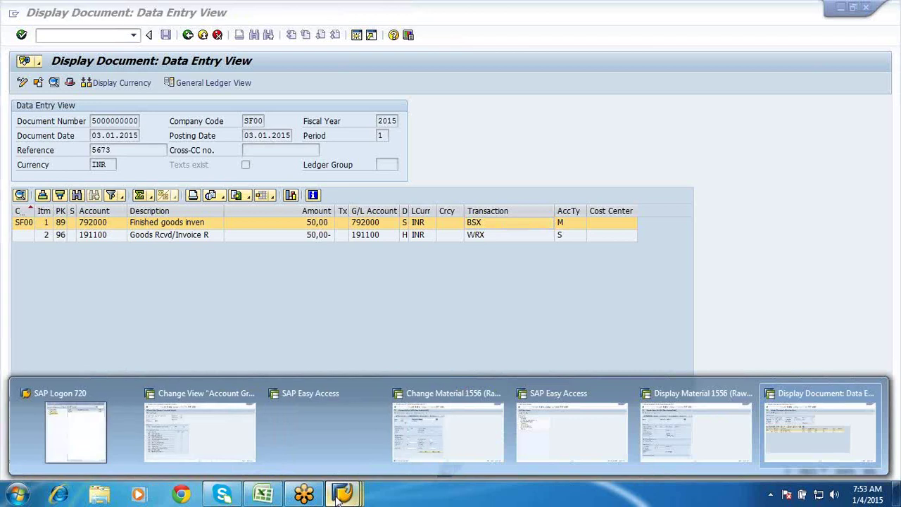
{"action": "left_click", "coordinate": [235, 438]}
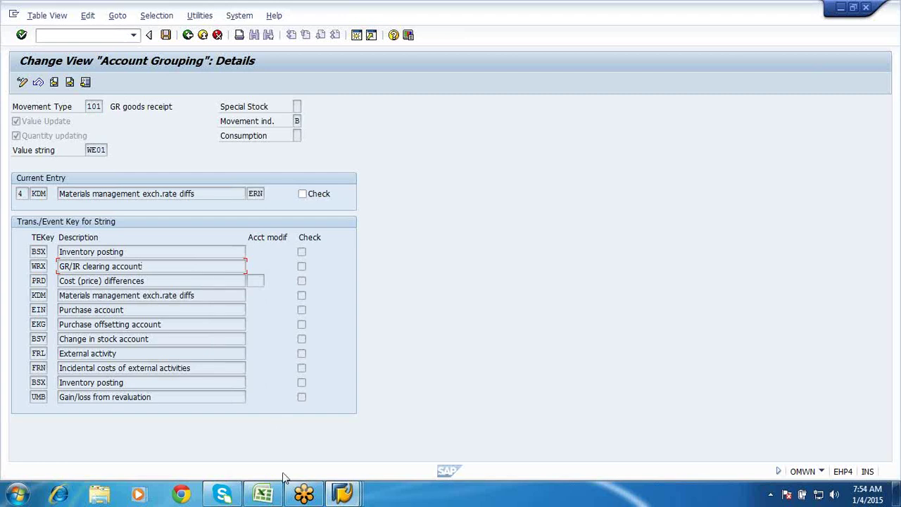
{"action": "left_click", "coordinate": [263, 495]}
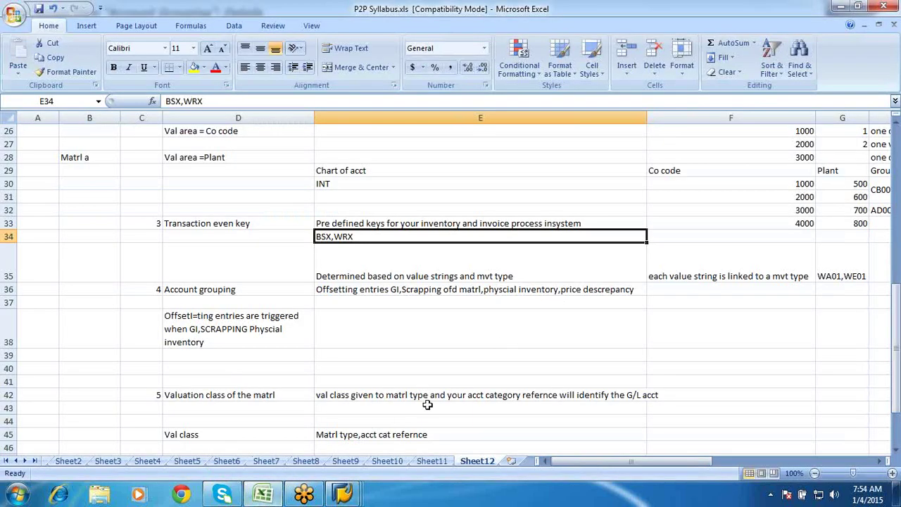
{"action": "left_click", "coordinate": [342, 495]}
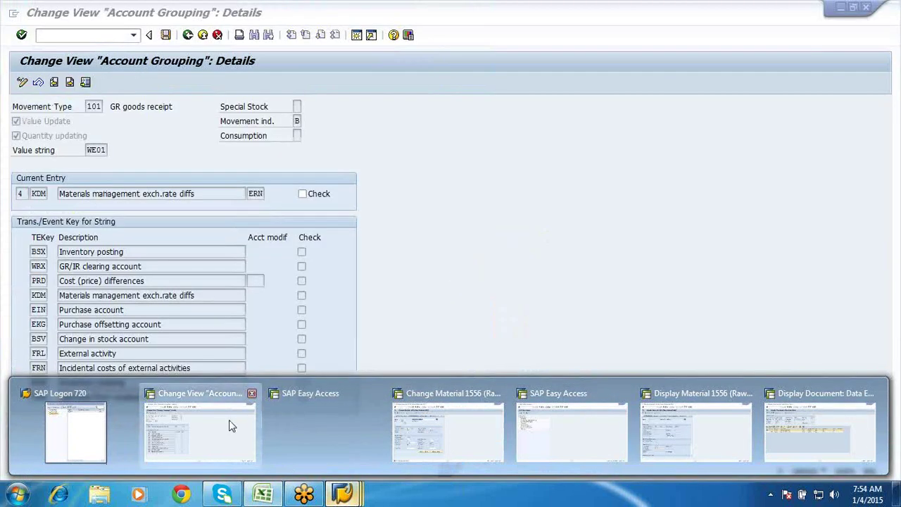
{"action": "left_click", "coordinate": [234, 424]}
Step: Switch back to the accounting document and examine the WRX key on the goods received line item
{"action": "left_click", "coordinate": [343, 495]}
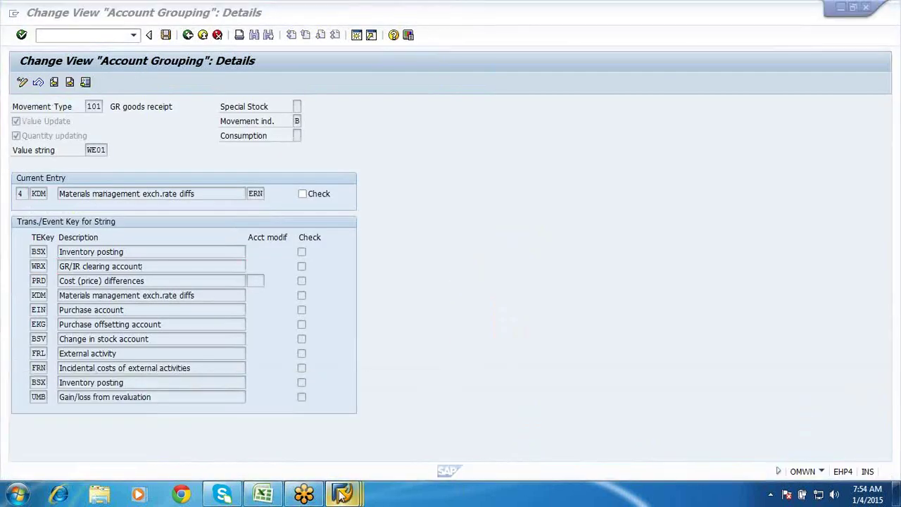
{"action": "left_click", "coordinate": [855, 423]}
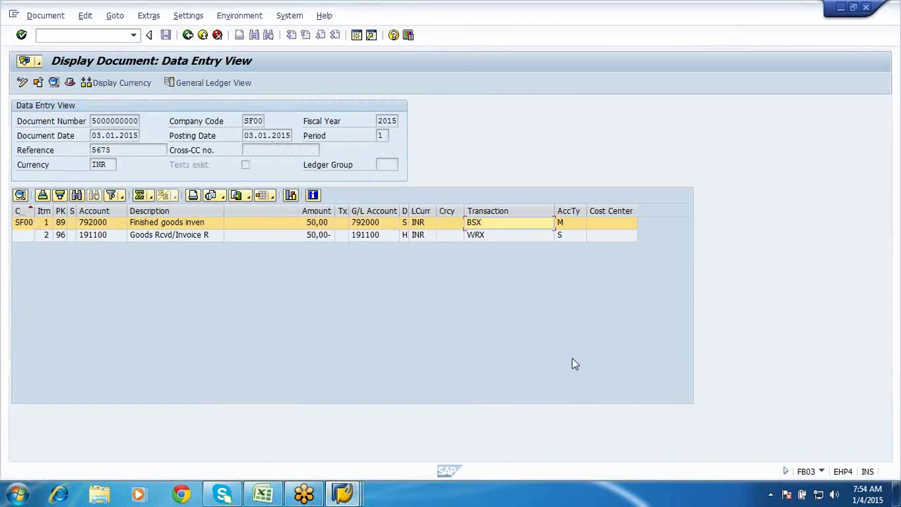
{"action": "left_click", "coordinate": [481, 235]}
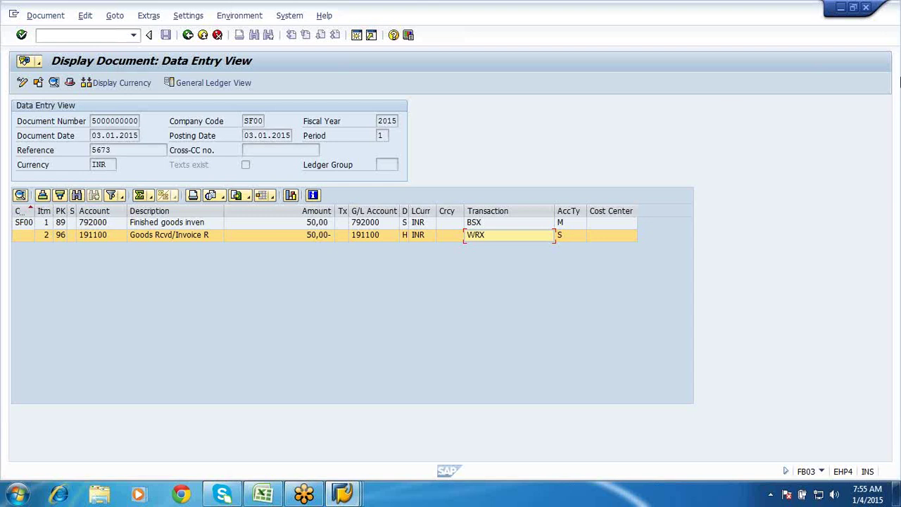
{"action": "left_click", "coordinate": [884, 30]}
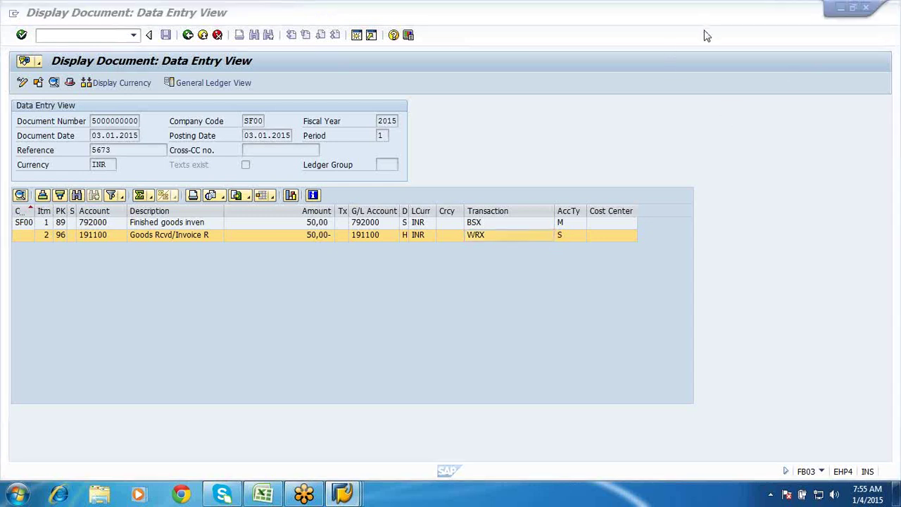
Step: Close the accounting document, its document list and the material document overview to return to the Display Material Document initial screen
{"action": "left_click", "coordinate": [188, 35]}
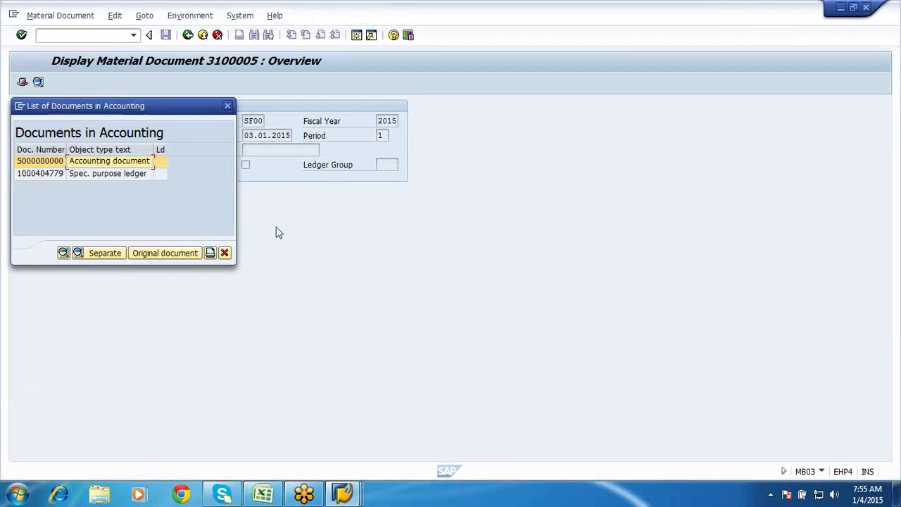
{"action": "left_click", "coordinate": [225, 252]}
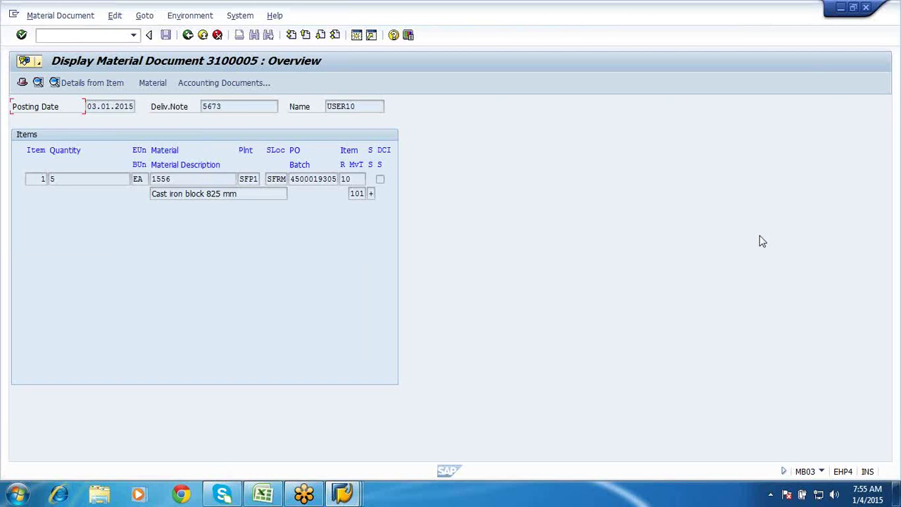
{"action": "left_click", "coordinate": [188, 35]}
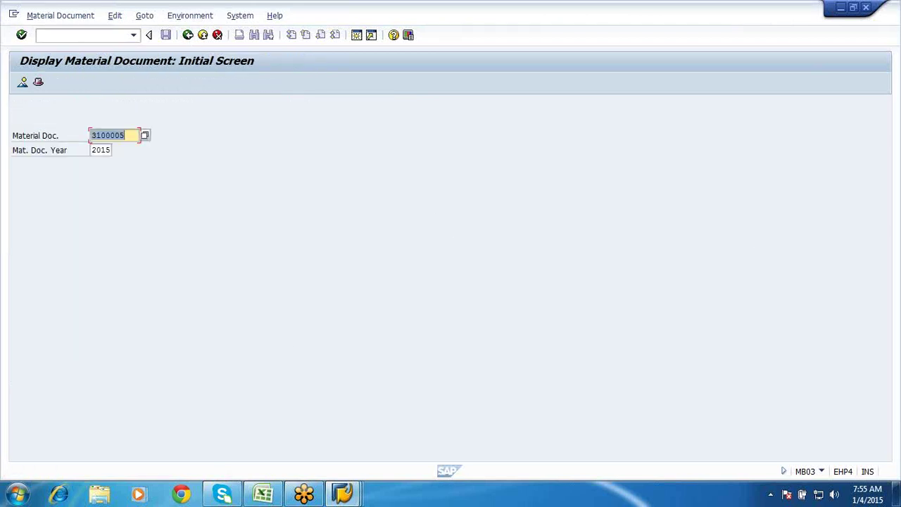
Step: Switch to the Account Grouping details for WE01, check the PRD cost differences key and go back to the overview
{"action": "mouse_move", "coordinate": [347, 497]}
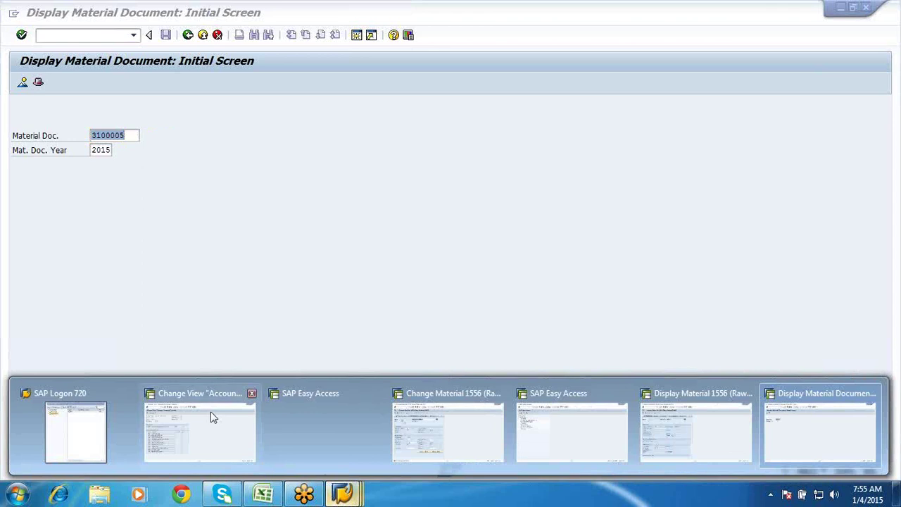
{"action": "left_click", "coordinate": [211, 412]}
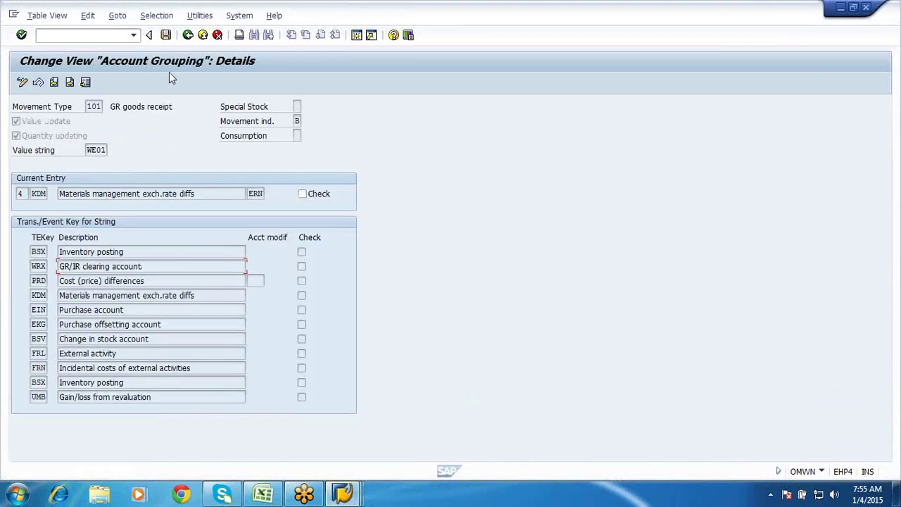
{"action": "left_click", "coordinate": [155, 279]}
{"action": "left_click", "coordinate": [188, 38]}
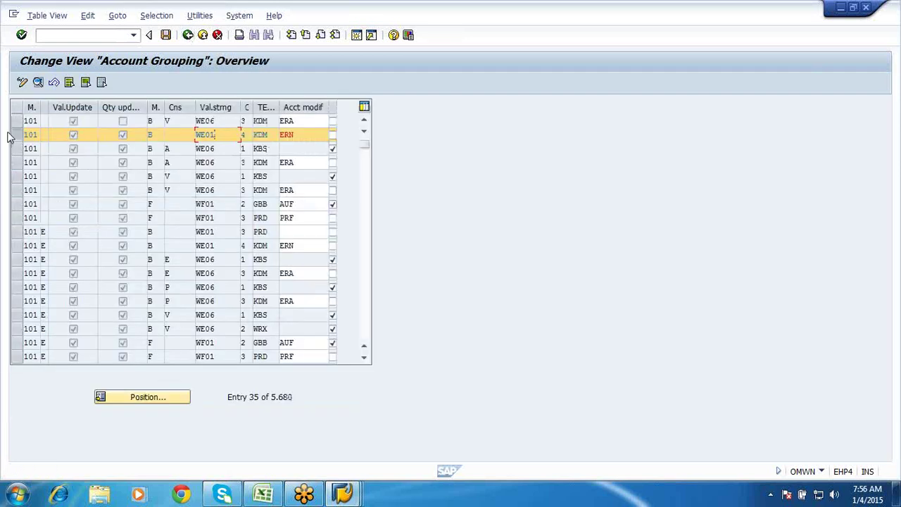
Step: Position the Account Grouping overview at the entries for movement type 201
{"action": "left_click", "coordinate": [134, 399]}
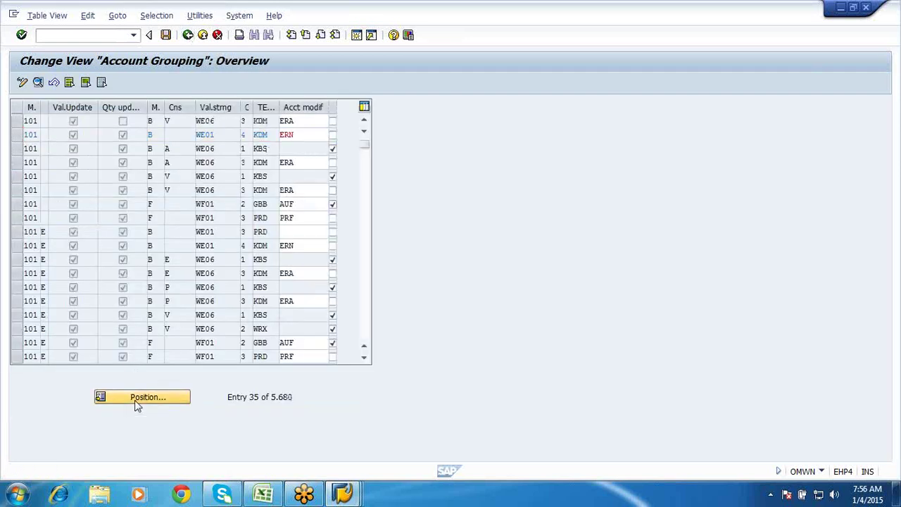
{"action": "type", "text": "210"}
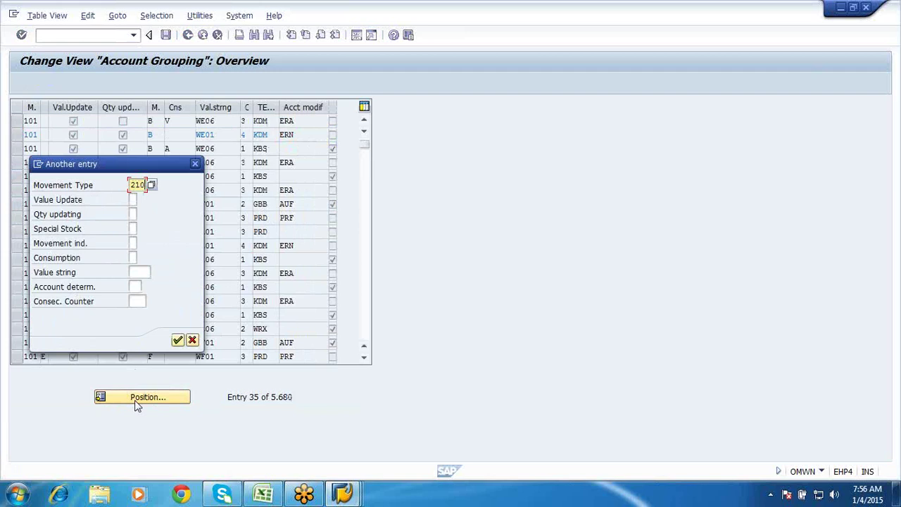
{"action": "key", "text": "BackSpace"}
{"action": "key", "text": "BackSpace"}
{"action": "type", "text": "01"}
{"action": "key", "text": "Return"}
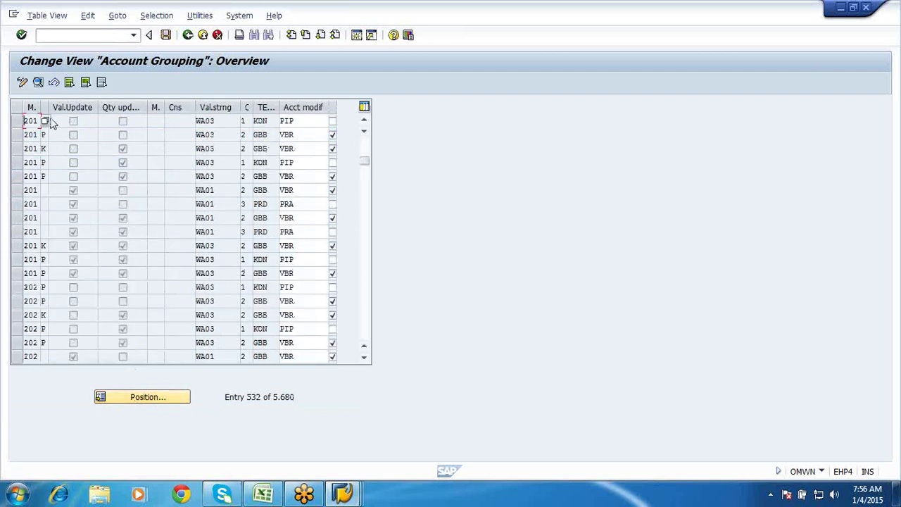
Step: Widen the special stock column, select the 201 WA01 GBB entry and look up the special stock indicators for the K entry below it
{"action": "left_click_drag", "start_coordinate": [47, 111], "coordinate": [67, 113]}
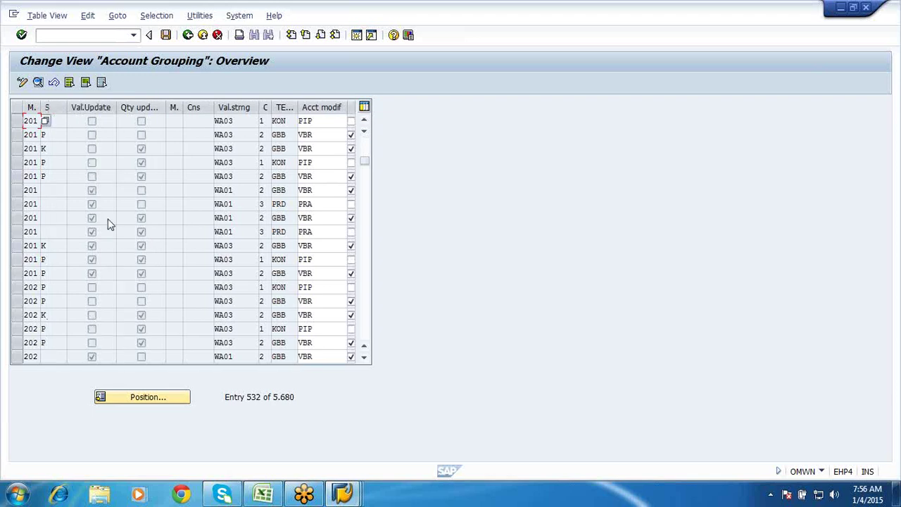
{"action": "left_click", "coordinate": [16, 217]}
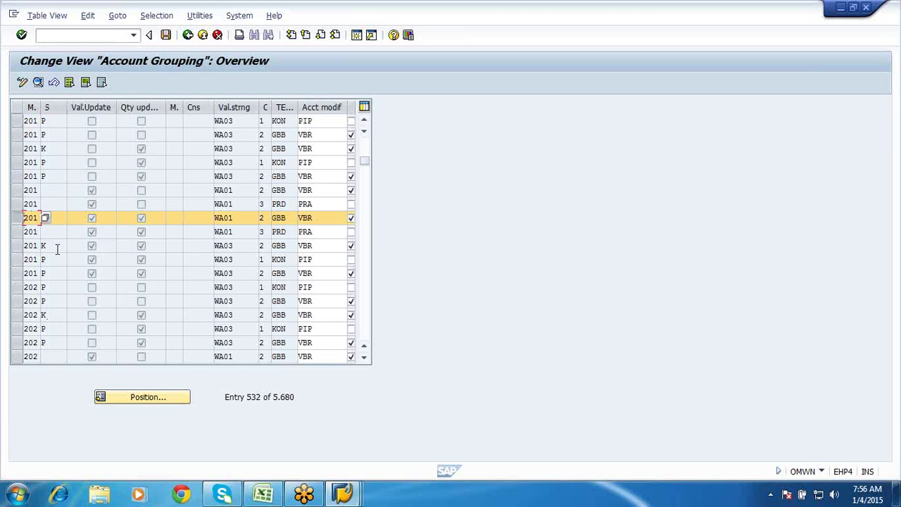
{"action": "left_click", "coordinate": [67, 246]}
{"action": "left_click", "coordinate": [71, 246]}
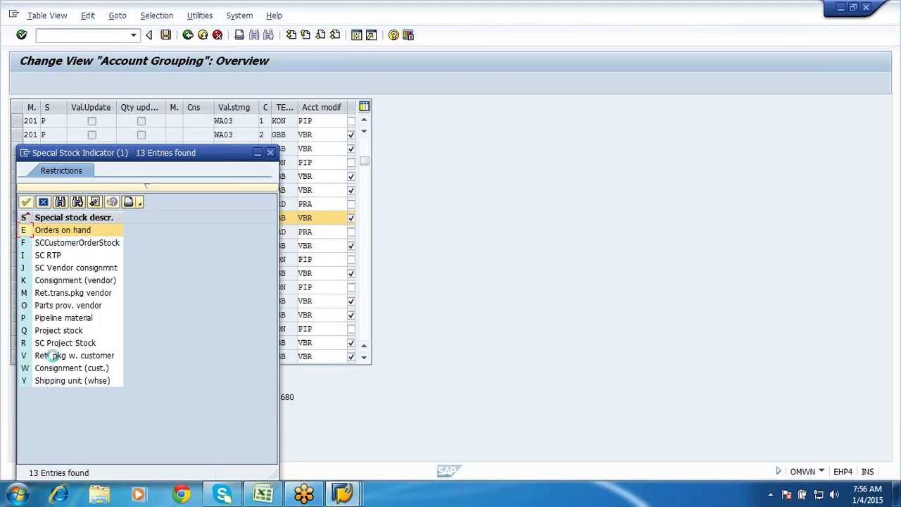
{"action": "double_click", "coordinate": [51, 231]}
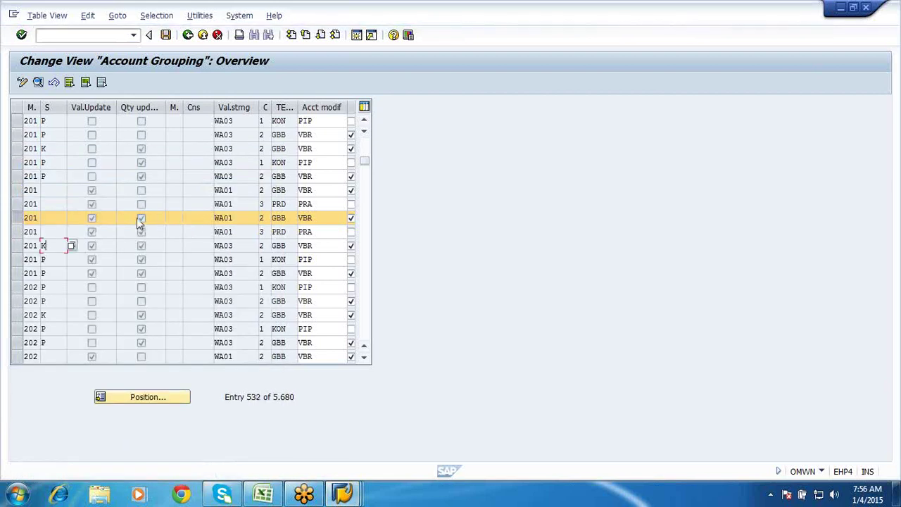
Step: Examine the event keys in the details of the 201 WA01 GBB entry with modifier VBR, and return to its overview row
{"action": "left_click", "coordinate": [293, 220]}
{"action": "left_click", "coordinate": [38, 84]}
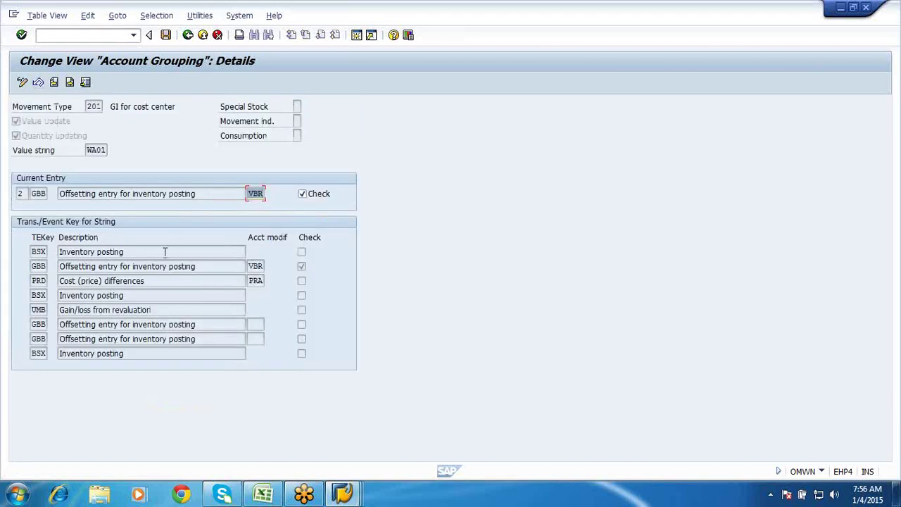
{"action": "left_click", "coordinate": [165, 251]}
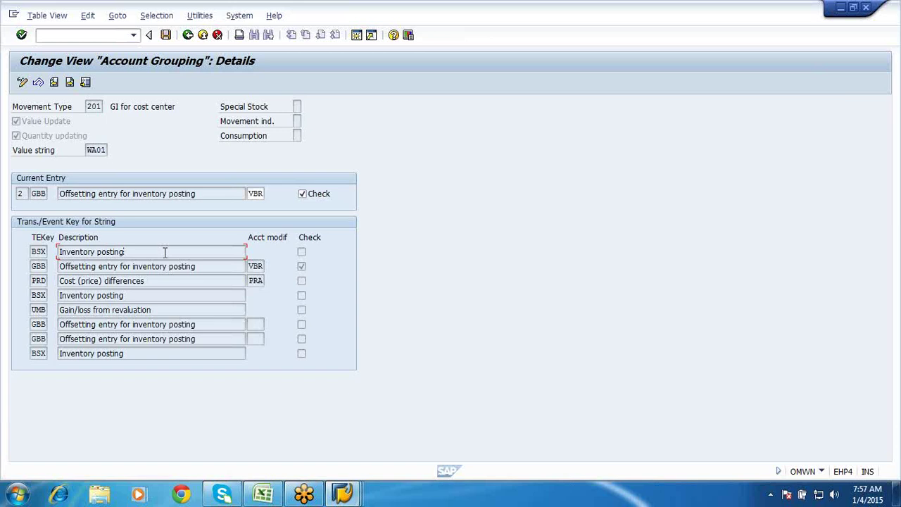
{"action": "left_click", "coordinate": [188, 36]}
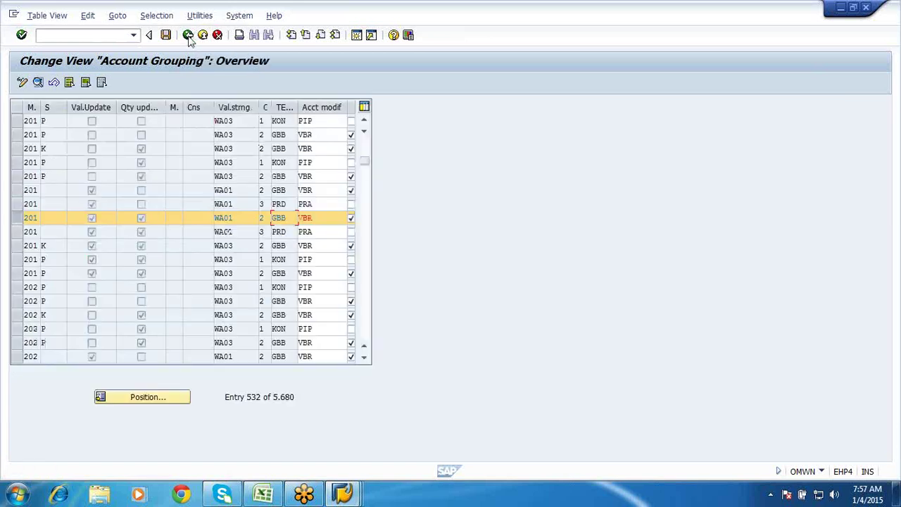
{"action": "left_click", "coordinate": [27, 217]}
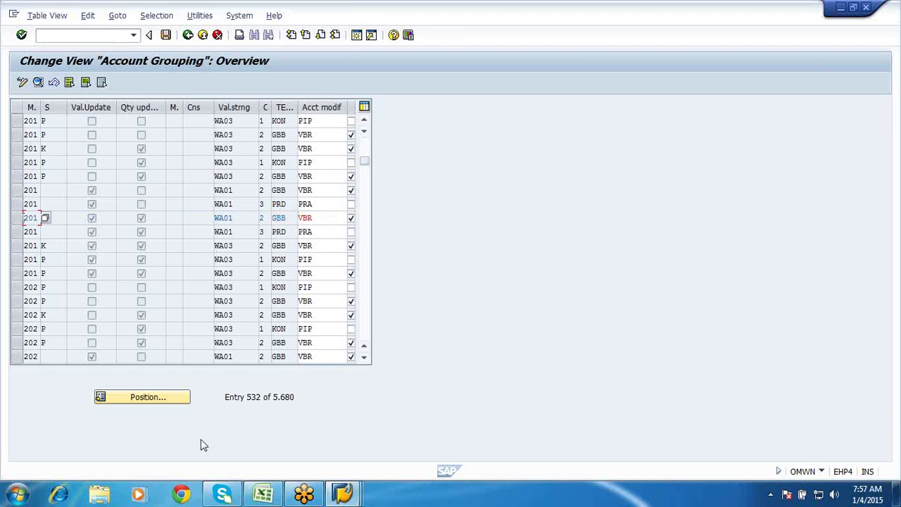
Step: Leave Account Grouping for the IMG and open Configure Automatic Postings, cancelling the Valuation Area dialog
{"action": "mouse_move", "coordinate": [271, 497]}
{"action": "left_click", "coordinate": [188, 35]}
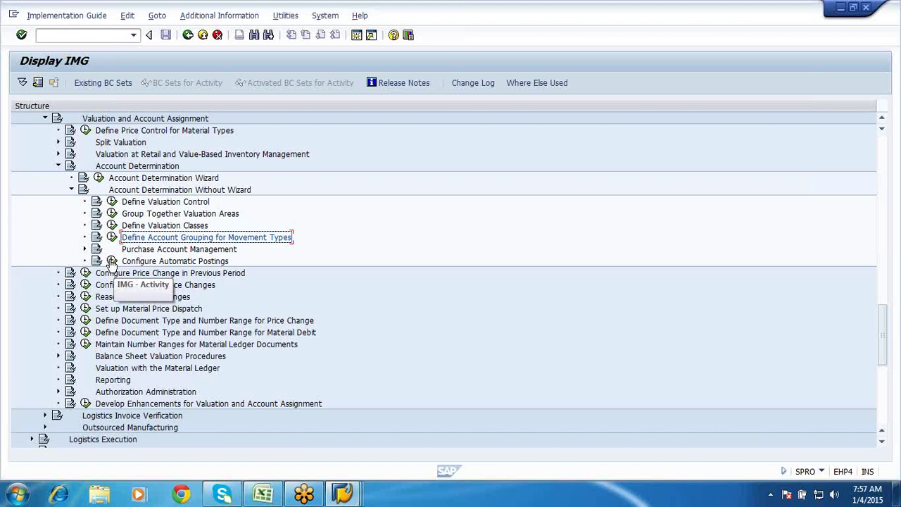
{"action": "left_click", "coordinate": [112, 262]}
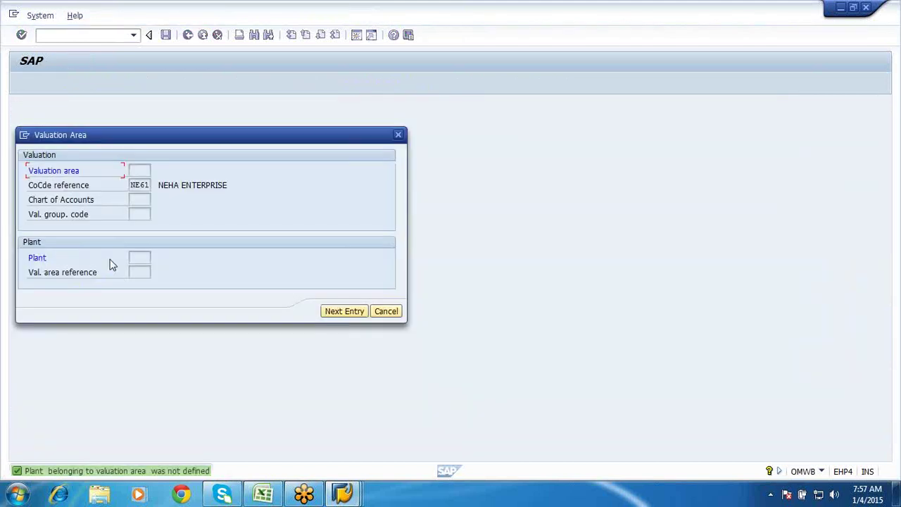
{"action": "left_click", "coordinate": [388, 311]}
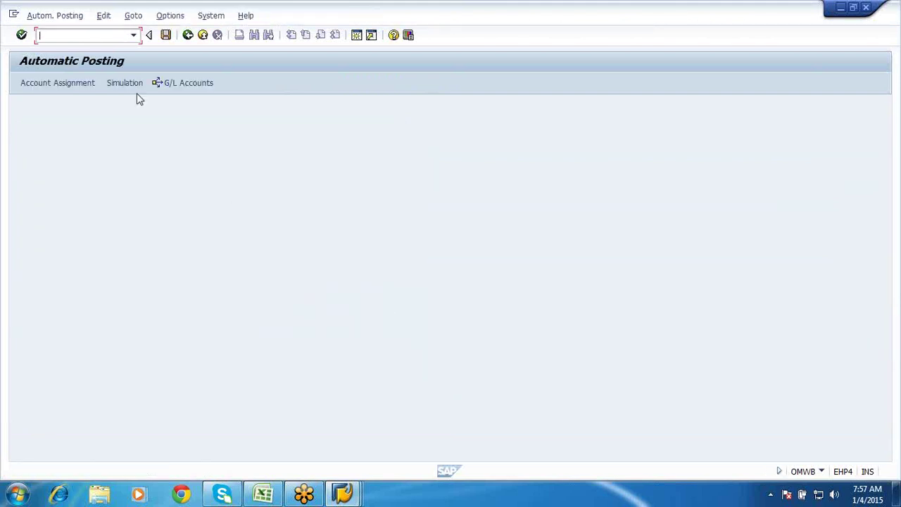
Step: Look at the G/L accounts where-used screen, open the automatic posting account assignment procedures instead and display their transaction code
{"action": "left_click", "coordinate": [174, 89]}
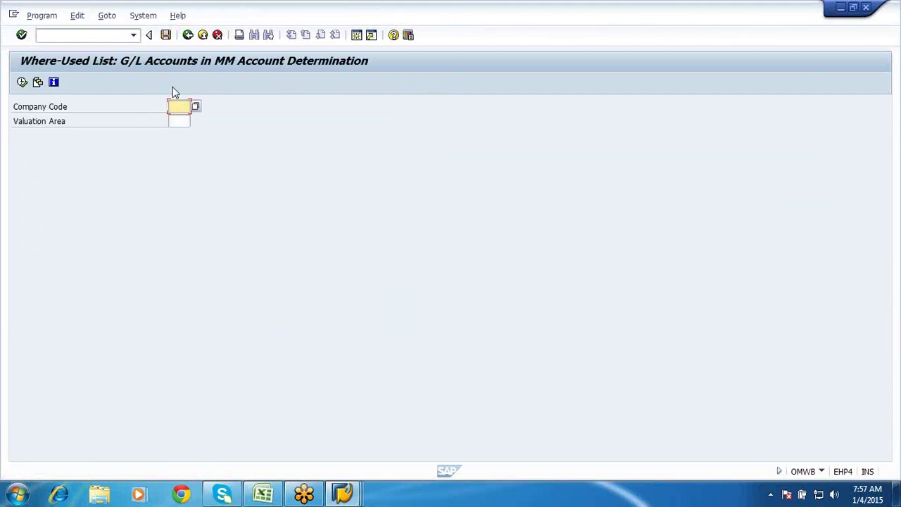
{"action": "left_click", "coordinate": [188, 35]}
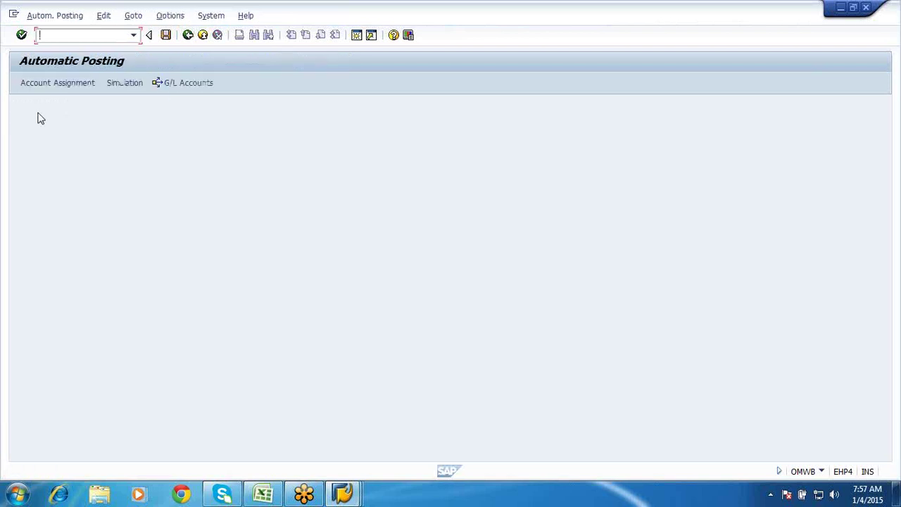
{"action": "left_click", "coordinate": [41, 90]}
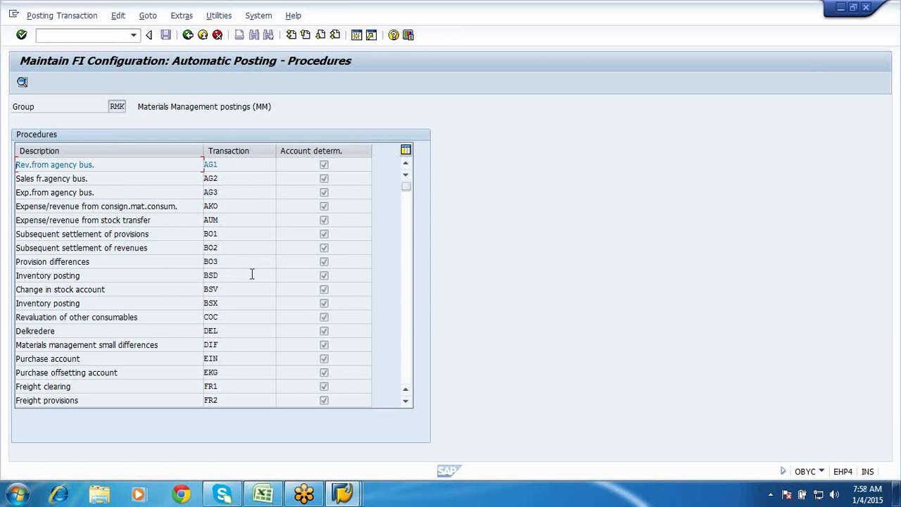
{"action": "left_click", "coordinate": [822, 471]}
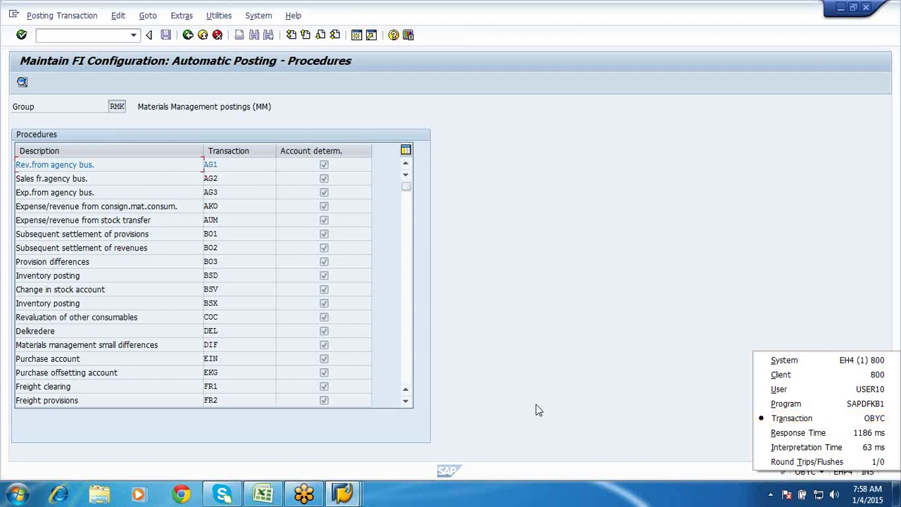
Step: Open the account assignment of the BSX inventory posting procedure for chart of accounts INT
{"action": "left_click", "coordinate": [213, 304]}
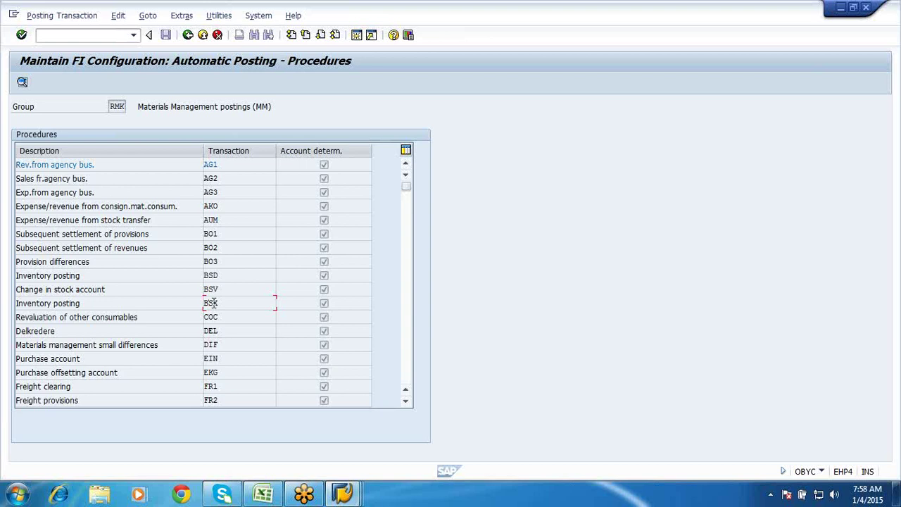
{"action": "double_click", "coordinate": [211, 304]}
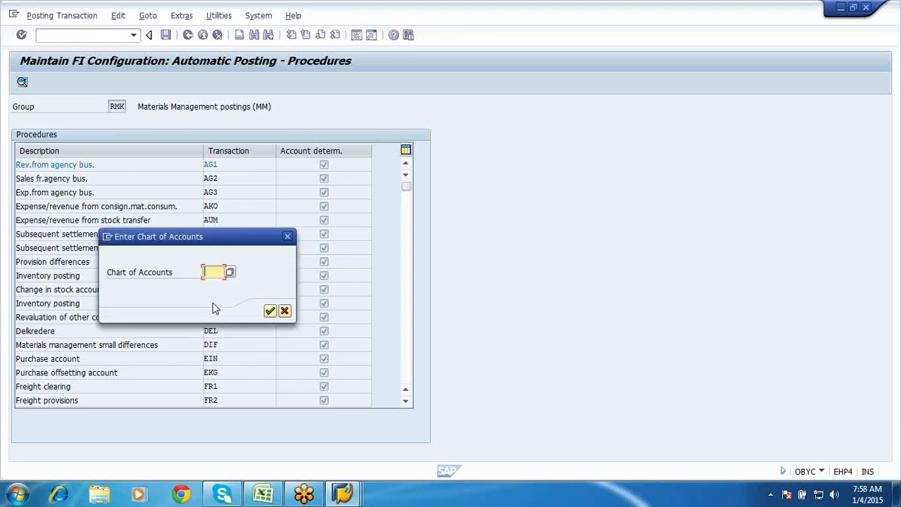
{"action": "type", "text": "INT"}
{"action": "key", "text": "Return"}
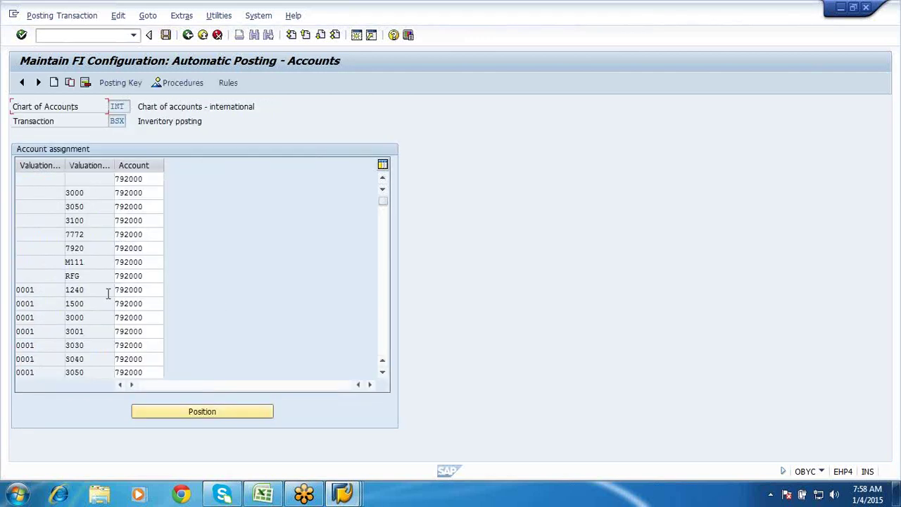
Step: Examine the G/L accounts assigned to the valuation grouping codes and valuation classes under BSX, paging through the list
{"action": "left_click", "coordinate": [157, 293]}
{"action": "left_click", "coordinate": [157, 306]}
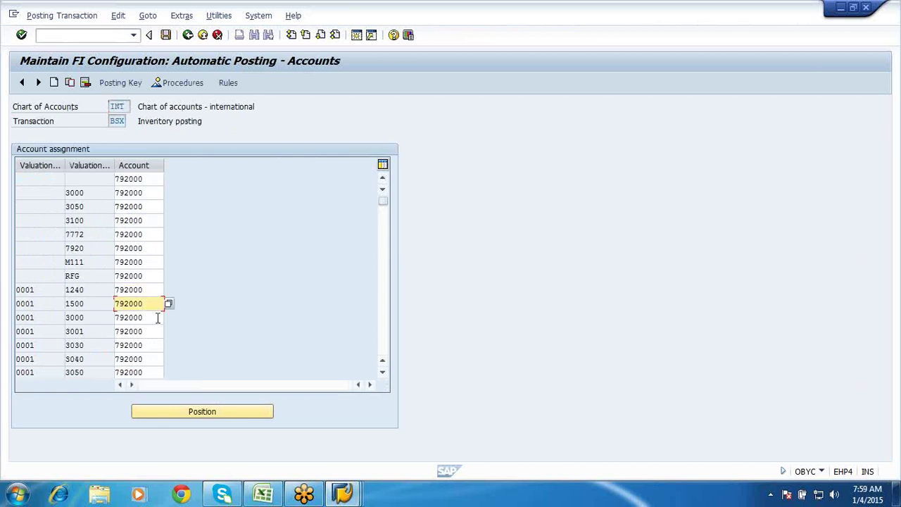
{"action": "left_click", "coordinate": [157, 321]}
{"action": "left_click", "coordinate": [160, 344]}
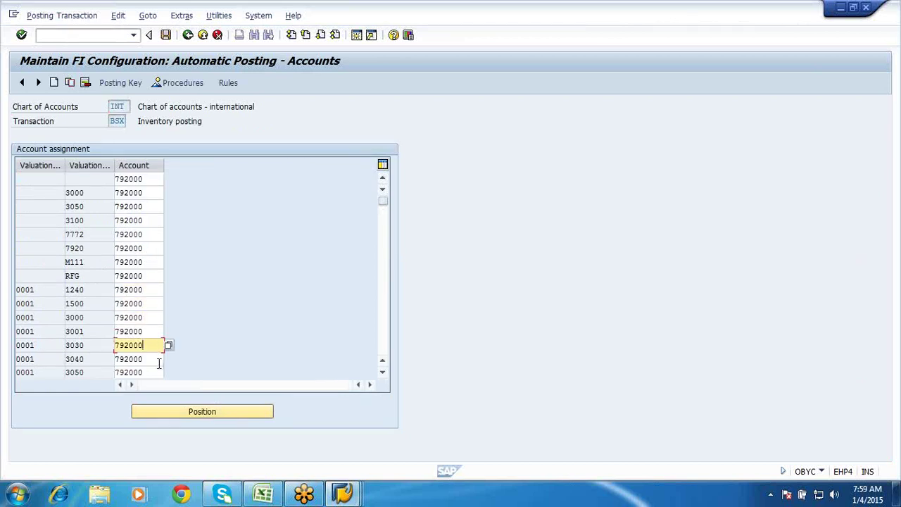
{"action": "left_click", "coordinate": [159, 359]}
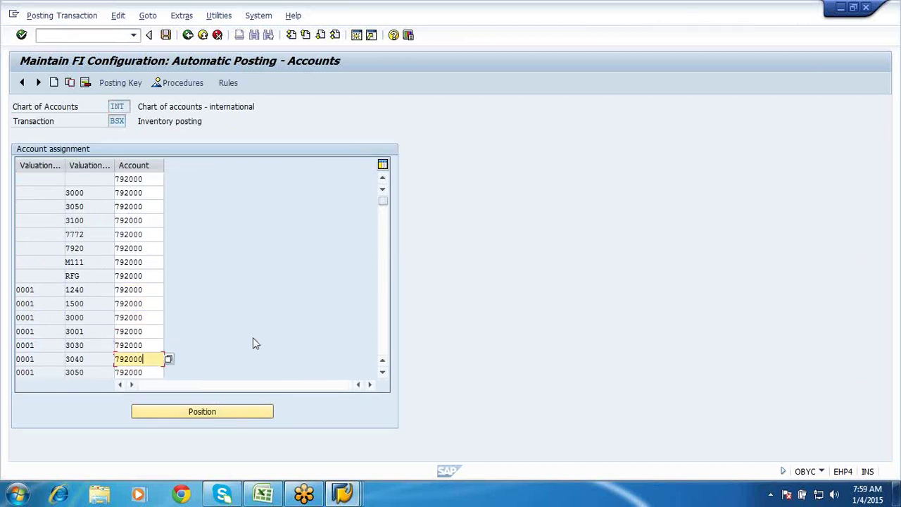
{"action": "left_click", "coordinate": [321, 39]}
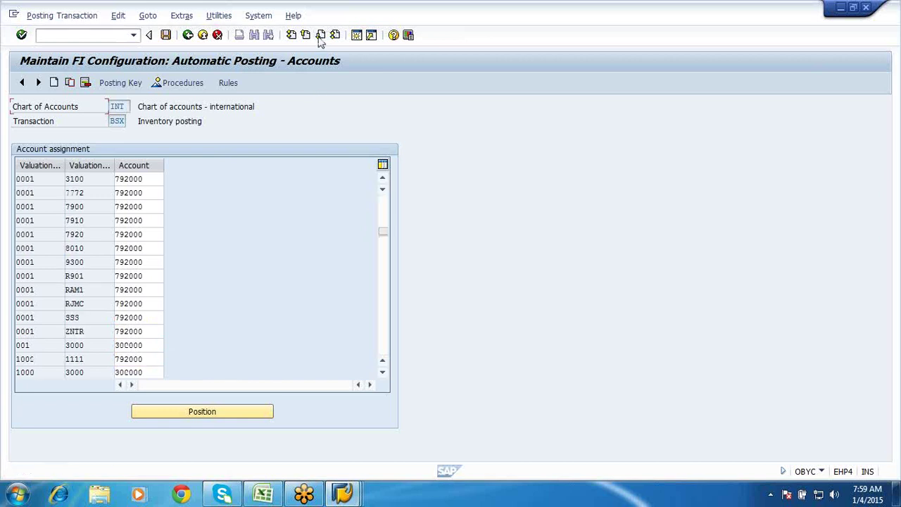
{"action": "left_click", "coordinate": [320, 35]}
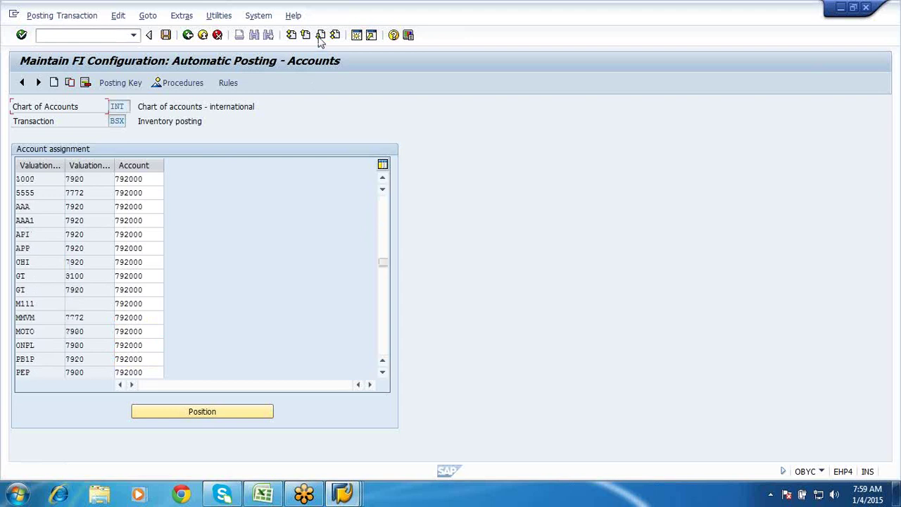
Step: Switch to the P2P Syllabus workbook in Excel and select D21:D25, covering the Chart of accounts and Valuation grouping code notes
{"action": "left_click", "coordinate": [263, 494]}
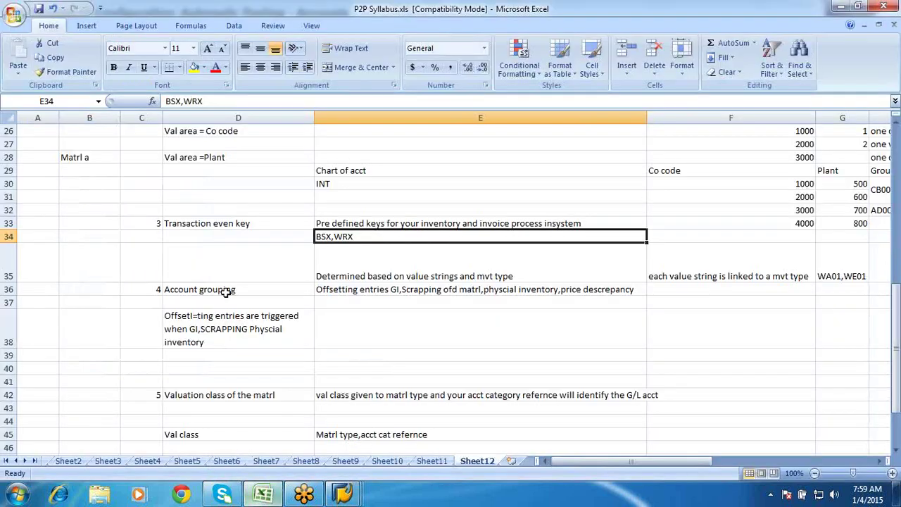
{"action": "scroll", "coordinate": [209, 183], "scroll_direction": "up", "scroll_amount": 2}
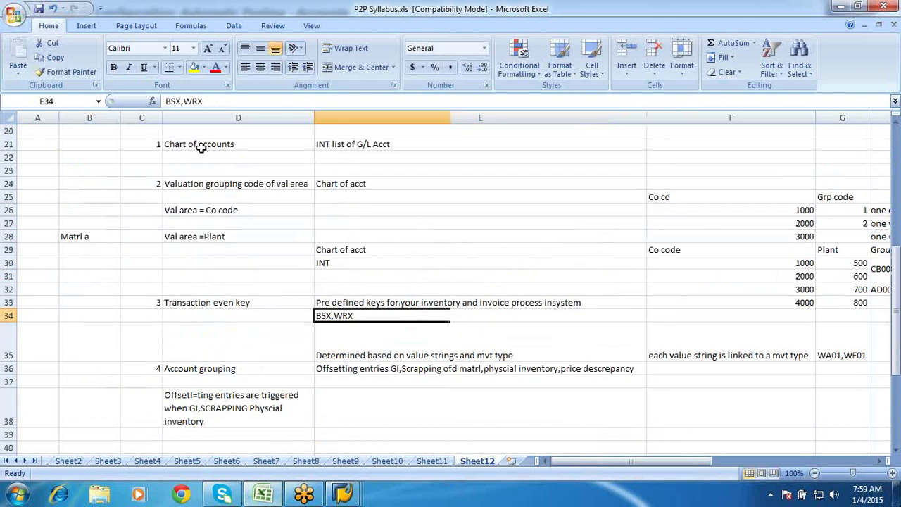
{"action": "left_click", "coordinate": [201, 148]}
{"action": "key", "text": "shift+Down"}
{"action": "key", "text": "shift+Down"}
{"action": "key", "text": "shift+Down"}
{"action": "key", "text": "shift+Down"}
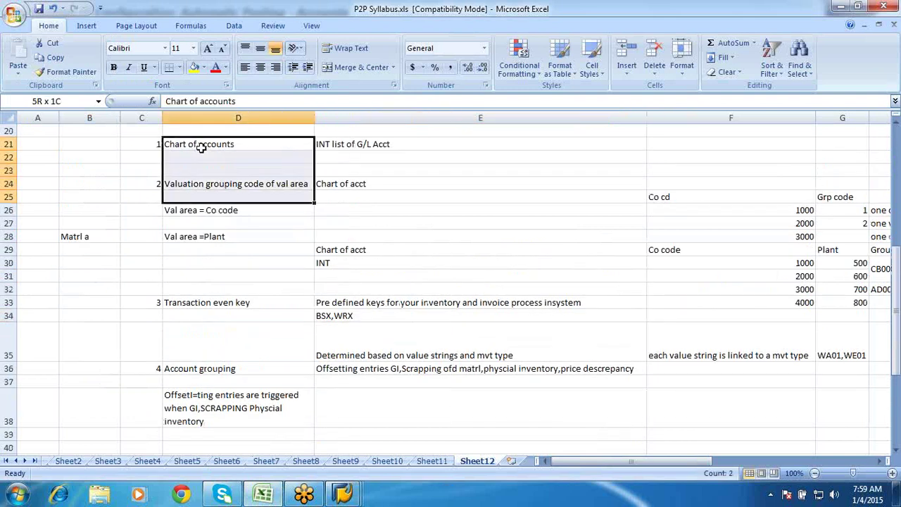
Step: Extend the column D selection to D21:D45, highlighting the account determination notes from Chart of accounts through Val class
{"action": "key", "text": "shift+Down"}
{"action": "key", "text": "shift+Down"}
{"action": "key", "text": "shift+Down"}
{"action": "key", "text": "shift+Down"}
{"action": "key", "text": "shift+Down"}
{"action": "key", "text": "shift+Down"}
{"action": "key", "text": "shift+Down"}
{"action": "key", "text": "shift+Down"}
{"action": "key", "text": "shift+Down"}
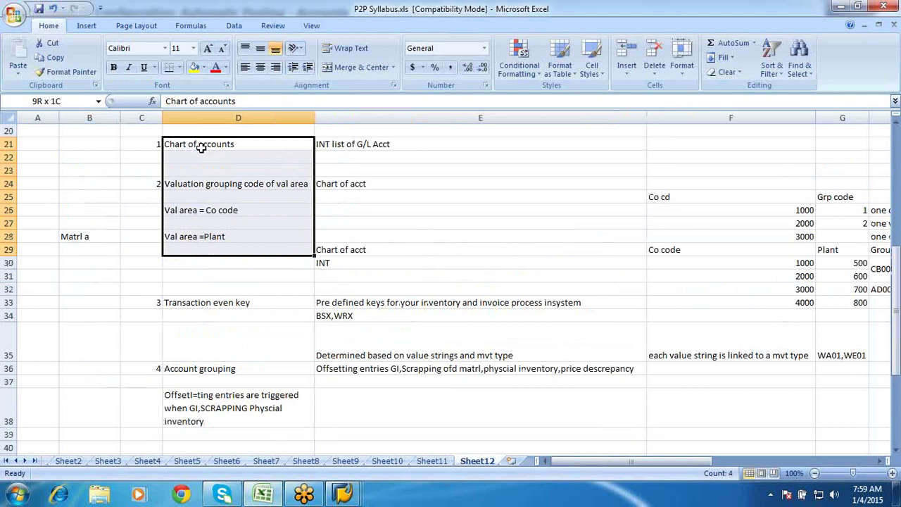
{"action": "key", "text": "shift+Down"}
{"action": "key", "text": "shift+Down"}
{"action": "key", "text": "shift+Down"}
{"action": "key", "text": "shift+Down"}
{"action": "key", "text": "shift+Down"}
{"action": "key", "text": "shift+Down"}
{"action": "key", "text": "shift+Down"}
{"action": "key", "text": "shift+Down"}
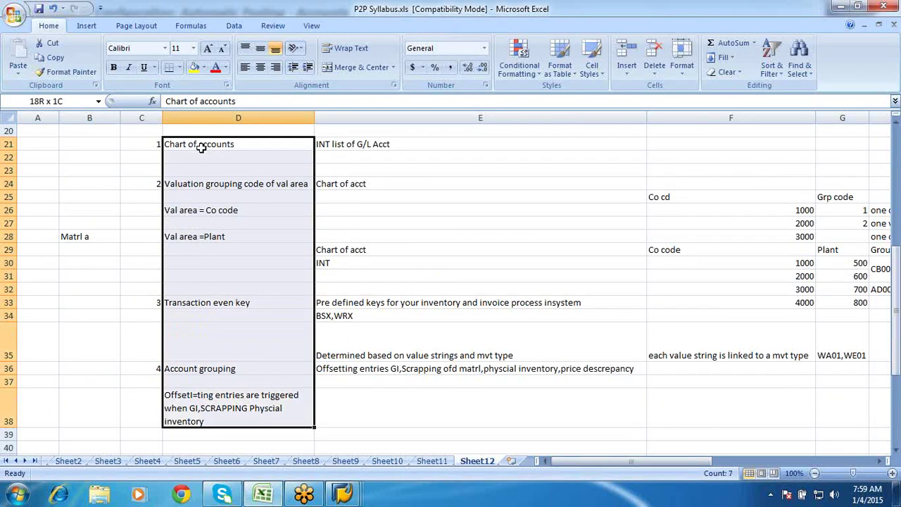
{"action": "key", "text": "shift+Down"}
{"action": "key", "text": "shift+Down"}
{"action": "key", "text": "shift+Down"}
{"action": "key", "text": "shift+Down"}
{"action": "key", "text": "shift+Down"}
{"action": "key", "text": "shift+Down"}
{"action": "key", "text": "shift+Down"}
{"action": "key", "text": "shift+Down"}
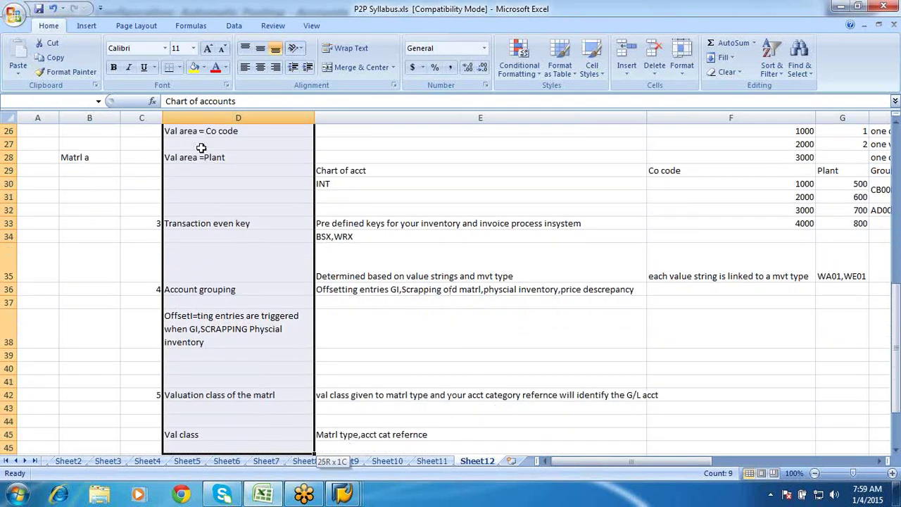
{"action": "key", "text": "shift+Up"}
{"action": "key", "text": "shift+Up"}
{"action": "key", "text": "shift+Up"}
{"action": "key", "text": "shift+Up"}
{"action": "key", "text": "shift+Up"}
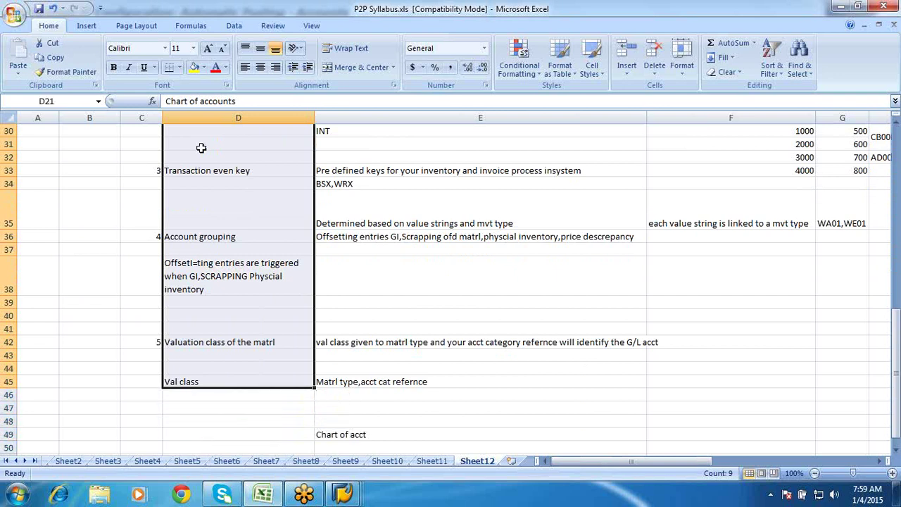
Step: Enter the note "MVT TYPE,VALUE STRING & Transaction event key are linked to G/L acct" in cell E53
{"action": "scroll", "coordinate": [201, 148], "scroll_direction": "down", "scroll_amount": 6}
{"action": "scroll", "coordinate": [200, 148], "scroll_direction": "up", "scroll_amount": 4}
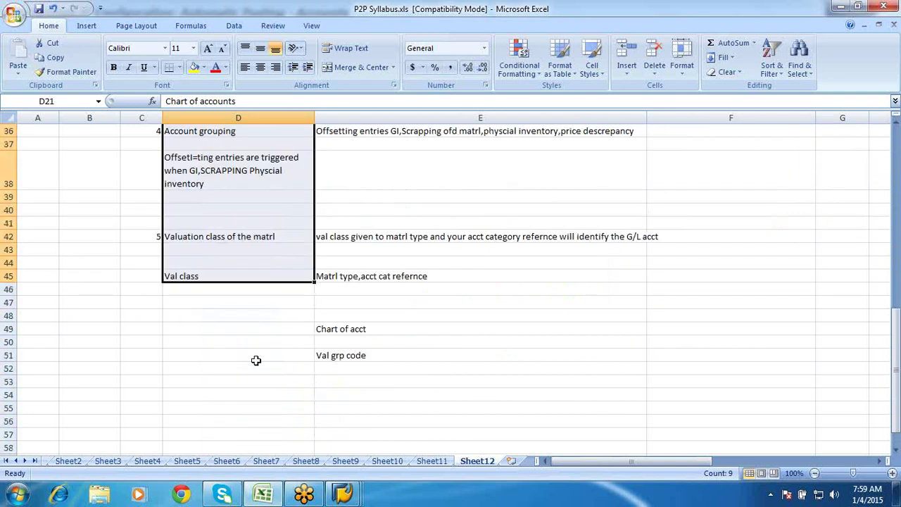
{"action": "left_click", "coordinate": [350, 381]}
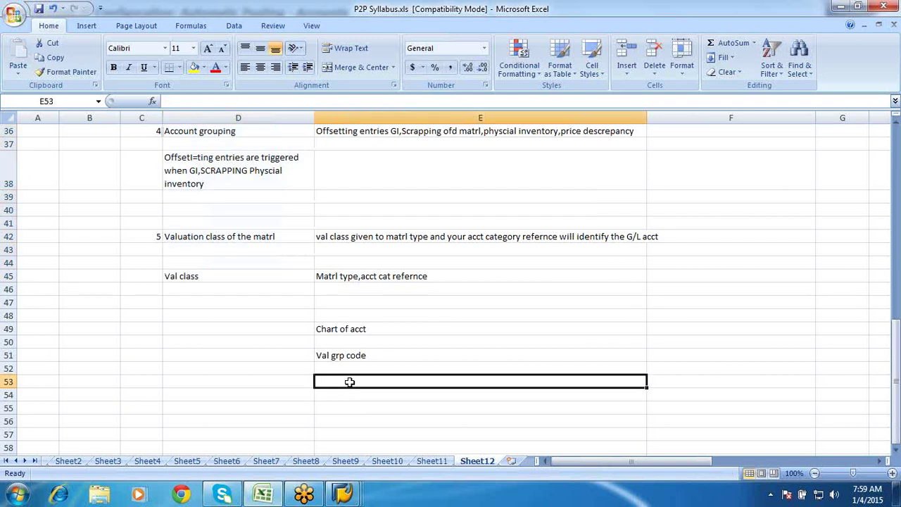
{"action": "type", "text": "va"}
{"action": "key", "text": "BackSpace"}
{"action": "key", "text": "BackSpace"}
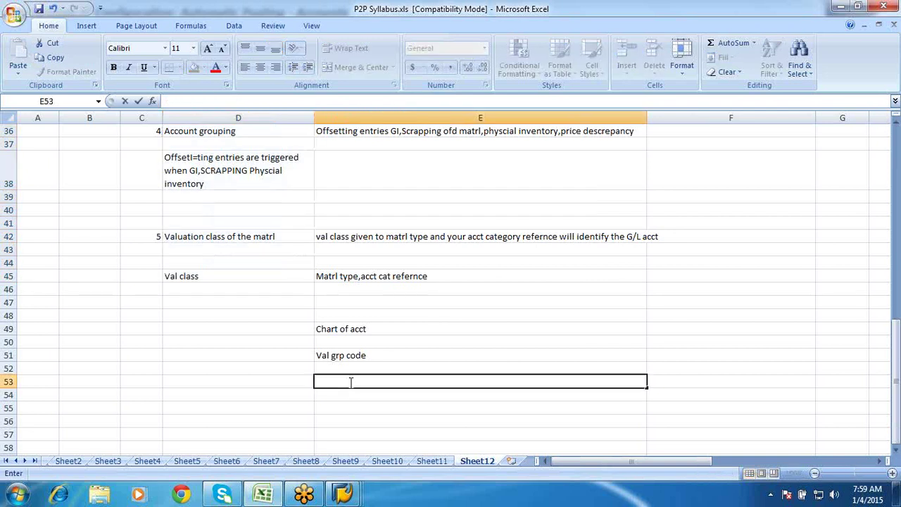
{"action": "type", "text": "MVT TYPE,VALUE"}
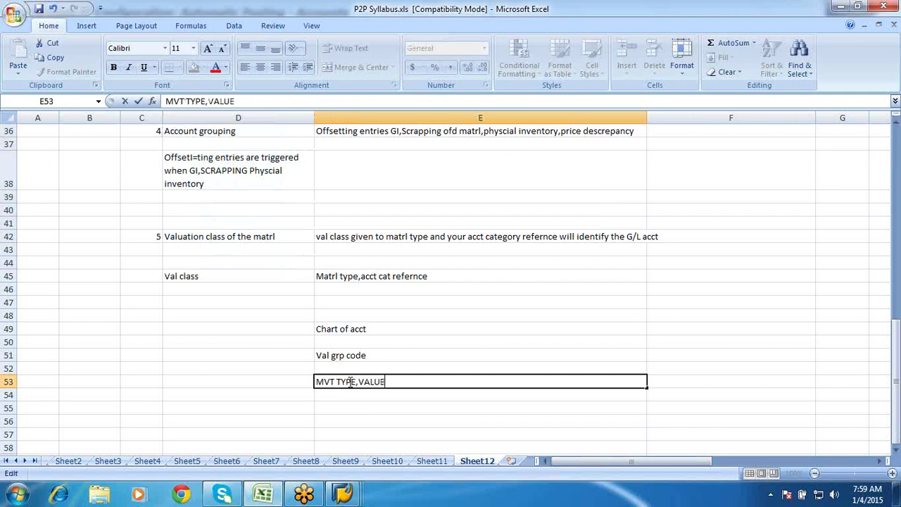
{"action": "type", "text": " T"}
{"action": "key", "text": "BackSpace"}
{"action": "type", "text": "STRING &"}
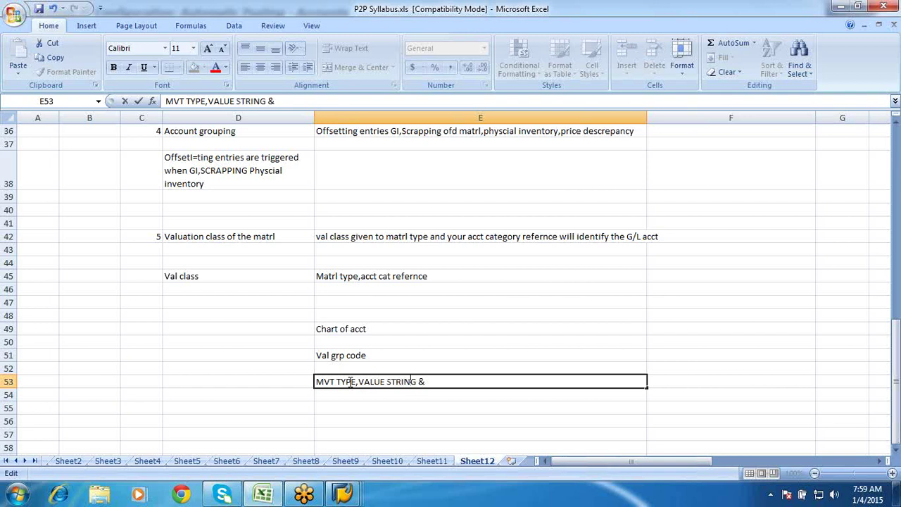
{"action": "type", "text": " Transaction event"}
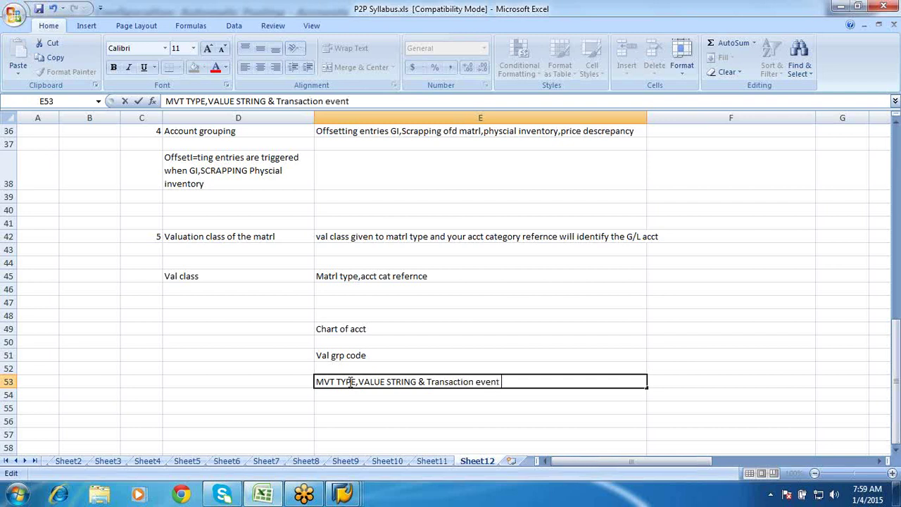
{"action": "type", "text": " key are lin"}
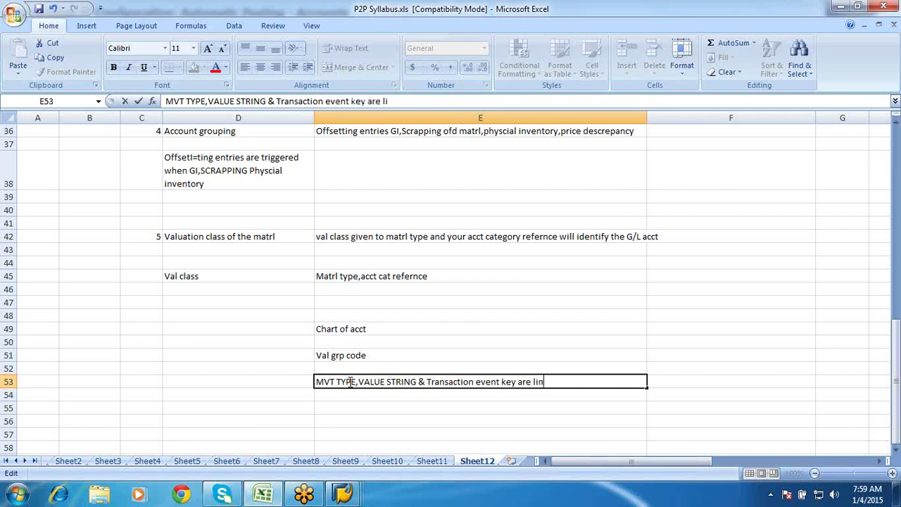
{"action": "type", "text": "ked to G/L acct"}
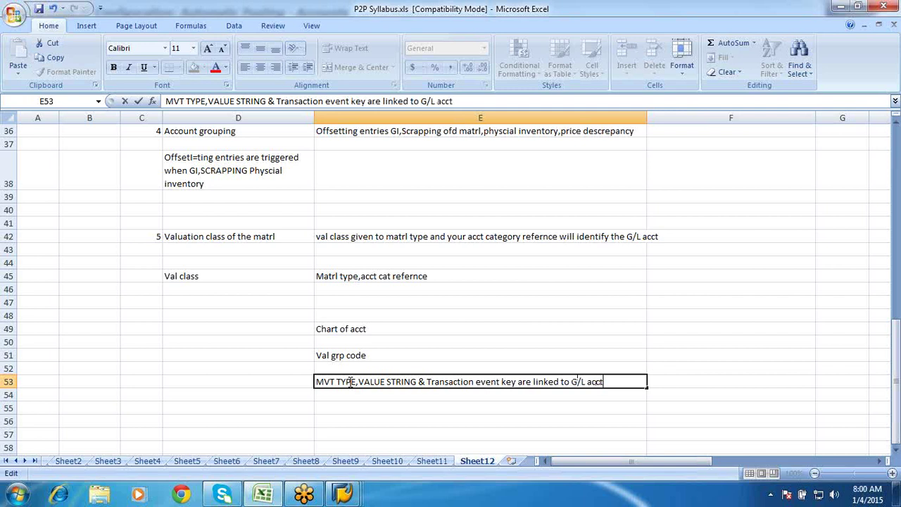
{"action": "key", "text": "Return"}
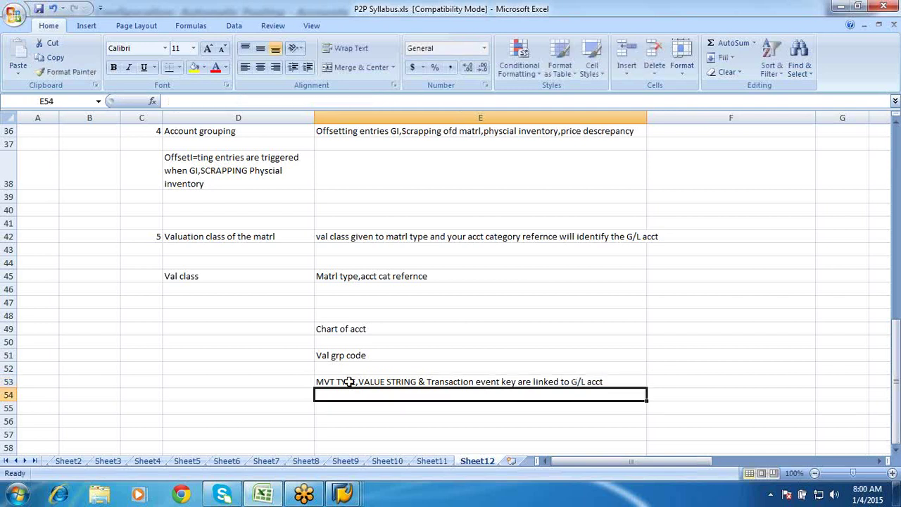
{"action": "left_click", "coordinate": [348, 381]}
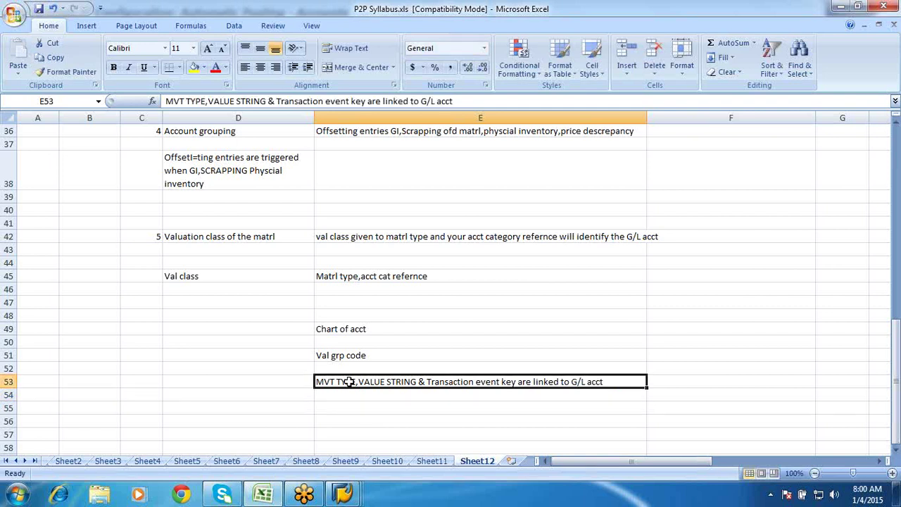
Step: Switch to the BSX automatic posting accounts in SAP and look through the account assignment list down to its last entries
{"action": "left_click", "coordinate": [344, 493]}
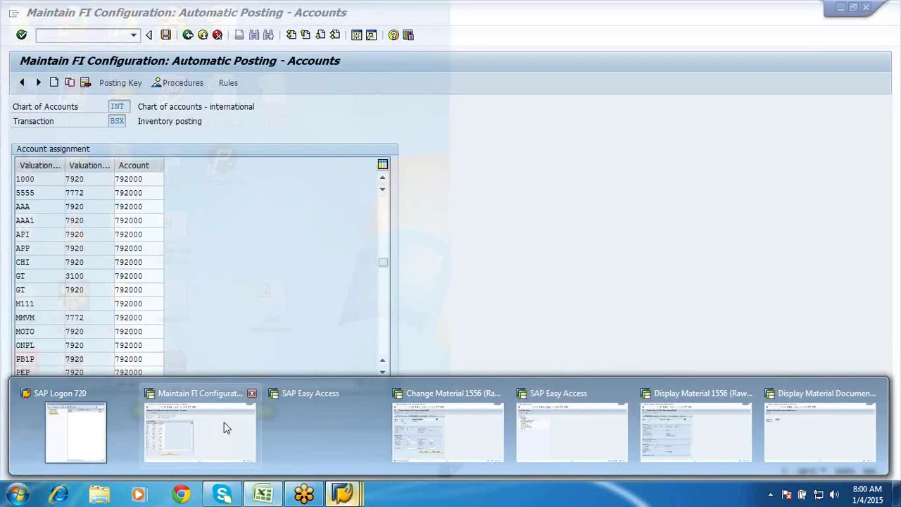
{"action": "left_click", "coordinate": [226, 427]}
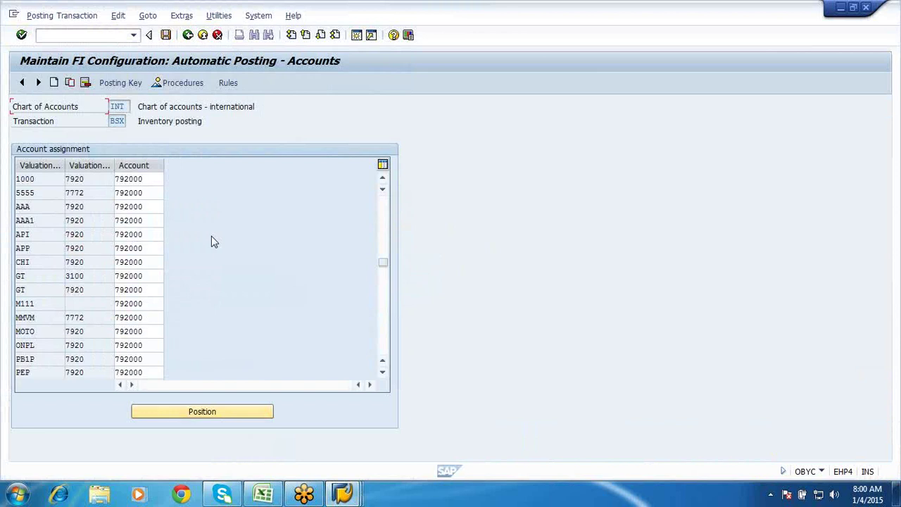
{"action": "left_click", "coordinate": [158, 293]}
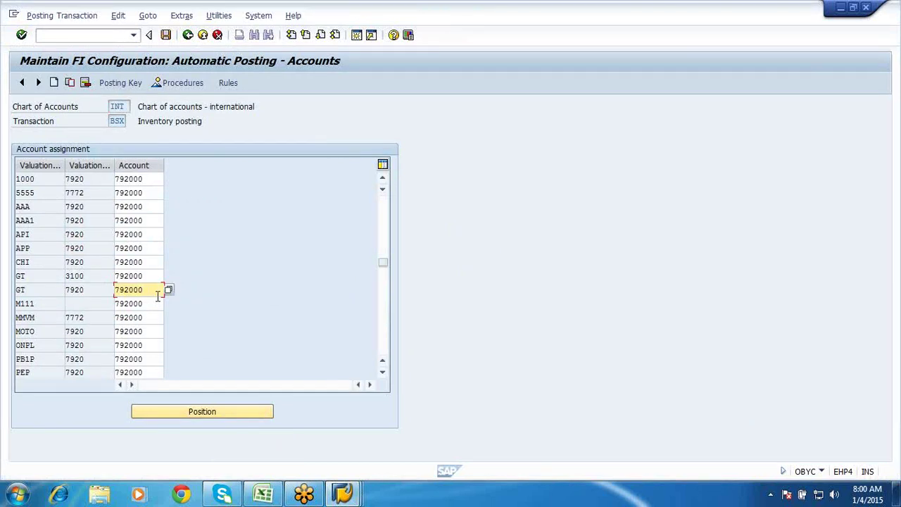
{"action": "left_click", "coordinate": [382, 337]}
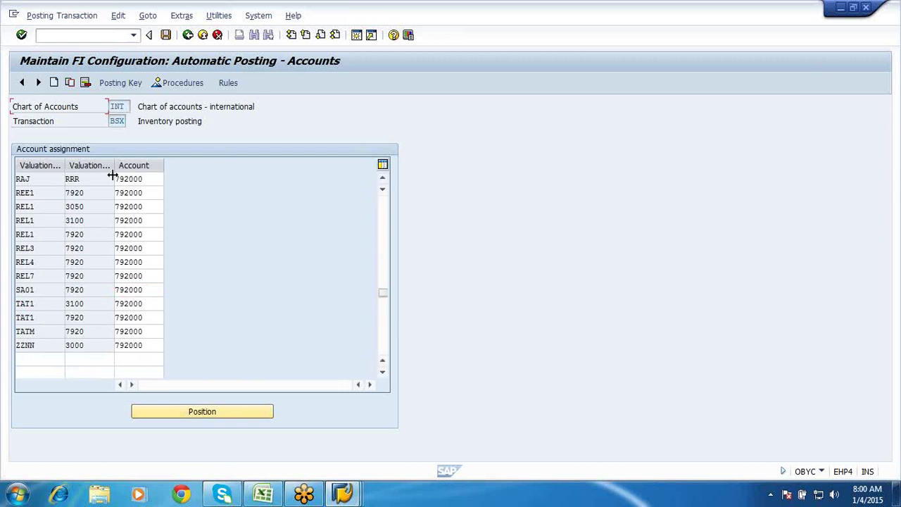
Step: Widen the Valuation modif. and Valuation class columns to show their full headings, and return to the posting procedures list
{"action": "left_click_drag", "start_coordinate": [64, 164], "coordinate": [141, 169]}
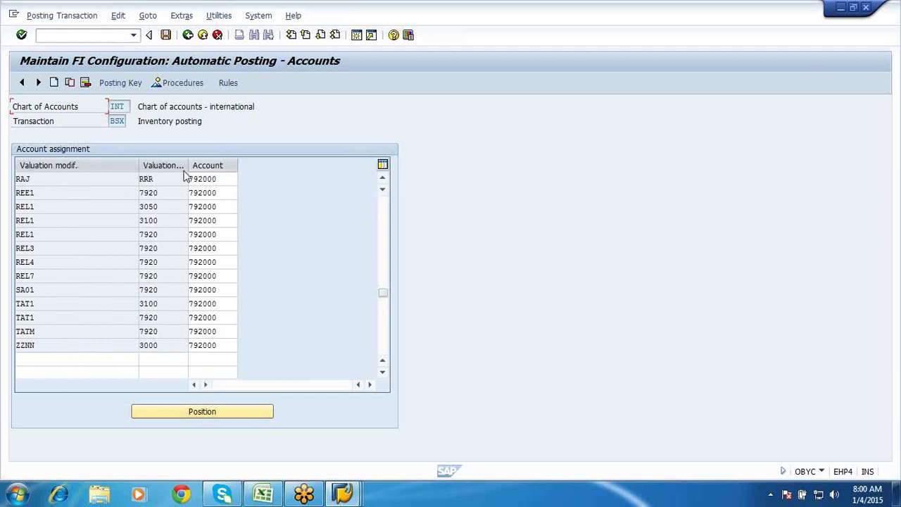
{"action": "left_click_drag", "start_coordinate": [189, 169], "coordinate": [216, 168]}
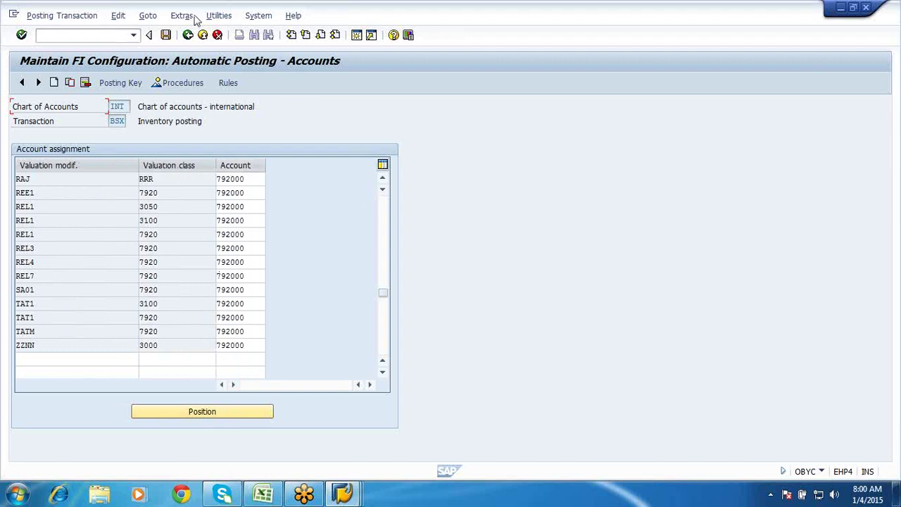
{"action": "left_click", "coordinate": [187, 35]}
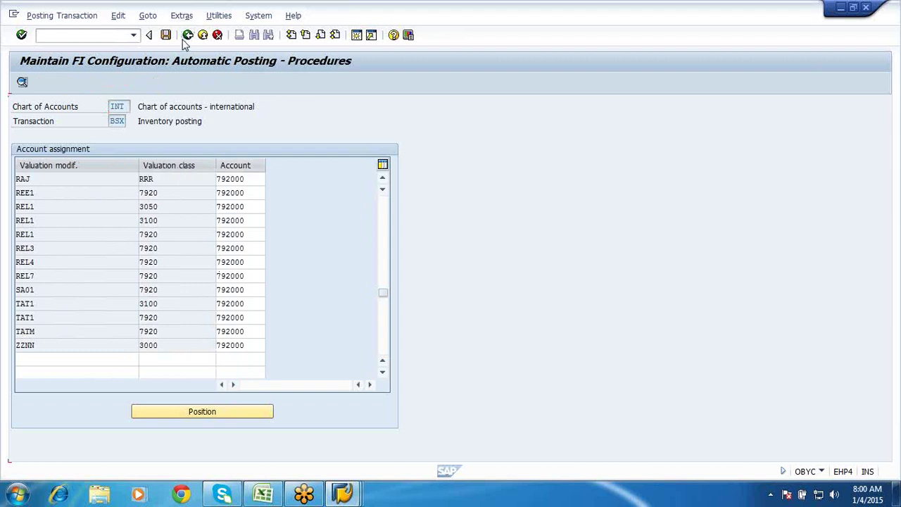
Step: Switch to the Change Material 1556 session, exit that transaction and start creating a purchase order with ME21N
{"action": "left_click", "coordinate": [343, 493]}
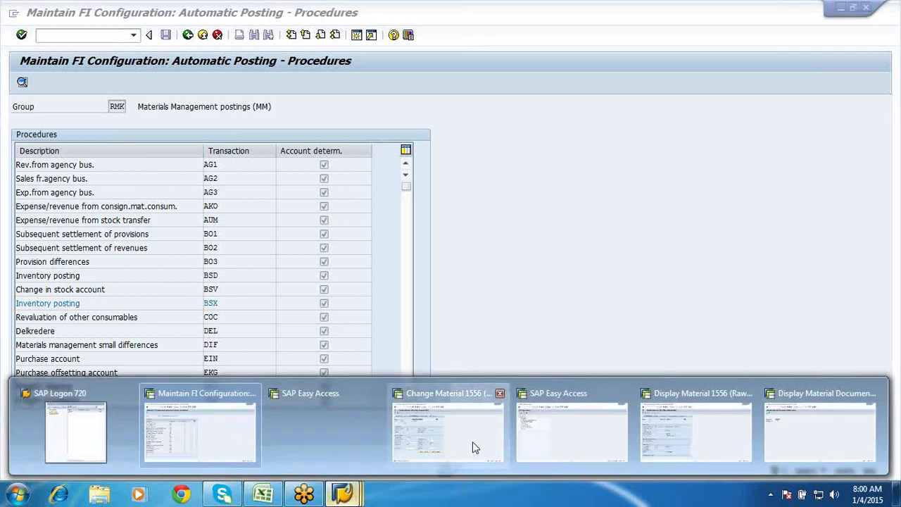
{"action": "left_click", "coordinate": [473, 441]}
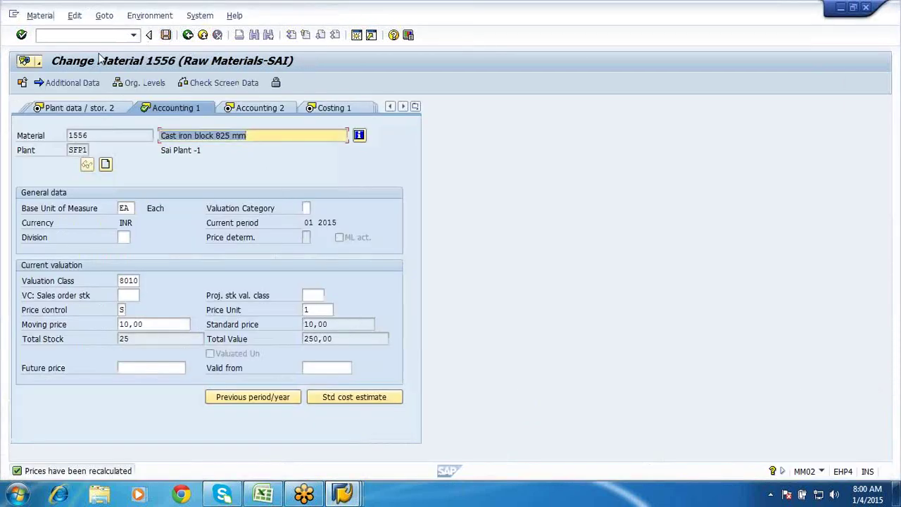
{"action": "left_click", "coordinate": [84, 36]}
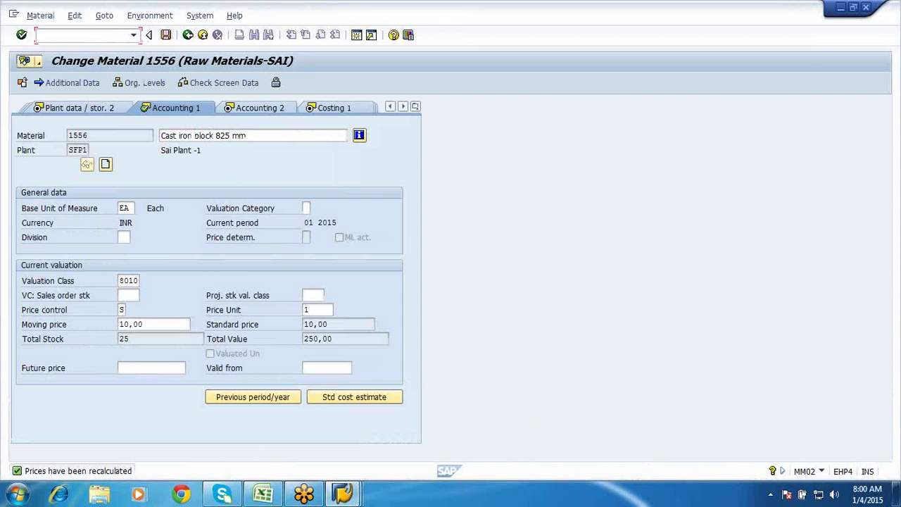
{"action": "type", "text": "/n"}
{"action": "key", "text": "Return"}
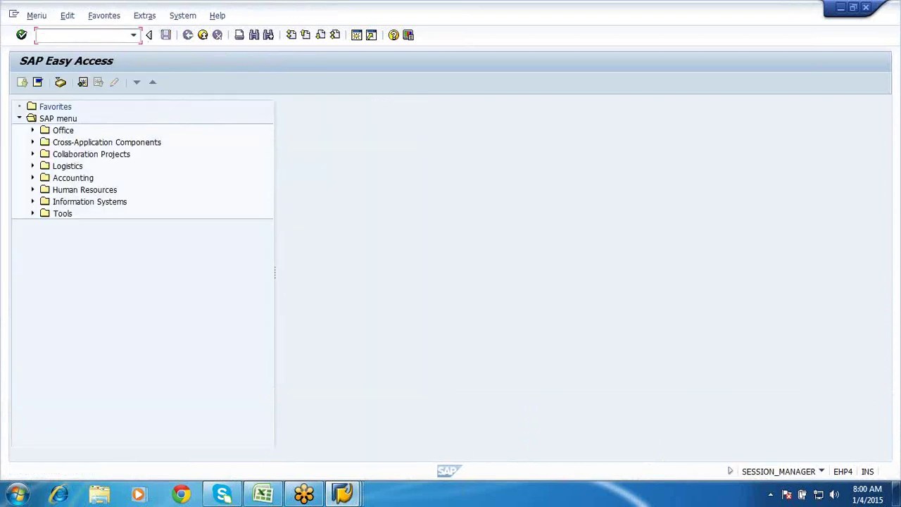
{"action": "key", "text": "Return"}
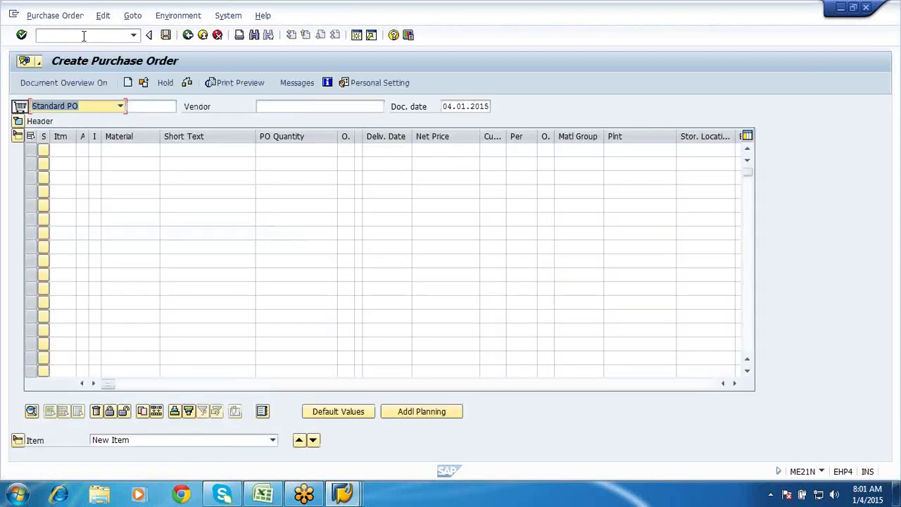
Step: Enter the vendor number for the standard purchase order
{"action": "left_click", "coordinate": [301, 110]}
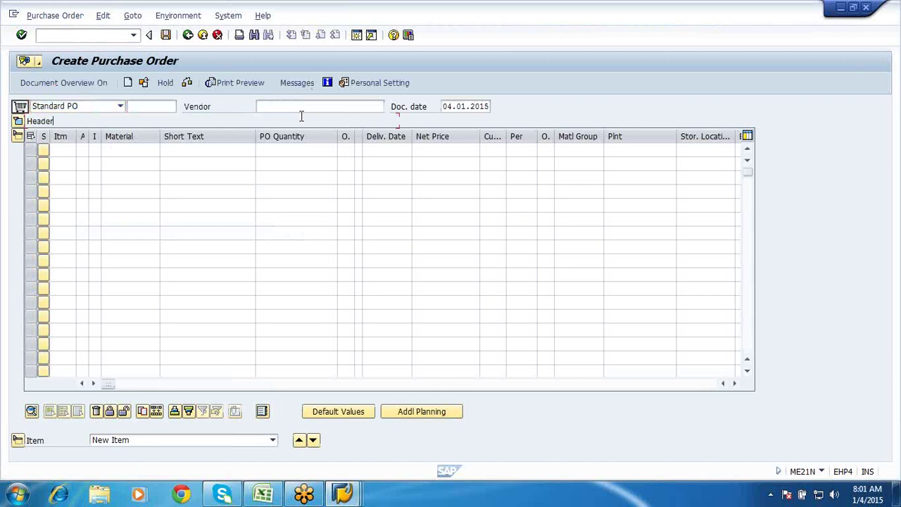
{"action": "left_click", "coordinate": [299, 110]}
{"action": "left_click", "coordinate": [302, 119]}
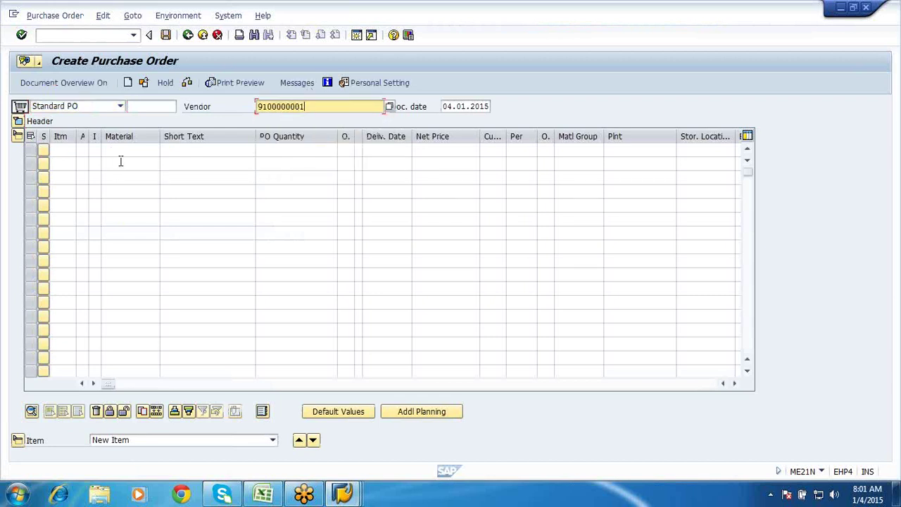
Step: Add an order item for material 1557 with quantity 10, net price 30 INR and plant SFP1
{"action": "left_click", "coordinate": [120, 152]}
{"action": "type", "text": "1557"}
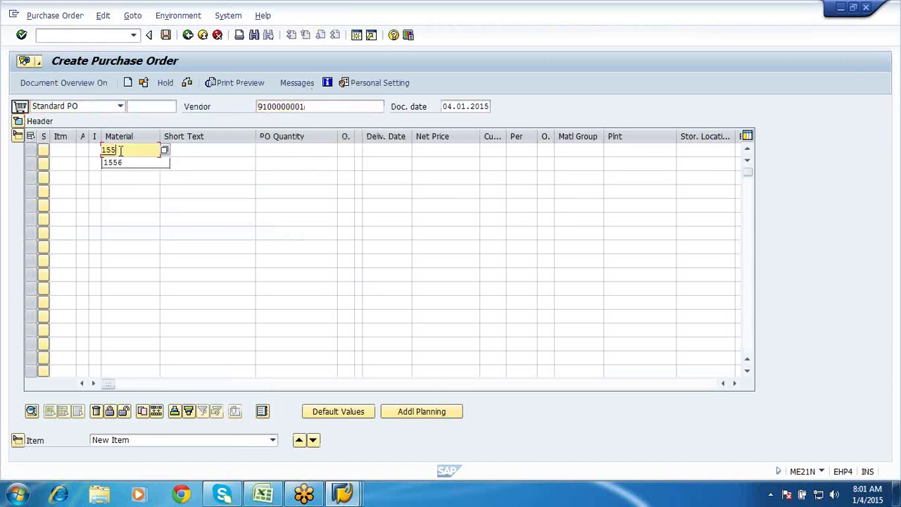
{"action": "left_click", "coordinate": [322, 149]}
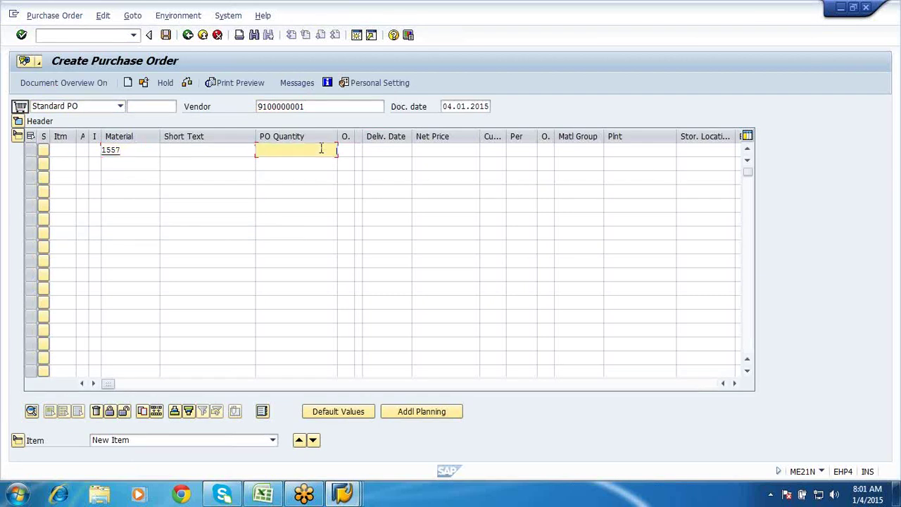
{"action": "left_click", "coordinate": [442, 148]}
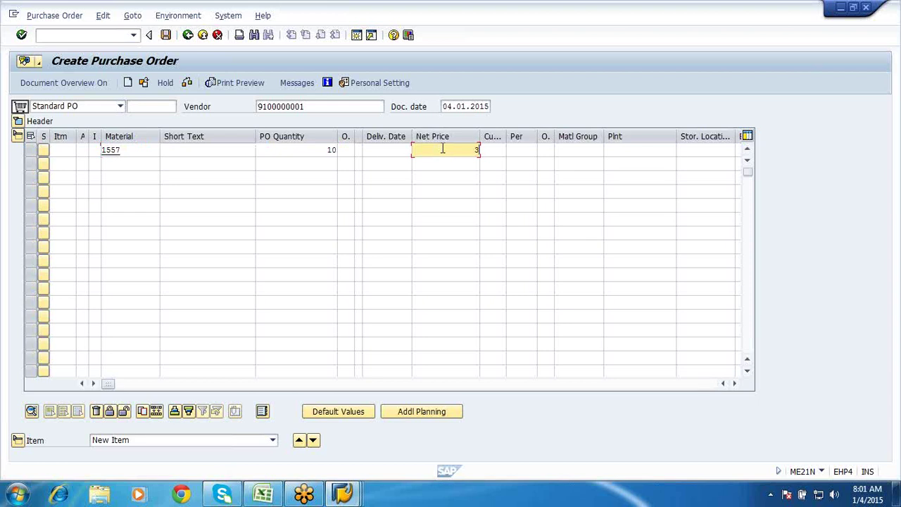
{"action": "left_click", "coordinate": [497, 149]}
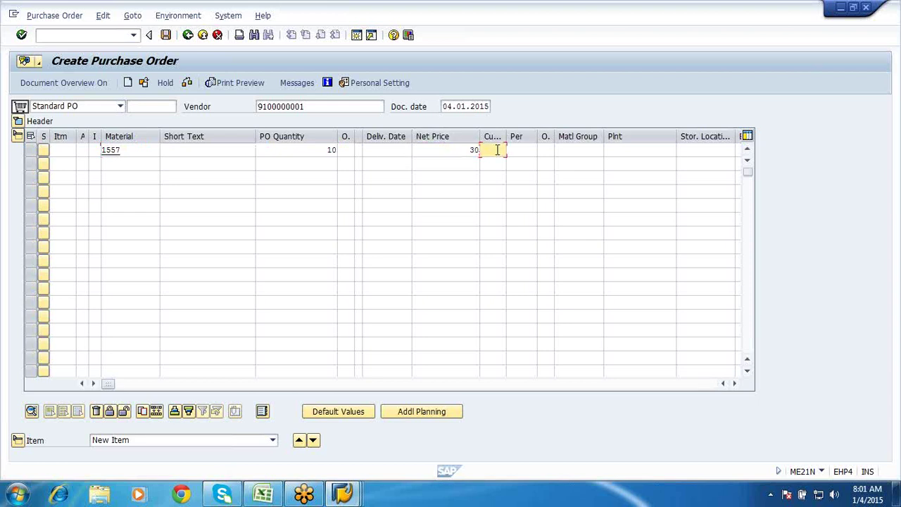
{"action": "left_click", "coordinate": [622, 154]}
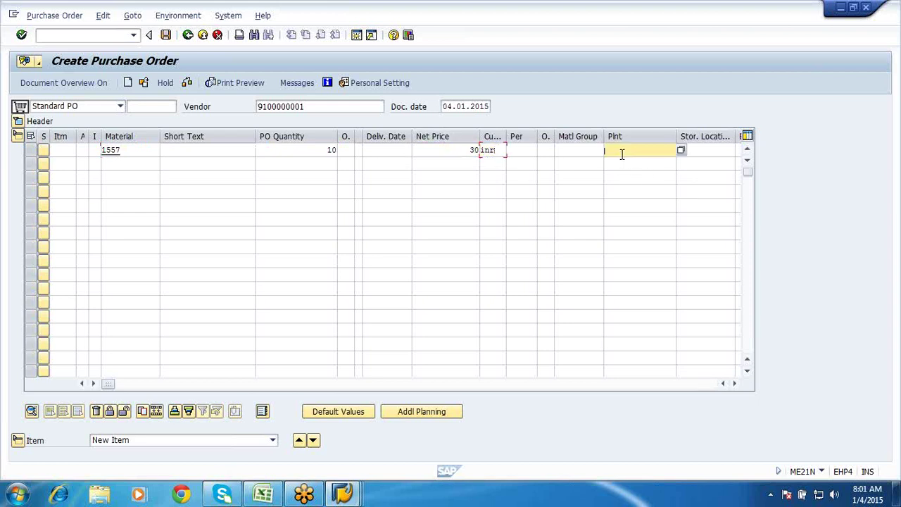
{"action": "type", "text": "sfp2"}
{"action": "key", "text": "BackSpace"}
{"action": "type", "text": "1"}
{"action": "key", "text": "Return"}
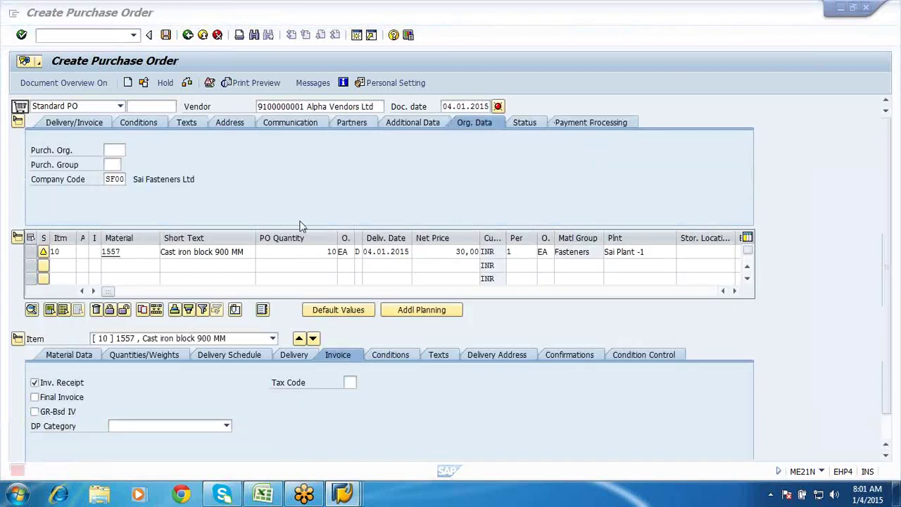
Step: Assign purchasing organization SFPO and purchasing group 000 in the purchase order's organizational data
{"action": "left_click", "coordinate": [111, 148]}
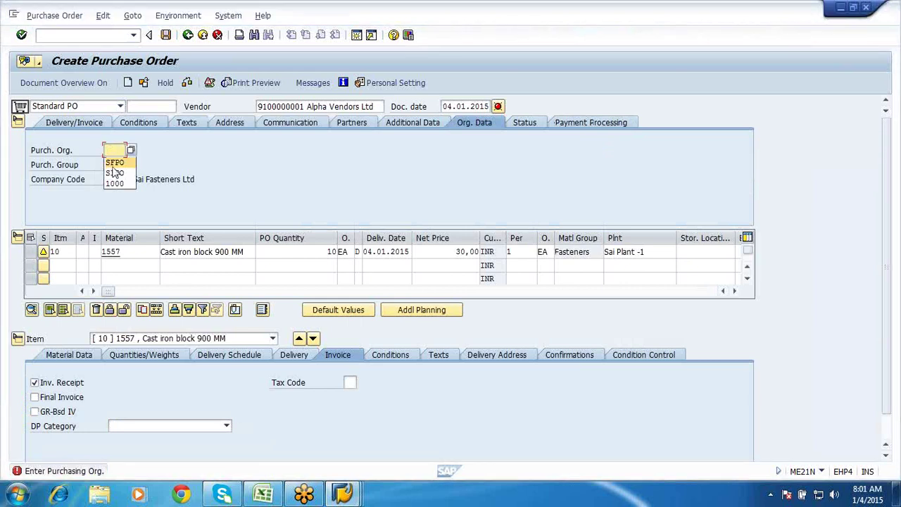
{"action": "left_click", "coordinate": [114, 165]}
{"action": "left_click", "coordinate": [113, 166]}
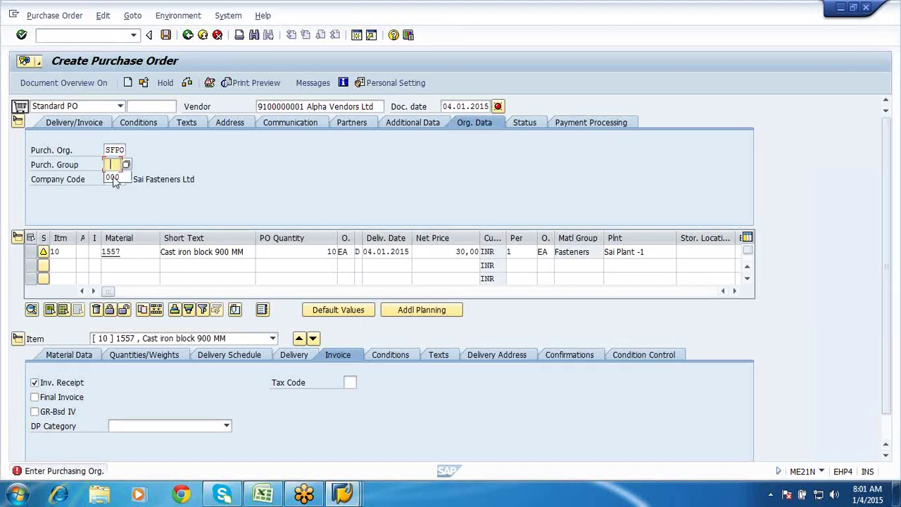
{"action": "left_click", "coordinate": [114, 178]}
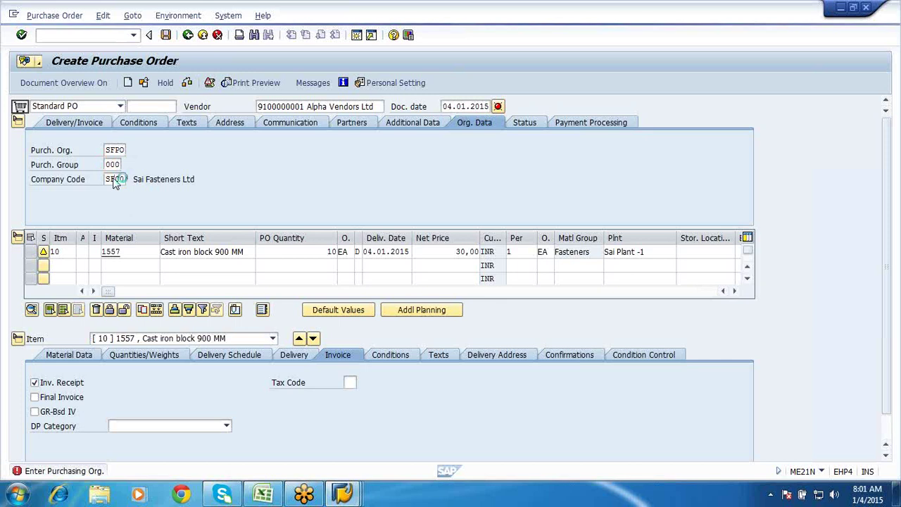
{"action": "key", "text": "Return"}
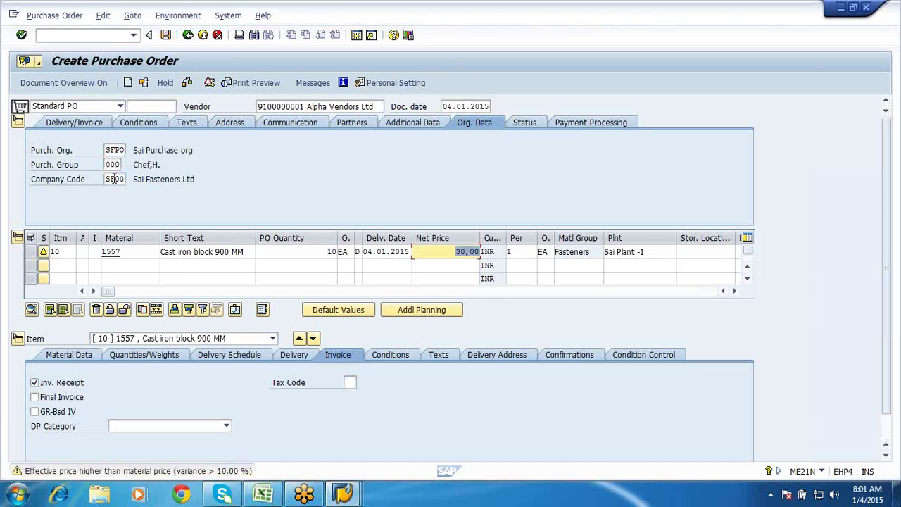
Step: Accept the price and delivery date warnings, and save the purchase order
{"action": "key", "text": "Return"}
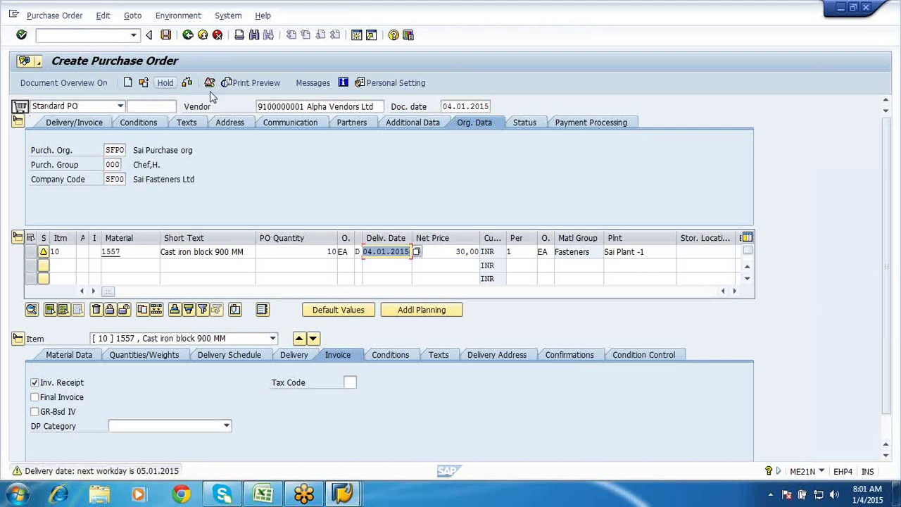
{"action": "left_click", "coordinate": [188, 83]}
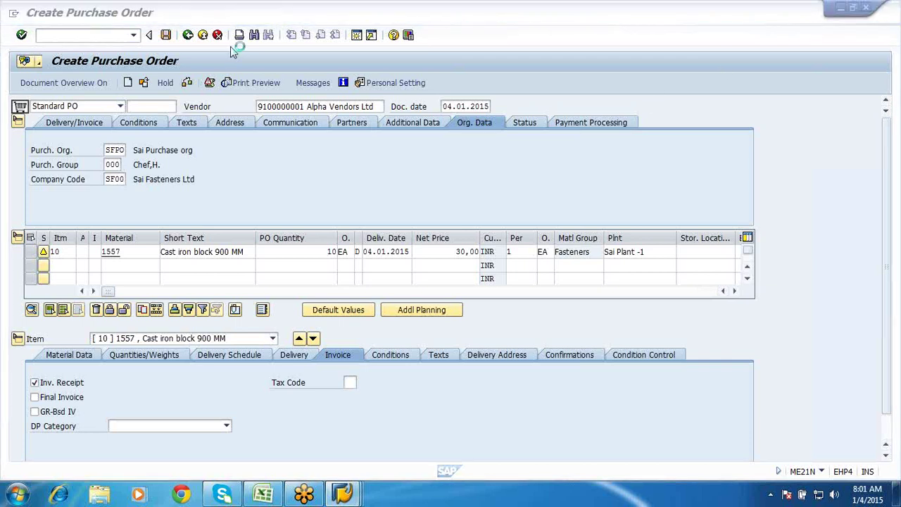
{"action": "left_click", "coordinate": [166, 35]}
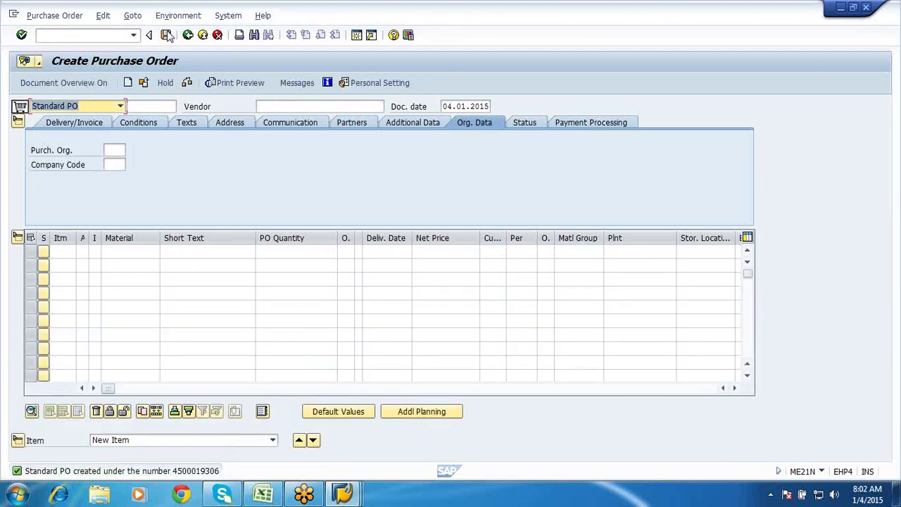
Step: Exit purchase order creation and start the MIGO transaction with the action set to Goods Receipt
{"action": "left_click", "coordinate": [203, 36]}
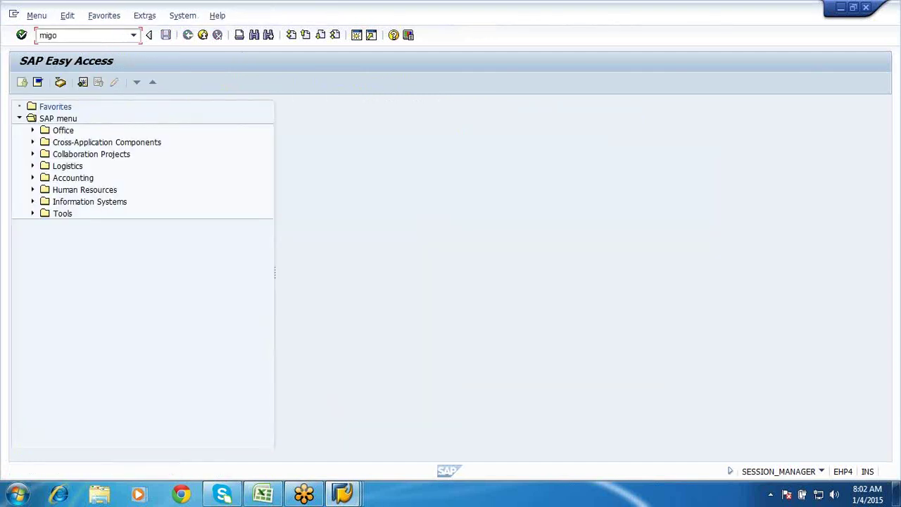
{"action": "key", "text": "Return"}
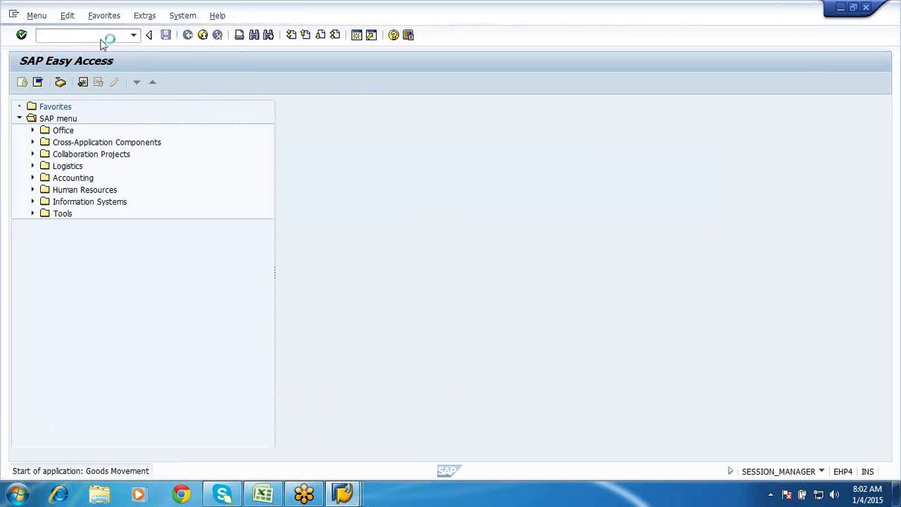
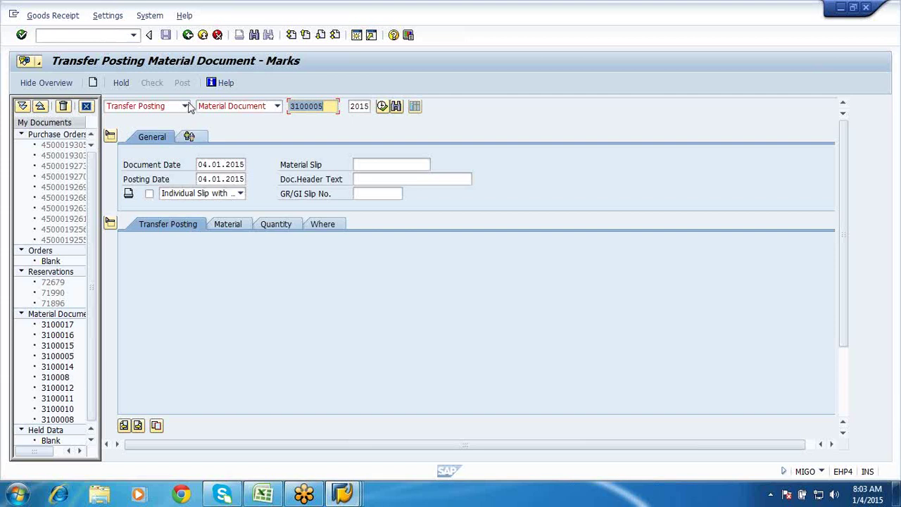
{"action": "left_click", "coordinate": [187, 106]}
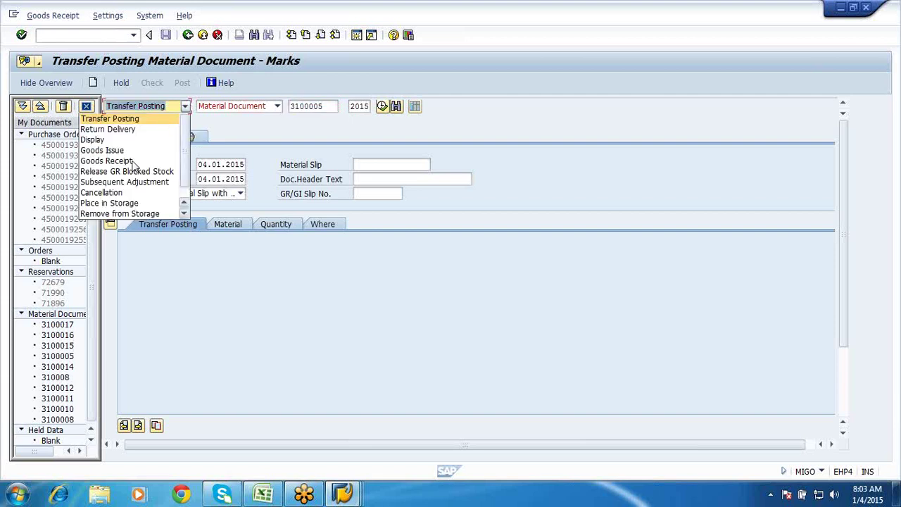
{"action": "left_click", "coordinate": [106, 161]}
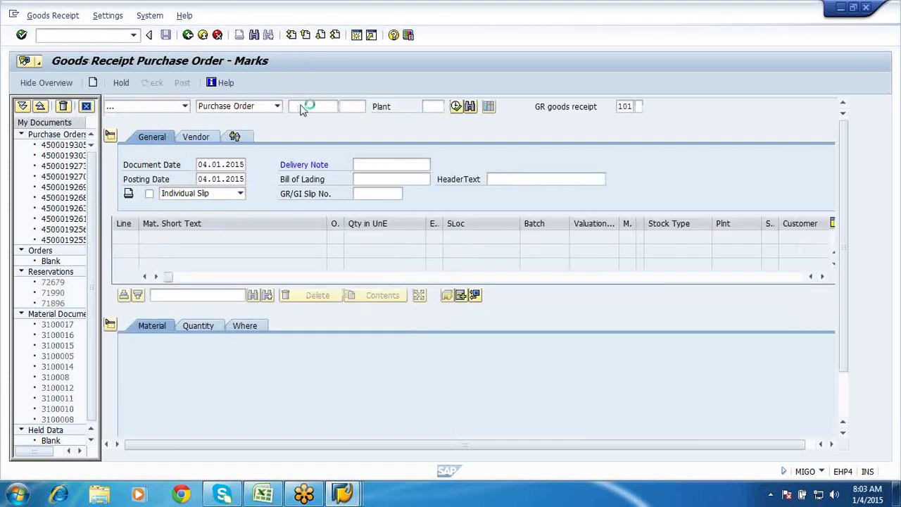
Step: Load the newly created purchase order into the goods receipt by its number
{"action": "left_click", "coordinate": [301, 105]}
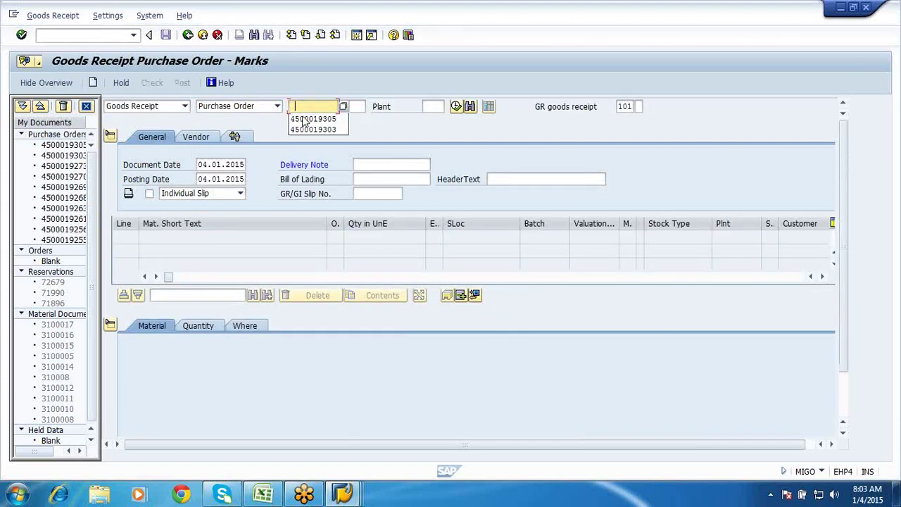
{"action": "left_click", "coordinate": [305, 119]}
{"action": "type", "text": "6"}
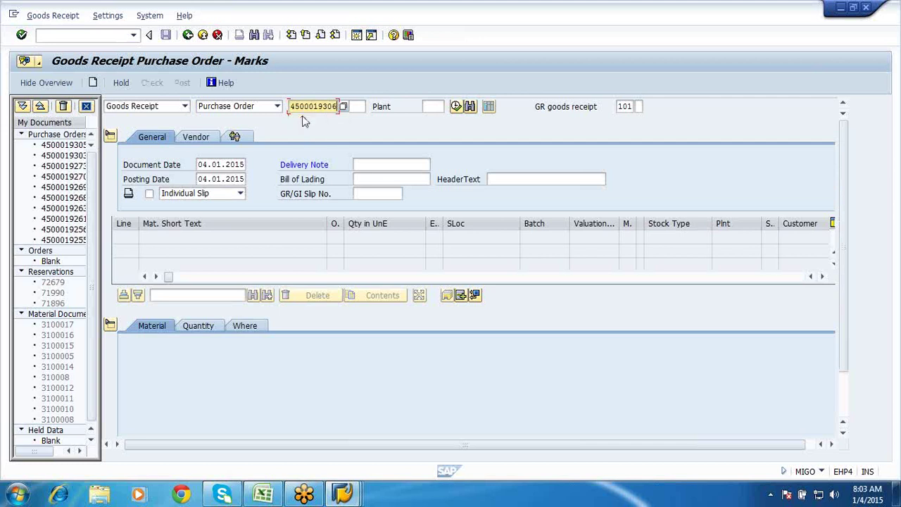
{"action": "key", "text": "Return"}
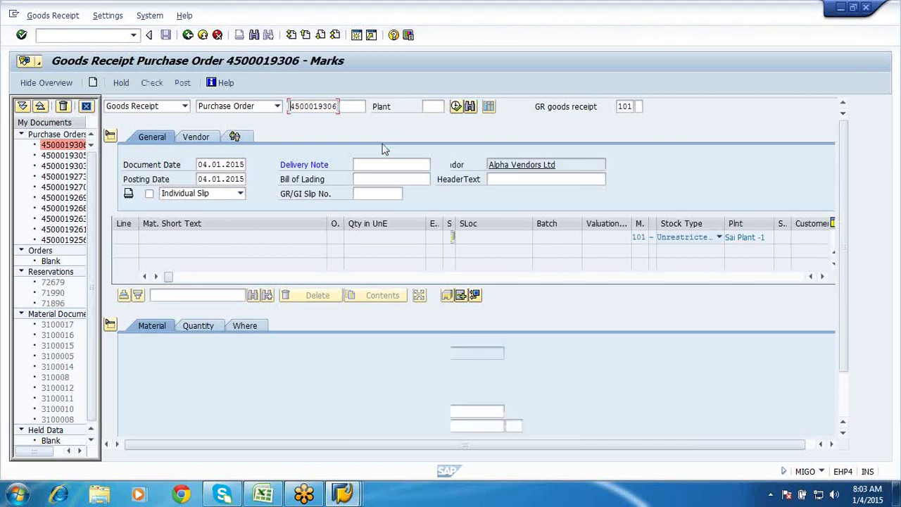
Step: Set the goods receipt's delivery note to 5679 and mark the cast iron block item as OK
{"action": "left_click", "coordinate": [367, 166]}
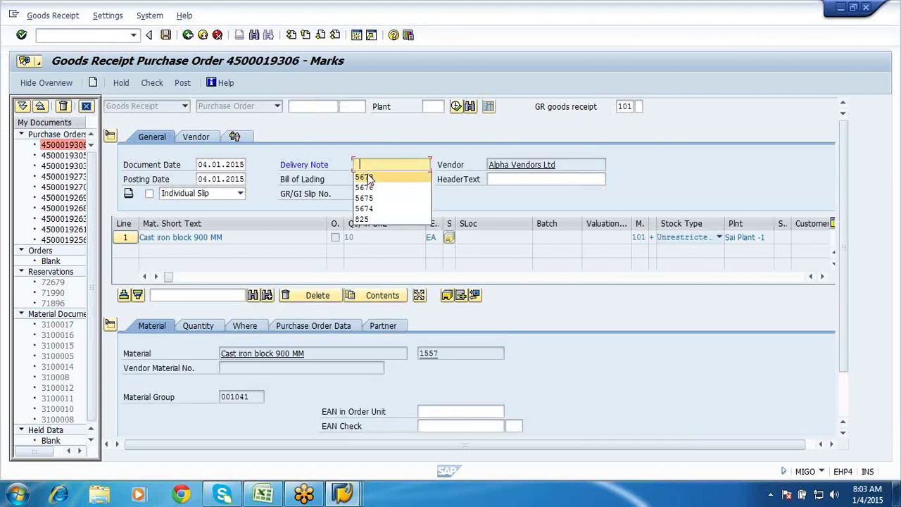
{"action": "left_click", "coordinate": [369, 176]}
{"action": "key", "text": "BackSpace"}
{"action": "type", "text": "9"}
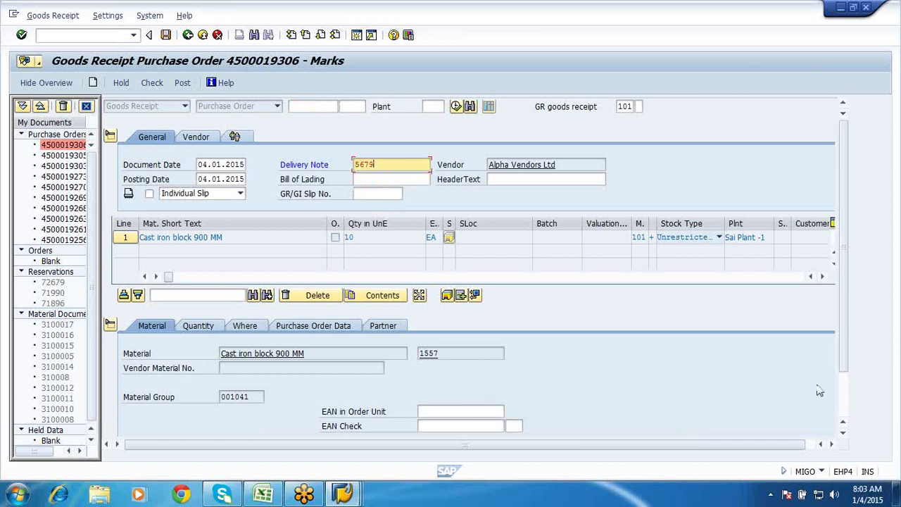
{"action": "scroll", "coordinate": [849, 395], "scroll_direction": "down", "scroll_amount": 1}
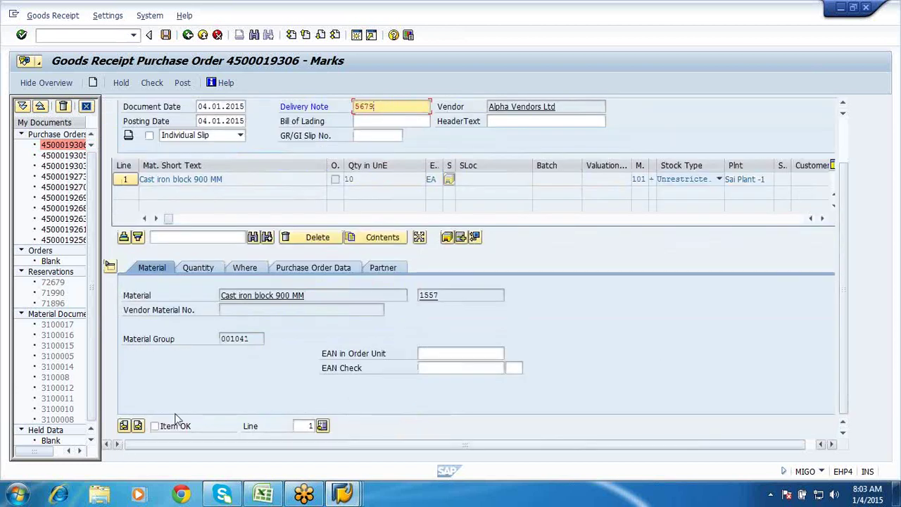
{"action": "left_click", "coordinate": [180, 427]}
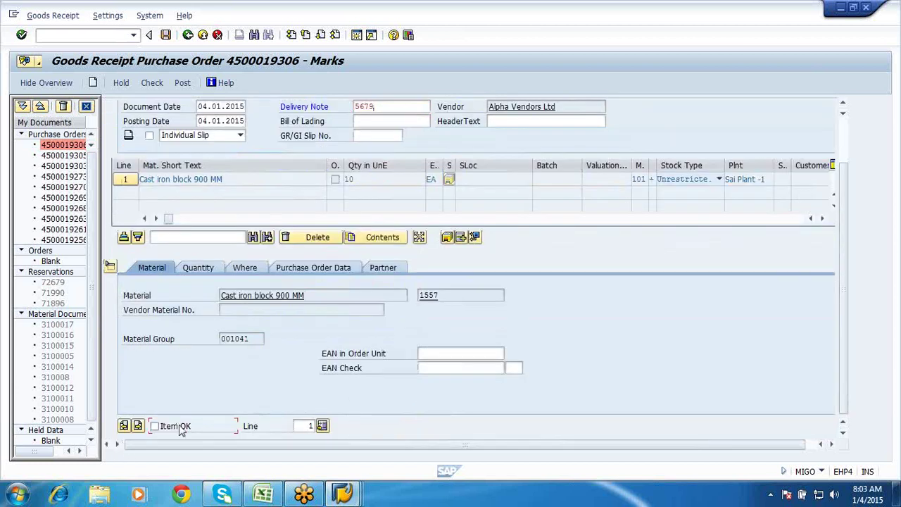
Step: Set the item's storage location to sfrm and review its quantity, purchase order and partner details
{"action": "left_click", "coordinate": [196, 266]}
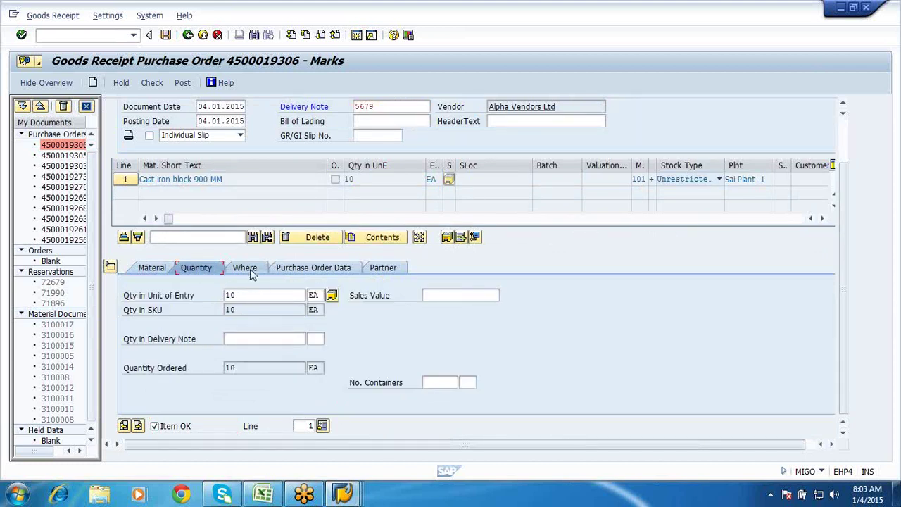
{"action": "left_click", "coordinate": [248, 268]}
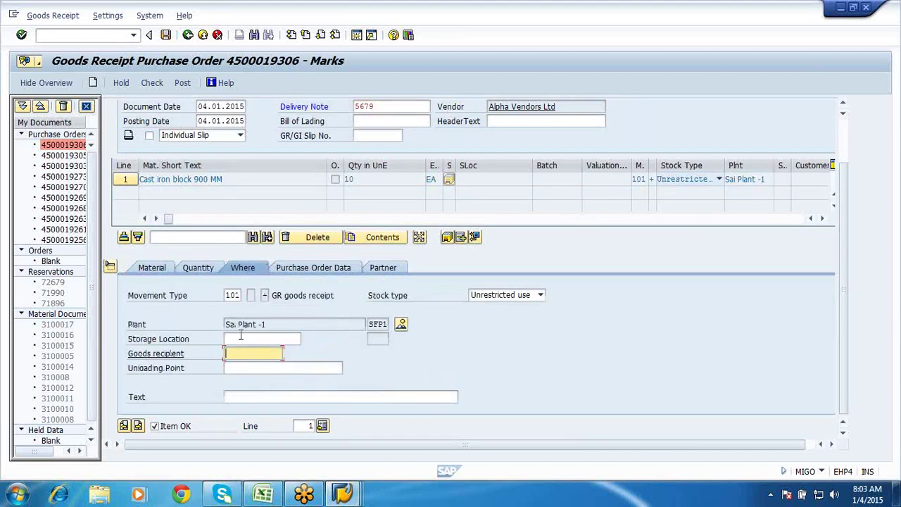
{"action": "left_click", "coordinate": [241, 336]}
{"action": "left_click", "coordinate": [240, 352]}
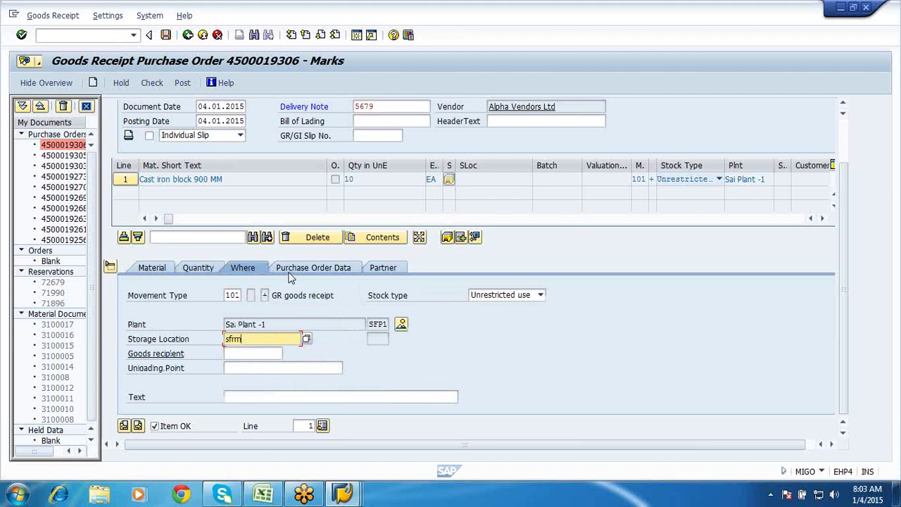
{"action": "left_click", "coordinate": [292, 272]}
{"action": "left_click", "coordinate": [365, 271]}
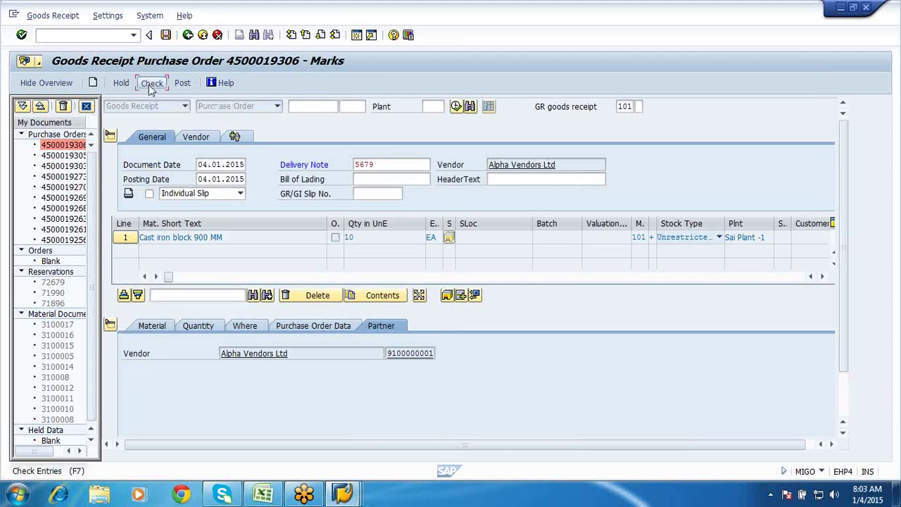
Step: Check the goods receipt, try to post it, and examine the message in the log
{"action": "left_click", "coordinate": [148, 85]}
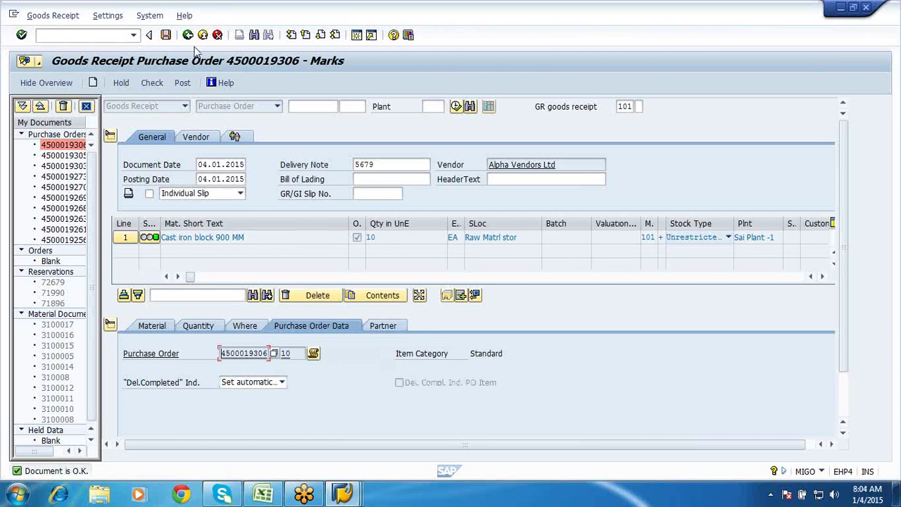
{"action": "left_click", "coordinate": [182, 85]}
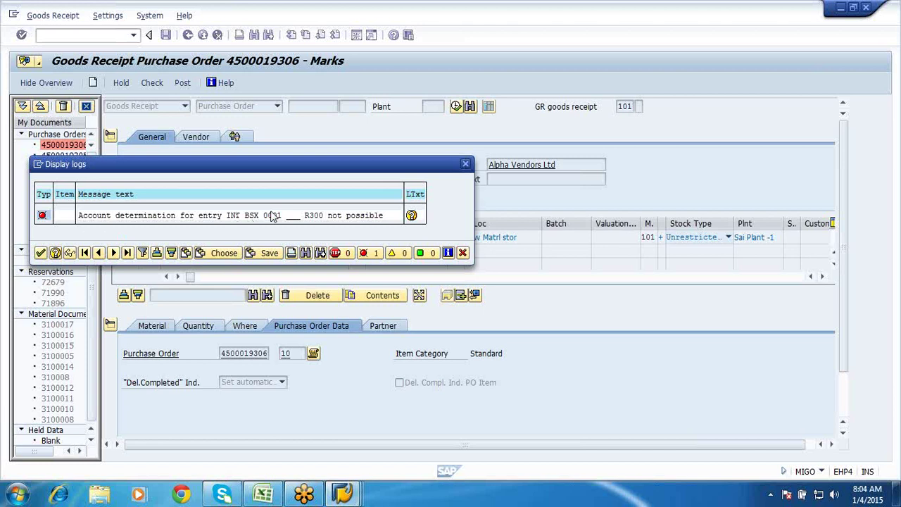
{"action": "left_click", "coordinate": [320, 220]}
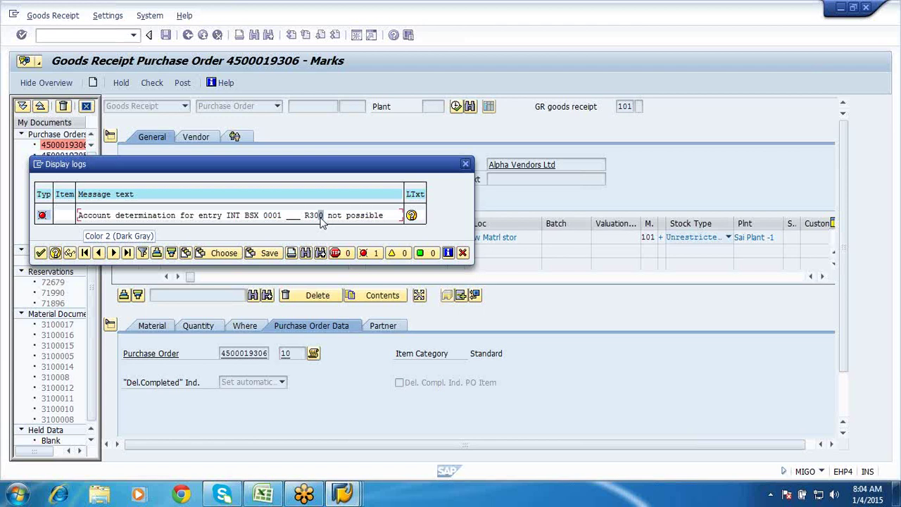
{"action": "left_click", "coordinate": [272, 220]}
{"action": "left_click", "coordinate": [249, 220]}
{"action": "left_click", "coordinate": [464, 253]}
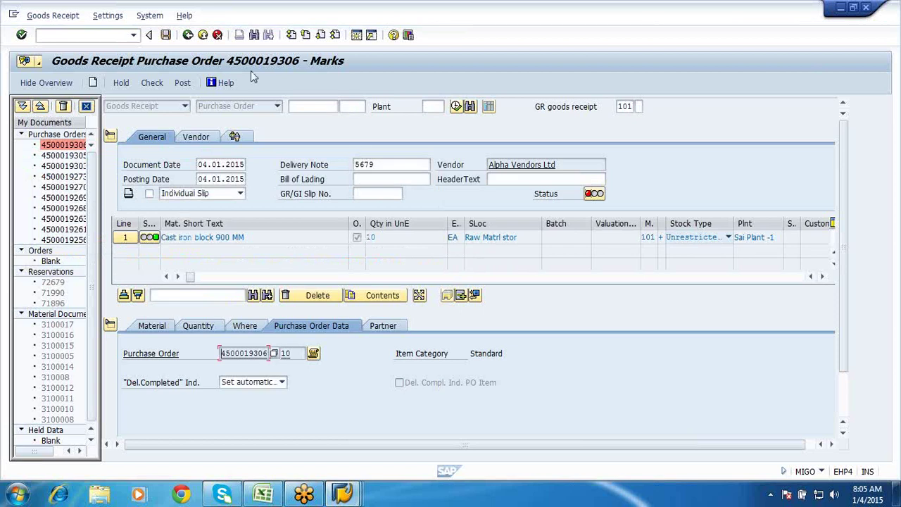
Step: Exit the goods receipt without saving and open the BSX inventory posting accounts in the Maintain FI Configuration session
{"action": "left_click", "coordinate": [203, 35]}
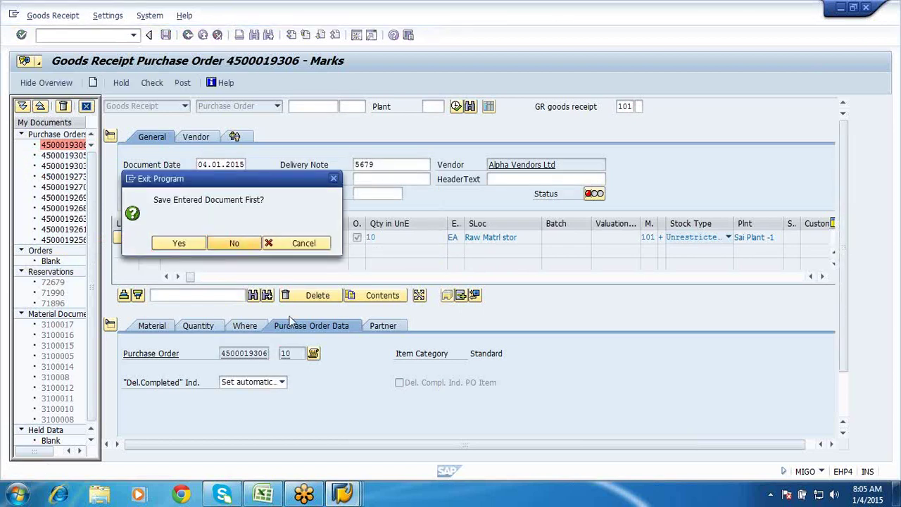
{"action": "mouse_move", "coordinate": [343, 492]}
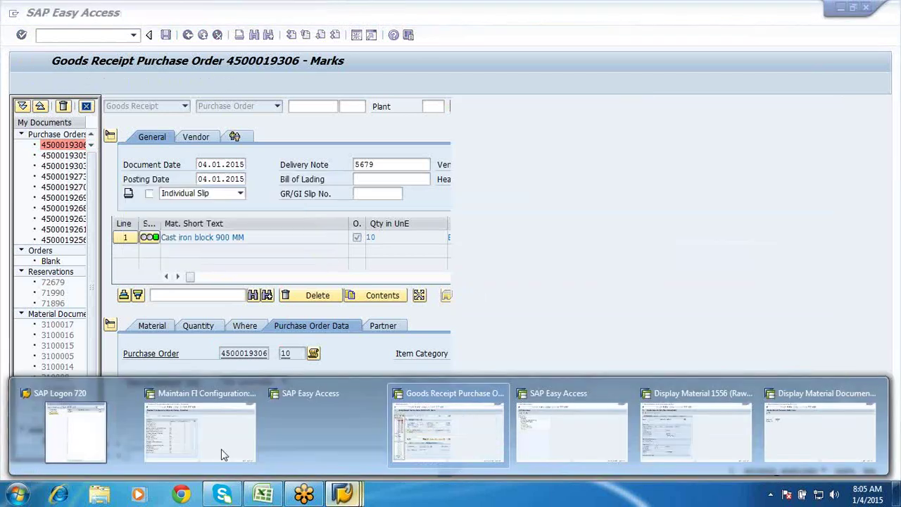
{"action": "left_click", "coordinate": [203, 442]}
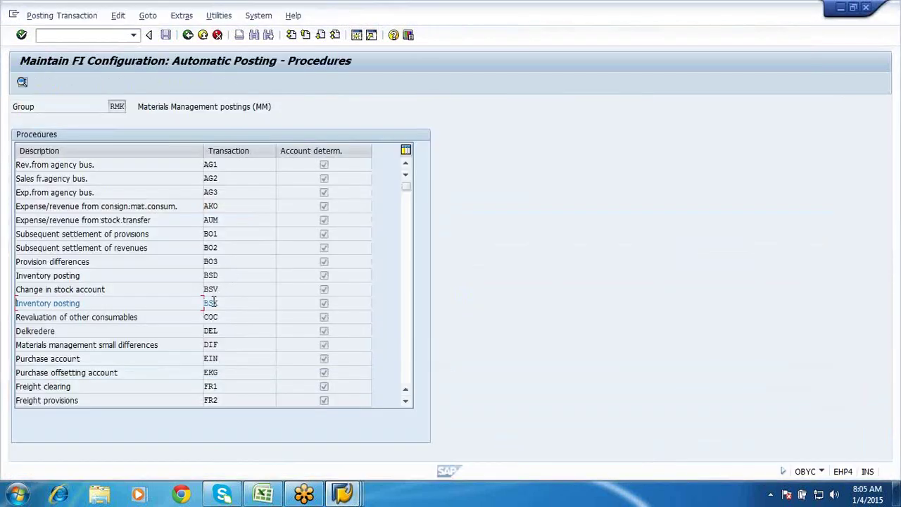
{"action": "double_click", "coordinate": [213, 303]}
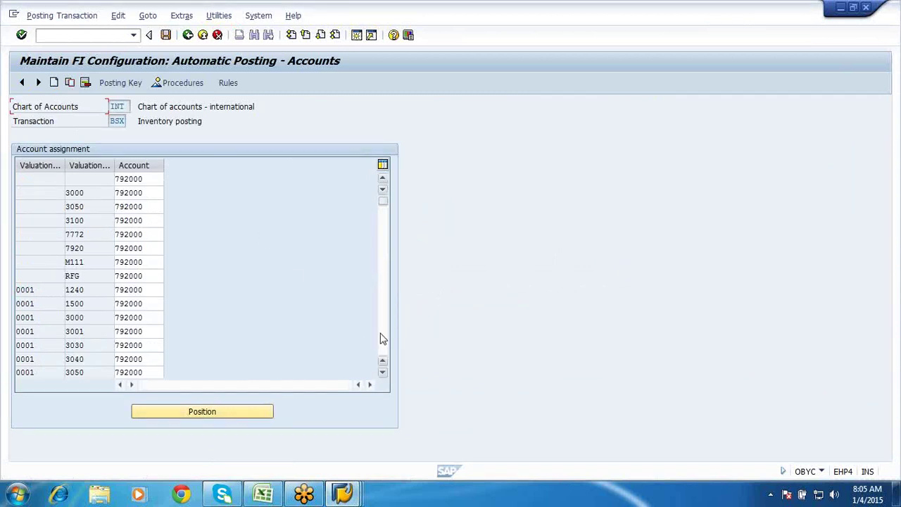
Step: Create a new BSX account assignment entry with valuation modifier 0001 and valuation class R300
{"action": "left_click", "coordinate": [53, 83]}
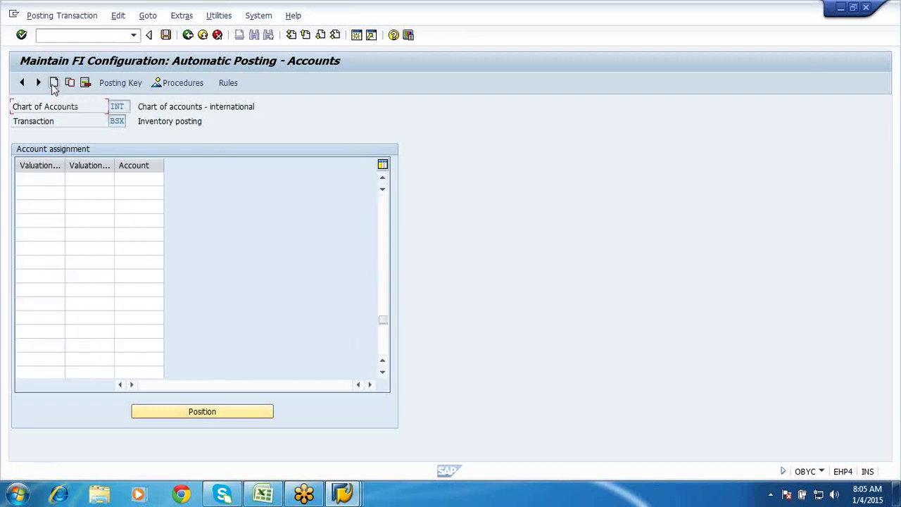
{"action": "left_click", "coordinate": [44, 181]}
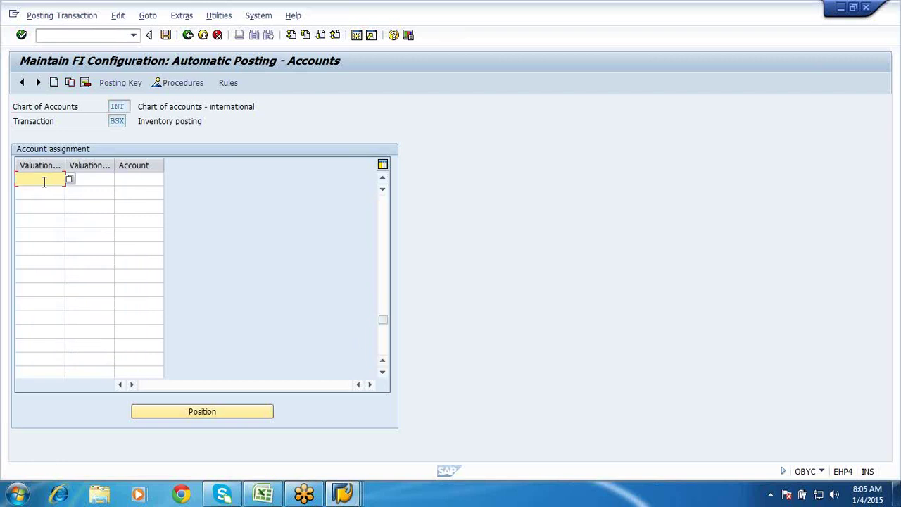
{"action": "type", "text": "0001"}
{"action": "left_click", "coordinate": [102, 177]}
{"action": "left_click", "coordinate": [119, 180]}
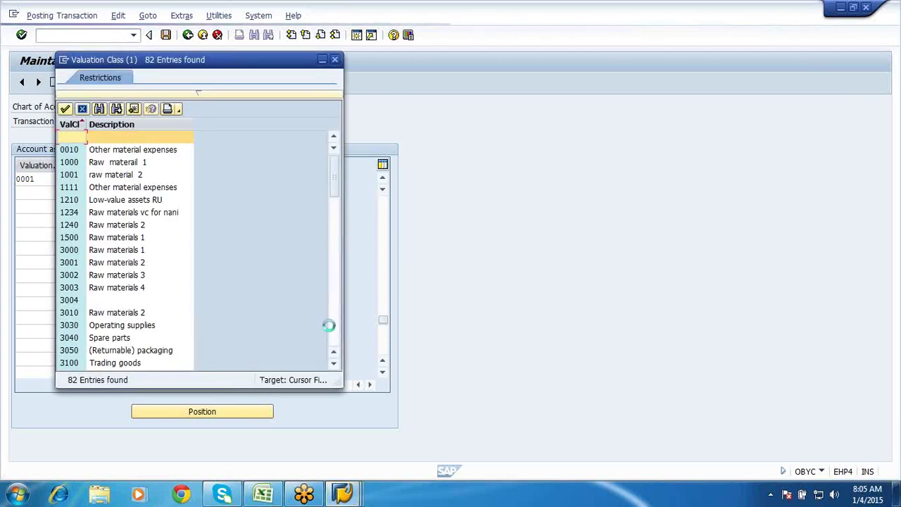
{"action": "scroll", "coordinate": [335, 336], "scroll_direction": "down", "scroll_amount": 20}
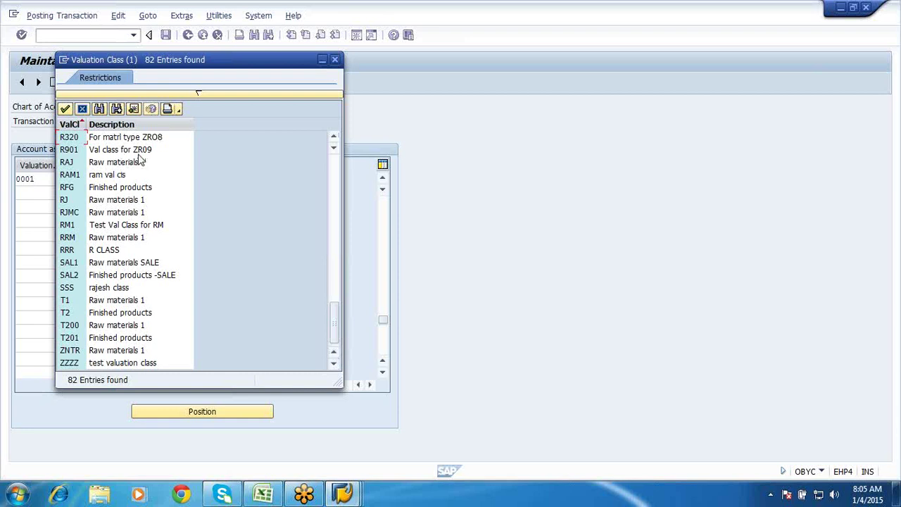
{"action": "scroll", "coordinate": [138, 161], "scroll_direction": "up", "scroll_amount": 3}
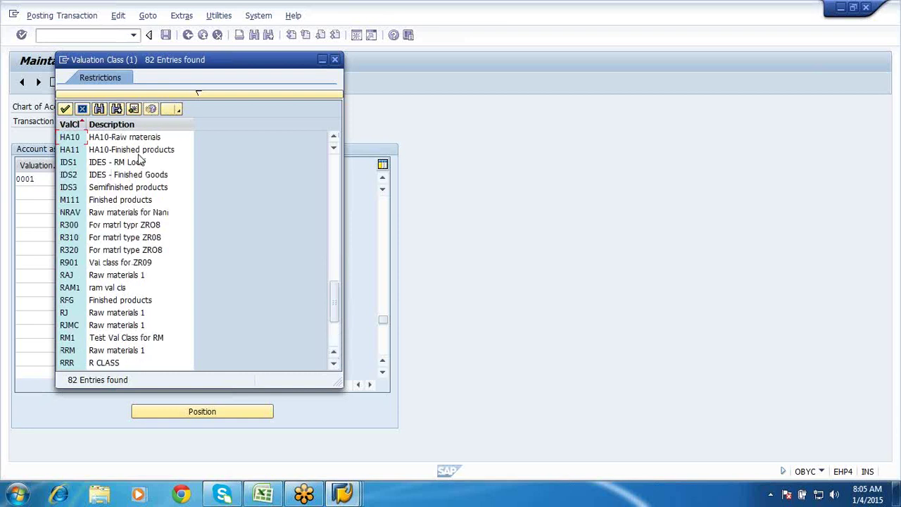
{"action": "double_click", "coordinate": [125, 224]}
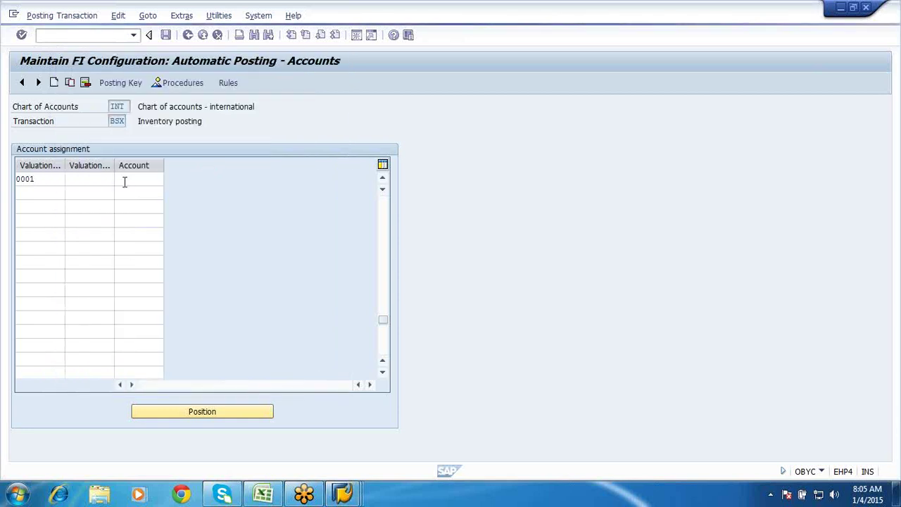
Step: List the G/L accounts of company code SF00 for the new entry, with the maximum number of hits cleared
{"action": "left_click", "coordinate": [132, 181]}
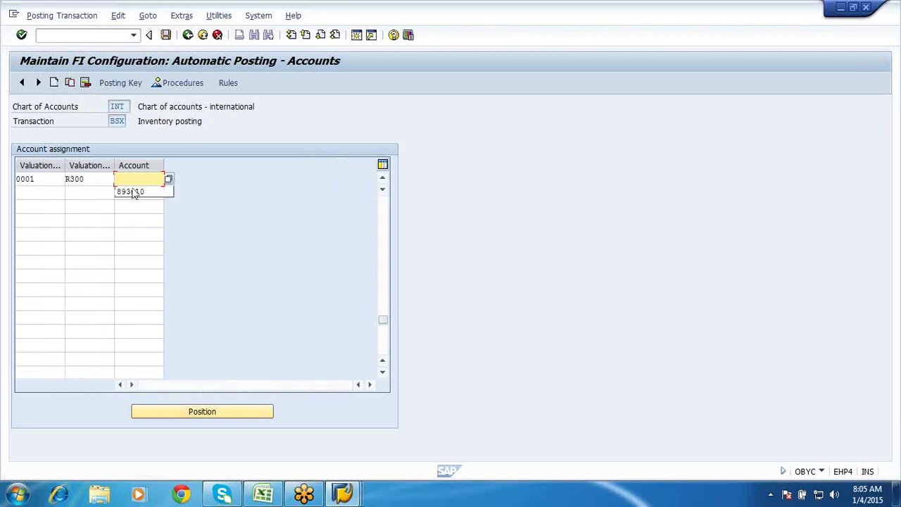
{"action": "left_click", "coordinate": [125, 178]}
{"action": "type", "text": "79"}
{"action": "left_click", "coordinate": [169, 180]}
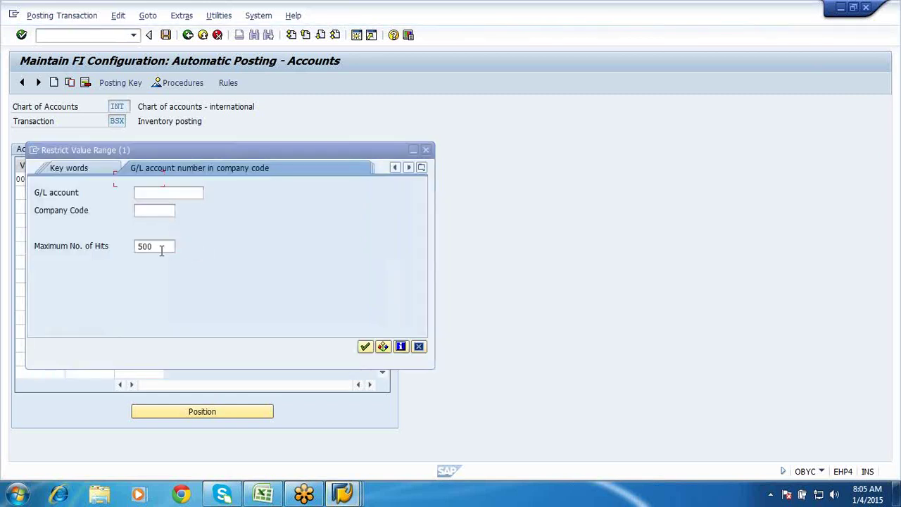
{"action": "double_click", "coordinate": [161, 251]}
{"action": "key", "text": "BackSpace"}
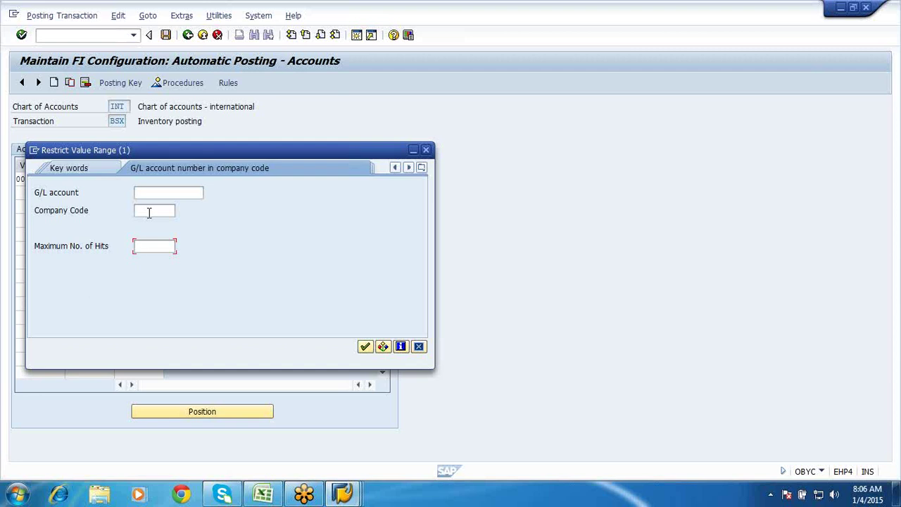
{"action": "left_click", "coordinate": [150, 212]}
{"action": "type", "text": "s"}
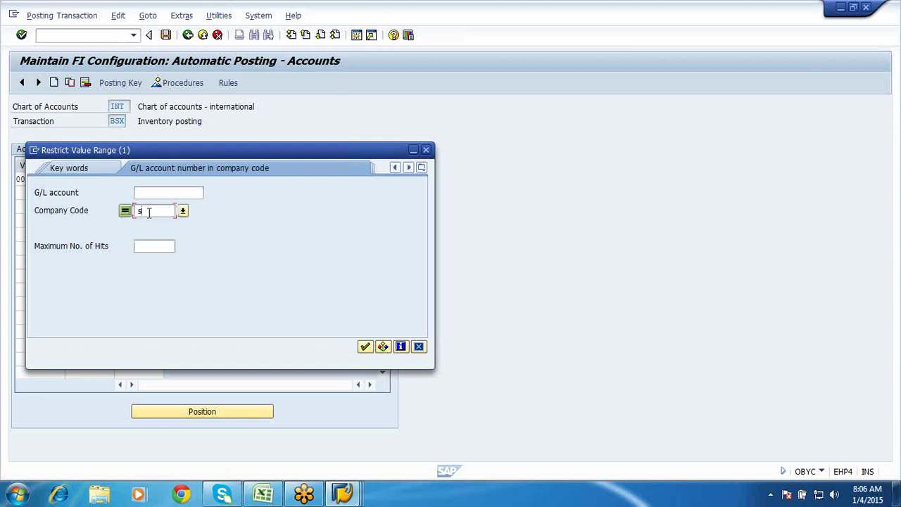
{"action": "type", "text": "f00"}
{"action": "left_click", "coordinate": [364, 346]}
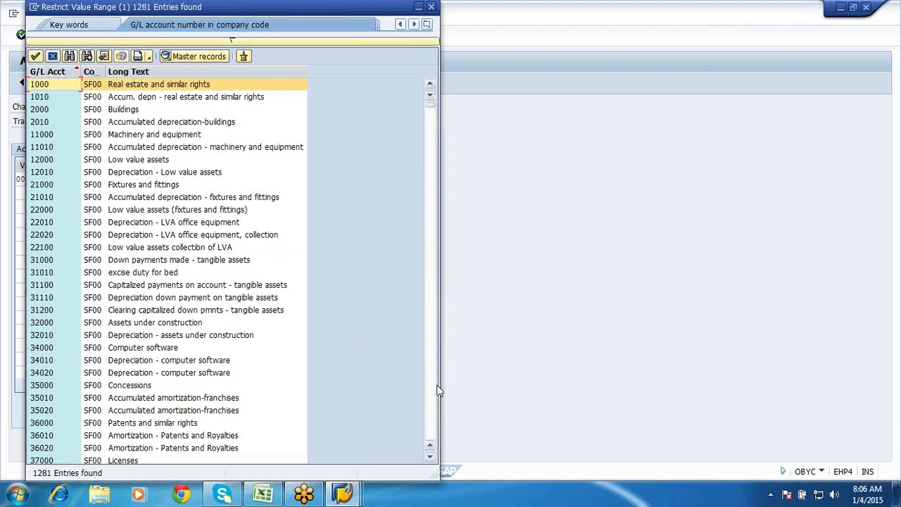
Step: Find Finished goods inventory account 792000 in the list and assign it to the R300 entry
{"action": "left_click", "coordinate": [69, 55]}
{"action": "type", "text": "73"}
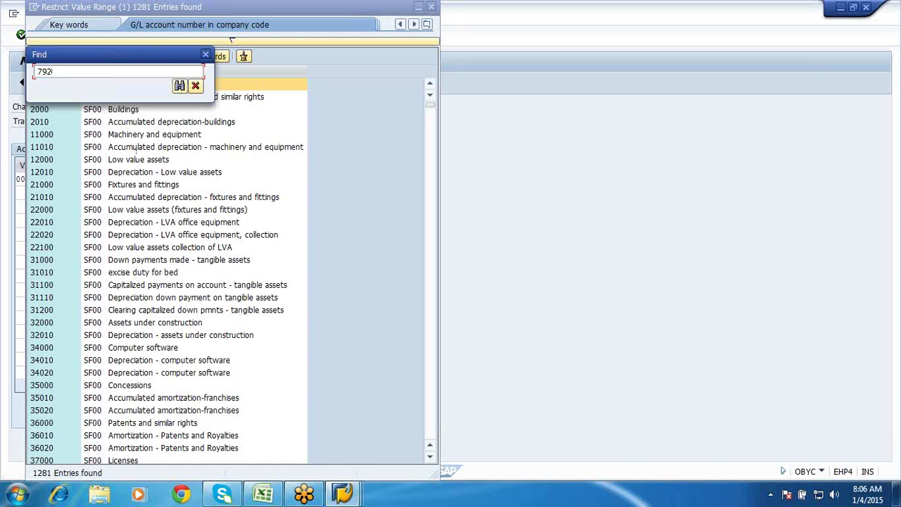
{"action": "key", "text": "Return"}
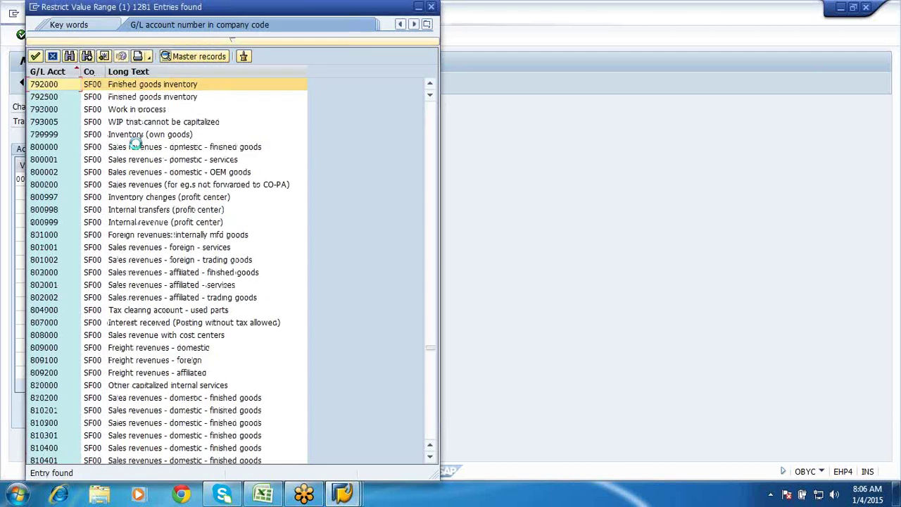
{"action": "double_click", "coordinate": [118, 86]}
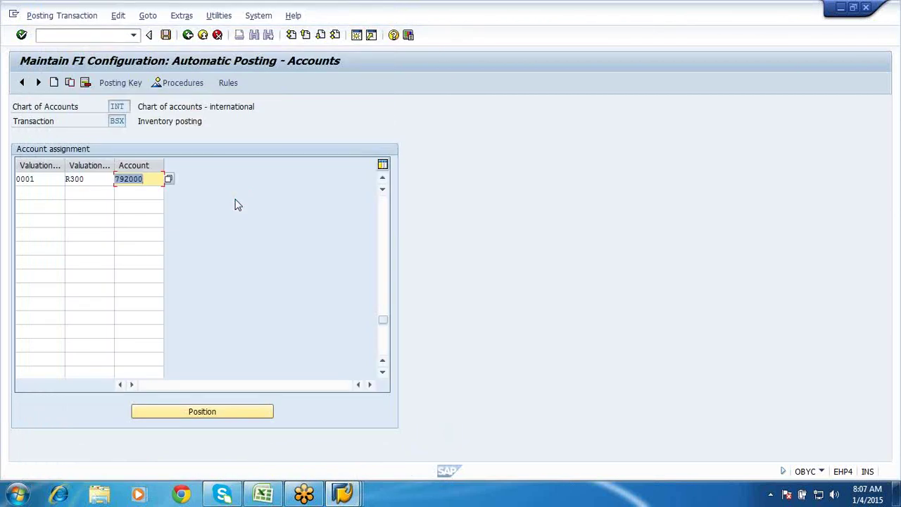
{"action": "key", "text": "Return"}
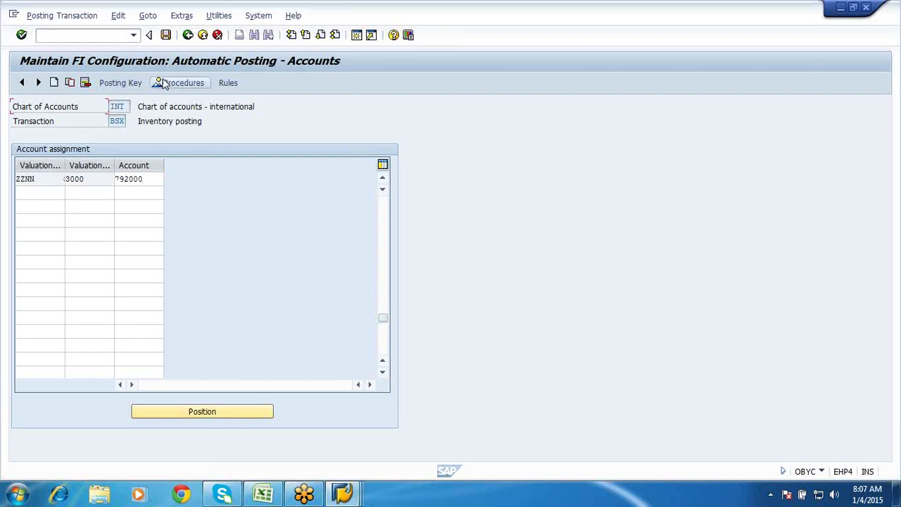
Step: Save the BSX assignment under the proposed customizing request, locate the 0001/R300 entry, and return to the posting procedures
{"action": "left_click", "coordinate": [165, 36]}
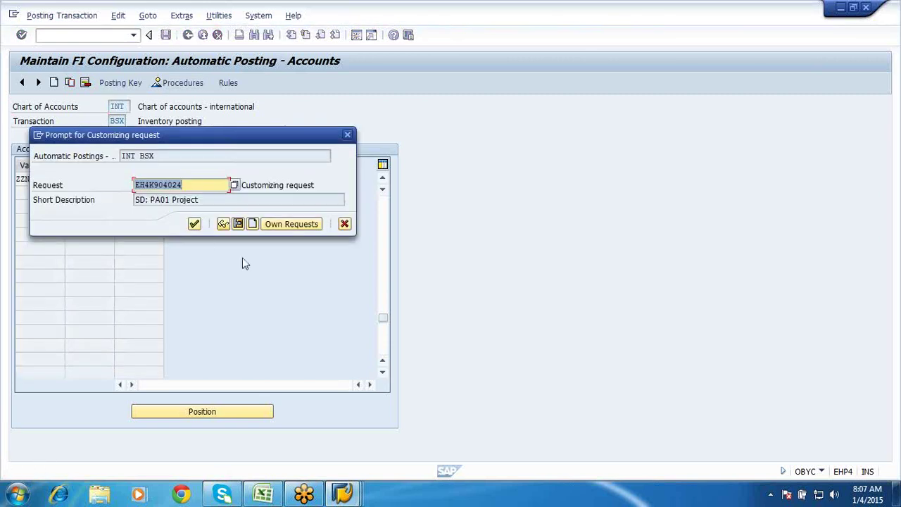
{"action": "left_click", "coordinate": [194, 224]}
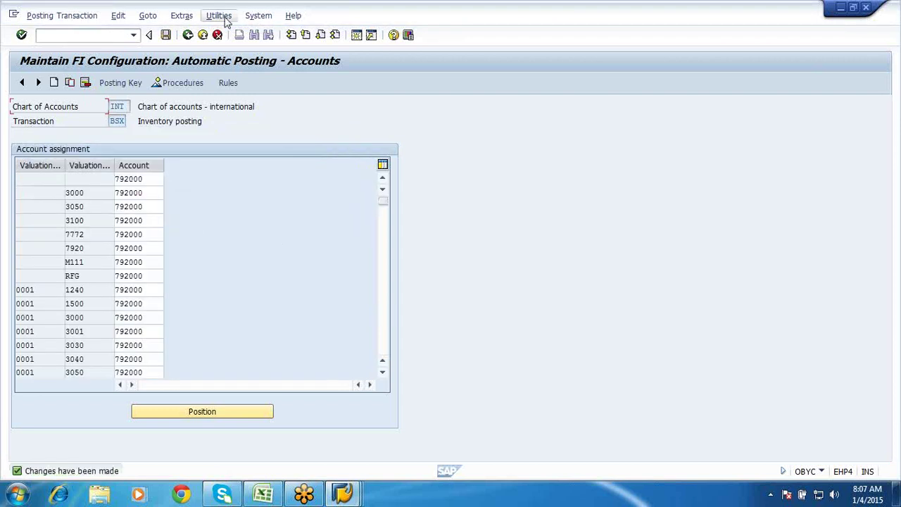
{"action": "left_click", "coordinate": [321, 38]}
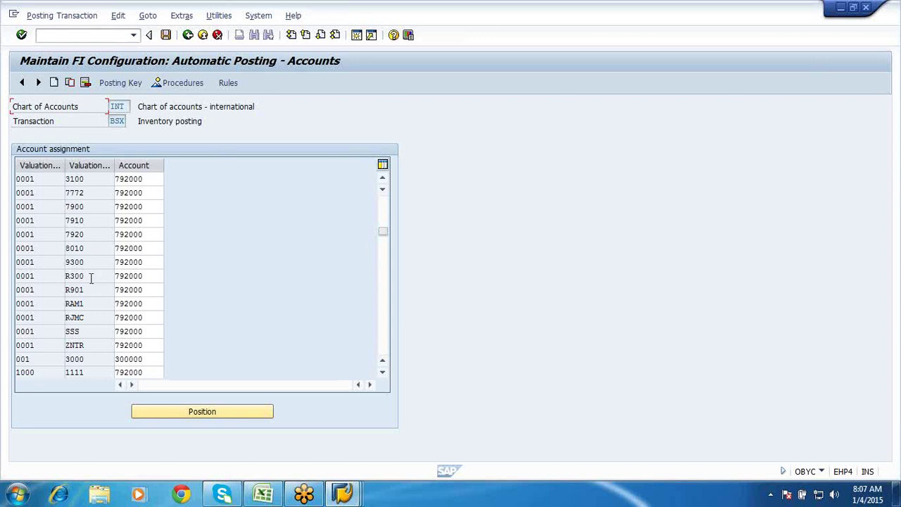
{"action": "left_click", "coordinate": [123, 276]}
{"action": "left_click", "coordinate": [188, 35]}
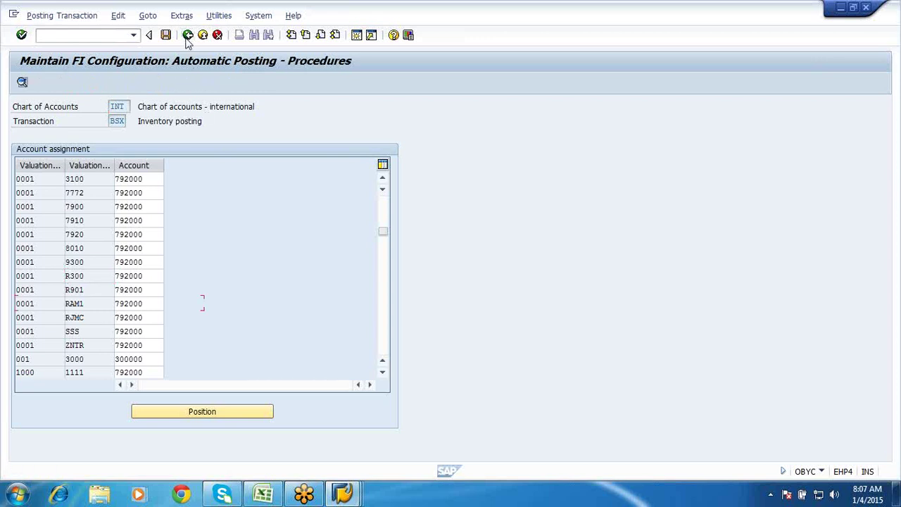
Step: Start MIGO in a free SAP Easy Access session and load the most recent purchase order for goods receipt
{"action": "left_click", "coordinate": [343, 493]}
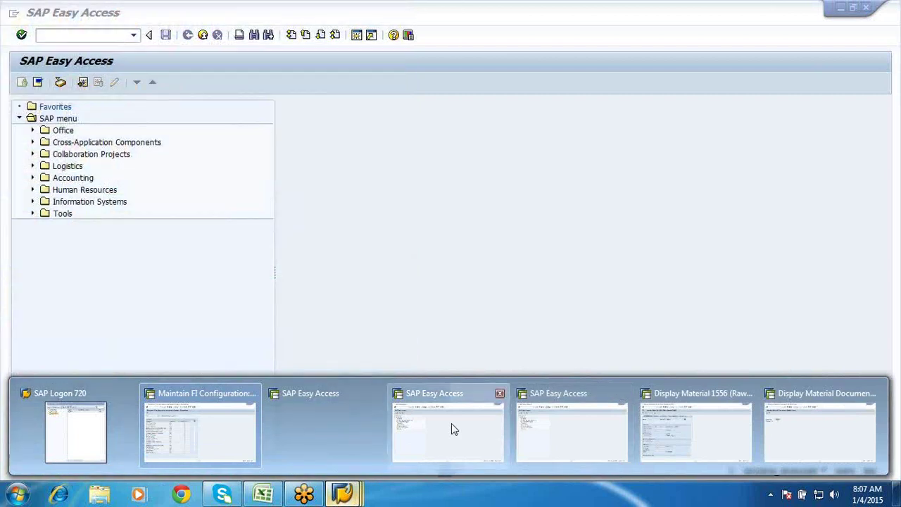
{"action": "left_click", "coordinate": [451, 423]}
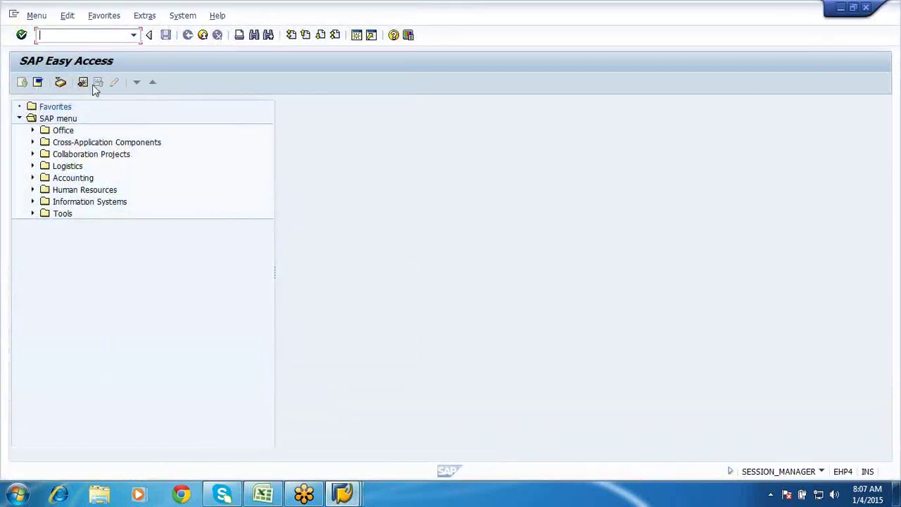
{"action": "type", "text": "migo"}
{"action": "key", "text": "Return"}
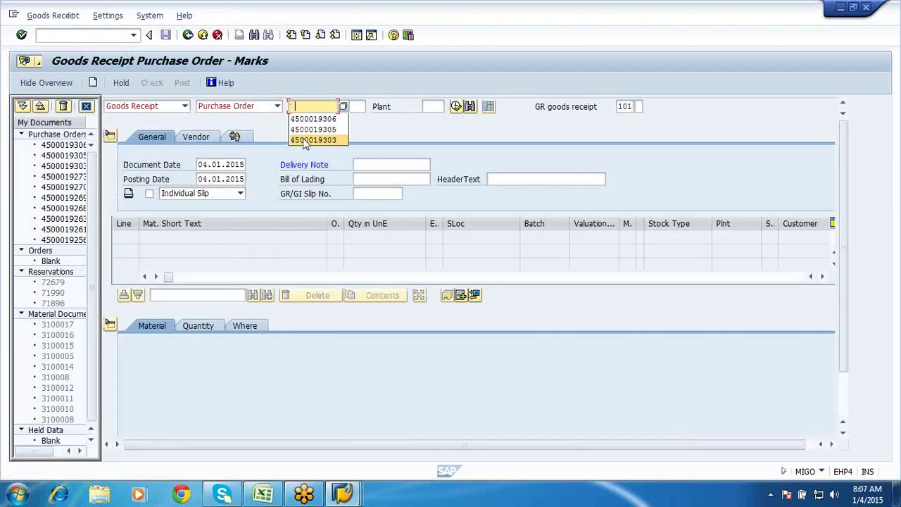
{"action": "left_click", "coordinate": [312, 119]}
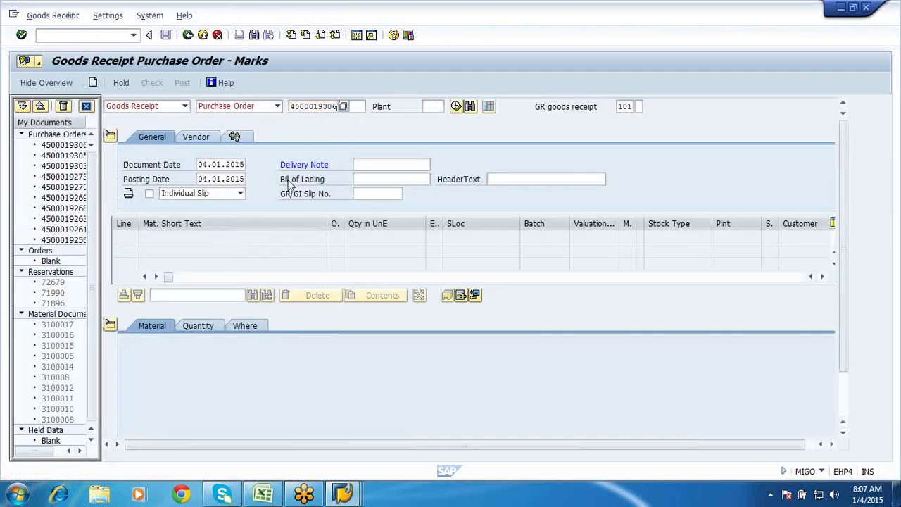
{"action": "key", "text": "Return"}
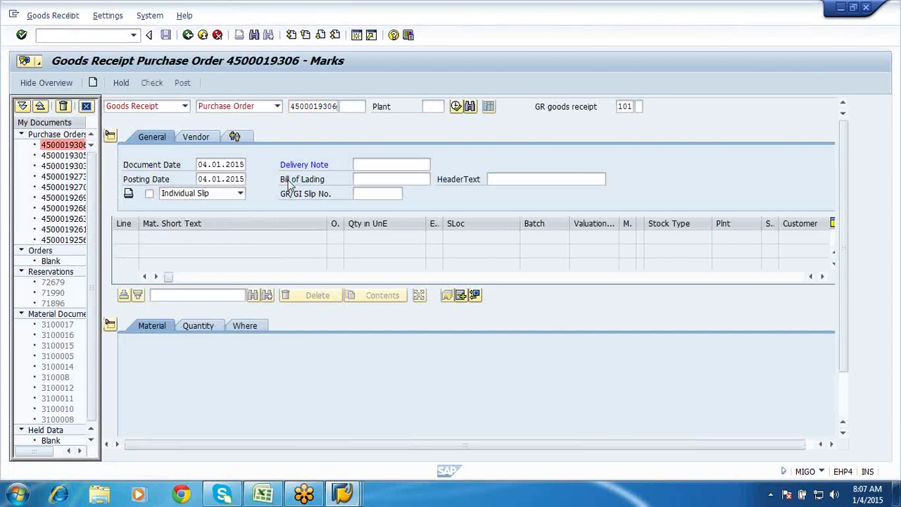
Step: Mark the cast iron block item as OK, set the delivery note to 5679, and check the goods receipt
{"action": "left_click", "coordinate": [840, 404]}
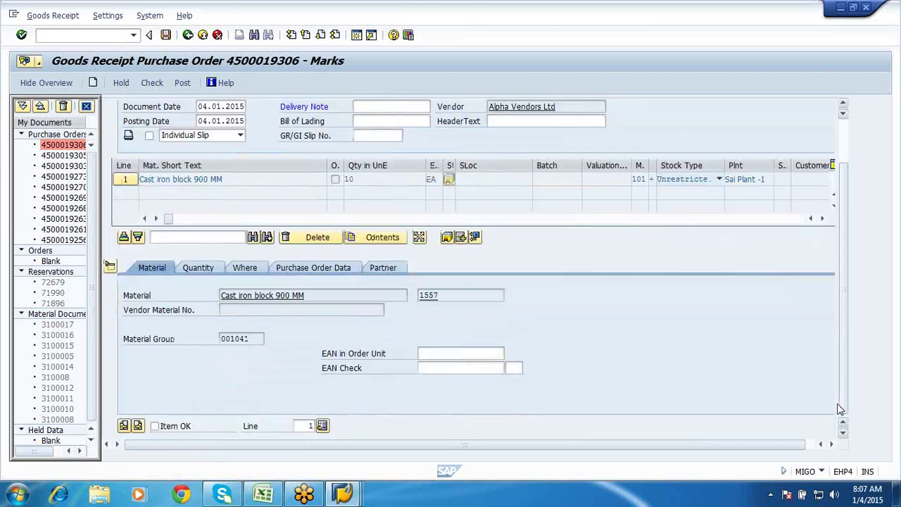
{"action": "left_click", "coordinate": [364, 106]}
{"action": "left_click", "coordinate": [361, 119]}
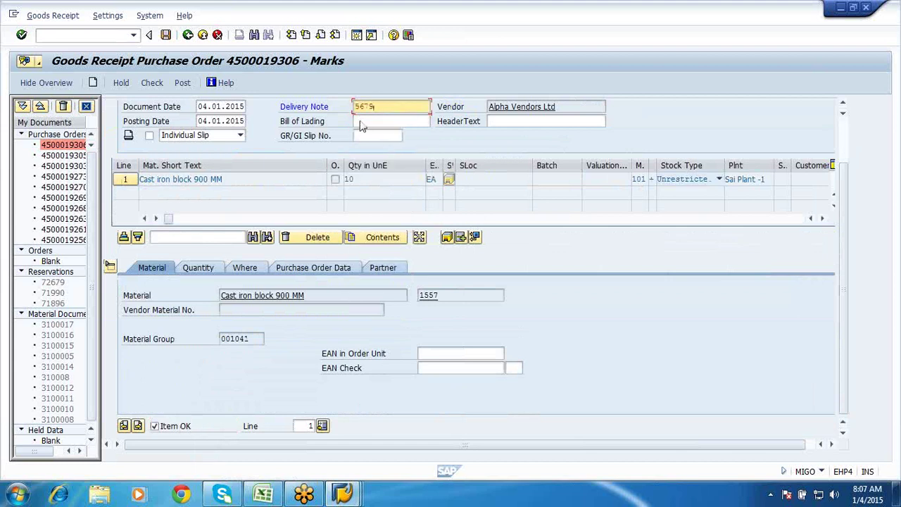
{"action": "key", "text": "Return"}
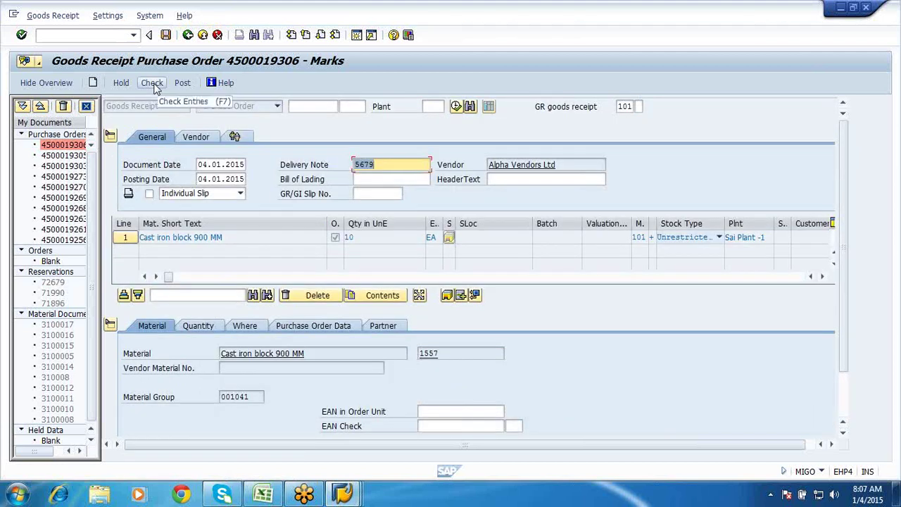
{"action": "left_click", "coordinate": [152, 83]}
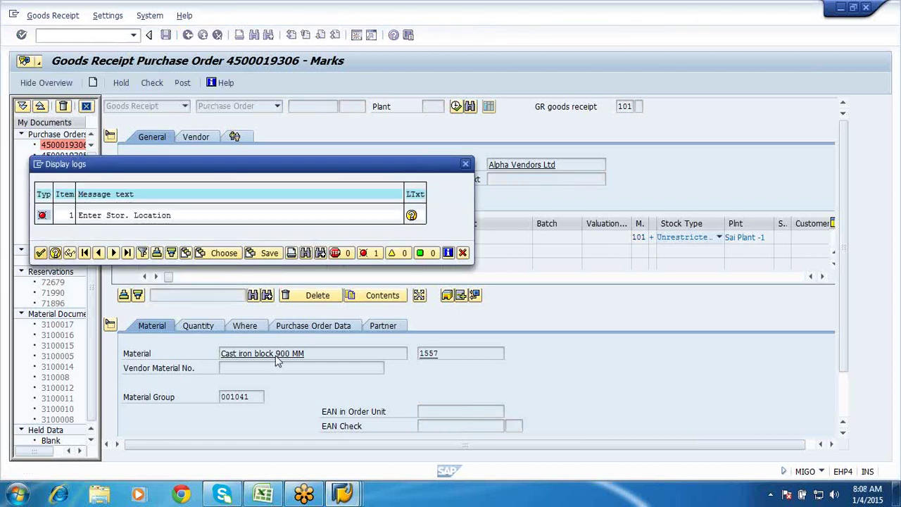
{"action": "key", "text": "Return"}
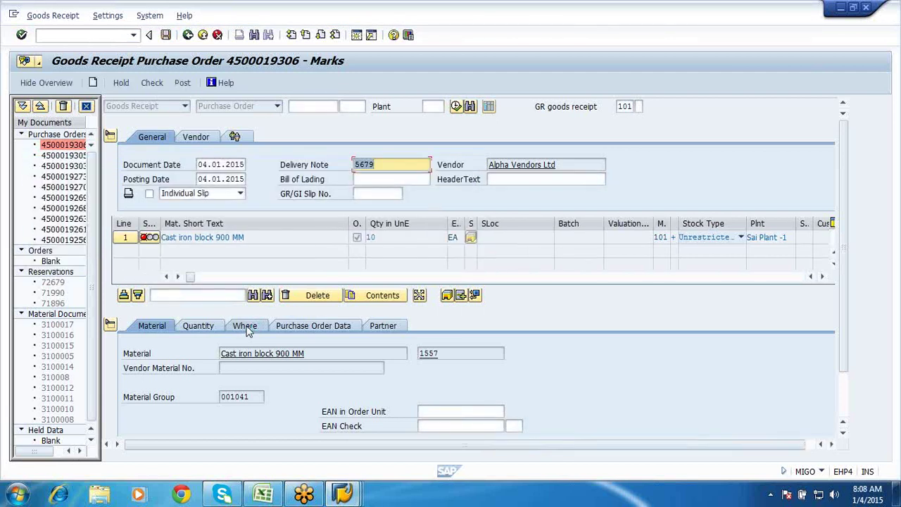
Step: Set the cast iron block item's storage location to sfrm
{"action": "left_click", "coordinate": [247, 328]}
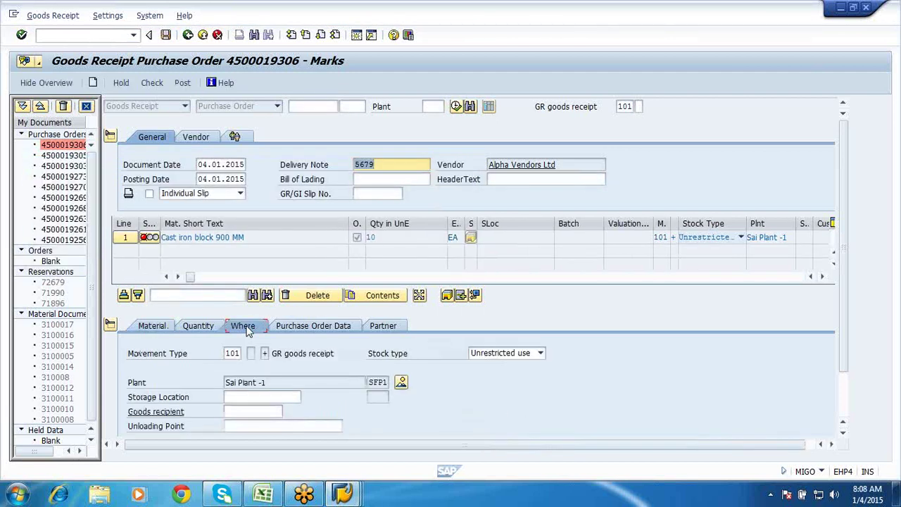
{"action": "left_click", "coordinate": [249, 399]}
{"action": "type", "text": "s"}
{"action": "left_click", "coordinate": [251, 412]}
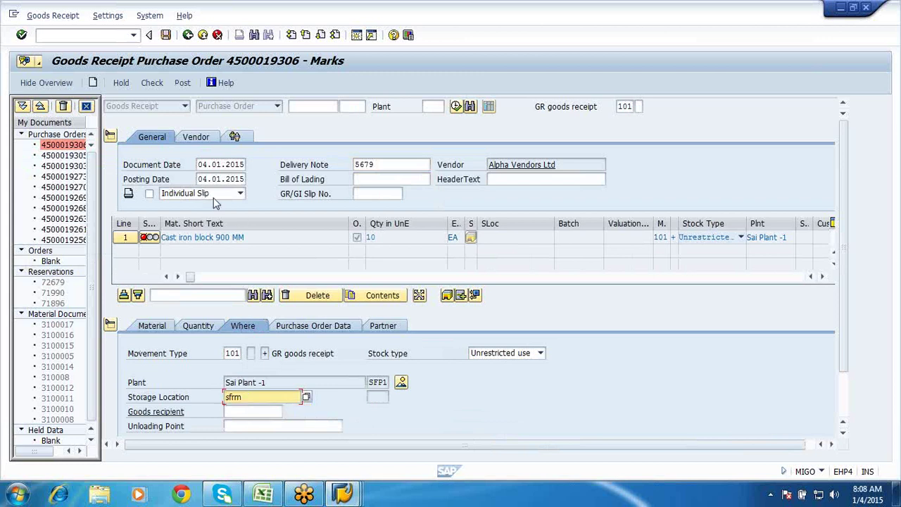
Step: Check the goods receipt again, try to post it, and read the account determination message in the log
{"action": "left_click", "coordinate": [159, 89]}
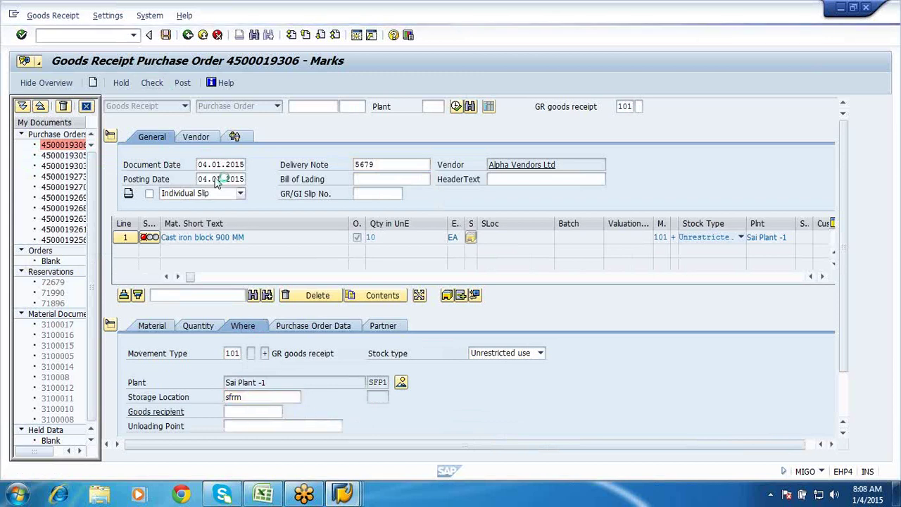
{"action": "left_click", "coordinate": [185, 83]}
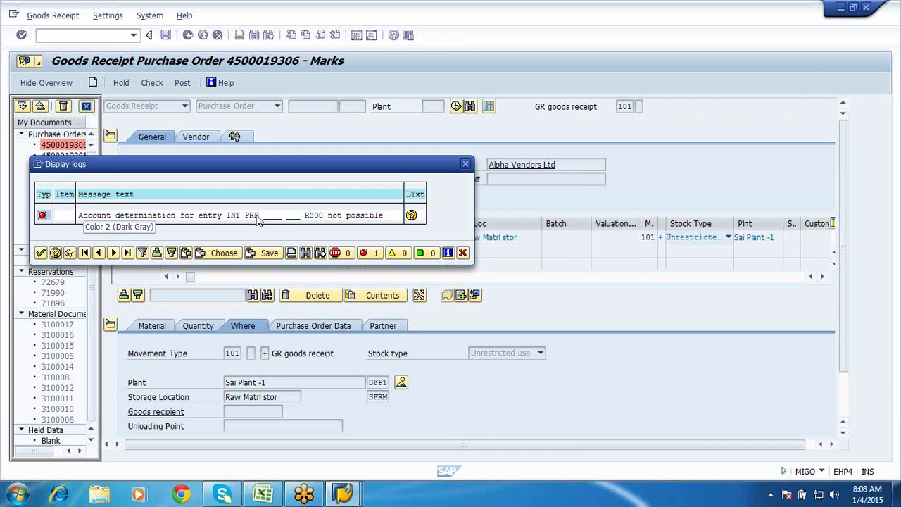
{"action": "left_click", "coordinate": [464, 254]}
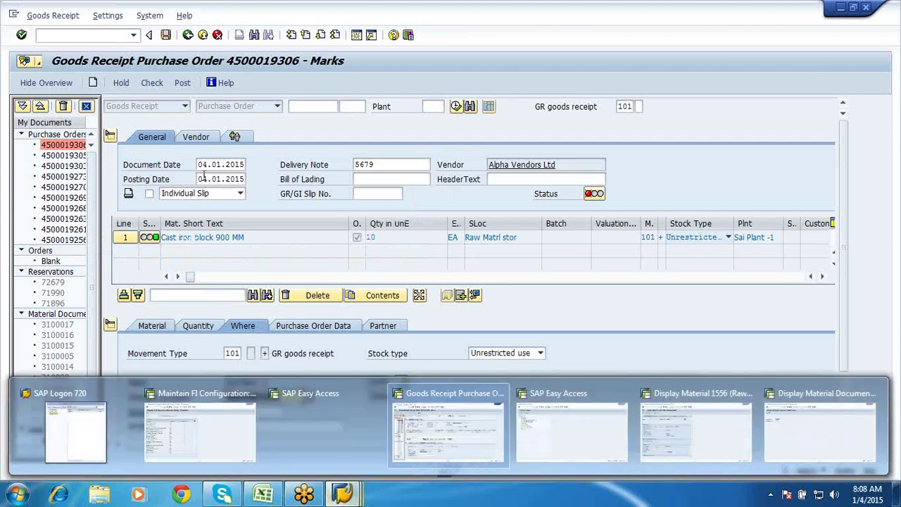
Step: Exit the goods receipt without saving the document
{"action": "left_click", "coordinate": [204, 37]}
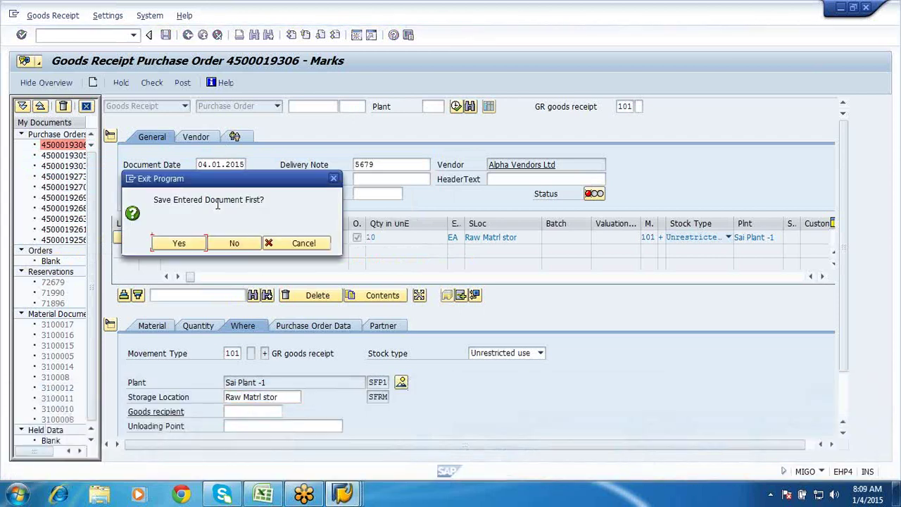
{"action": "left_click", "coordinate": [231, 243]}
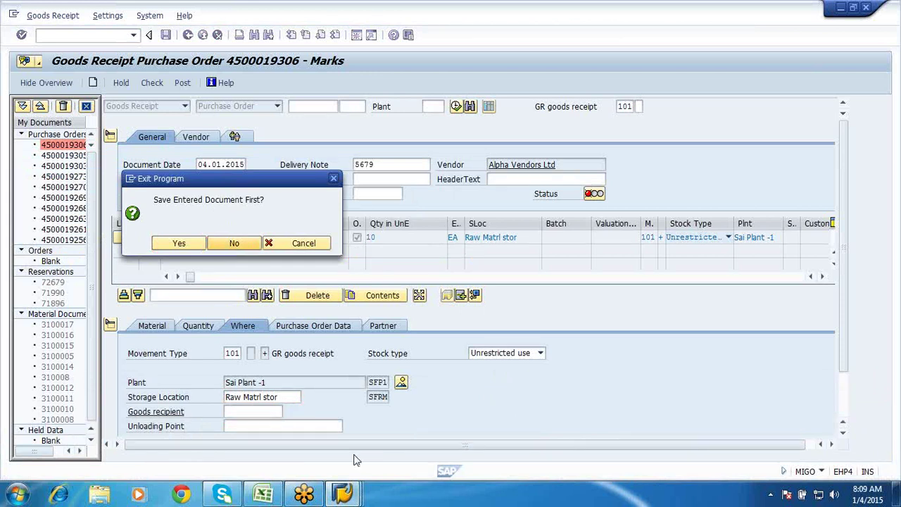
{"action": "mouse_move", "coordinate": [340, 495]}
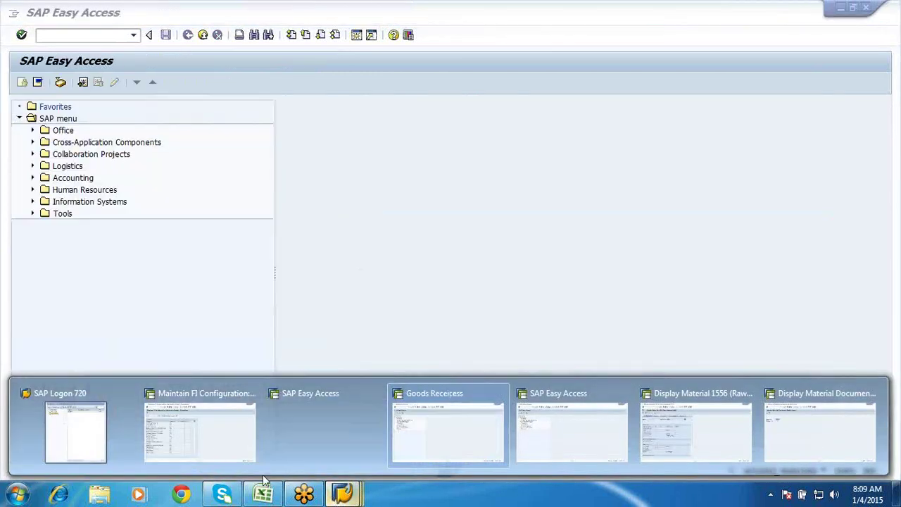
Step: Switch to the automatic posting configuration session and open the account assignment for transaction PRD, Cost (price) differences
{"action": "left_click", "coordinate": [215, 444]}
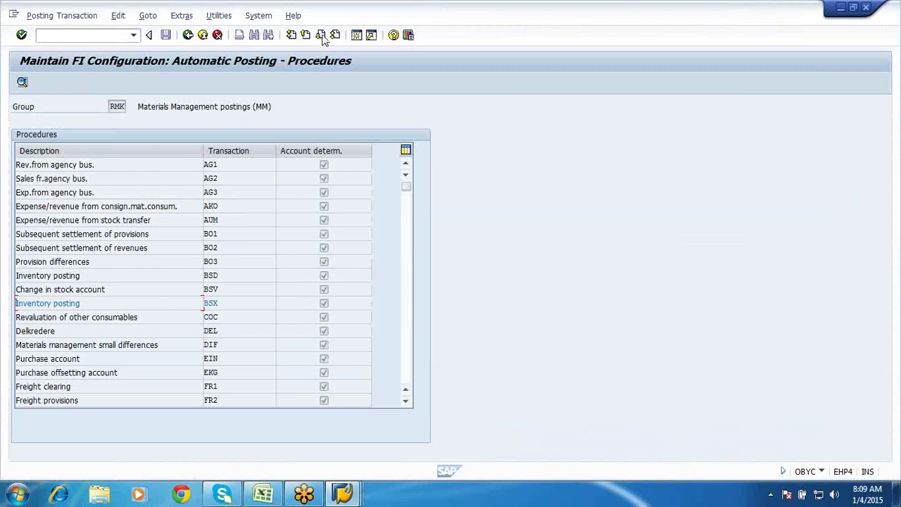
{"action": "left_click", "coordinate": [321, 35]}
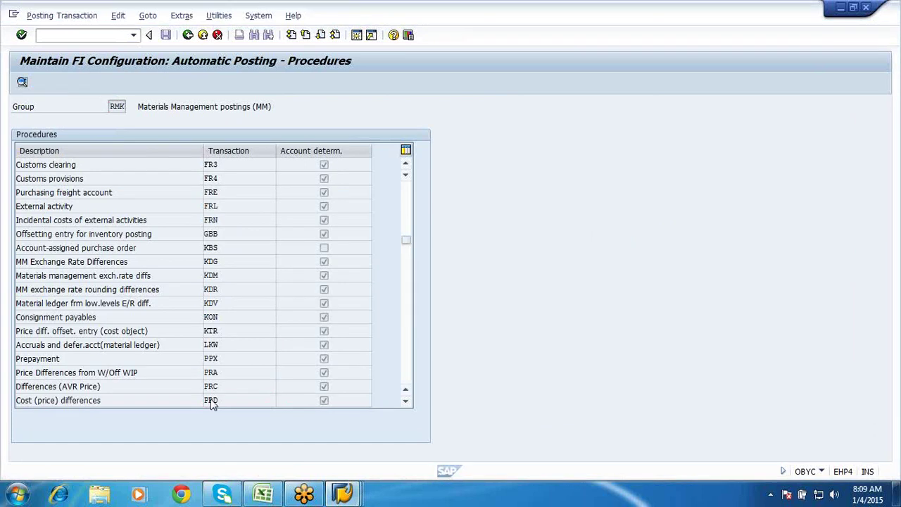
{"action": "double_click", "coordinate": [211, 400]}
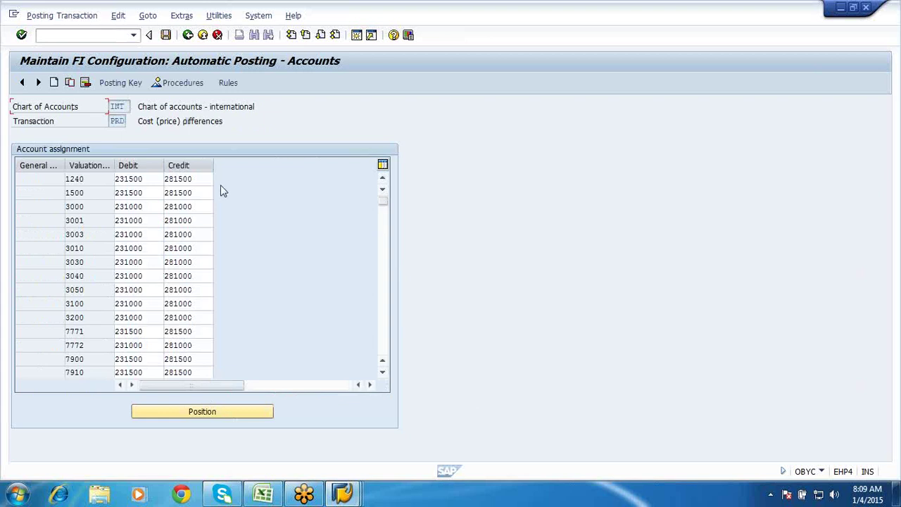
Step: Create a new PRD account assignment entry with valuation class R300 and no general modification
{"action": "left_click", "coordinate": [54, 83]}
{"action": "left_click", "coordinate": [39, 181]}
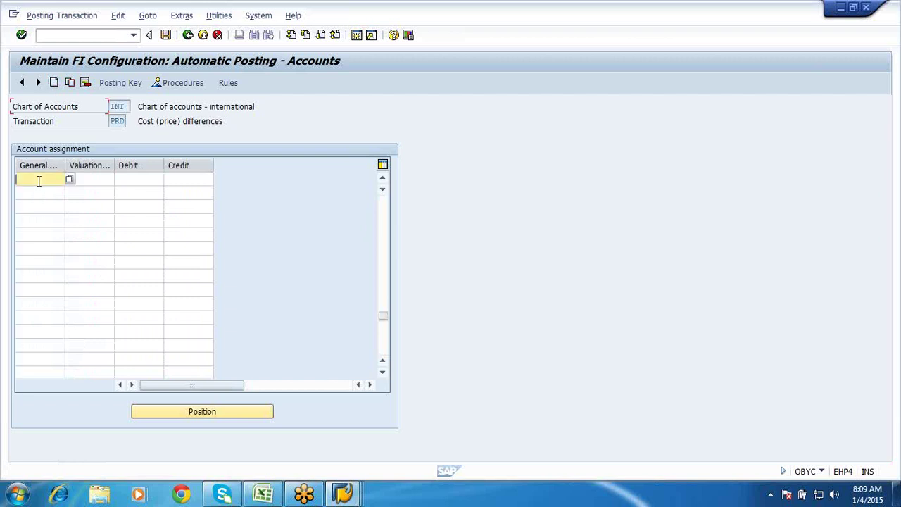
{"action": "left_click", "coordinate": [84, 181]}
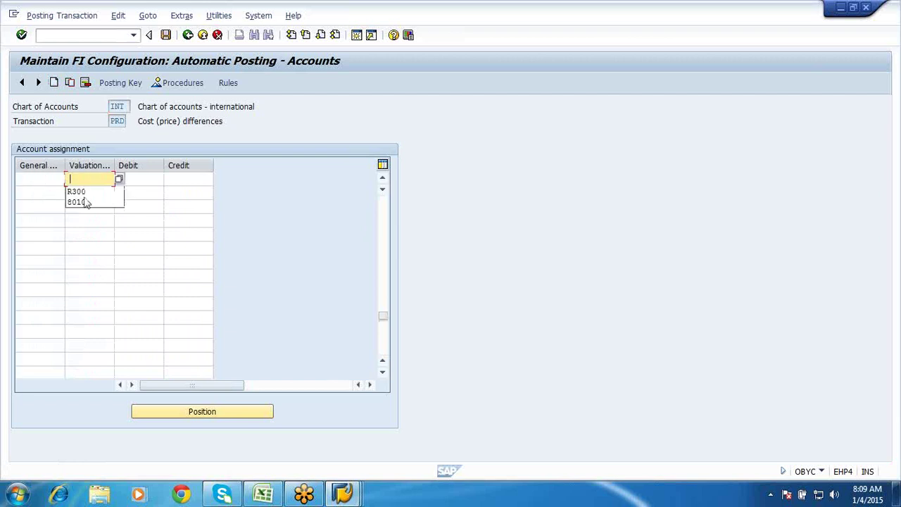
{"action": "left_click", "coordinate": [83, 191]}
Step: List the possible debit G/L accounts for company code SF00 without a limit on the number of hits
{"action": "left_click", "coordinate": [138, 178]}
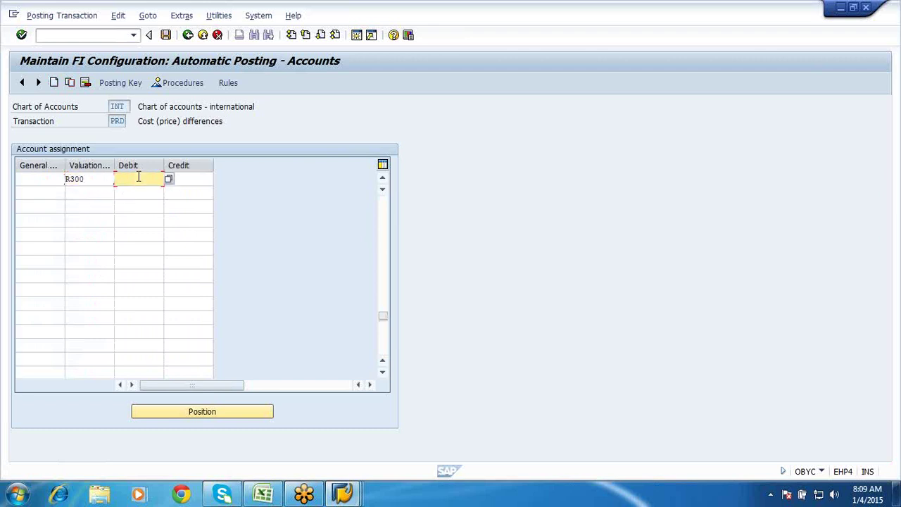
{"action": "key", "text": "F4"}
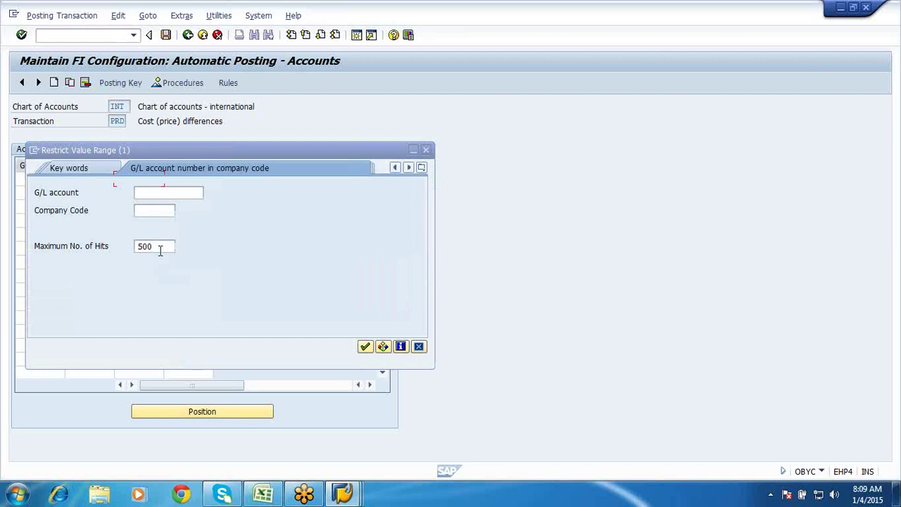
{"action": "left_click", "coordinate": [160, 248]}
{"action": "key", "text": "BackSpace"}
{"action": "key", "text": "BackSpace"}
{"action": "key", "text": "BackSpace"}
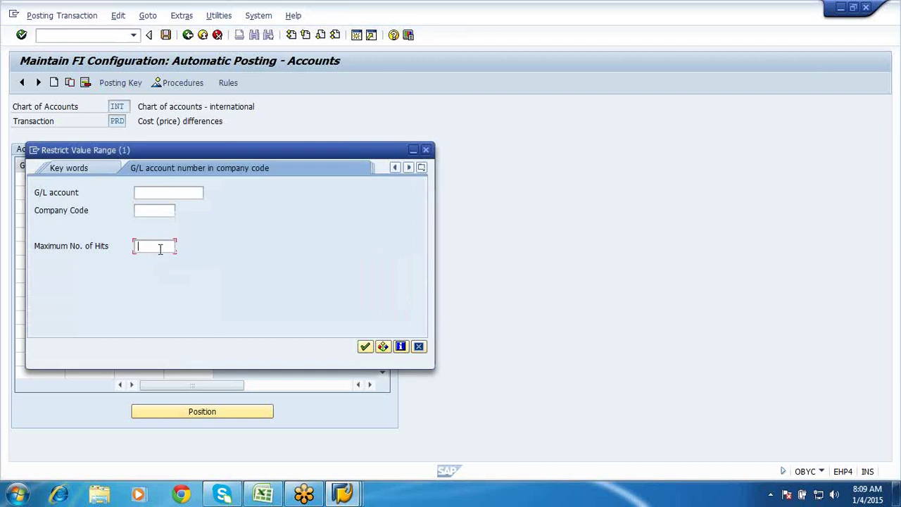
{"action": "left_click", "coordinate": [151, 210]}
{"action": "type", "text": "sf00"}
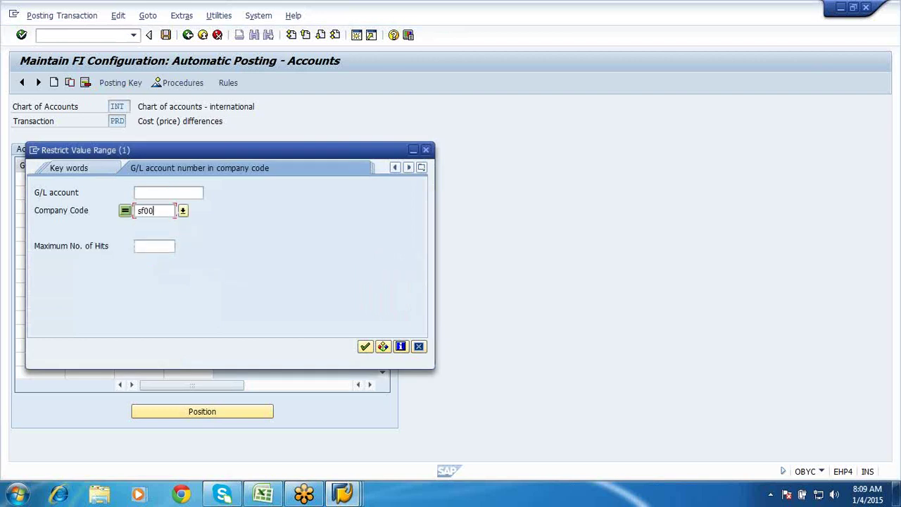
{"action": "key", "text": "Return"}
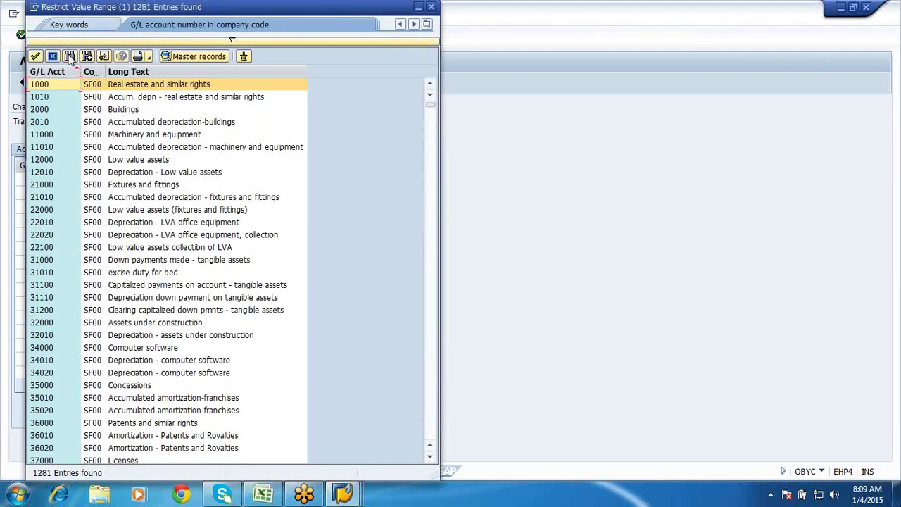
Step: Find G/L account 231500 in the list and assign it as the debit account for valuation class R300
{"action": "left_click", "coordinate": [69, 56]}
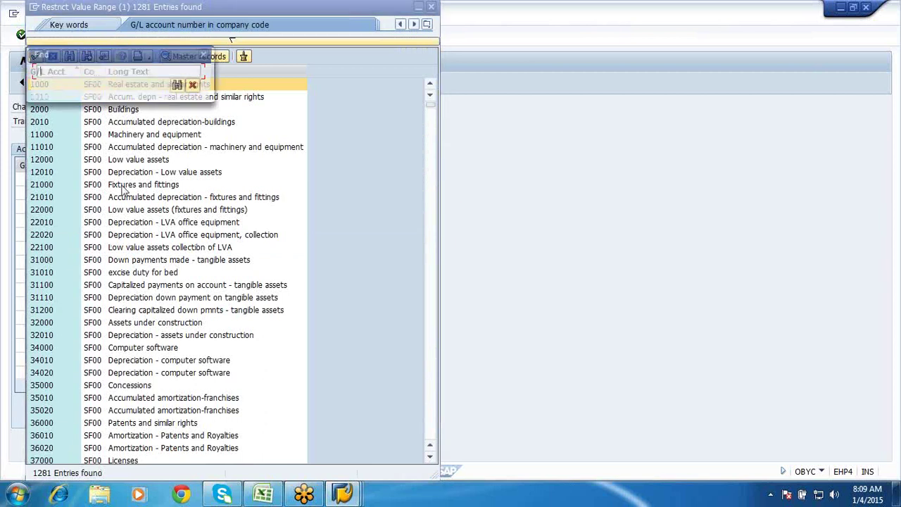
{"action": "type", "text": "231500"}
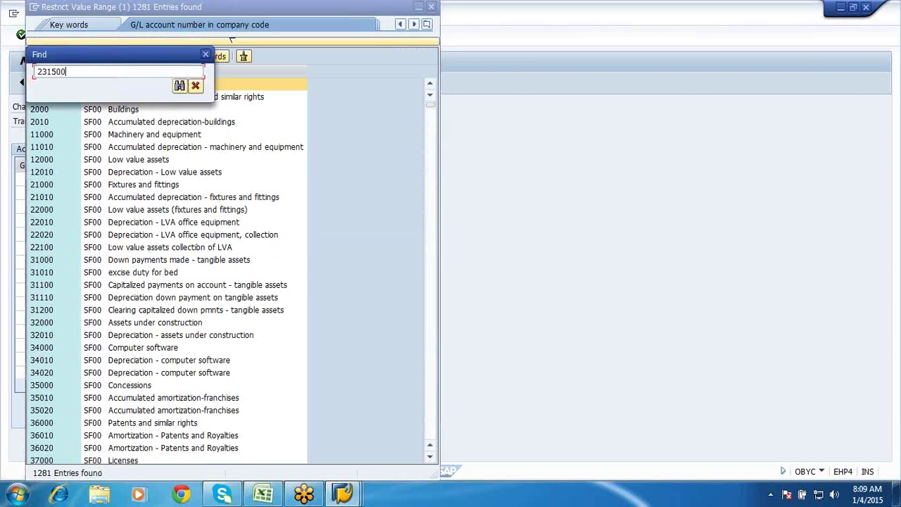
{"action": "key", "text": "Return"}
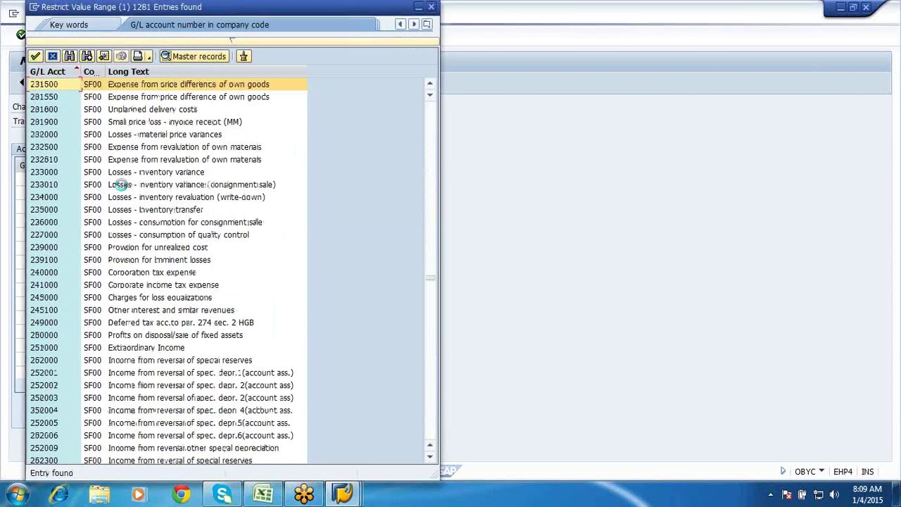
{"action": "double_click", "coordinate": [126, 85]}
Step: Set the credit account for valuation class R300 to 231500 and save the entry to the proposed customizing request
{"action": "left_click", "coordinate": [175, 182]}
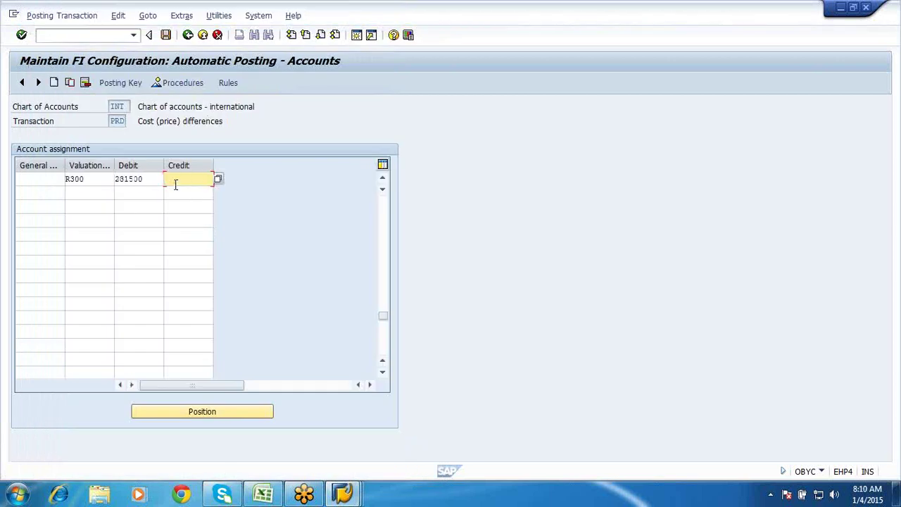
{"action": "type", "text": "231500"}
{"action": "key", "text": "Return"}
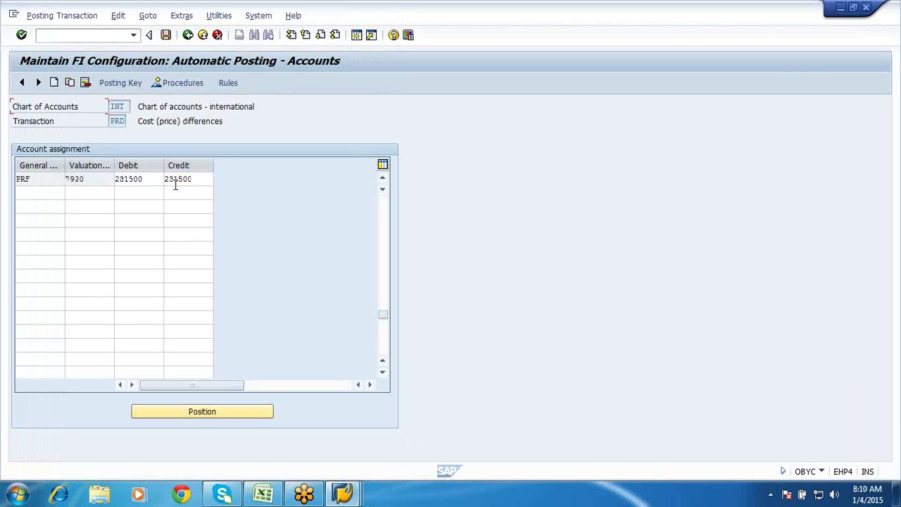
{"action": "left_click", "coordinate": [166, 35]}
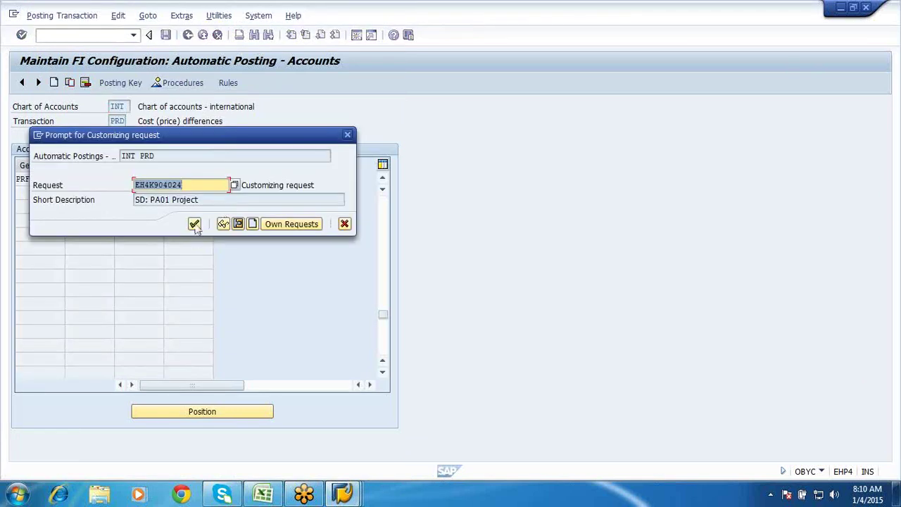
{"action": "left_click", "coordinate": [195, 224]}
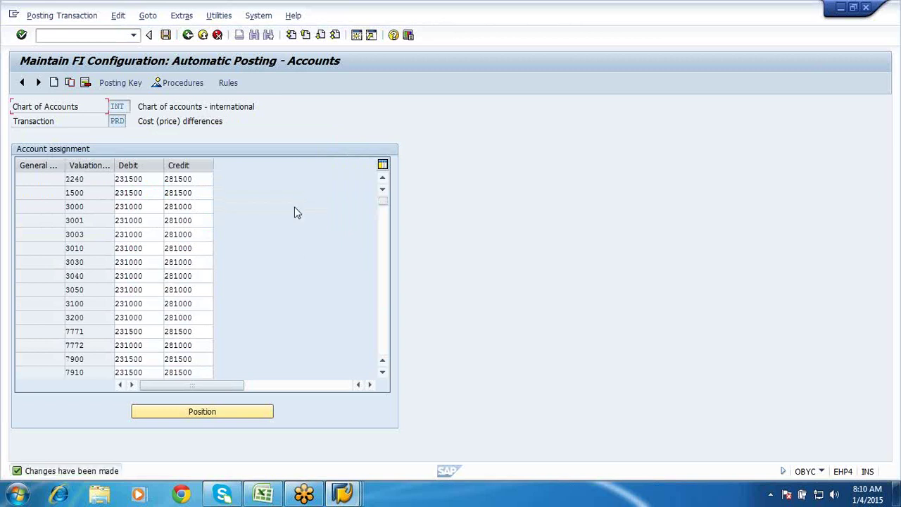
Step: Look through the PRD account assignment entries and return to the list of posting procedures
{"action": "left_click", "coordinate": [386, 273]}
{"action": "left_click", "coordinate": [386, 278]}
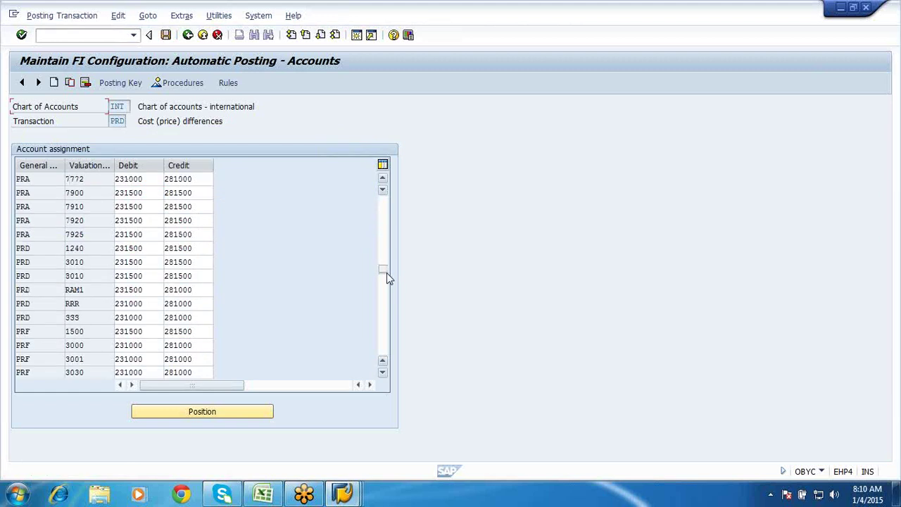
{"action": "left_click", "coordinate": [385, 297]}
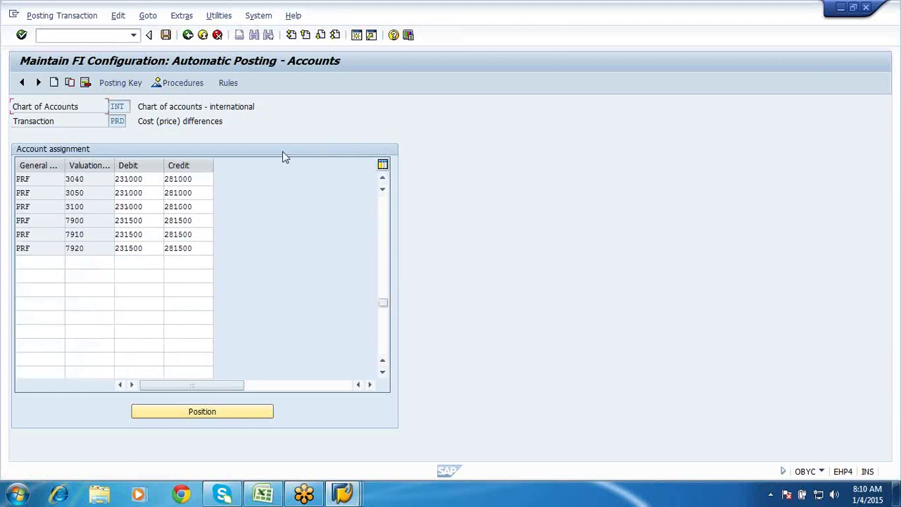
{"action": "left_click", "coordinate": [188, 35]}
Step: Switch to a free SAP Easy Access session and start the goods movement transaction MIGO
{"action": "left_click", "coordinate": [343, 493]}
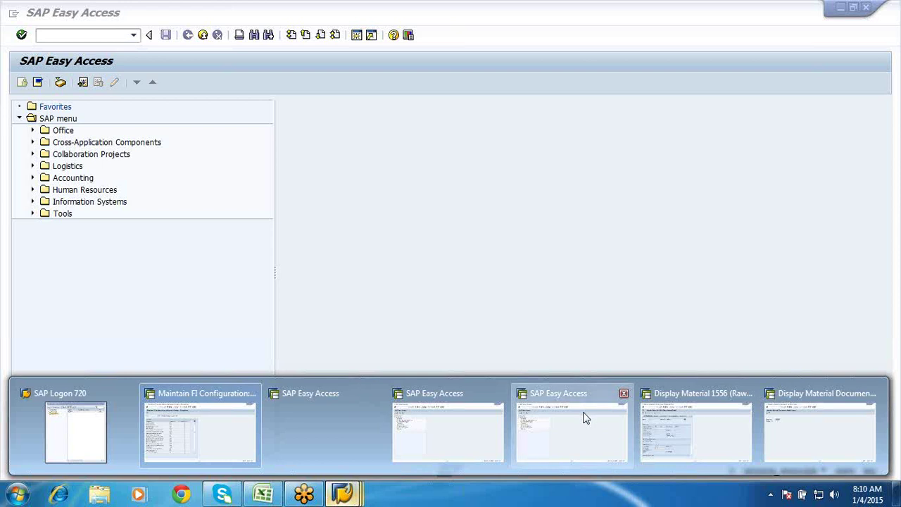
{"action": "left_click", "coordinate": [583, 418]}
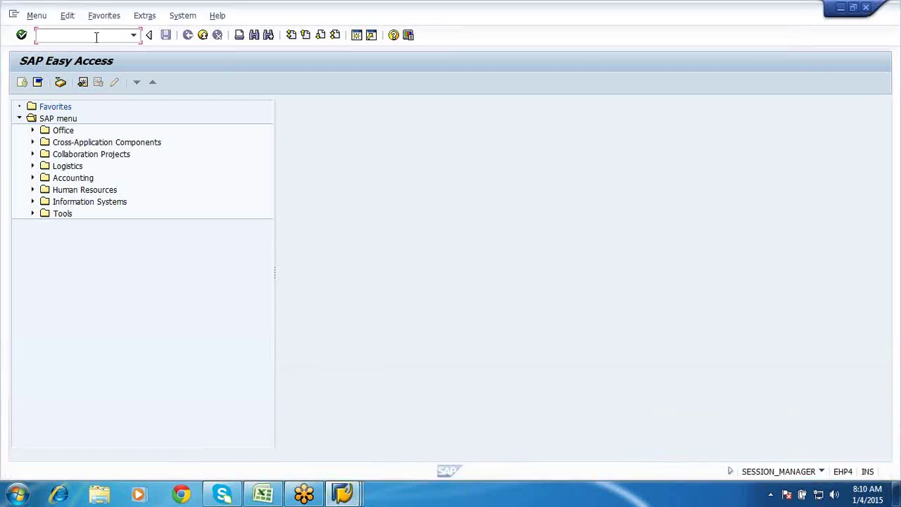
{"action": "type", "text": "migo"}
{"action": "key", "text": "Return"}
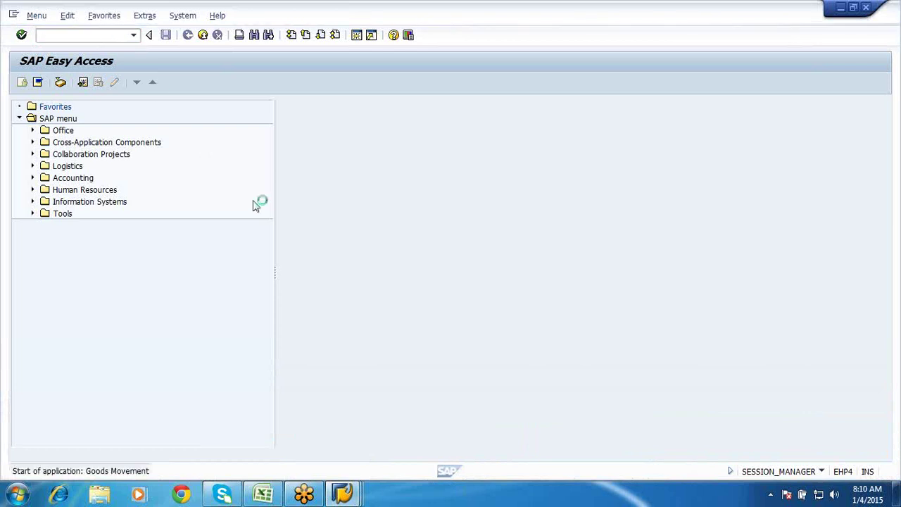
Step: Load the most recent suggested purchase order into the goods receipt
{"action": "left_click", "coordinate": [297, 107]}
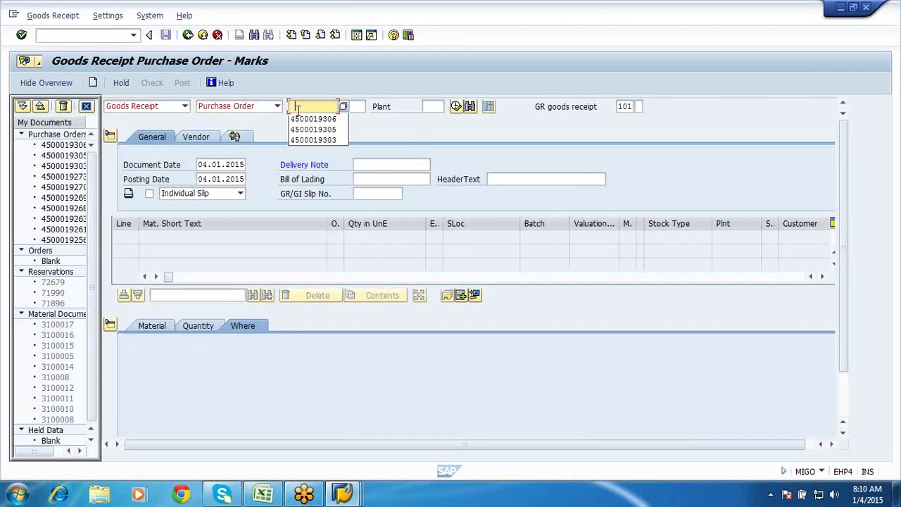
{"action": "left_click", "coordinate": [310, 119]}
{"action": "key", "text": "Return"}
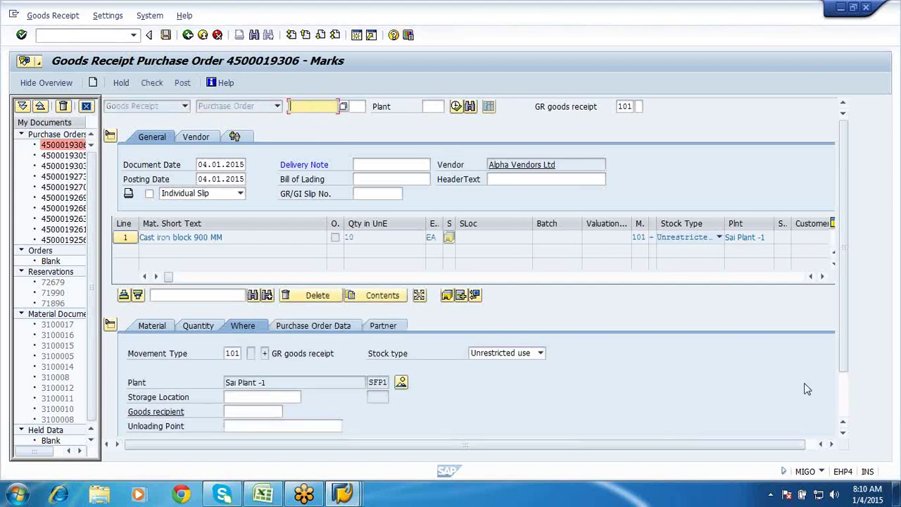
Step: Mark the cast iron block line as Item OK, enter delivery note 5679, and check the goods receipt
{"action": "left_click", "coordinate": [846, 412]}
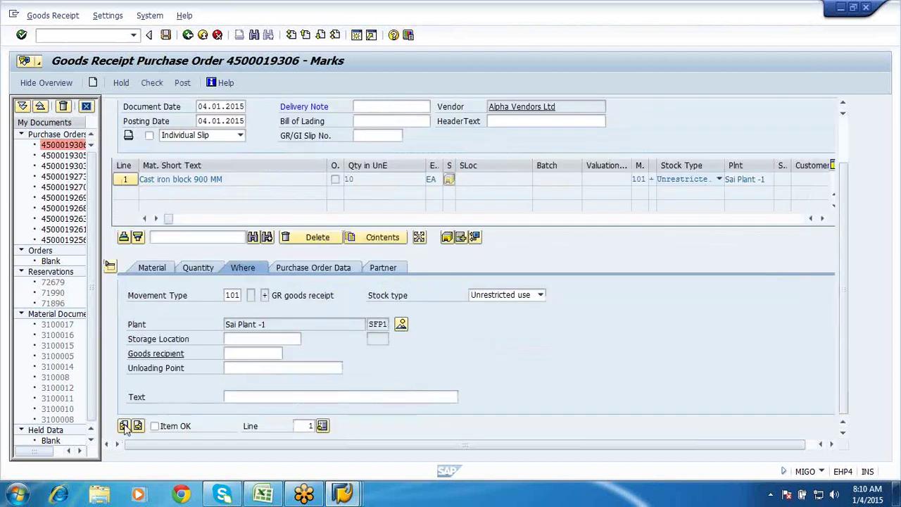
{"action": "left_click", "coordinate": [158, 426]}
{"action": "left_click", "coordinate": [157, 426]}
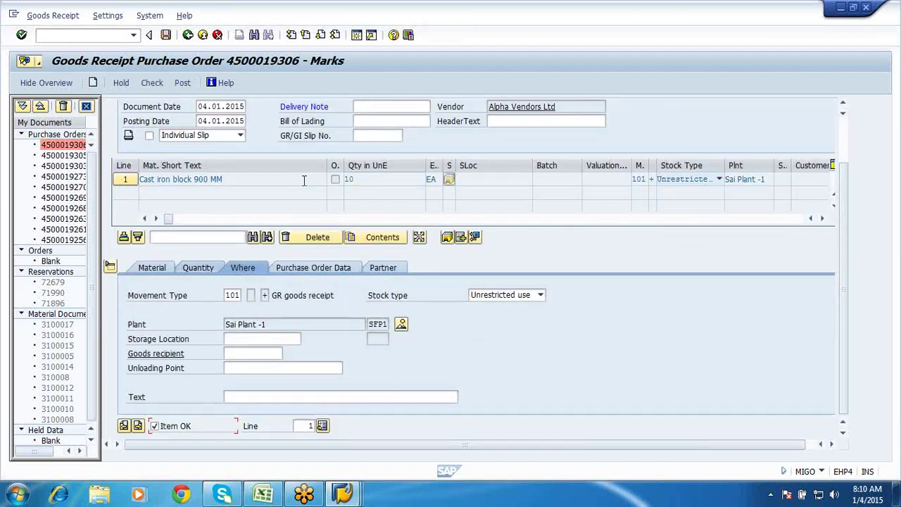
{"action": "double_click", "coordinate": [375, 108]}
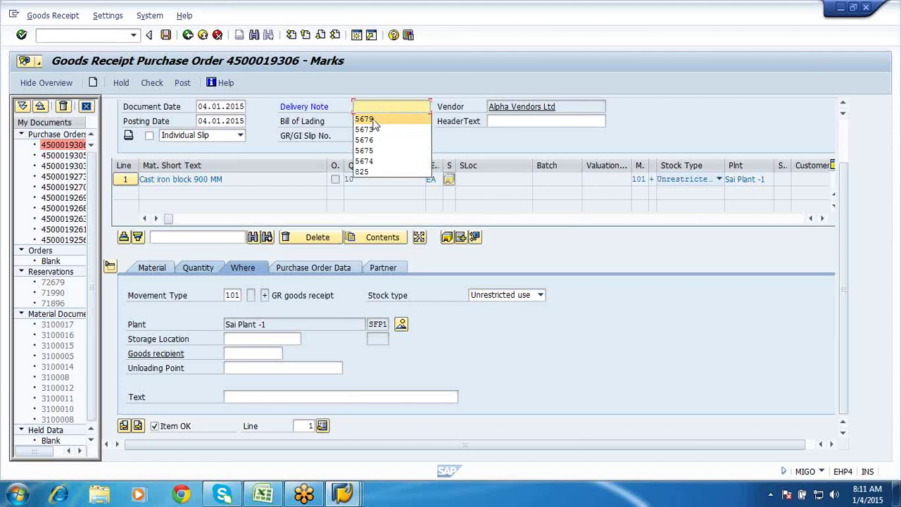
{"action": "left_click", "coordinate": [374, 119]}
{"action": "left_click", "coordinate": [152, 83]}
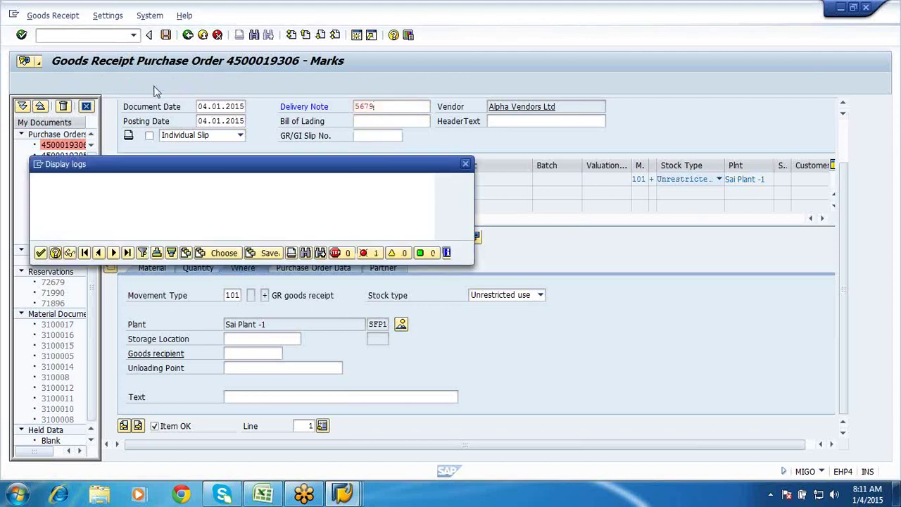
{"action": "left_click", "coordinate": [40, 252]}
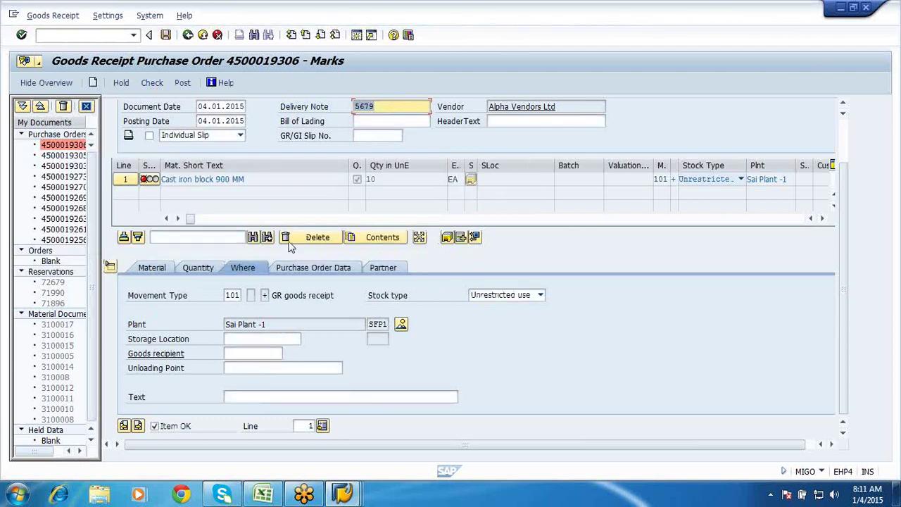
Step: Set the item's storage location to sfrm, then recheck and post the goods receipt
{"action": "left_click", "coordinate": [250, 343]}
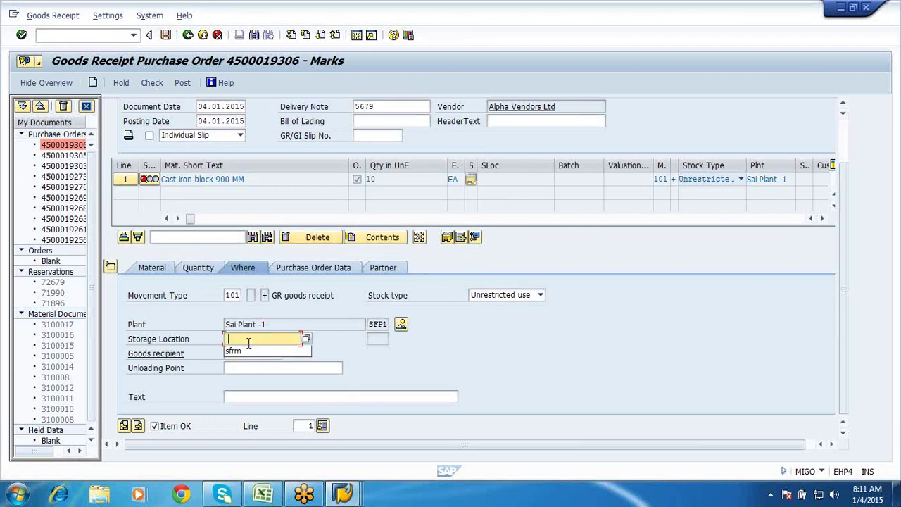
{"action": "left_click", "coordinate": [248, 352]}
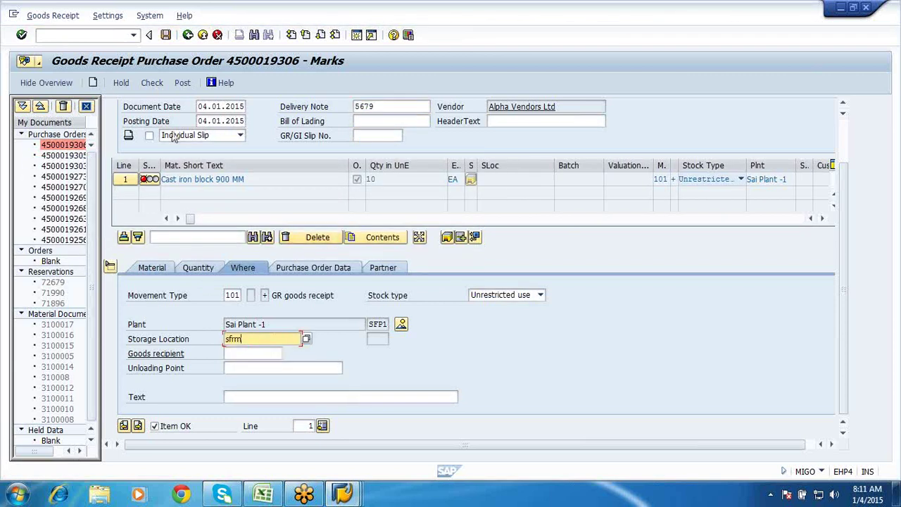
{"action": "left_click", "coordinate": [154, 83]}
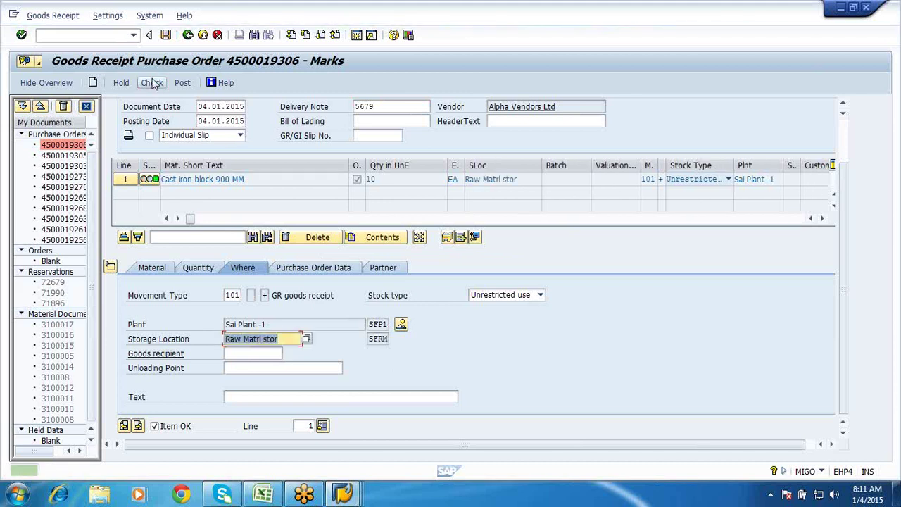
{"action": "left_click", "coordinate": [182, 85]}
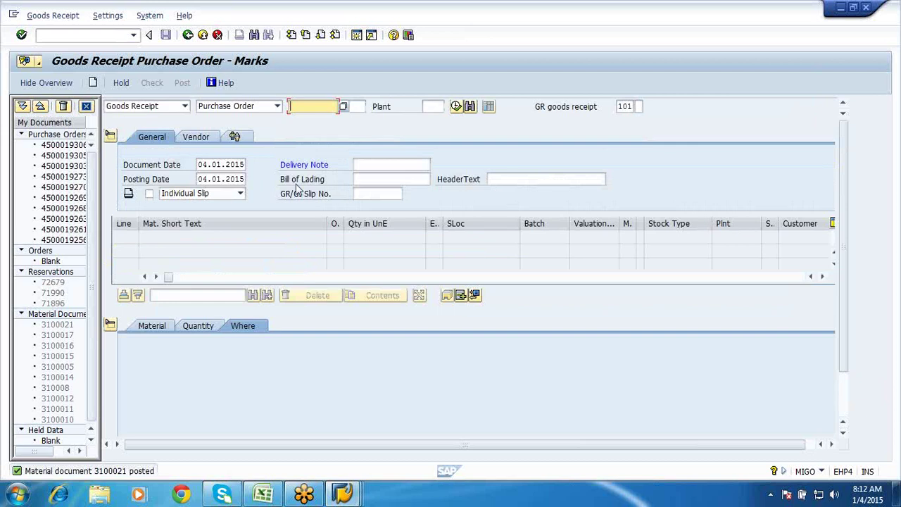
Step: Switch the goods movement action to Display to view the posted material document
{"action": "left_click", "coordinate": [185, 106]}
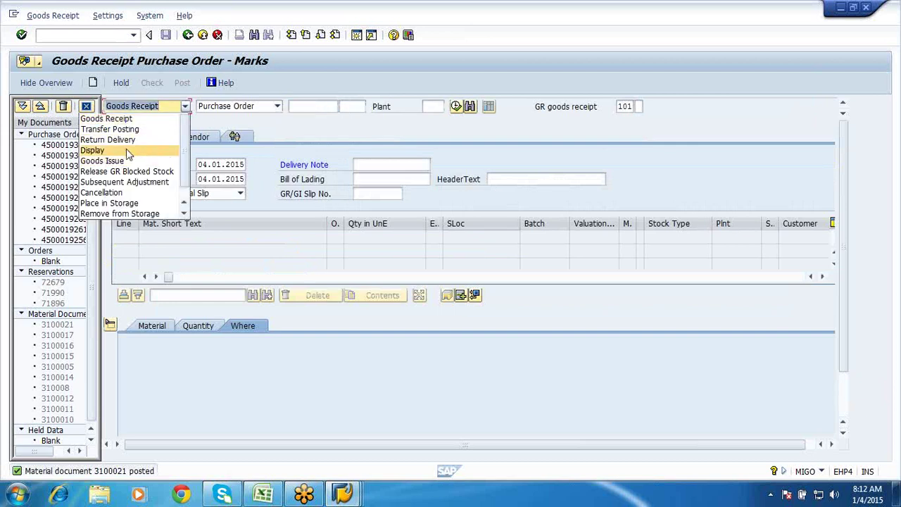
{"action": "left_click", "coordinate": [127, 150]}
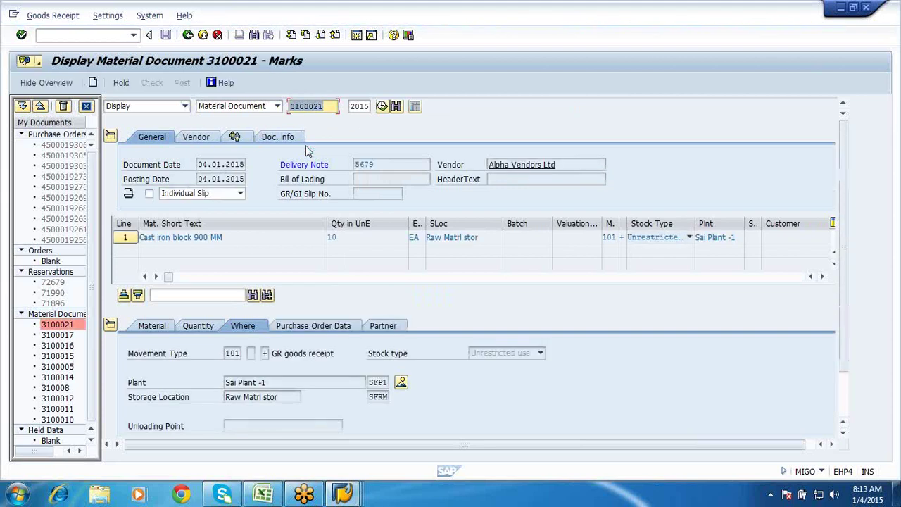
Step: Open the accounting document from the material document's FI documents and examine its BSX, WRX and PRD lines
{"action": "left_click", "coordinate": [291, 138]}
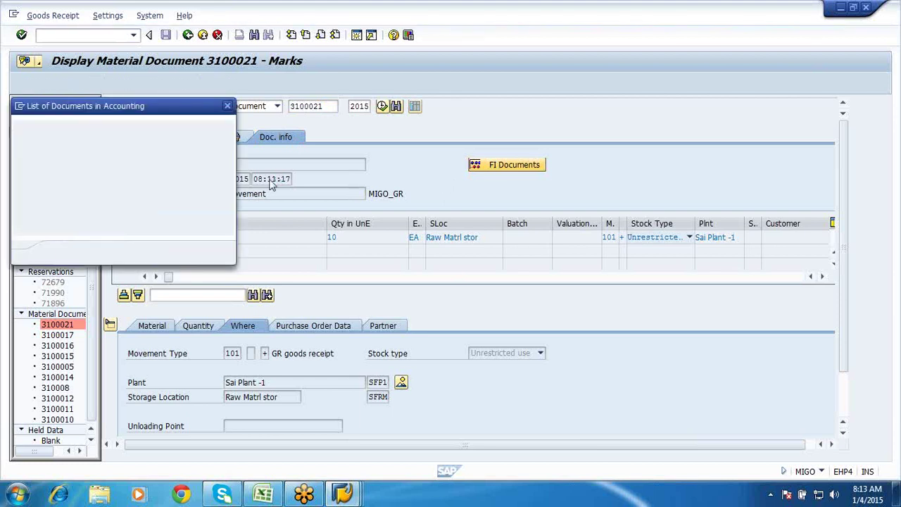
{"action": "double_click", "coordinate": [119, 162]}
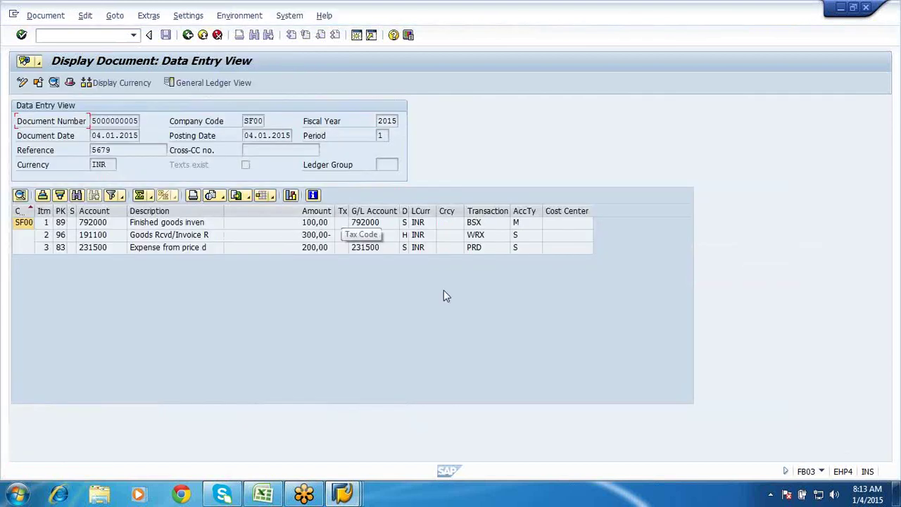
{"action": "left_click", "coordinate": [496, 241]}
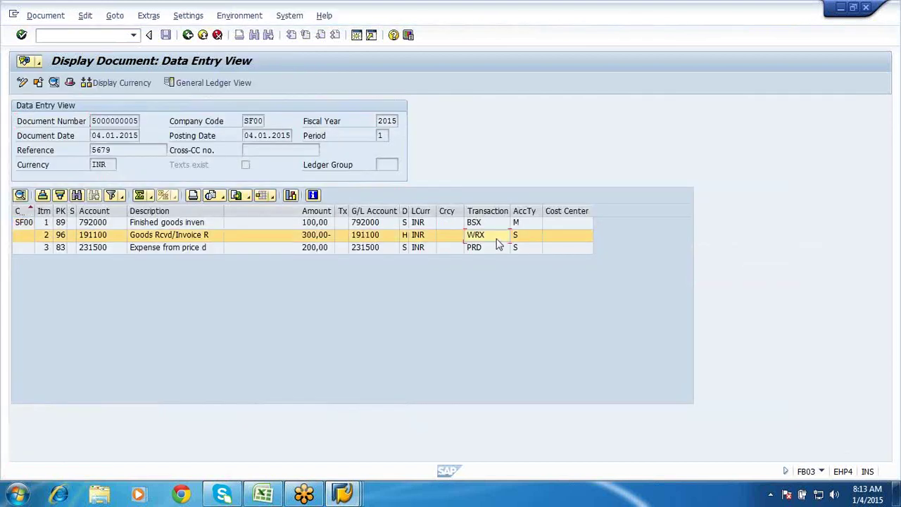
{"action": "left_click", "coordinate": [485, 224]}
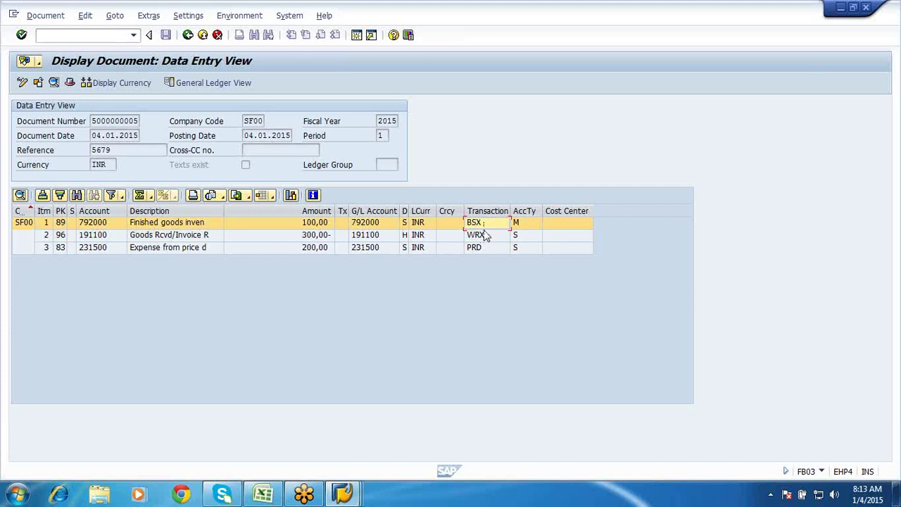
{"action": "left_click", "coordinate": [486, 236]}
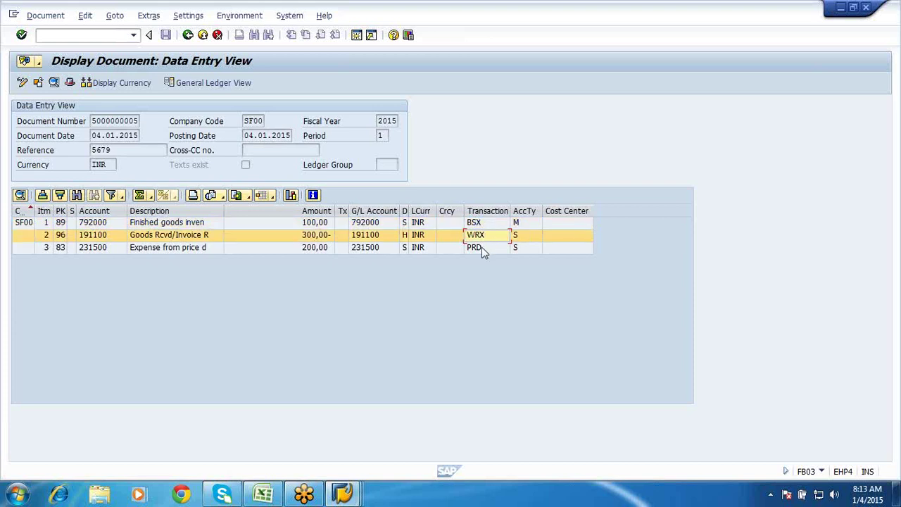
{"action": "left_click", "coordinate": [482, 248]}
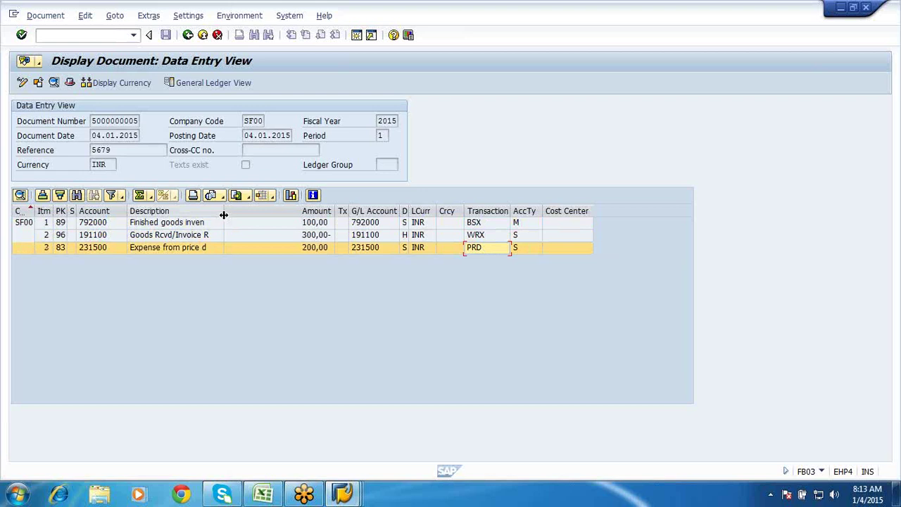
Step: Widen the Description column, compare the WRX, PRD and BSX lines again, and close the accounting document and its document list
{"action": "left_click_drag", "start_coordinate": [223, 215], "coordinate": [288, 215]}
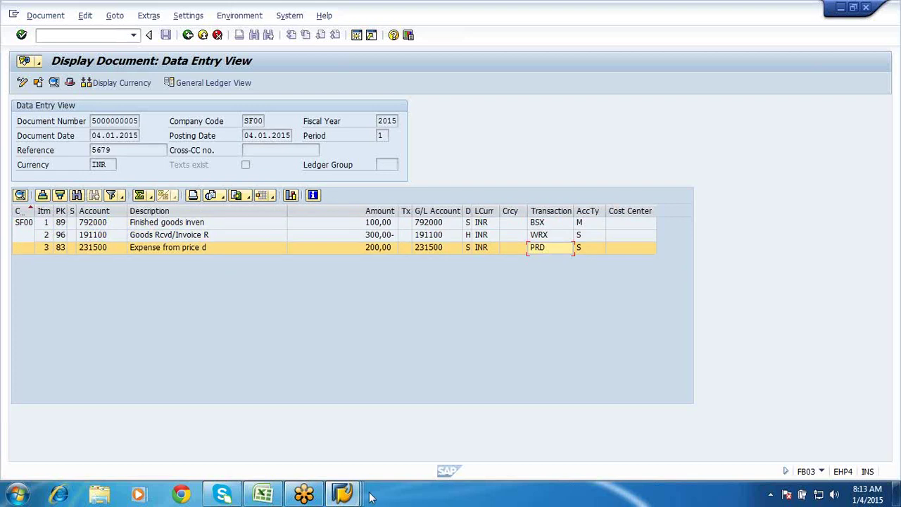
{"action": "left_click", "coordinate": [546, 238]}
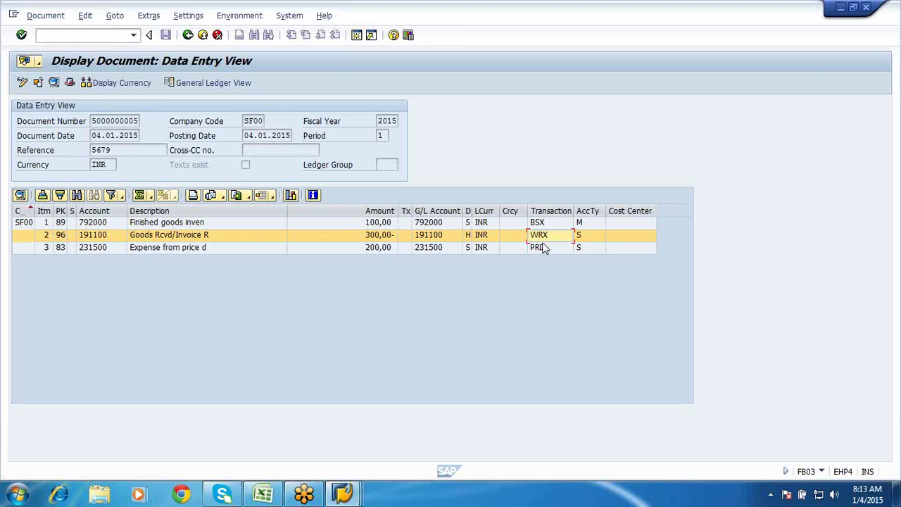
{"action": "left_click", "coordinate": [543, 250]}
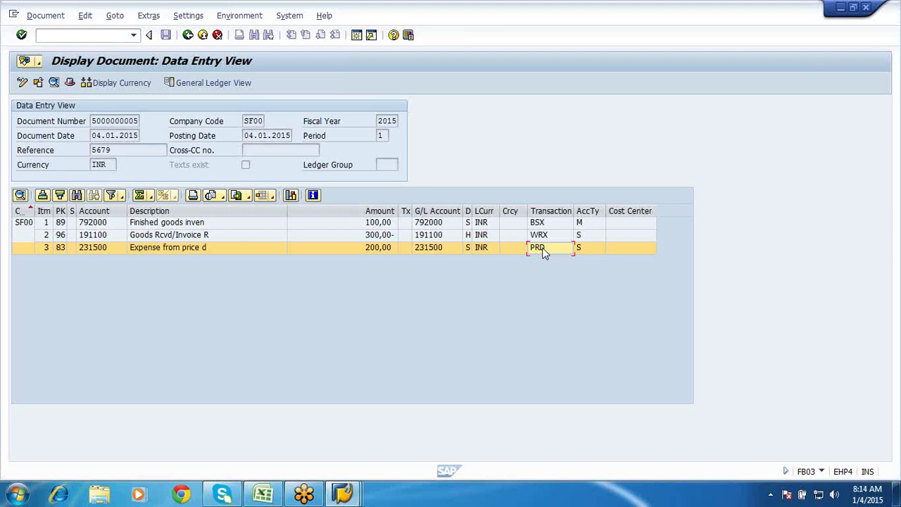
{"action": "left_click", "coordinate": [539, 224]}
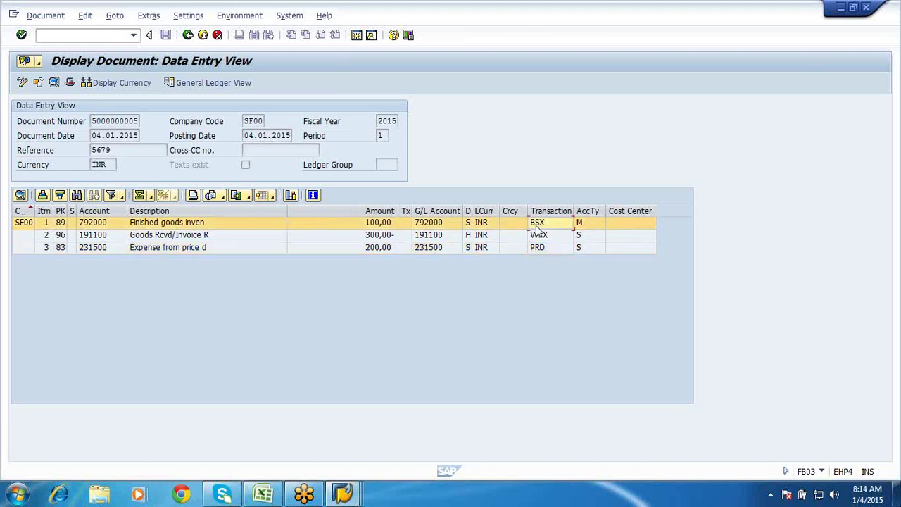
{"action": "key", "text": "Down"}
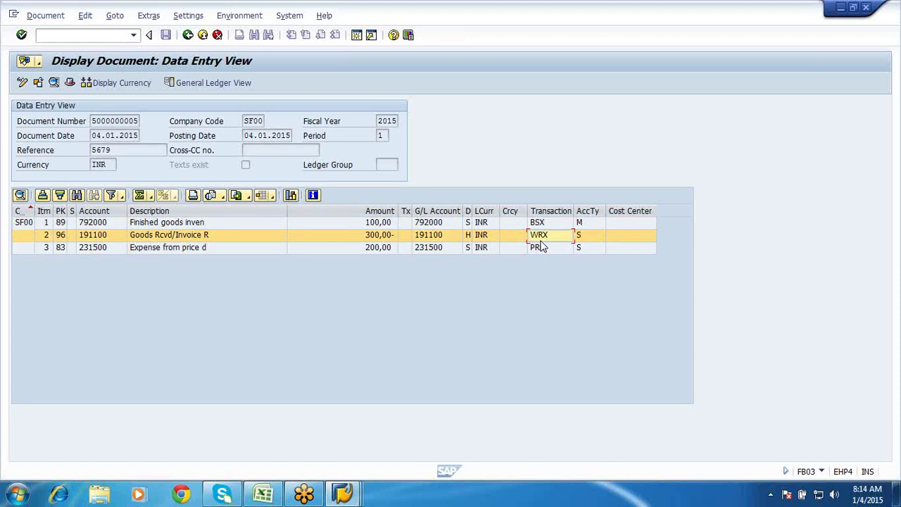
{"action": "left_click", "coordinate": [896, 31]}
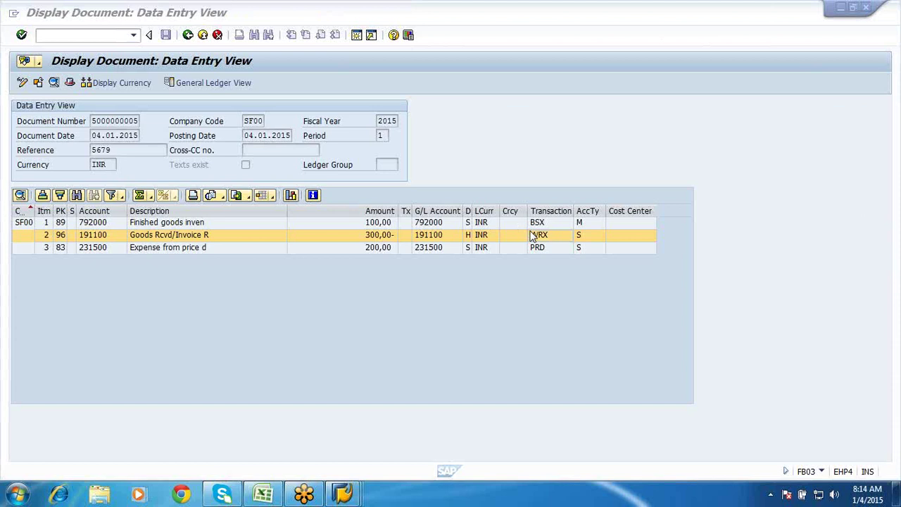
{"action": "left_click", "coordinate": [188, 35]}
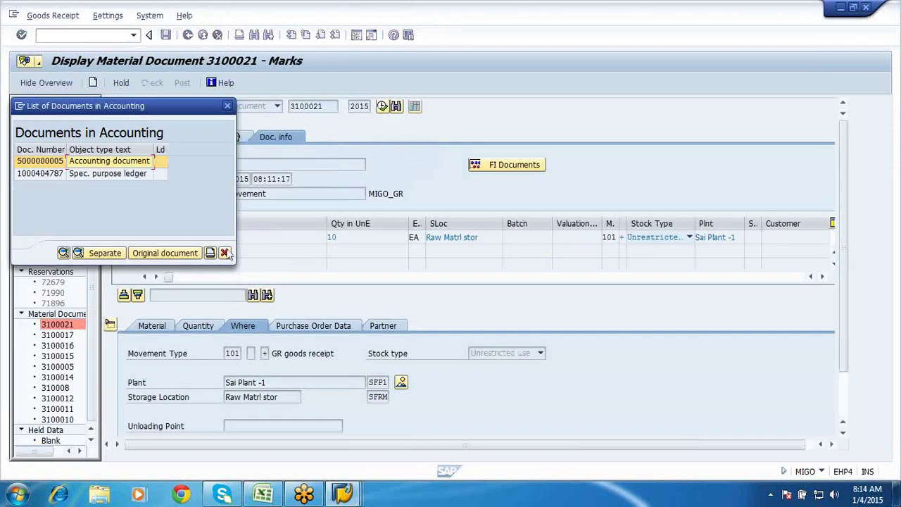
{"action": "left_click", "coordinate": [225, 253]}
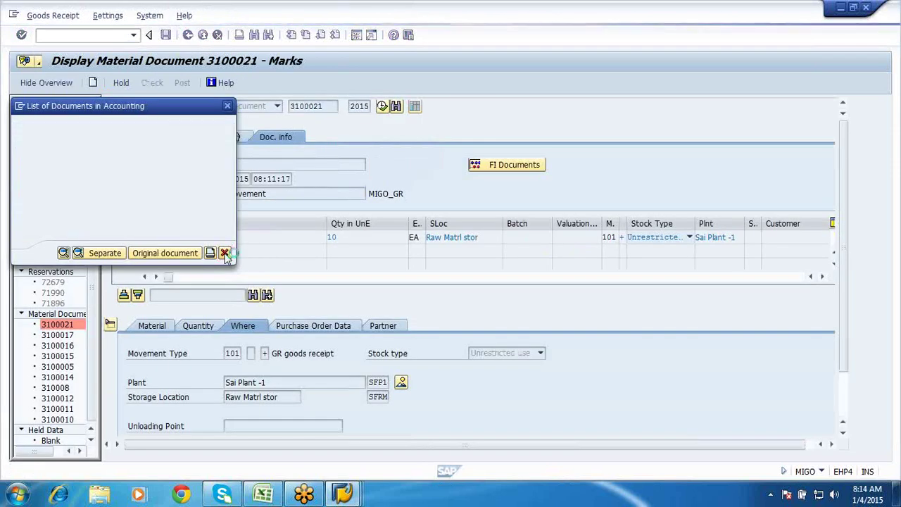
Step: Switch to the P2P Syllabus.xls workbook in Excel and enter "PO for matrl A" in cell D56 of Sheet12
{"action": "left_click", "coordinate": [266, 494]}
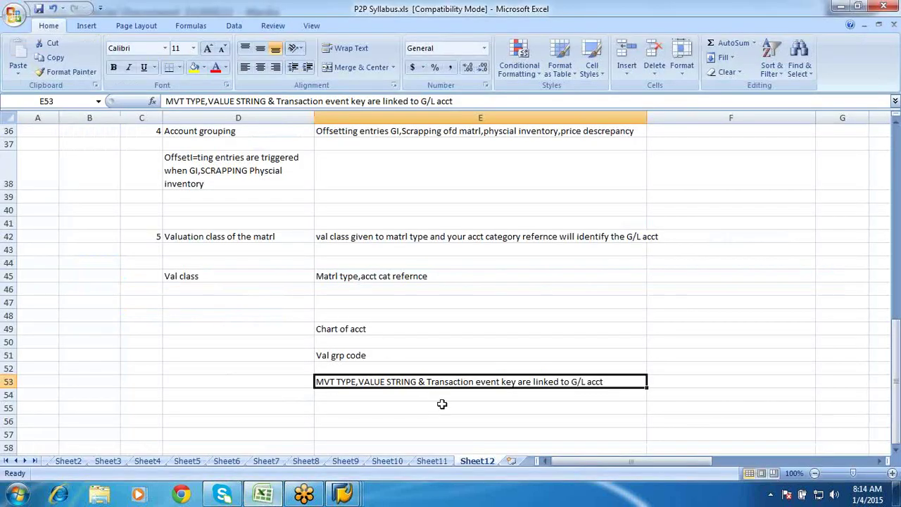
{"action": "scroll", "coordinate": [437, 398], "scroll_direction": "down", "scroll_amount": 9}
{"action": "scroll", "coordinate": [441, 404], "scroll_direction": "up", "scroll_amount": 5}
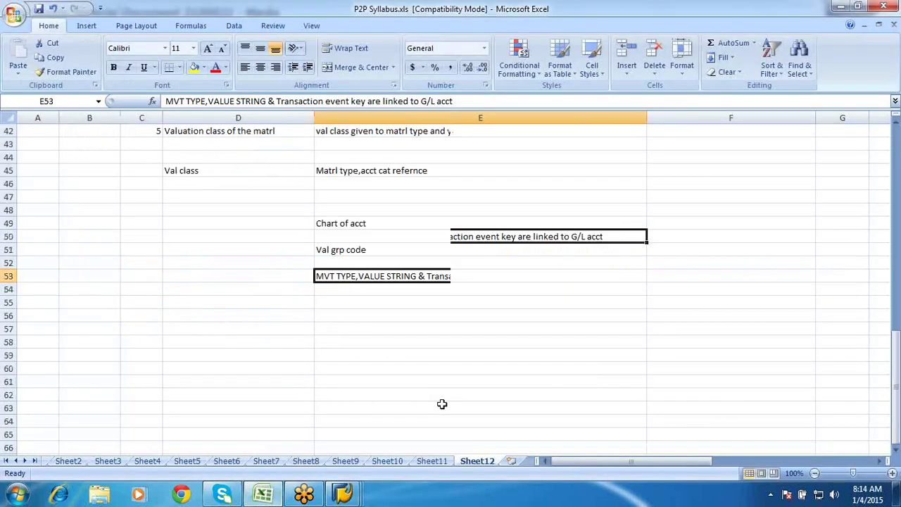
{"action": "scroll", "coordinate": [442, 405], "scroll_direction": "down", "scroll_amount": 2}
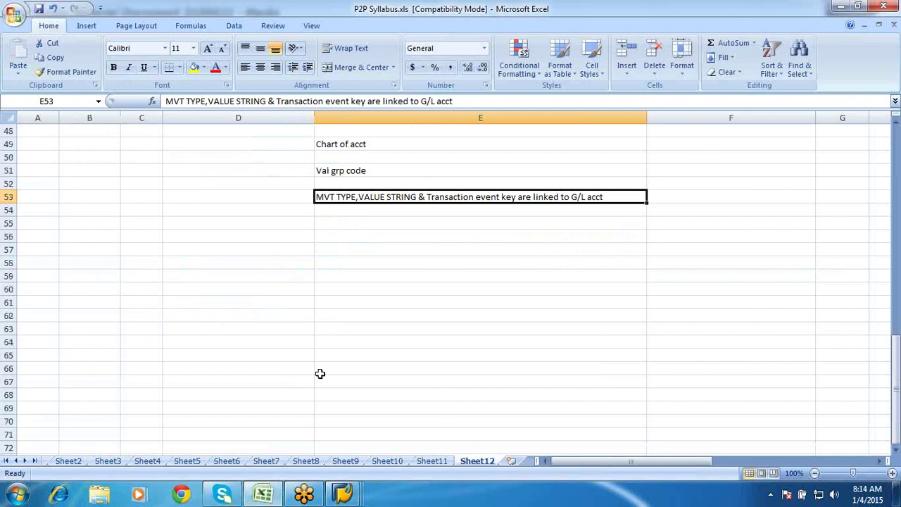
{"action": "left_click", "coordinate": [228, 235]}
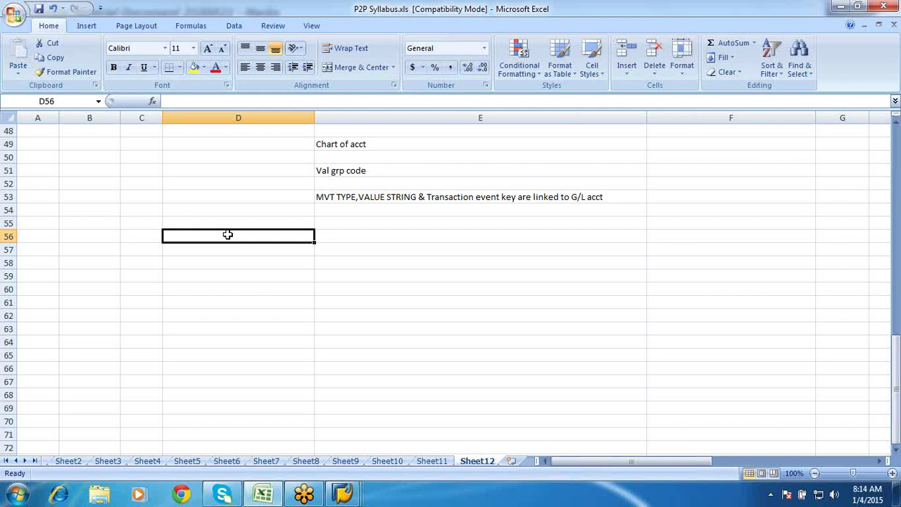
{"action": "type", "text": "P"}
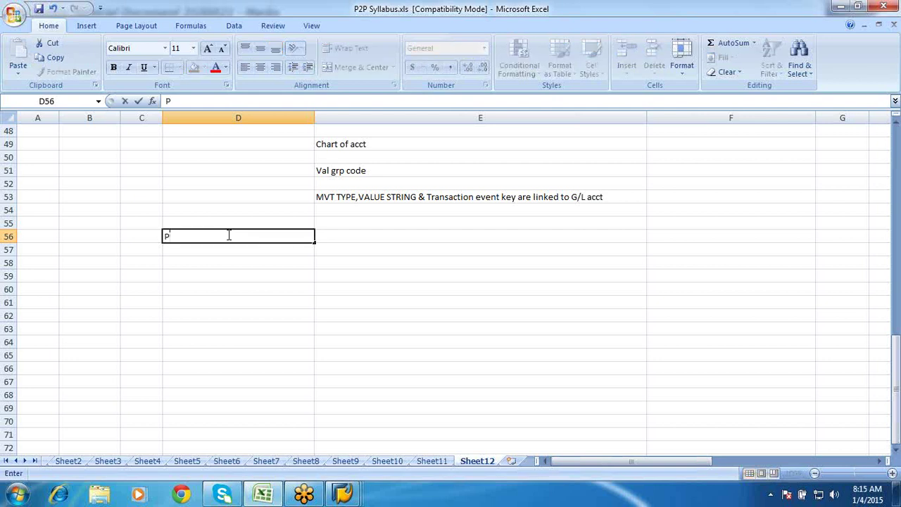
{"action": "type", "text": "O for matrl A"}
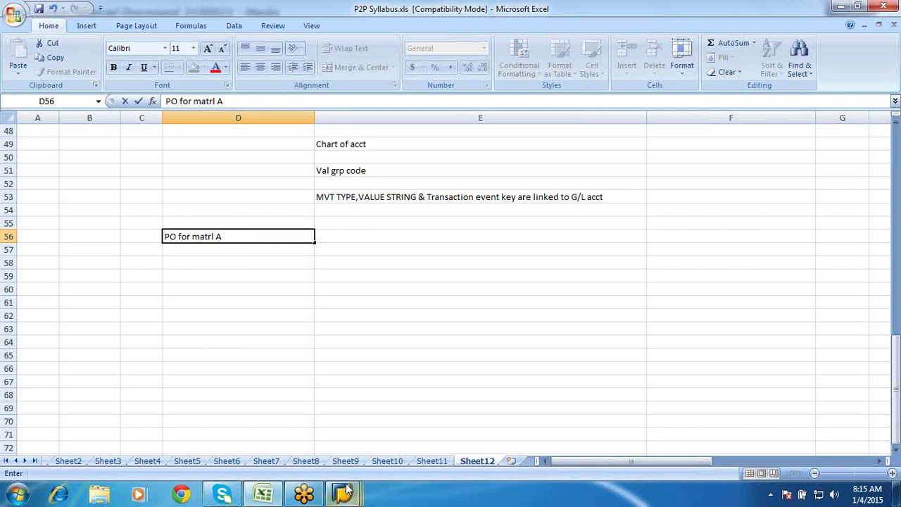
Step: Switch to the SAP automatic posting session, return to the IMG, and open the Configure Automatic Postings documentation in a maximized window
{"action": "mouse_move", "coordinate": [347, 489]}
{"action": "mouse_move", "coordinate": [485, 418]}
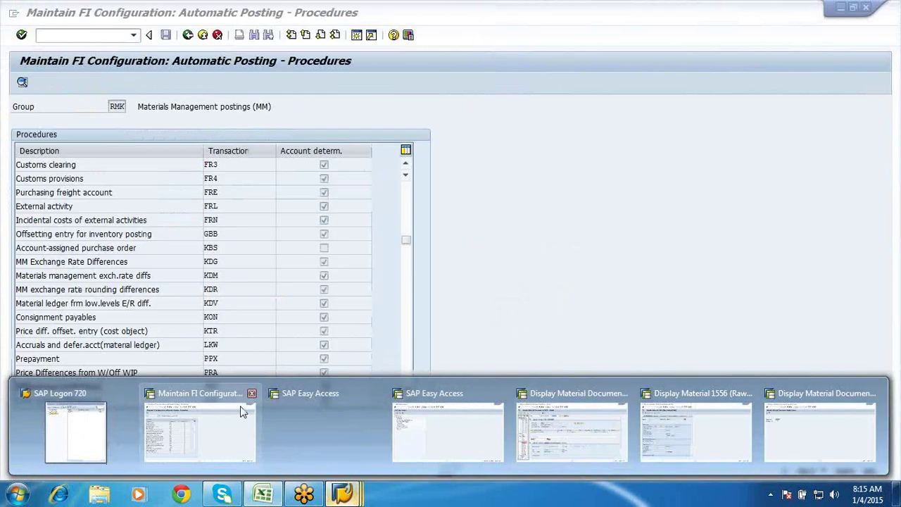
{"action": "left_click", "coordinate": [242, 414]}
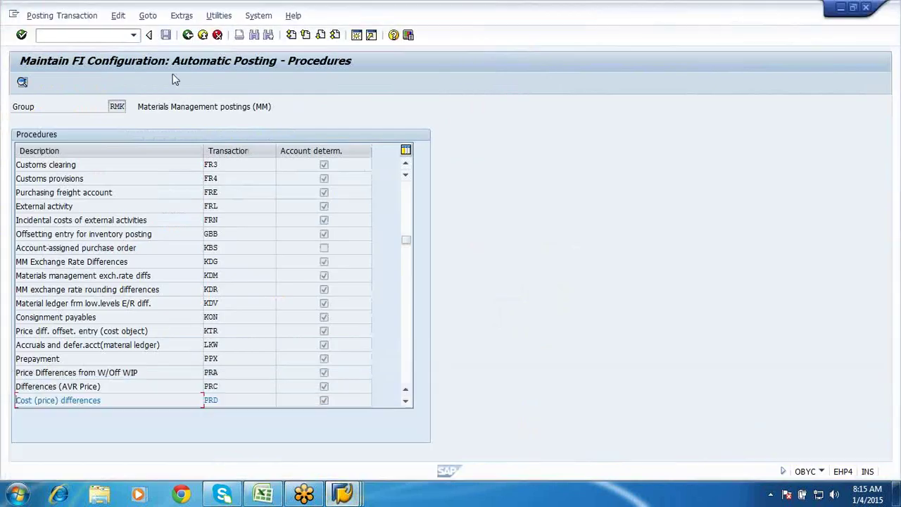
{"action": "left_click", "coordinate": [188, 35]}
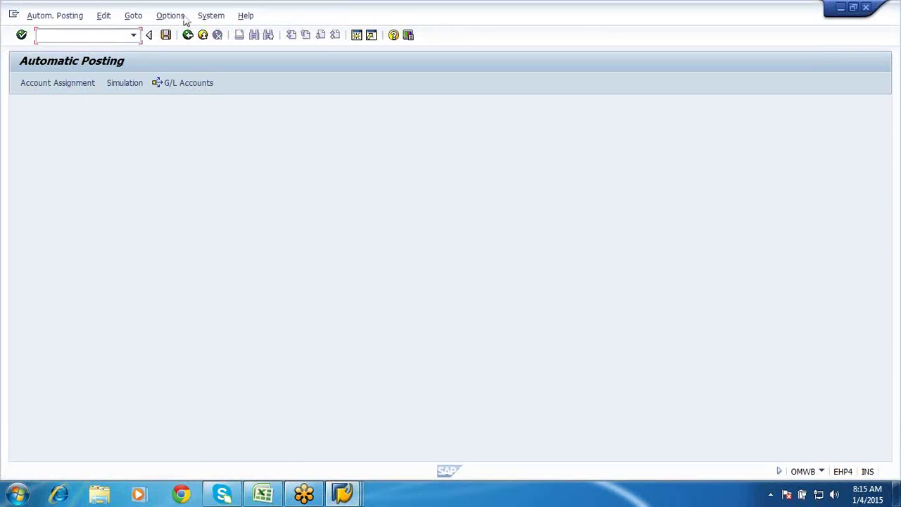
{"action": "left_click", "coordinate": [188, 35]}
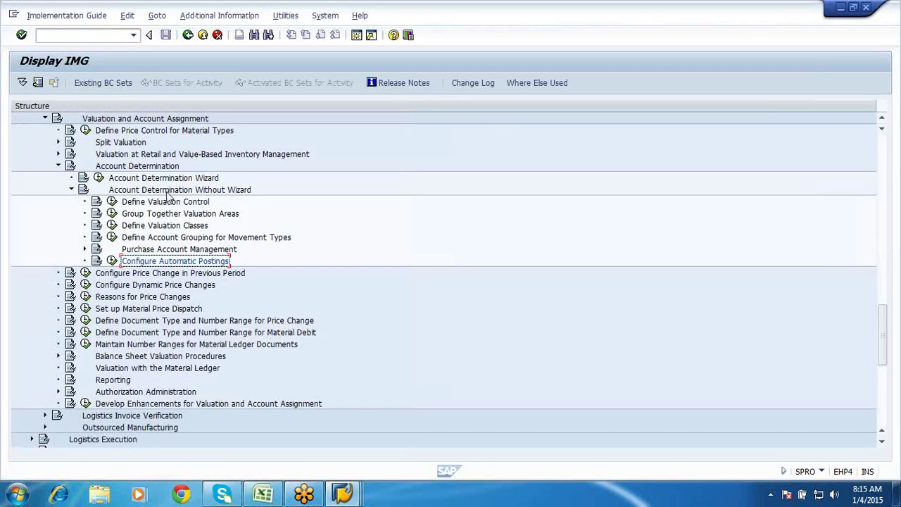
{"action": "left_click", "coordinate": [97, 263]}
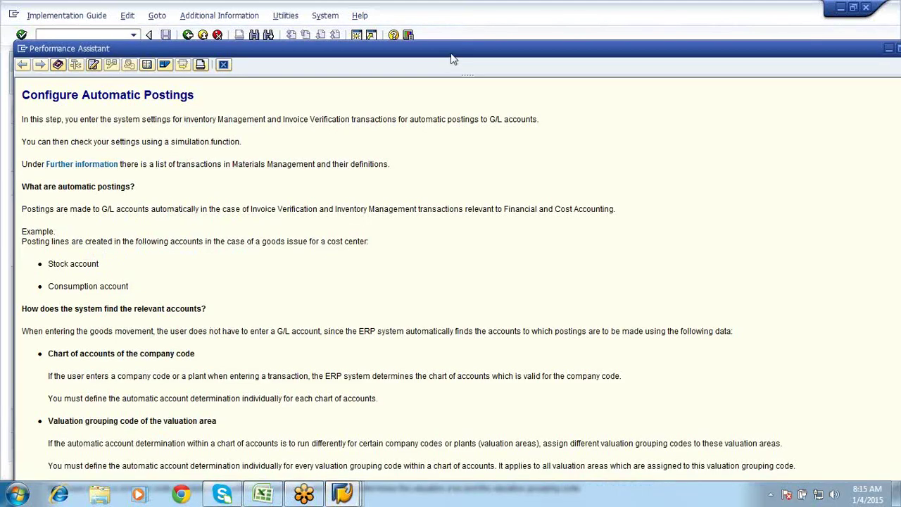
{"action": "double_click", "coordinate": [452, 54]}
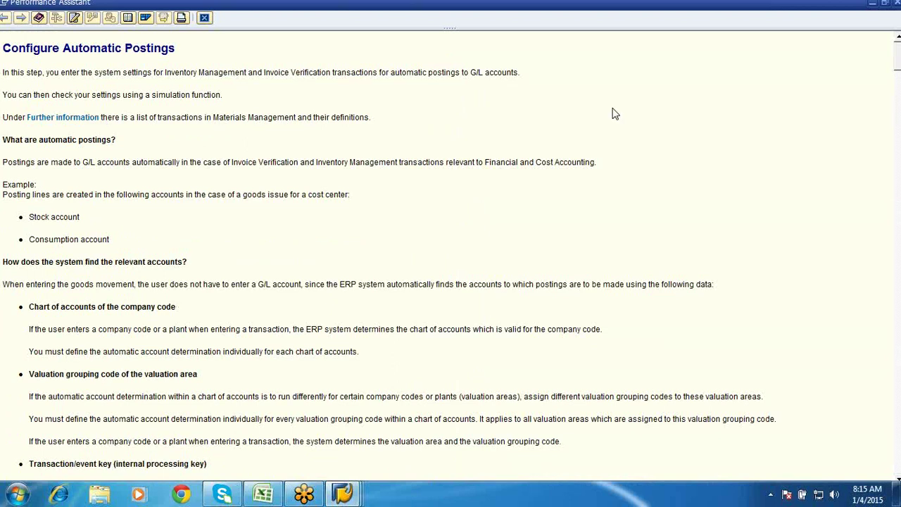
Step: Read through the Configure Automatic Postings documentation as far as the account groupings for Offsetting entry for stock posting (GBB)
{"action": "left_click", "coordinate": [898, 292]}
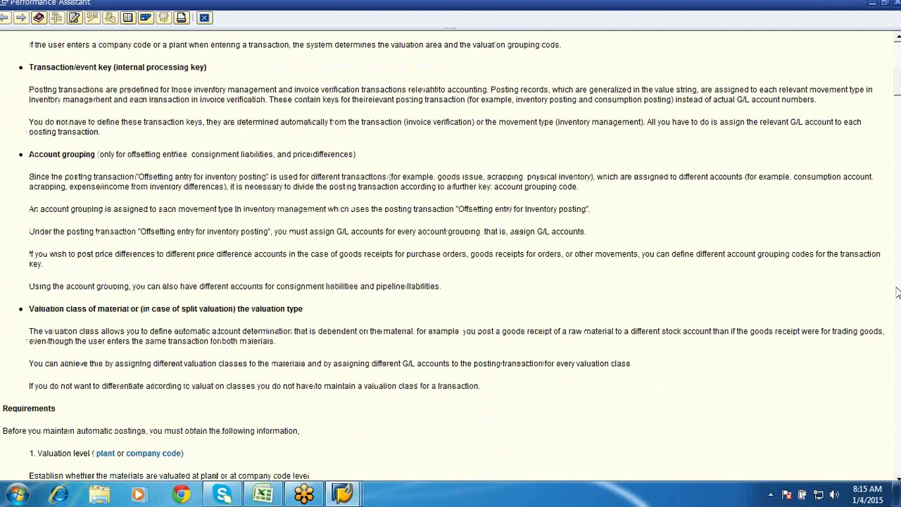
{"action": "left_click", "coordinate": [898, 292]}
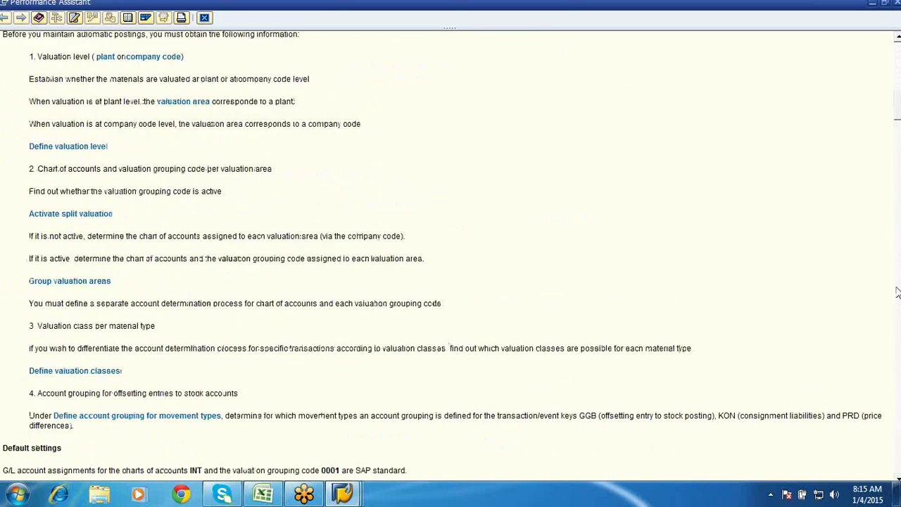
{"action": "left_click", "coordinate": [898, 293]}
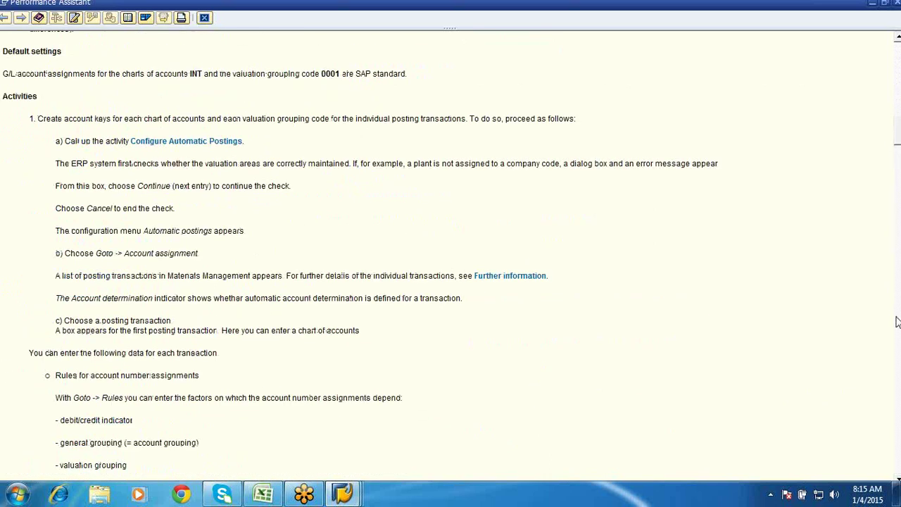
{"action": "left_click", "coordinate": [898, 322]}
{"action": "left_click", "coordinate": [897, 322]}
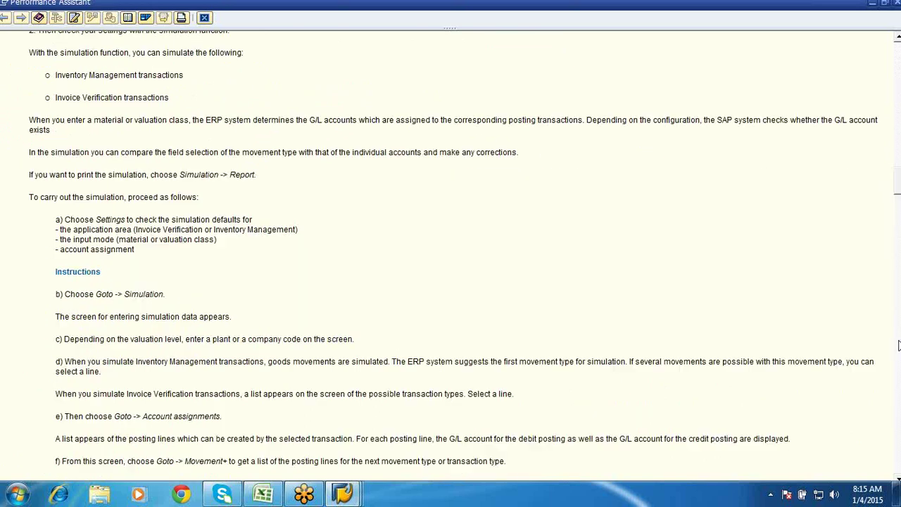
{"action": "left_click", "coordinate": [899, 397]}
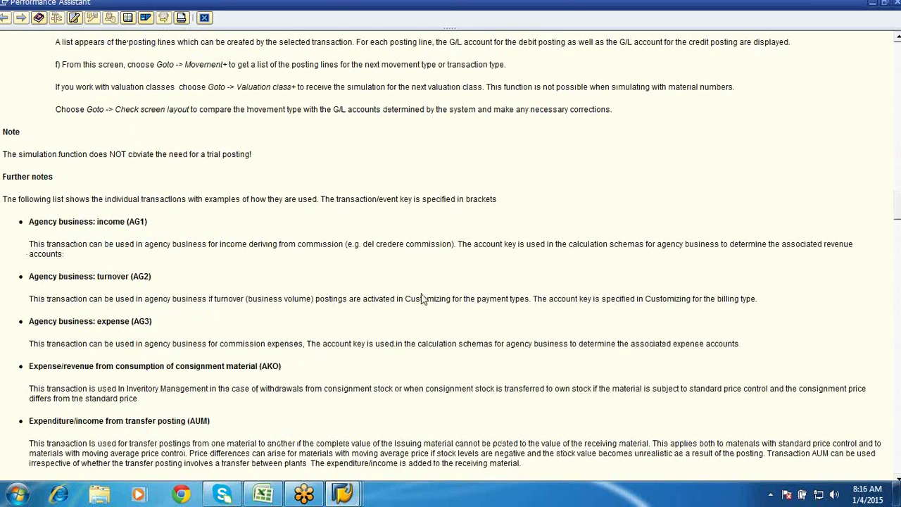
{"action": "scroll", "coordinate": [422, 299], "scroll_direction": "down", "scroll_amount": 5}
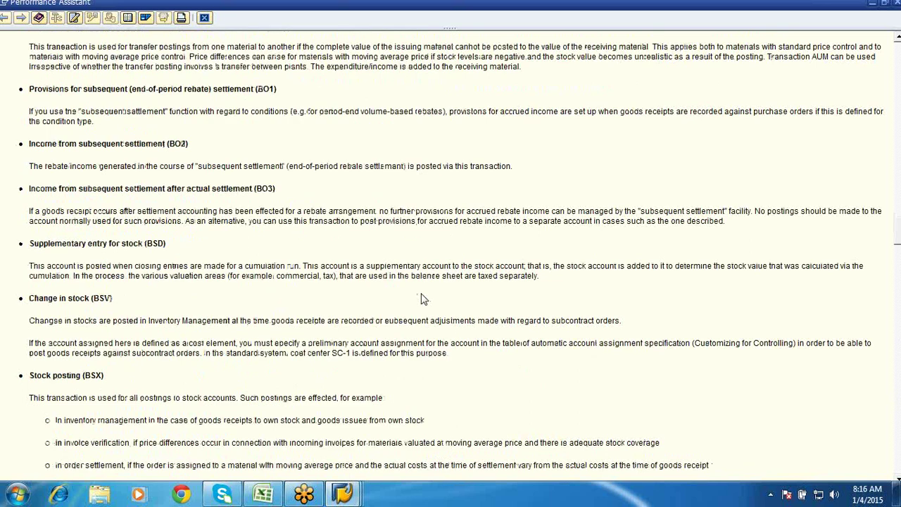
{"action": "scroll", "coordinate": [422, 300], "scroll_direction": "down", "scroll_amount": 5}
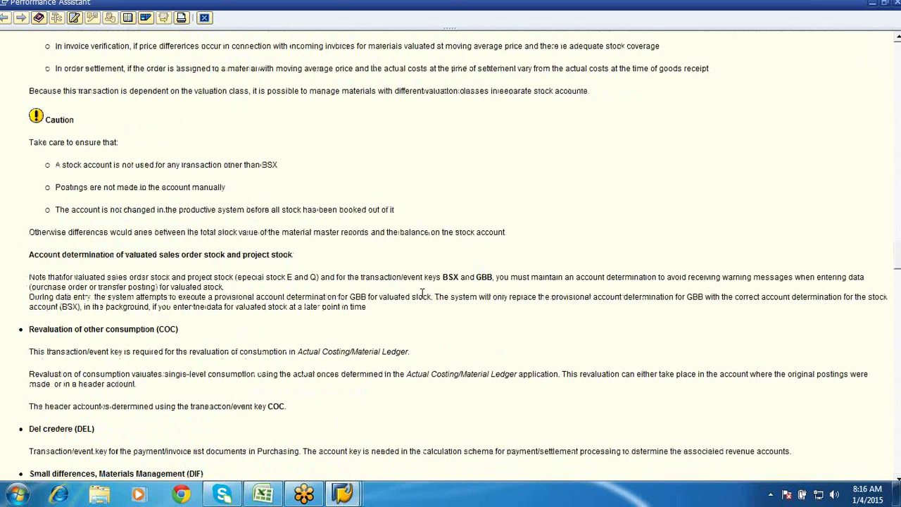
{"action": "scroll", "coordinate": [422, 296], "scroll_direction": "down", "scroll_amount": 5}
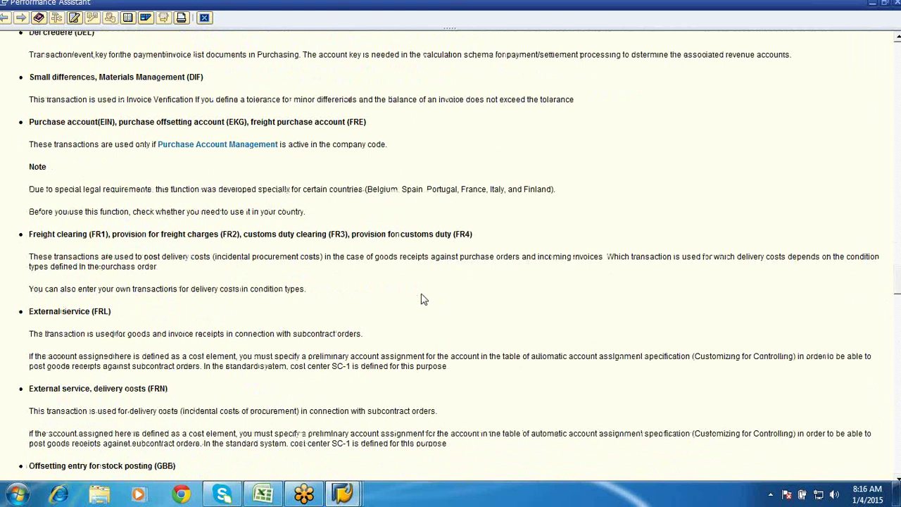
{"action": "scroll", "coordinate": [423, 299], "scroll_direction": "down", "scroll_amount": 5}
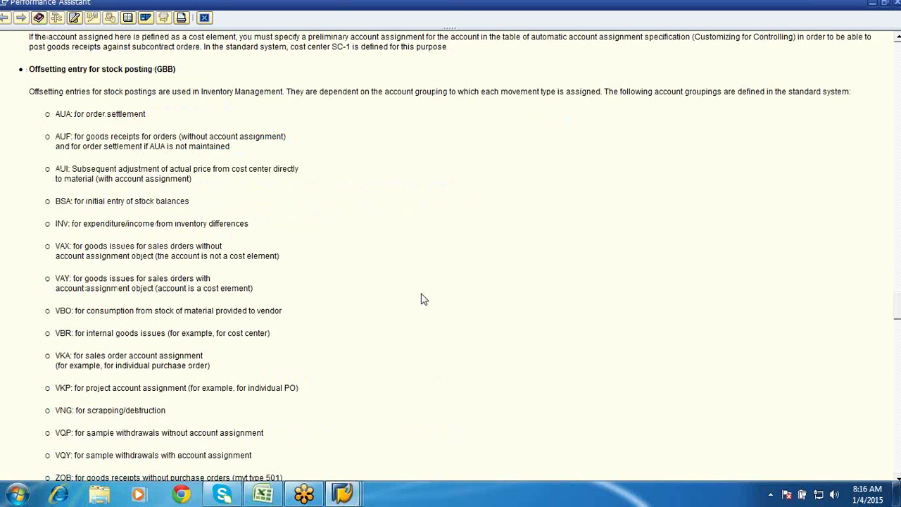
Step: Read on from the GBB account groupings to the Accruals and deferrals account (LKW) section, and close the documentation
{"action": "scroll", "coordinate": [422, 299], "scroll_direction": "down", "scroll_amount": 5}
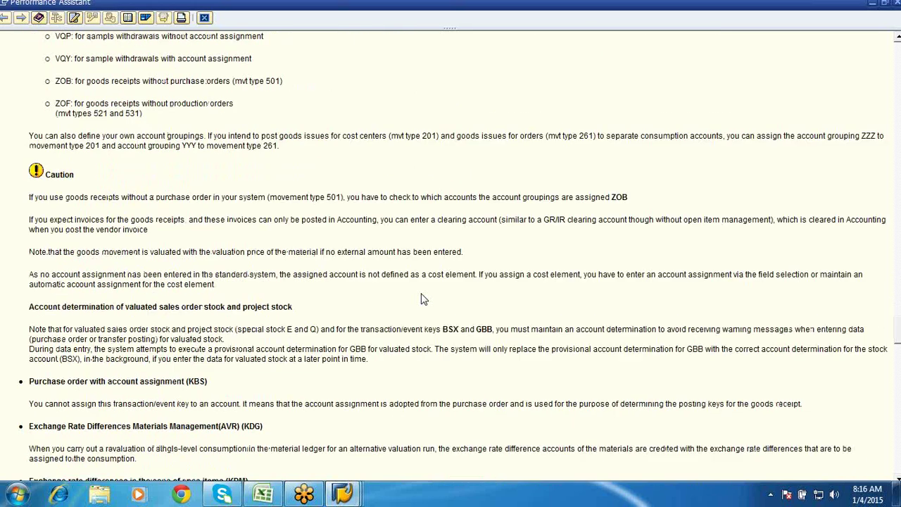
{"action": "scroll", "coordinate": [422, 299], "scroll_direction": "down", "scroll_amount": 5}
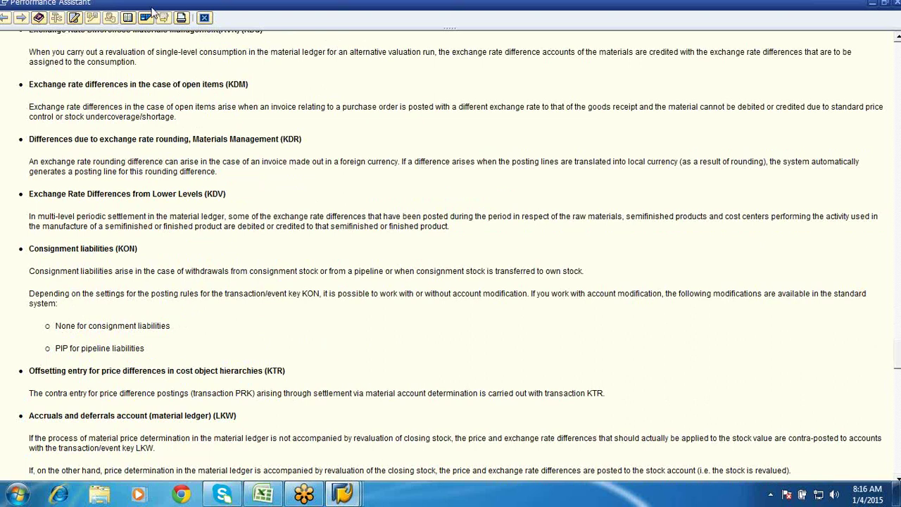
{"action": "left_click", "coordinate": [205, 17]}
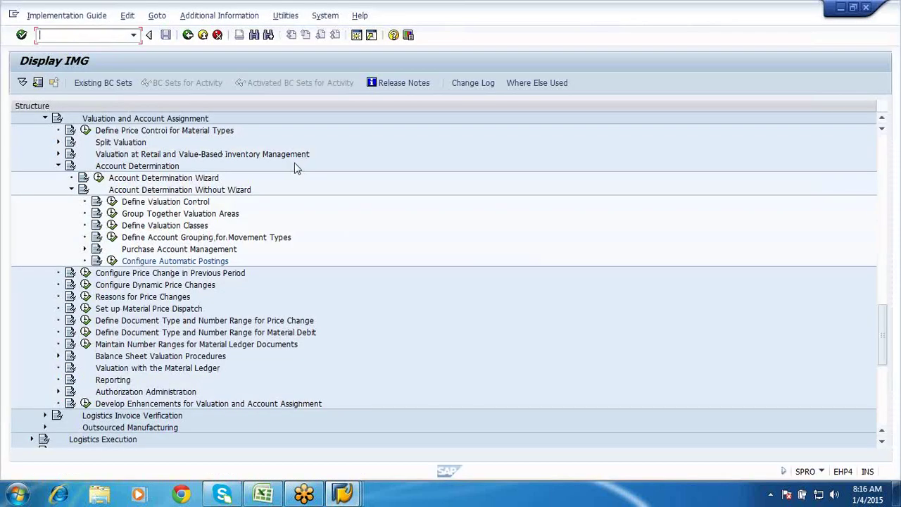
Step: Switch to the P2P Syllabus.xls workbook in Excel and change the text in cell D56 of Sheet12 to "matrl A 1pc = rs10"
{"action": "left_click", "coordinate": [264, 495]}
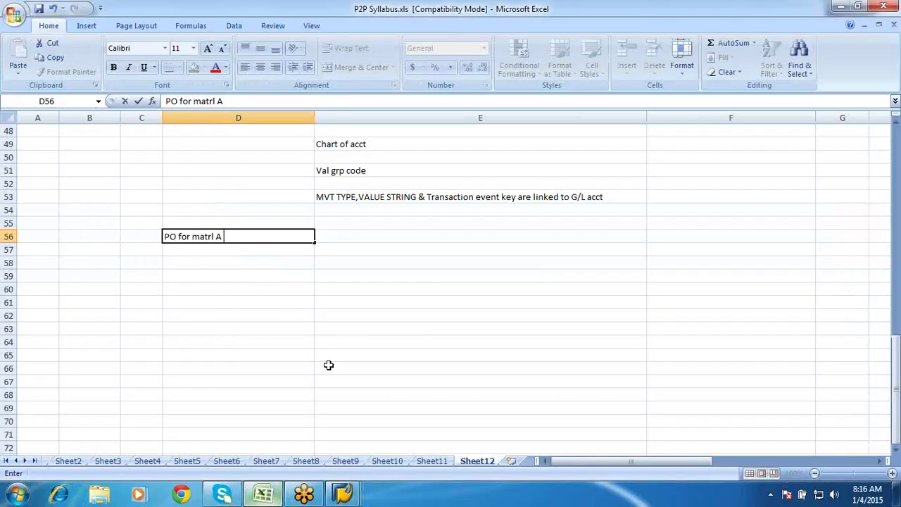
{"action": "left_click", "coordinate": [241, 248]}
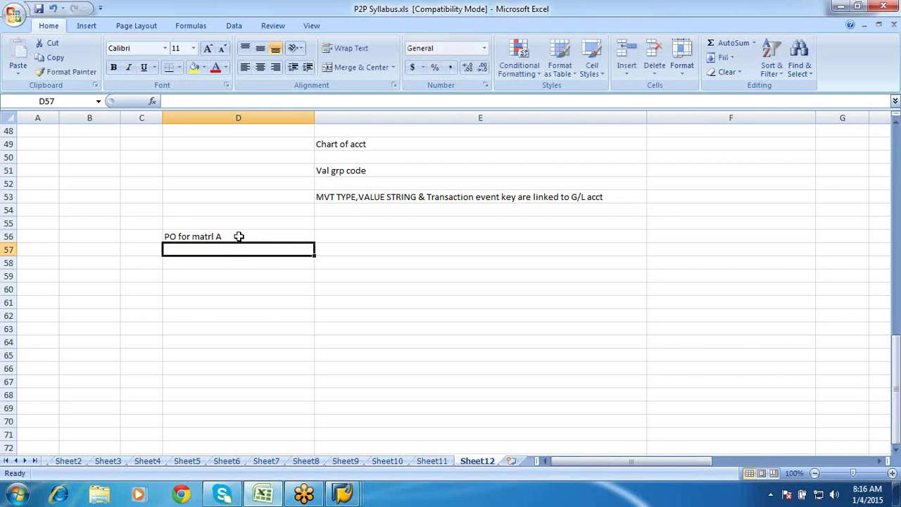
{"action": "double_click", "coordinate": [240, 236]}
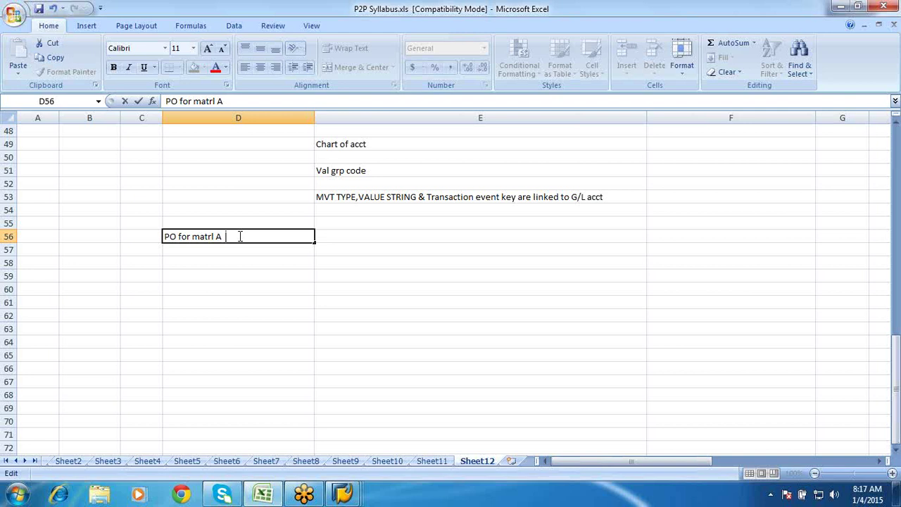
{"action": "type", "text": "1pc = rs10"}
{"action": "left_click", "coordinate": [193, 236]}
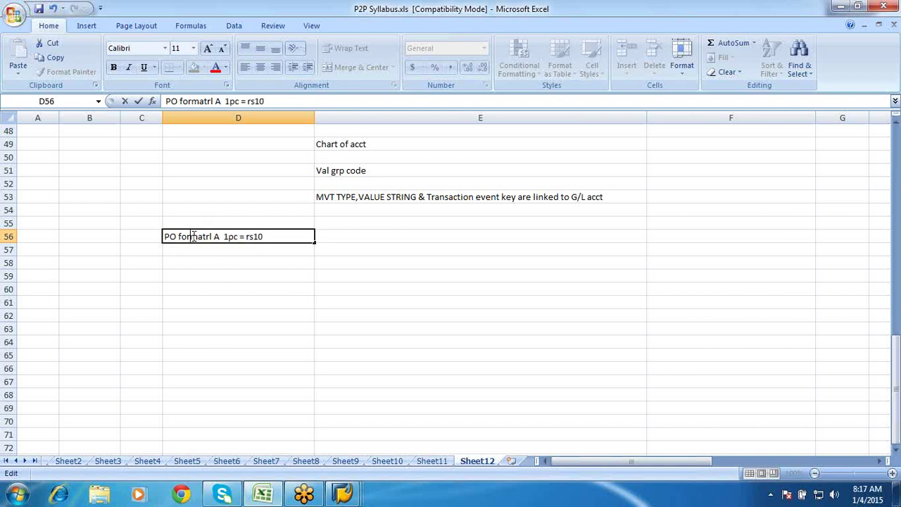
{"action": "key", "text": "BackSpace"}
{"action": "key", "text": "BackSpace"}
{"action": "key", "text": "BackSpace"}
{"action": "key", "text": "BackSpace"}
{"action": "key", "text": "BackSpace"}
{"action": "key", "text": "BackSpace"}
{"action": "key", "text": "BackSpace"}
Step: Enter the purchase order quantity note "PO =10PCS" in cell D59
{"action": "left_click", "coordinate": [197, 280]}
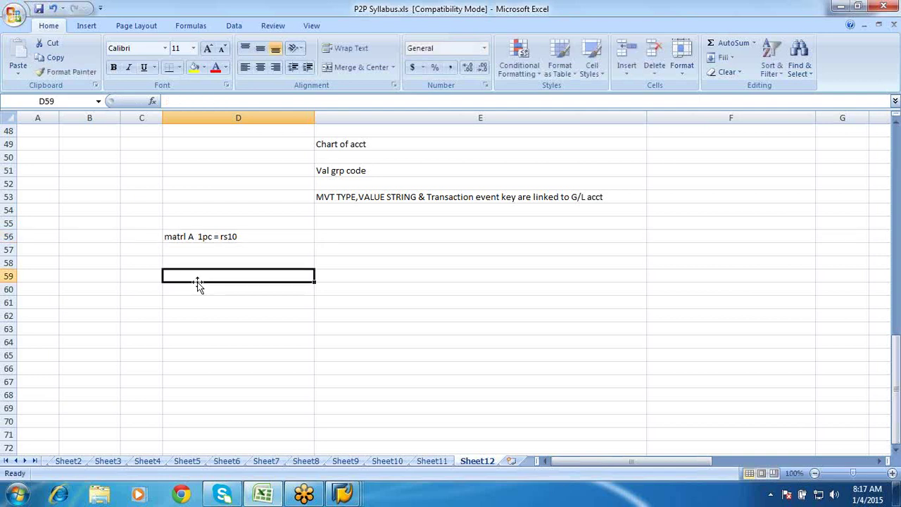
{"action": "type", "text": "Po"}
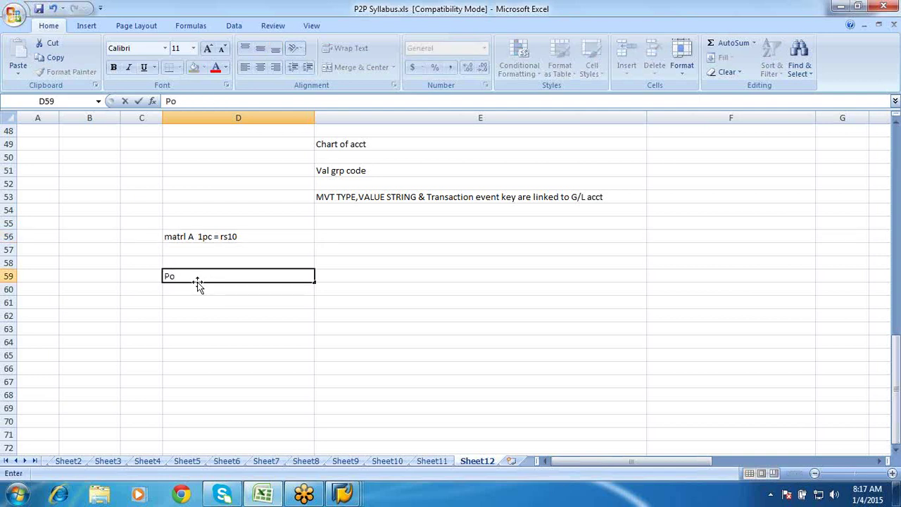
{"action": "key", "text": "BackSpace"}
{"action": "type", "text": "0"}
{"action": "key", "text": "BackSpace"}
{"action": "type", "text": "O =10PCS"}
{"action": "left_click", "coordinate": [197, 292]}
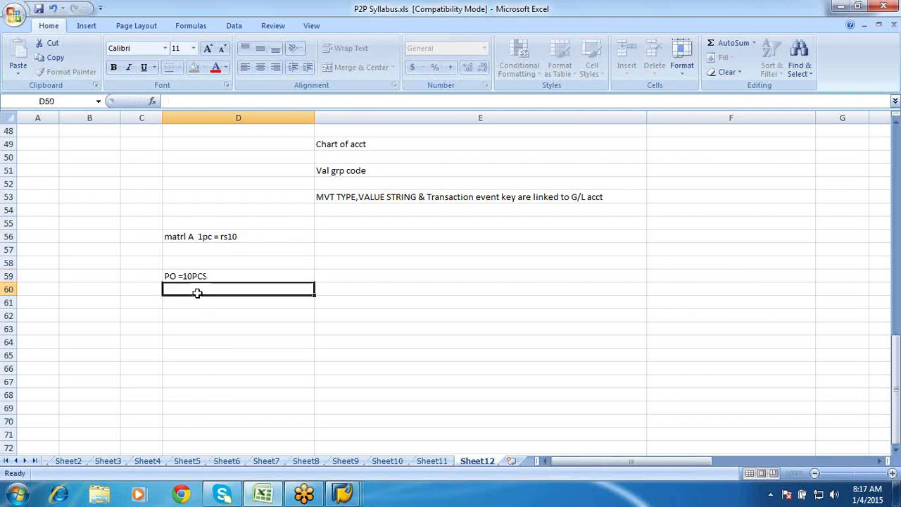
Step: Enter the order value note "100 is value of PO" in cell D61
{"action": "left_click", "coordinate": [196, 299]}
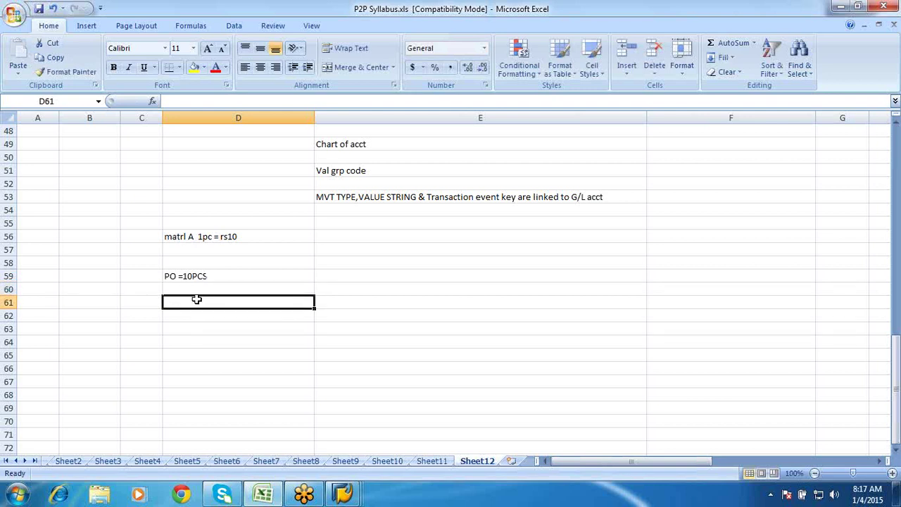
{"action": "type", "text": "1000"}
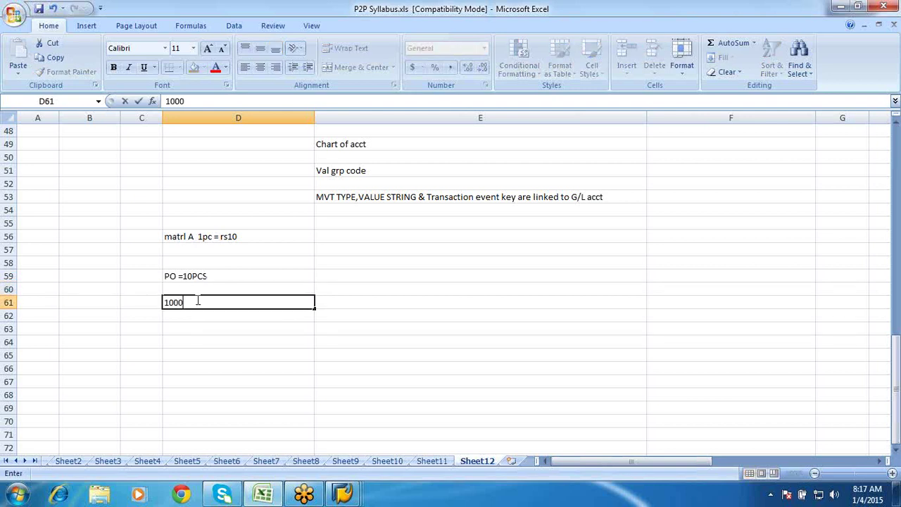
{"action": "key", "text": "BackSpace"}
{"action": "type", "text": "is value of PO"}
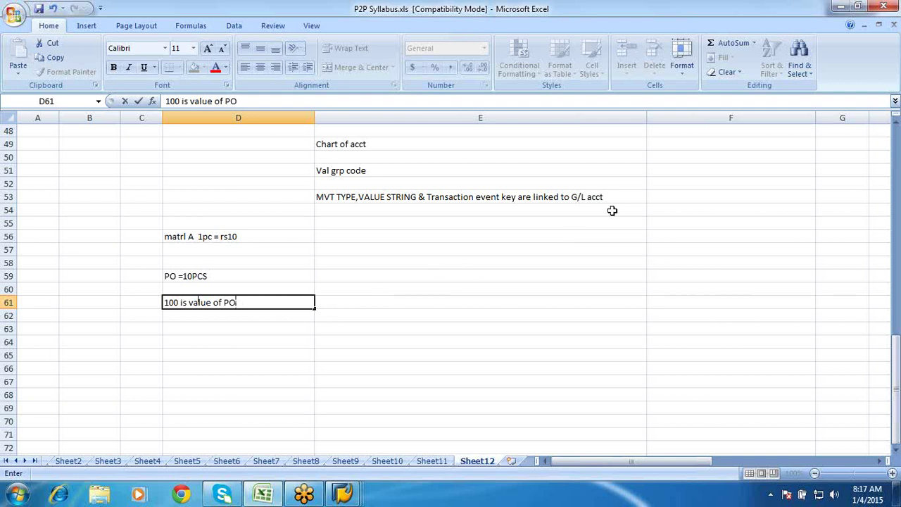
Step: Enter the column headings "Inventory Posting" in cell D65 and "Invoice posting" in cell E65
{"action": "scroll", "coordinate": [378, 322], "scroll_direction": "down", "scroll_amount": 3}
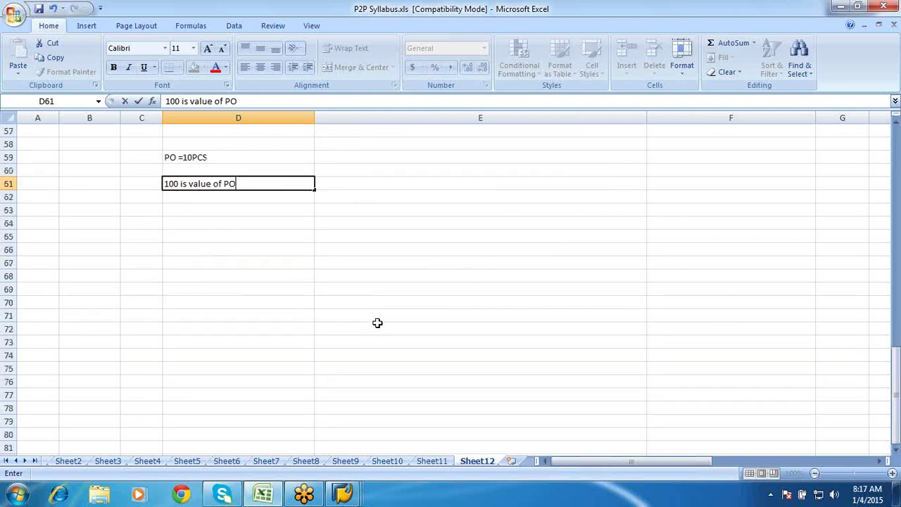
{"action": "left_click", "coordinate": [96, 235]}
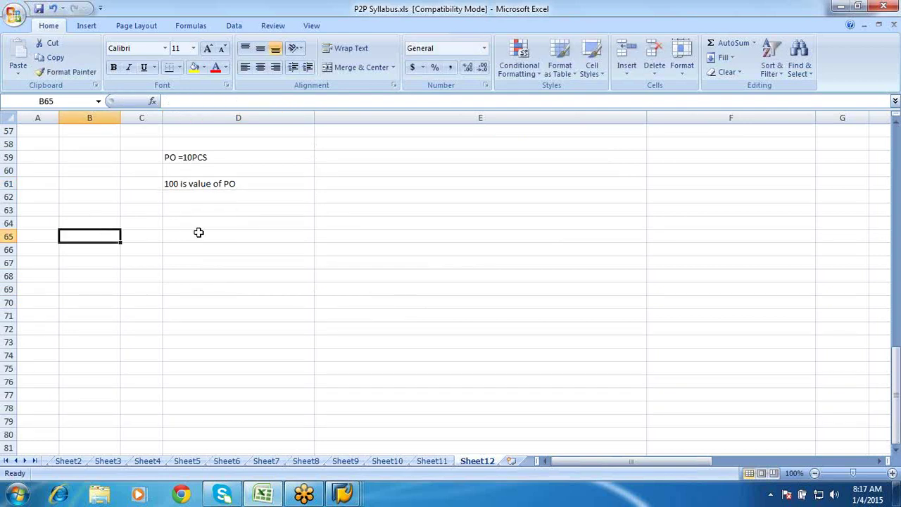
{"action": "left_click", "coordinate": [176, 236]}
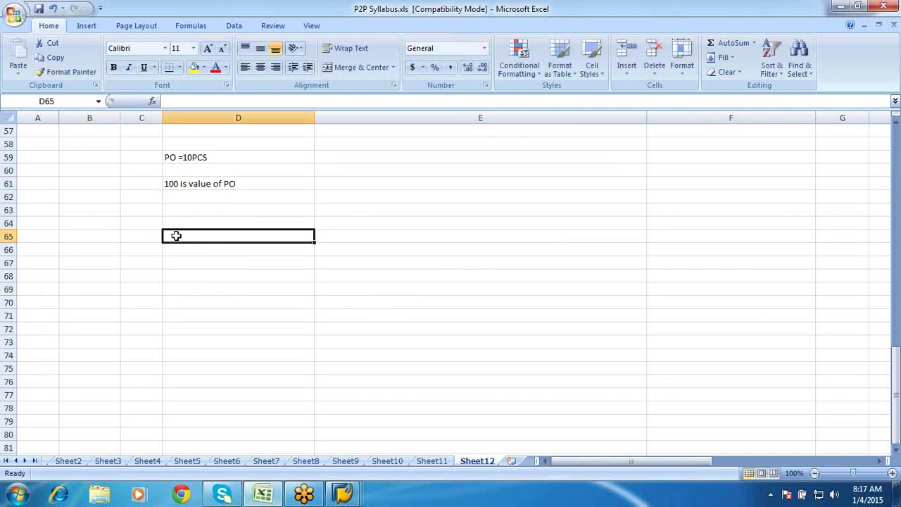
{"action": "type", "text": "Invent"}
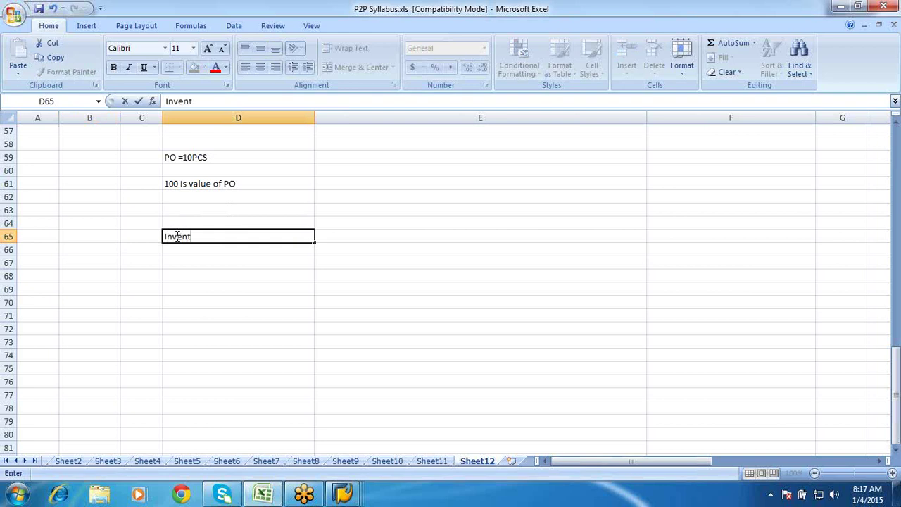
{"action": "type", "text": "ory Posting"}
{"action": "left_click", "coordinate": [330, 236]}
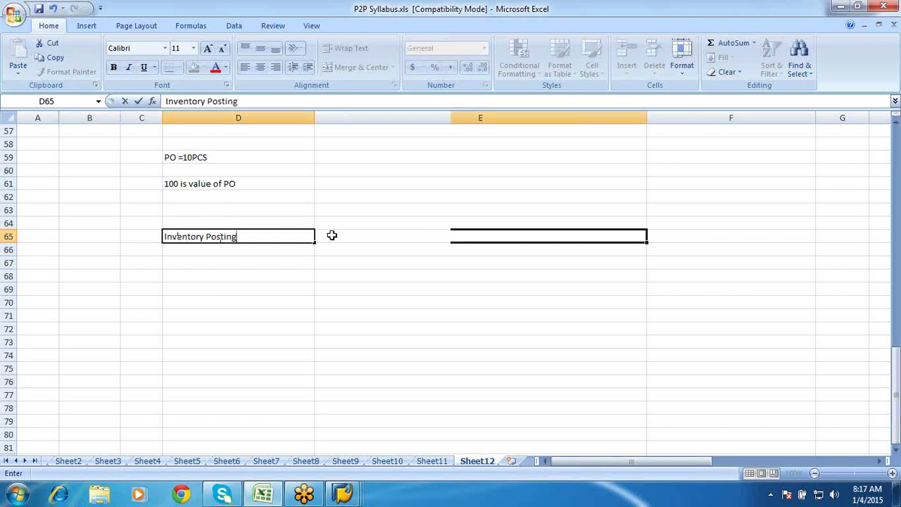
{"action": "type", "text": "Invo"}
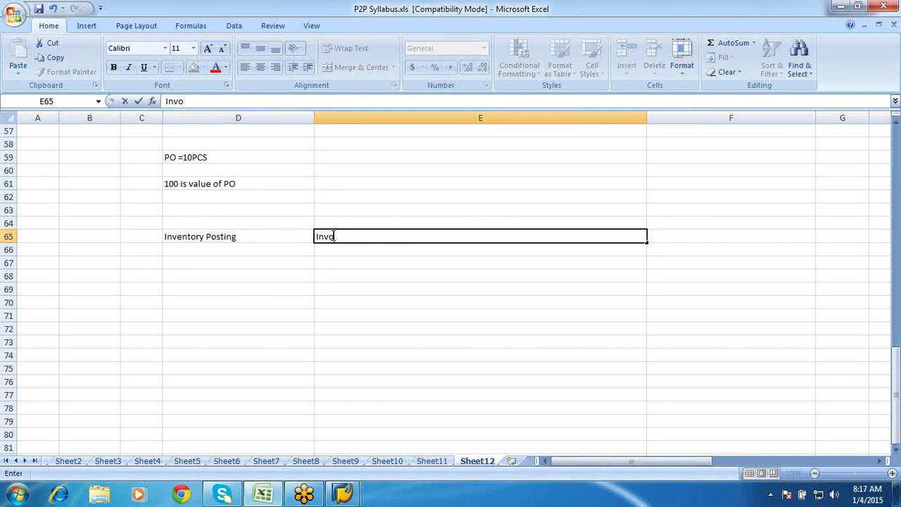
{"action": "type", "text": "ice posting"}
Step: Enter the row labels "Stock acct" in cell C66 and "GR/IR Clearing acct" in cell C68
{"action": "left_click", "coordinate": [129, 250]}
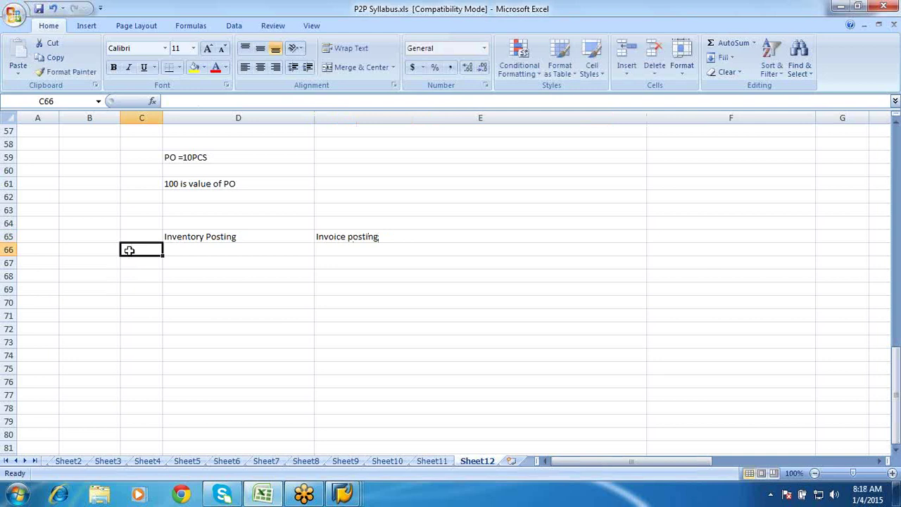
{"action": "type", "text": "Stock"}
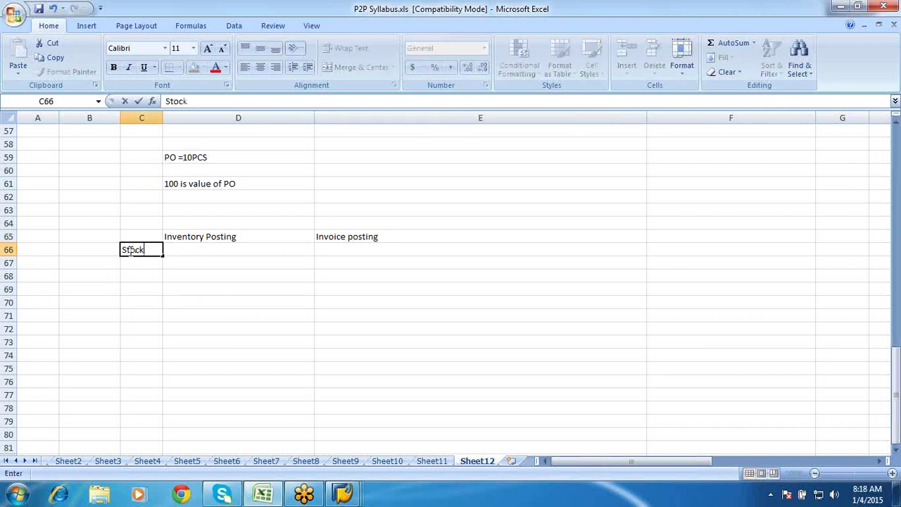
{"action": "type", "text": " acct"}
{"action": "left_click", "coordinate": [133, 266]}
{"action": "left_click", "coordinate": [136, 277]}
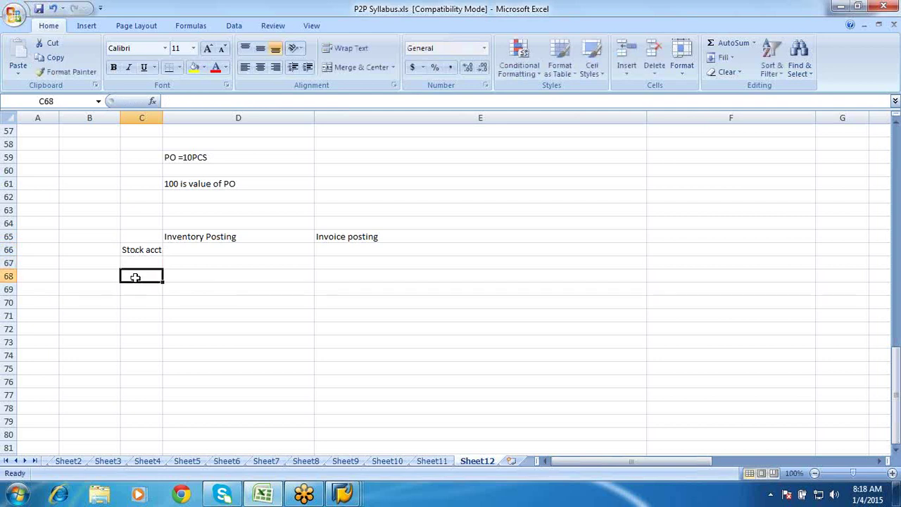
{"action": "type", "text": "GR/IR"}
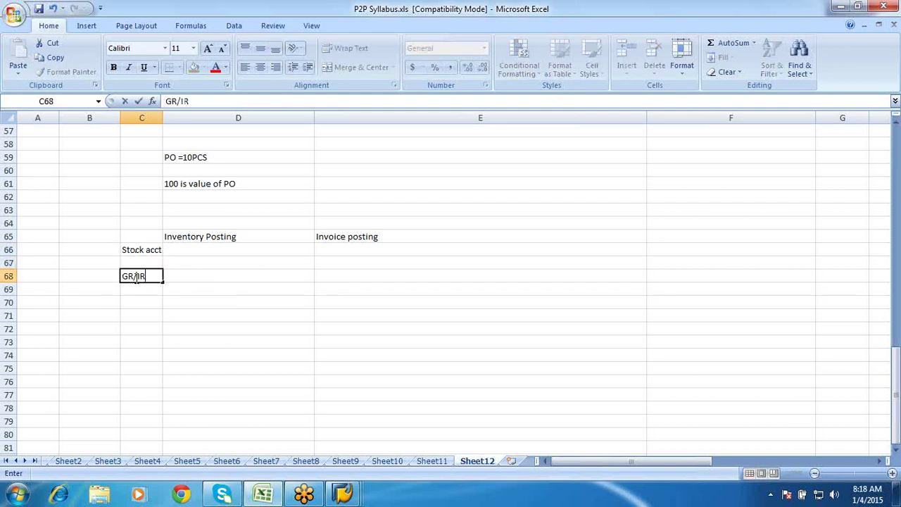
{"action": "type", "text": " Clearinf"}
{"action": "key", "text": "BackSpace"}
{"action": "type", "text": "g acct"}
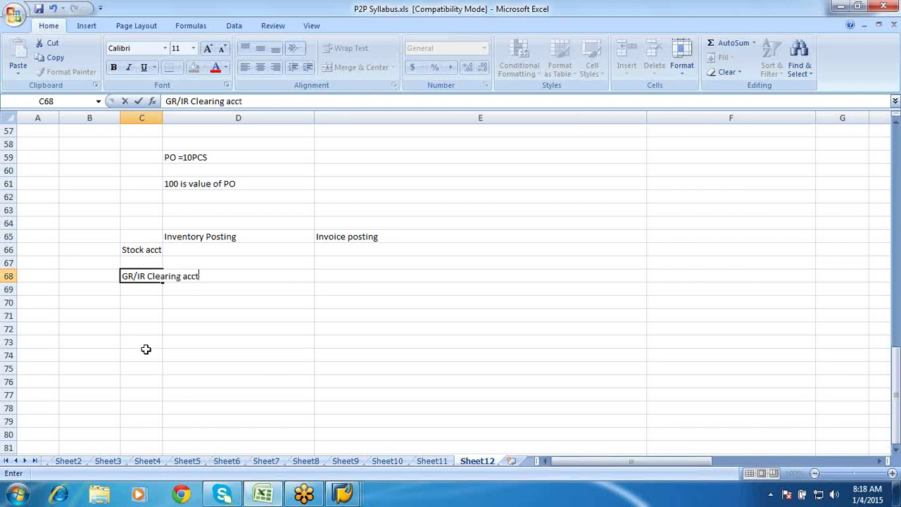
Step: Enter the row label "Vendor acct" in cell C70 and widen column C to fit its contents
{"action": "left_click", "coordinate": [138, 301]}
{"action": "type", "text": "Ve"}
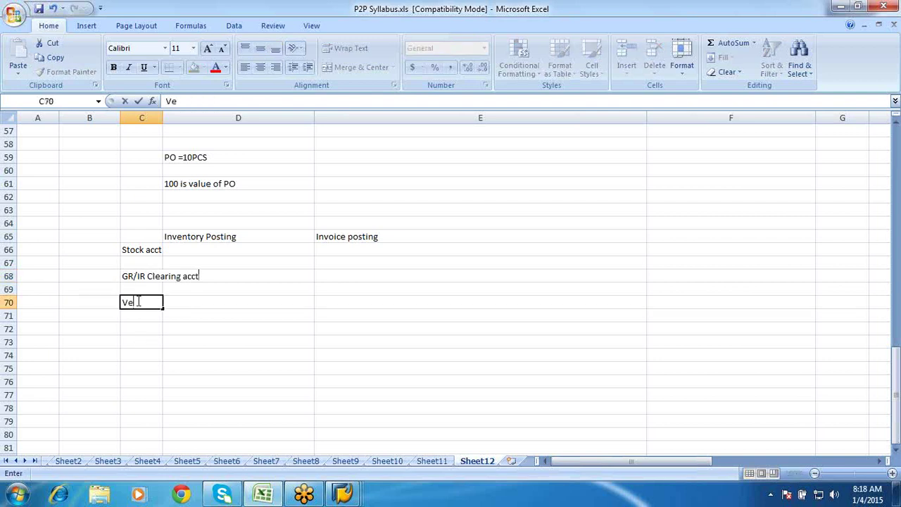
{"action": "type", "text": "ndor acct"}
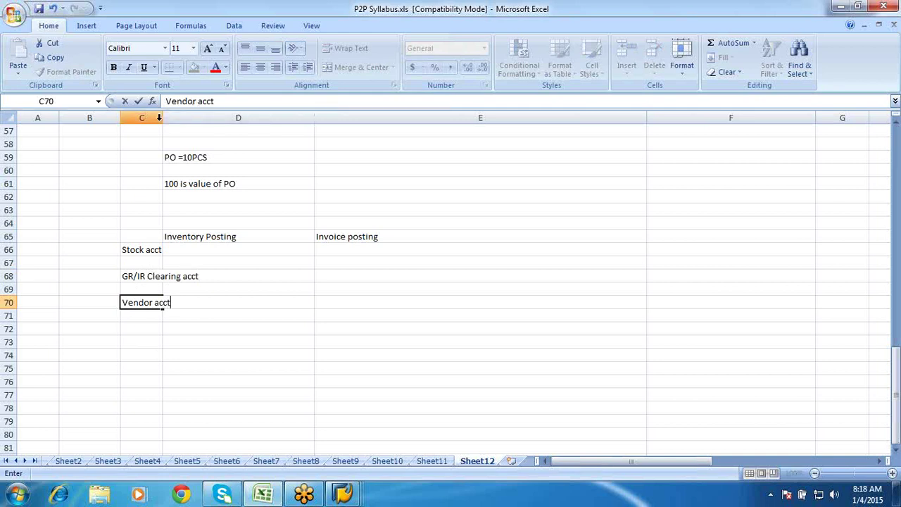
{"action": "left_click", "coordinate": [232, 249]}
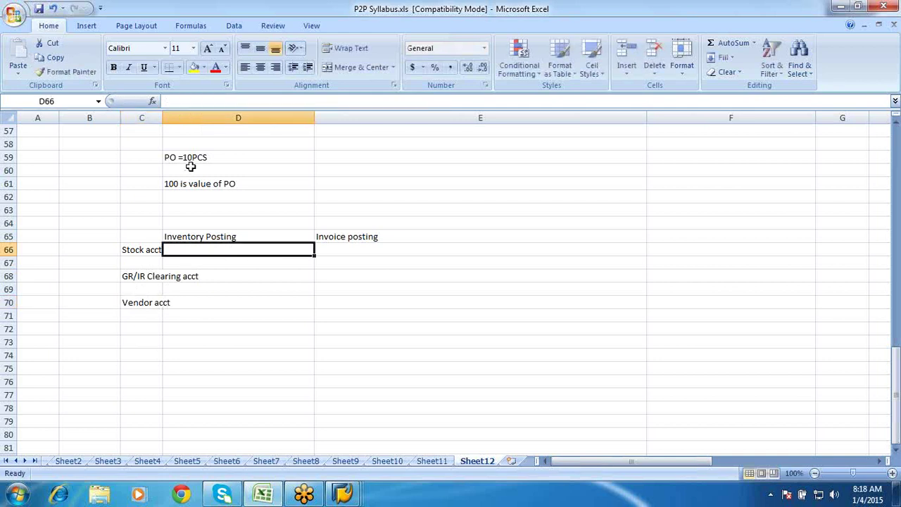
{"action": "double_click", "coordinate": [161, 122]}
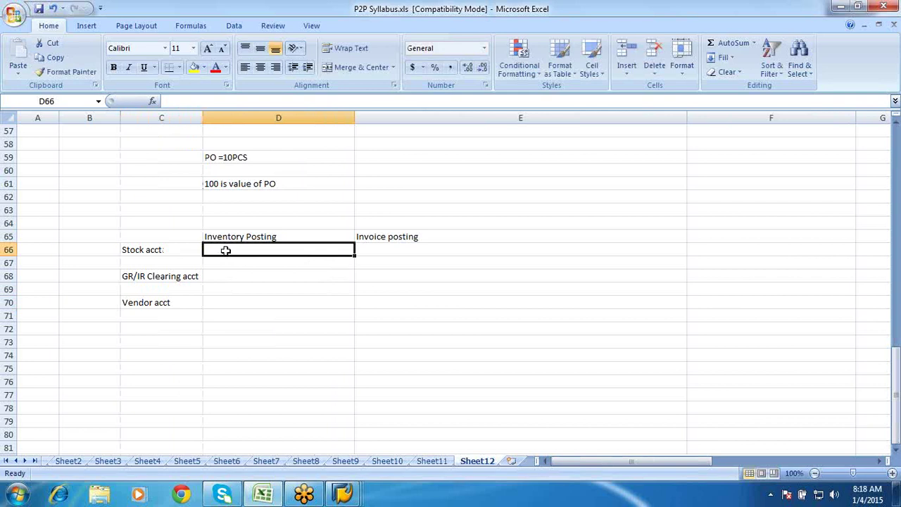
Step: Under Inventory Posting, enter "100 (+)" for the stock account in D66 and "100 (-)" for the GR/IR clearing account in D68
{"action": "type", "text": "100"}
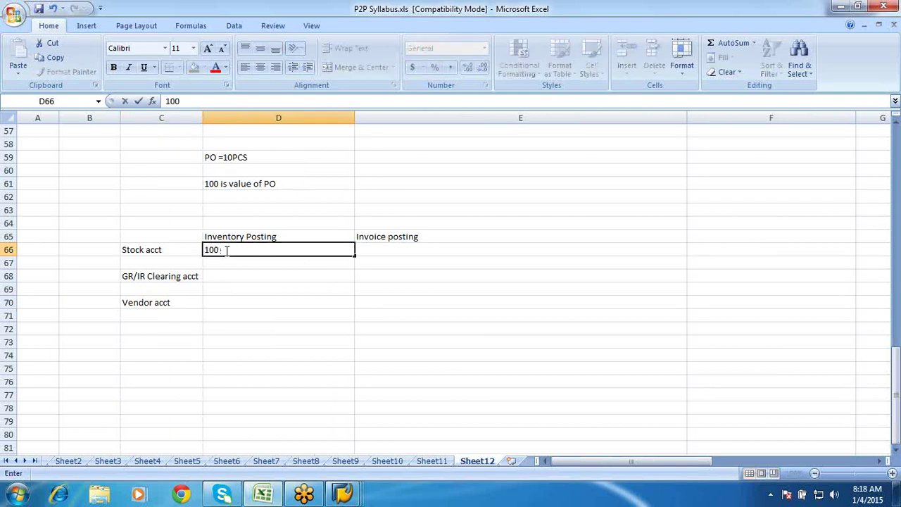
{"action": "type", "text": " ("}
{"action": "type", "text": "="}
{"action": "type", "text": "+"}
{"action": "type", "text": ")"}
{"action": "left_click", "coordinate": [236, 275]}
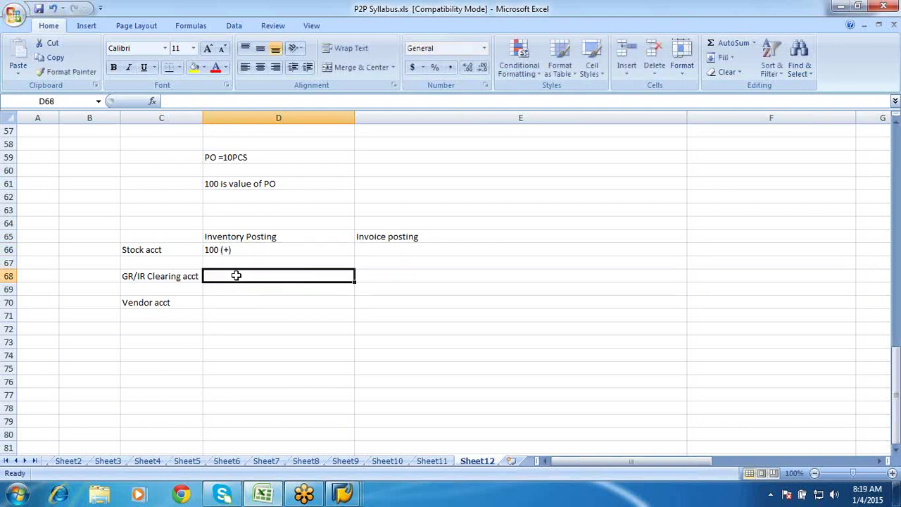
{"action": "type", "text": "100"}
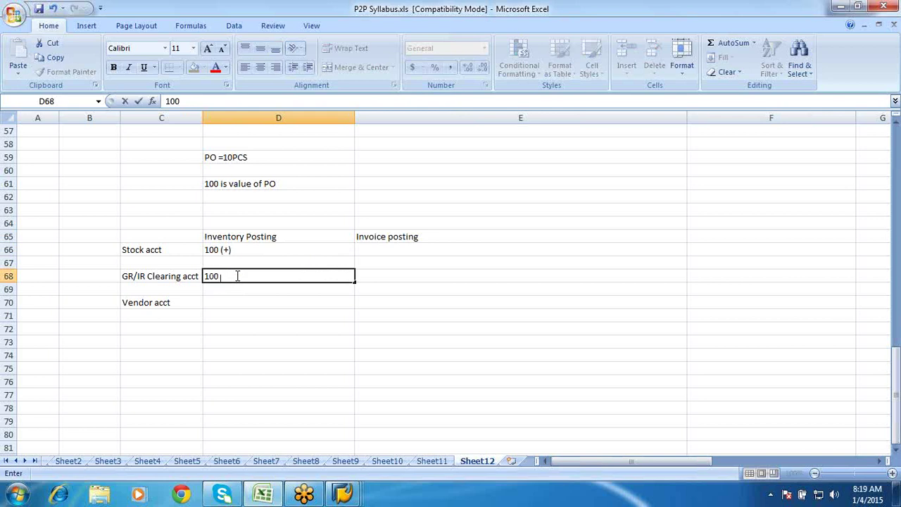
{"action": "type", "text": " (-)"}
Step: Copy the stock account's "100 (+)" entry to the GR/IR clearing account's Invoice posting cell, E68
{"action": "left_click", "coordinate": [374, 276]}
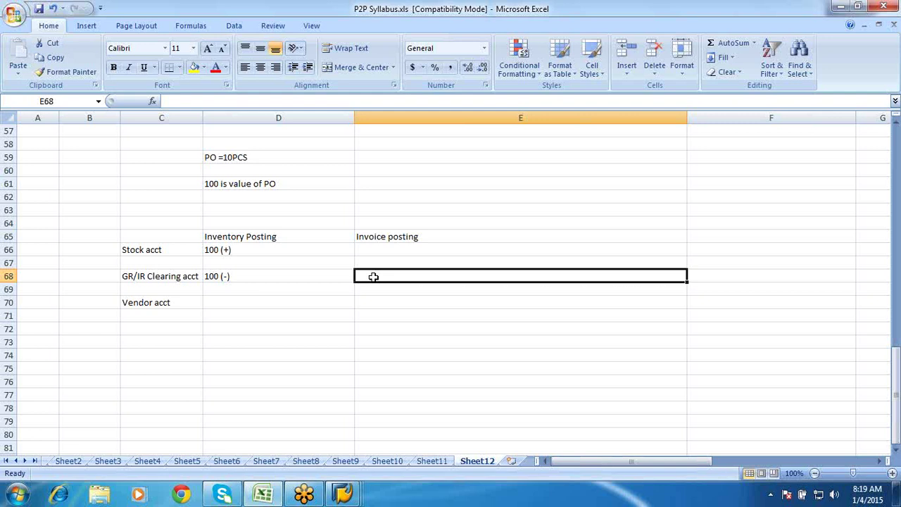
{"action": "left_click", "coordinate": [273, 253]}
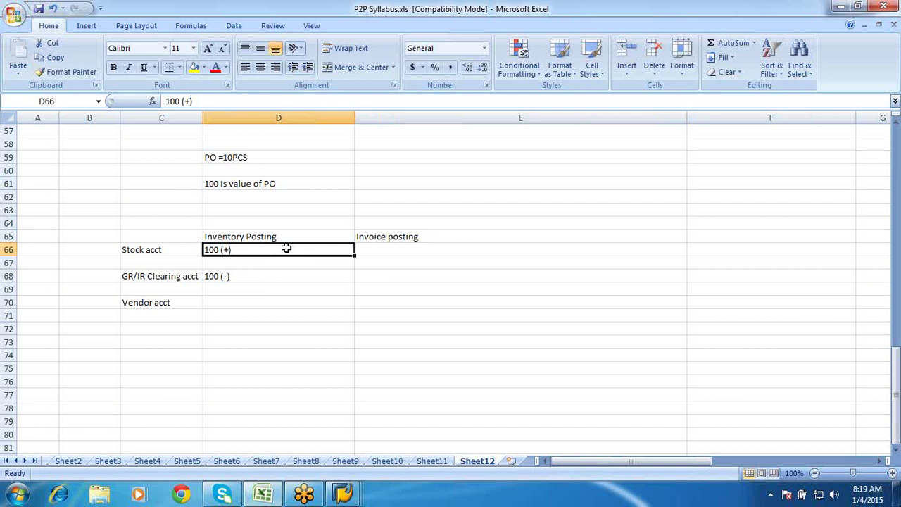
{"action": "key", "text": "ctrl+c"}
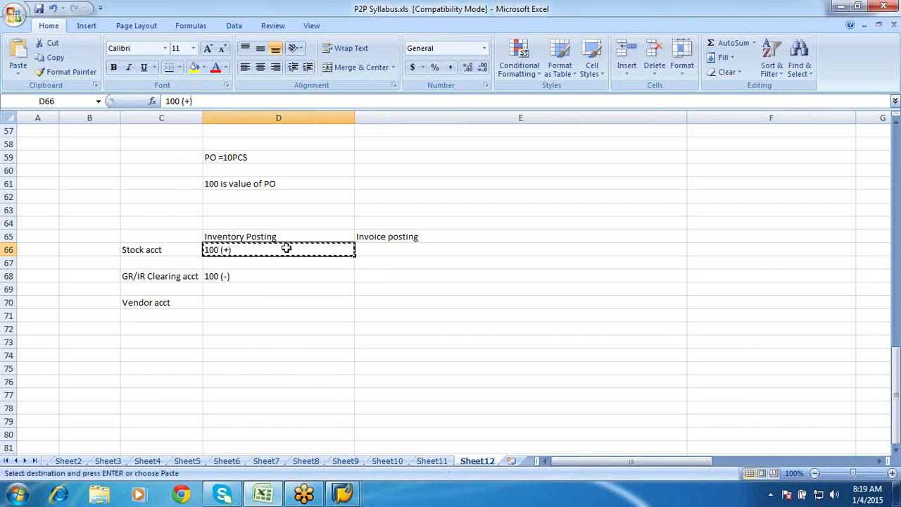
{"action": "left_click", "coordinate": [395, 276]}
{"action": "key", "text": "ctrl+v"}
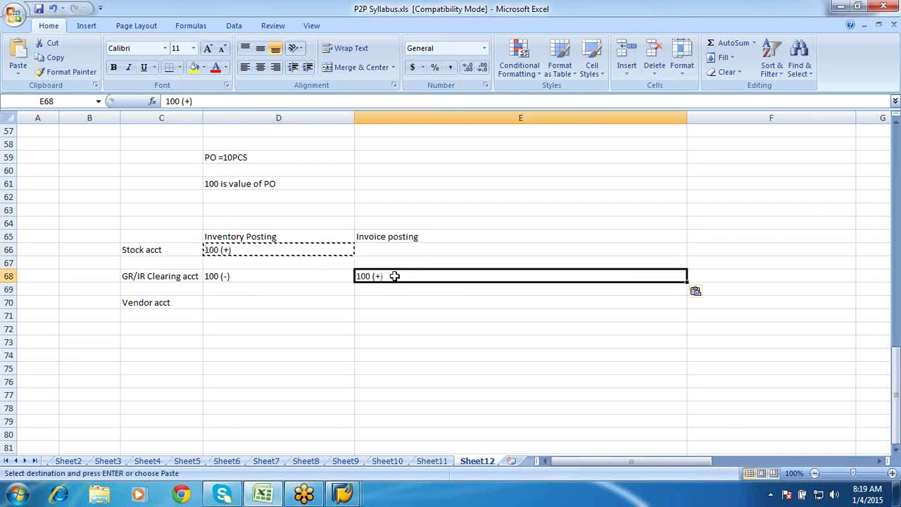
Step: Enter "100 (-)" as the vendor account's Invoice posting in cell E70
{"action": "key", "text": "Escape"}
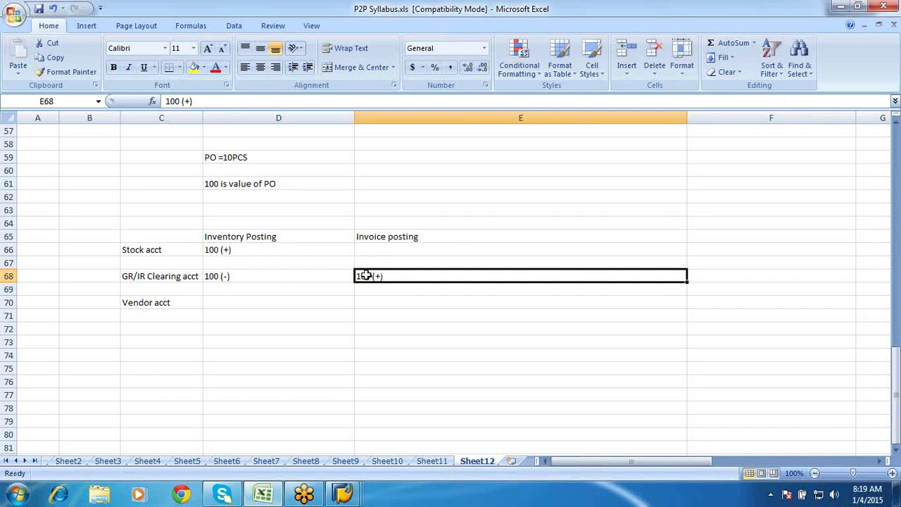
{"action": "left_click", "coordinate": [372, 302]}
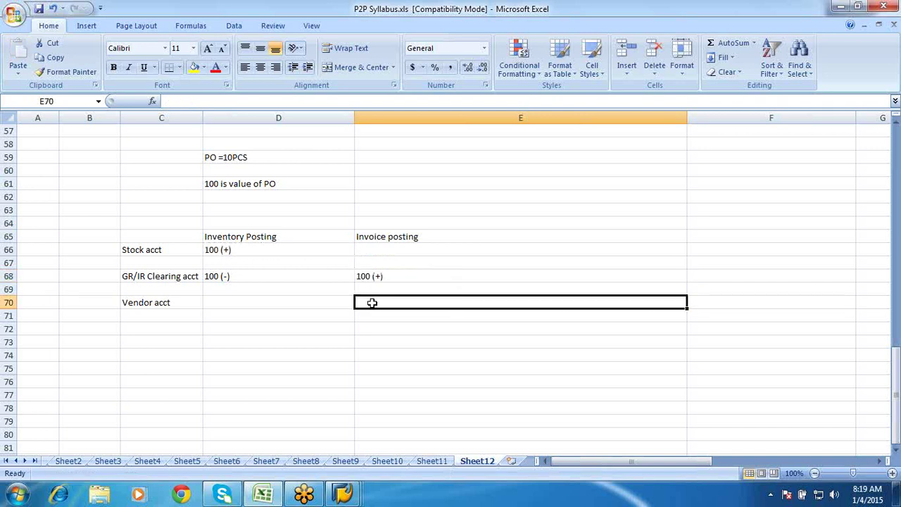
{"action": "type", "text": "100"}
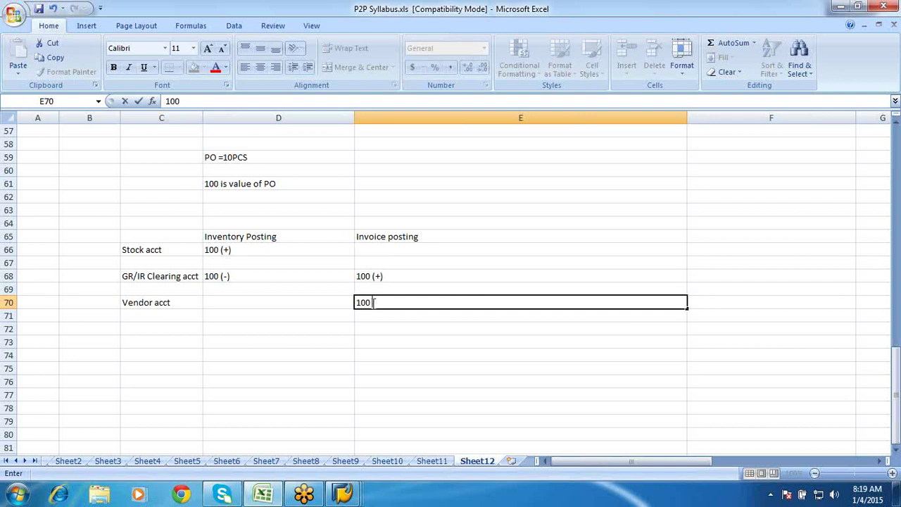
{"action": "type", "text": " (-)"}
{"action": "left_click", "coordinate": [289, 317]}
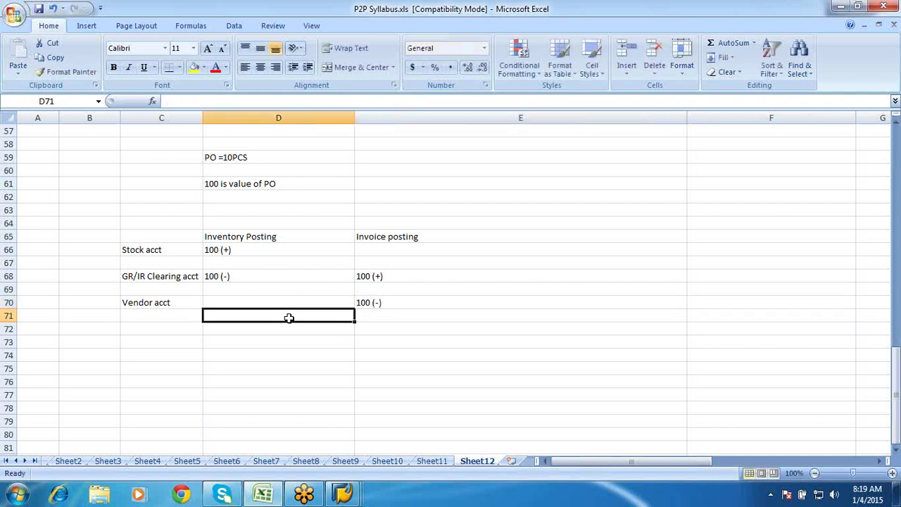
Step: Examine the inventory and invoice posting entries for the stock, GR/IR clearing and vendor accounts
{"action": "left_click", "coordinate": [240, 251]}
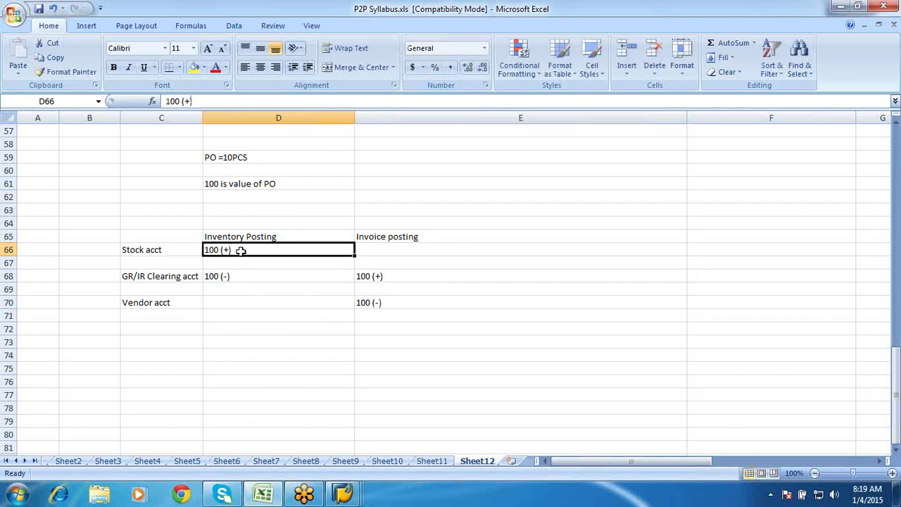
{"action": "left_click", "coordinate": [219, 277]}
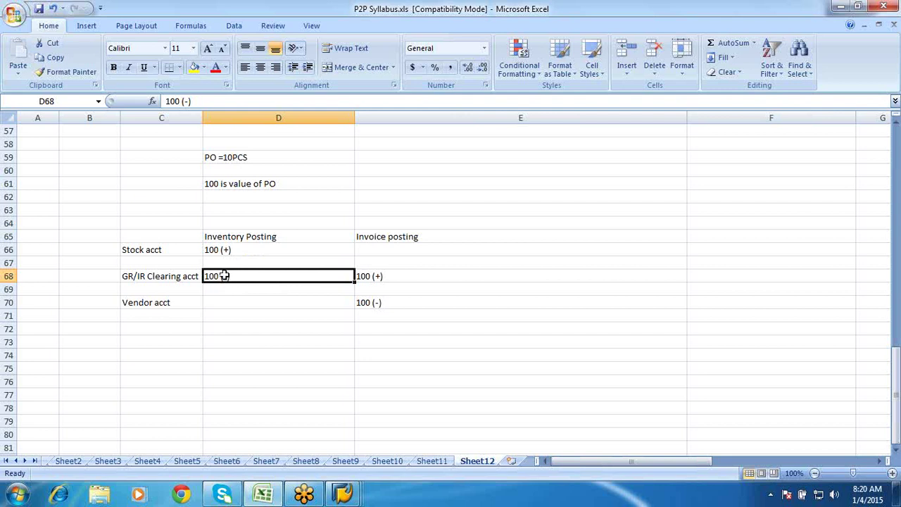
{"action": "left_click", "coordinate": [385, 276]}
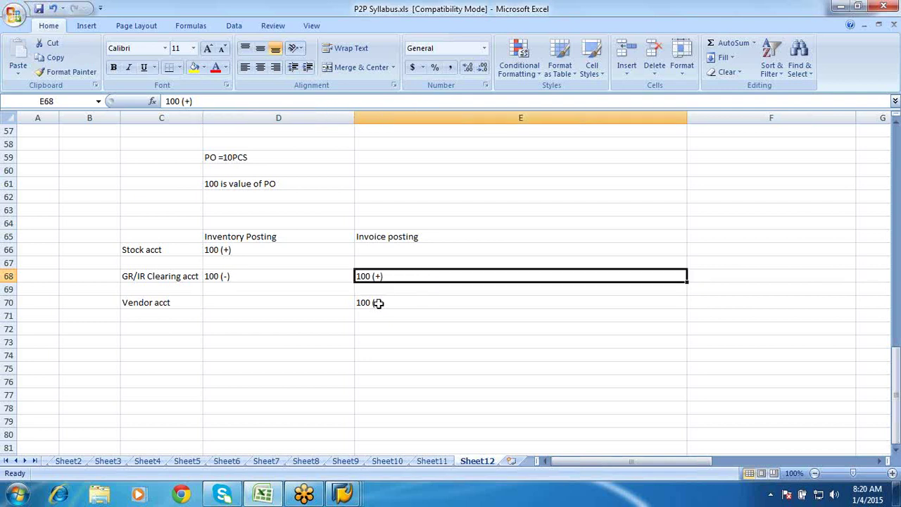
{"action": "left_click", "coordinate": [378, 303]}
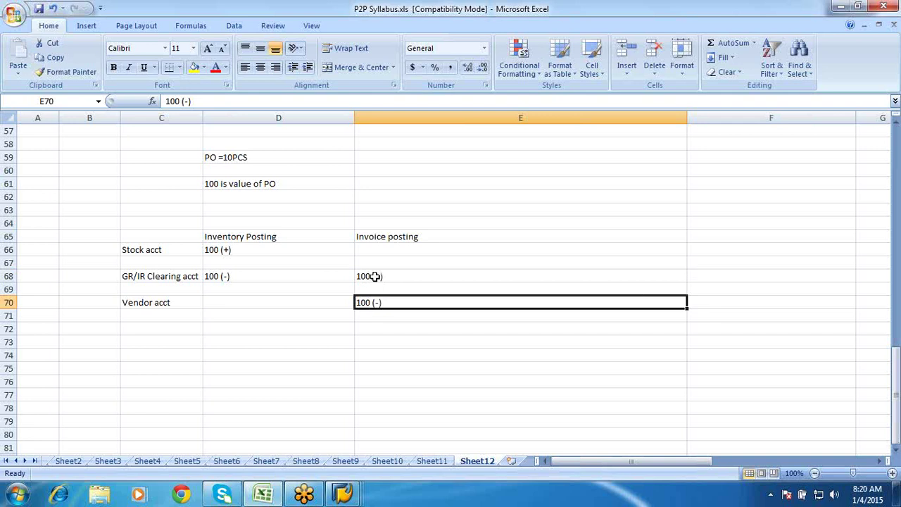
{"action": "left_click", "coordinate": [375, 277]}
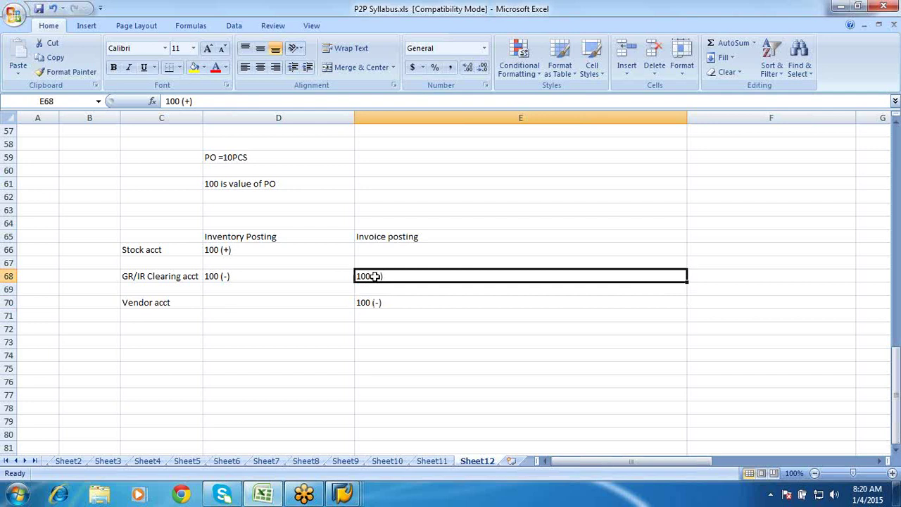
{"action": "left_click", "coordinate": [378, 303]}
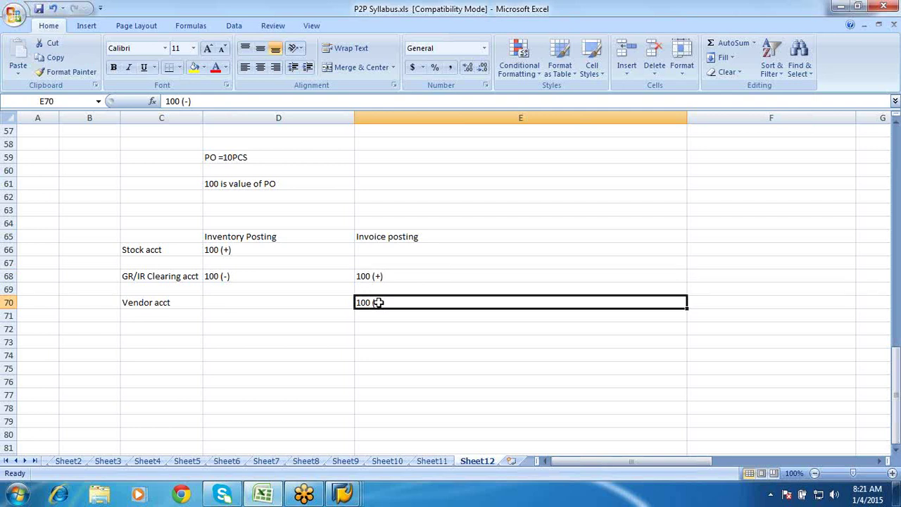
{"action": "left_click", "coordinate": [175, 233]}
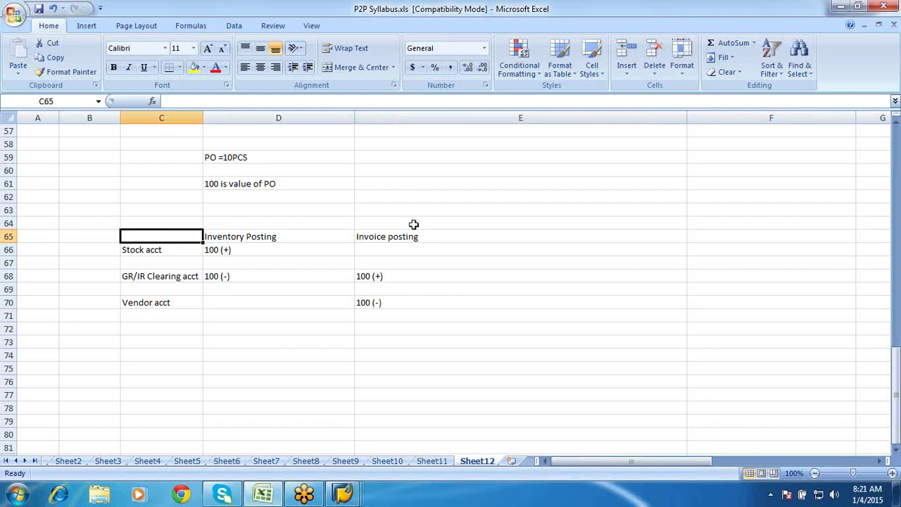
Step: Open Sheet1 and look up the "Invoice verification" topic in the syllabus list
{"action": "left_click", "coordinate": [17, 461]}
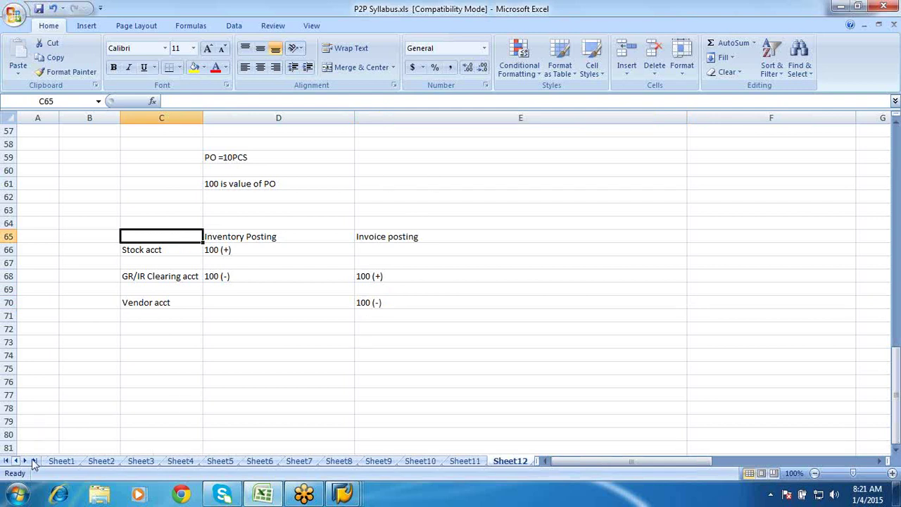
{"action": "left_click", "coordinate": [42, 450]}
{"action": "left_click", "coordinate": [55, 462]}
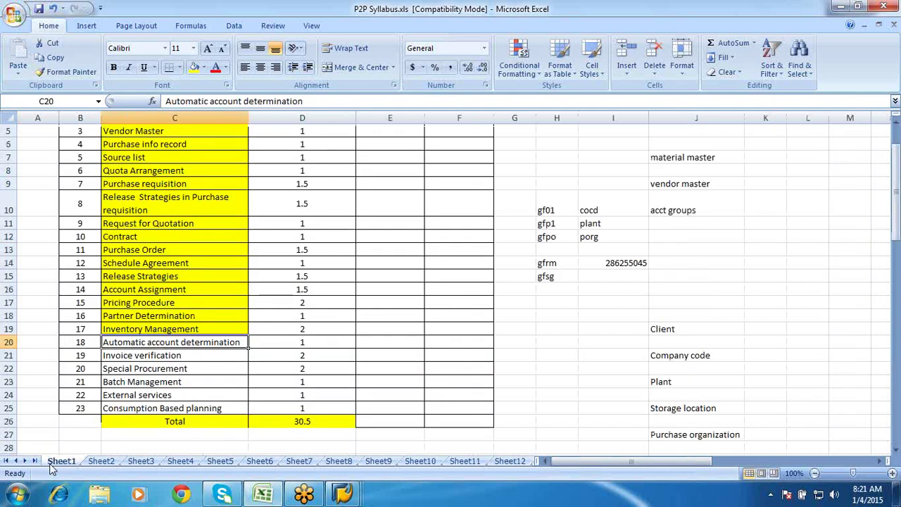
{"action": "left_click", "coordinate": [146, 356]}
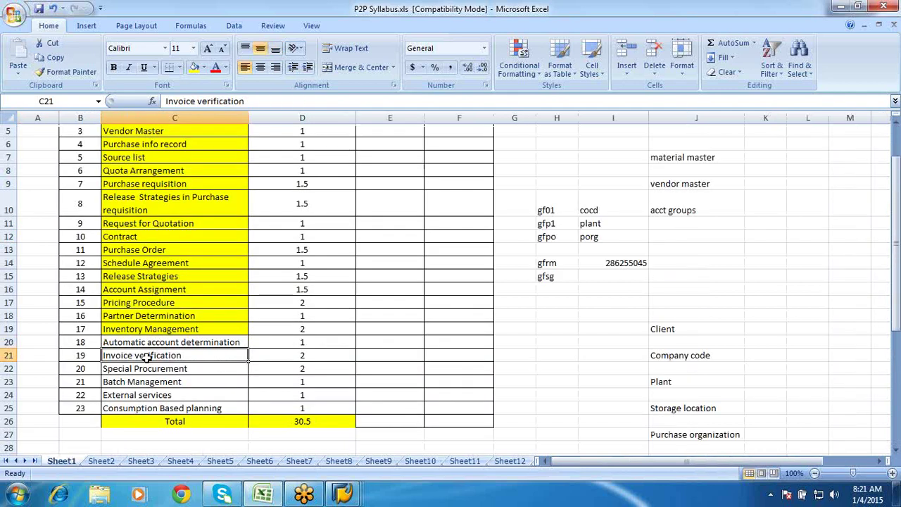
Step: Return to Sheet12 and review the Inventory Posting heading and the stock, GR/IR clearing and vendor account rows
{"action": "left_click", "coordinate": [527, 461]}
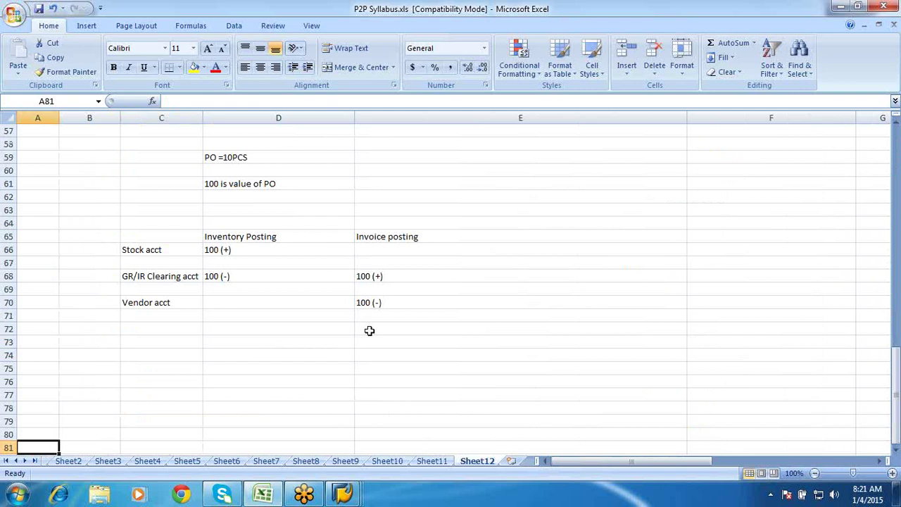
{"action": "left_click", "coordinate": [250, 235]}
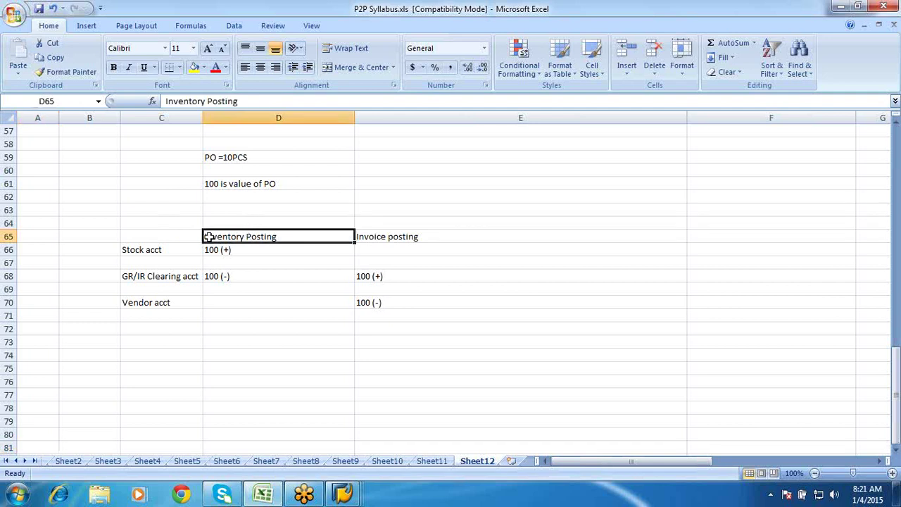
{"action": "left_click", "coordinate": [159, 250]}
{"action": "left_click", "coordinate": [156, 291]}
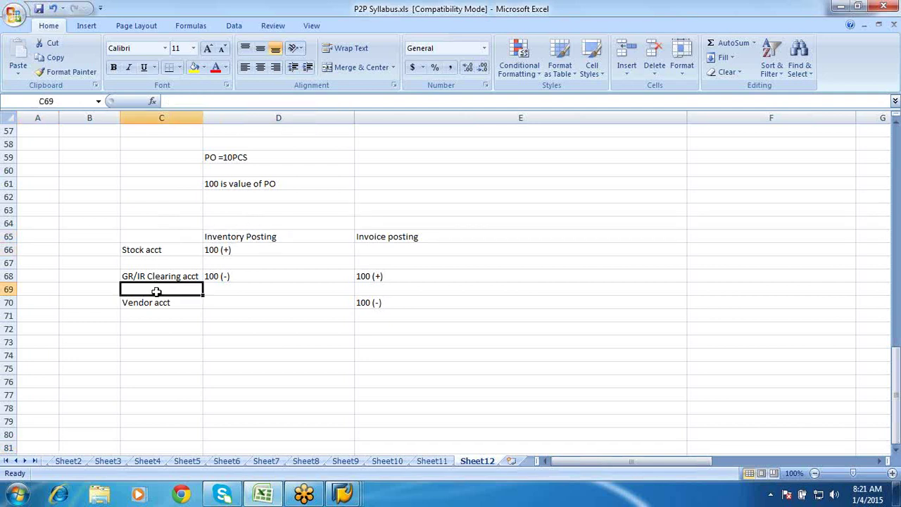
{"action": "left_click", "coordinate": [156, 305]}
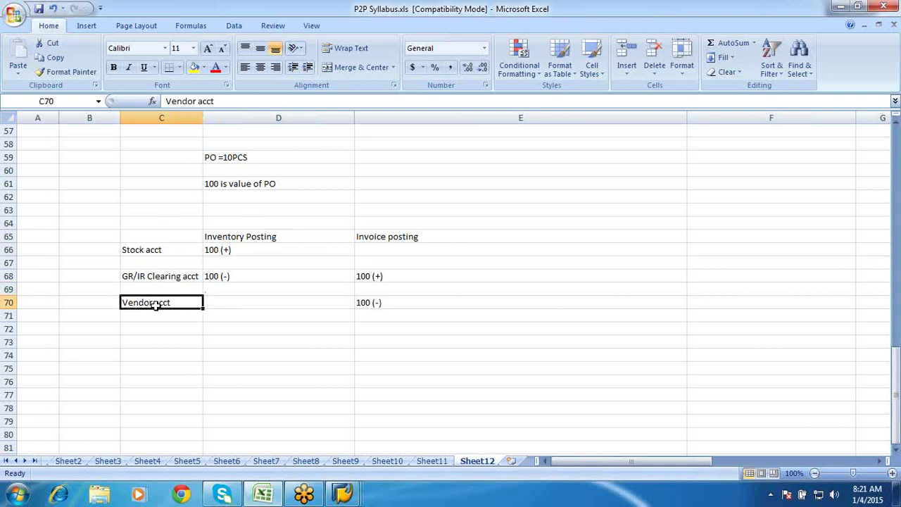
{"action": "left_click", "coordinate": [148, 252]}
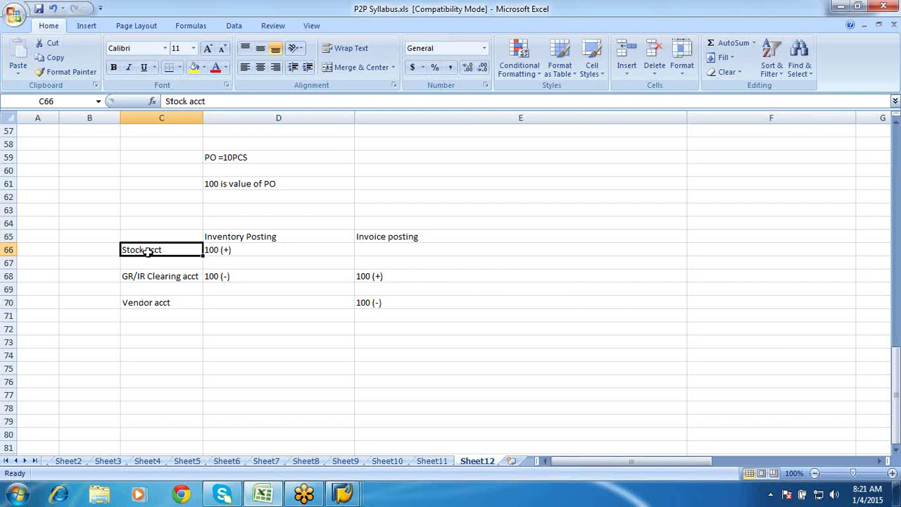
Step: Append the transaction keys to the Inventory Posting entries: BSX after "100 (+)" in D66 and WRX after "100 (-)" in D68
{"action": "double_click", "coordinate": [263, 251]}
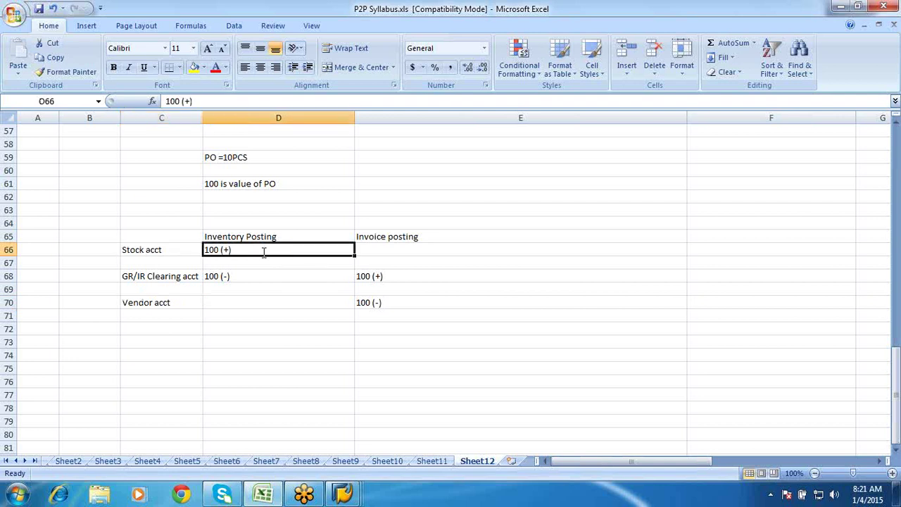
{"action": "type", "text": "BZ"}
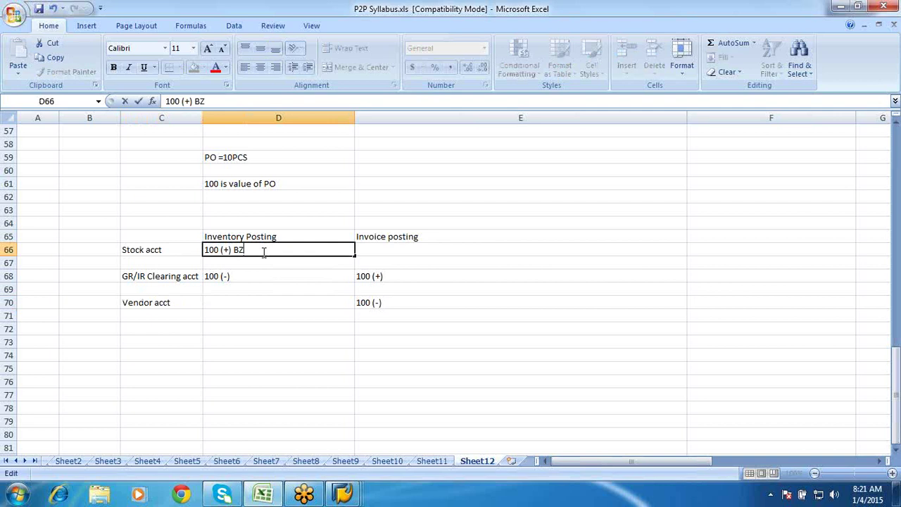
{"action": "key", "text": "BackSpace"}
{"action": "type", "text": "SX"}
{"action": "double_click", "coordinate": [255, 276]}
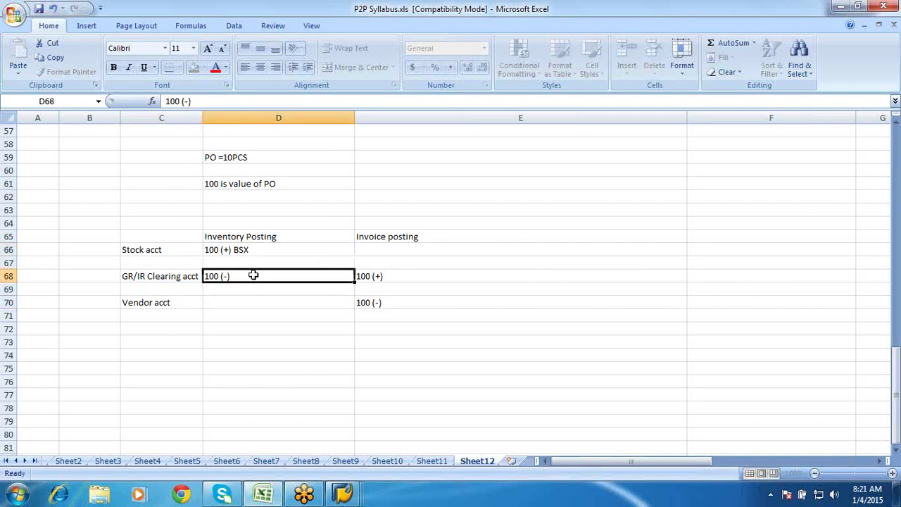
{"action": "type", "text": "WRX"}
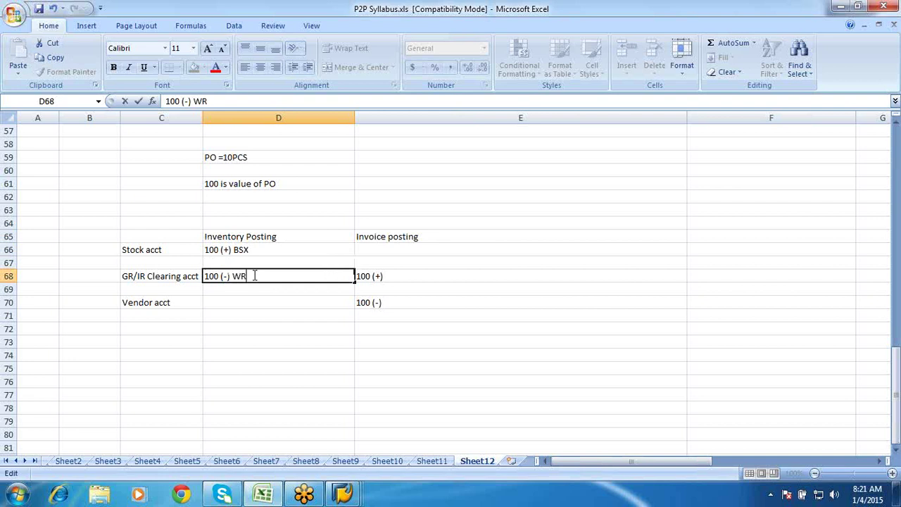
{"action": "left_click", "coordinate": [412, 305]}
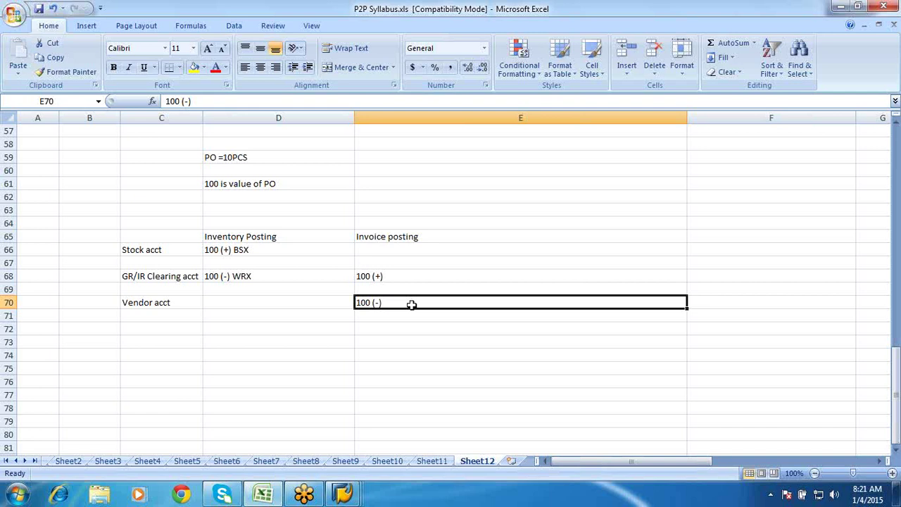
Step: Save the workbook in its existing format and review the automatic posting notes higher up on Sheet12
{"action": "left_click", "coordinate": [38, 10]}
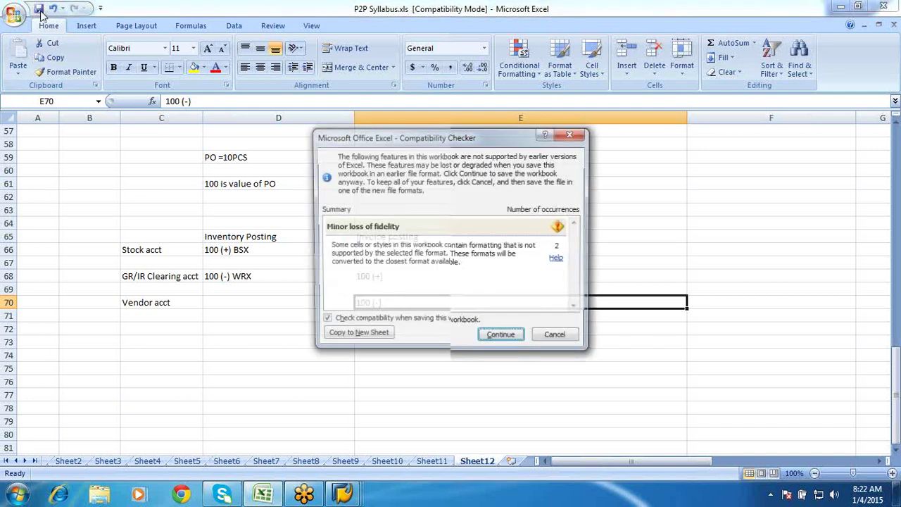
{"action": "left_click", "coordinate": [502, 336]}
{"action": "scroll", "coordinate": [497, 337], "scroll_direction": "up", "scroll_amount": 5}
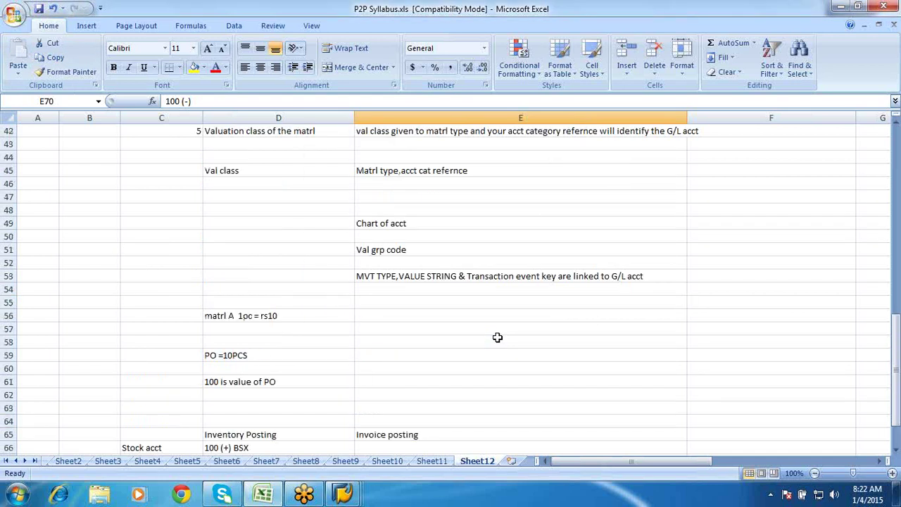
{"action": "scroll", "coordinate": [497, 338], "scroll_direction": "up", "scroll_amount": 13}
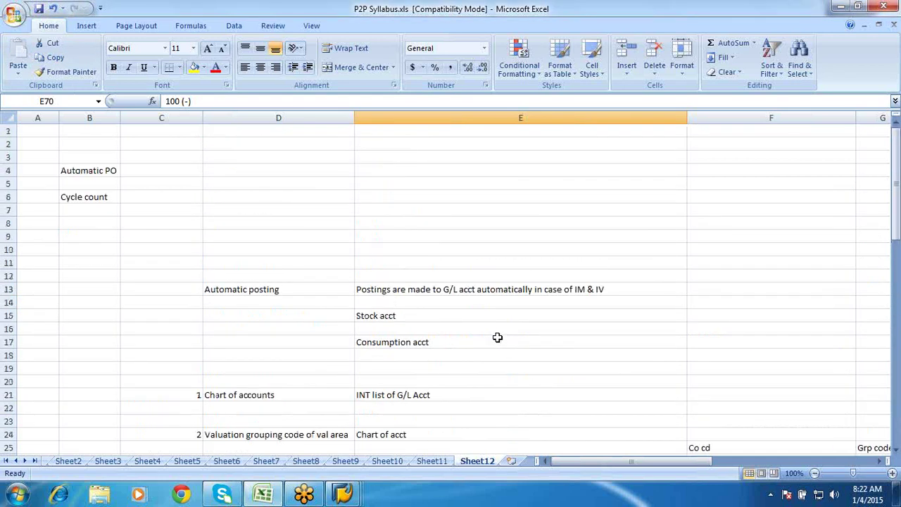
{"action": "scroll", "coordinate": [497, 337], "scroll_direction": "down", "scroll_amount": 5}
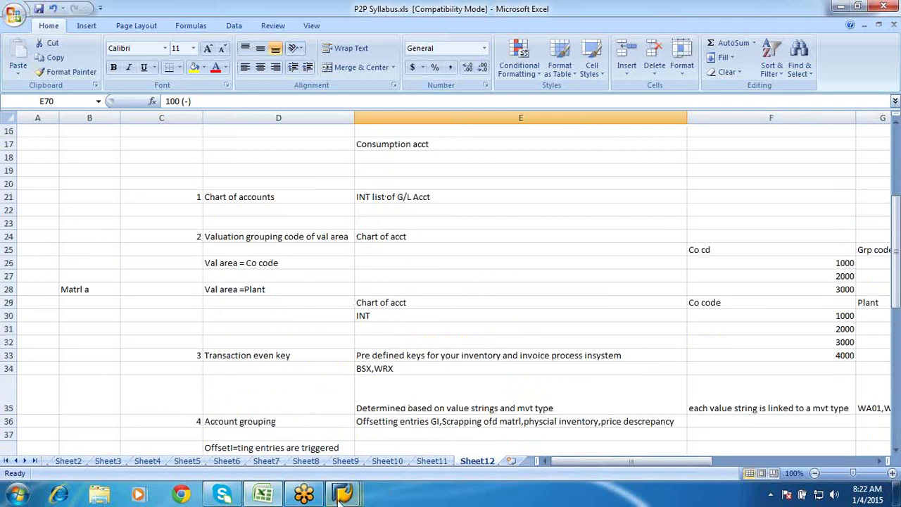
Step: Switch to SAP's Display IMG window, collapse Account Determination and expand Split Valuation under Valuation and Account Assignment
{"action": "mouse_move", "coordinate": [343, 495]}
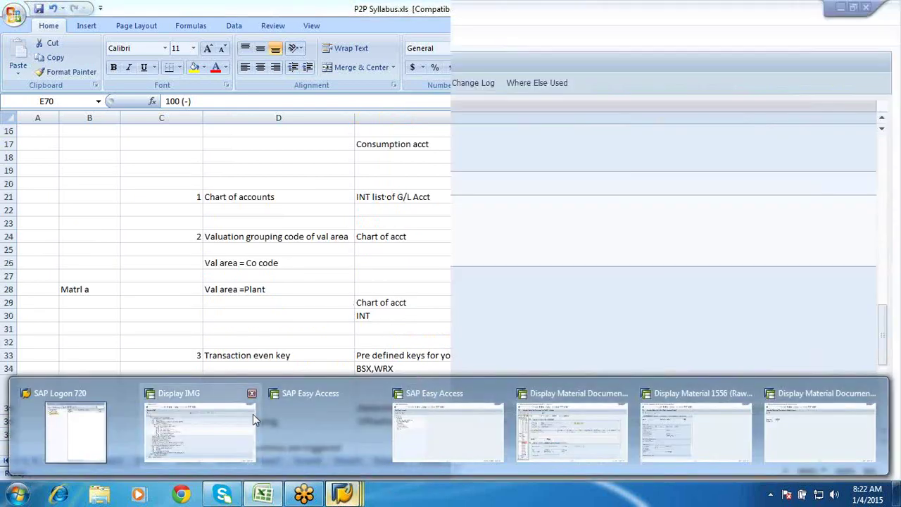
{"action": "left_click", "coordinate": [253, 419]}
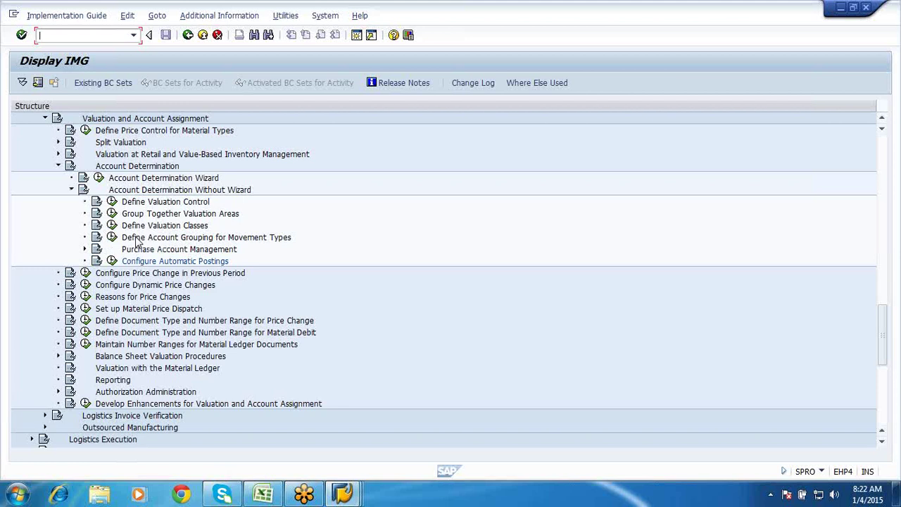
{"action": "left_click", "coordinate": [71, 190]}
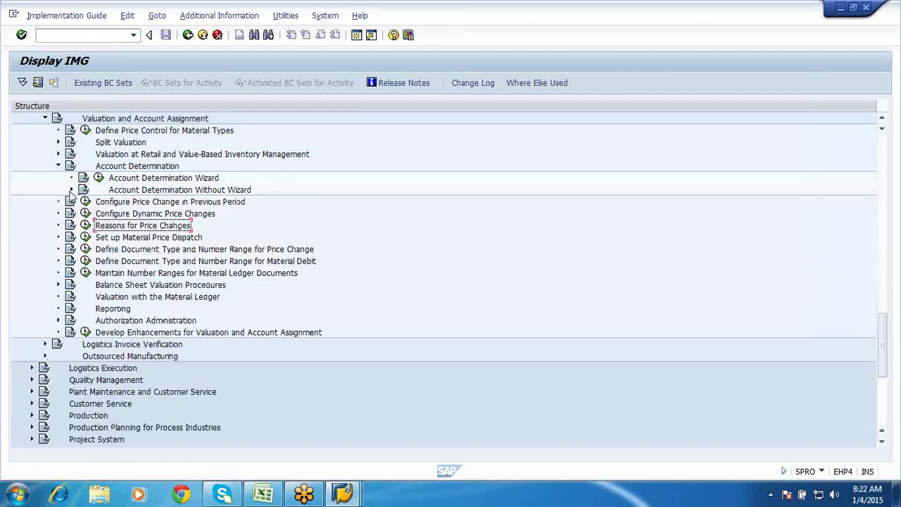
{"action": "left_click", "coordinate": [59, 166]}
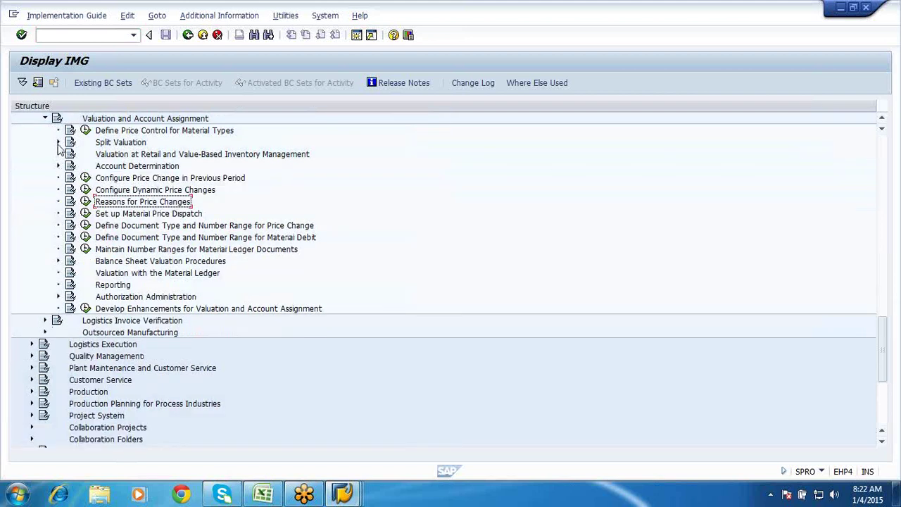
{"action": "left_click", "coordinate": [58, 142]}
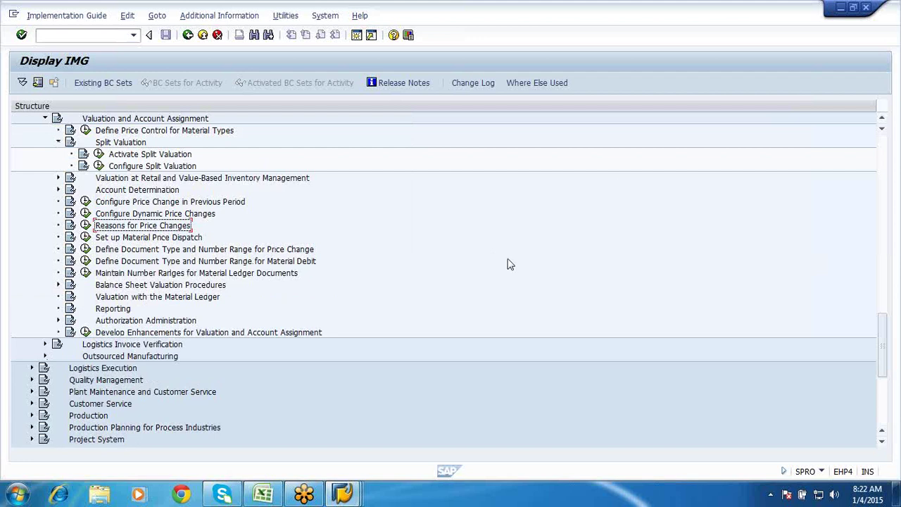
{"action": "left_click", "coordinate": [893, 34]}
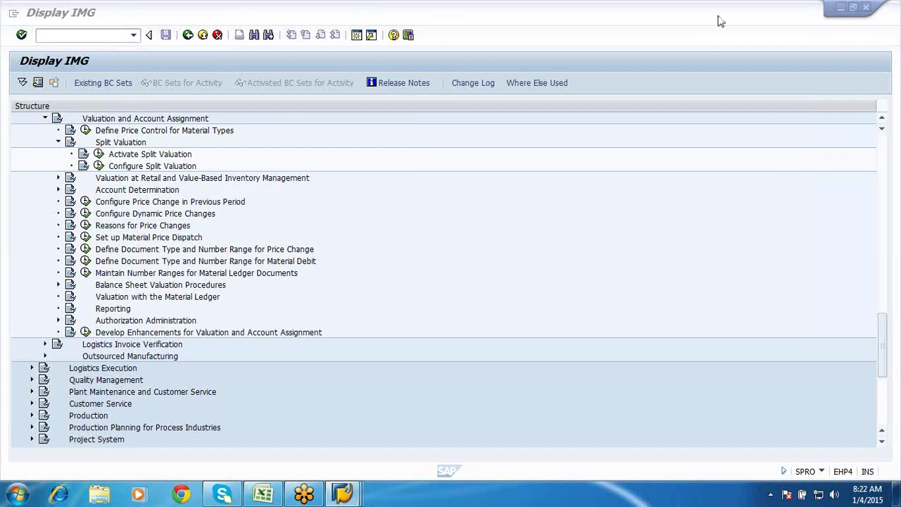
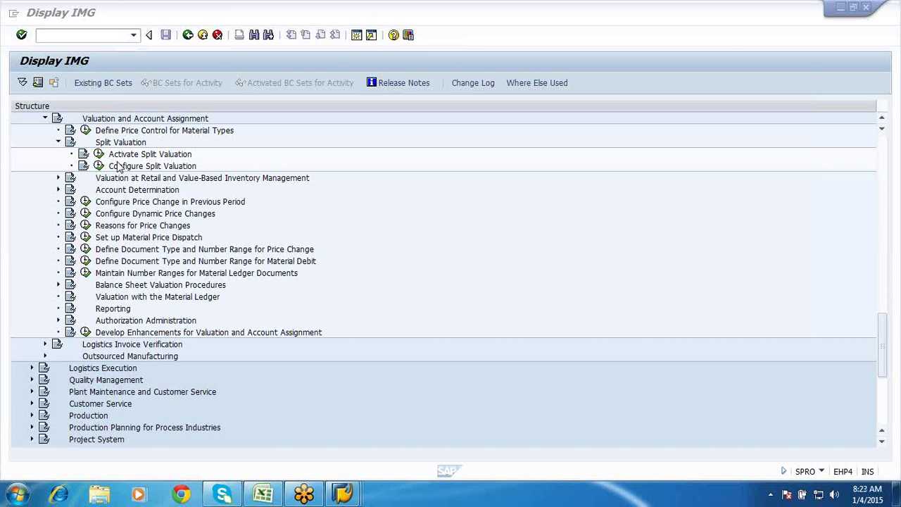
Step: Switch to Excel's Sheet12 and enter "Matrl a" in D74, "Local vendor" in E74 and "Import vendor" in E76
{"action": "left_click", "coordinate": [263, 493]}
{"action": "scroll", "coordinate": [331, 282], "scroll_direction": "down", "scroll_amount": 14}
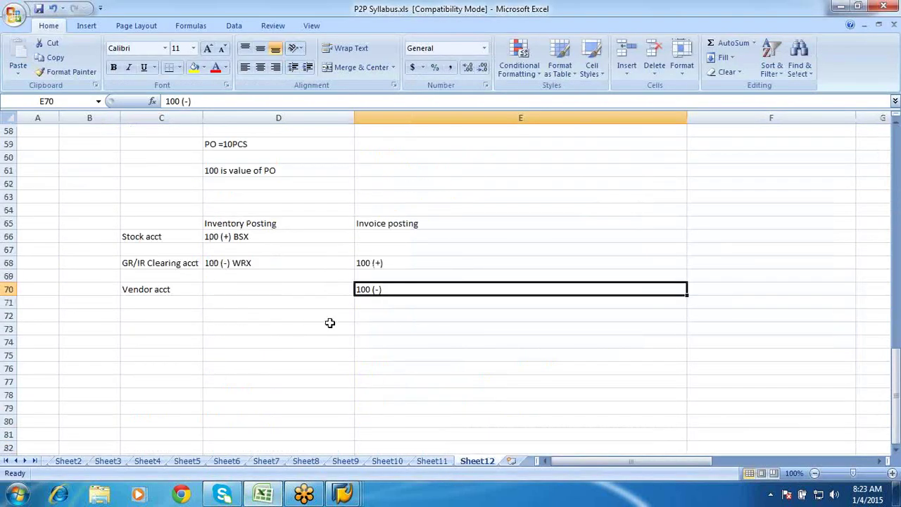
{"action": "left_click", "coordinate": [244, 340]}
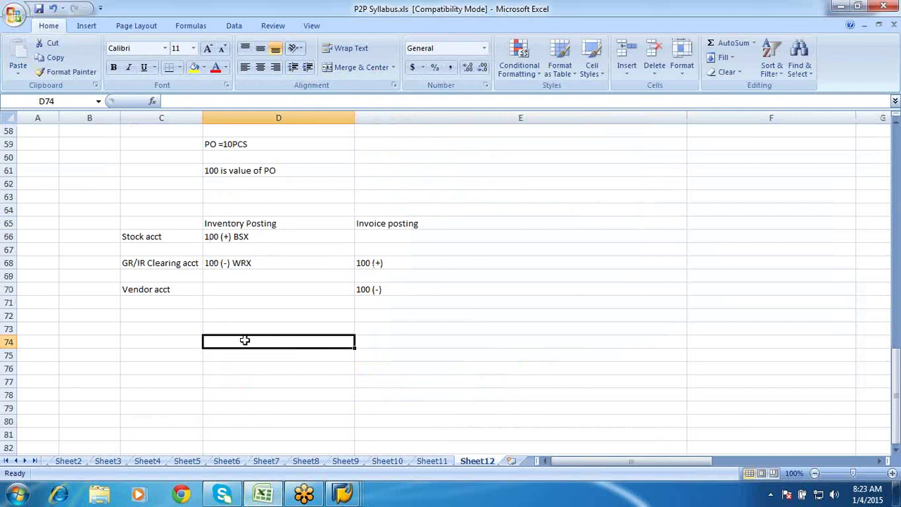
{"action": "type", "text": "Matrl "}
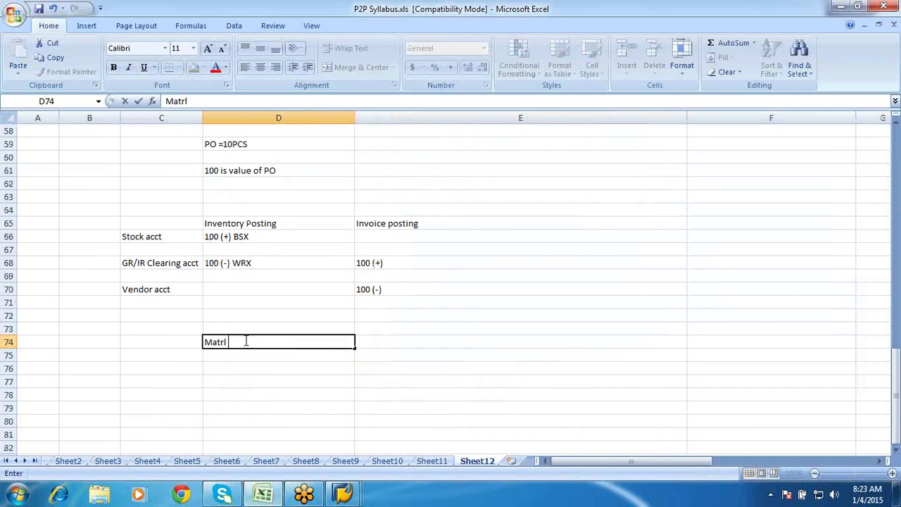
{"action": "type", "text": "a"}
{"action": "left_click", "coordinate": [381, 343]}
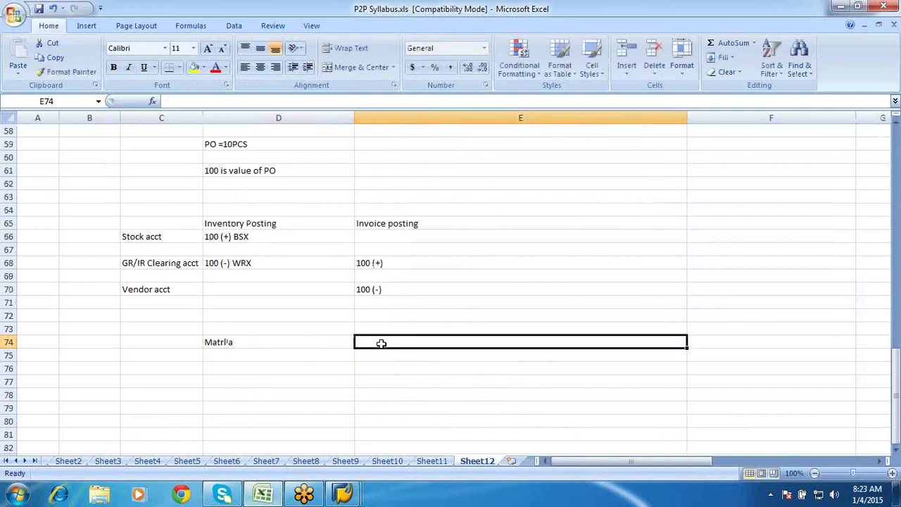
{"action": "type", "text": "Local"}
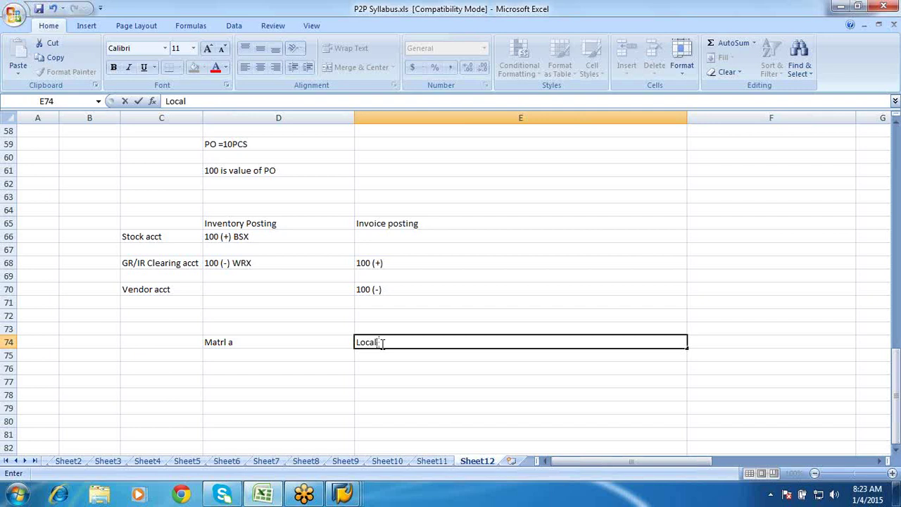
{"action": "type", "text": " vendor"}
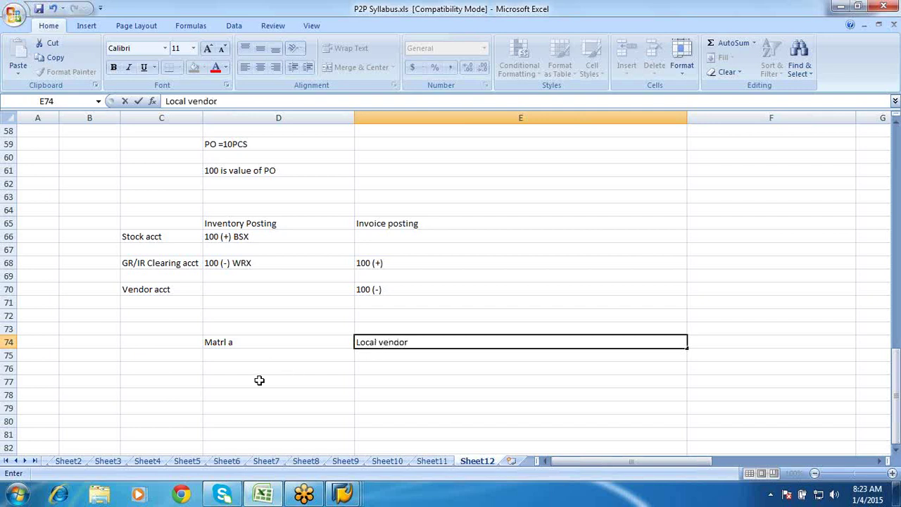
{"action": "left_click", "coordinate": [259, 381]}
{"action": "left_click", "coordinate": [375, 368]}
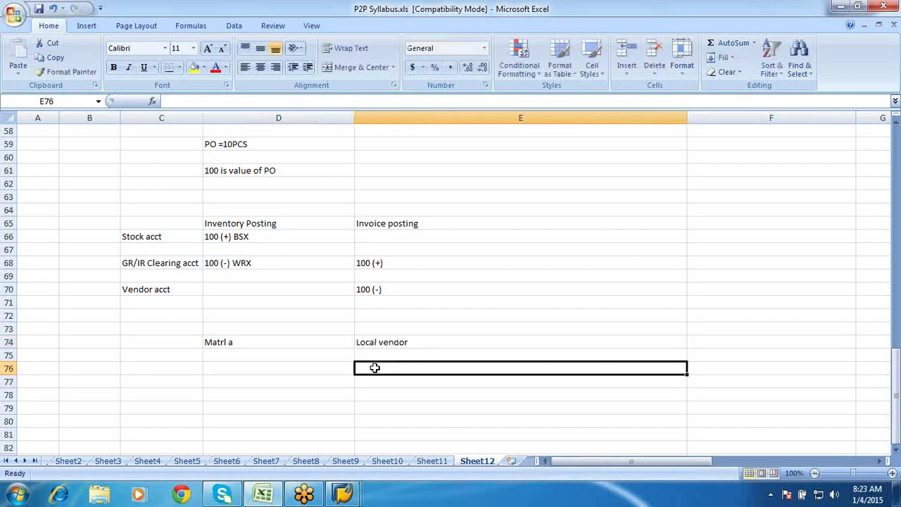
{"action": "type", "text": "po"}
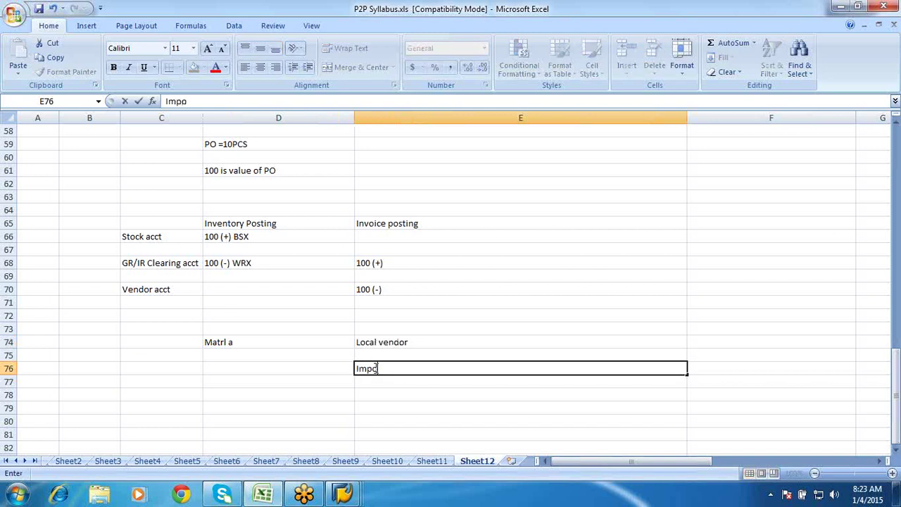
{"action": "type", "text": "rt vendor"}
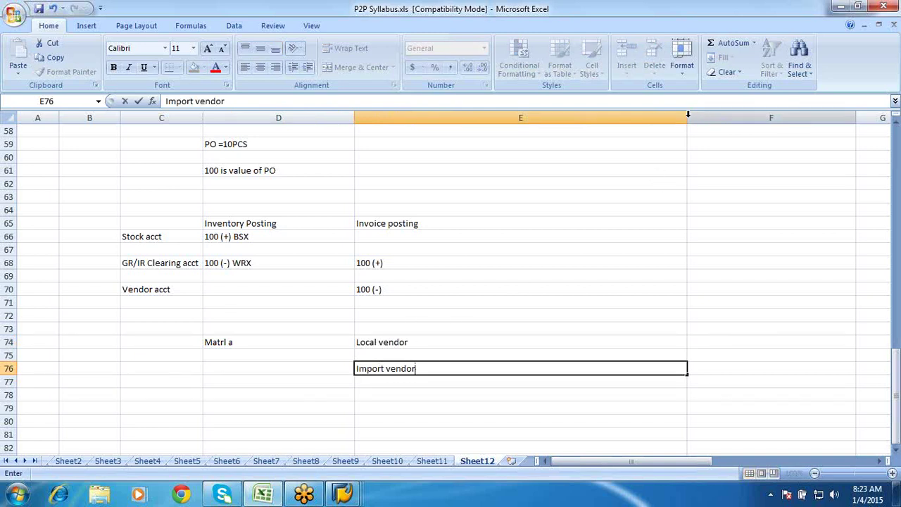
Step: Narrow column E and enter the vendor prices beside it: "rs 10" in F74 and "$10-600" in F76
{"action": "left_click", "coordinate": [666, 186]}
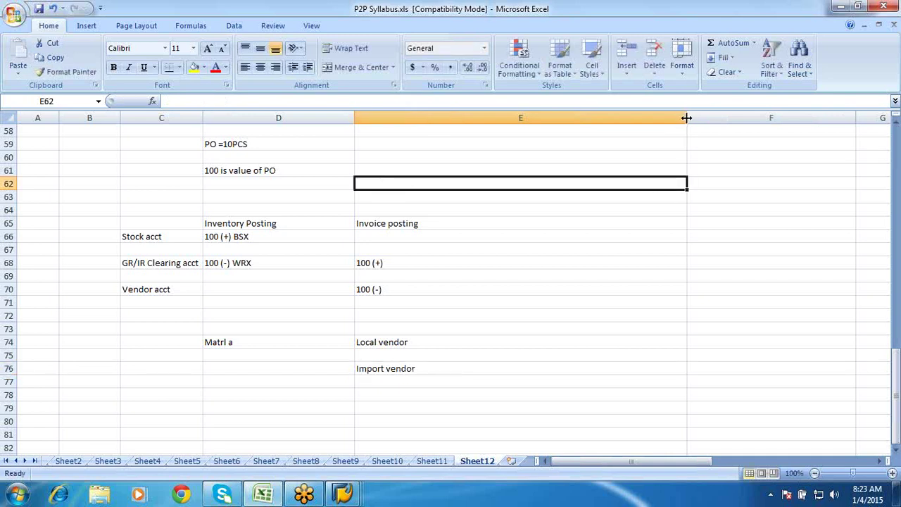
{"action": "left_click_drag", "start_coordinate": [686, 118], "coordinate": [494, 202]}
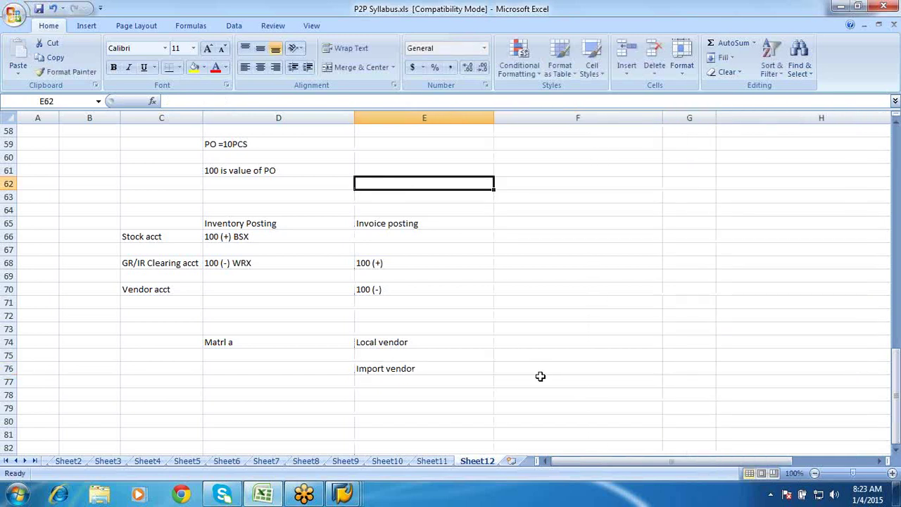
{"action": "left_click", "coordinate": [506, 341]}
{"action": "type", "text": "rs"}
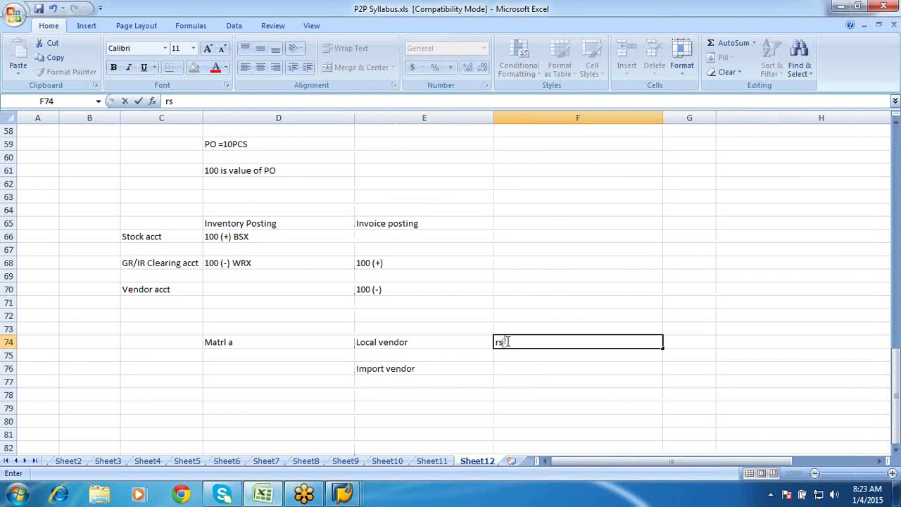
{"action": "type", "text": " 10'"}
{"action": "left_click", "coordinate": [504, 365]}
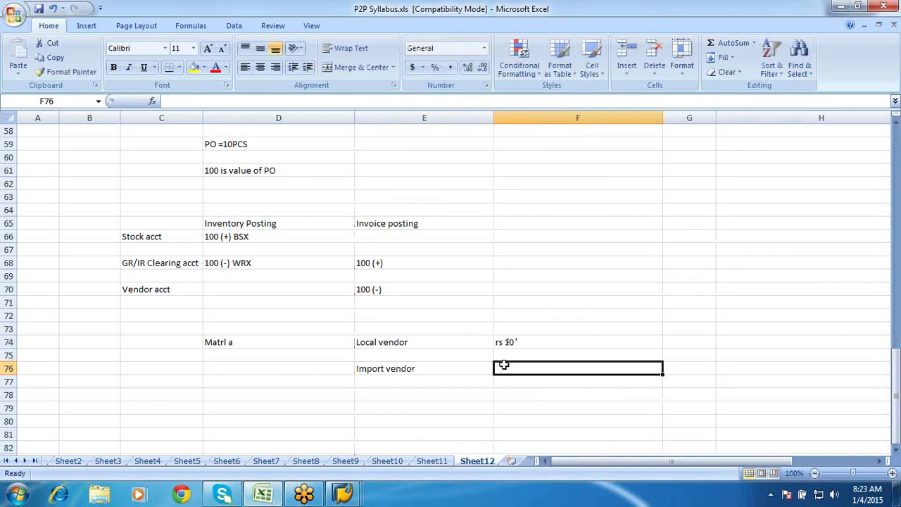
{"action": "type", "text": "$10"}
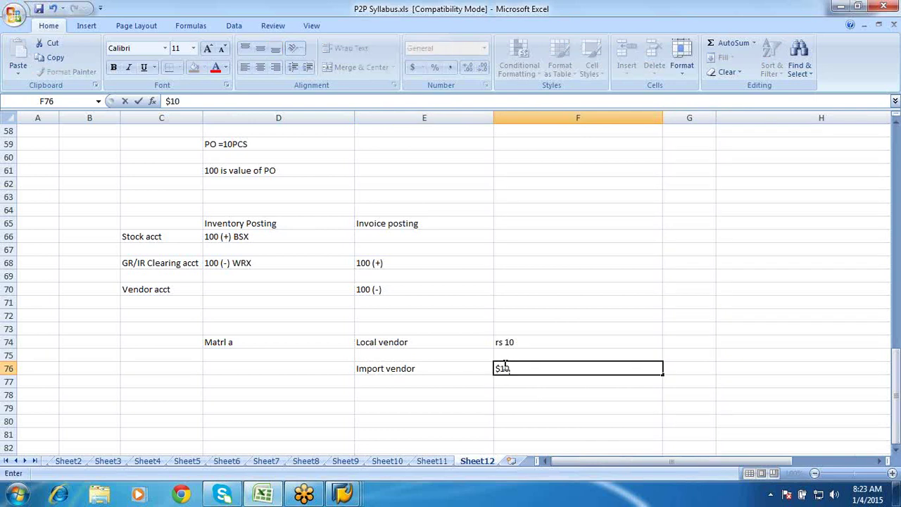
{"action": "type", "text": "-600"}
{"action": "left_click", "coordinate": [563, 340]}
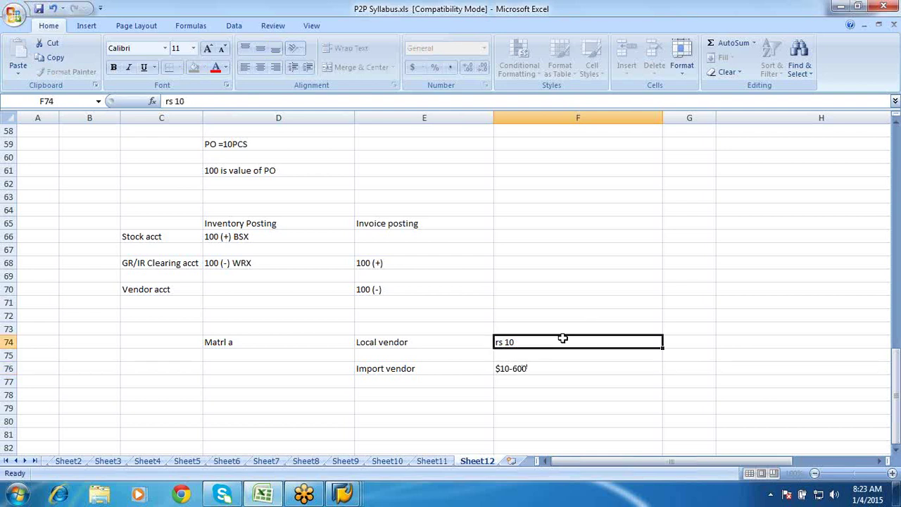
{"action": "left_click", "coordinate": [519, 368]}
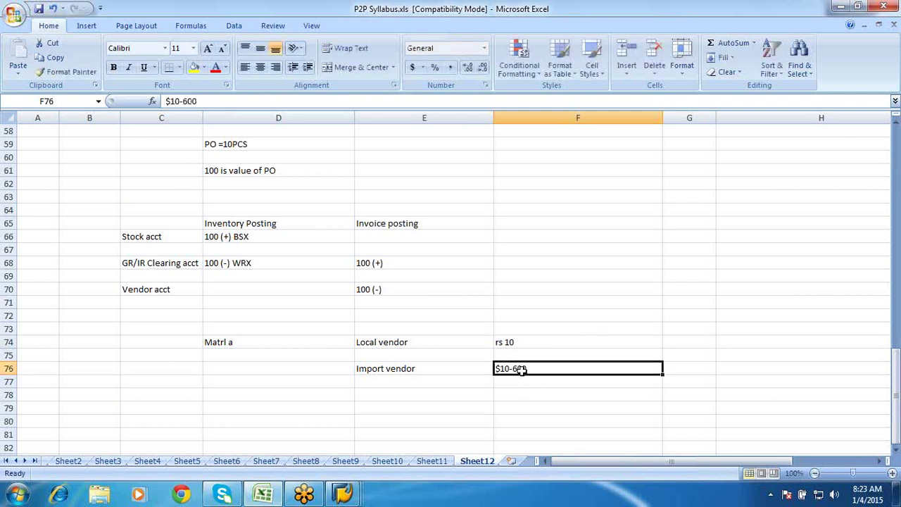
Step: Add the note "Quality" in D77 below the material and vendor entries
{"action": "left_click", "coordinate": [409, 369]}
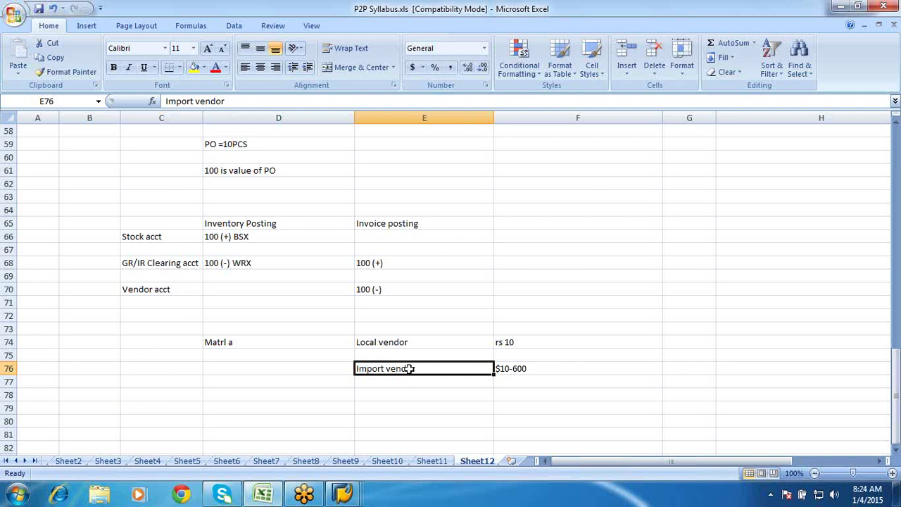
{"action": "left_click", "coordinate": [228, 382]}
{"action": "type", "text": "Q"}
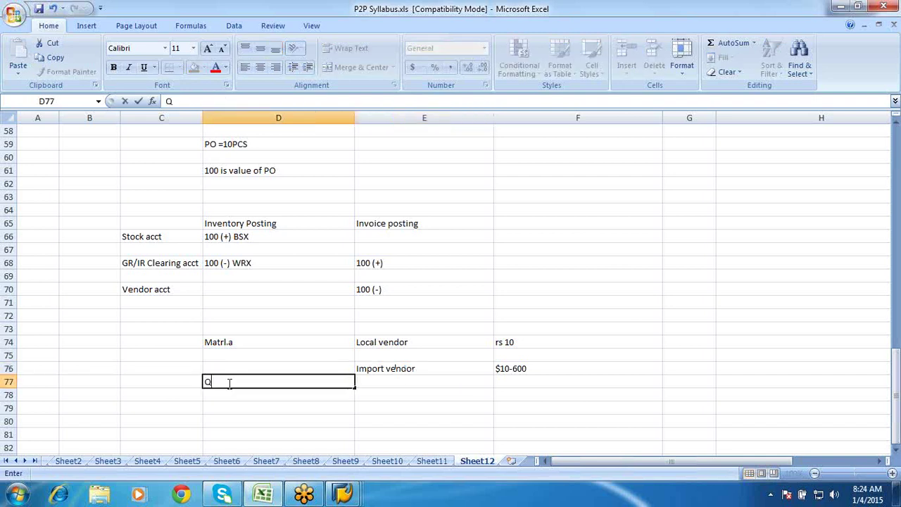
{"action": "type", "text": "uality"}
{"action": "left_click", "coordinate": [155, 383]}
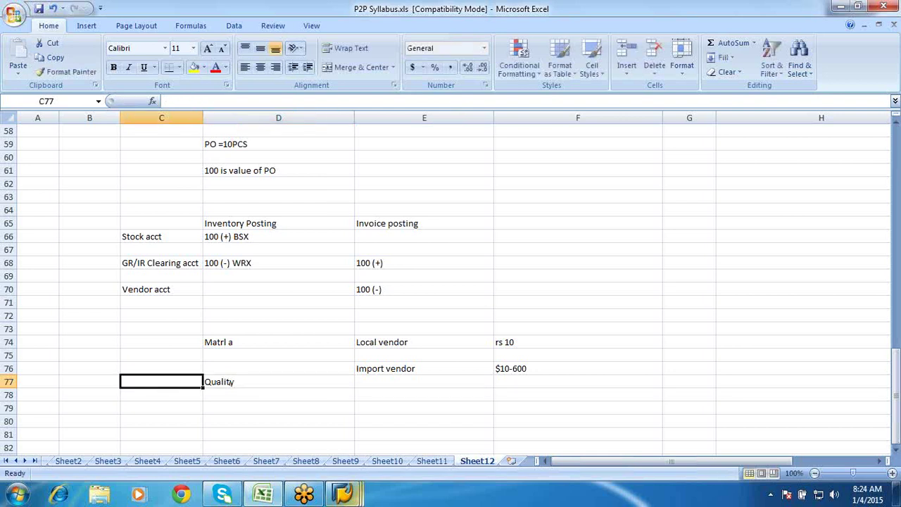
Step: Switch to SAP's Display IMG window, check the Activate Split Valuation setting and return to the IMG
{"action": "left_click", "coordinate": [344, 495]}
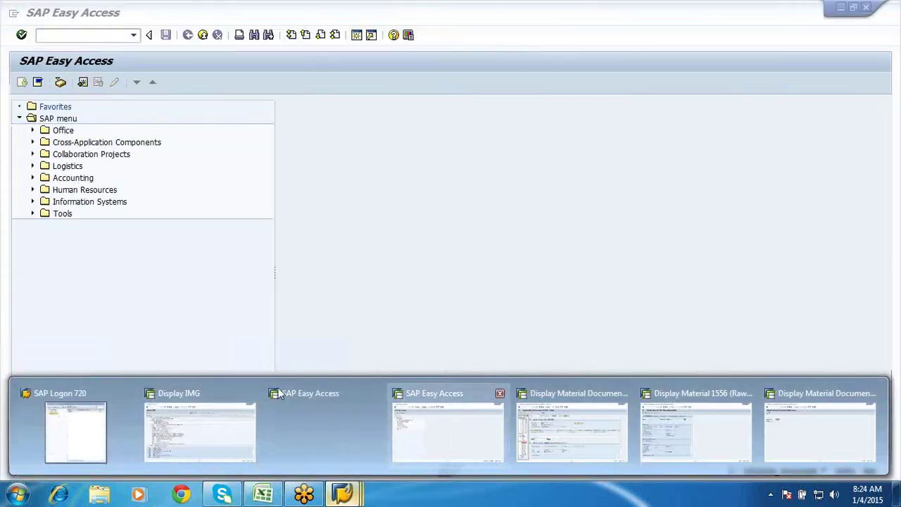
{"action": "left_click", "coordinate": [173, 383]}
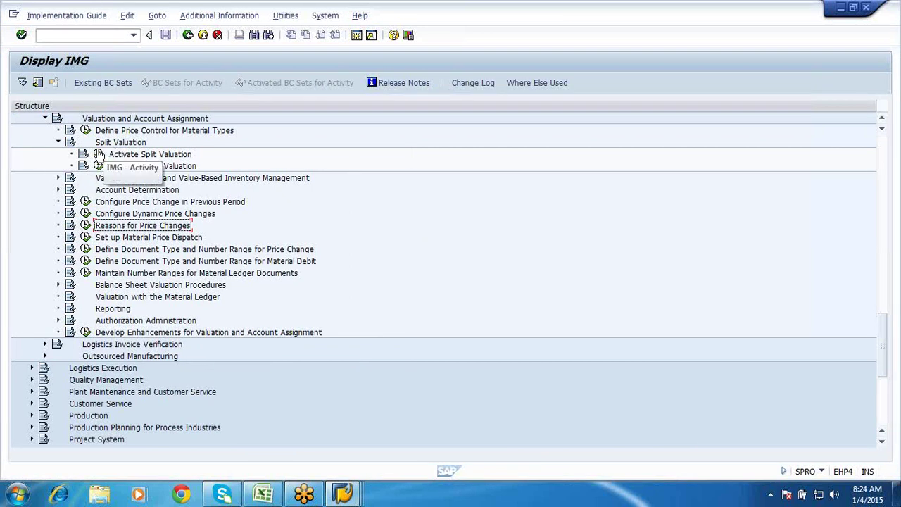
{"action": "left_click", "coordinate": [99, 154]}
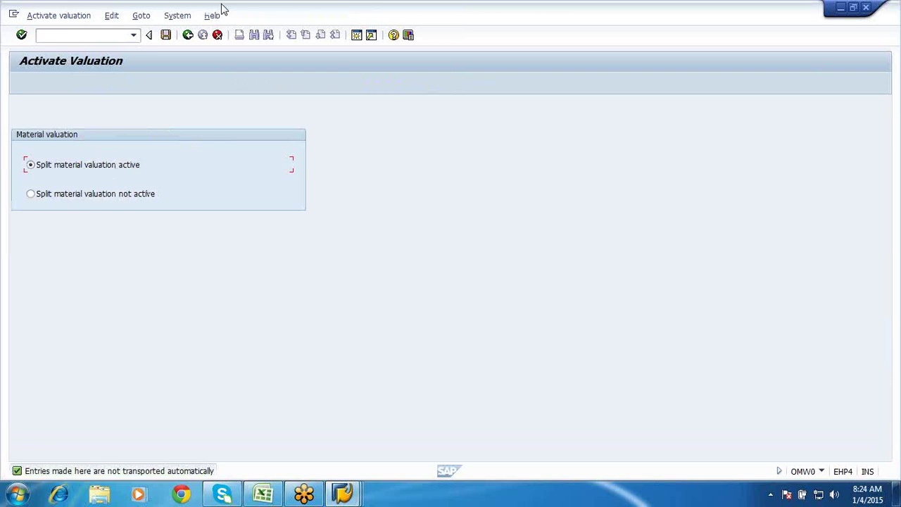
{"action": "left_click", "coordinate": [187, 35]}
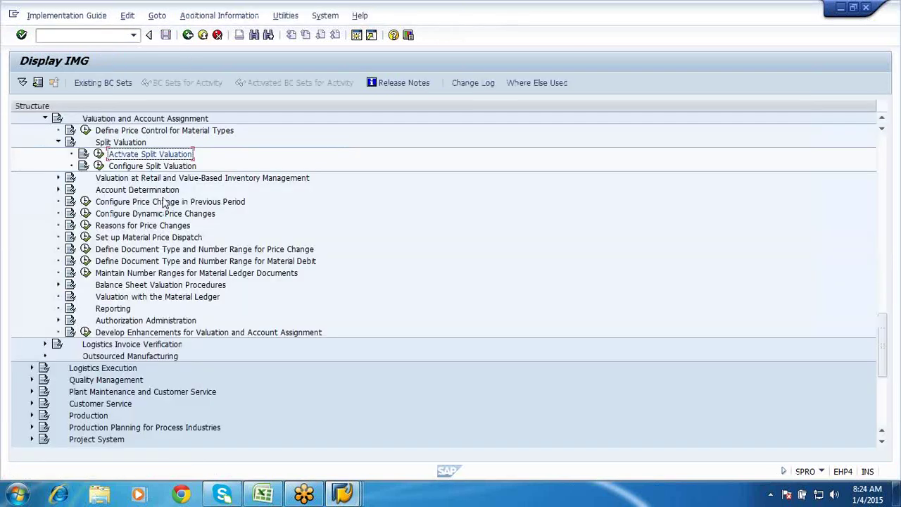
Step: Start a new global valuation type under Configure Split Valuation and enter RL01 as its name
{"action": "left_click", "coordinate": [98, 167]}
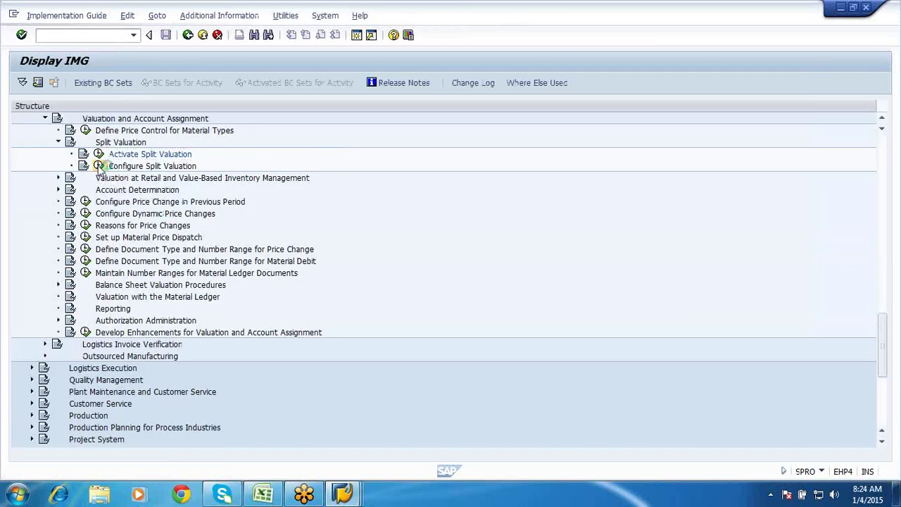
{"action": "left_click", "coordinate": [299, 268]}
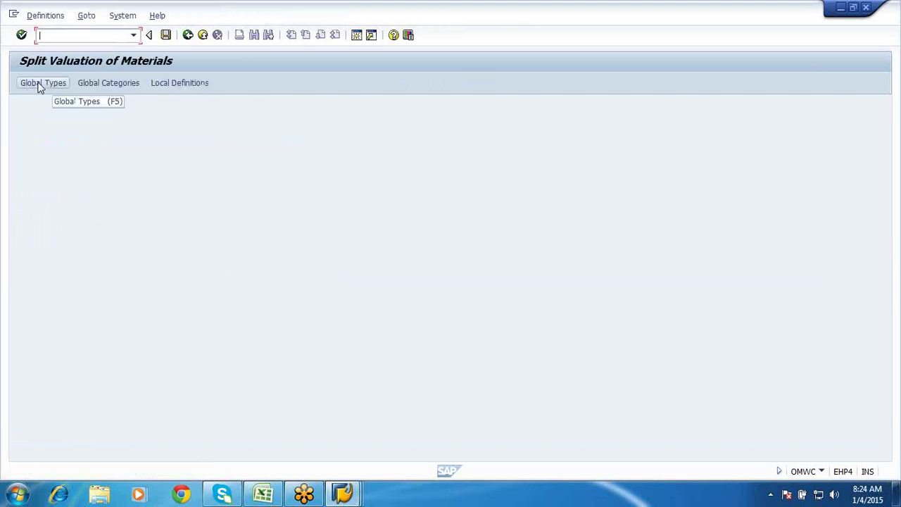
{"action": "left_click", "coordinate": [40, 85]}
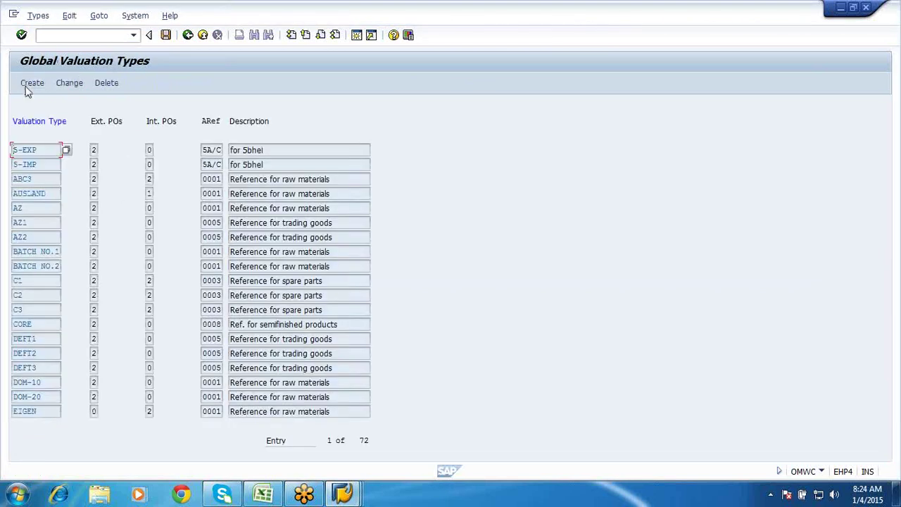
{"action": "left_click", "coordinate": [30, 83]}
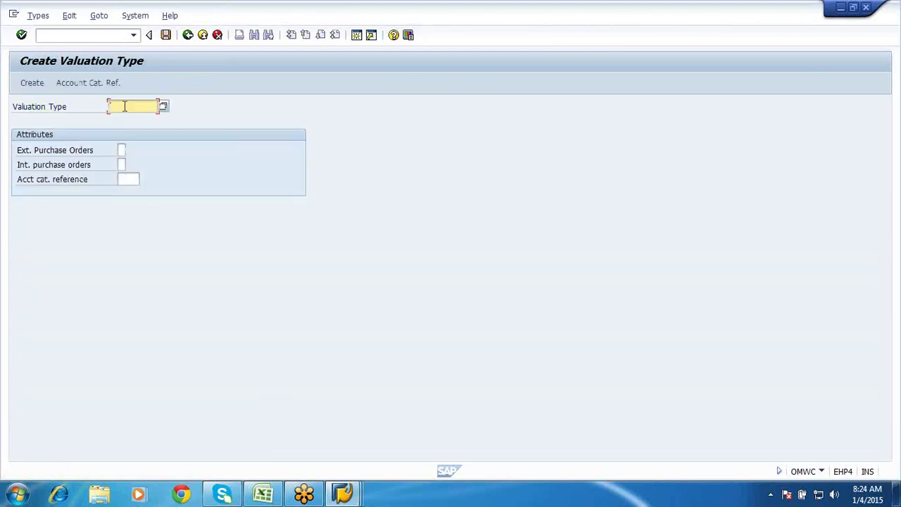
{"action": "type", "text": "ve"}
{"action": "key", "text": "BackSpace"}
{"action": "key", "text": "BackSpace"}
{"action": "type", "text": "RL"}
{"action": "type", "text": "C1"}
Step: Set Ext. Purchase Orders to 2 (allowed) and Int. purchase orders to 0 (not allowed) for valuation type RL01
{"action": "left_click", "coordinate": [121, 150]}
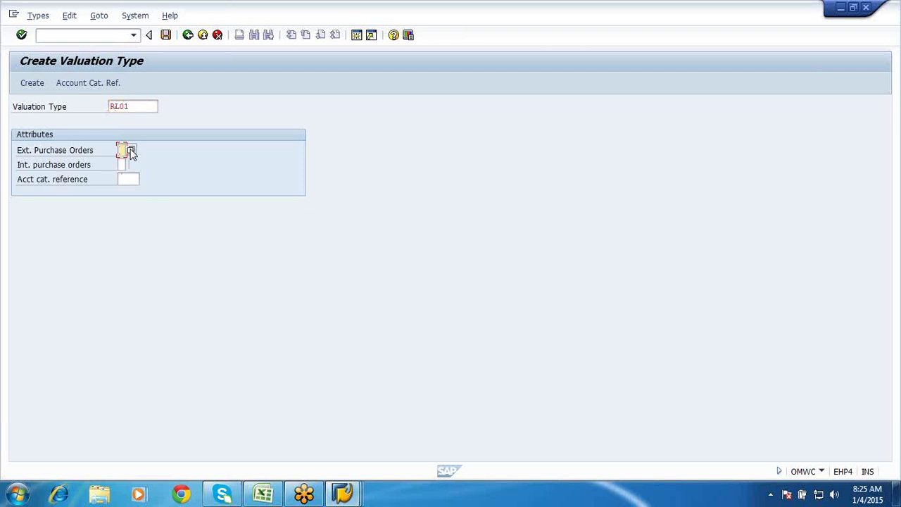
{"action": "left_click", "coordinate": [130, 149]}
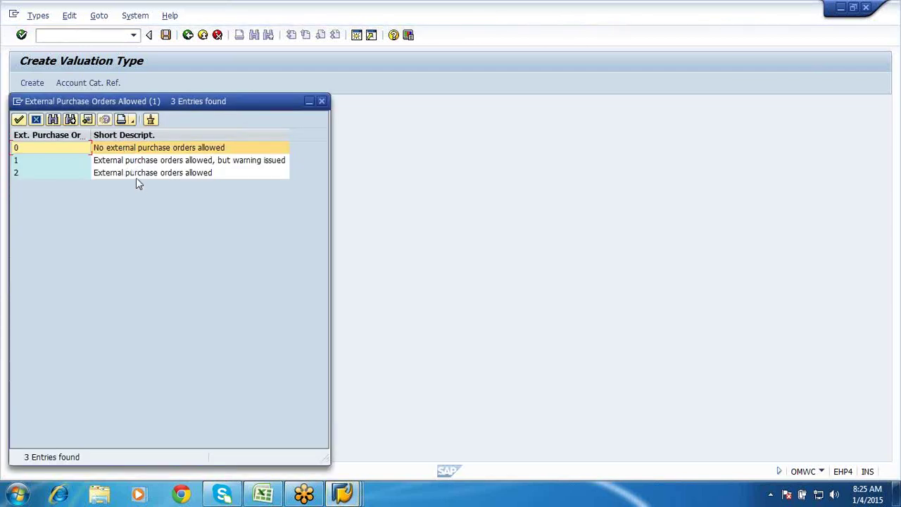
{"action": "double_click", "coordinate": [137, 178]}
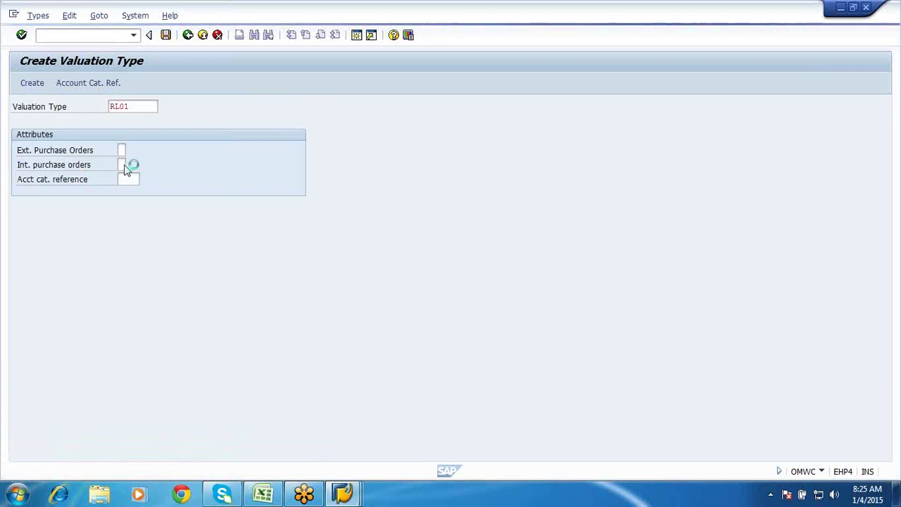
{"action": "left_click", "coordinate": [122, 164]}
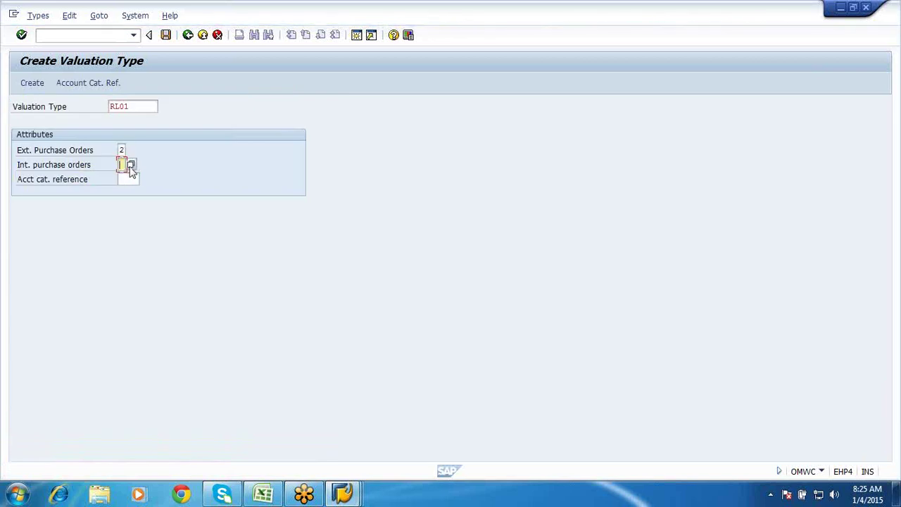
{"action": "left_click", "coordinate": [131, 166]}
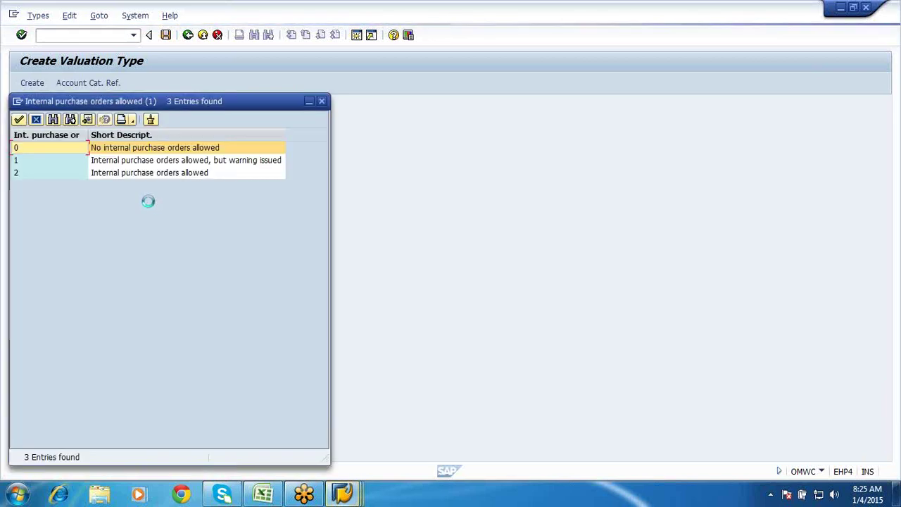
{"action": "double_click", "coordinate": [97, 147]}
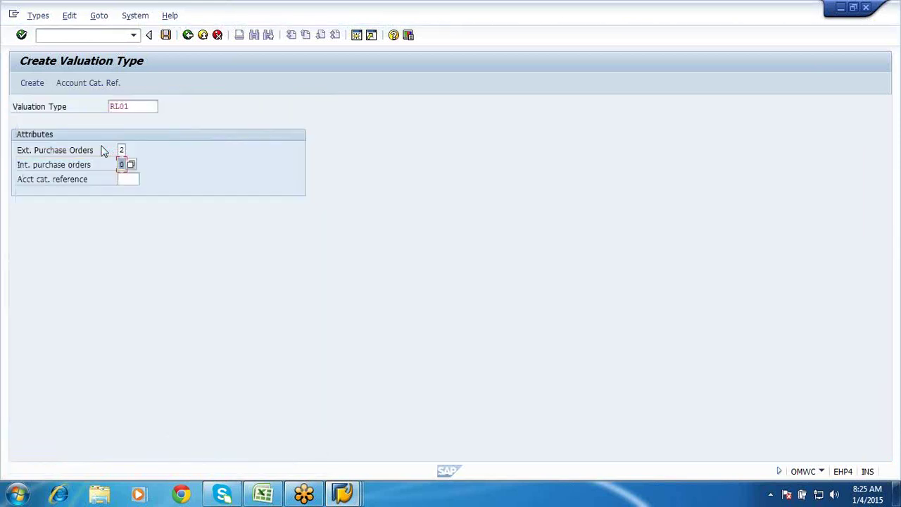
Step: Set the account category reference to R910 (Reference for raw matrl ZRO8) and create valuation type RL01
{"action": "left_click", "coordinate": [131, 179]}
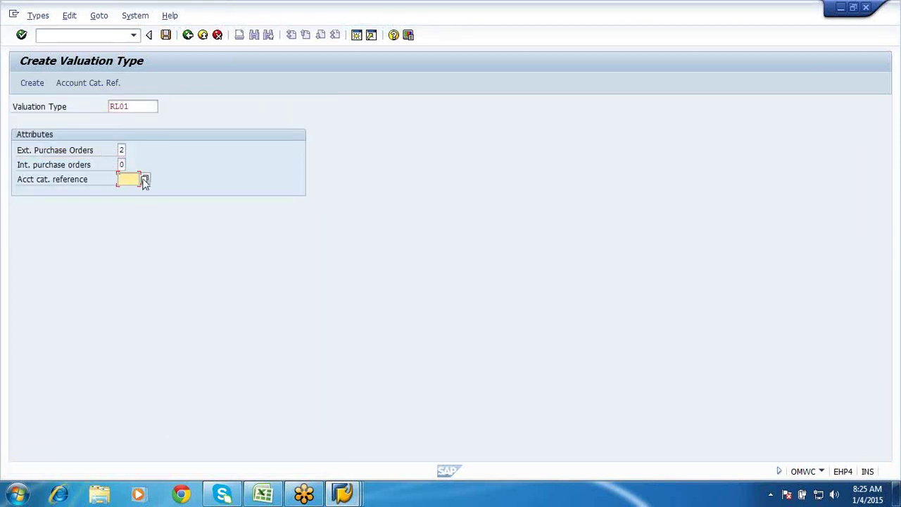
{"action": "left_click", "coordinate": [144, 180]}
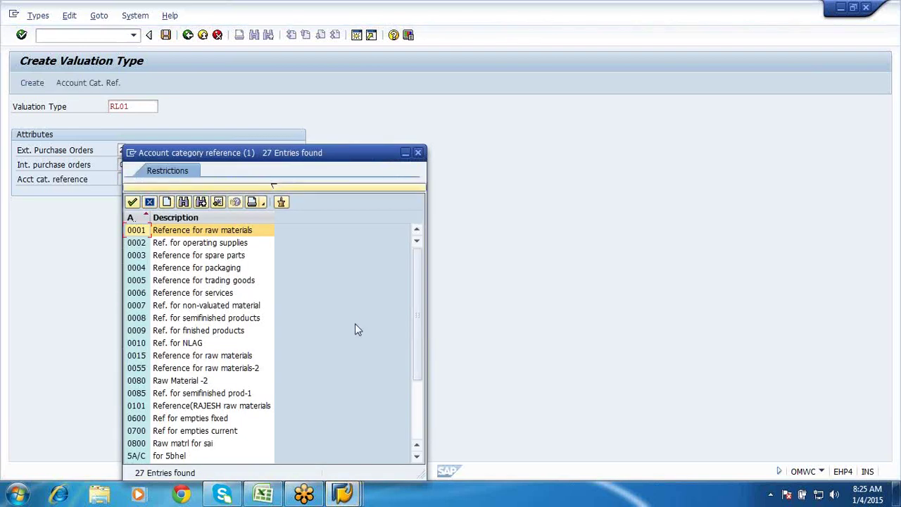
{"action": "scroll", "coordinate": [354, 325], "scroll_direction": "down", "scroll_amount": 3}
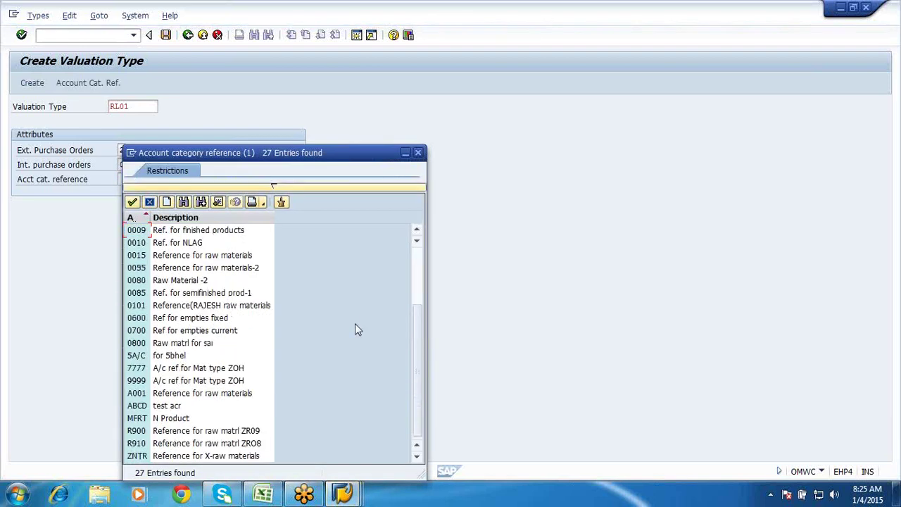
{"action": "double_click", "coordinate": [252, 448]}
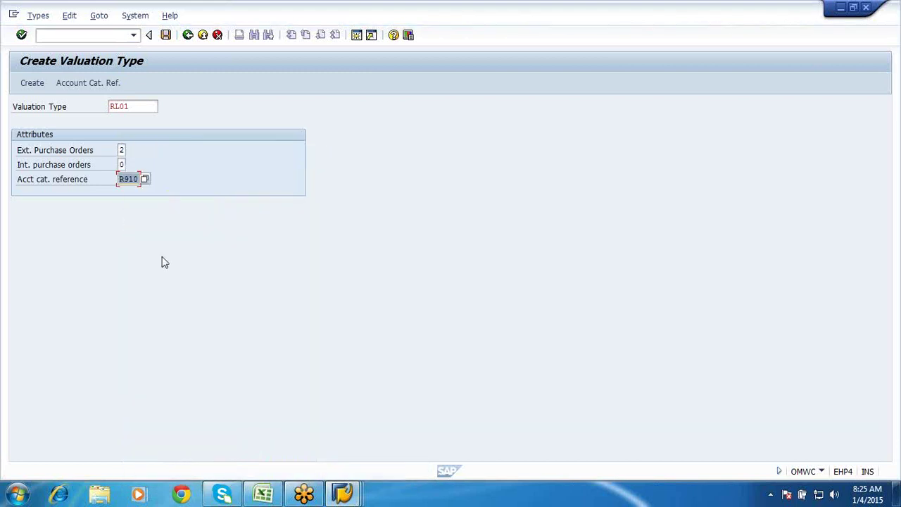
{"action": "key", "text": "Return"}
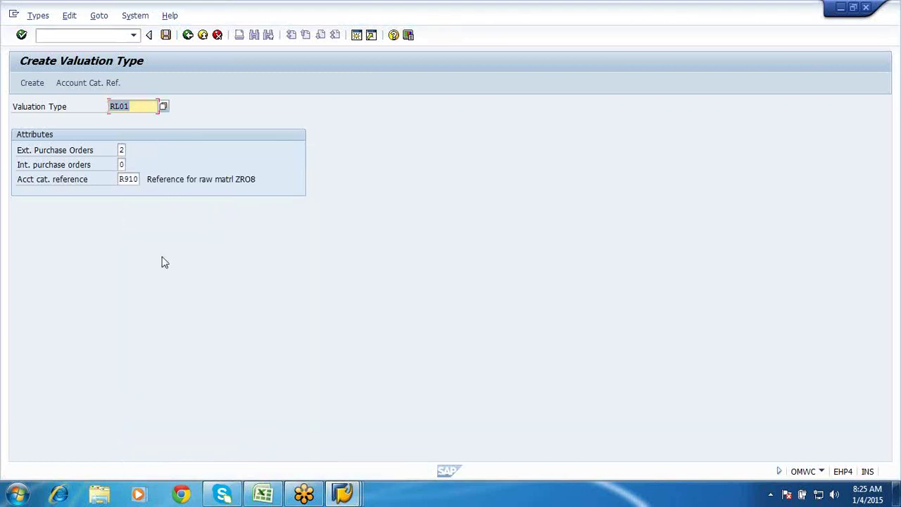
{"action": "left_click", "coordinate": [38, 86]}
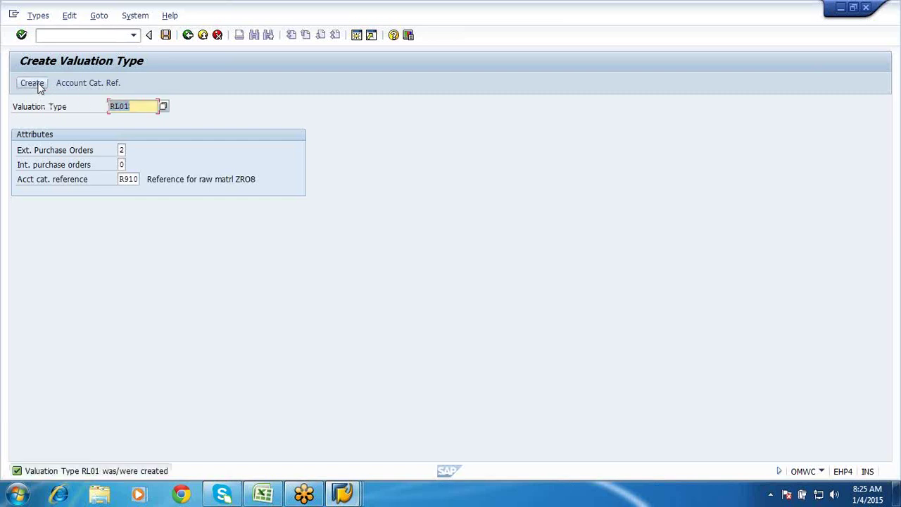
Step: Create a second valuation type RL02 with the same attributes, save the changes and return to the Global Valuation Types list
{"action": "left_click", "coordinate": [137, 107]}
{"action": "key", "text": "BackSpace"}
{"action": "type", "text": "2"}
{"action": "key", "text": "Return"}
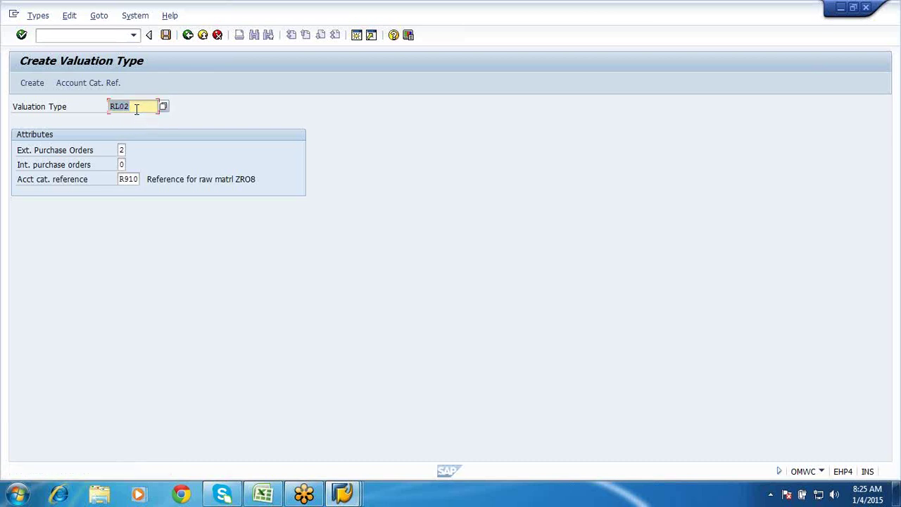
{"action": "left_click", "coordinate": [34, 81]}
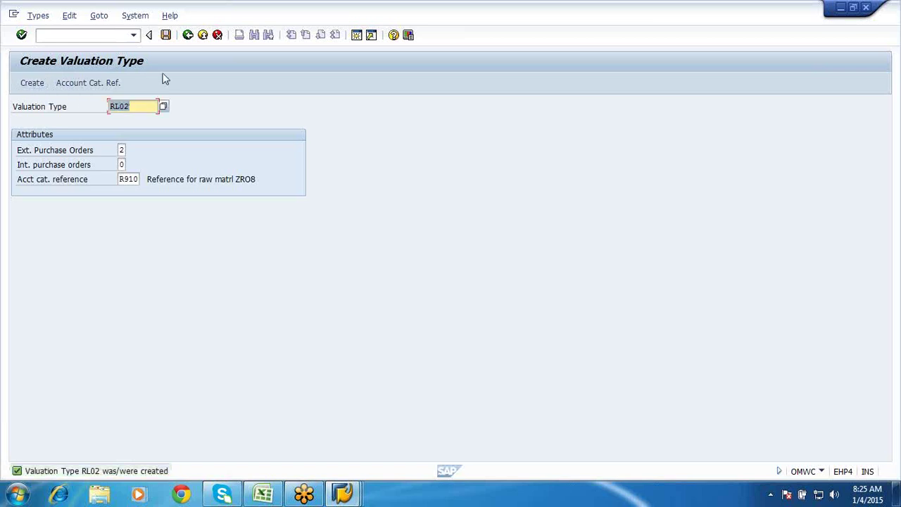
{"action": "left_click", "coordinate": [166, 35]}
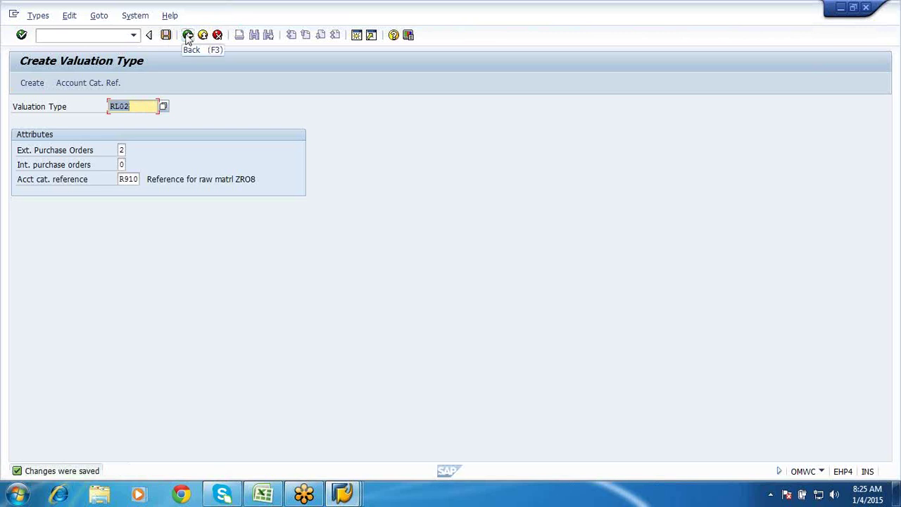
{"action": "left_click", "coordinate": [188, 35]}
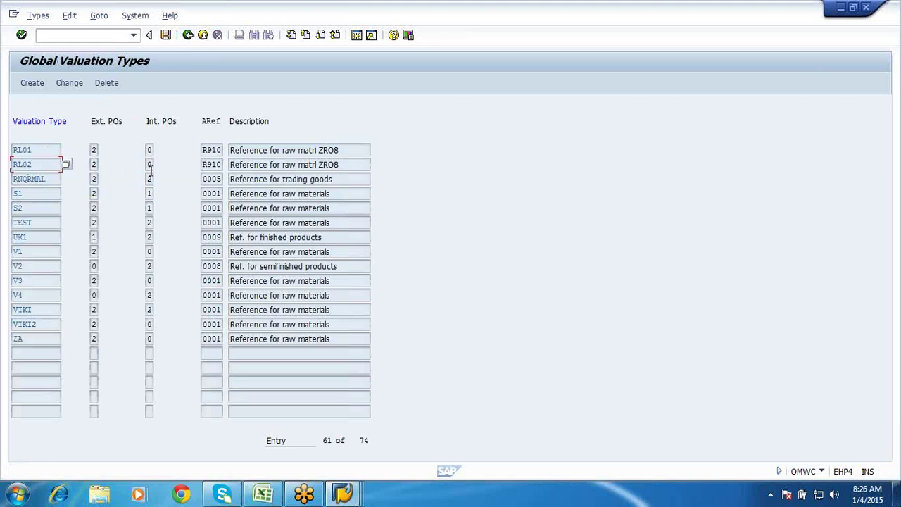
Step: Go to the global valuation categories and open the valuation type allocation for category H (Origin)
{"action": "left_click", "coordinate": [188, 36]}
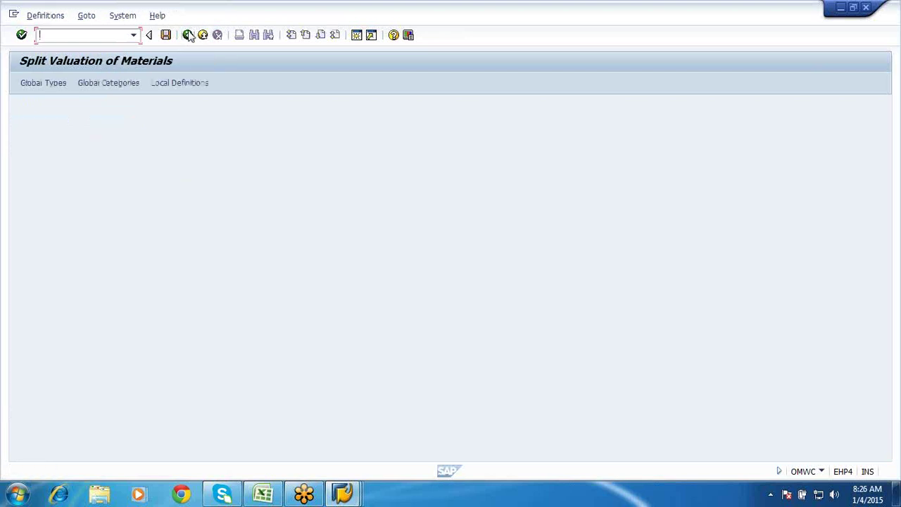
{"action": "left_click", "coordinate": [109, 83]}
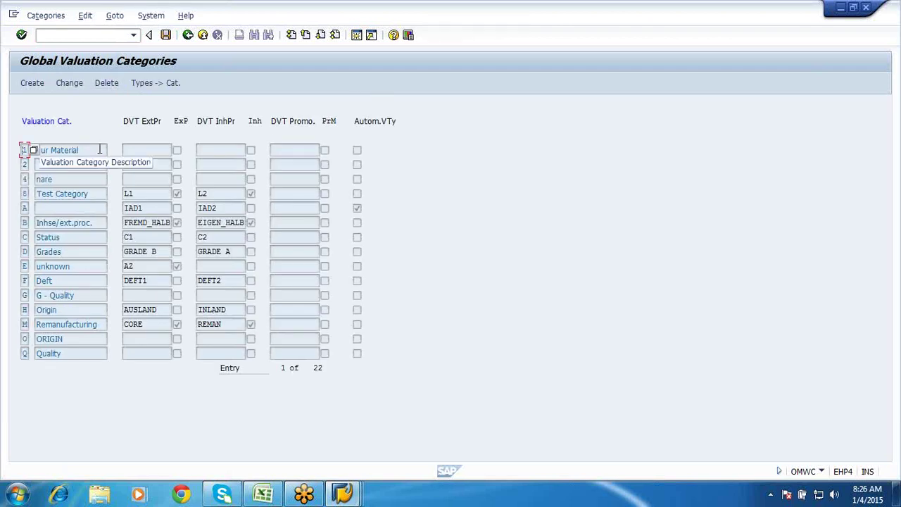
{"action": "left_click", "coordinate": [95, 194]}
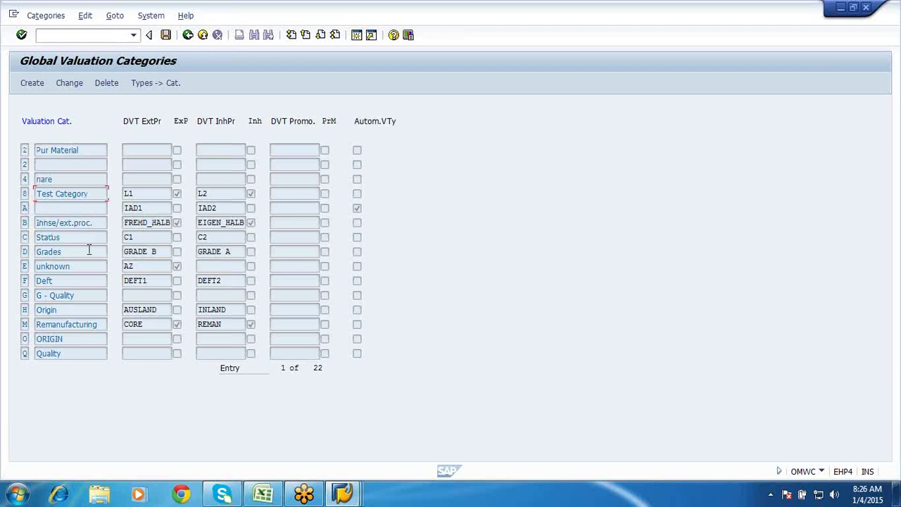
{"action": "left_click", "coordinate": [78, 309]}
{"action": "left_click", "coordinate": [146, 83]}
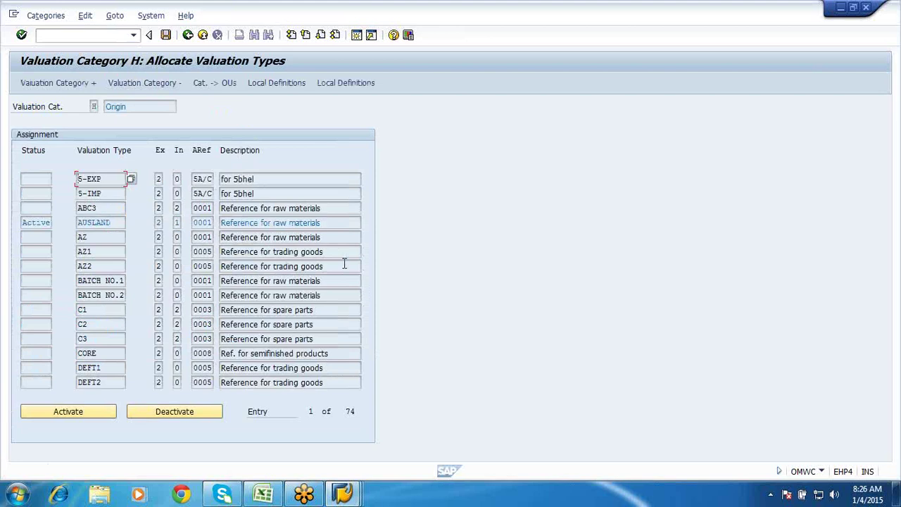
Step: Activate valuation types RL01 and RL02 for valuation category H, save and return to the Global Valuation Categories list
{"action": "left_click", "coordinate": [321, 35]}
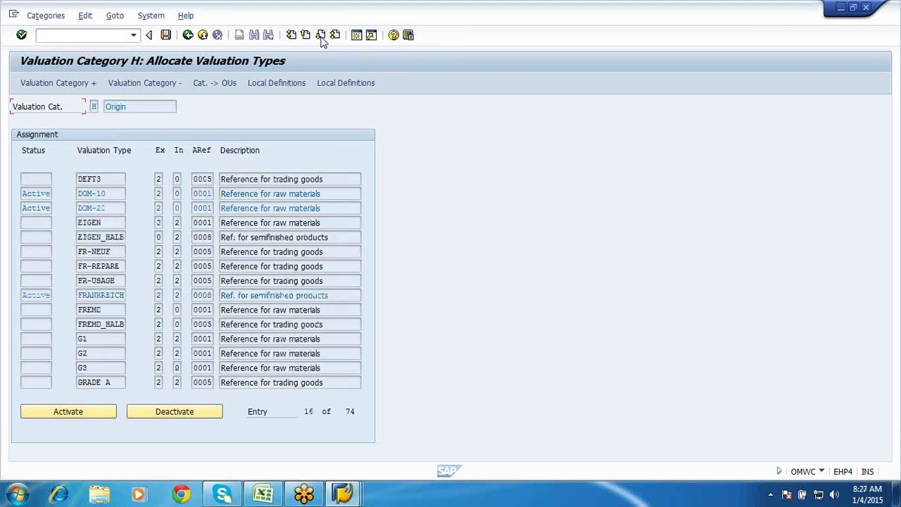
{"action": "left_click", "coordinate": [320, 35]}
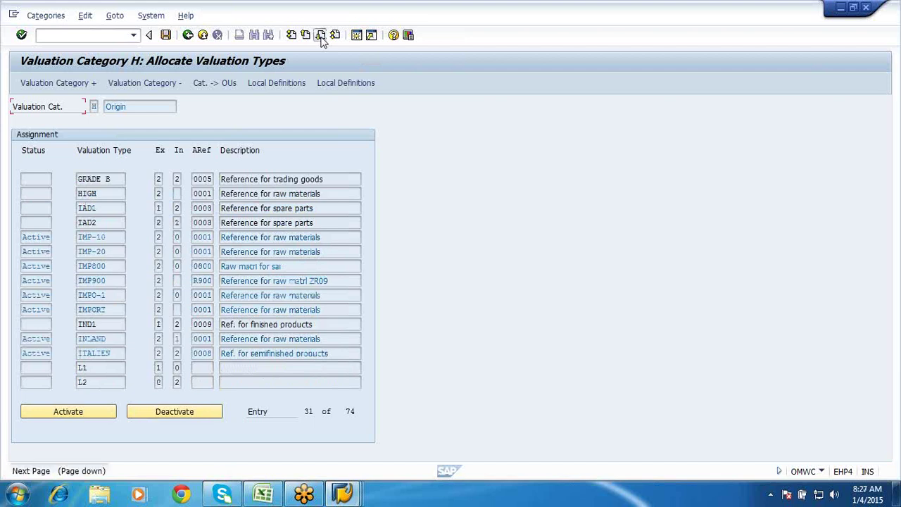
{"action": "left_click", "coordinate": [320, 35]}
{"action": "left_click", "coordinate": [320, 35]}
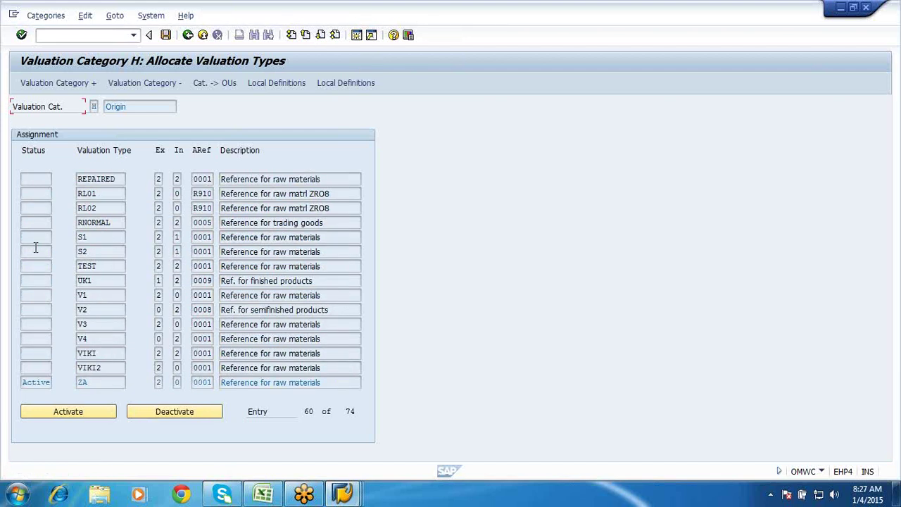
{"action": "left_click", "coordinate": [90, 197]}
{"action": "left_click", "coordinate": [75, 411]}
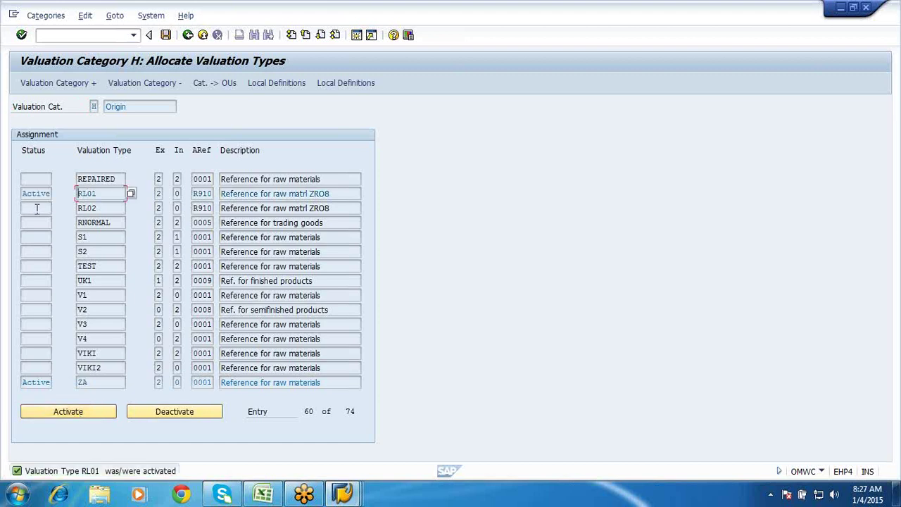
{"action": "left_click", "coordinate": [86, 208]}
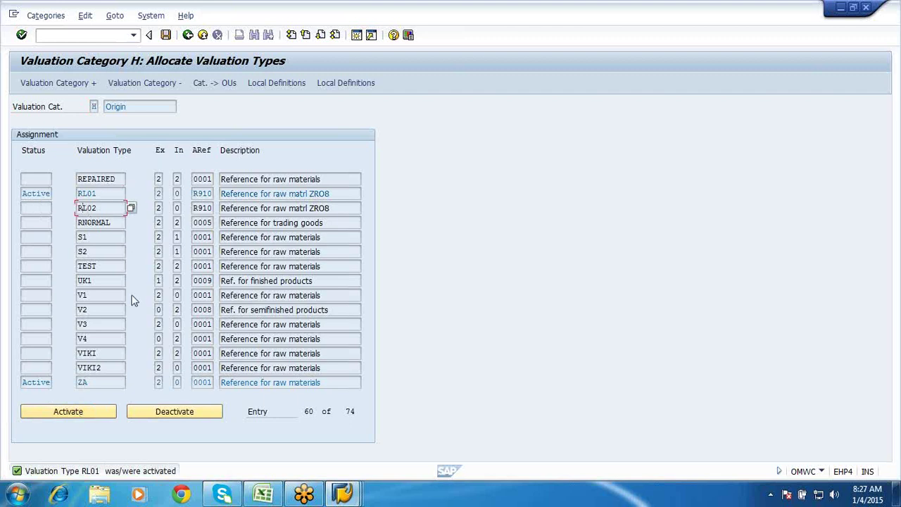
{"action": "left_click", "coordinate": [84, 411]}
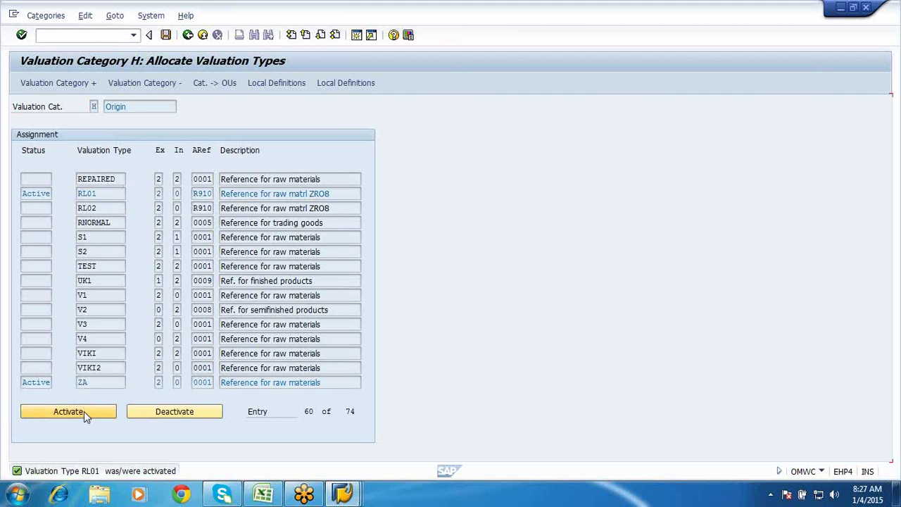
{"action": "left_click", "coordinate": [166, 37]}
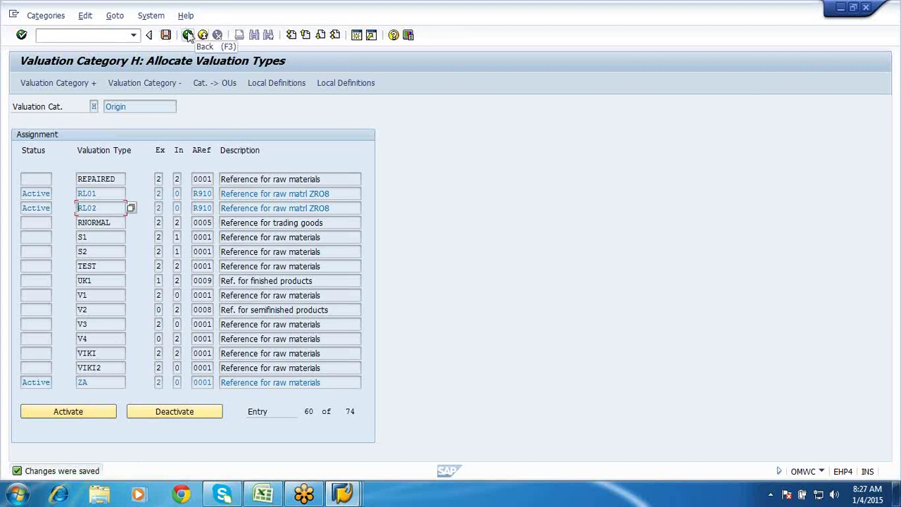
{"action": "left_click", "coordinate": [188, 36]}
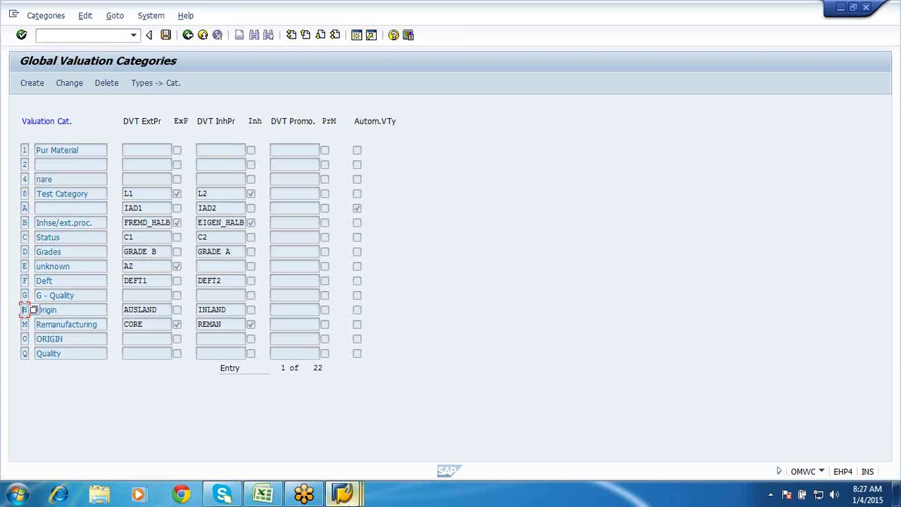
Step: Switch to the SAP Easy Access session and run transaction MM01 to create a material
{"action": "mouse_move", "coordinate": [345, 496]}
{"action": "left_click", "coordinate": [416, 462]}
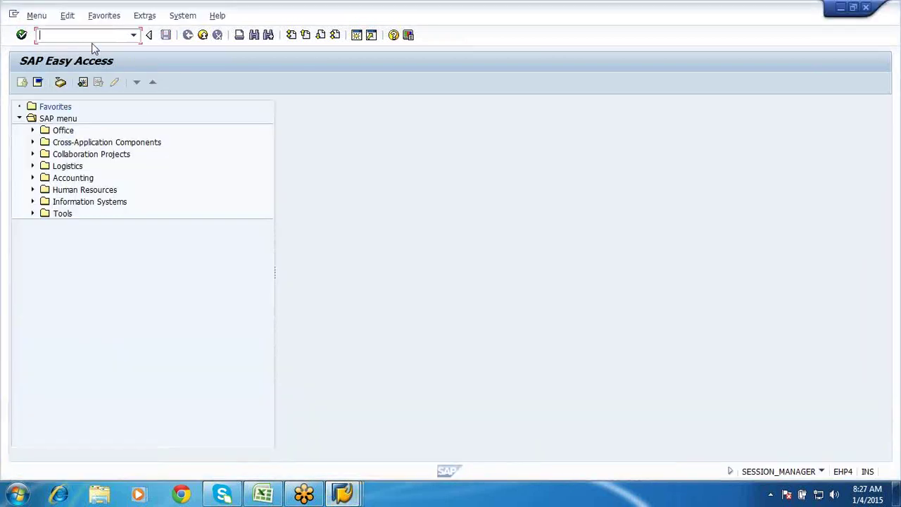
{"action": "type", "text": "mm01"}
{"action": "key", "text": "Return"}
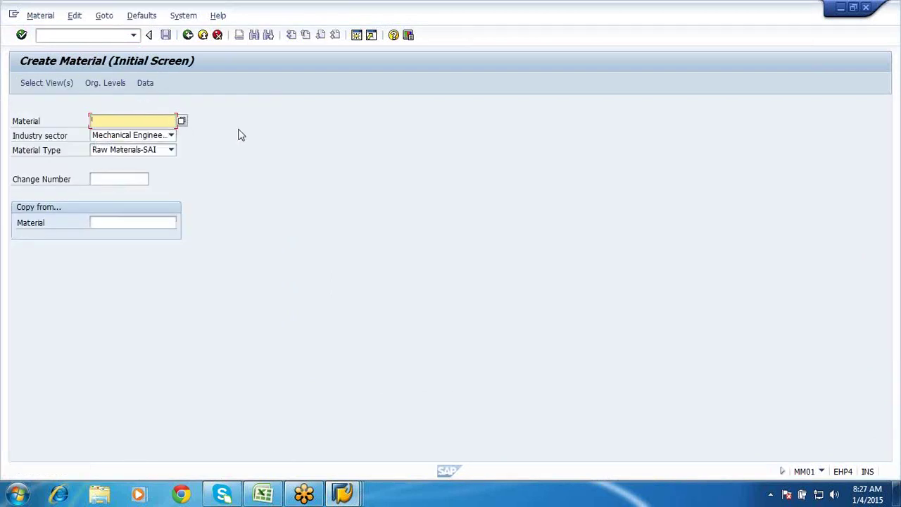
Step: Open the view selection for the new material and deselect the three sales views, MRP 1 to 4 and Work Scheduling
{"action": "key", "text": "Return"}
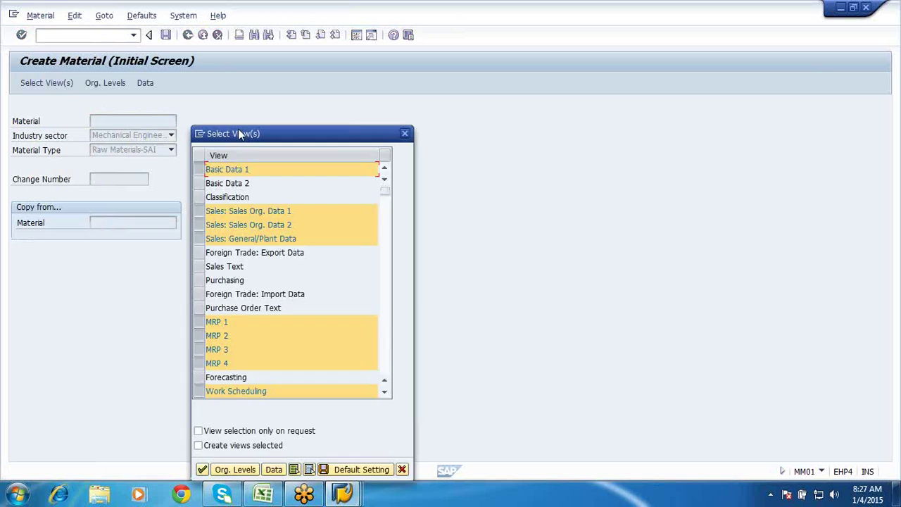
{"action": "left_click", "coordinate": [199, 210]}
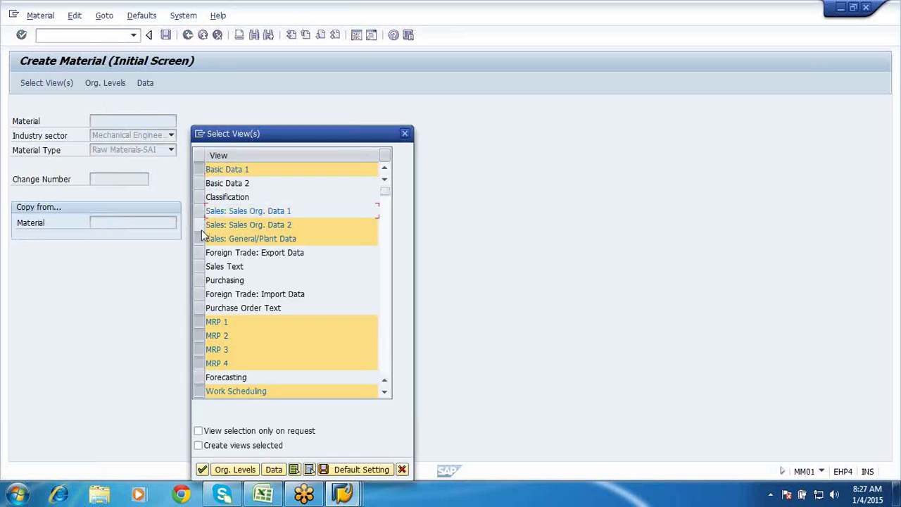
{"action": "left_click", "coordinate": [199, 224]}
{"action": "left_click", "coordinate": [202, 239]}
{"action": "left_click", "coordinate": [201, 320]}
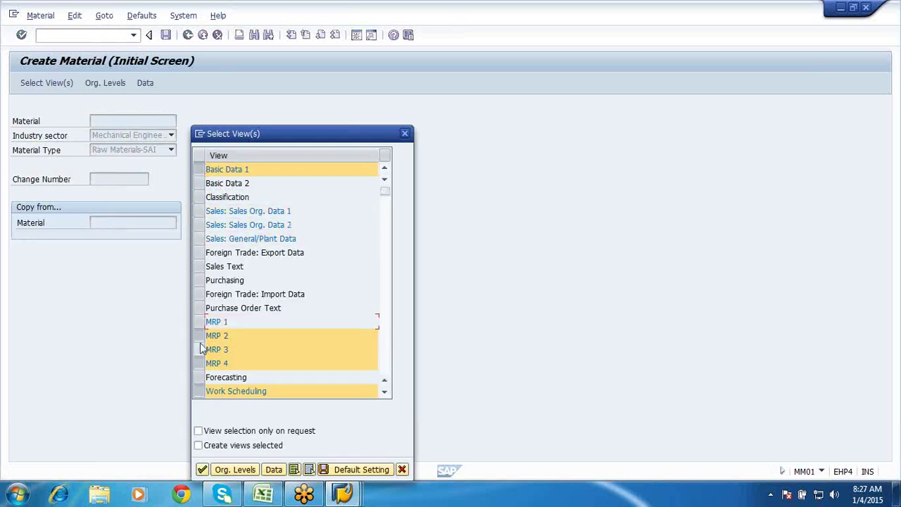
{"action": "left_click", "coordinate": [201, 349]}
{"action": "left_click", "coordinate": [199, 335]}
{"action": "left_click", "coordinate": [201, 363]}
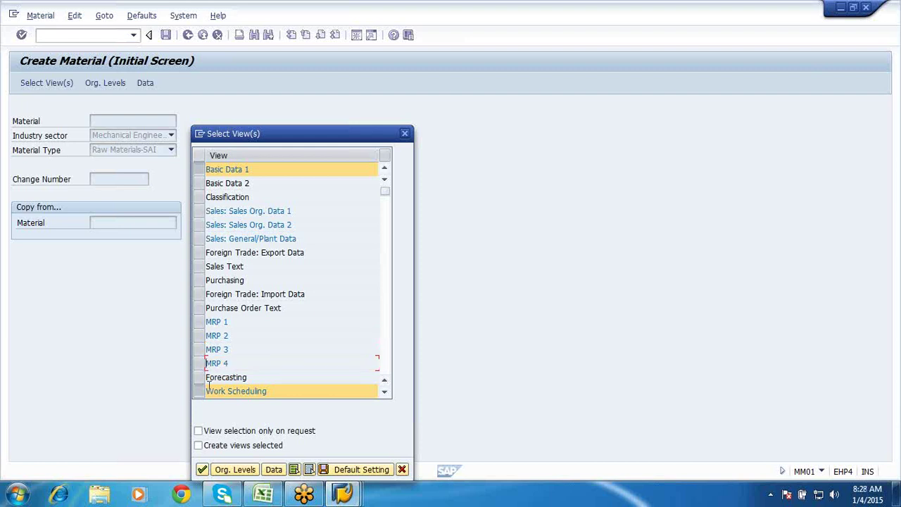
{"action": "left_click", "coordinate": [200, 391]}
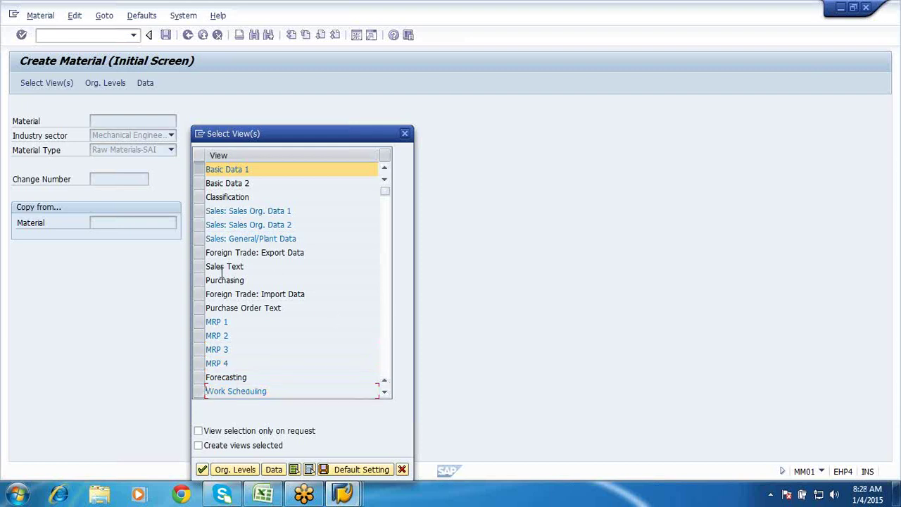
Step: Add the Purchasing view to the selection and deselect Costing 1 and Costing 2
{"action": "left_click", "coordinate": [200, 281]}
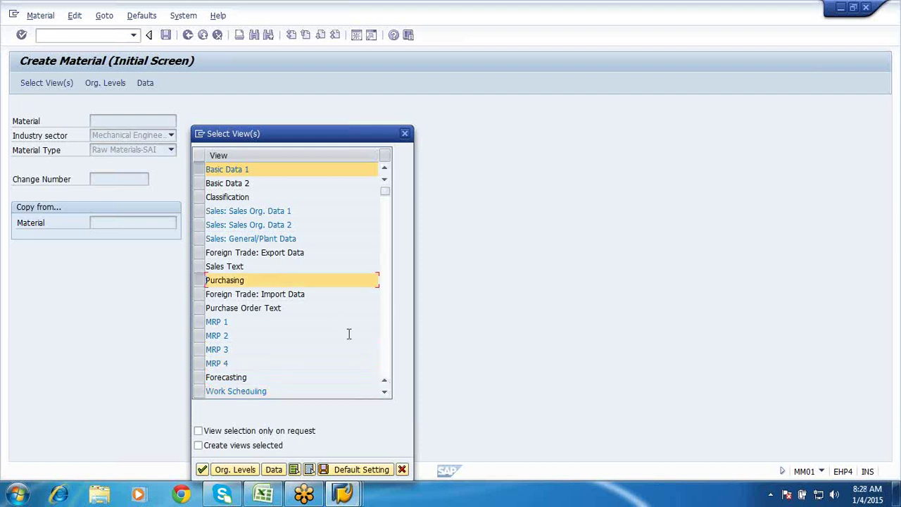
{"action": "left_click", "coordinate": [385, 374]}
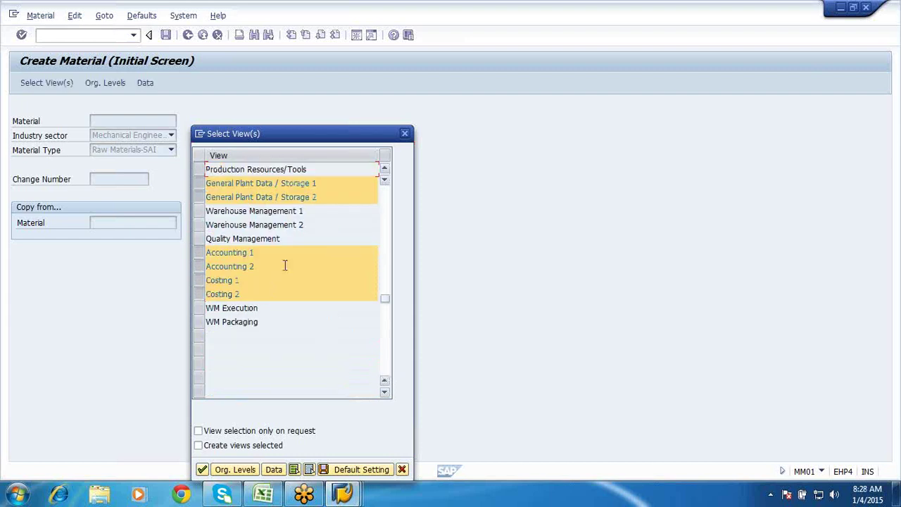
{"action": "left_click", "coordinate": [198, 281]}
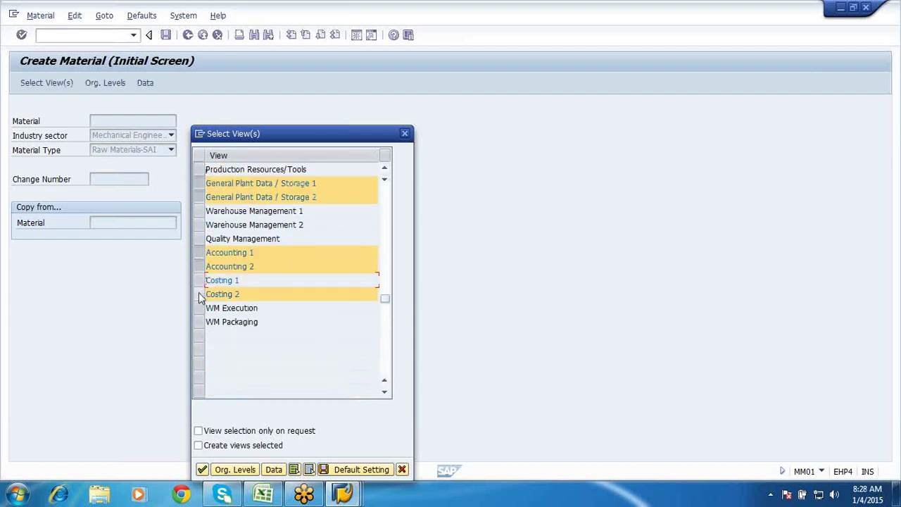
{"action": "left_click", "coordinate": [199, 294]}
Step: Set the organizational levels to plant SFP1 and storage location SFRM and open the new material's data
{"action": "left_click", "coordinate": [231, 470]}
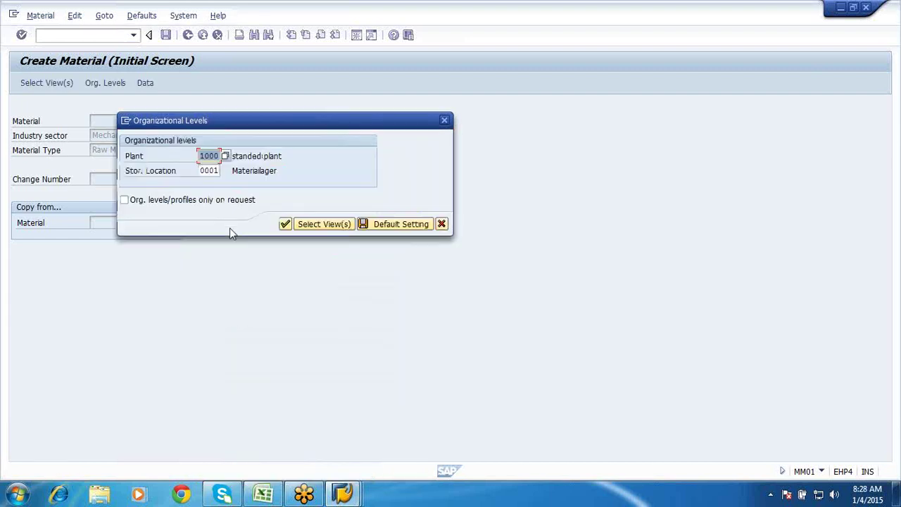
{"action": "key", "text": "BackSpace"}
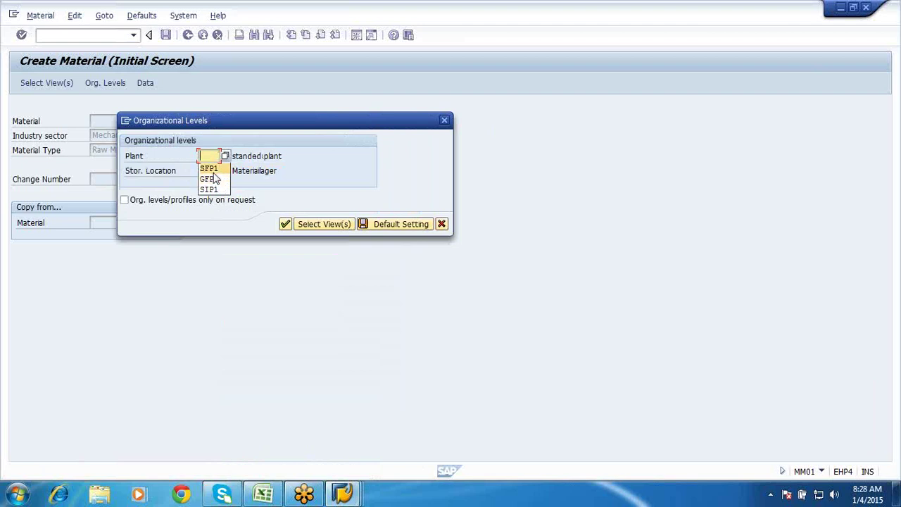
{"action": "left_click", "coordinate": [209, 169]}
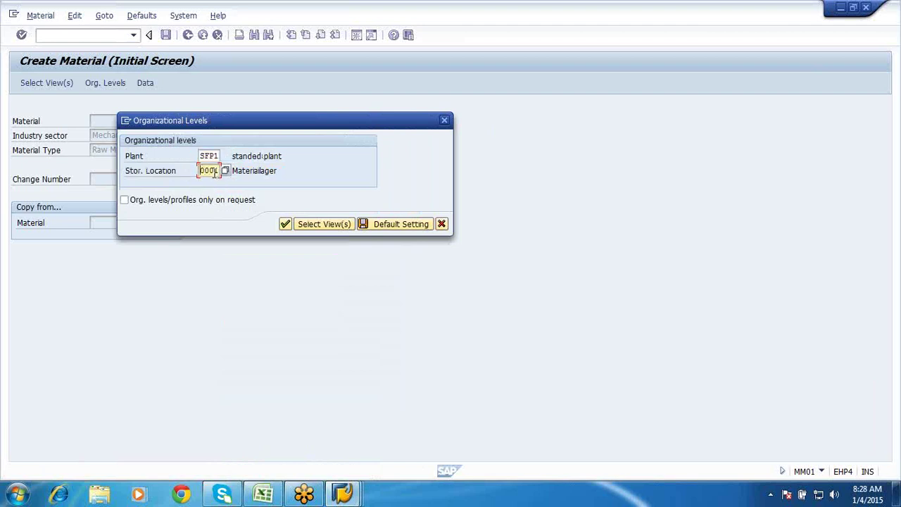
{"action": "key", "text": "Delete"}
{"action": "key", "text": "Delete"}
{"action": "key", "text": "Delete"}
{"action": "key", "text": "Delete"}
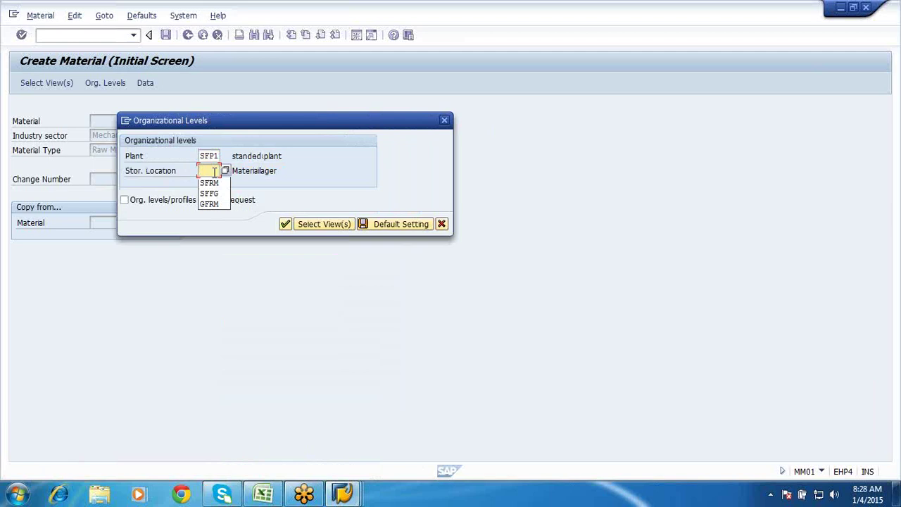
{"action": "key", "text": "Down"}
{"action": "key", "text": "Return"}
{"action": "key", "text": "Return"}
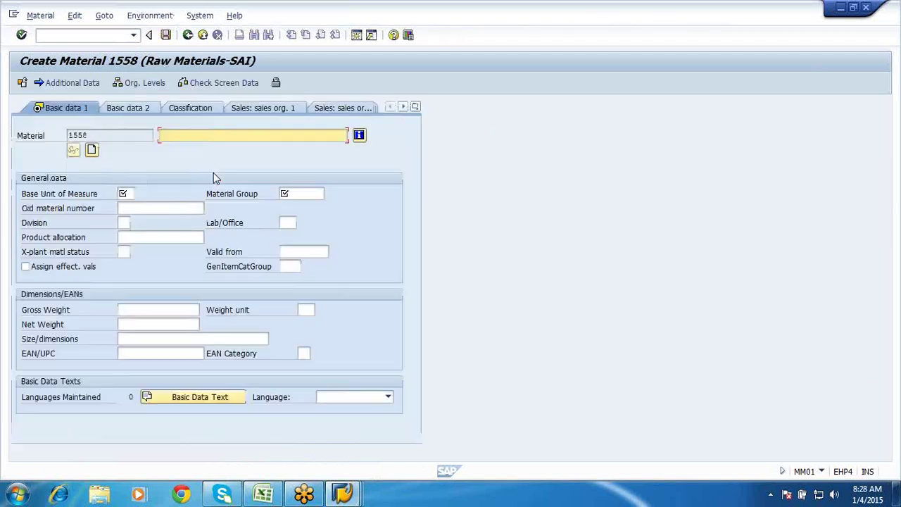
Step: Enter the material description "Cast iron block 910 MM"
{"action": "left_click", "coordinate": [193, 148]}
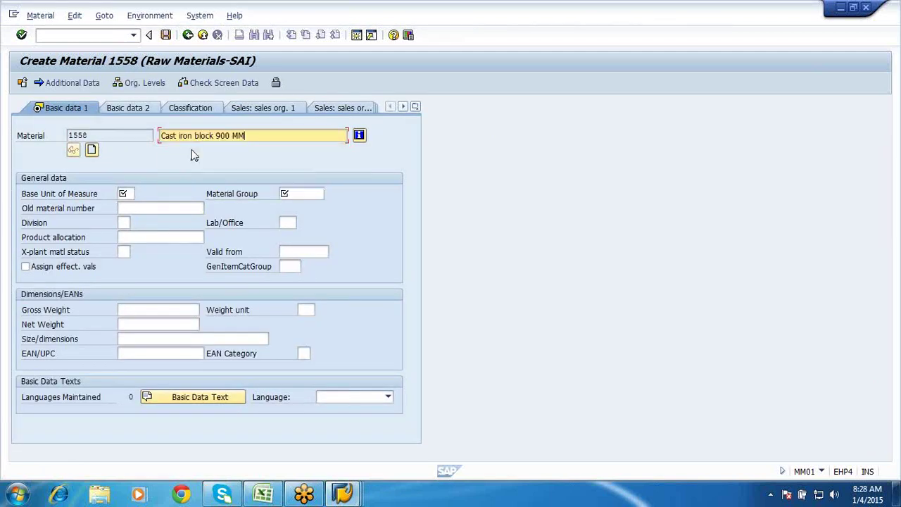
{"action": "key", "text": "BackSpace"}
{"action": "key", "text": "BackSpace"}
{"action": "key", "text": "BackSpace"}
{"action": "key", "text": "BackSpace"}
{"action": "key", "text": "BackSpace"}
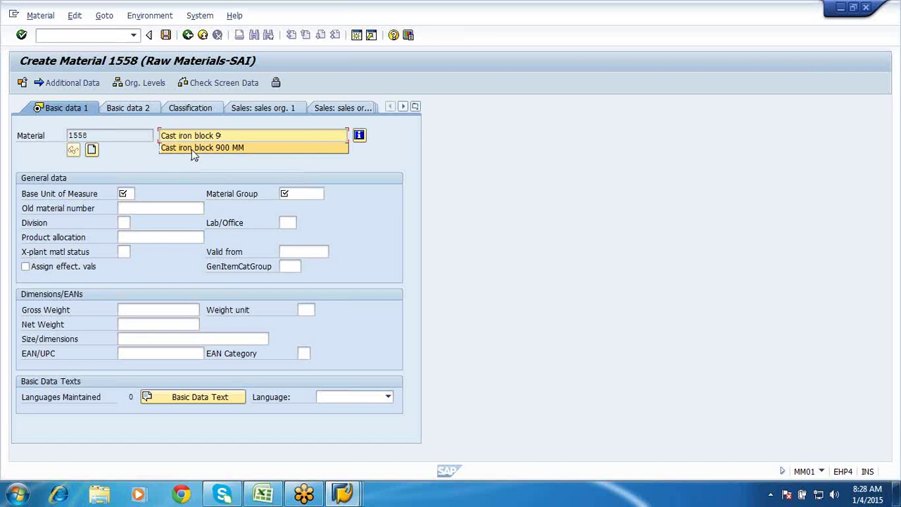
{"action": "type", "text": "10MM"}
{"action": "key", "text": "Left"}
{"action": "key", "text": "Left"}
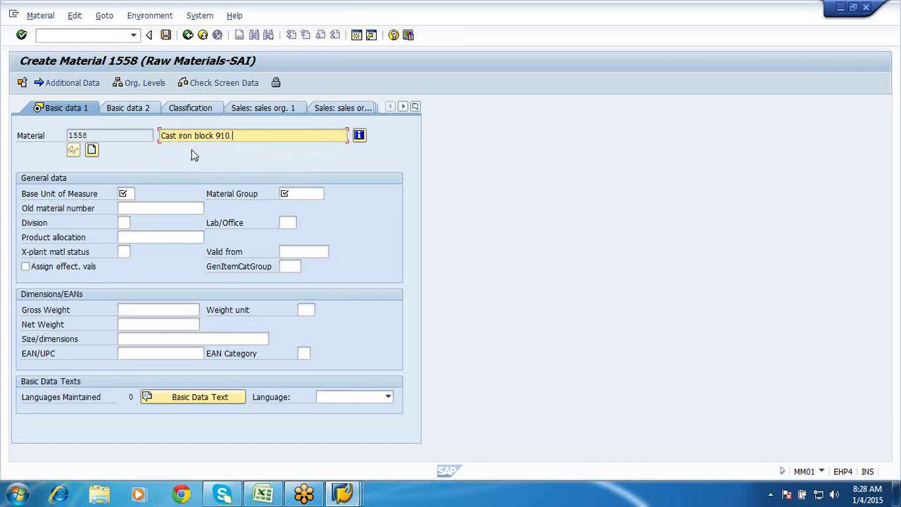
Step: Set the base unit of measure to EA and the material group to 001041, and continue to the Purchasing view
{"action": "left_click", "coordinate": [135, 191]}
{"action": "type", "text": "ea"}
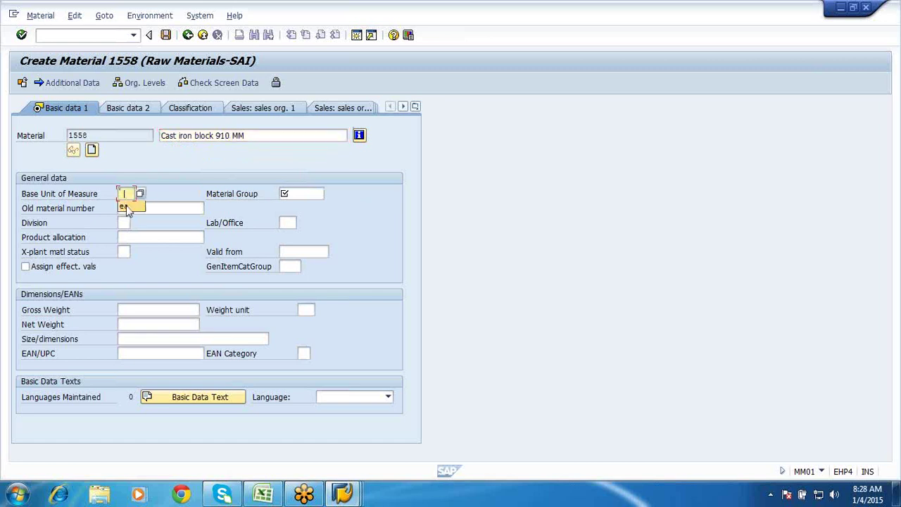
{"action": "left_click", "coordinate": [300, 193]}
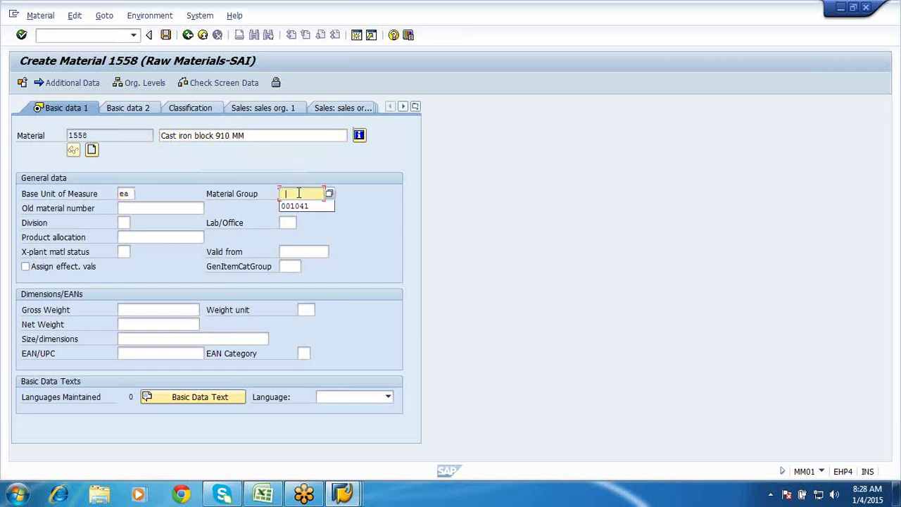
{"action": "left_click", "coordinate": [293, 203]}
{"action": "key", "text": "Return"}
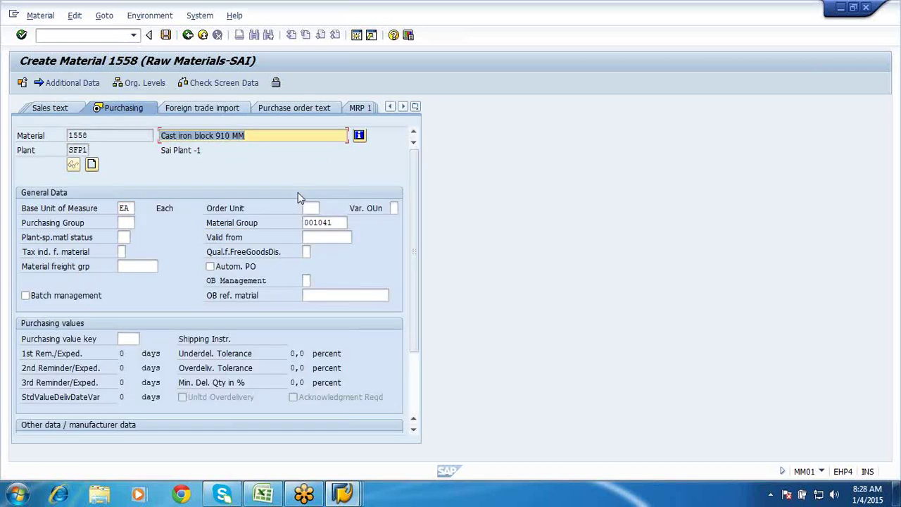
Step: In the Accounting 1 view, set price control V, valuation class R300 and moving price 5
{"action": "key", "text": "Return"}
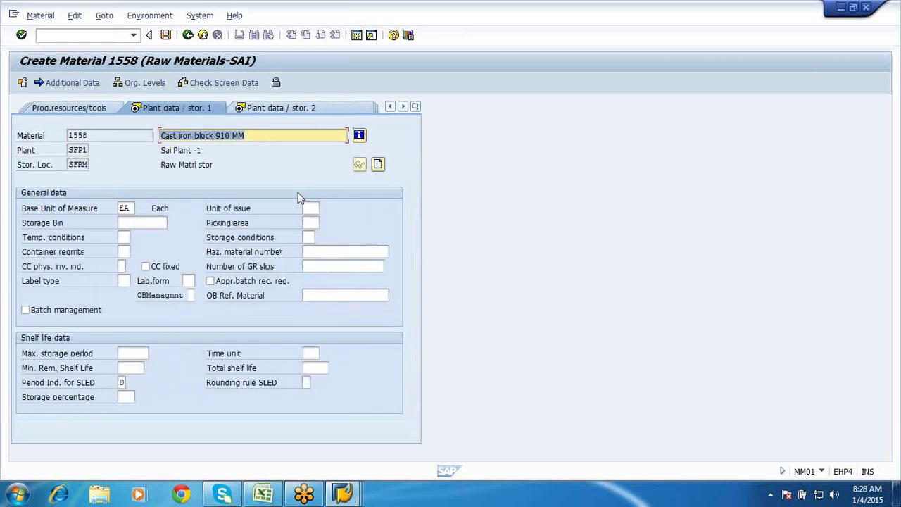
{"action": "key", "text": "Return"}
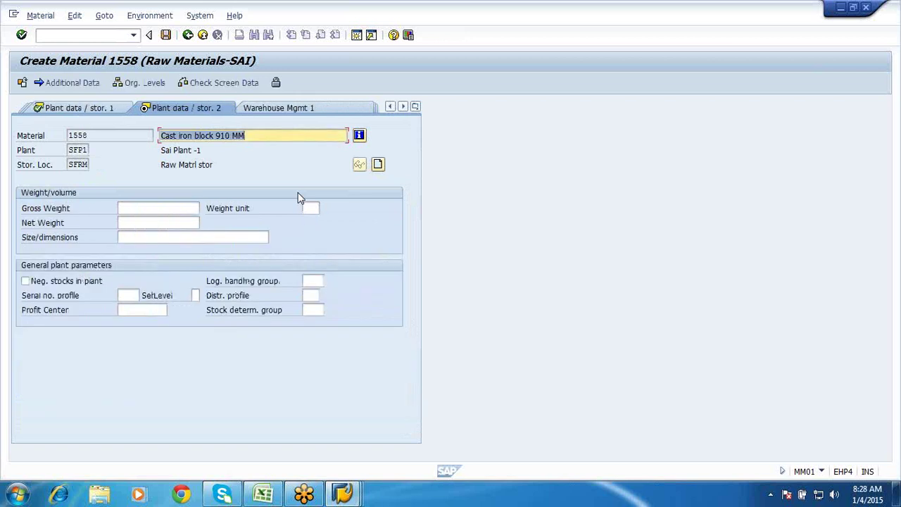
{"action": "key", "text": "Return"}
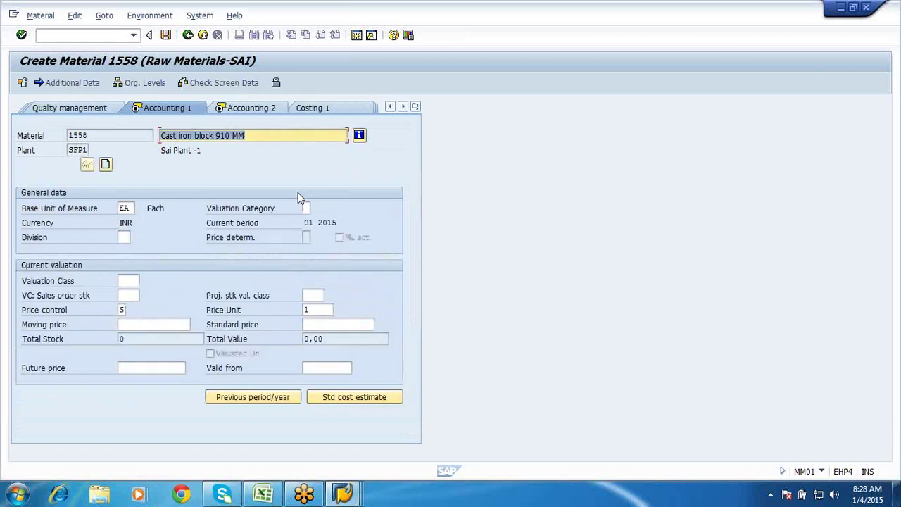
{"action": "left_click", "coordinate": [122, 310]}
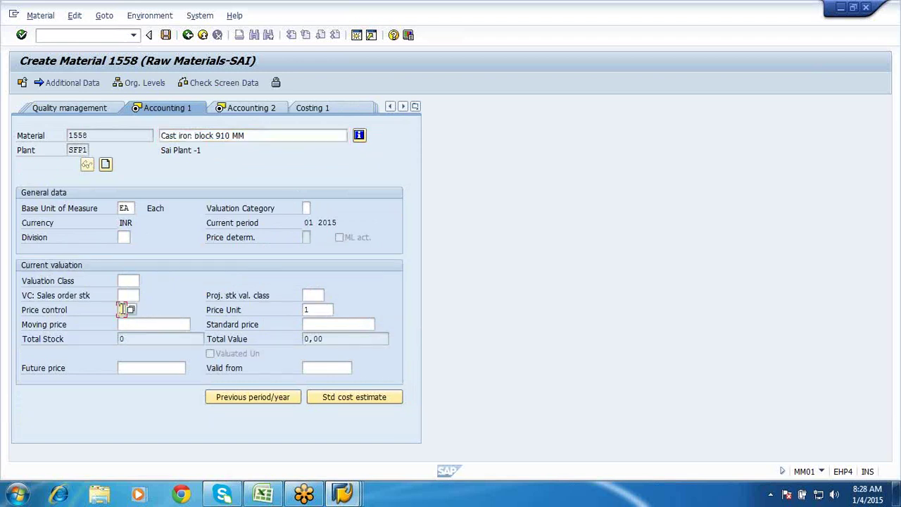
{"action": "type", "text": "V"}
{"action": "left_click", "coordinate": [126, 281]}
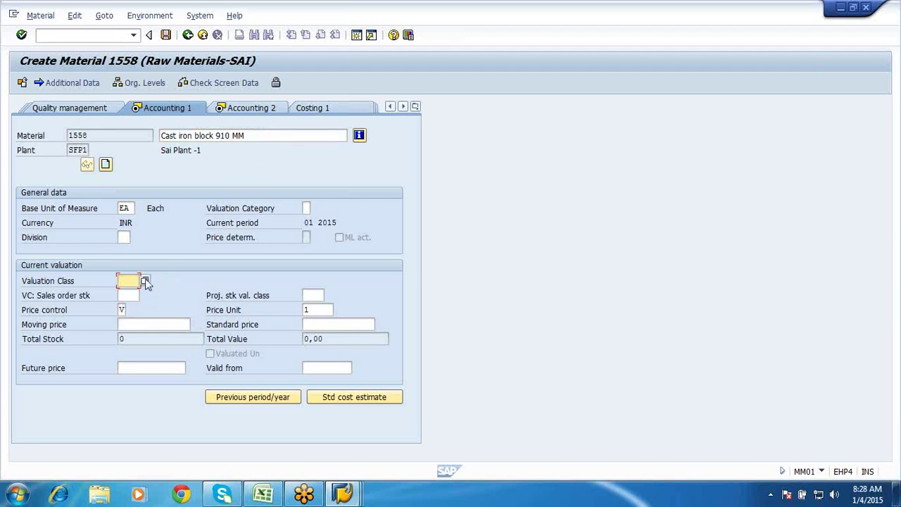
{"action": "left_click", "coordinate": [145, 281]}
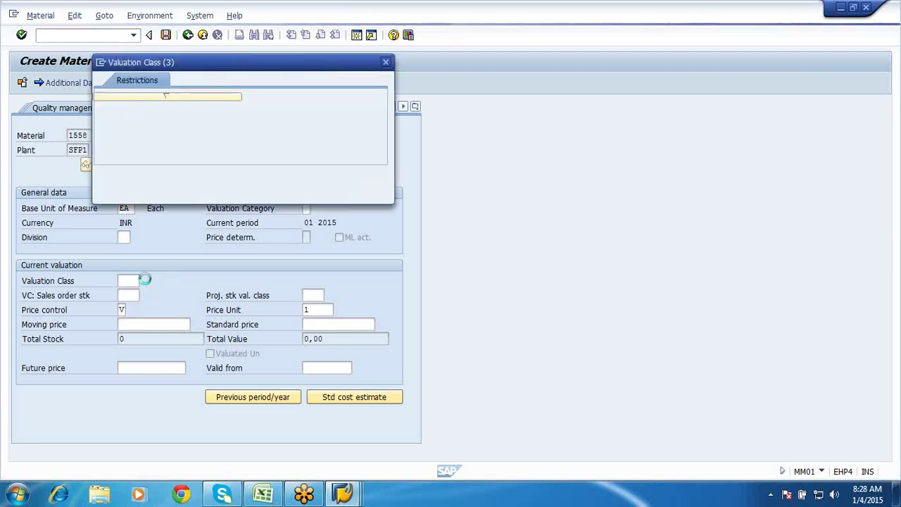
{"action": "double_click", "coordinate": [138, 139]}
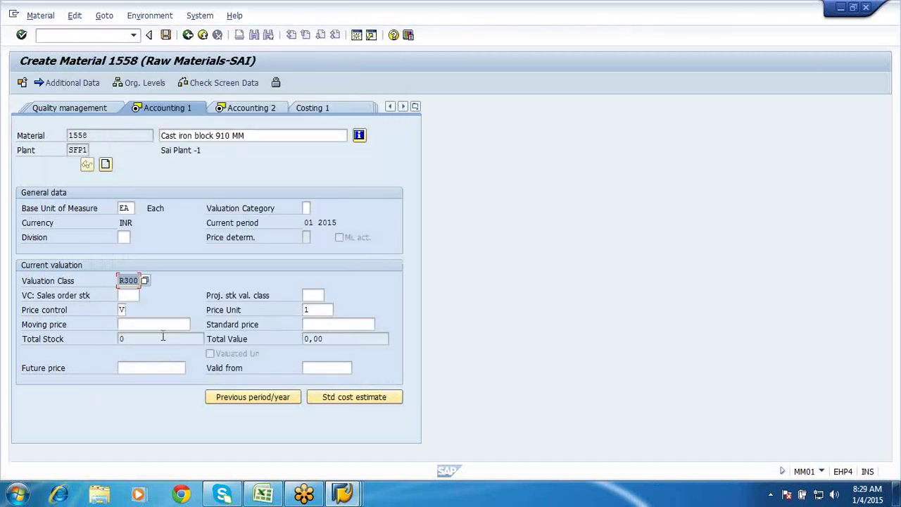
{"action": "left_click", "coordinate": [138, 323]}
{"action": "type", "text": "5"}
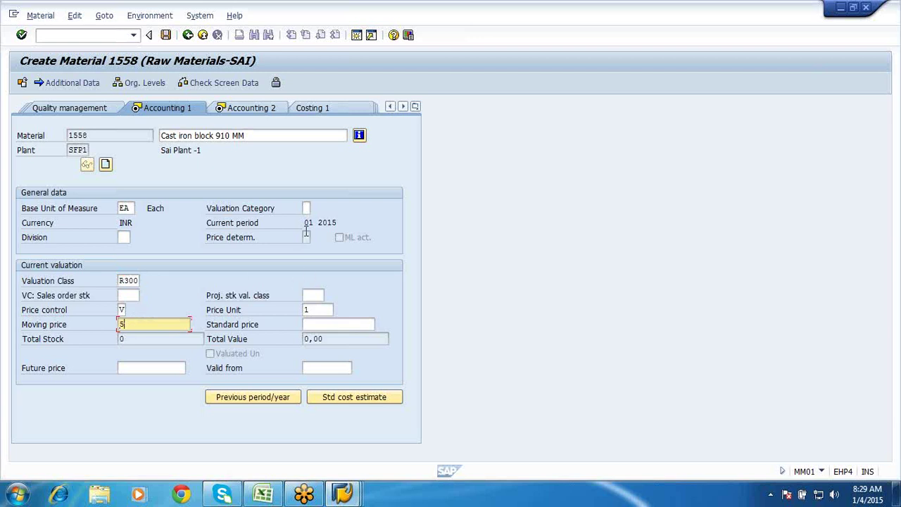
Step: Assign valuation category H (Origin) to the material and save it
{"action": "left_click", "coordinate": [308, 207]}
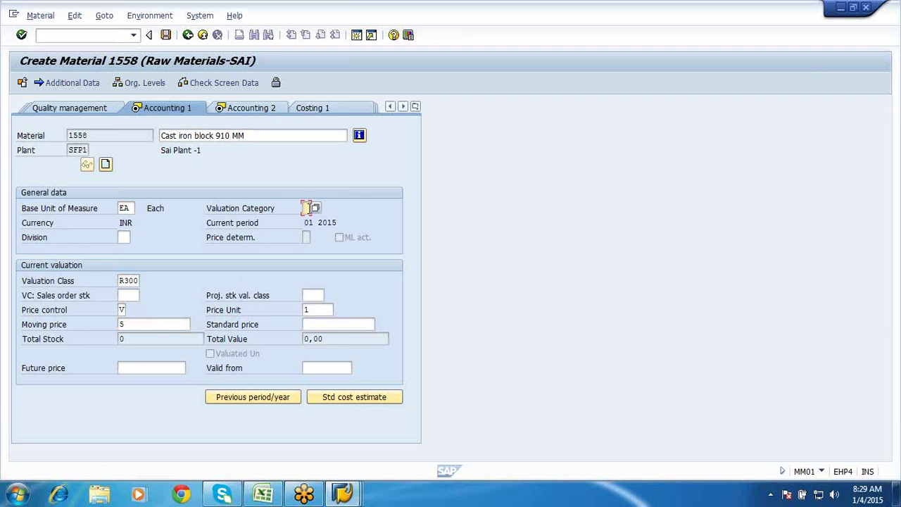
{"action": "left_click", "coordinate": [316, 209]}
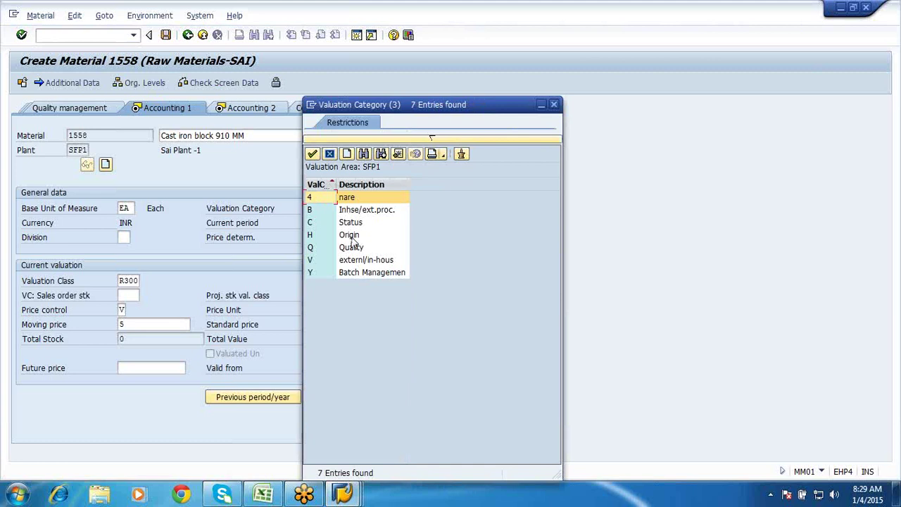
{"action": "double_click", "coordinate": [352, 236]}
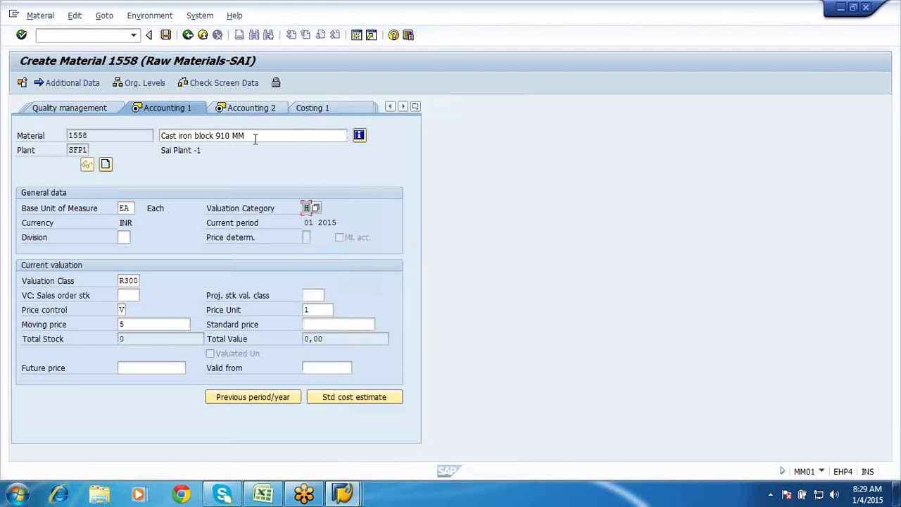
{"action": "left_click", "coordinate": [166, 37]}
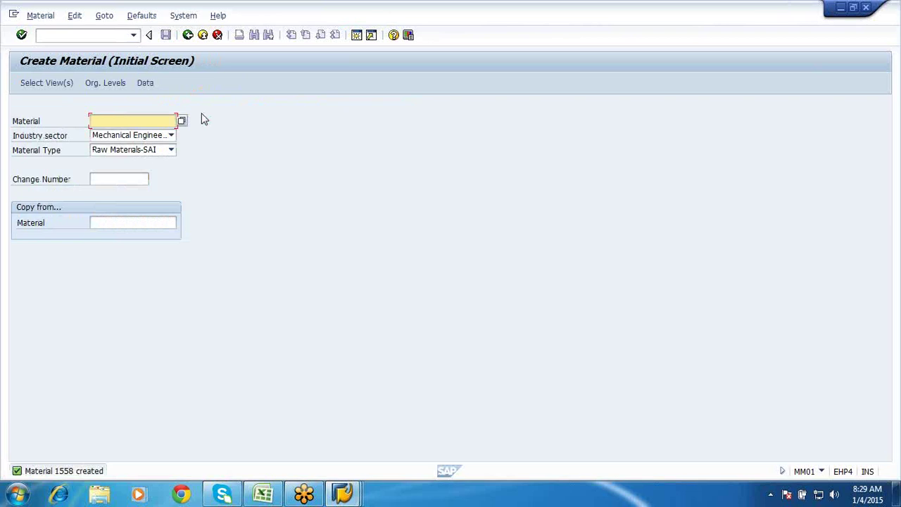
Step: Leave the creation screen, rerun transaction MM01 and open the view selection for material 1558
{"action": "left_click", "coordinate": [188, 36]}
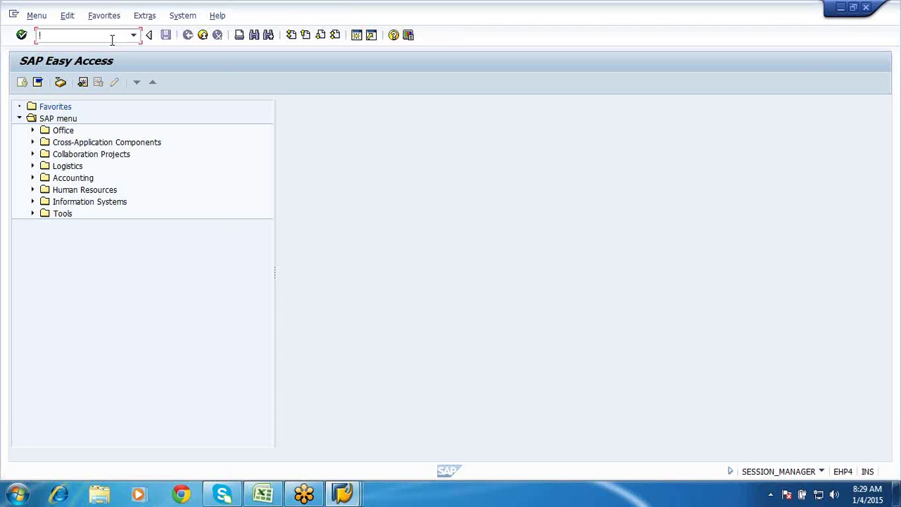
{"action": "type", "text": "MM01"}
{"action": "key", "text": "Return"}
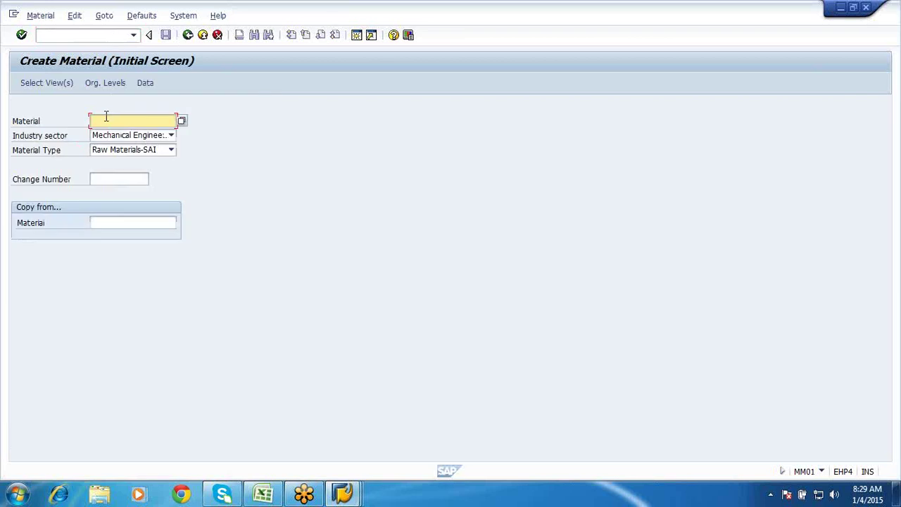
{"action": "type", "text": "1558"}
{"action": "key", "text": "Return"}
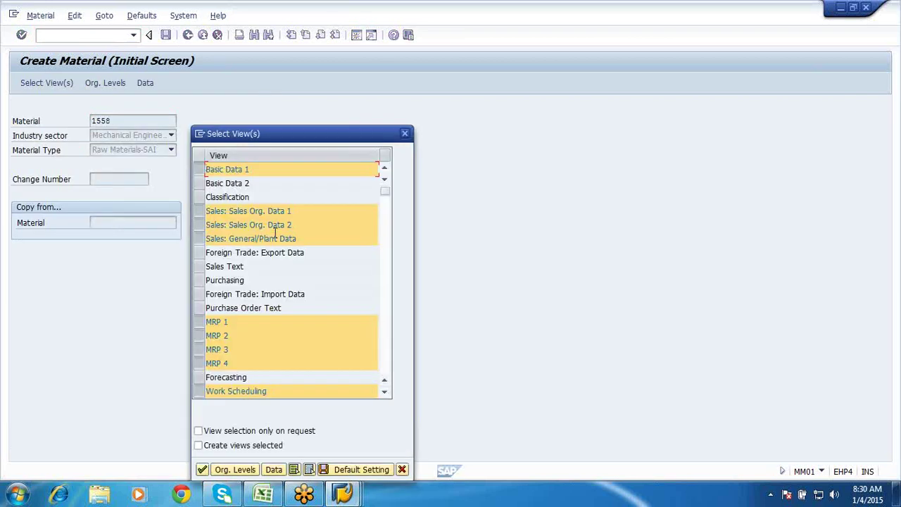
Step: Deselect the three sales views, MRP 1, MRP 2, MRP 4 and Work Scheduling for material 1558
{"action": "left_click", "coordinate": [199, 211]}
{"action": "left_click", "coordinate": [198, 225]}
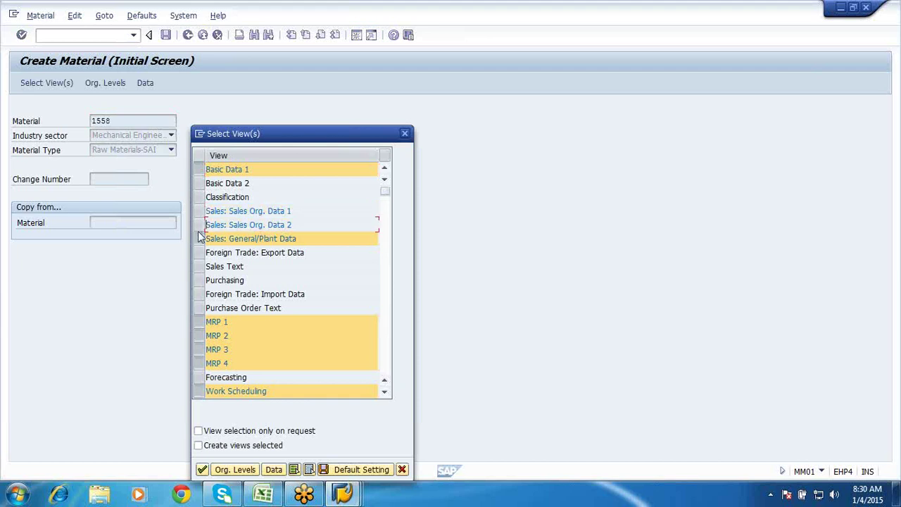
{"action": "left_click", "coordinate": [200, 321]}
{"action": "left_click", "coordinate": [199, 336]}
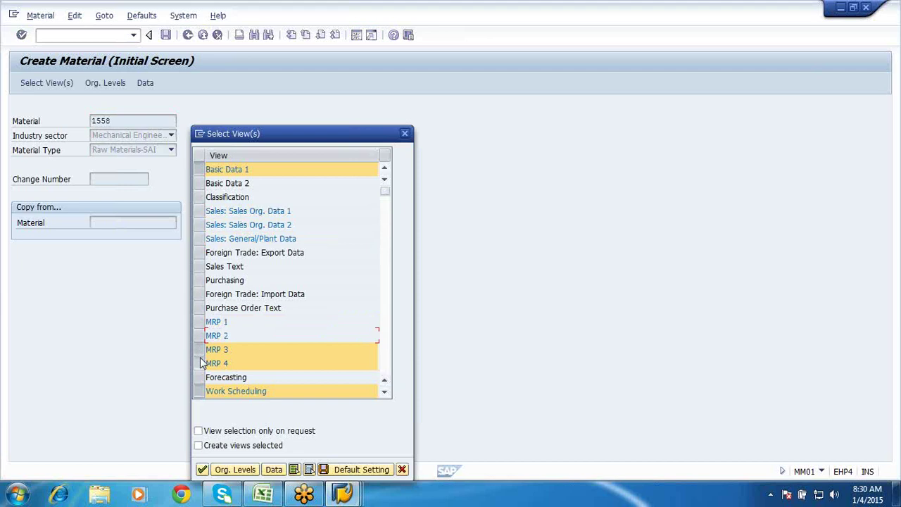
{"action": "left_click", "coordinate": [200, 363]}
{"action": "left_click", "coordinate": [199, 392]}
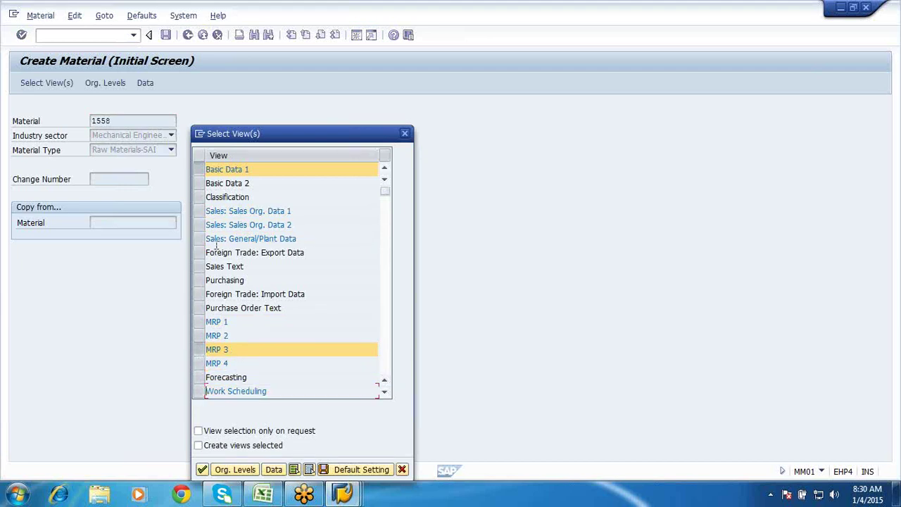
Step: Add the Purchasing view for material 1558 and deselect Costing 1 and Costing 2
{"action": "left_click", "coordinate": [199, 281]}
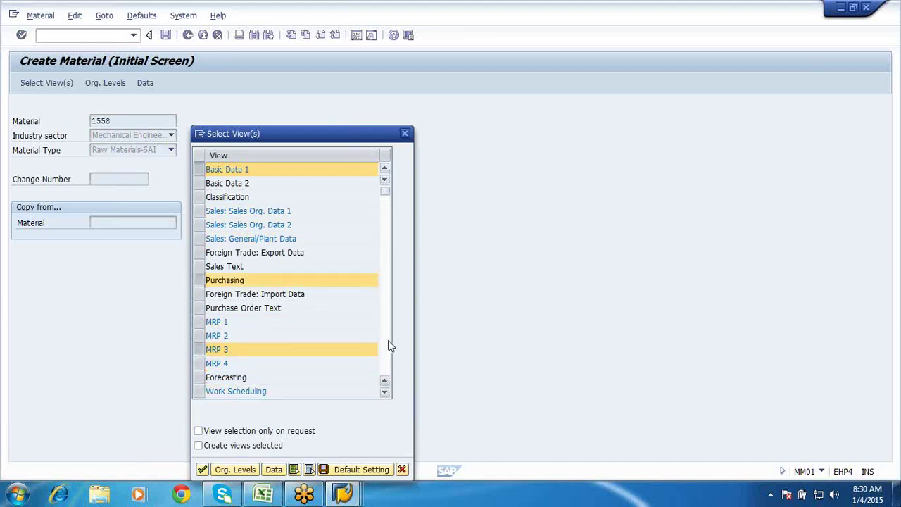
{"action": "scroll", "coordinate": [391, 346], "scroll_direction": "down", "scroll_amount": 5}
{"action": "left_click", "coordinate": [200, 281]}
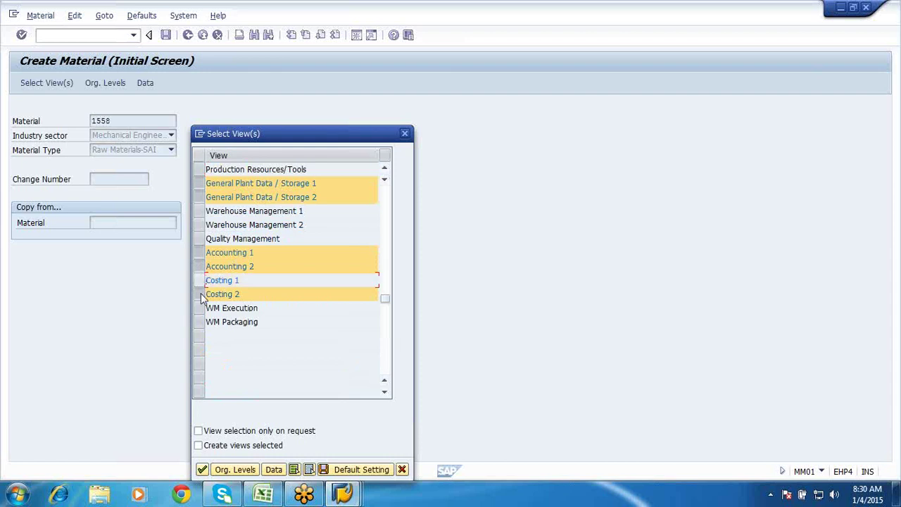
{"action": "left_click", "coordinate": [199, 294]}
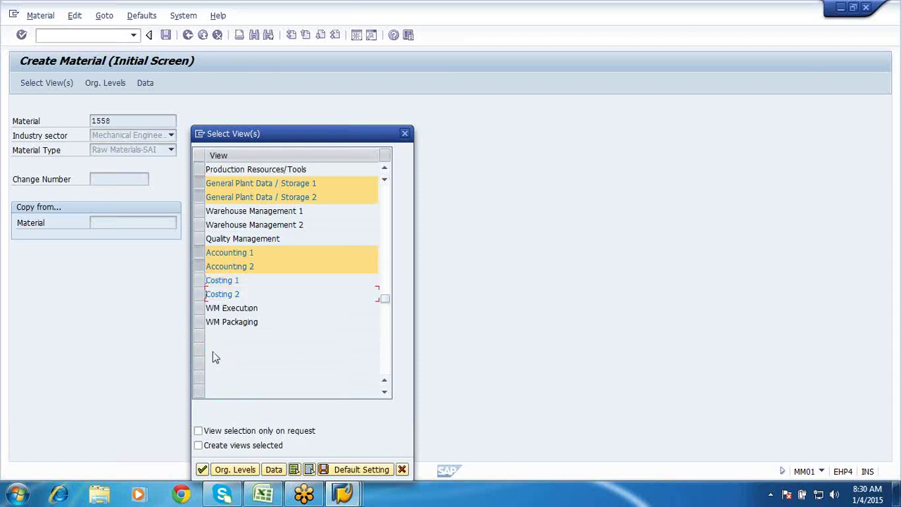
Step: Set the organizational levels for material 1558 to plant SFP1 and storage location SFRM
{"action": "left_click", "coordinate": [221, 474]}
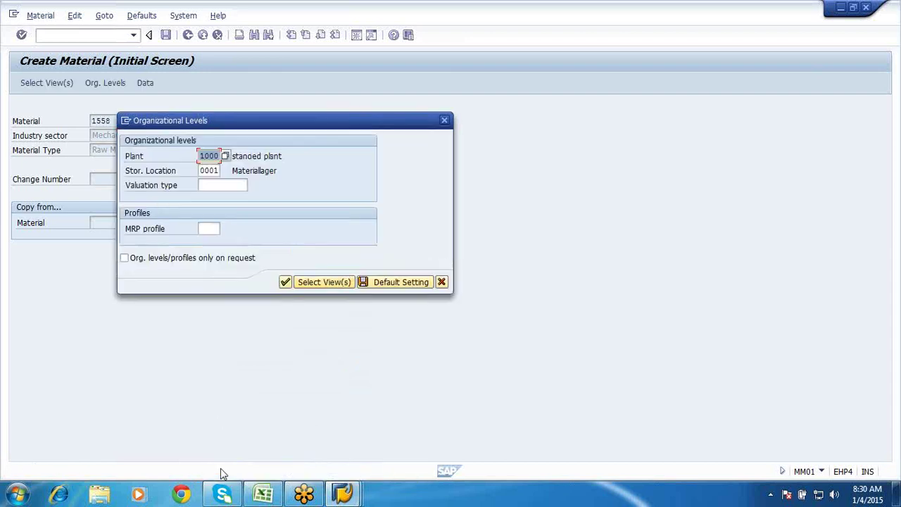
{"action": "key", "text": "BackSpace"}
{"action": "left_click", "coordinate": [209, 169]}
{"action": "left_click", "coordinate": [204, 174]}
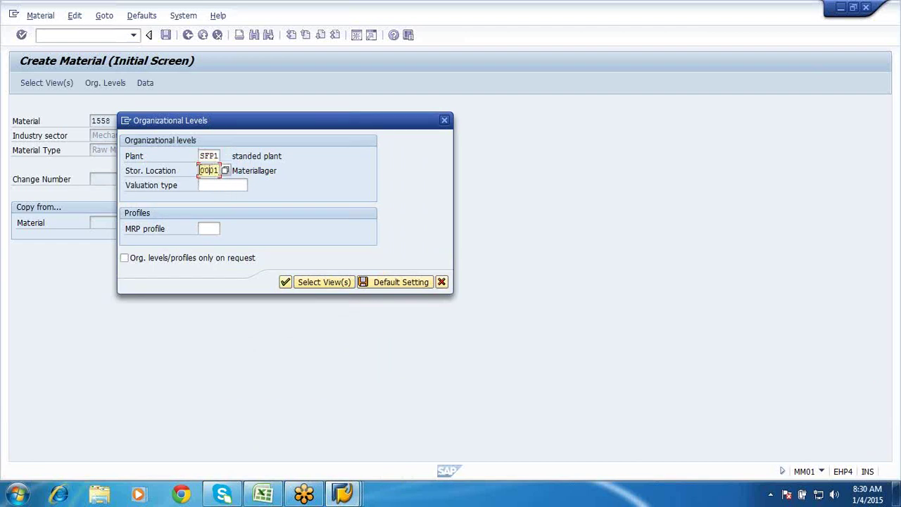
{"action": "key", "text": "BackSpace"}
{"action": "left_click", "coordinate": [209, 181]}
{"action": "left_click", "coordinate": [204, 185]}
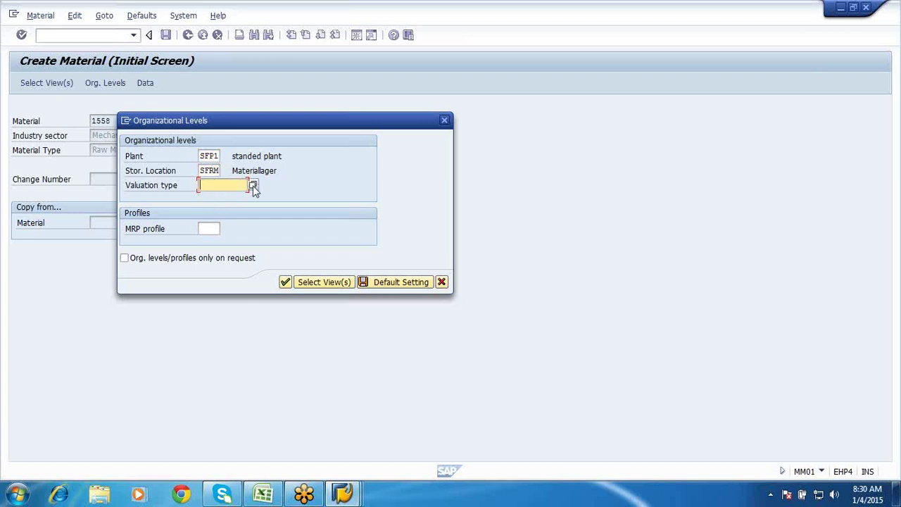
Step: Choose valuation type RL01 from the valuation type list and continue to the material's data views
{"action": "left_click", "coordinate": [252, 185]}
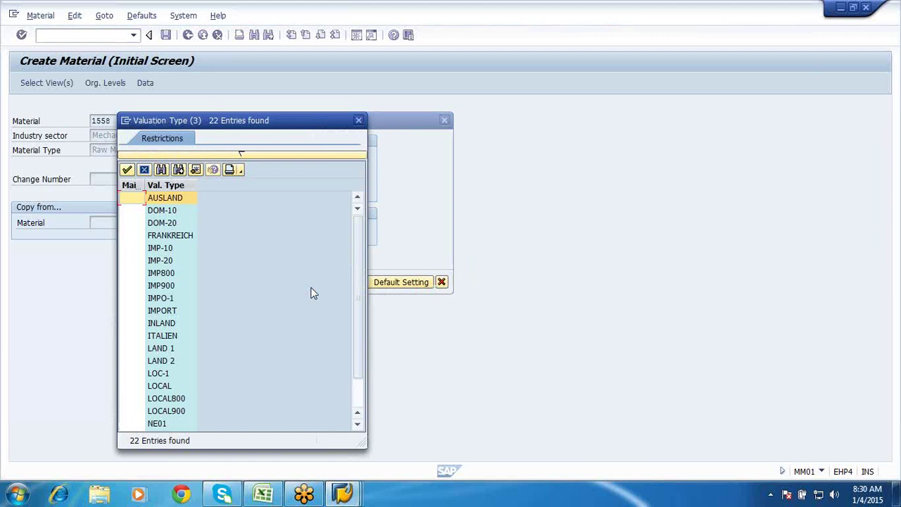
{"action": "scroll", "coordinate": [314, 294], "scroll_direction": "down", "scroll_amount": 1}
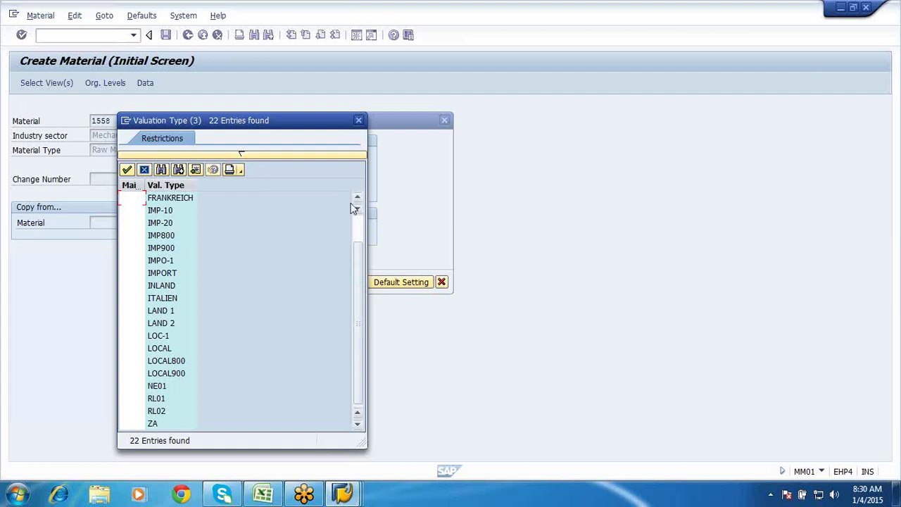
{"action": "double_click", "coordinate": [158, 399]}
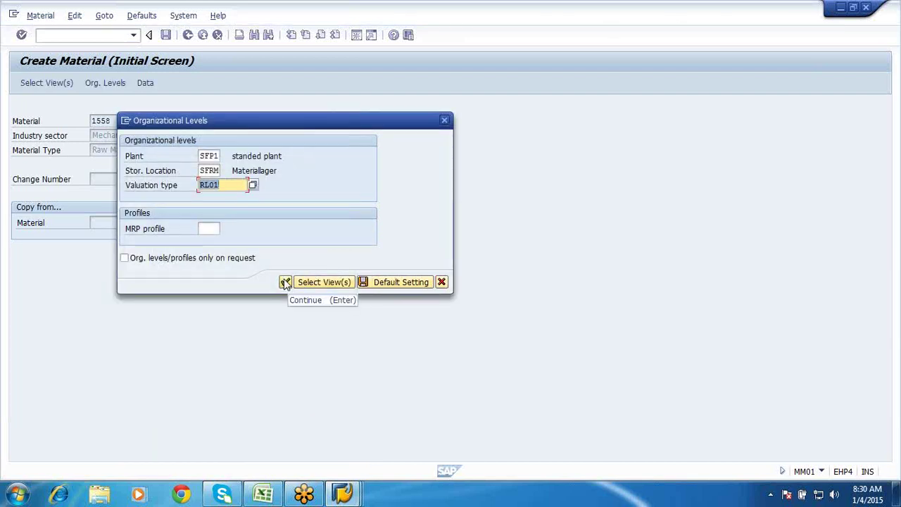
{"action": "left_click", "coordinate": [285, 282]}
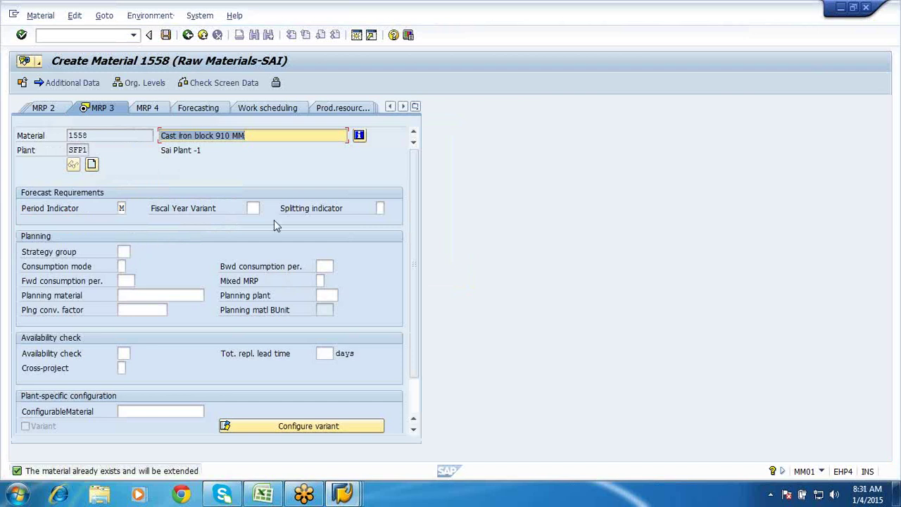
Step: In the Accounting 1 view for RL01, set valuation class R300, price control V and moving price 50
{"action": "key", "text": "Return"}
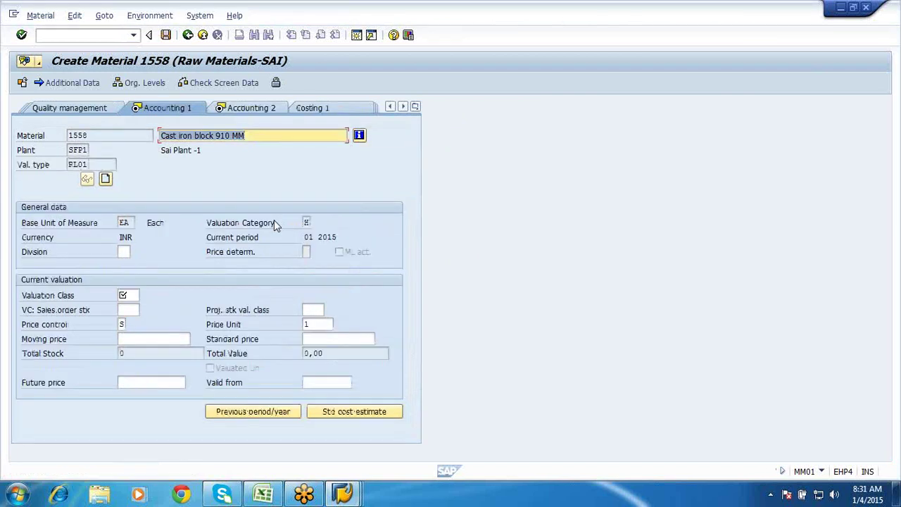
{"action": "left_click", "coordinate": [128, 296]}
{"action": "left_click", "coordinate": [145, 296]}
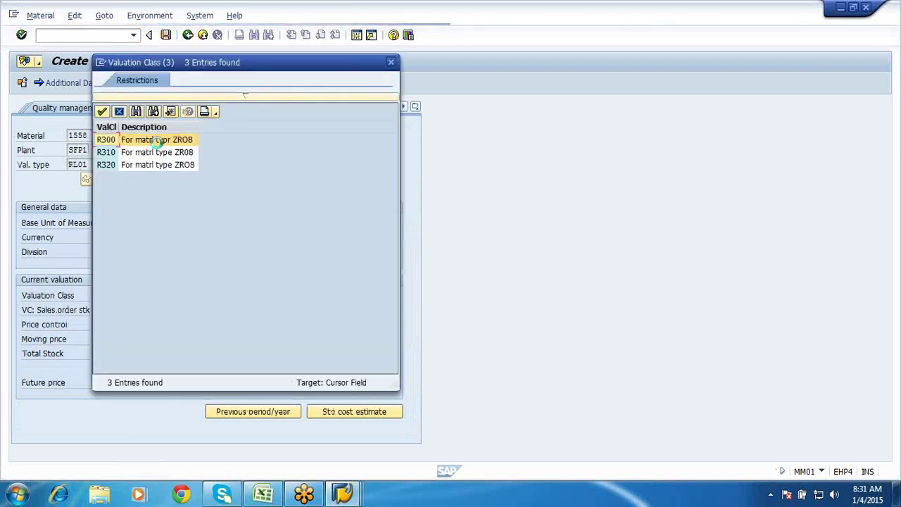
{"action": "double_click", "coordinate": [155, 141]}
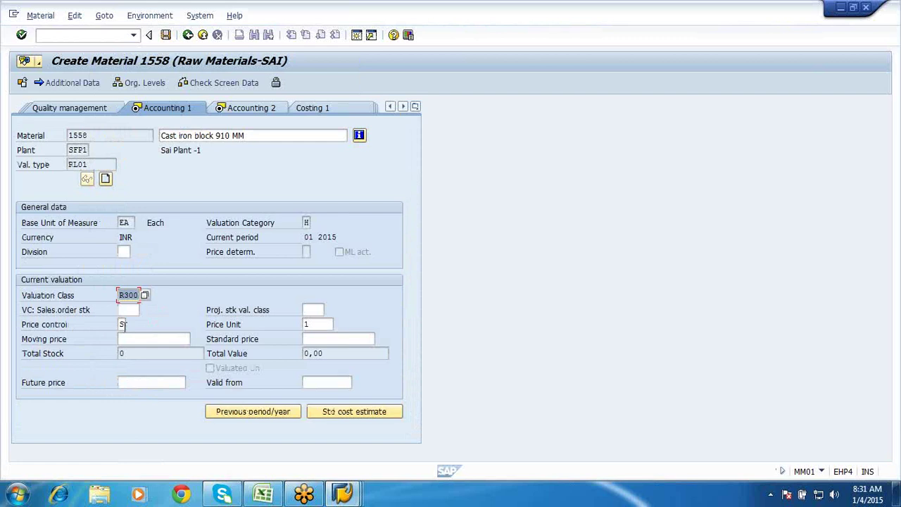
{"action": "left_click", "coordinate": [123, 325]}
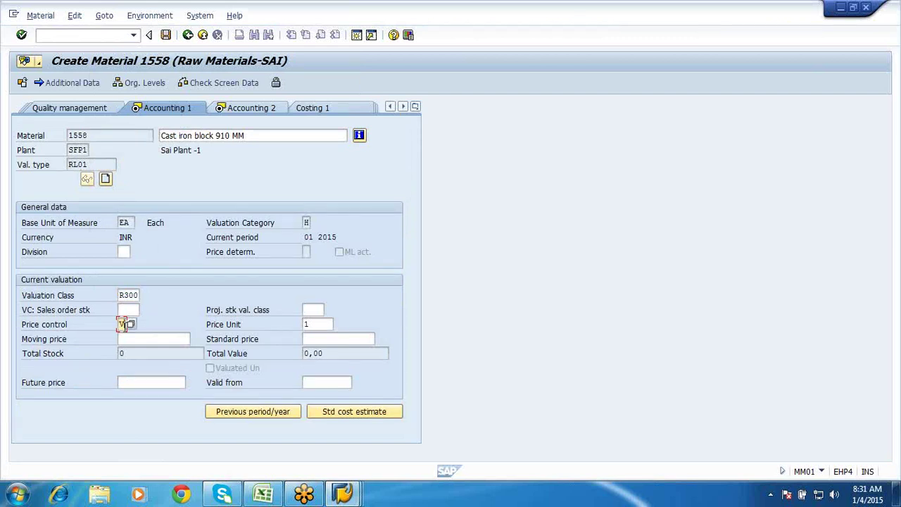
{"action": "left_click", "coordinate": [128, 339]}
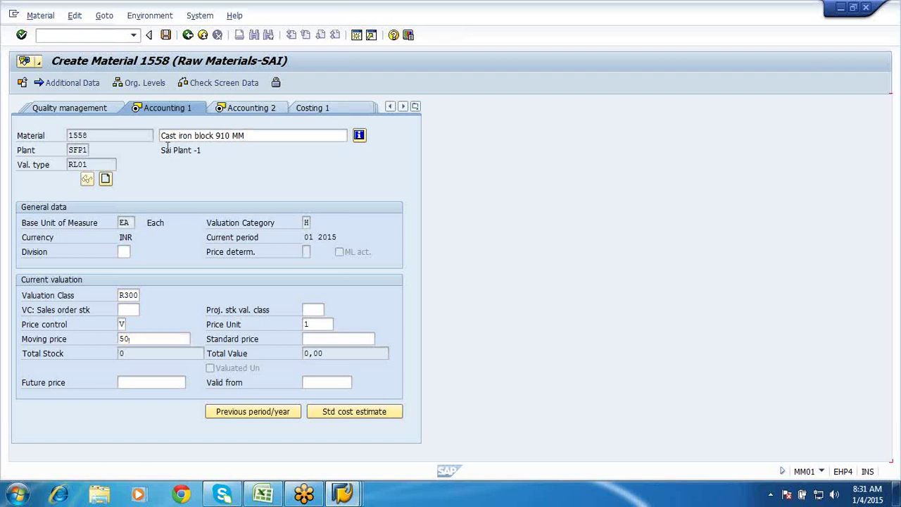
{"action": "key", "text": "Return"}
Step: Try to save the RL01 extension of material 1558 from the Accounting 2 view
{"action": "key", "text": "Return"}
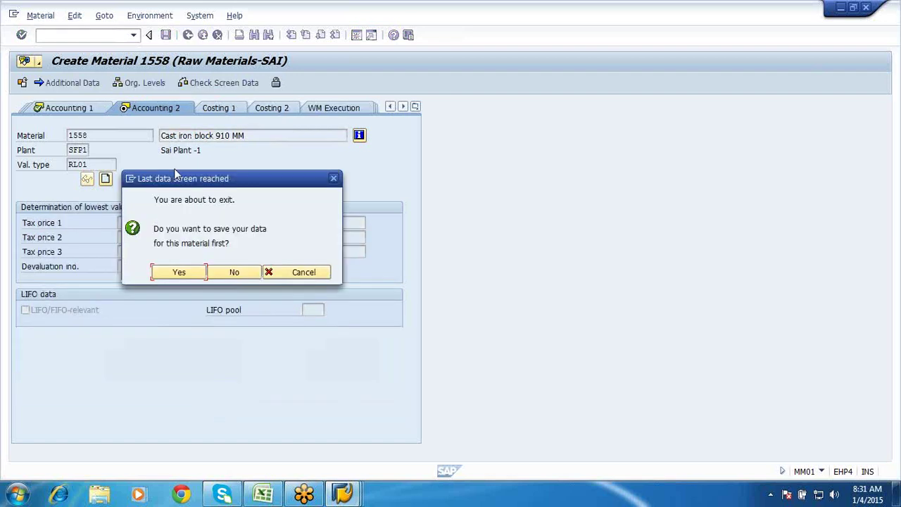
{"action": "left_click", "coordinate": [199, 274]}
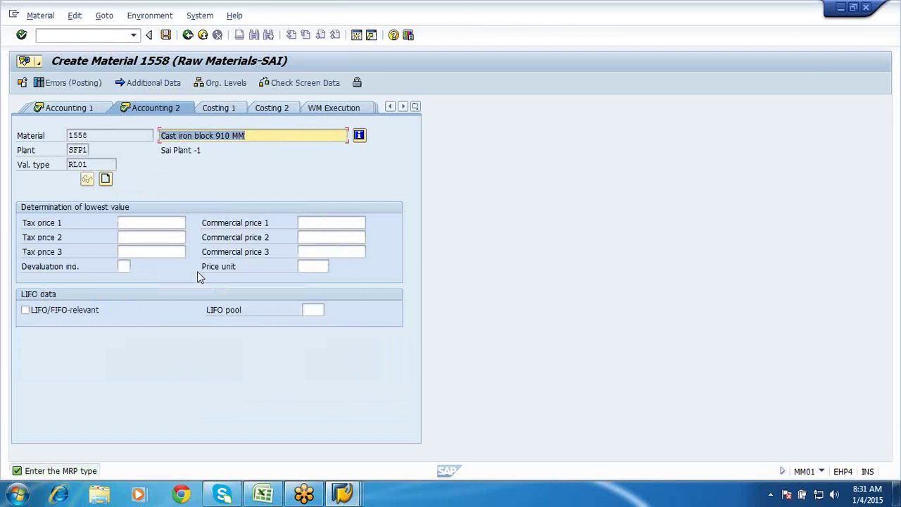
{"action": "left_click", "coordinate": [166, 35]}
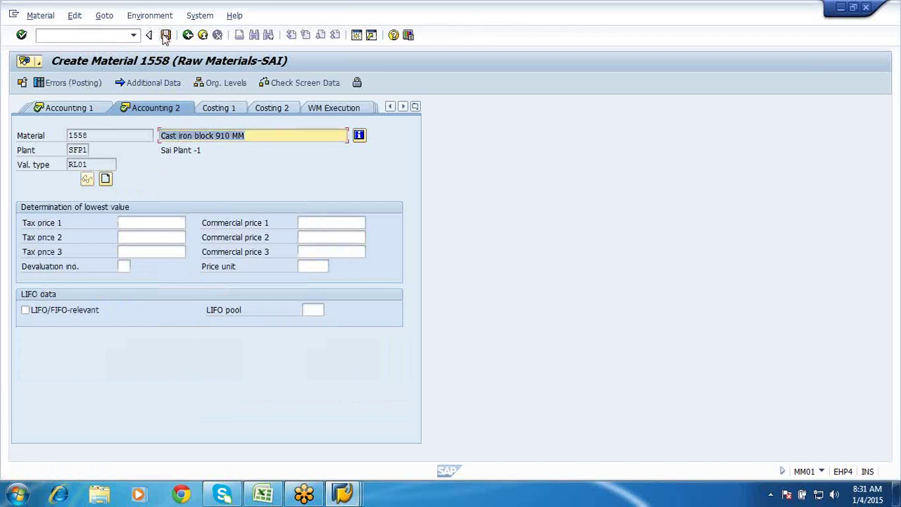
{"action": "left_click", "coordinate": [188, 36]}
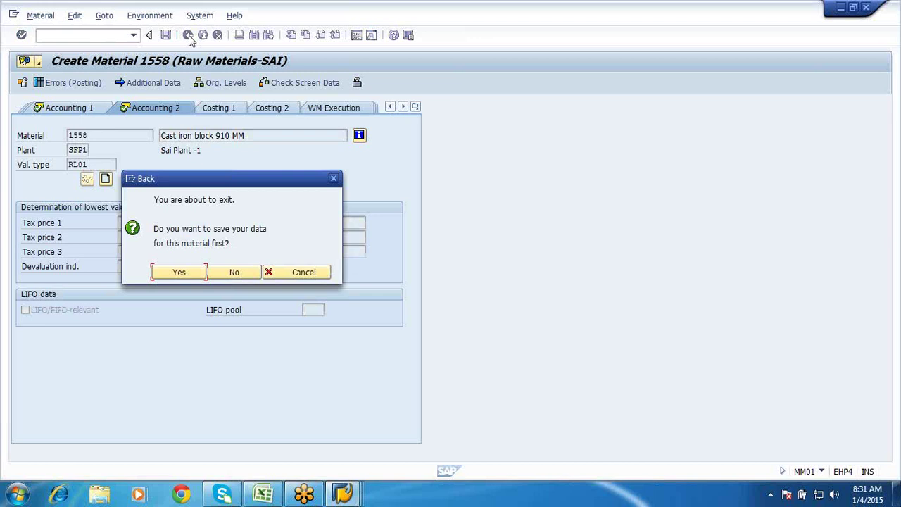
{"action": "left_click", "coordinate": [199, 274]}
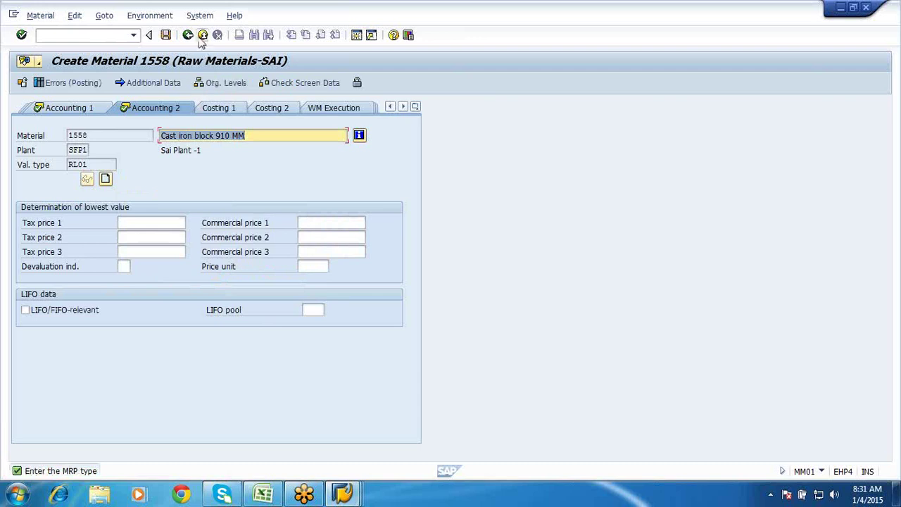
Step: Enter the MRP type in the MRP 1 view of material 1558
{"action": "left_click", "coordinate": [415, 106]}
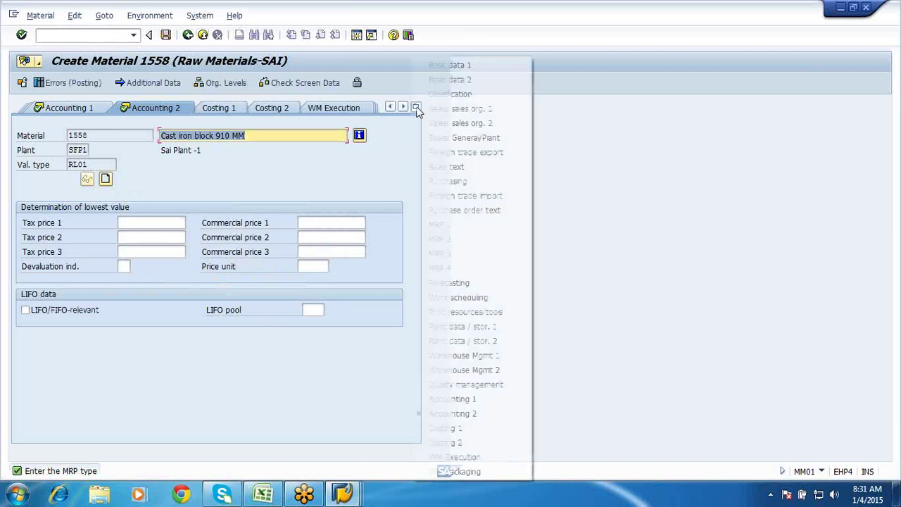
{"action": "left_click", "coordinate": [449, 226]}
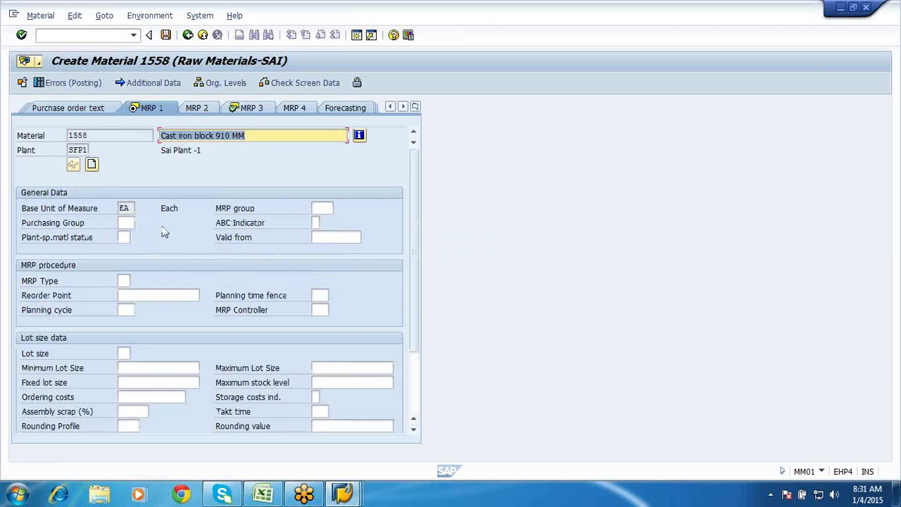
{"action": "left_click", "coordinate": [125, 280]}
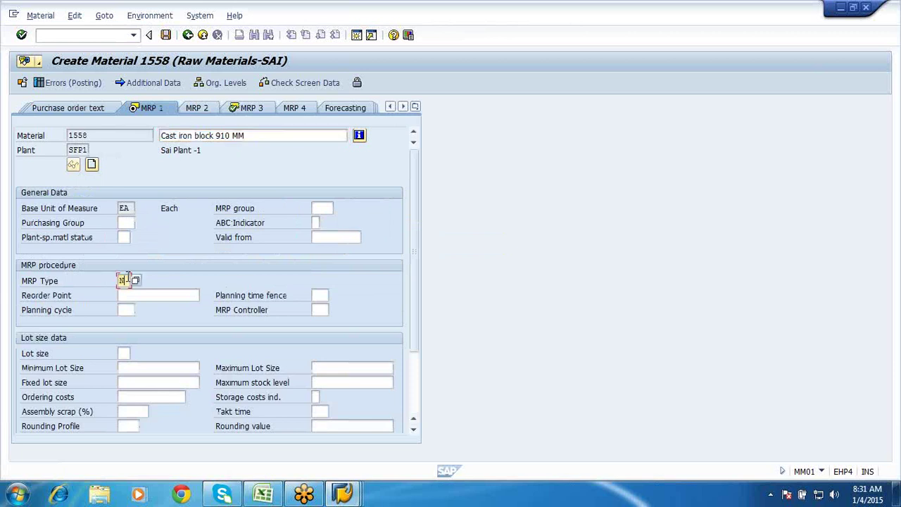
{"action": "key", "text": "Return"}
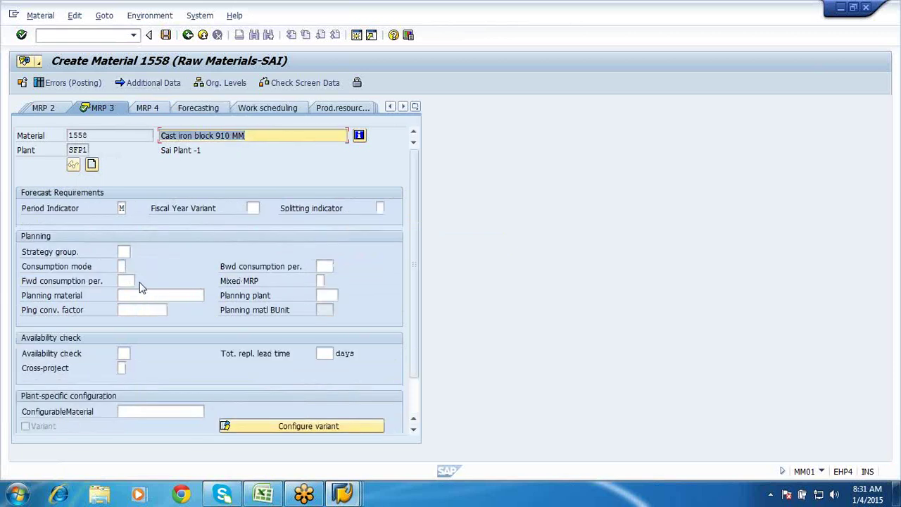
Step: Set strategy group 10 in the MRP 3 view and save the material
{"action": "left_click", "coordinate": [123, 250]}
{"action": "type", "text": "10"}
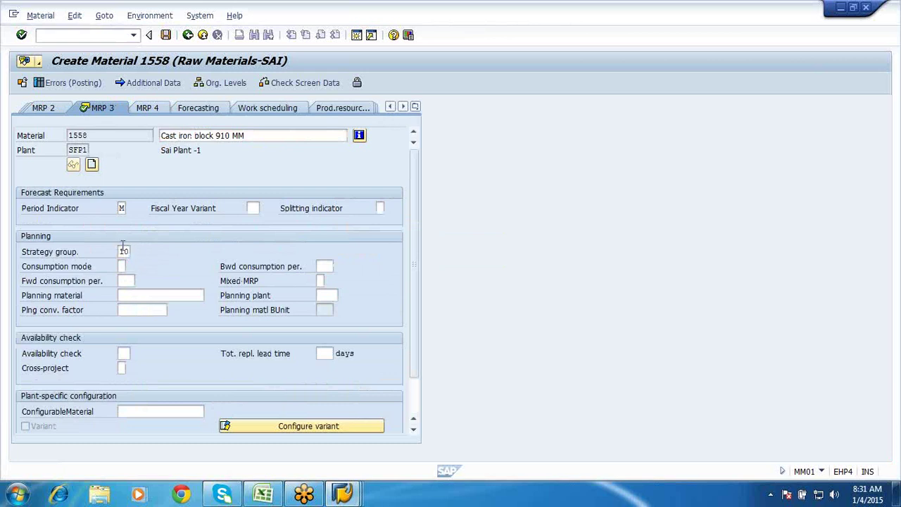
{"action": "key", "text": "Return"}
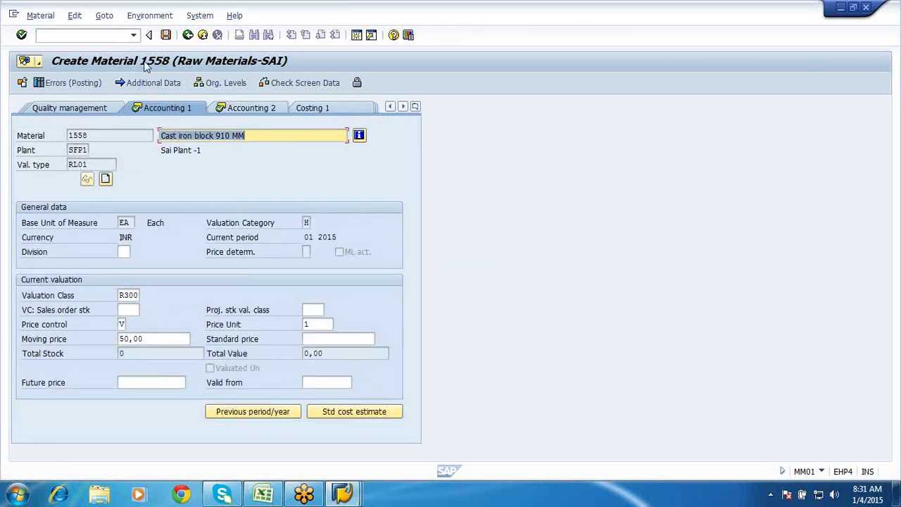
{"action": "left_click", "coordinate": [166, 35]}
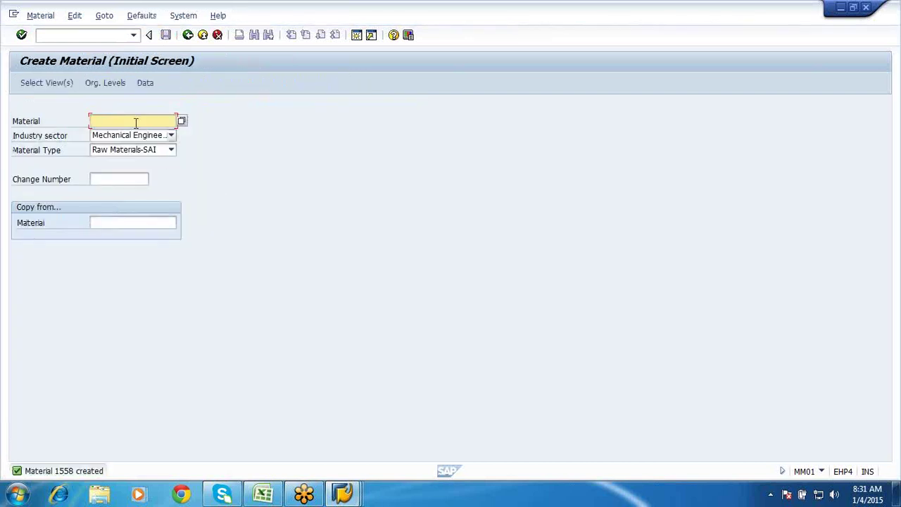
Step: Open the view selection for material 1558 again and deselect the three sales views
{"action": "type", "text": "1558"}
{"action": "key", "text": "Return"}
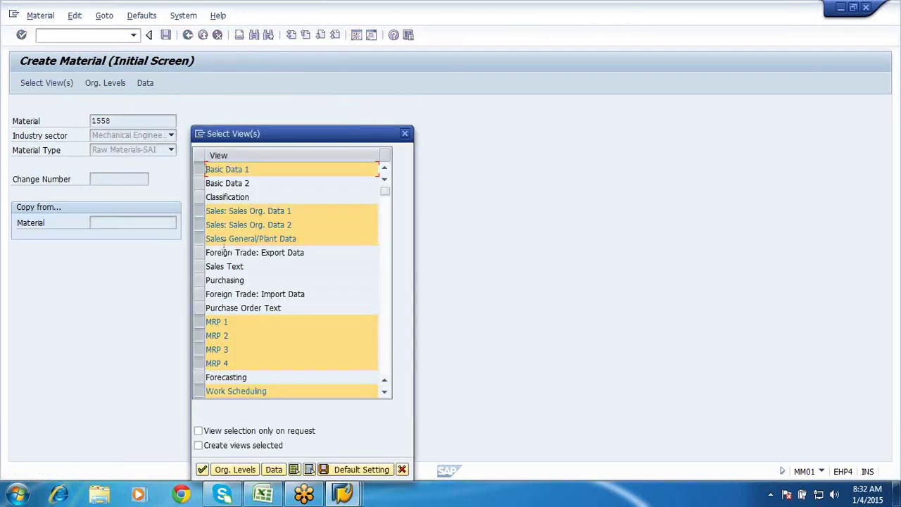
{"action": "left_click", "coordinate": [200, 212]}
{"action": "left_click", "coordinate": [199, 225]}
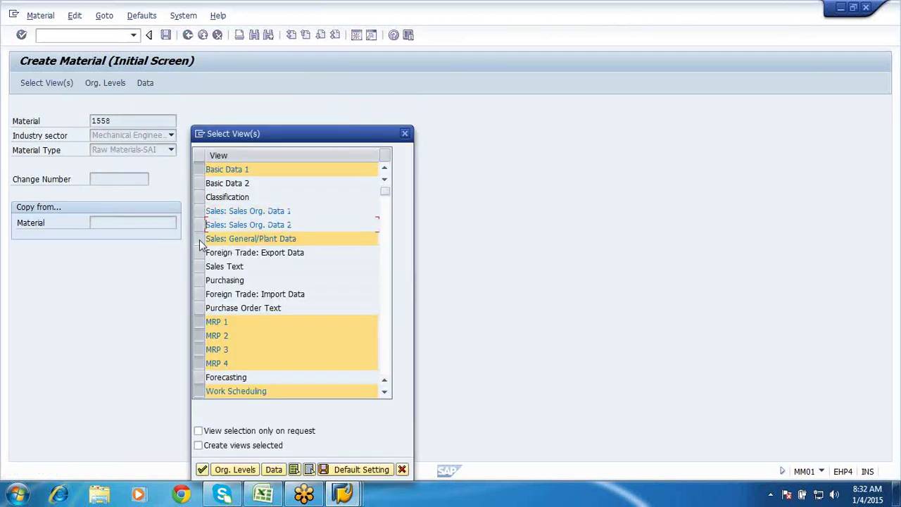
{"action": "left_click", "coordinate": [199, 239]}
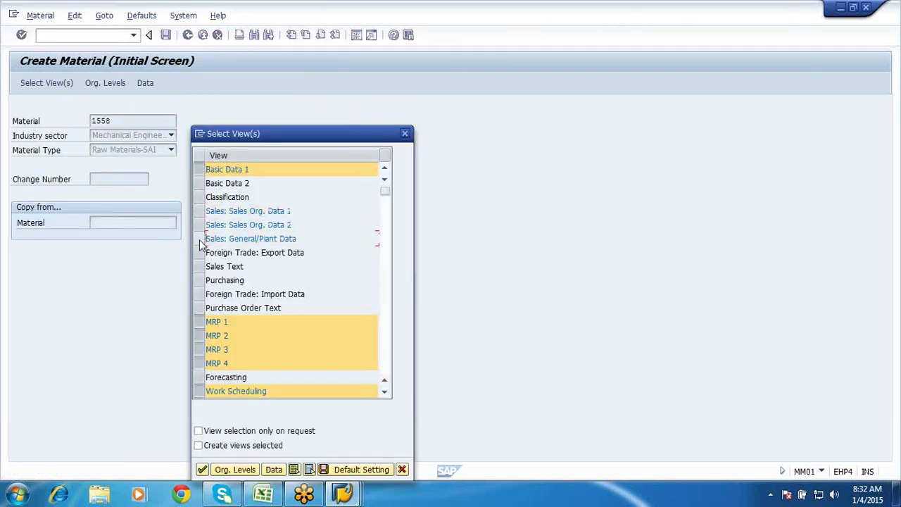
Step: Deselect MRP 1 to MRP 4 and Work Scheduling in the view selection
{"action": "left_click", "coordinate": [198, 335]}
{"action": "left_click", "coordinate": [199, 321]}
{"action": "left_click", "coordinate": [199, 349]}
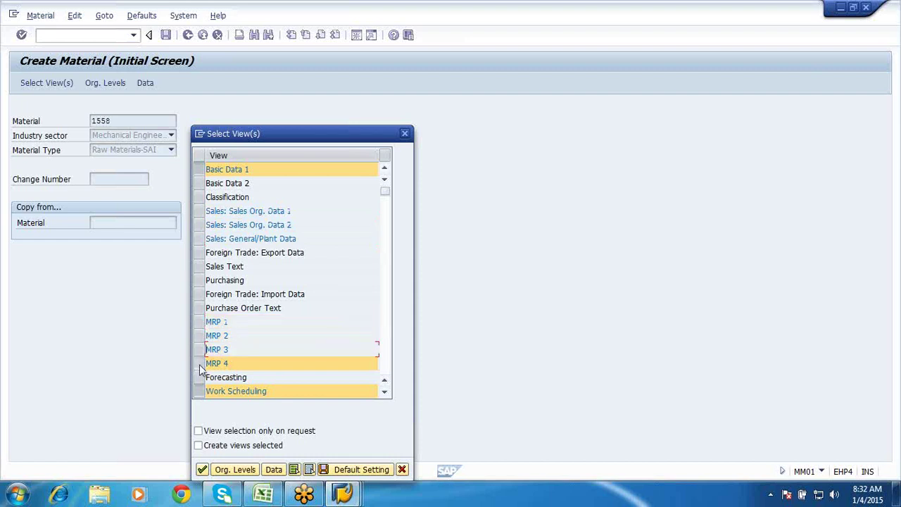
{"action": "left_click", "coordinate": [199, 363]}
{"action": "left_click", "coordinate": [199, 390]}
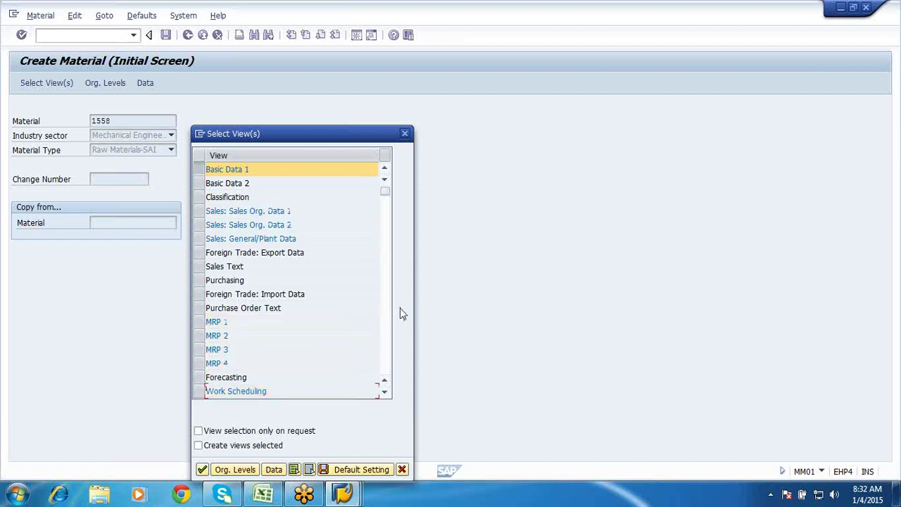
Step: Add the Purchasing view to the selection and deselect Costing 1 and Costing 2
{"action": "left_click", "coordinate": [200, 281]}
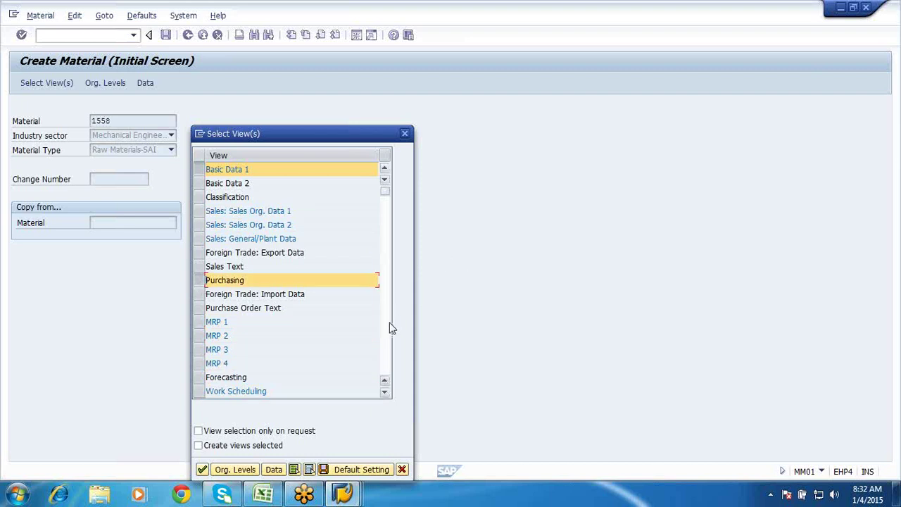
{"action": "scroll", "coordinate": [390, 328], "scroll_direction": "down", "scroll_amount": 5}
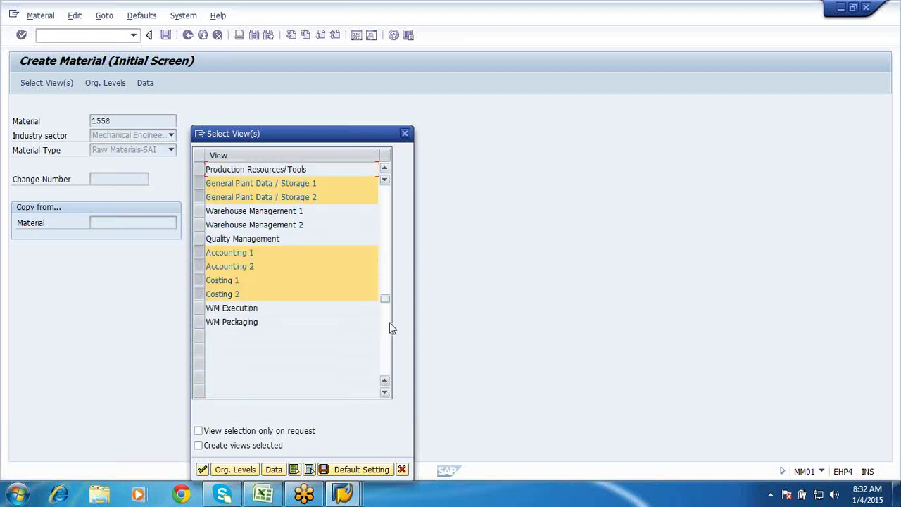
{"action": "left_click", "coordinate": [200, 281]}
{"action": "left_click", "coordinate": [200, 295]}
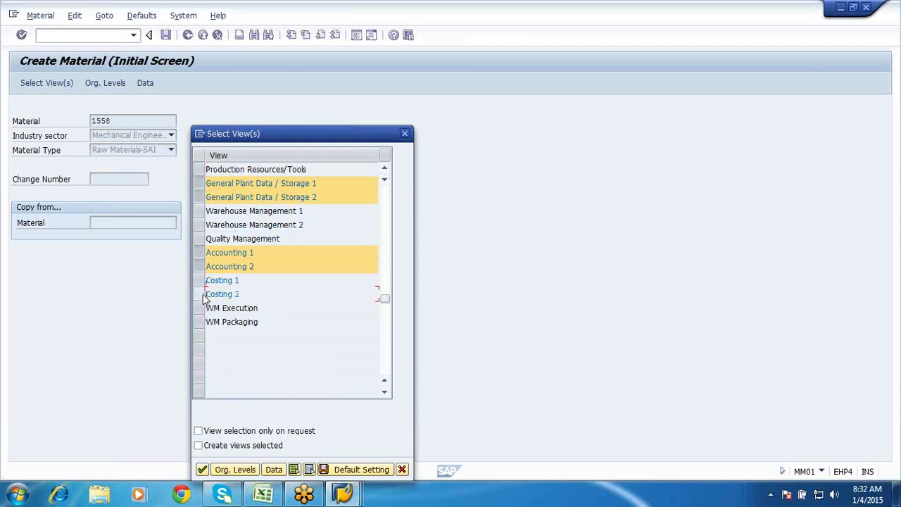
Step: Set the organizational levels to plant SFP1, storage location SFRM and valuation type RL02, and open the material's views
{"action": "left_click", "coordinate": [237, 472]}
{"action": "key", "text": "BackSpace"}
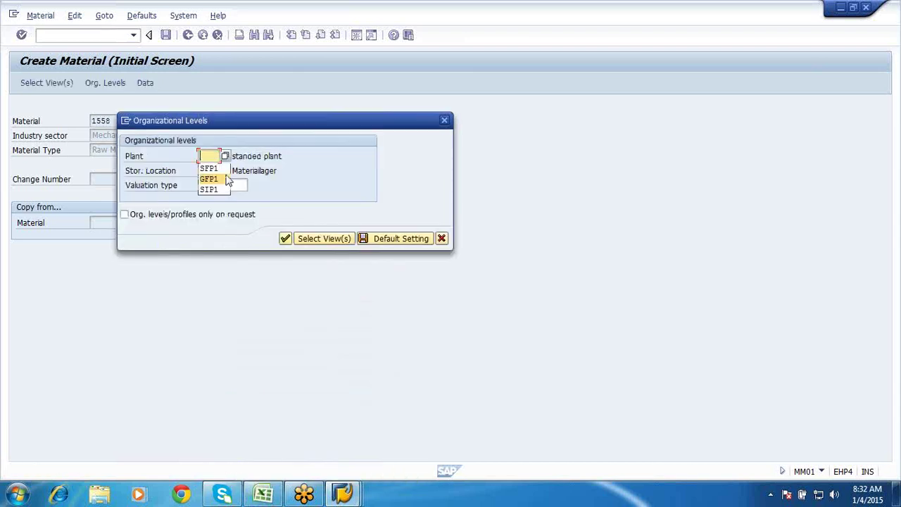
{"action": "left_click", "coordinate": [216, 169]}
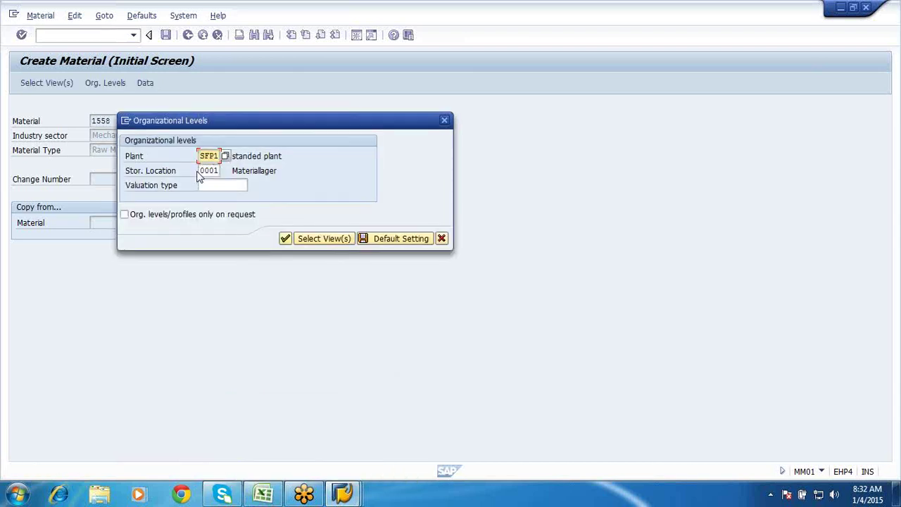
{"action": "left_click", "coordinate": [202, 173]}
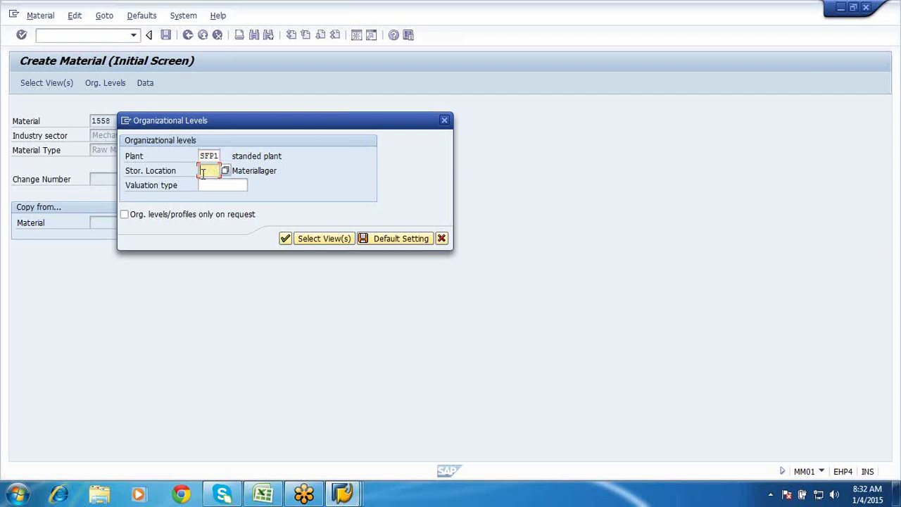
{"action": "key", "text": "BackSpace"}
{"action": "left_click", "coordinate": [209, 181]}
{"action": "left_click", "coordinate": [209, 185]}
{"action": "type", "text": "RL0"}
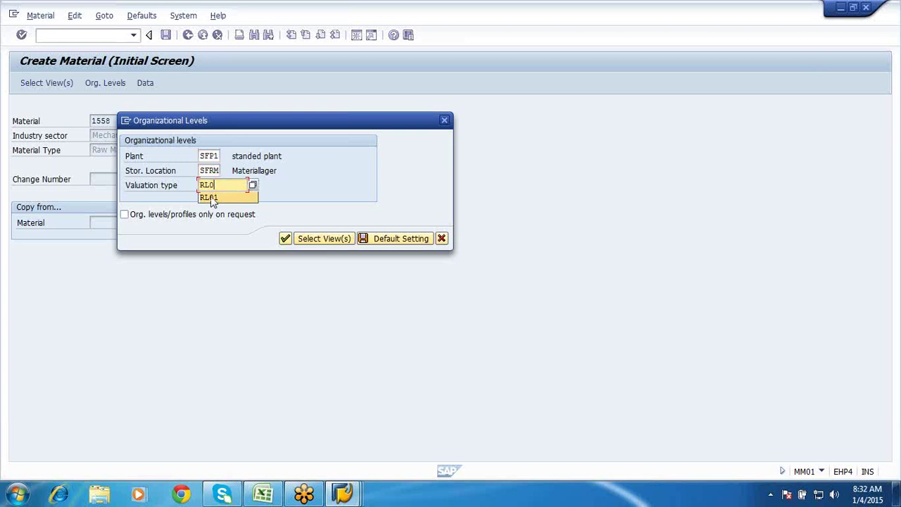
{"action": "type", "text": "2"}
{"action": "key", "text": "Return"}
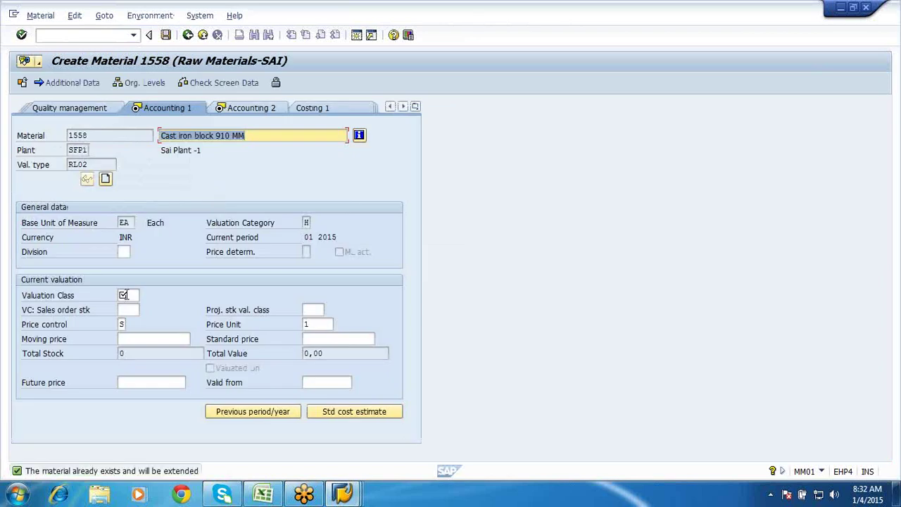
Step: In the Accounting 1 view for RL02, set valuation class R300, price control V and moving price 5
{"action": "left_click", "coordinate": [127, 295]}
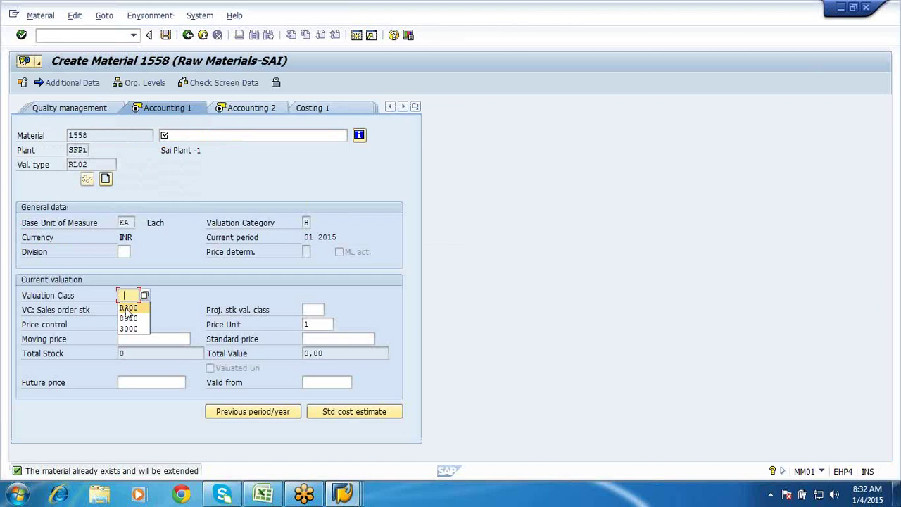
{"action": "left_click", "coordinate": [128, 309]}
{"action": "left_click", "coordinate": [121, 324]}
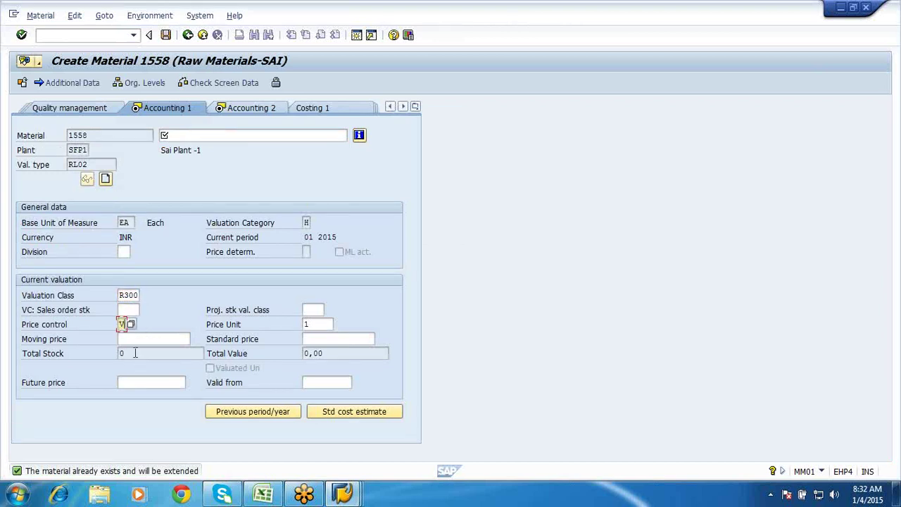
{"action": "left_click", "coordinate": [131, 340]}
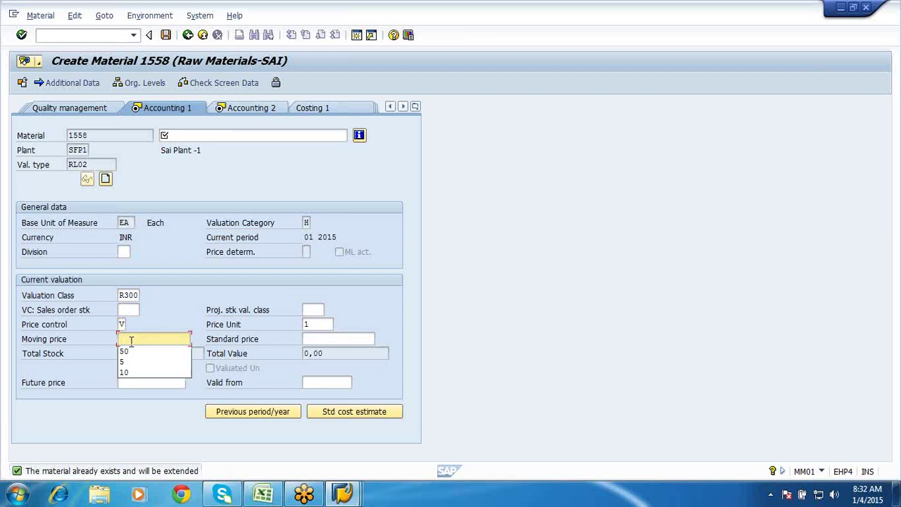
{"action": "type", "text": "5"}
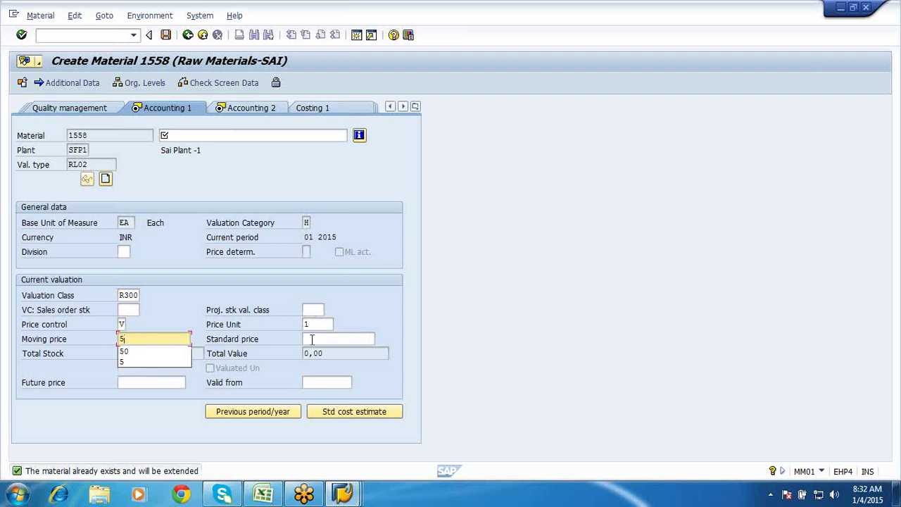
{"action": "left_click", "coordinate": [132, 310]}
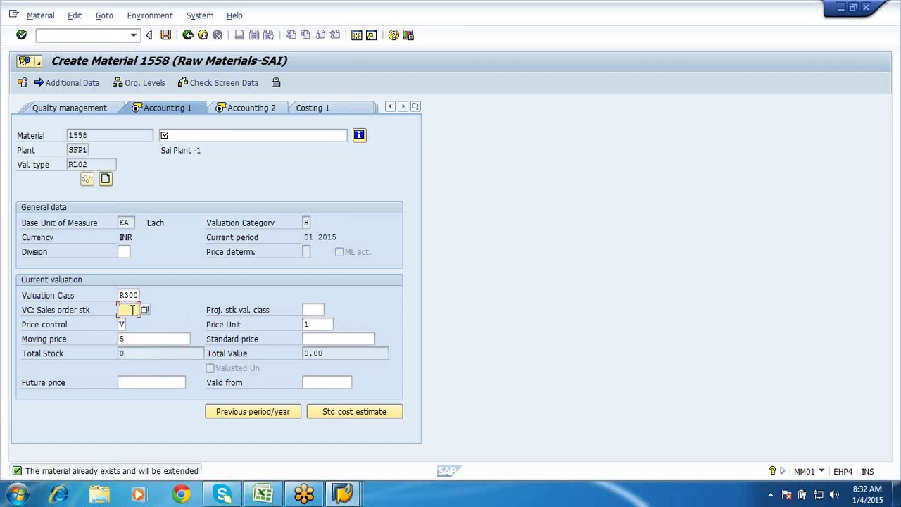
{"action": "key", "text": "Return"}
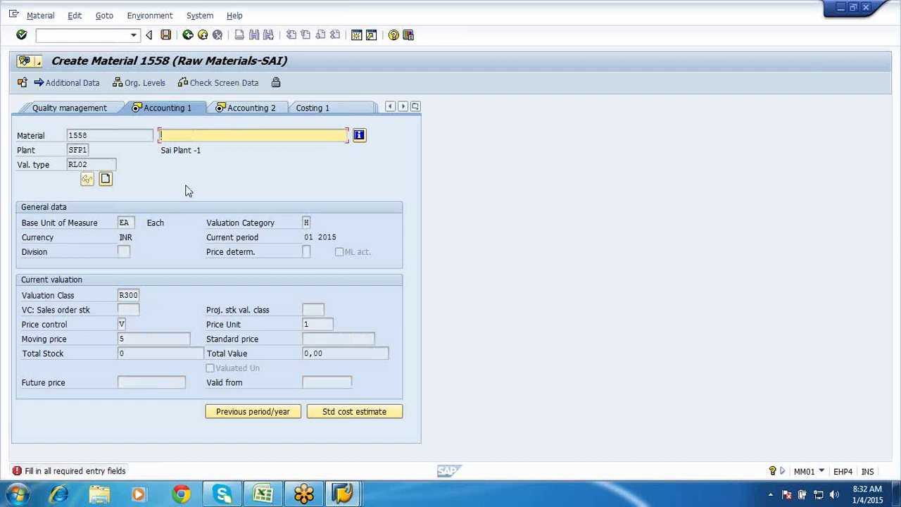
Step: Fill in the material description as Cast iron block 910 MM and save the material extension
{"action": "left_click", "coordinate": [189, 133]}
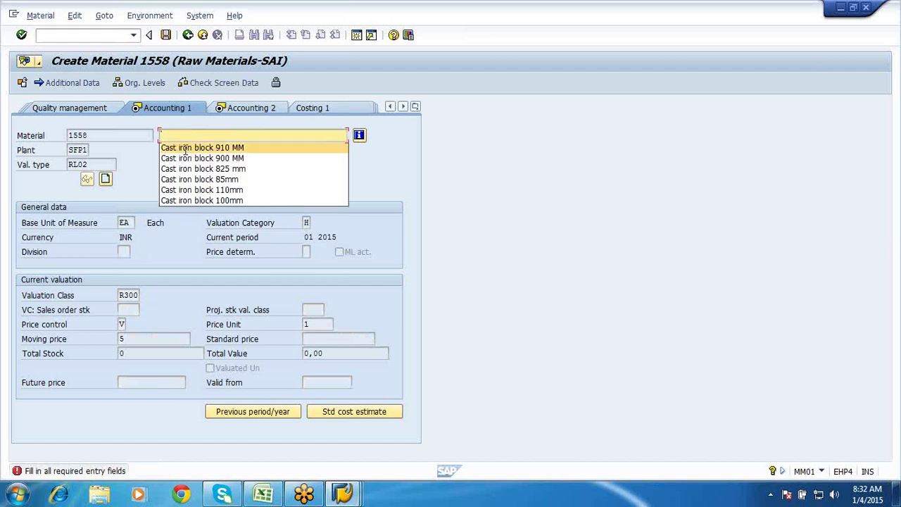
{"action": "left_click", "coordinate": [187, 149]}
{"action": "key", "text": "Return"}
{"action": "key", "text": "Return"}
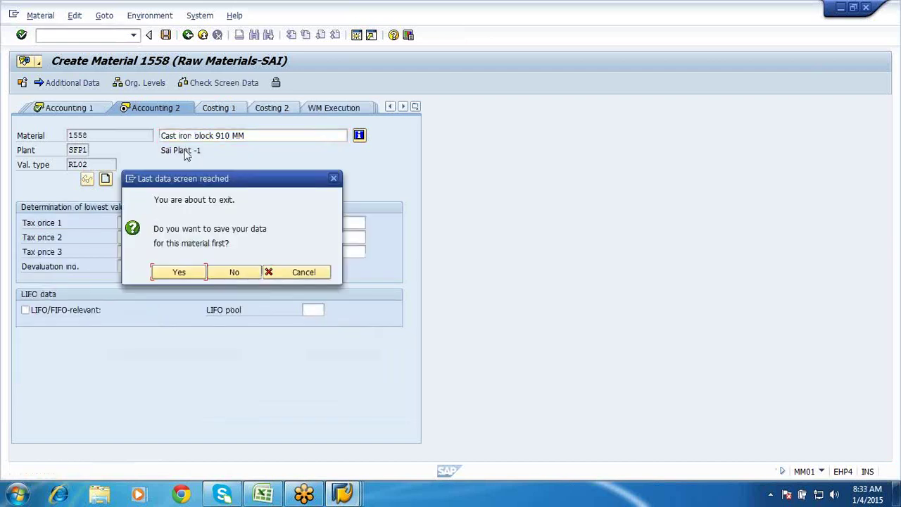
{"action": "left_click", "coordinate": [188, 272]}
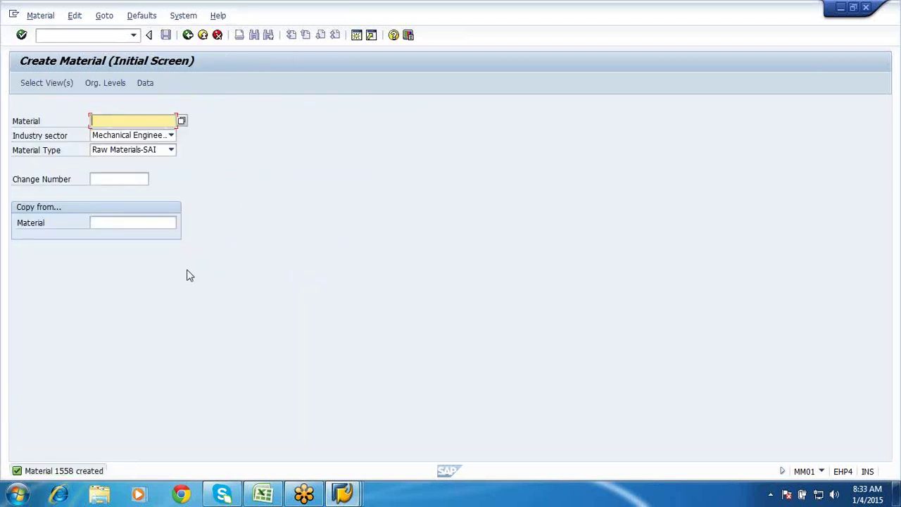
Step: Leave material creation and open purchase order creation with transaction ME21N
{"action": "left_click", "coordinate": [203, 40]}
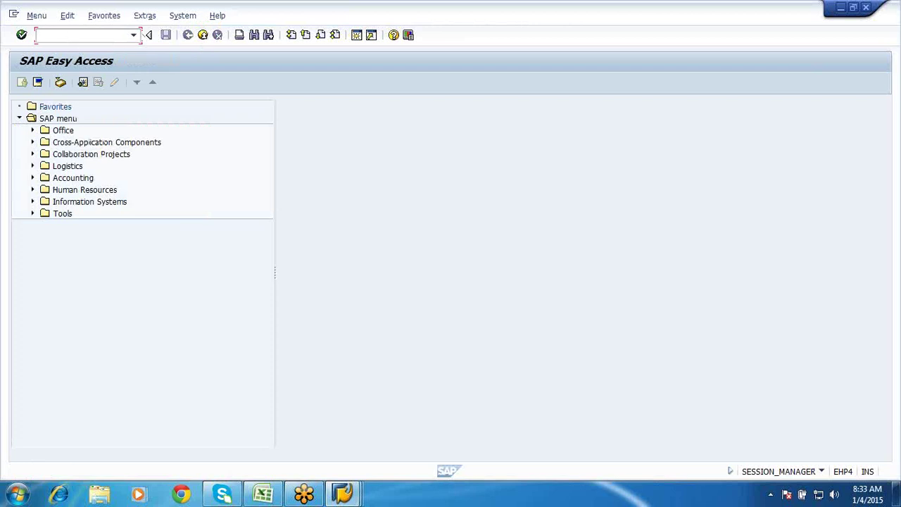
{"action": "type", "text": "ME21N"}
{"action": "key", "text": "Return"}
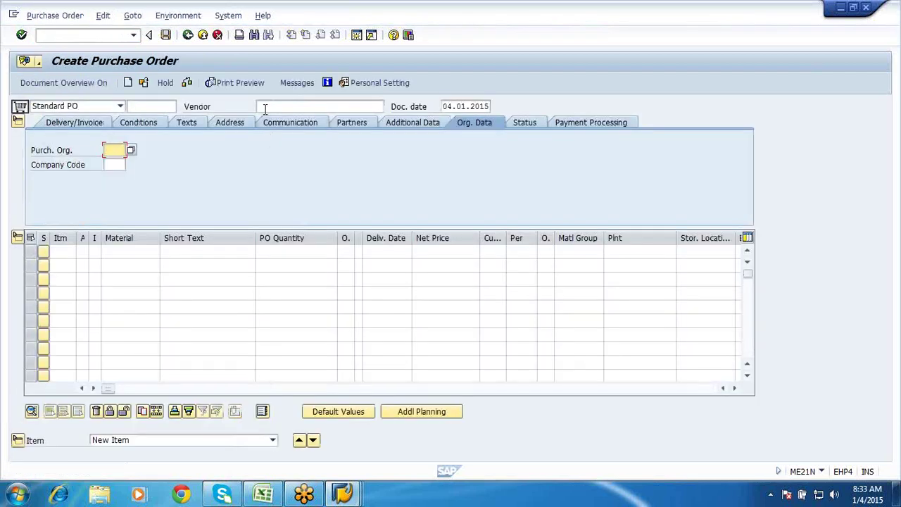
Step: Fill the order header with vendor Alpha Vendors Ltd, purchasing organization SFPO and company code SF00
{"action": "left_click", "coordinate": [265, 108]}
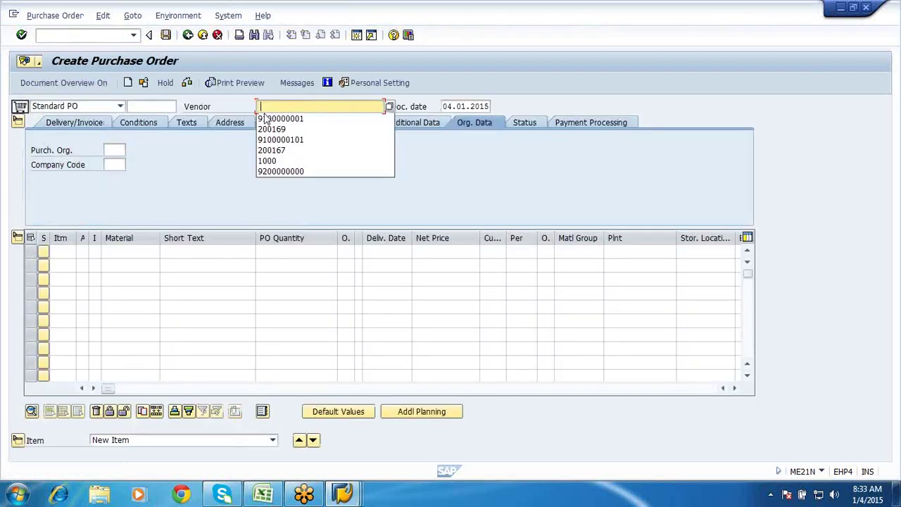
{"action": "left_click", "coordinate": [271, 115]}
{"action": "left_click", "coordinate": [112, 150]}
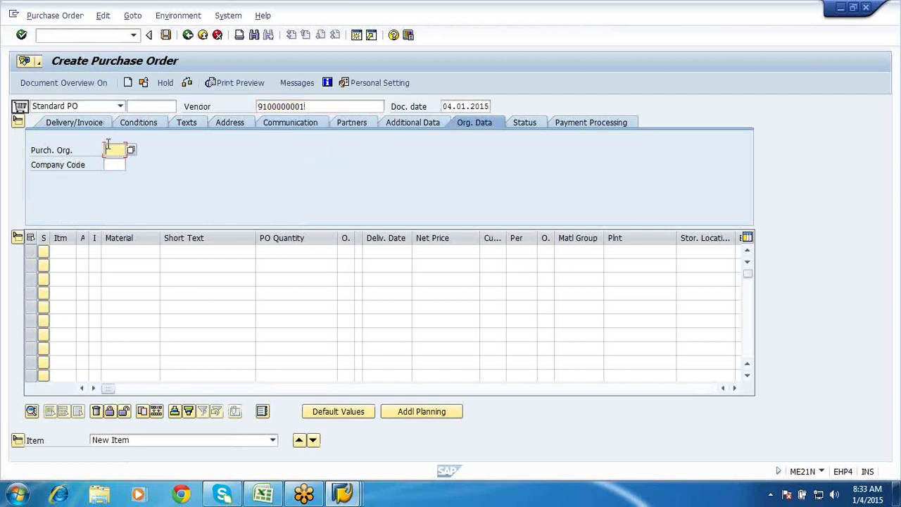
{"action": "left_click", "coordinate": [112, 162]}
{"action": "left_click", "coordinate": [111, 164]}
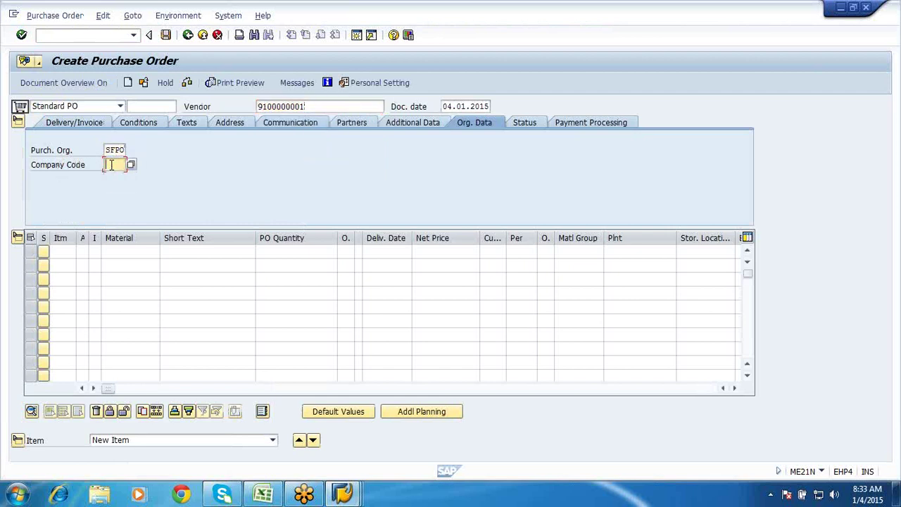
{"action": "left_click", "coordinate": [113, 177]}
Step: Enter material 1558 with a quantity of 10 EA as the first order item
{"action": "left_click", "coordinate": [129, 252]}
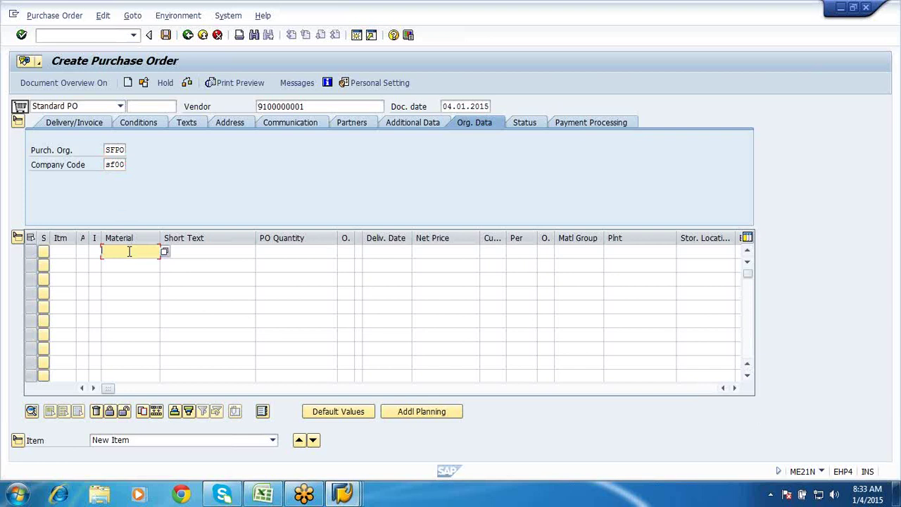
{"action": "type", "text": "15"}
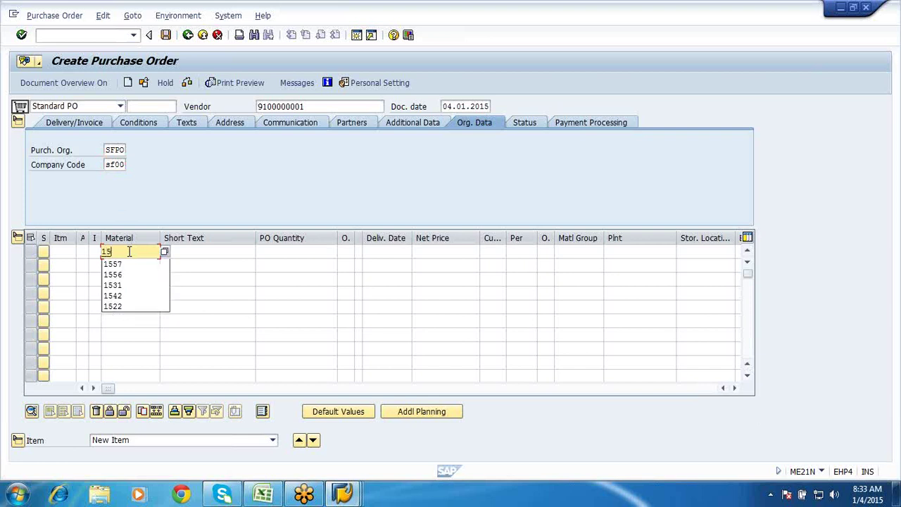
{"action": "type", "text": "58"}
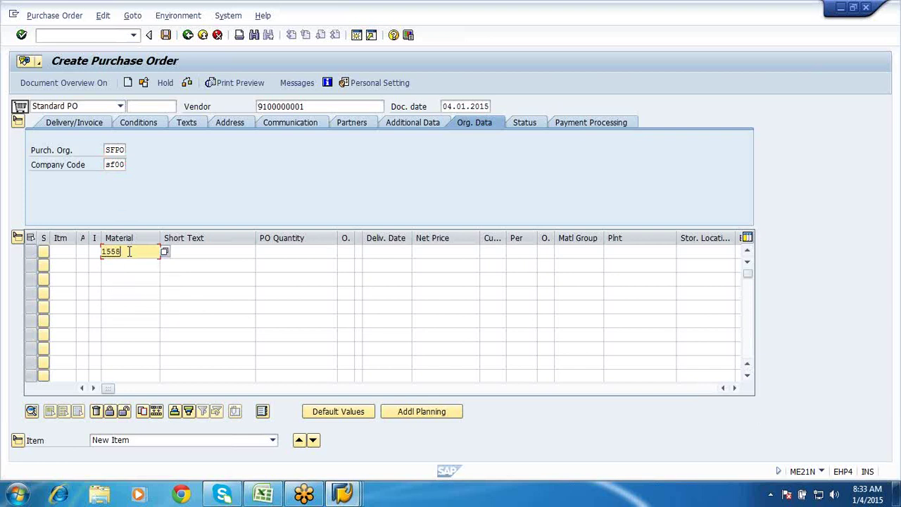
{"action": "left_click", "coordinate": [309, 250]}
{"action": "type", "text": "10"}
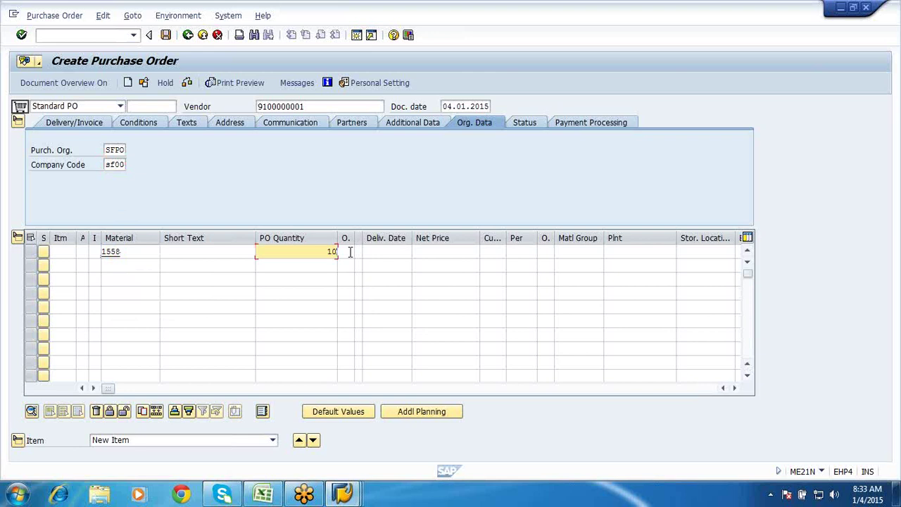
{"action": "left_click", "coordinate": [350, 251]}
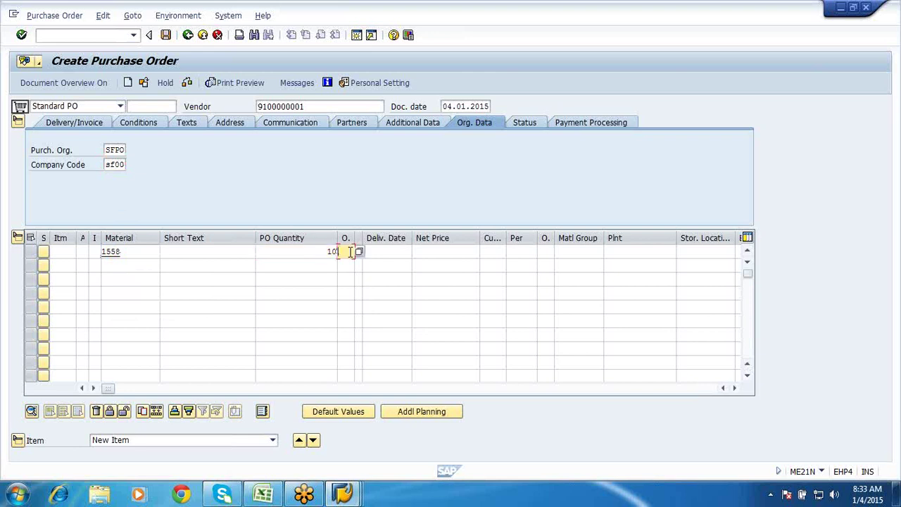
{"action": "type", "text": "EA"}
Step: Set the item's net price to 10 INR and its plant to SFP1, and enter purchasing group 000 in the header
{"action": "left_click", "coordinate": [469, 253]}
{"action": "type", "text": "10"}
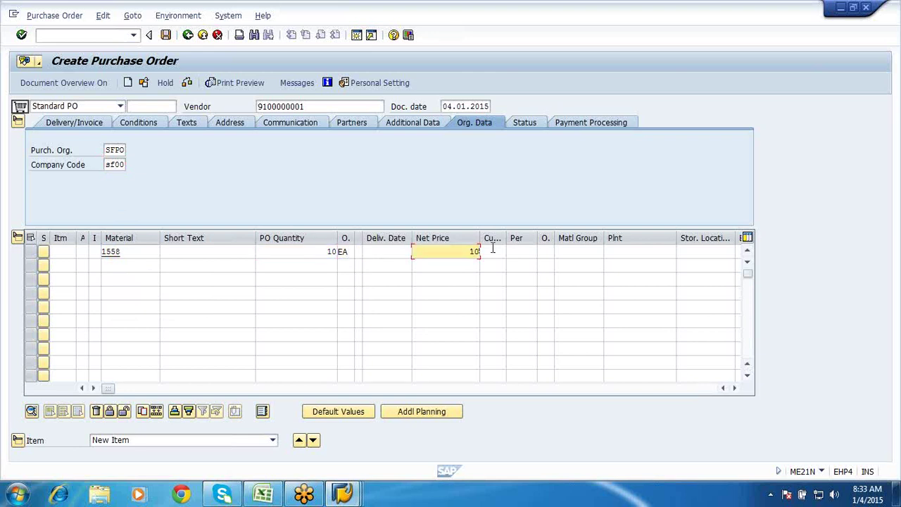
{"action": "left_click", "coordinate": [493, 251]}
{"action": "type", "text": "inr"}
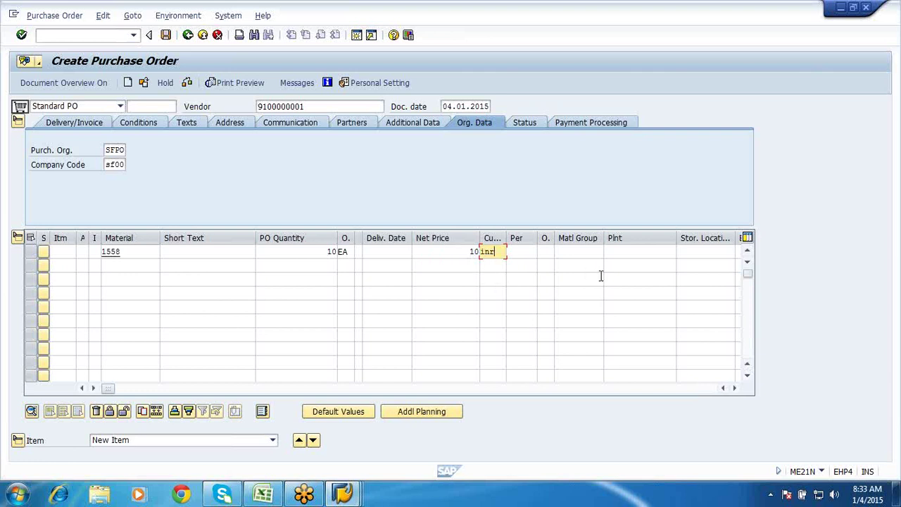
{"action": "left_click", "coordinate": [613, 252]}
{"action": "left_click", "coordinate": [614, 262]}
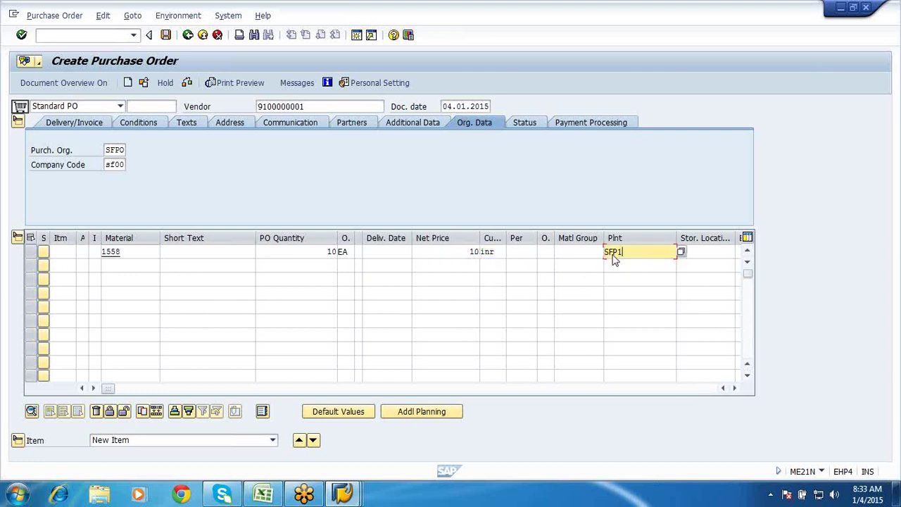
{"action": "key", "text": "Return"}
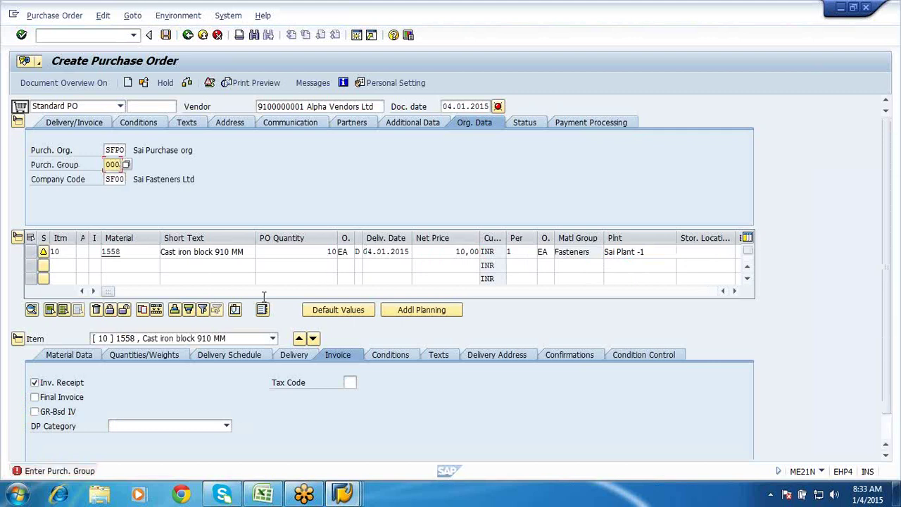
Step: Set the valuation type of the order item for material 1558 to RL01 in its delivery data
{"action": "left_click", "coordinate": [71, 356]}
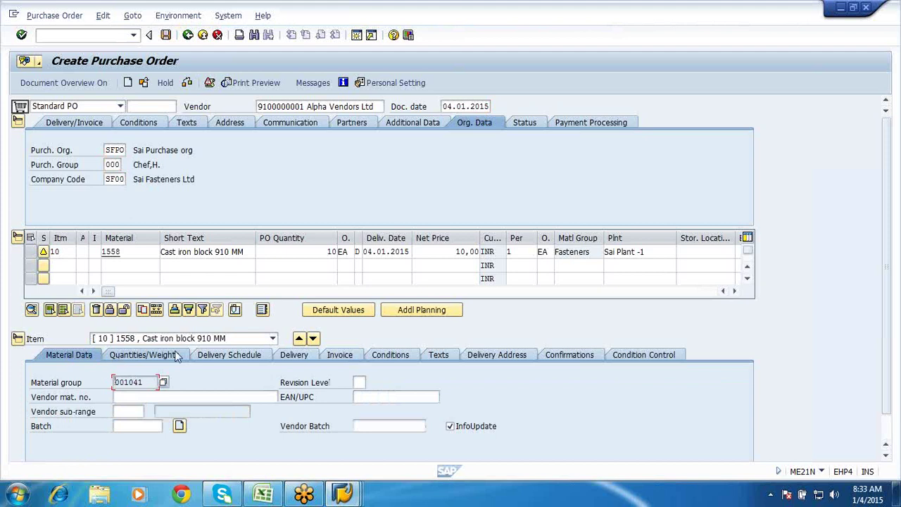
{"action": "left_click", "coordinate": [143, 355]}
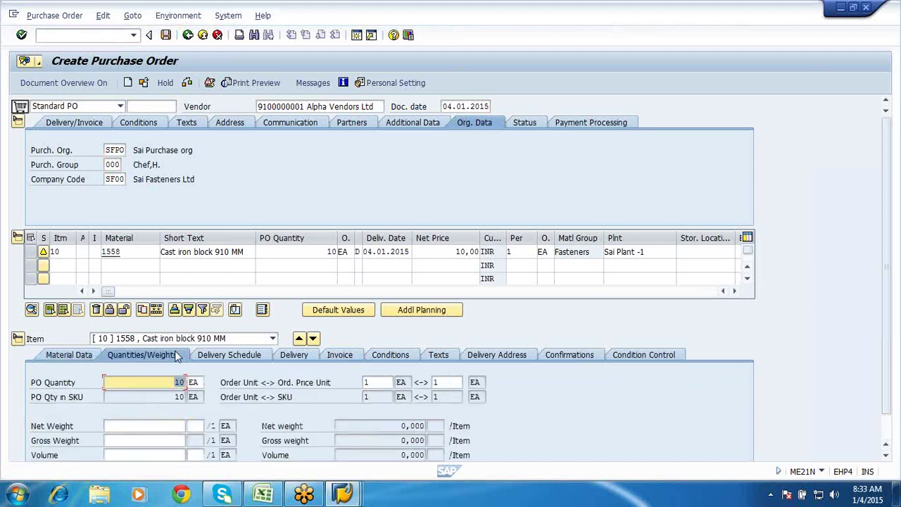
{"action": "scroll", "coordinate": [227, 360], "scroll_direction": "down", "scroll_amount": 1}
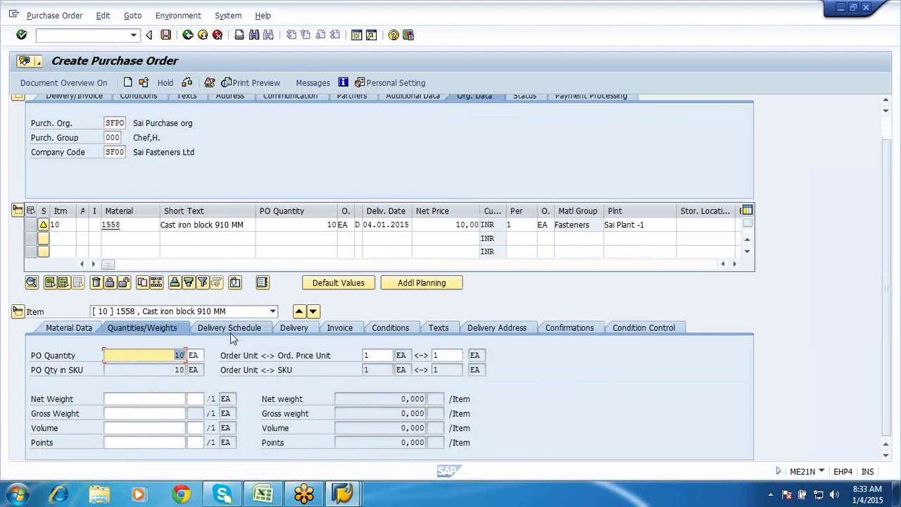
{"action": "left_click", "coordinate": [231, 331]}
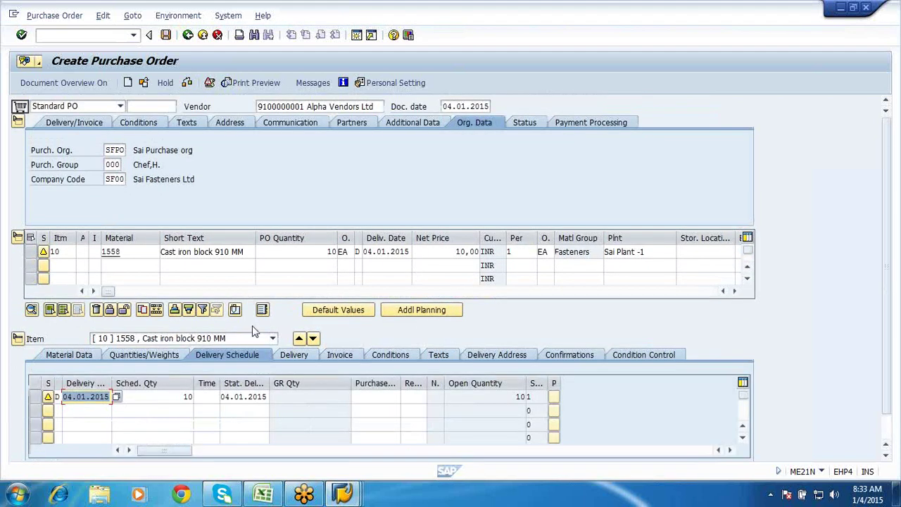
{"action": "left_click", "coordinate": [305, 356]}
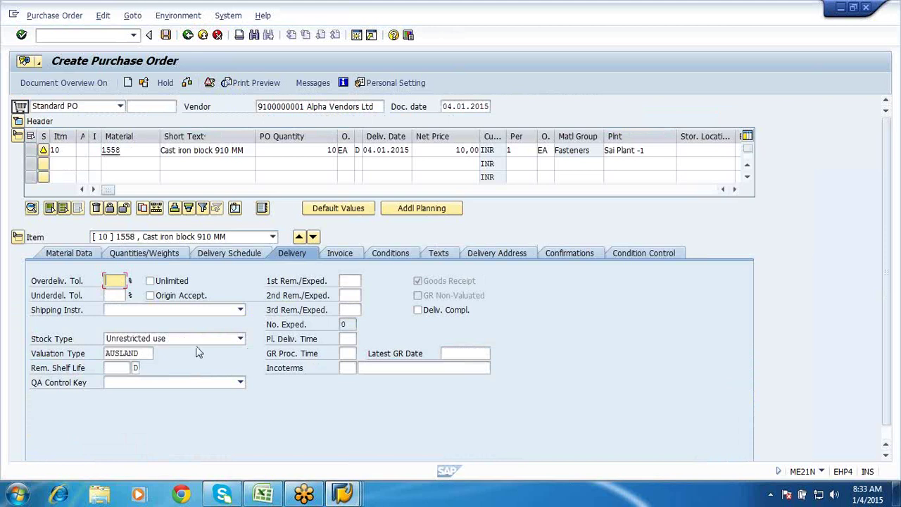
{"action": "left_click", "coordinate": [134, 355]}
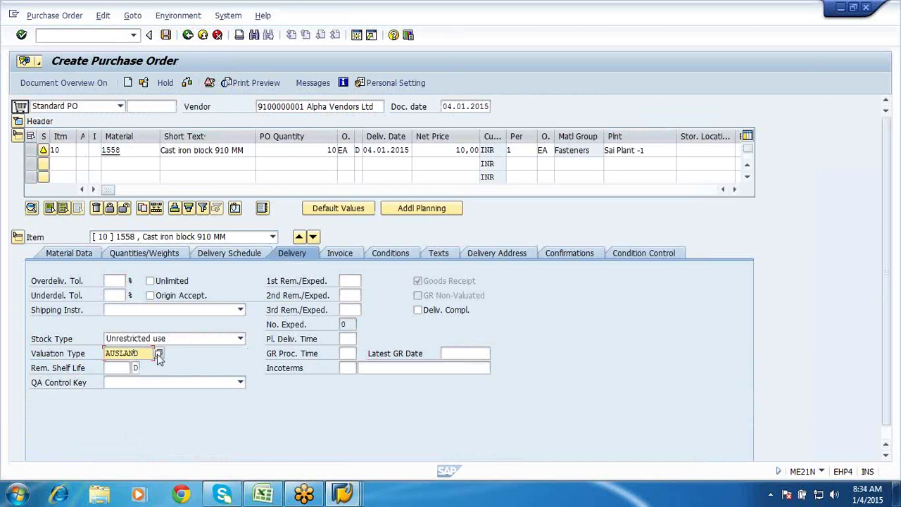
{"action": "left_click", "coordinate": [158, 355]}
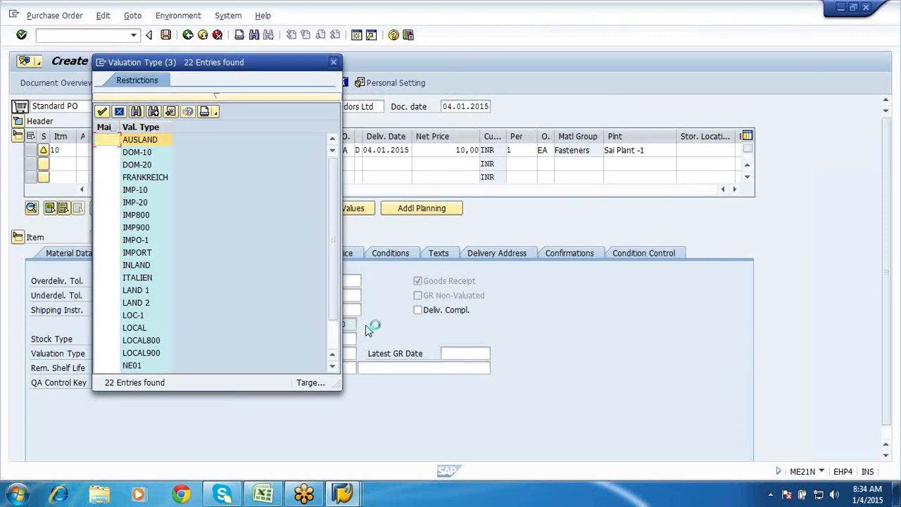
{"action": "scroll", "coordinate": [336, 350], "scroll_direction": "down", "scroll_amount": 1}
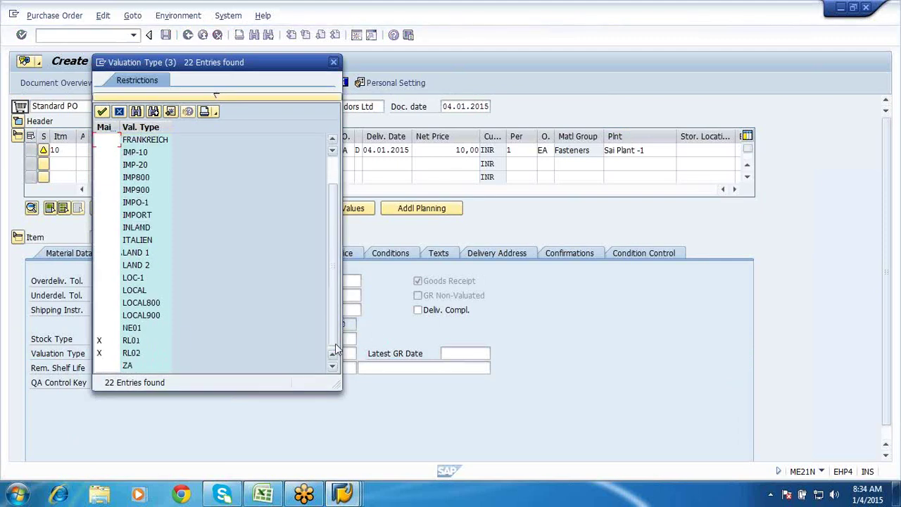
{"action": "double_click", "coordinate": [130, 343]}
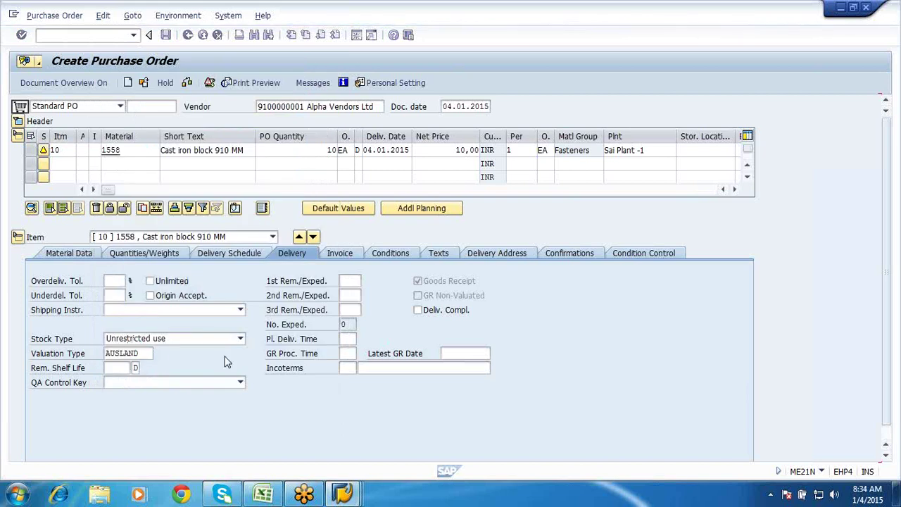
Step: Set the order item's net price to 50 INR and accept the entry
{"action": "left_click", "coordinate": [444, 151]}
{"action": "key", "text": "Return"}
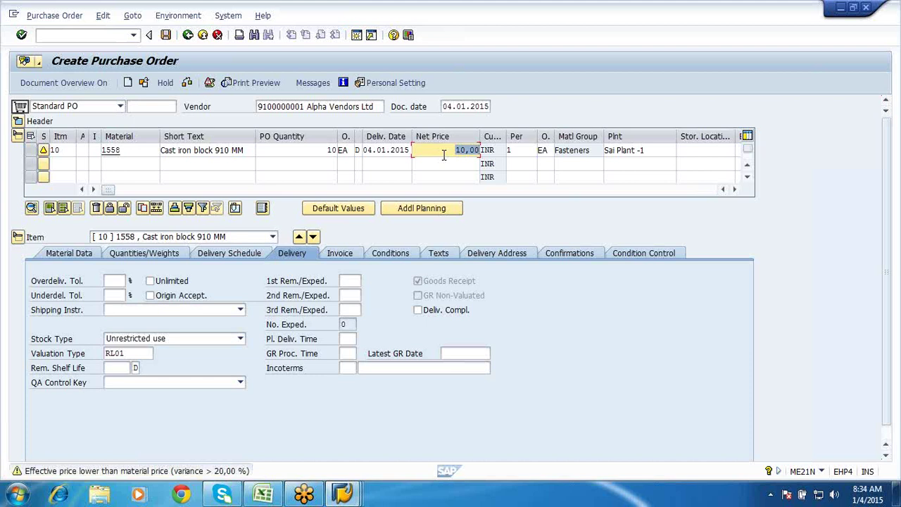
{"action": "key", "text": "BackSpace"}
{"action": "type", "text": "50"}
{"action": "key", "text": "Return"}
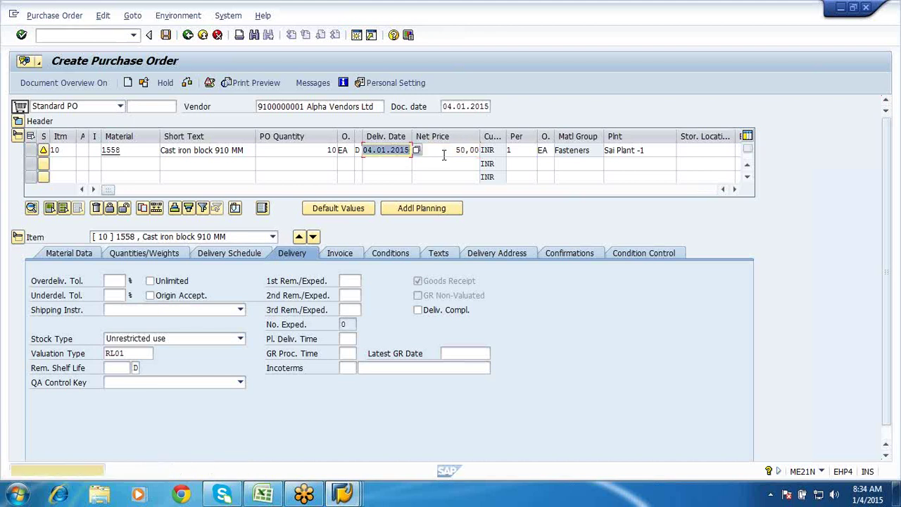
{"action": "key", "text": "Return"}
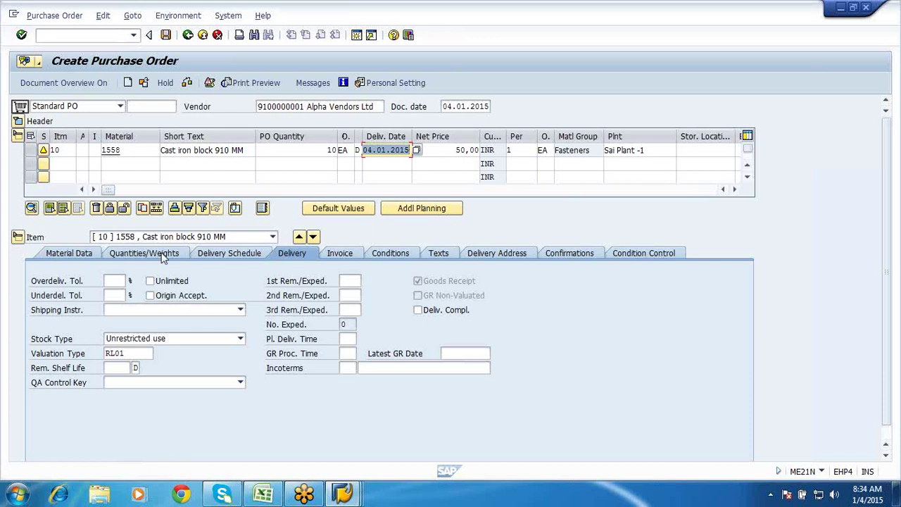
Step: Save the purchase order with valuation type RL01 on its item
{"action": "left_click", "coordinate": [143, 352]}
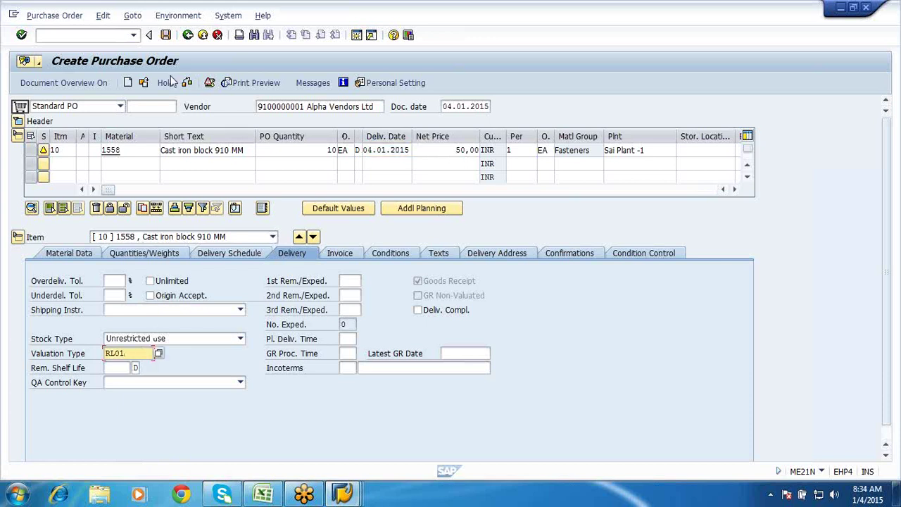
{"action": "left_click", "coordinate": [188, 84]}
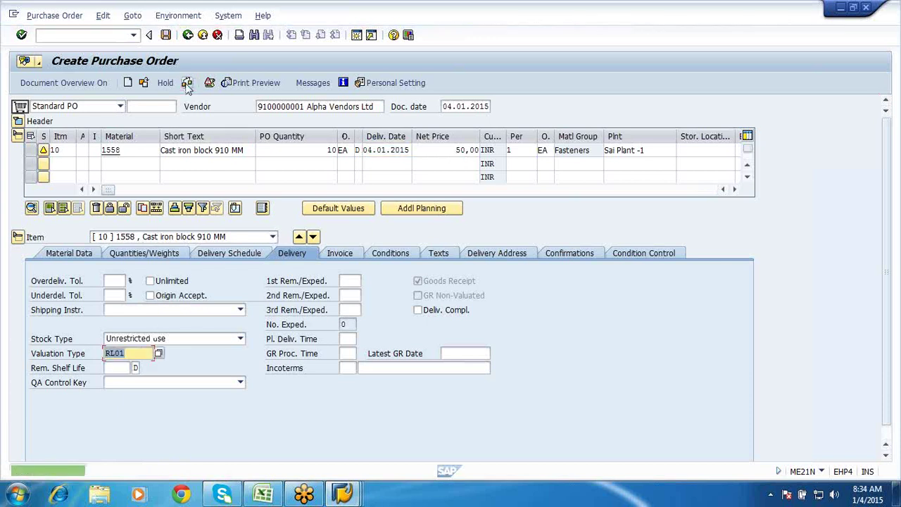
{"action": "left_click", "coordinate": [165, 35]}
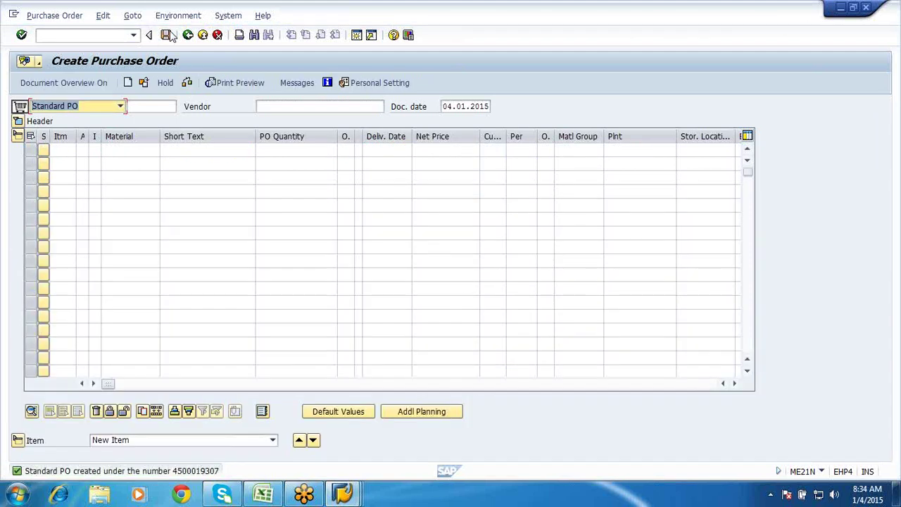
Step: Leave purchase order creation, open transaction MIGO and choose Goods Receipt with reference to a purchase order
{"action": "left_click", "coordinate": [203, 35]}
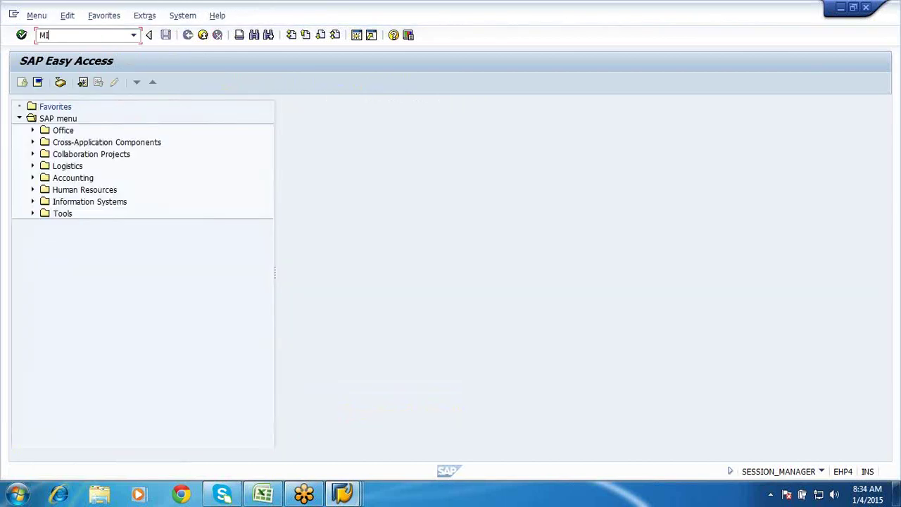
{"action": "type", "text": "MIGO"}
{"action": "key", "text": "Return"}
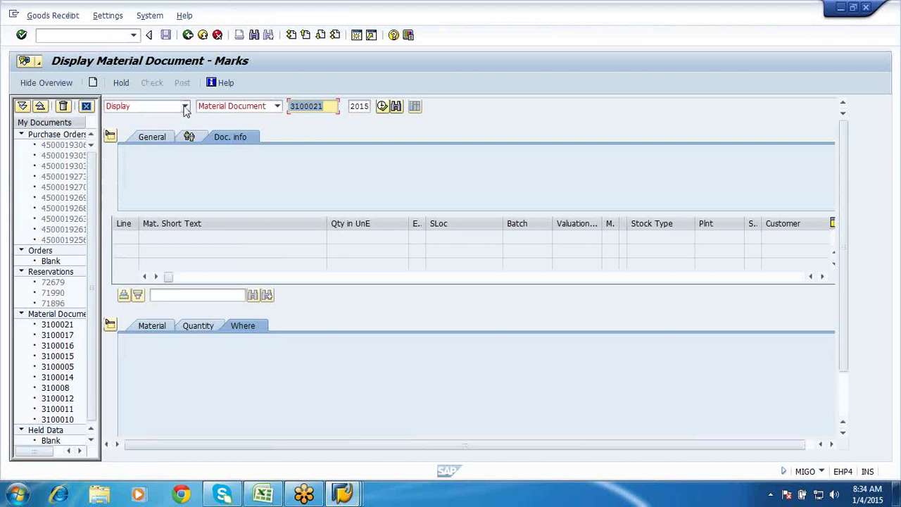
{"action": "left_click", "coordinate": [185, 107]}
{"action": "left_click", "coordinate": [148, 129]}
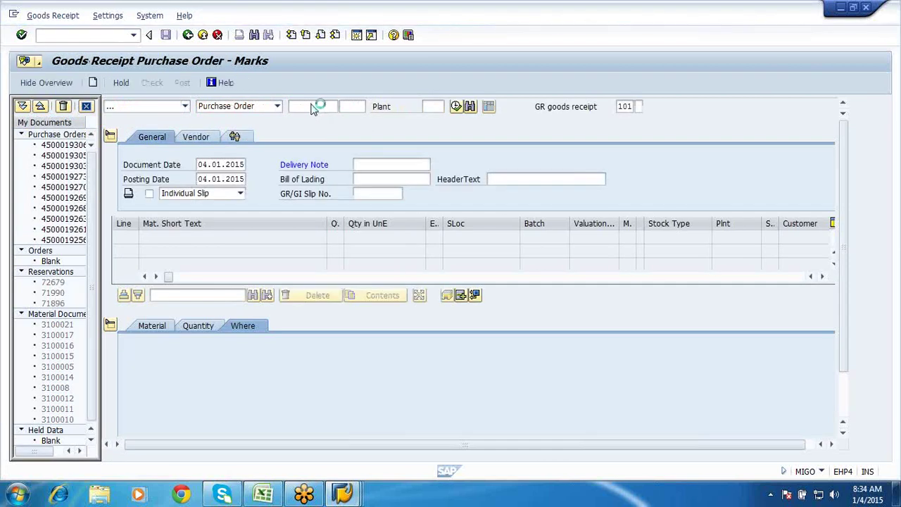
Step: Load the newly saved purchase order into the goods receipt by its order number
{"action": "left_click", "coordinate": [307, 106]}
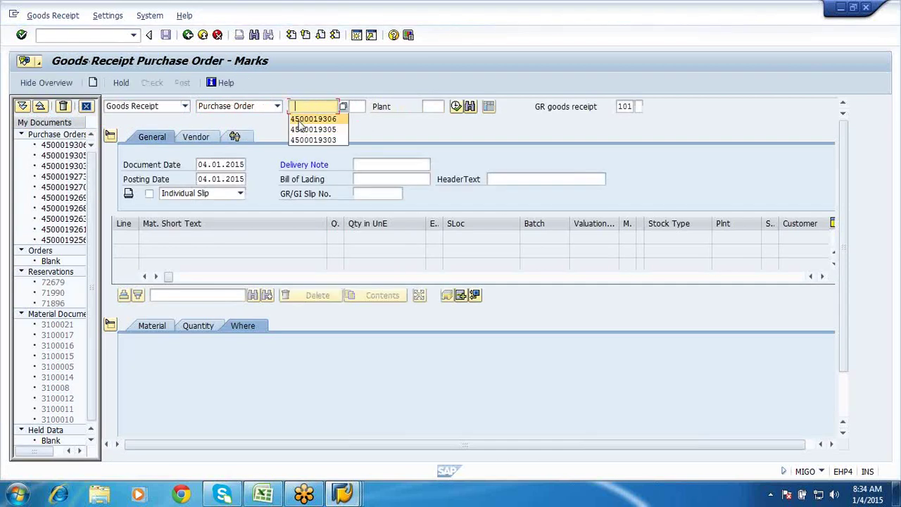
{"action": "left_click", "coordinate": [299, 121]}
{"action": "key", "text": "BackSpace"}
{"action": "type", "text": "7"}
{"action": "key", "text": "Return"}
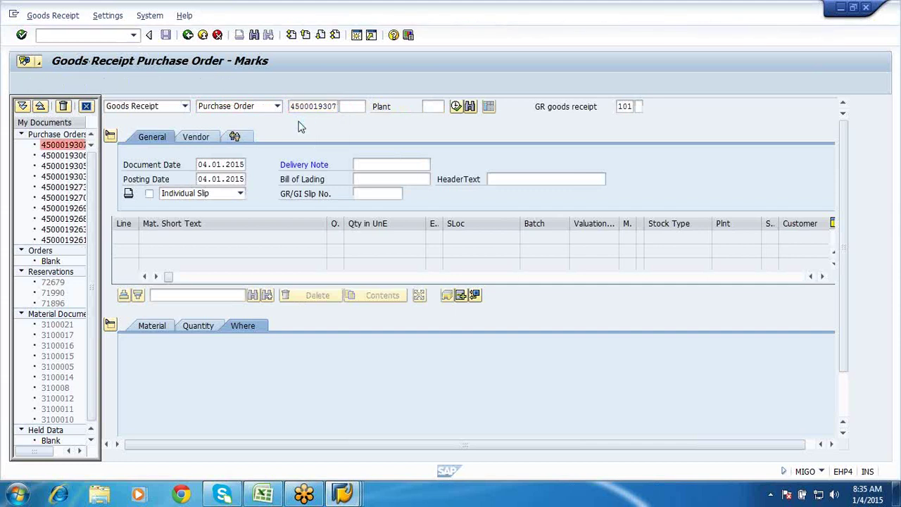
Step: Enter delivery note 5650 in the goods receipt header and storage location SFRM for the item
{"action": "left_click", "coordinate": [384, 164]}
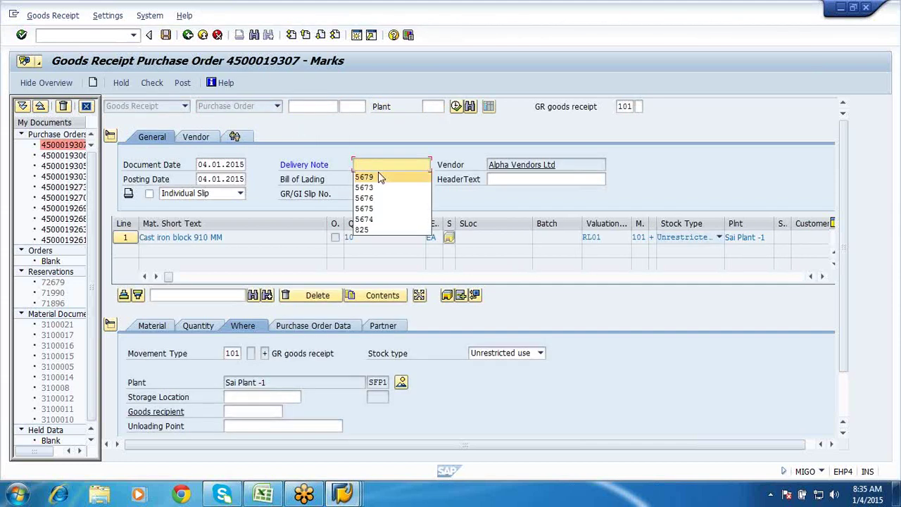
{"action": "left_click", "coordinate": [379, 175]}
{"action": "key", "text": "BackSpace"}
{"action": "key", "text": "BackSpace"}
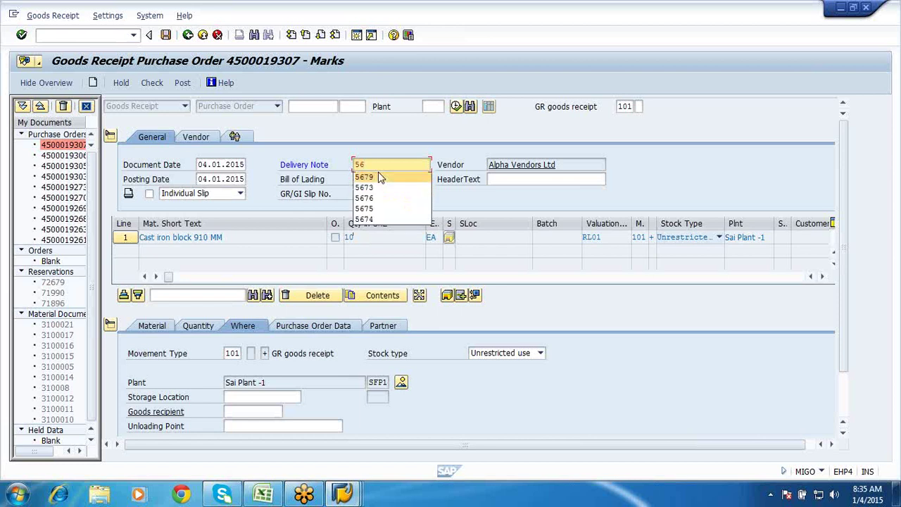
{"action": "type", "text": "50"}
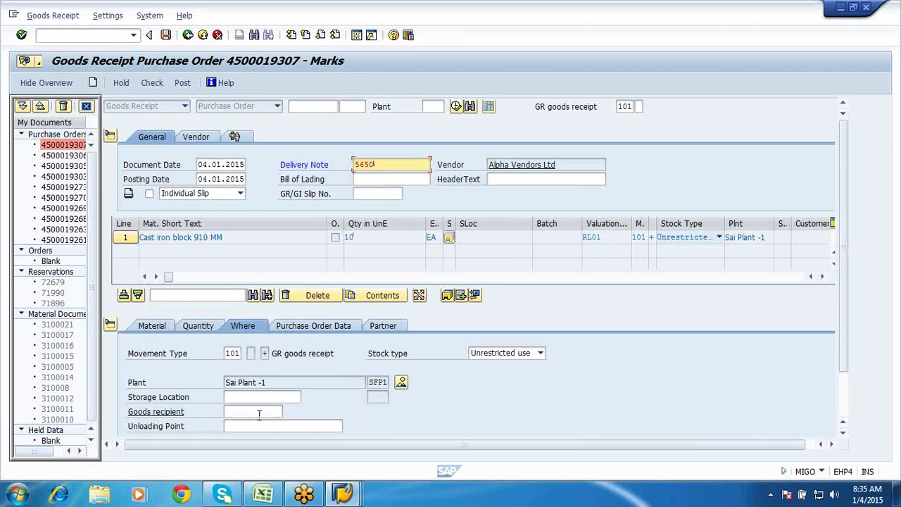
{"action": "left_click", "coordinate": [282, 399]}
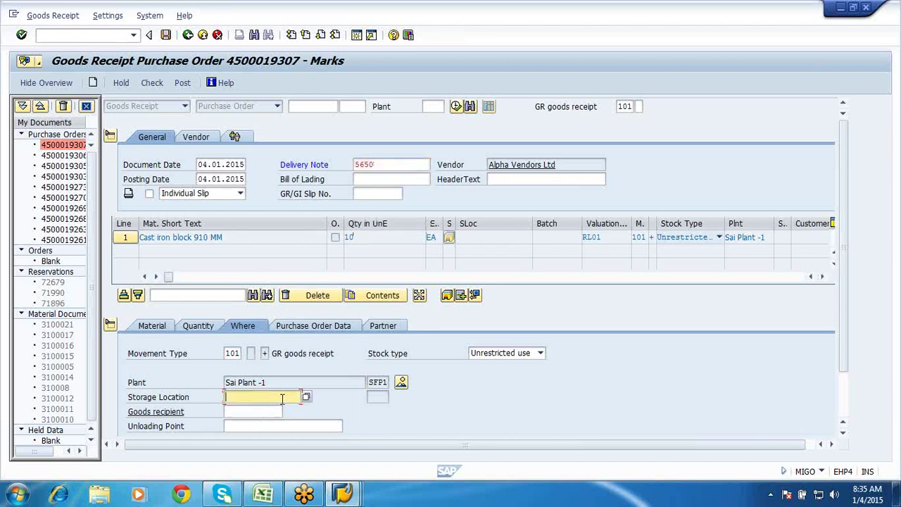
{"action": "left_click", "coordinate": [274, 416]}
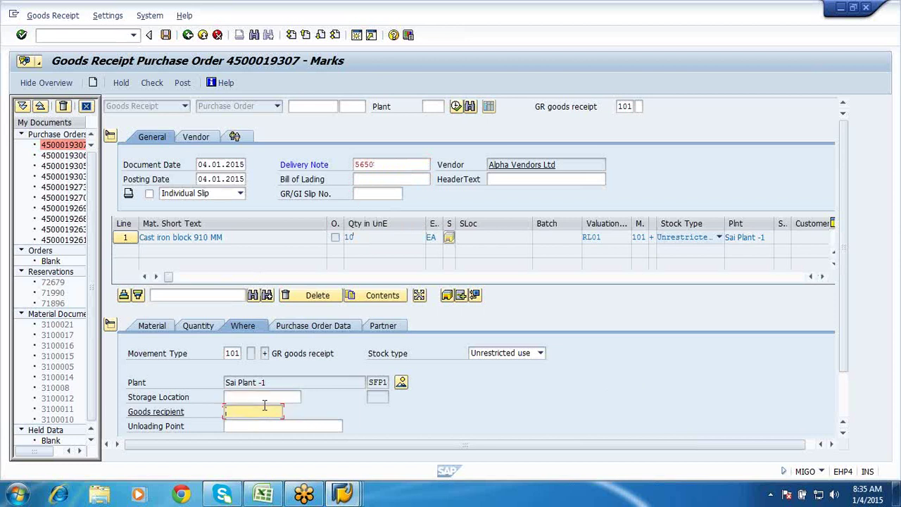
{"action": "left_click", "coordinate": [263, 397]}
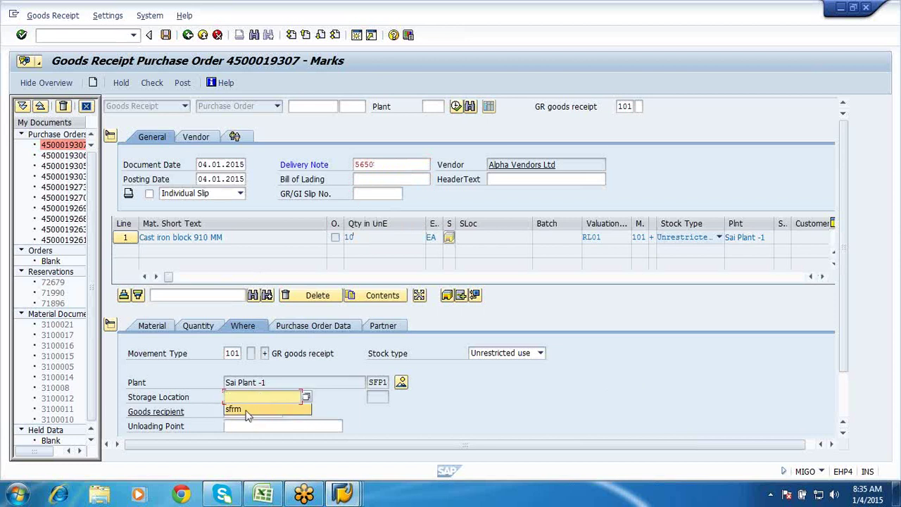
{"action": "left_click", "coordinate": [247, 411]}
{"action": "scroll", "coordinate": [847, 404], "scroll_direction": "down", "scroll_amount": 2}
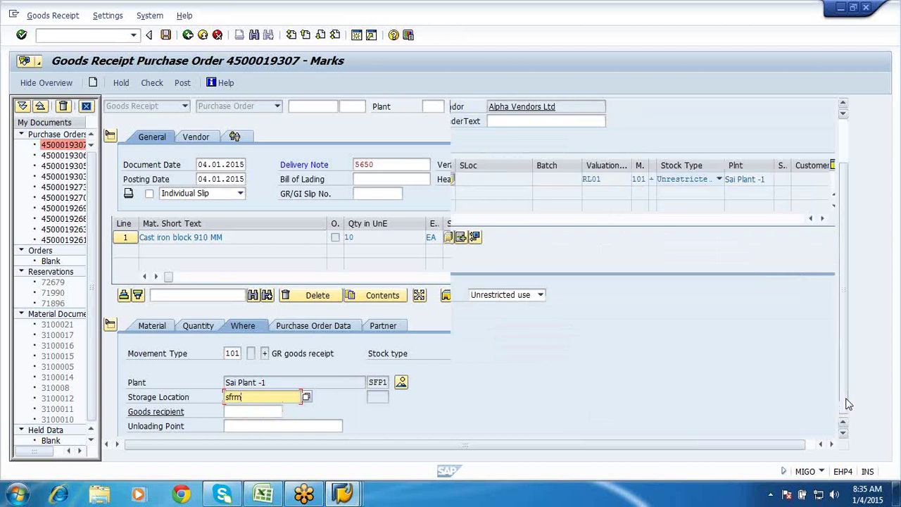
Step: Mark the receipt item as OK, then check and post the goods receipt
{"action": "left_click", "coordinate": [169, 427]}
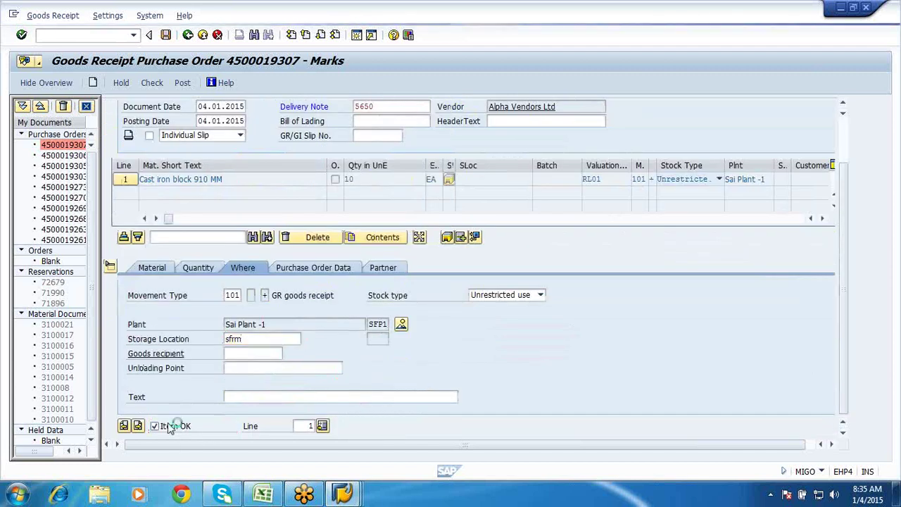
{"action": "left_click", "coordinate": [149, 83]}
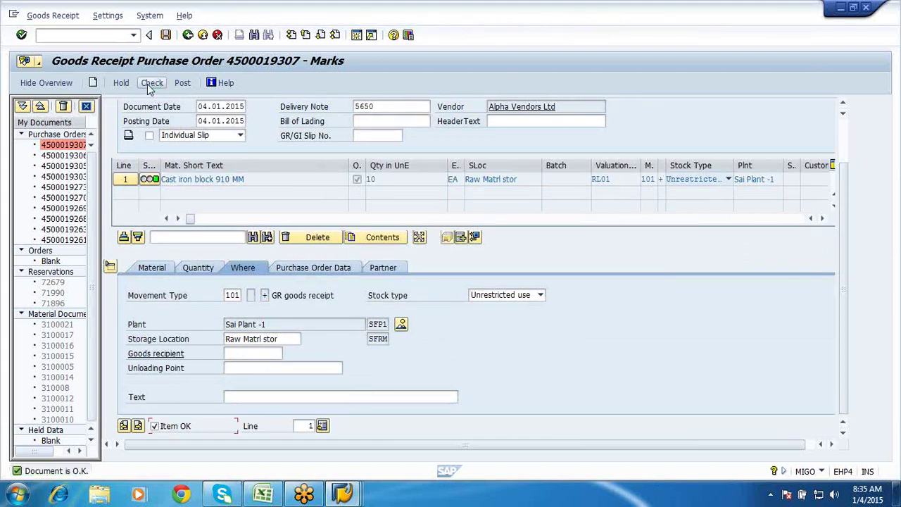
{"action": "left_click", "coordinate": [184, 84]}
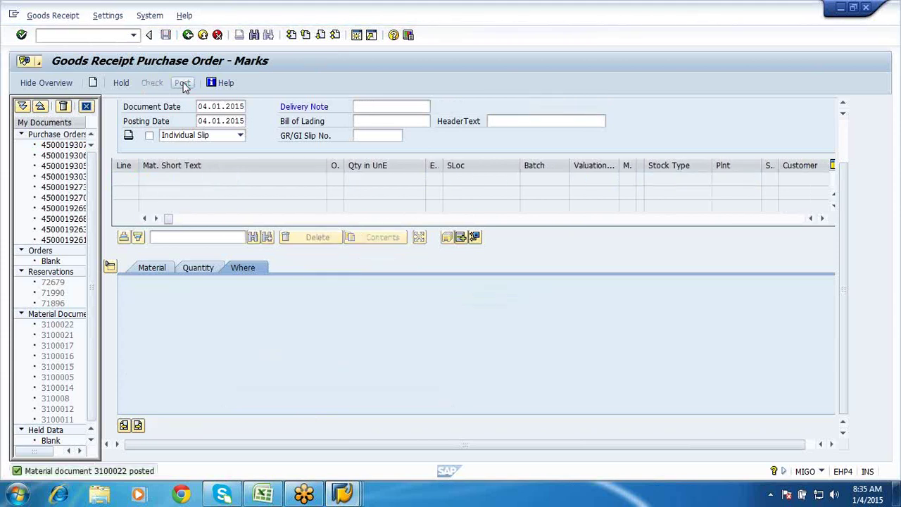
Step: Run stock overview MMBE for material 1558 in plant SFP1 and storage location SFRM, and examine the RL01 stock line
{"action": "left_click", "coordinate": [203, 36]}
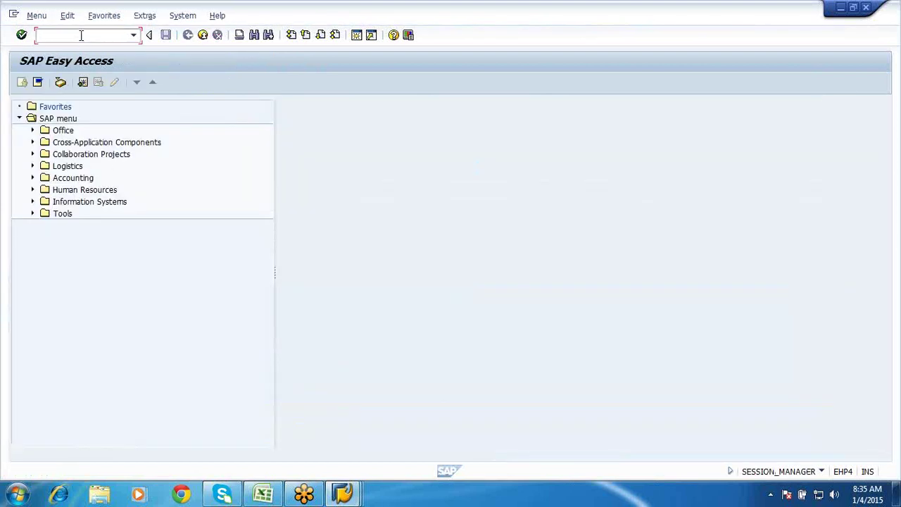
{"action": "type", "text": "MMBE"}
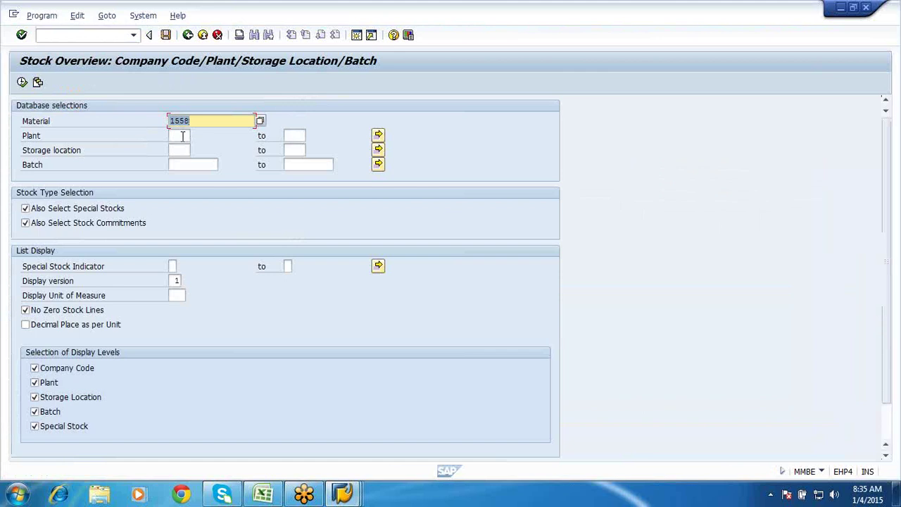
{"action": "left_click", "coordinate": [181, 135]}
{"action": "type", "text": "SFP1"}
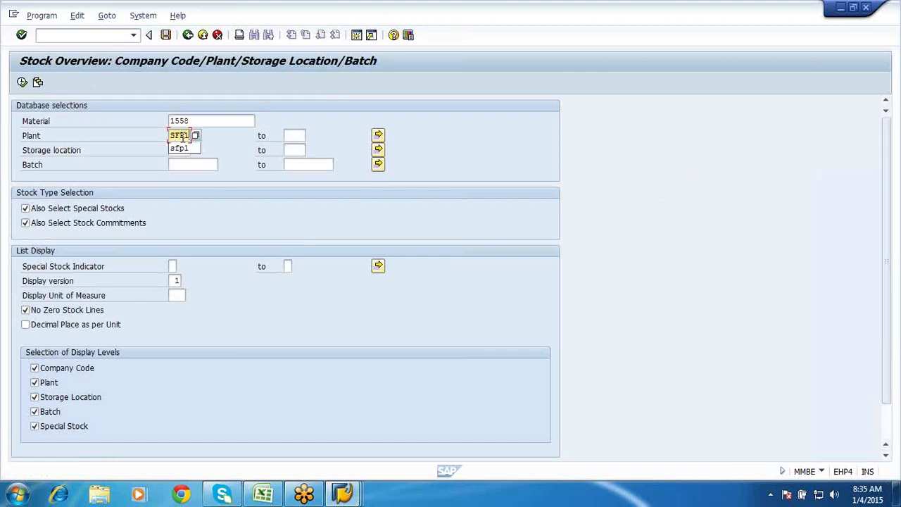
{"action": "left_click", "coordinate": [180, 149]}
{"action": "key", "text": "F8"}
{"action": "type", "text": "SFRM"}
{"action": "left_click", "coordinate": [21, 82]}
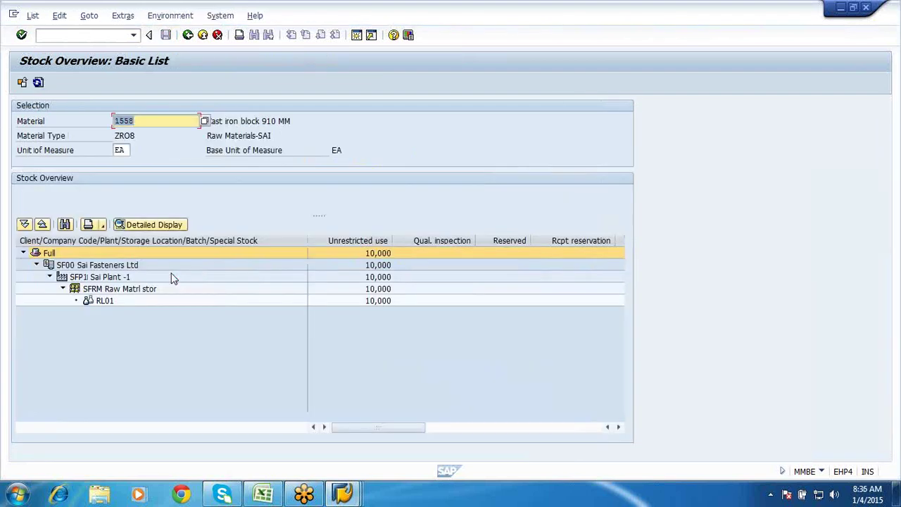
{"action": "left_click", "coordinate": [104, 301]}
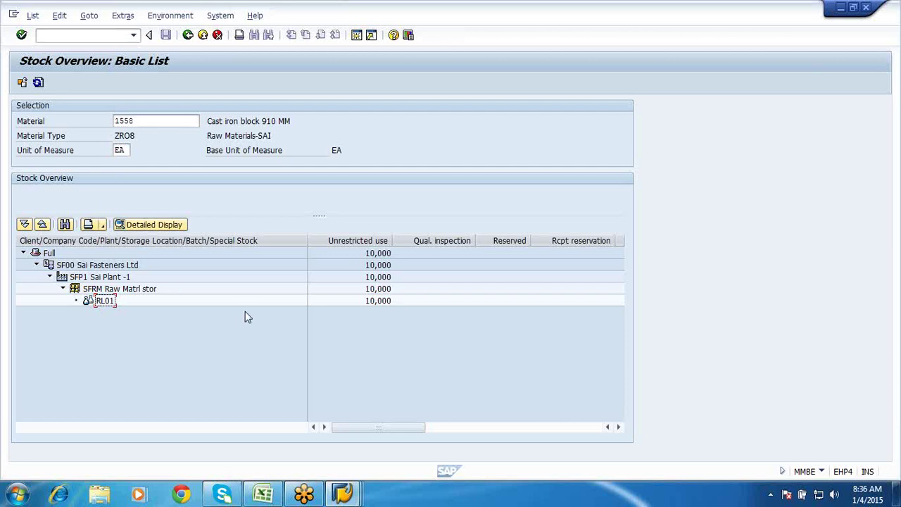
Step: Check the unrestricted-use stock for storage location SFRM and valuation type RL01, and exit the stock overview list
{"action": "left_click", "coordinate": [380, 290]}
{"action": "left_click", "coordinate": [381, 301]}
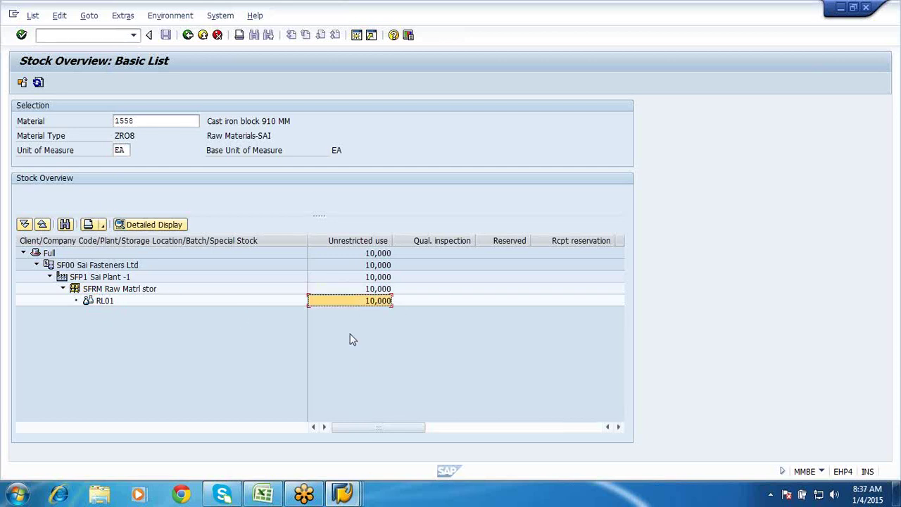
{"action": "left_click", "coordinate": [200, 39]}
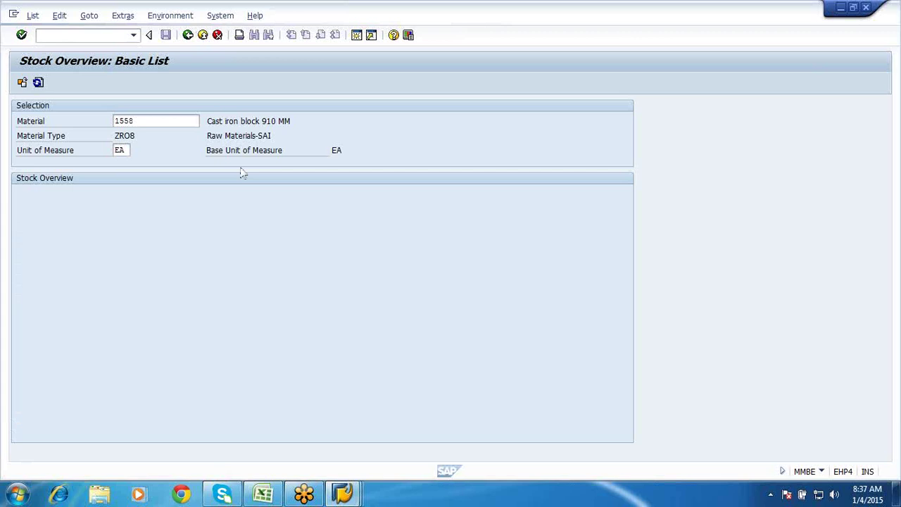
Step: Switch to the P2P Syllabus workbook in Excel and fill the Automatic account determination topic on Sheet1 with yellow
{"action": "left_click", "coordinate": [273, 488]}
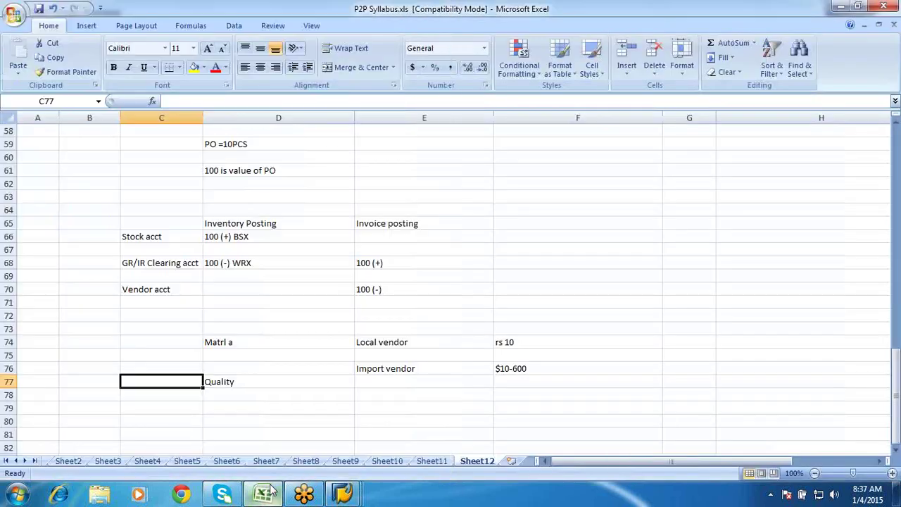
{"action": "left_click", "coordinate": [16, 461]}
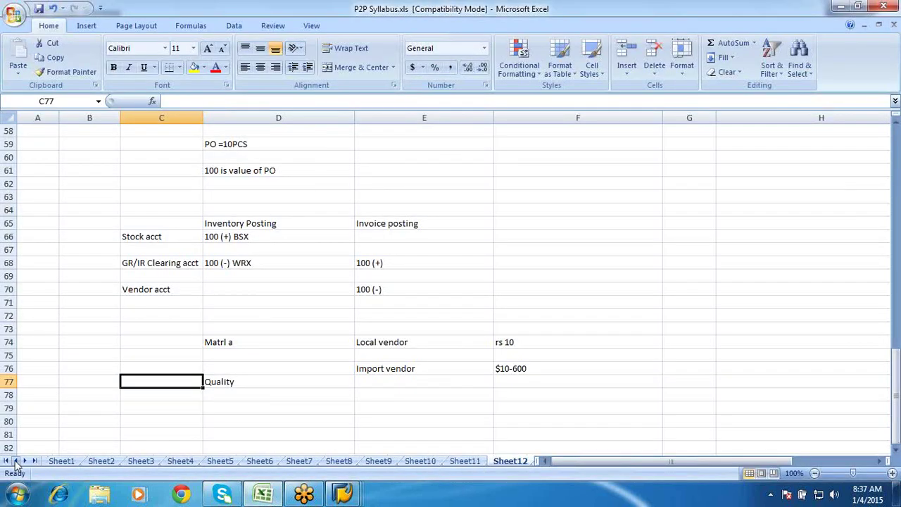
{"action": "left_click", "coordinate": [58, 461]}
{"action": "left_click", "coordinate": [155, 342]}
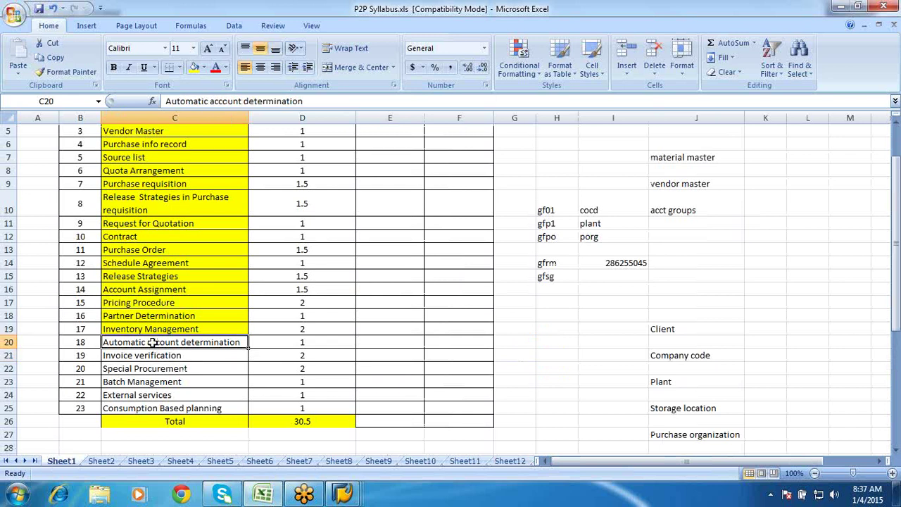
{"action": "left_click", "coordinate": [196, 65]}
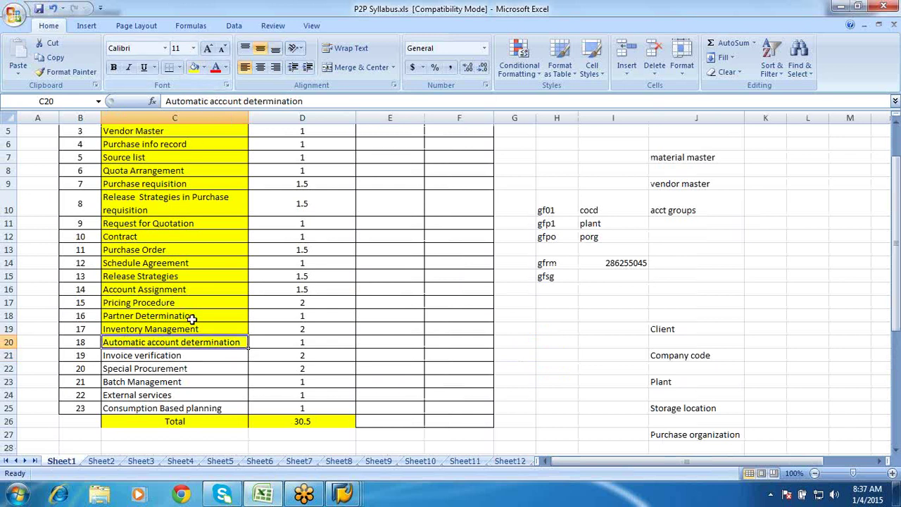
Step: Review the unhighlighted syllabus topics Invoice verification, Special Procurement and Batch Management
{"action": "left_click", "coordinate": [159, 370]}
{"action": "left_click", "coordinate": [161, 384]}
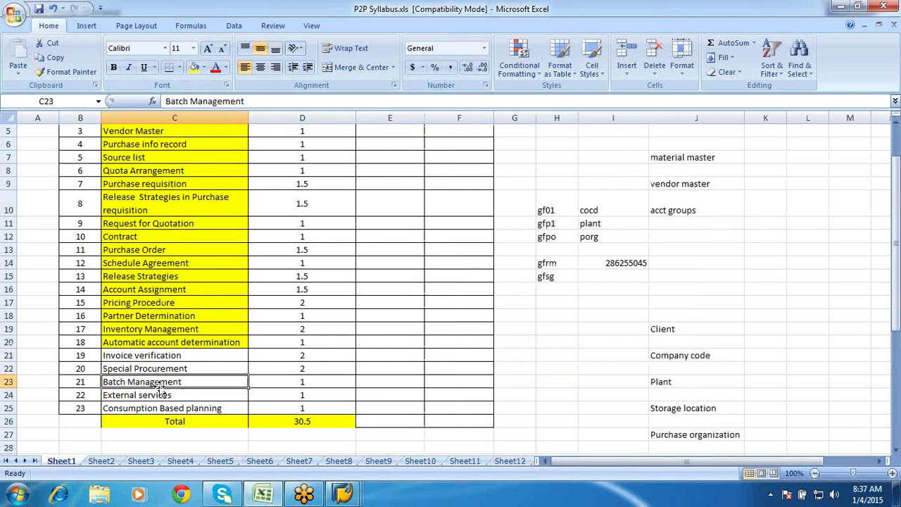
{"action": "left_click", "coordinate": [143, 356]}
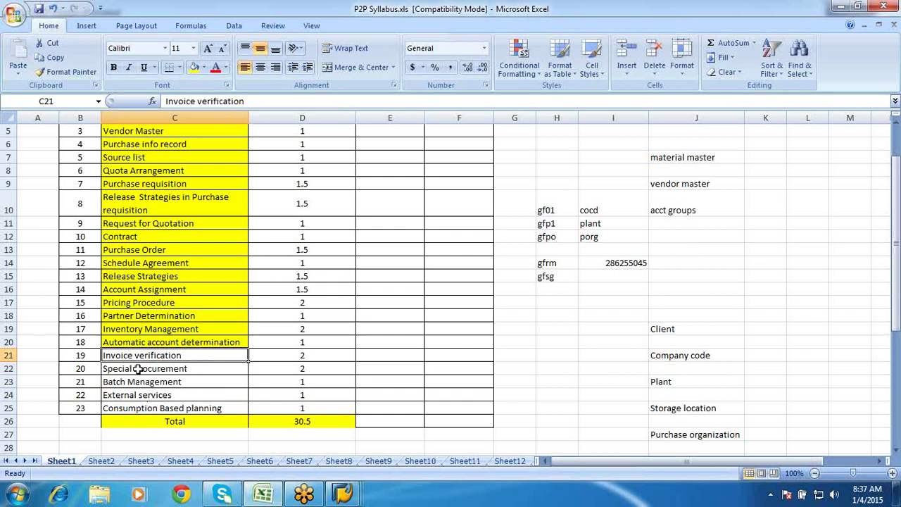
{"action": "left_click", "coordinate": [139, 368]}
{"action": "left_click", "coordinate": [131, 356]}
{"action": "left_click", "coordinate": [131, 381]}
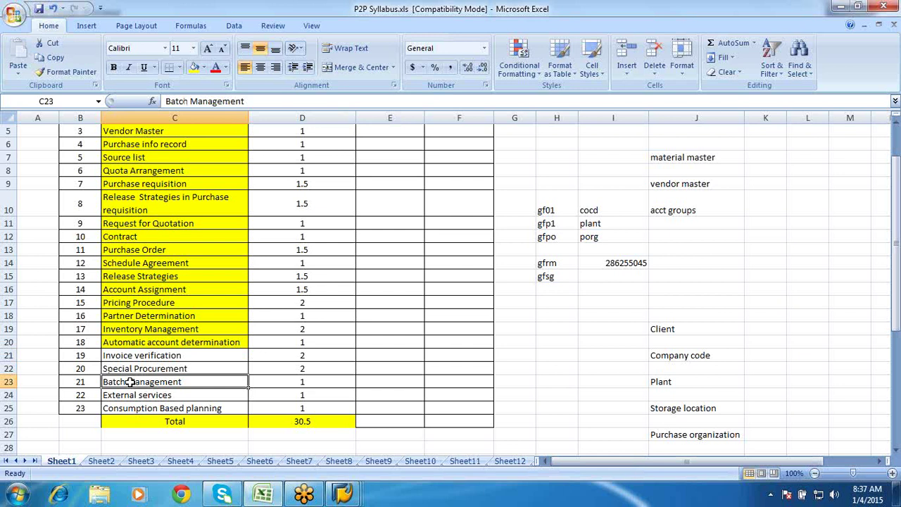
Step: Save the syllabus workbook in its current format, accepting the compatibility check, and select the Invoice verification topic
{"action": "left_click", "coordinate": [38, 8]}
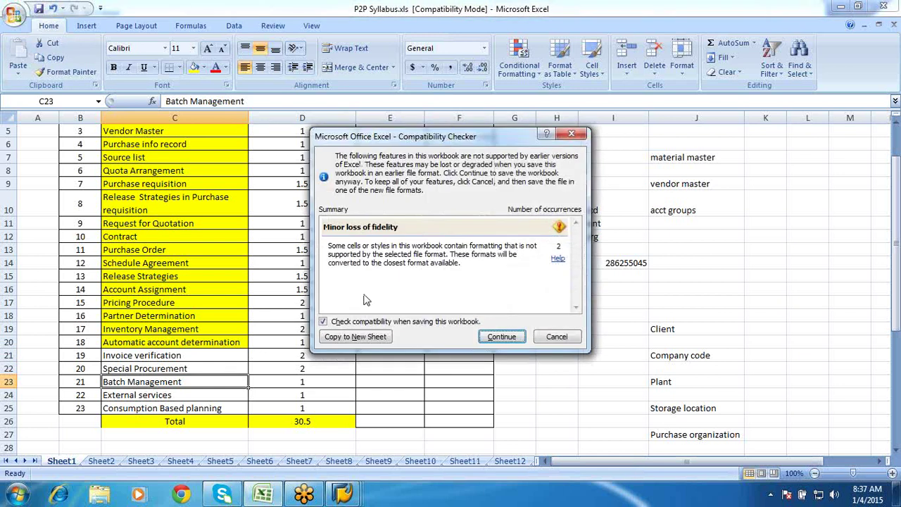
{"action": "left_click", "coordinate": [501, 336]}
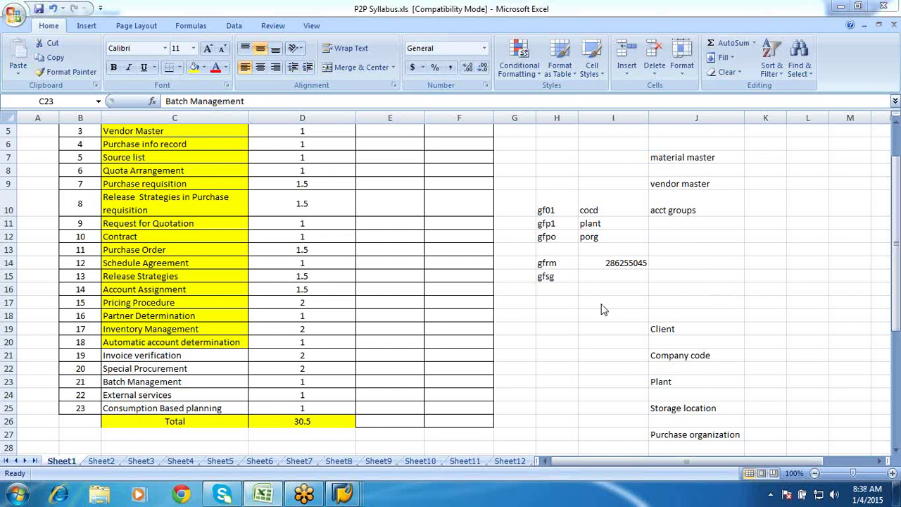
{"action": "left_click", "coordinate": [160, 359]}
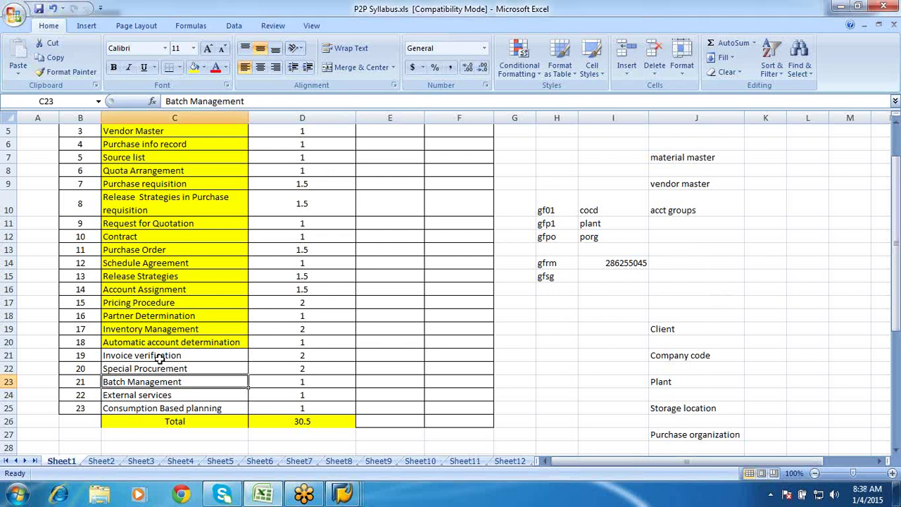
{"action": "left_click", "coordinate": [160, 358]}
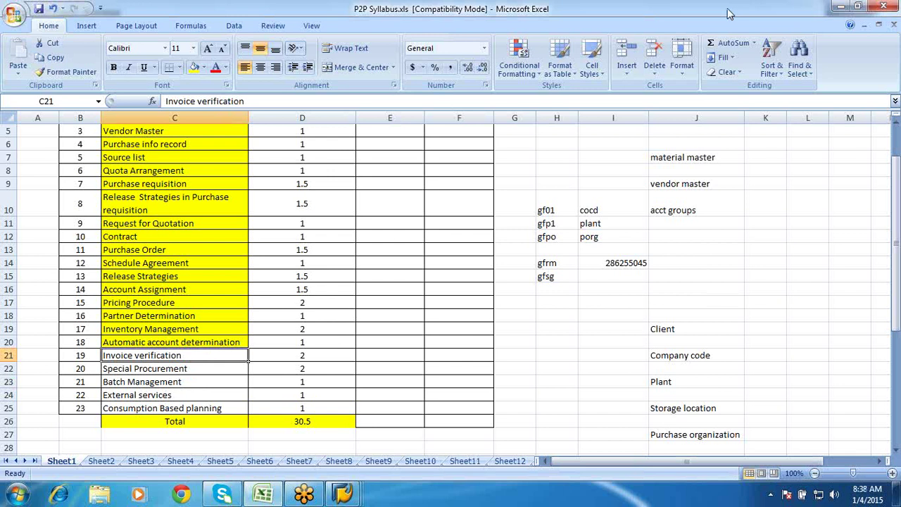